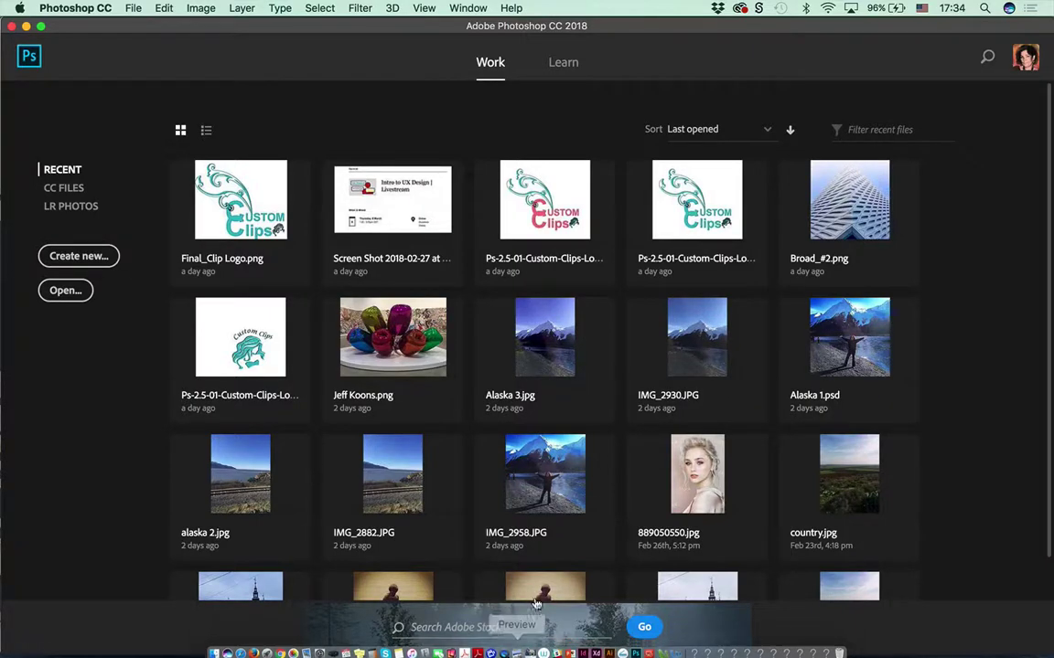
# - Open Jeff Koons.png from the recent files
pyautogui.click(478, 441)
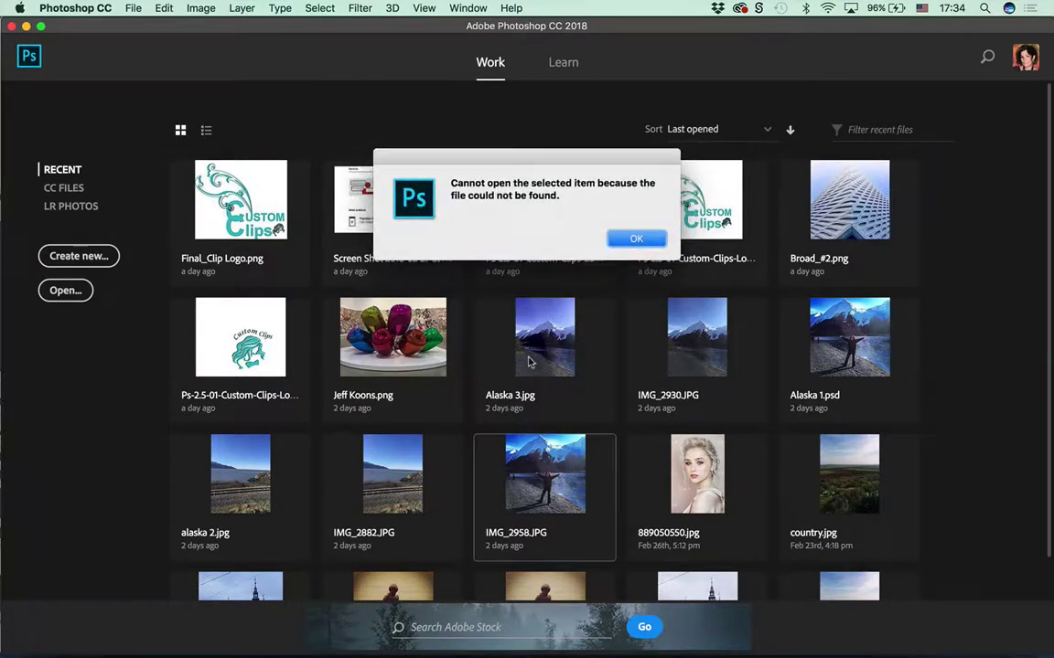
pyautogui.click(633, 239)
pyautogui.click(382, 350)
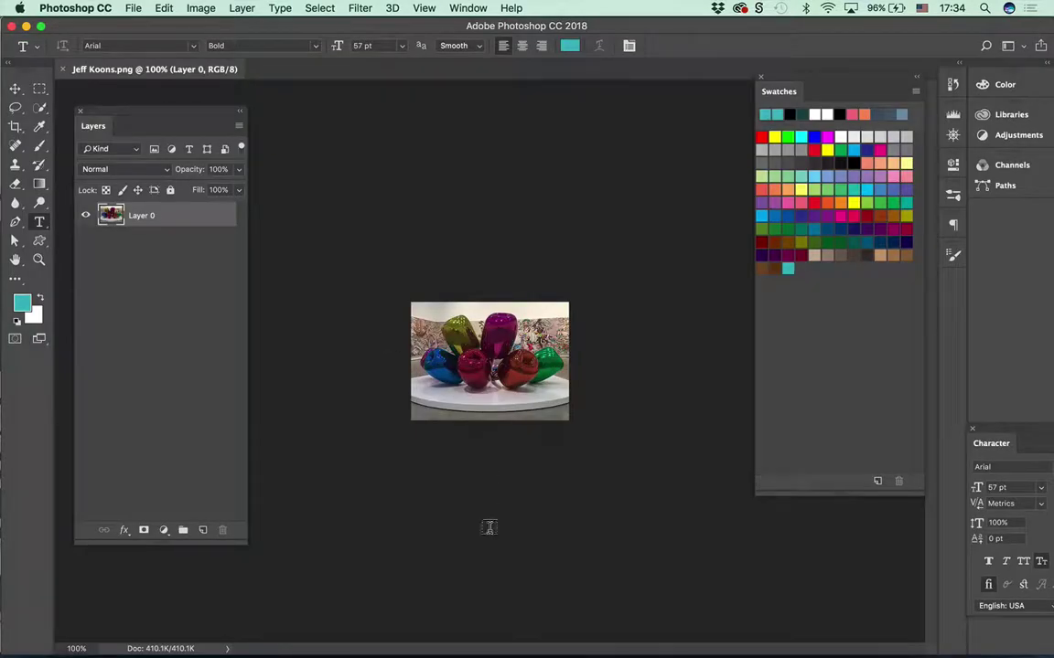
# - Reset the PS_ACA workspace to its saved panel layout
pyautogui.press('super+0')
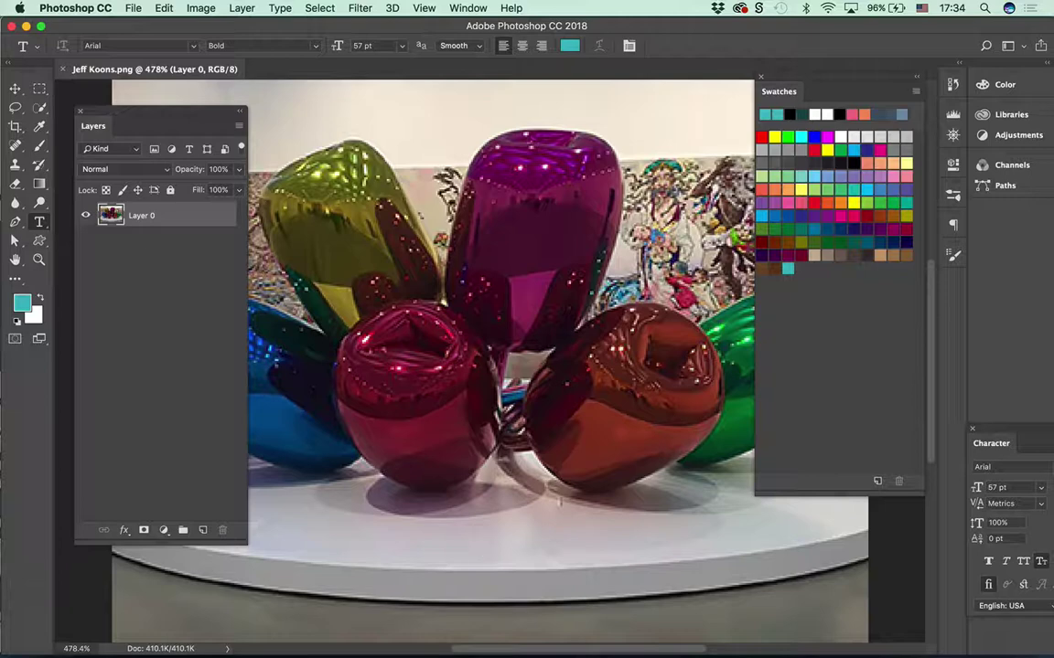
pyautogui.click(1015, 46)
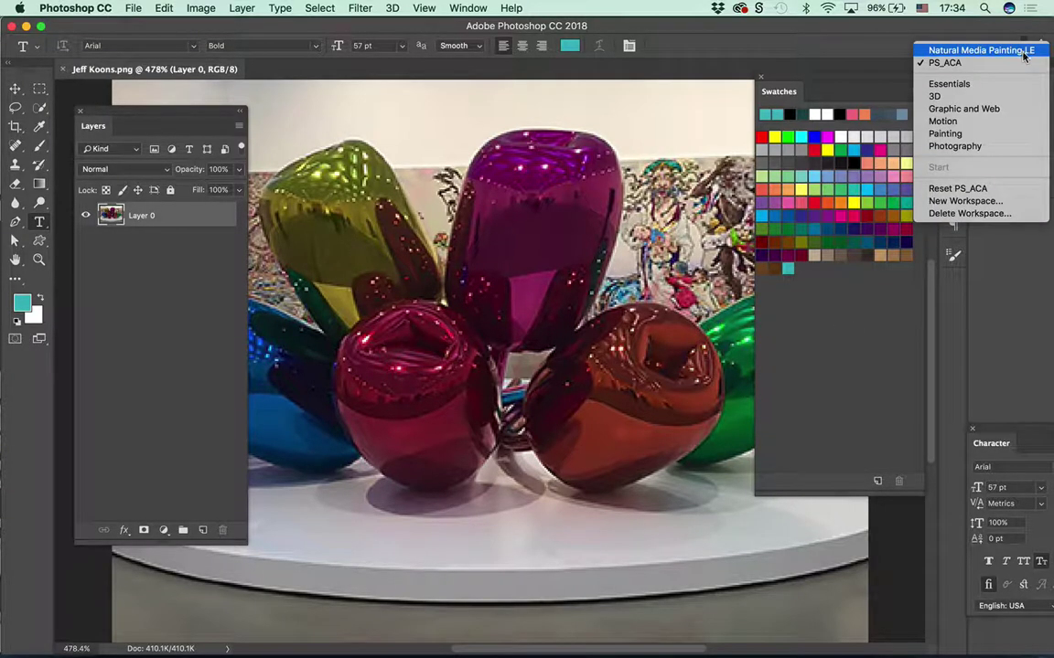
pyautogui.click(1006, 188)
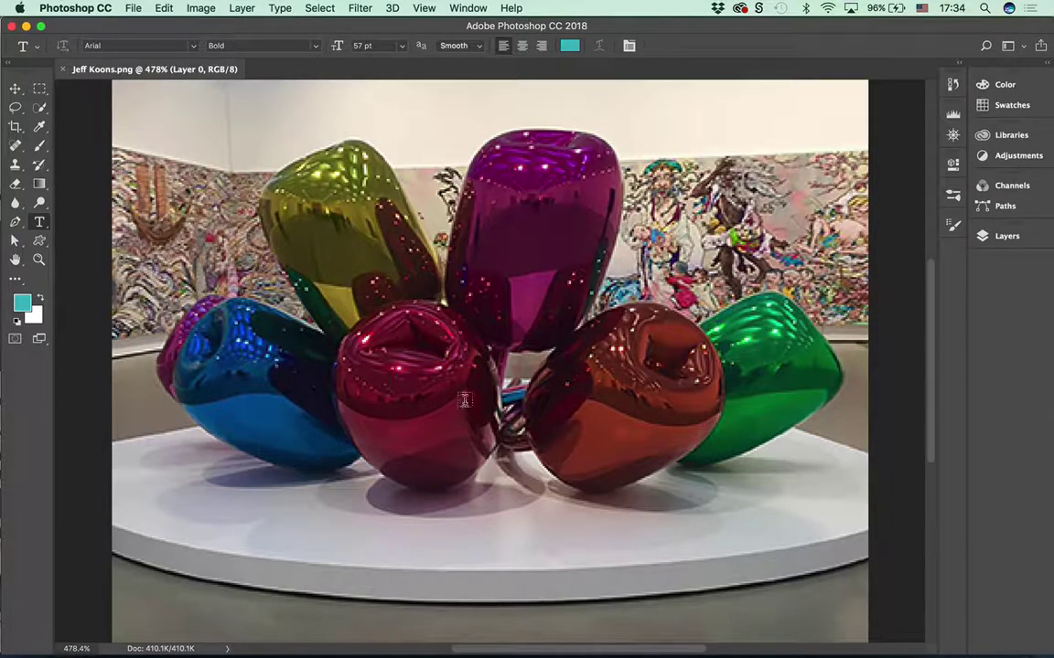
# - Erase the upper part of the balloon sculpture image across its full width with the Eraser tool
pyautogui.click(15, 183)
pyautogui.click(356, 218)
pyautogui.moveTo(357, 218)
pyautogui.mouseDown()
pyautogui.moveTo(717, 223)
pyautogui.moveTo(823, 153)
pyautogui.mouseUp()
pyautogui.moveTo(56, 137); pyautogui.dragTo(149, 158)
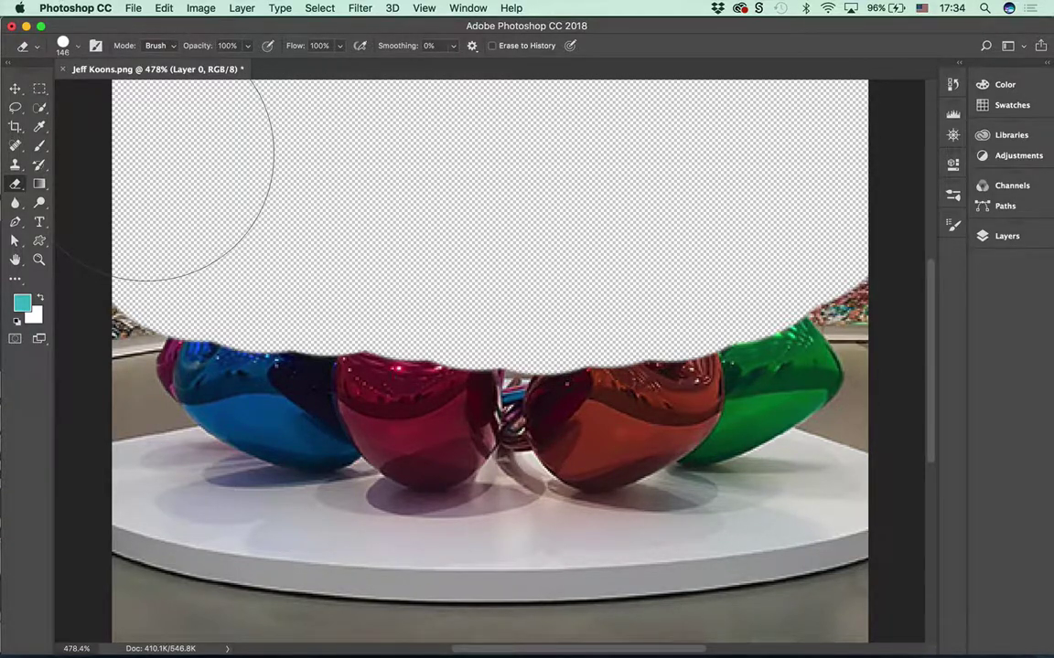
# - Close Jeff Koons.png without saving the changes
pyautogui.press('super+minus')
pyautogui.press('super+minus')
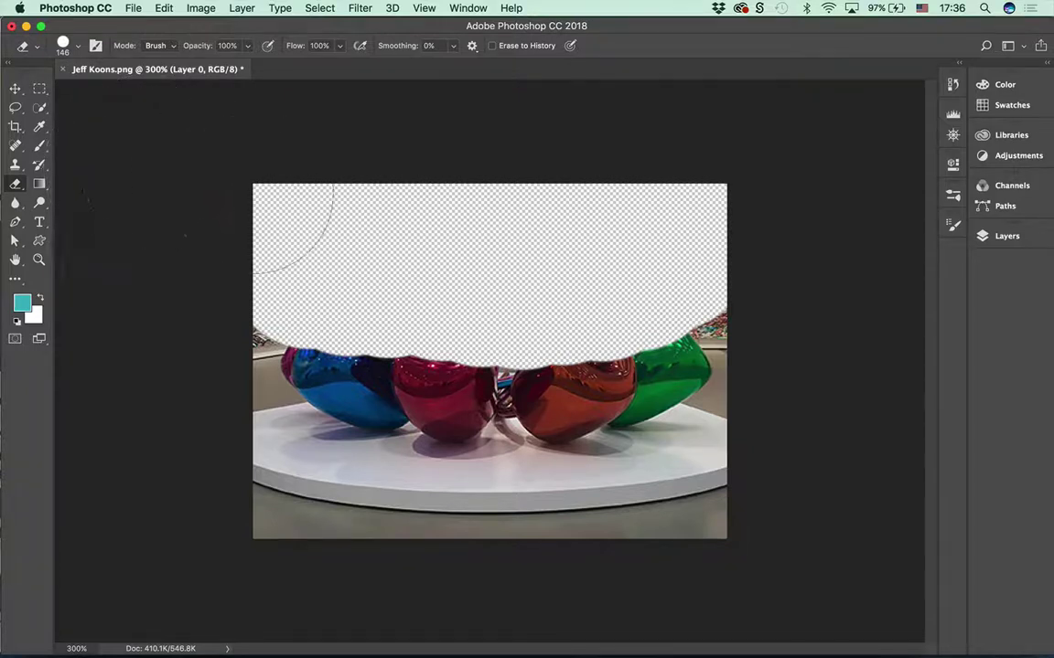
pyautogui.click(62, 70)
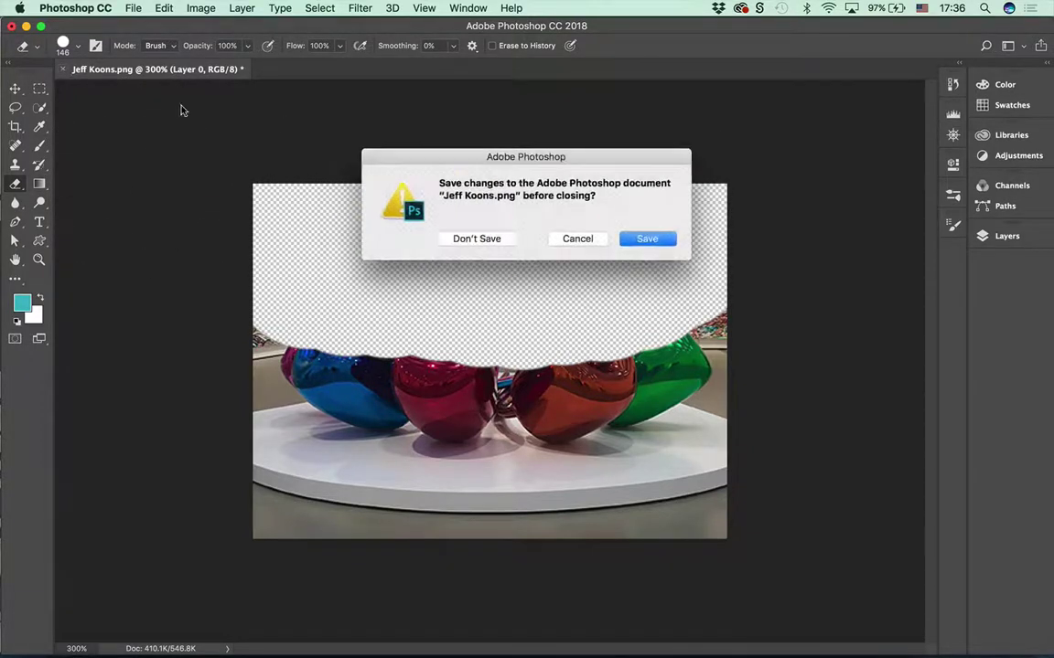
pyautogui.click(469, 240)
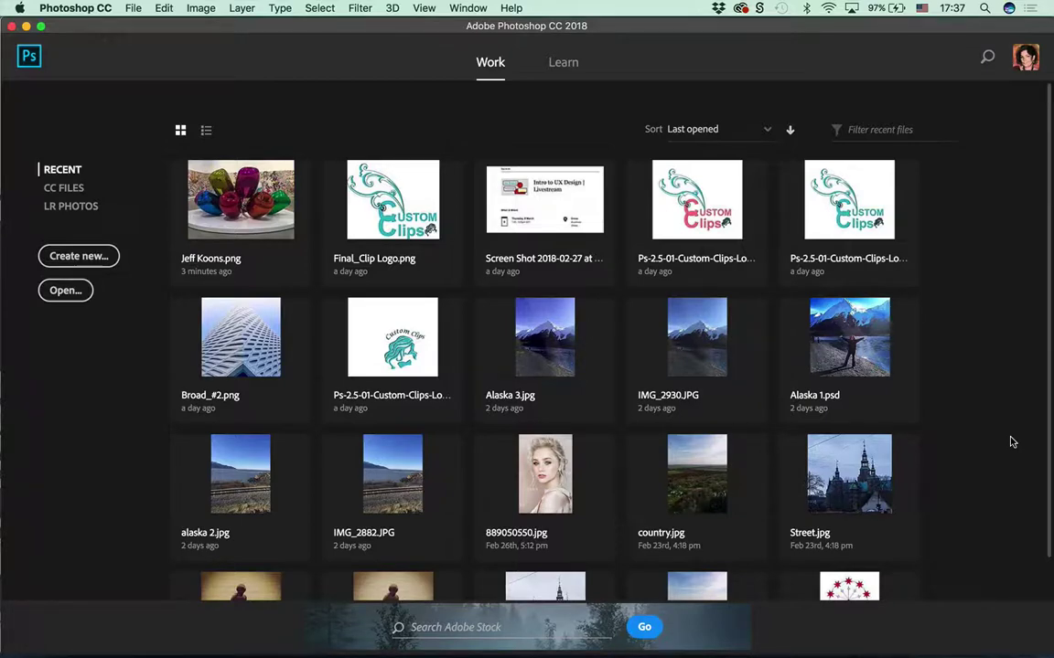
# - Clear the list of recently opened files
pyautogui.click(133, 8)
pyautogui.click(133, 8)
pyautogui.click(133, 8)
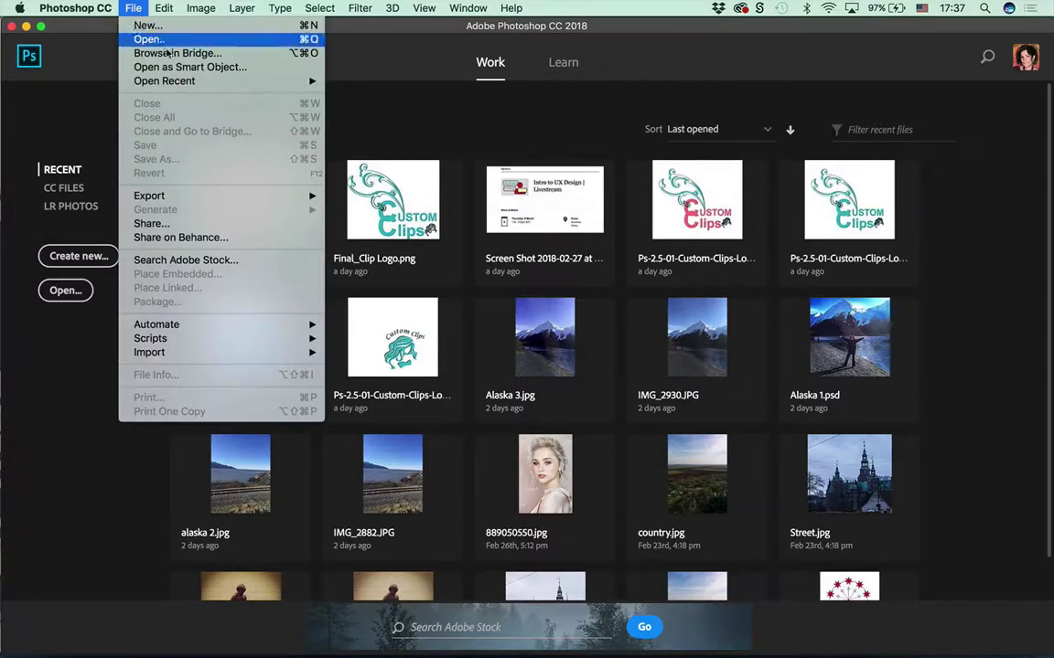
pyautogui.moveTo(174, 85)
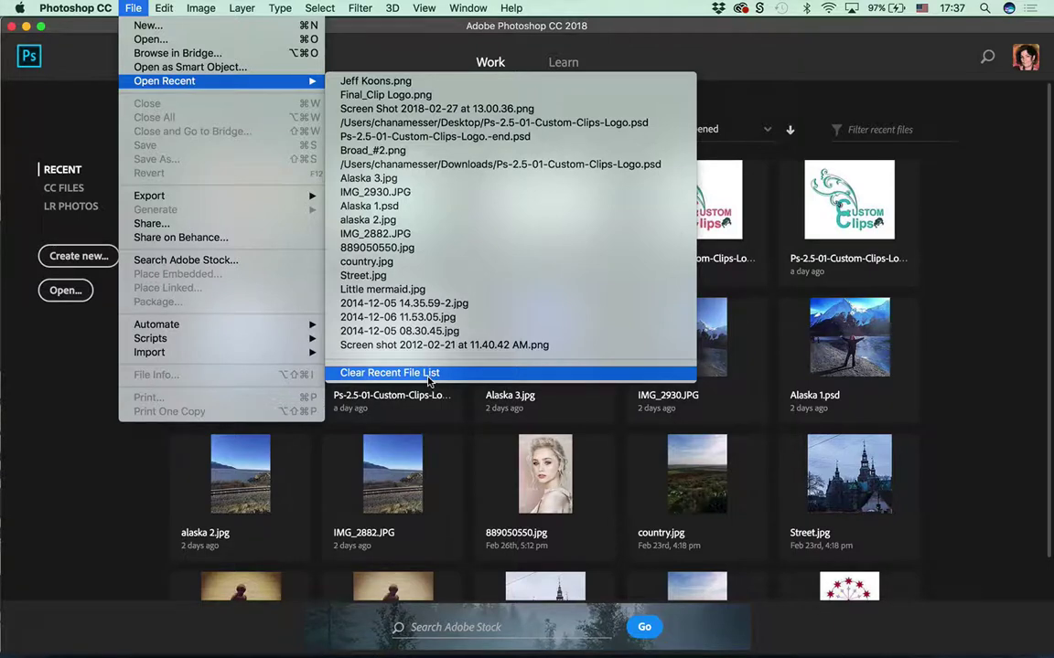
pyautogui.click(429, 375)
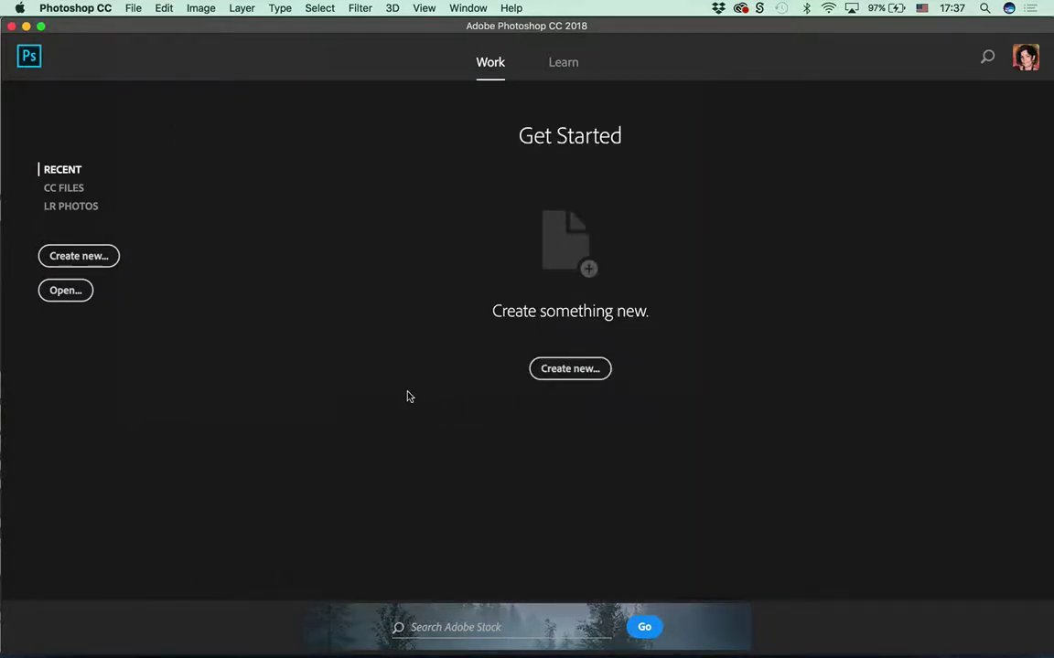
pyautogui.click(135, 8)
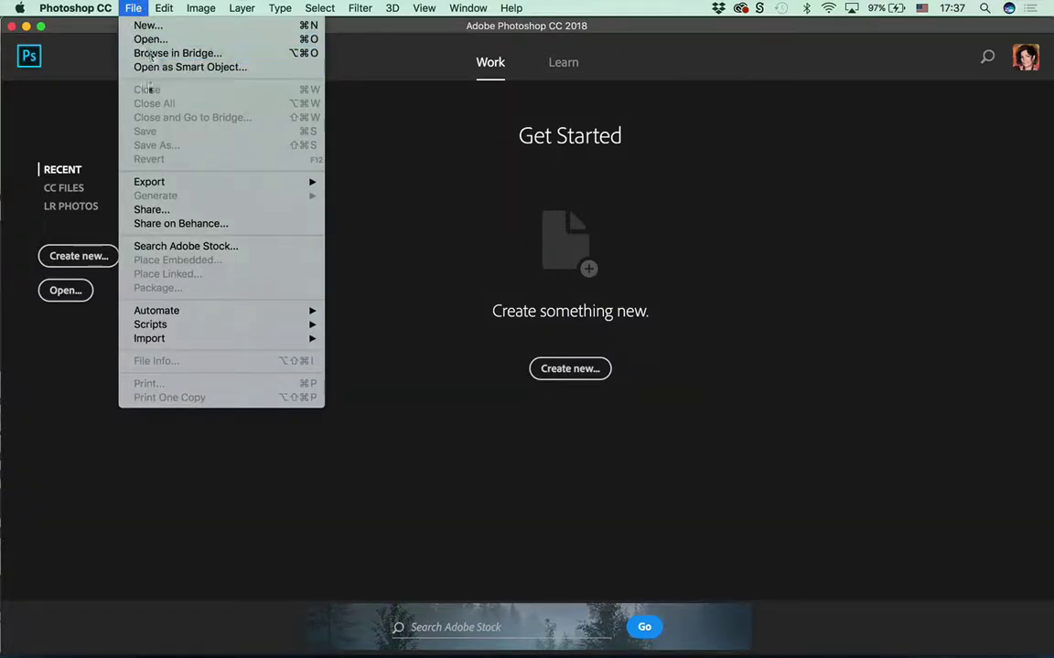
pyautogui.click(84, 121)
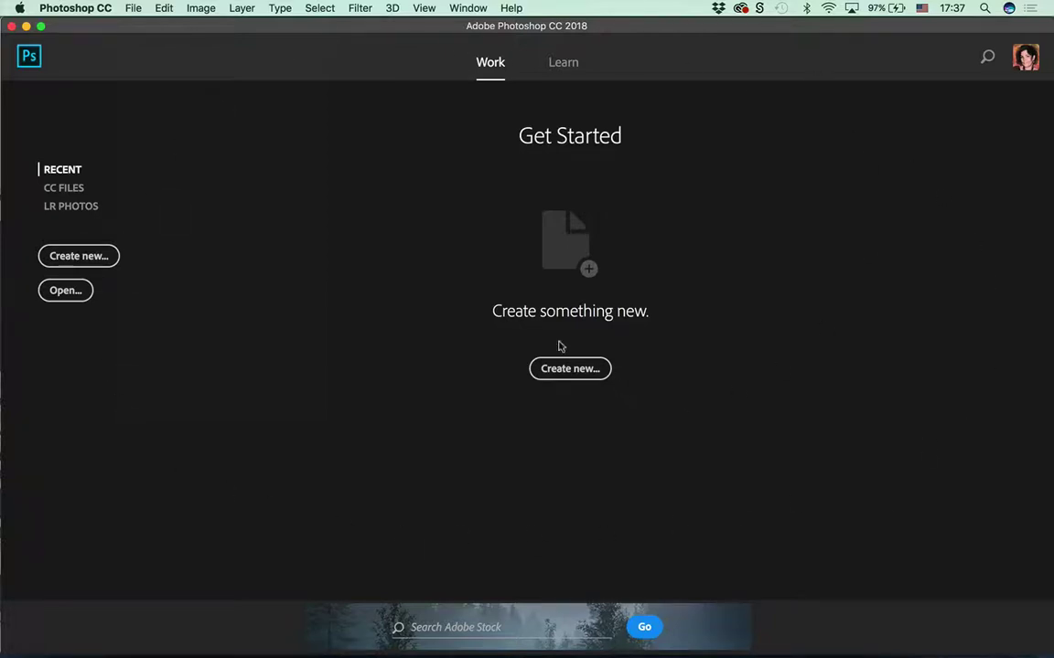
# - Look through the start screen's CC Files, Lightroom photos and Learn tutorials
pyautogui.click(80, 189)
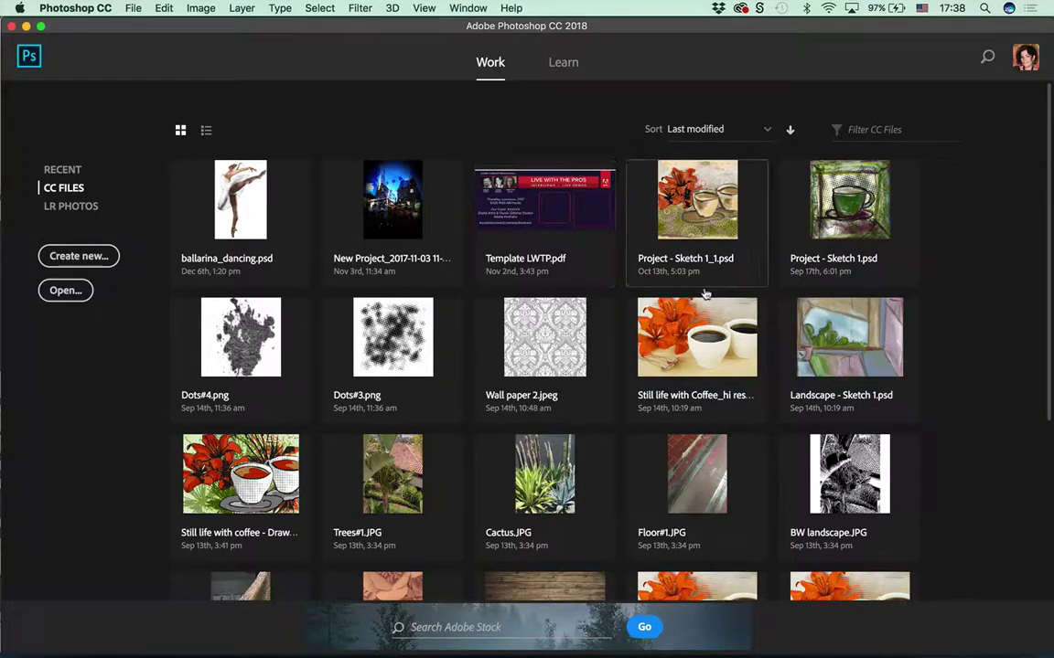
pyautogui.click(71, 203)
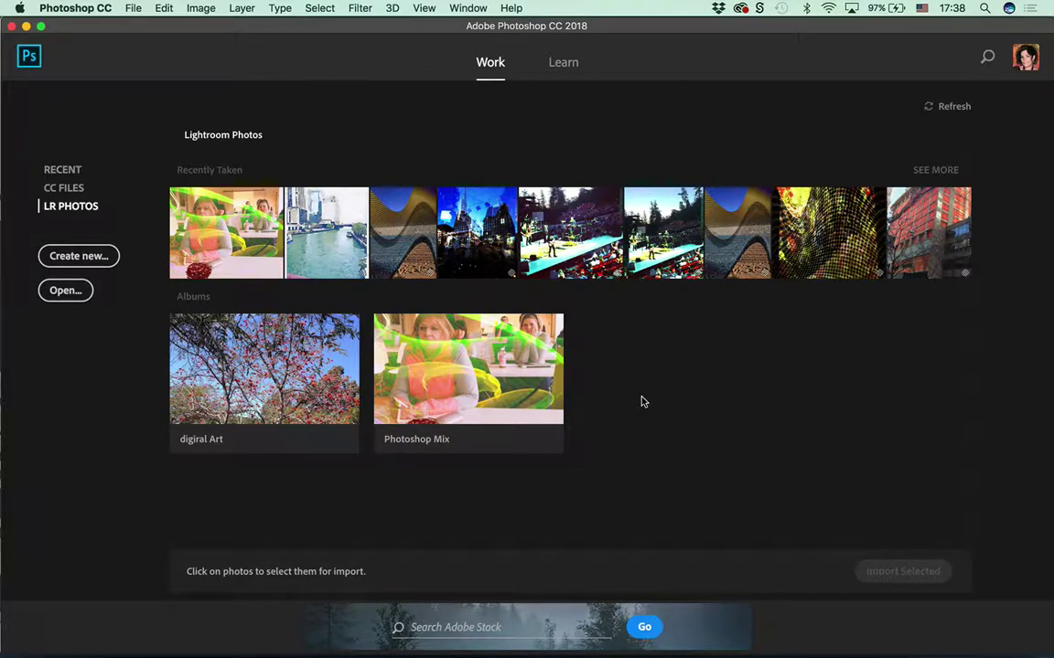
pyautogui.click(564, 64)
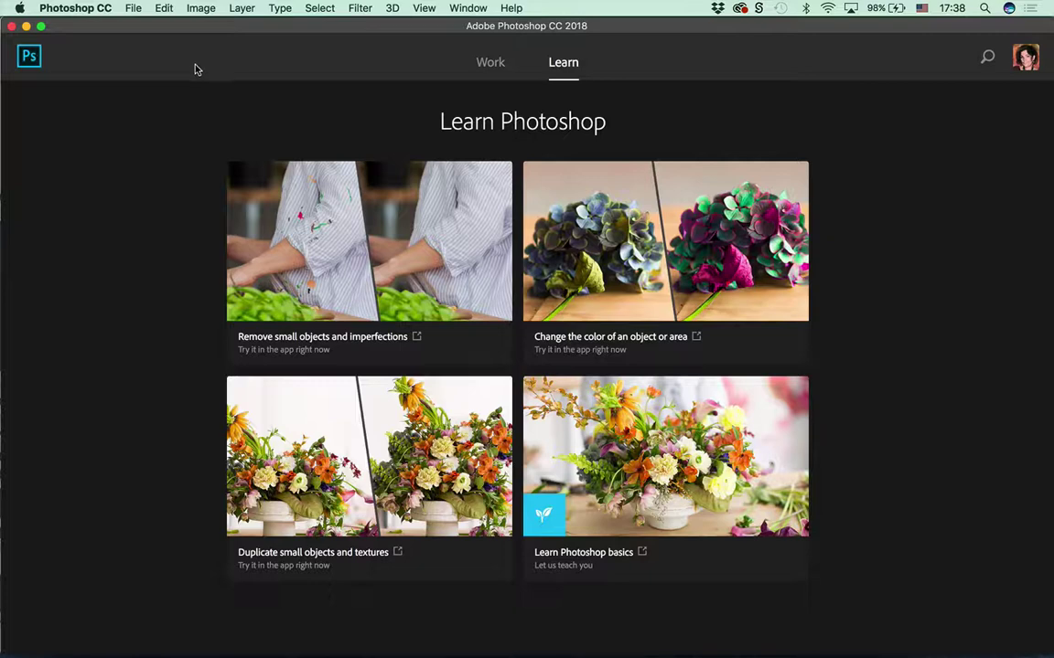
# - Start opening a file and browse from Intro to Photoshop through PS Seminar files and Handout to the Handout and Short cuts folder
pyautogui.click(133, 9)
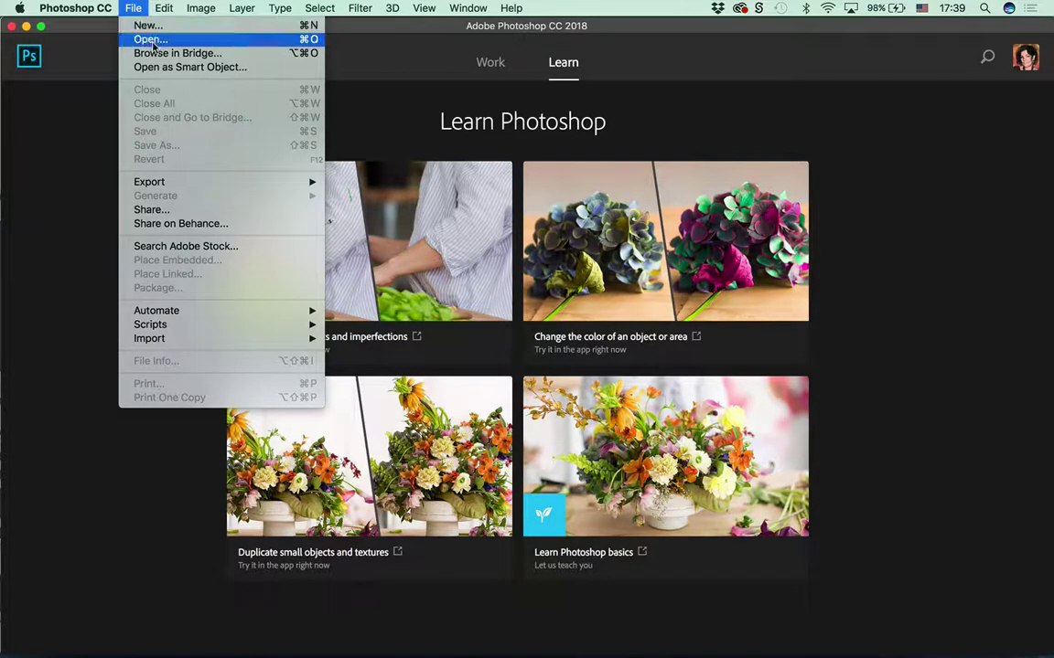
pyautogui.click(146, 39)
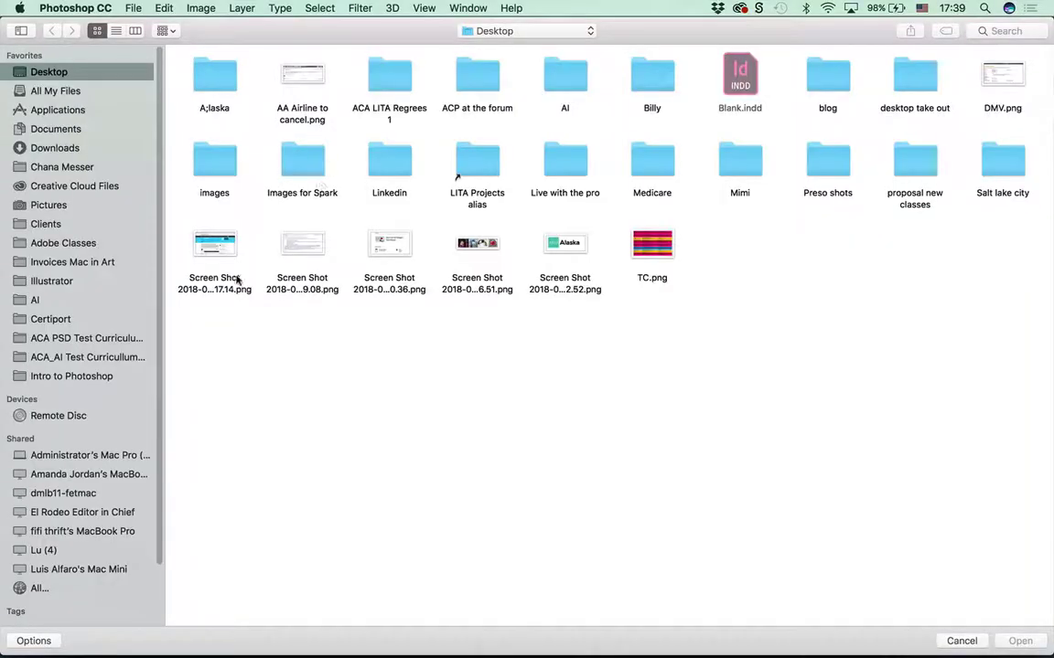
pyautogui.click(78, 375)
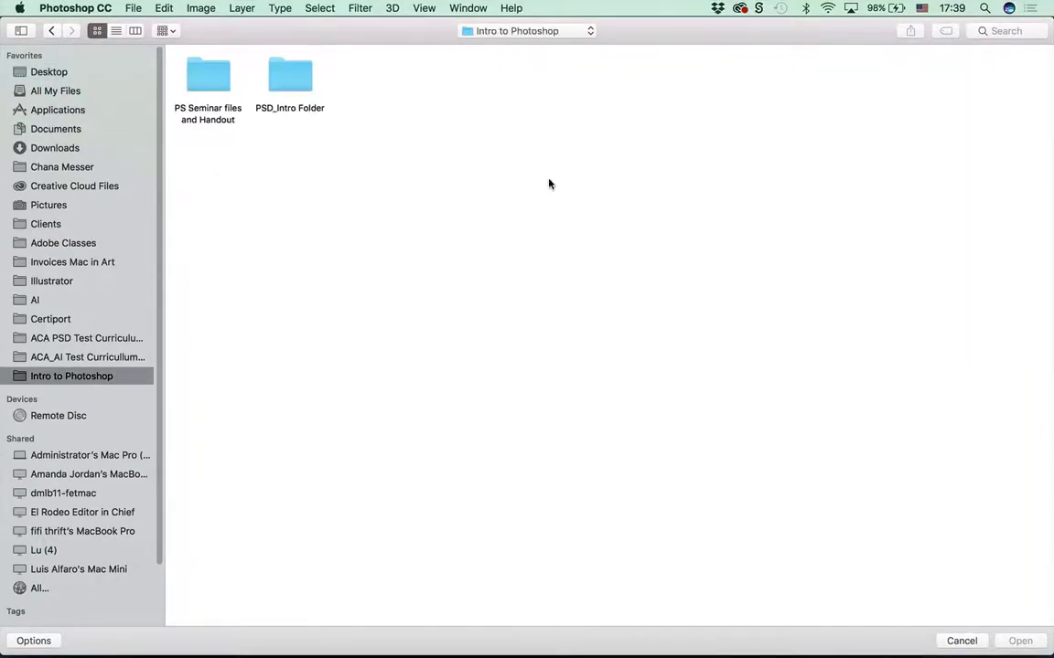
pyautogui.doubleClick(212, 77)
pyautogui.click(212, 84)
pyautogui.doubleClick(212, 84)
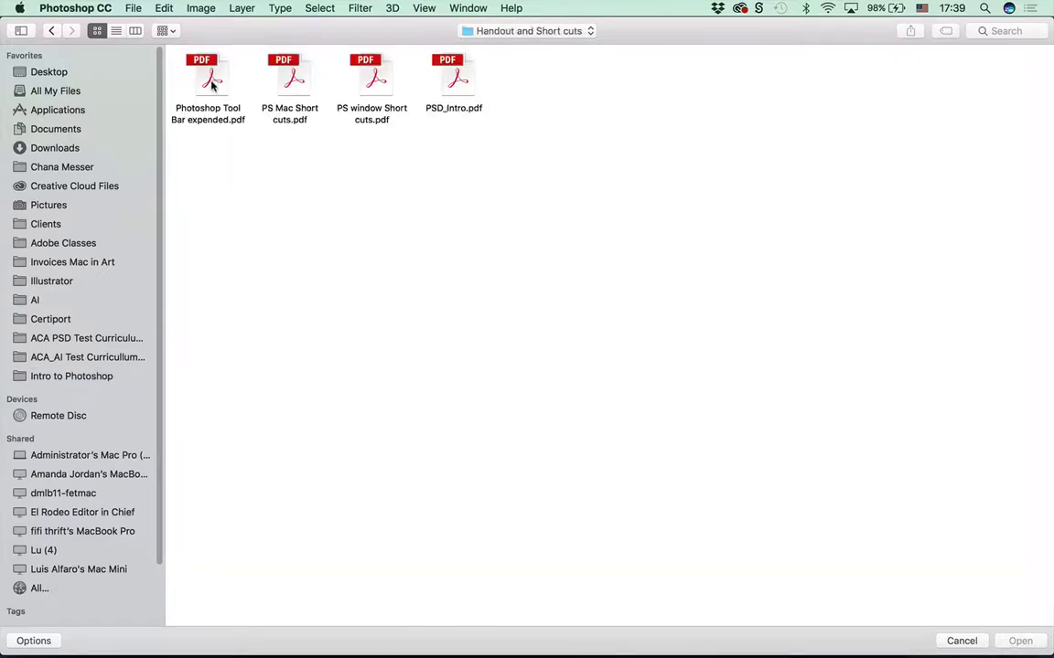
pyautogui.click(51, 31)
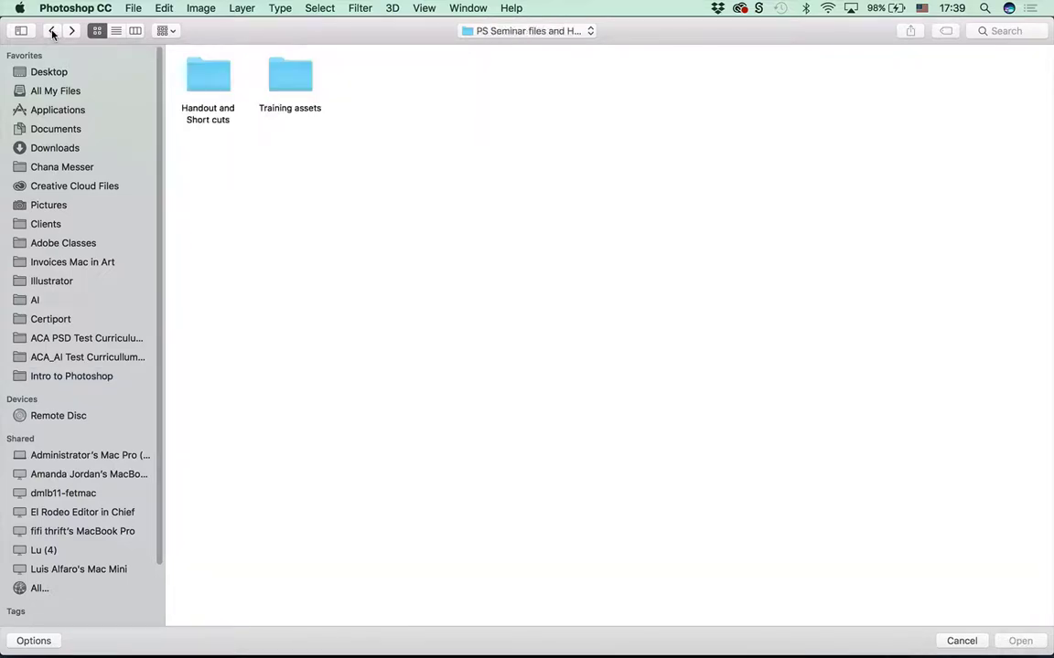
pyautogui.doubleClick(203, 81)
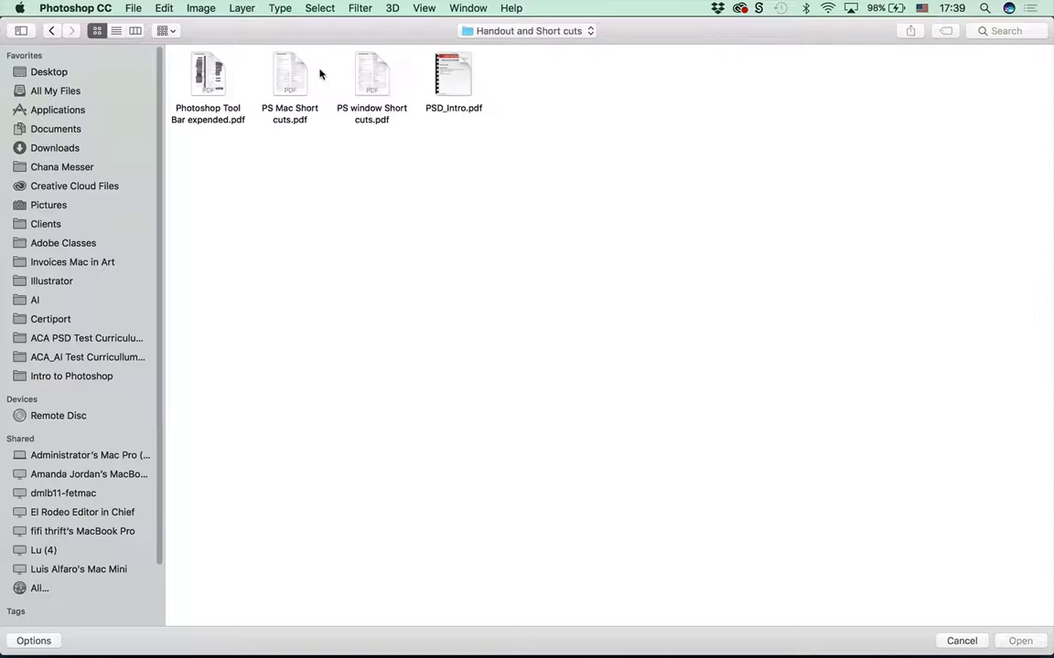
# - Preview PSD_Intro.pdf and look through several of its handout pages, including the last page
pyautogui.click(463, 85)
pyautogui.press('space')
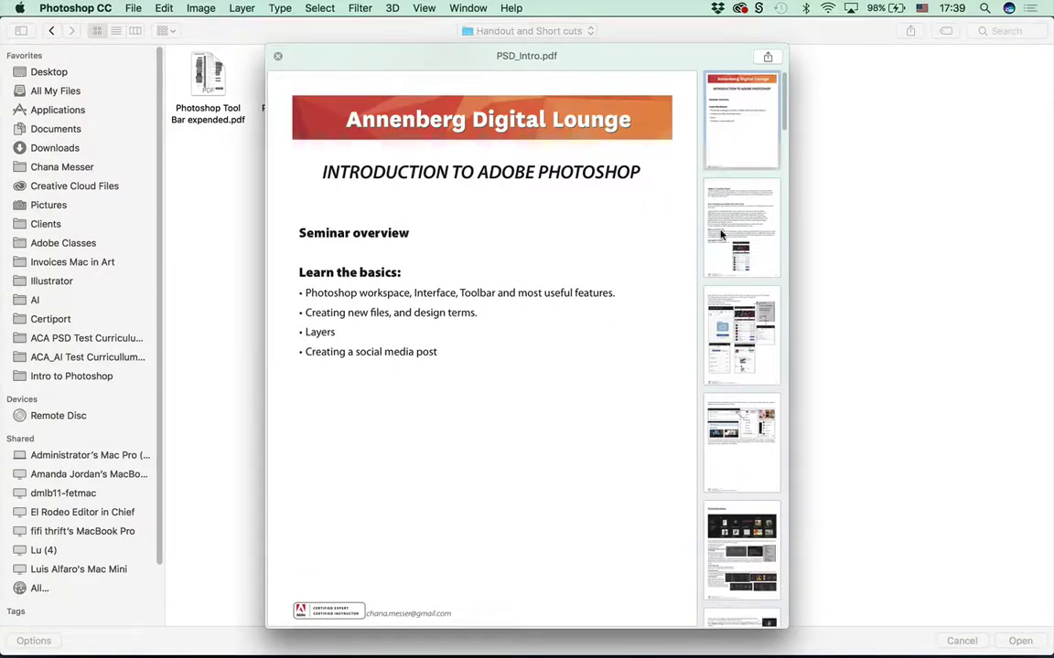
pyautogui.scroll(-10, 644, 199)
pyautogui.moveTo(786, 128); pyautogui.dragTo(771, 583)
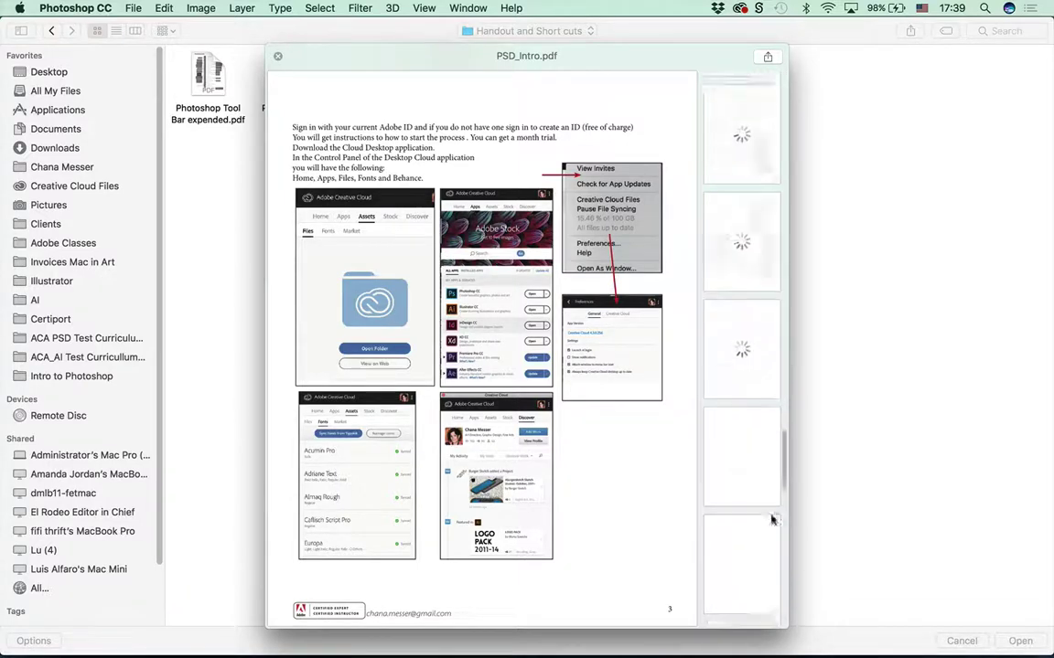
pyautogui.click(742, 371)
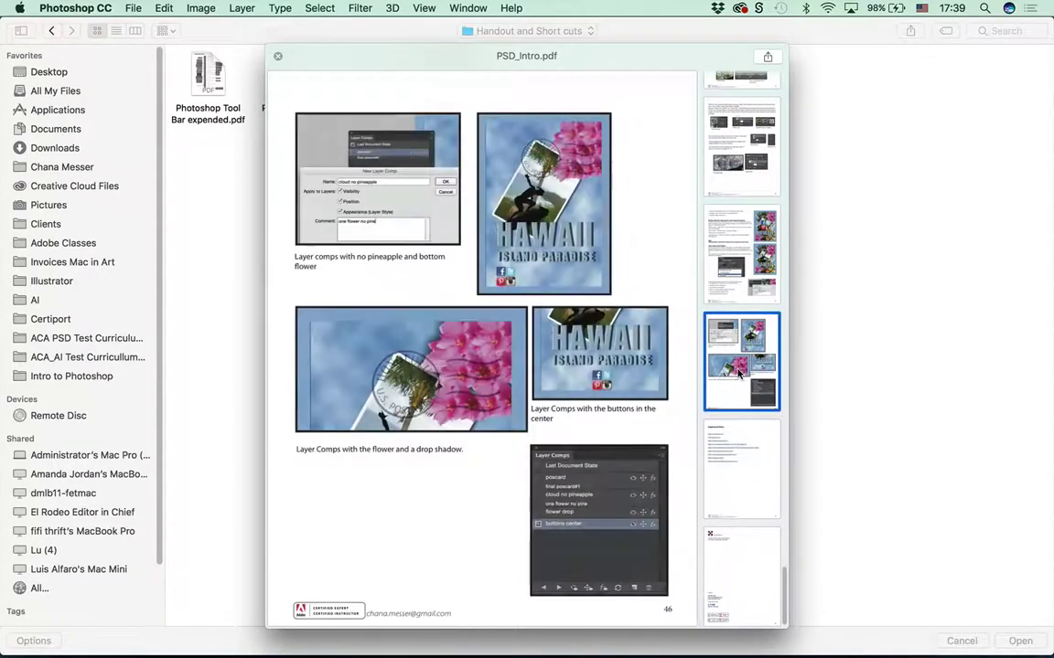
pyautogui.click(742, 471)
pyautogui.click(755, 589)
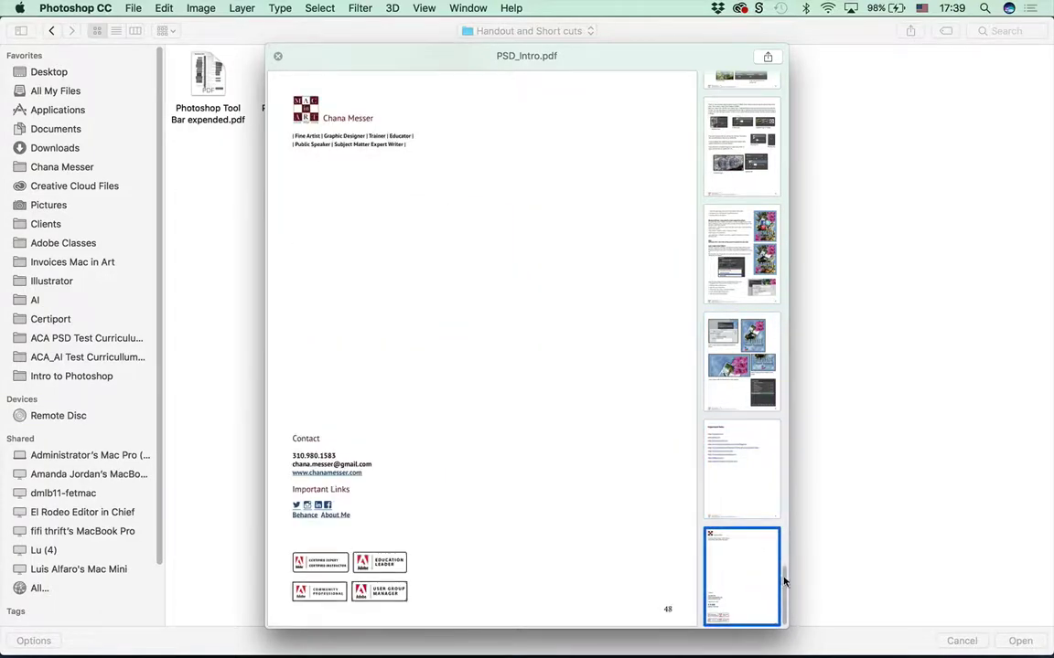
pyautogui.scroll(15, 750, 512)
pyautogui.click(747, 395)
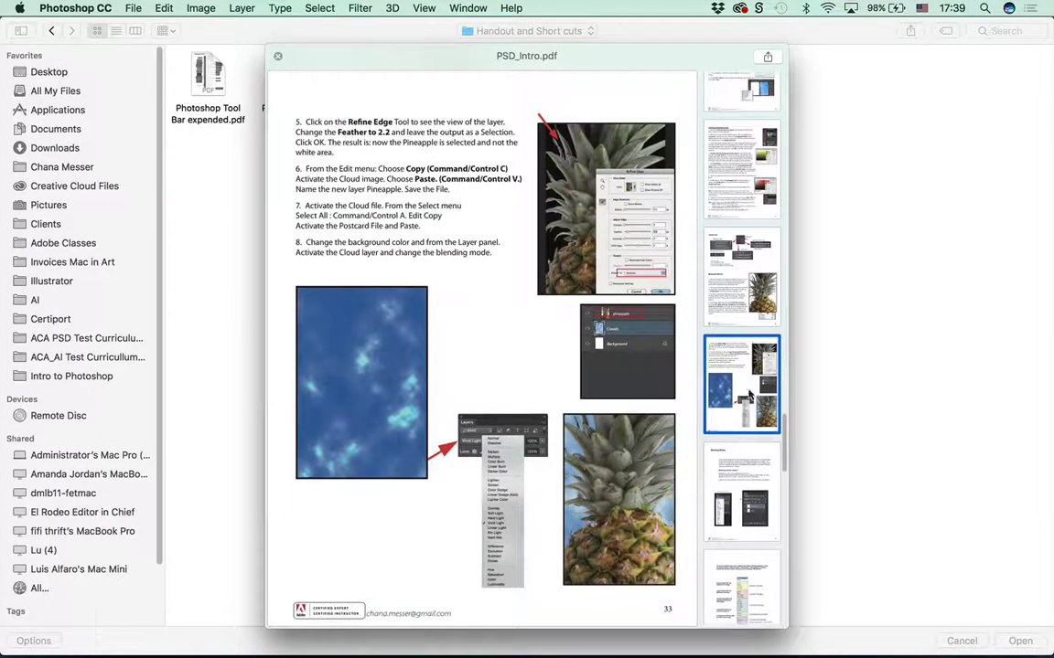
pyautogui.click(231, 212)
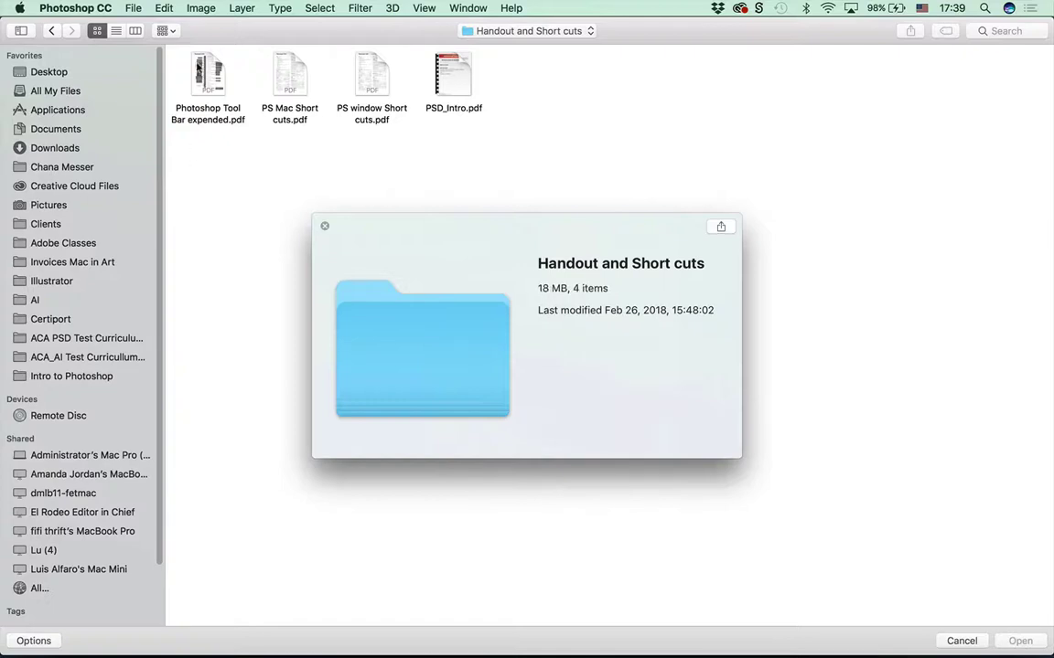
# - Preview Photoshop Tool Bar expended.pdf and close the preview
pyautogui.click(192, 69)
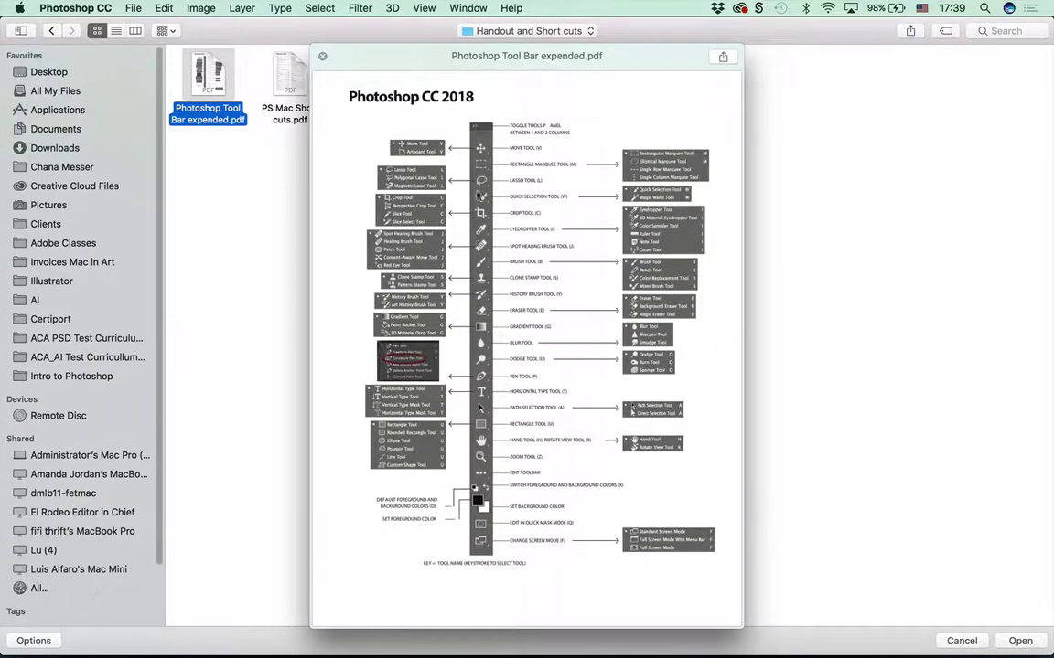
pyautogui.click(321, 57)
pyautogui.click(321, 56)
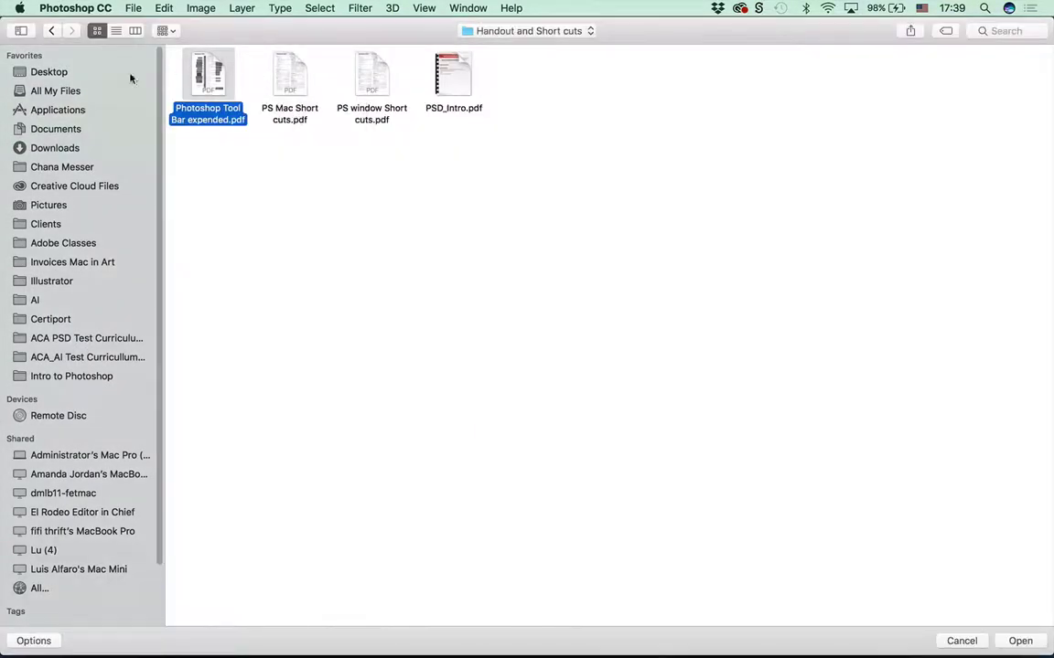
# - Open Bluff 2.jpg and Bluff 3.jpg together from the Interface folder inside Training assets
pyautogui.click(51, 30)
pyautogui.doubleClick(289, 70)
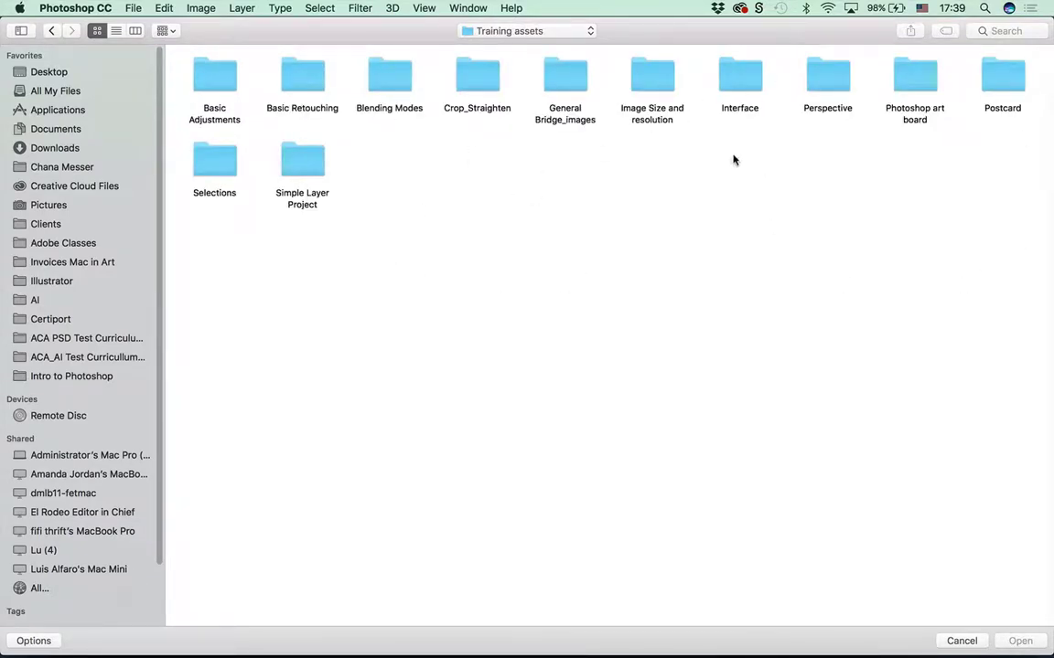
pyautogui.doubleClick(743, 77)
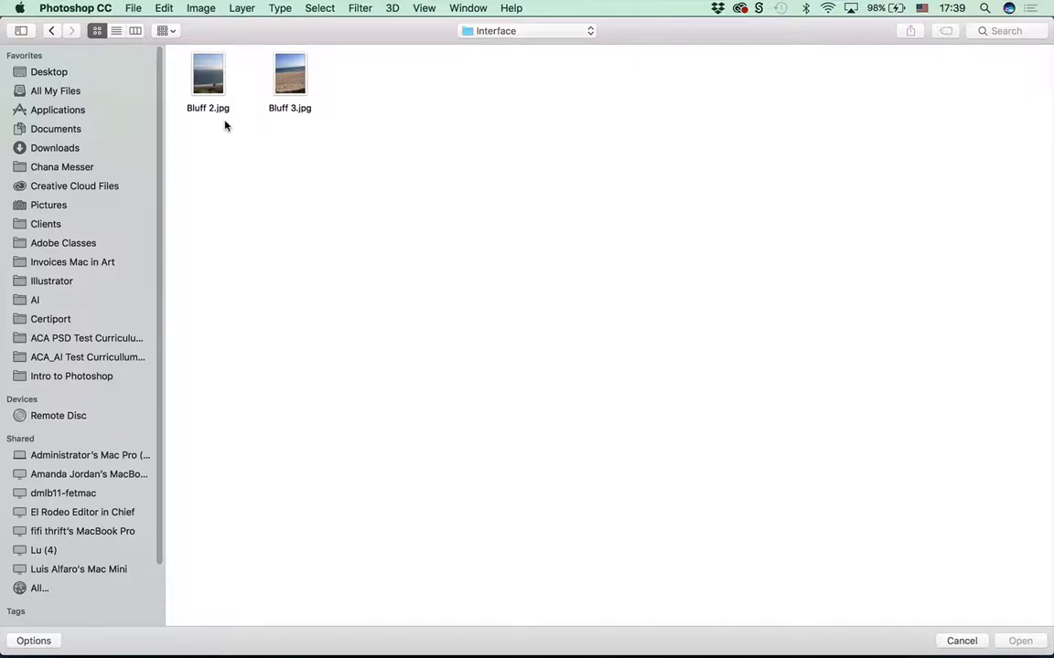
pyautogui.moveTo(186, 135); pyautogui.dragTo(283, 55)
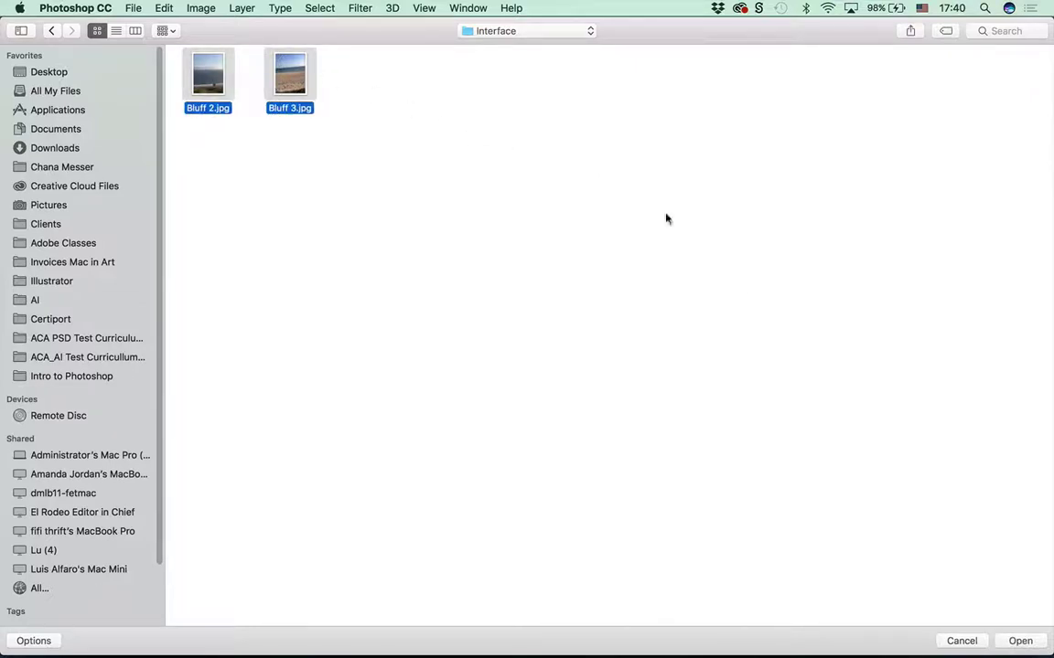
pyautogui.click(1018, 641)
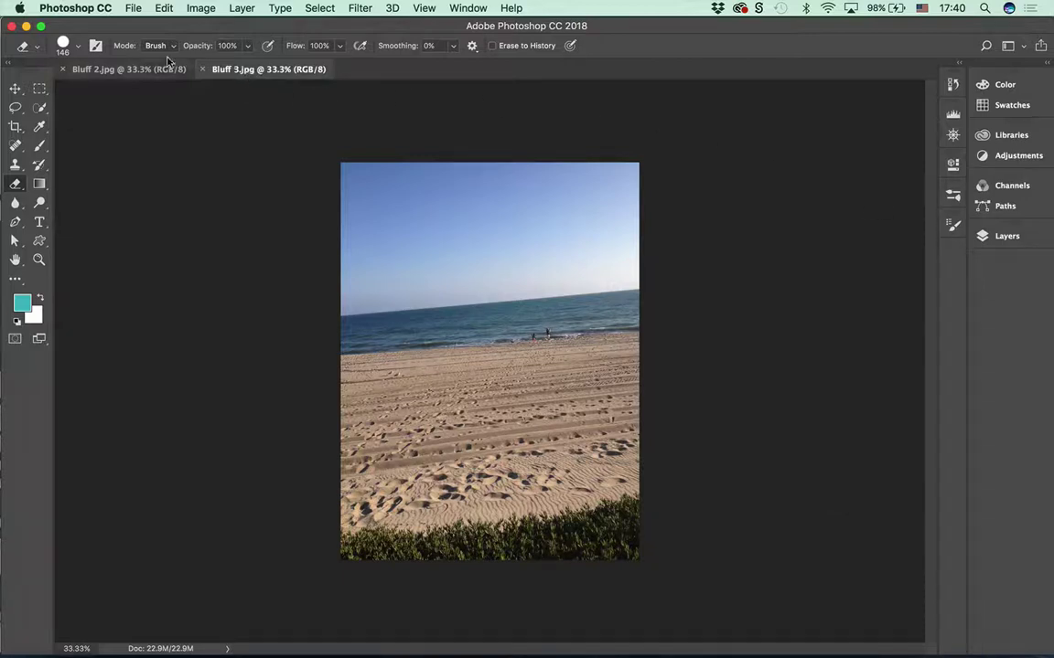
# - Bring Bluff 2.jpg to the front and tile the two open images vertically, followed by horizontally
pyautogui.click(127, 70)
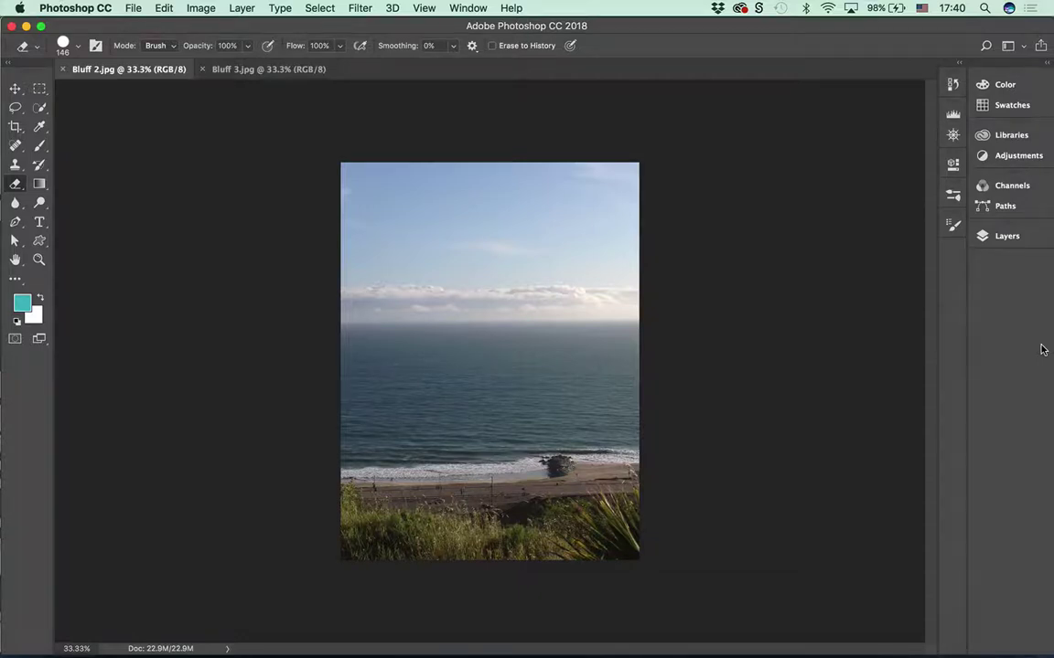
pyautogui.click(467, 9)
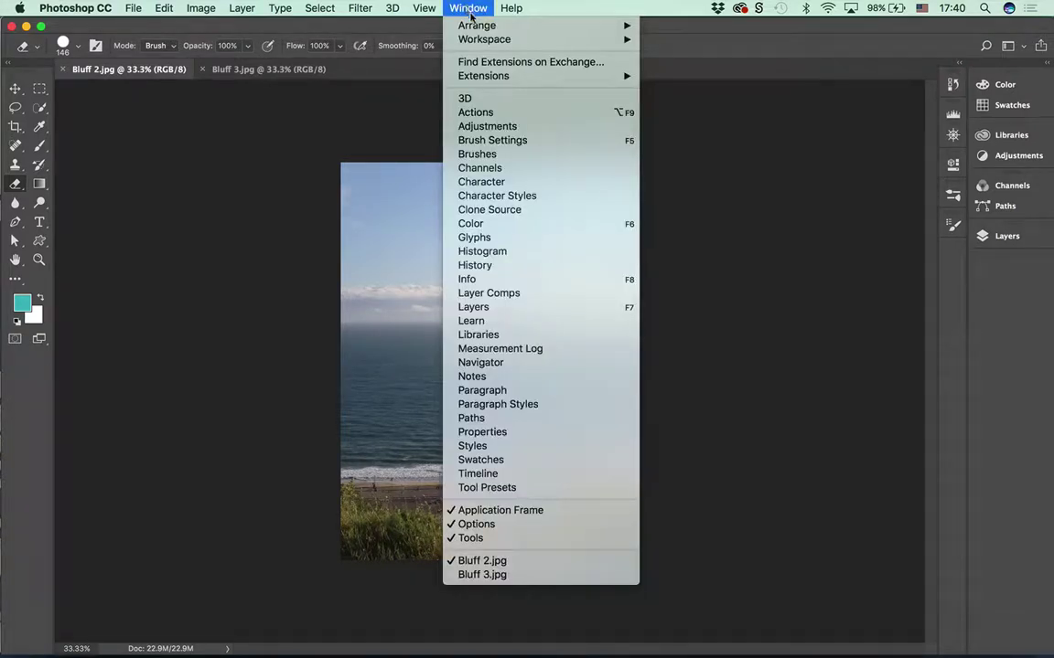
pyautogui.moveTo(476, 27)
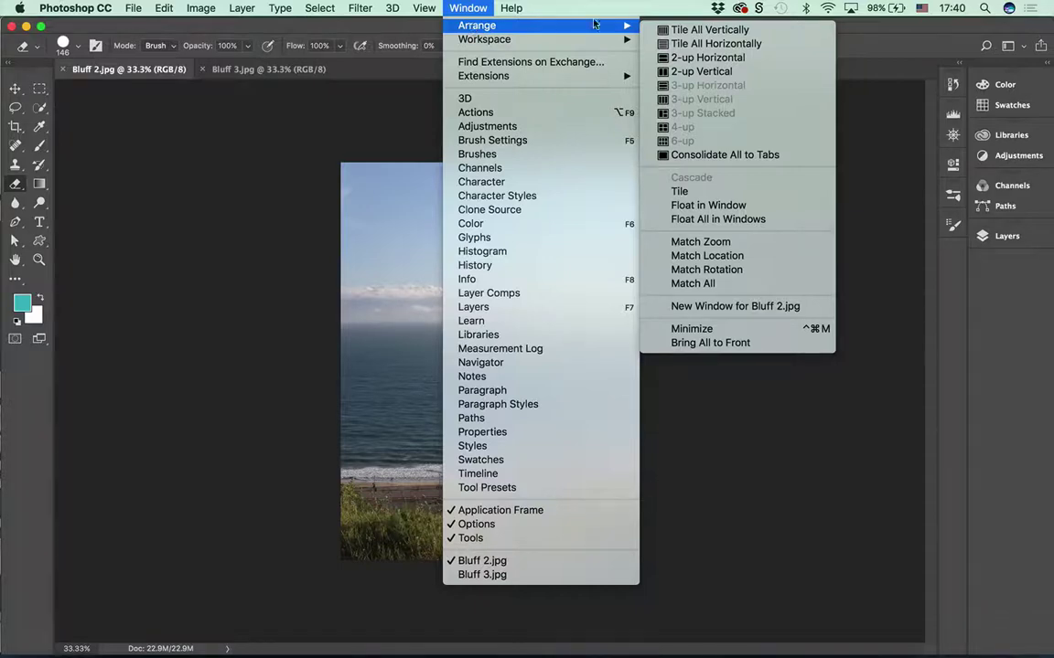
pyautogui.click(698, 30)
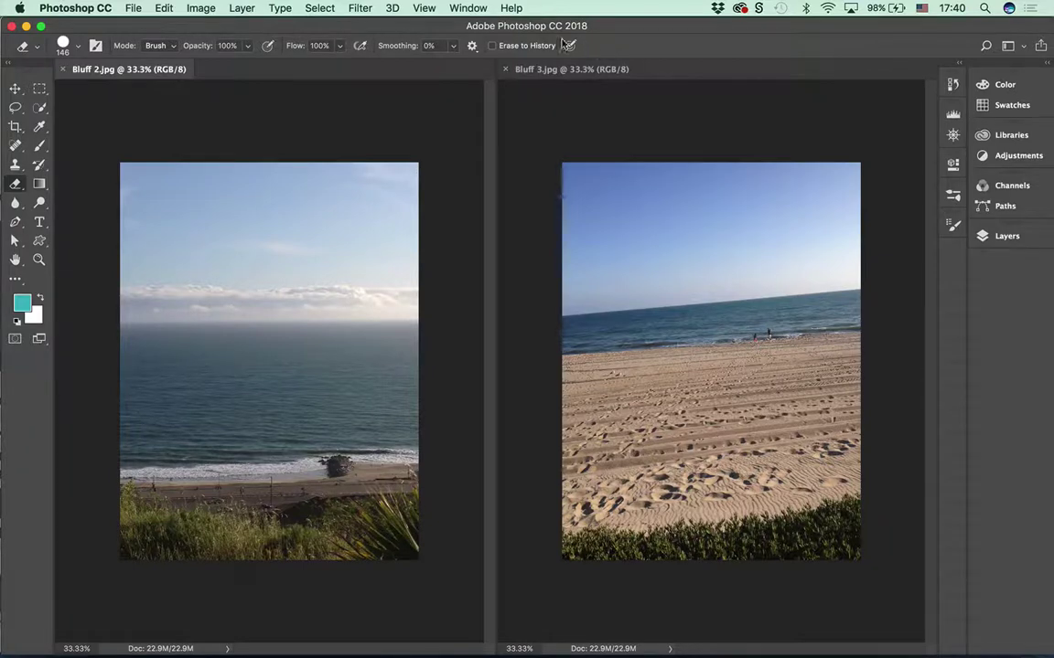
pyautogui.click(469, 8)
pyautogui.moveTo(482, 28)
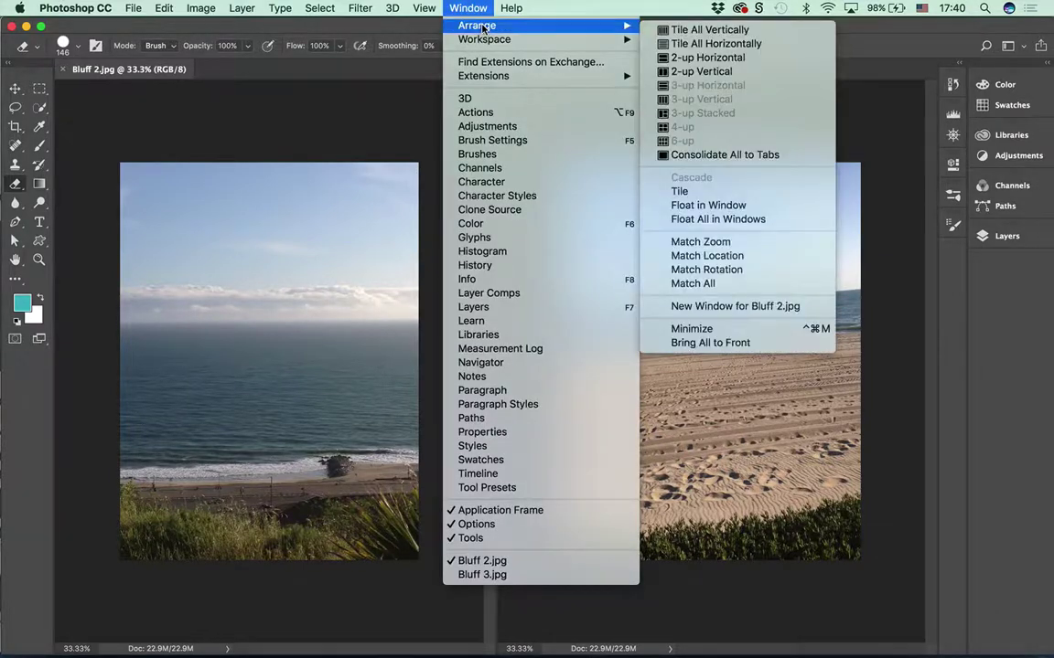
pyautogui.click(695, 43)
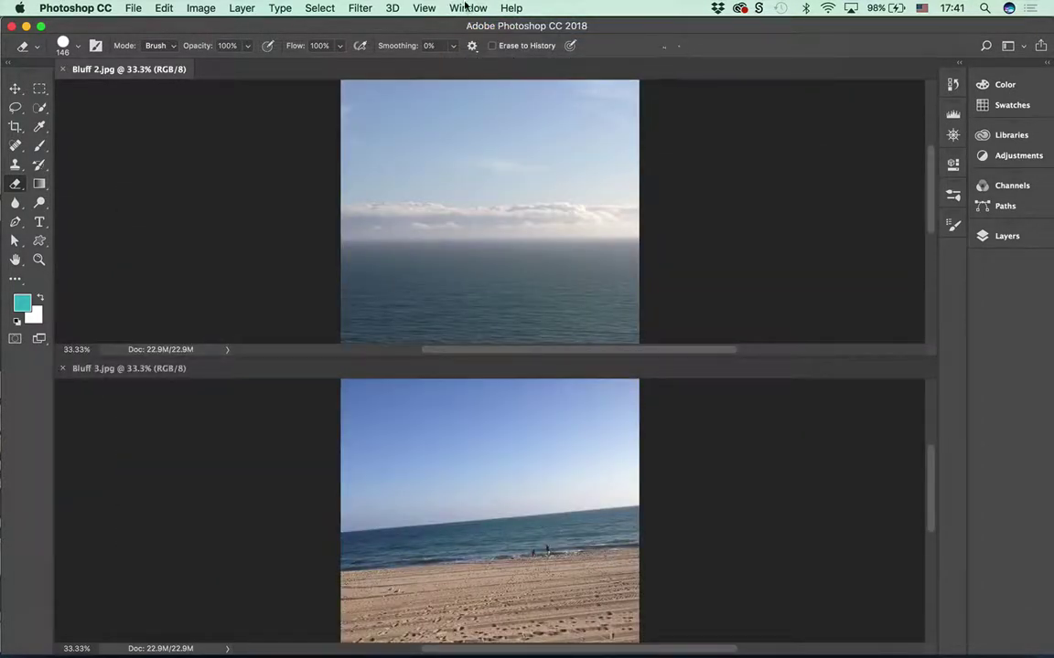
# - Arrange Bluff 2.jpg and Bluff 3.jpg side by side in the 2-up Vertical layout
pyautogui.click(466, 8)
pyautogui.moveTo(430, 27)
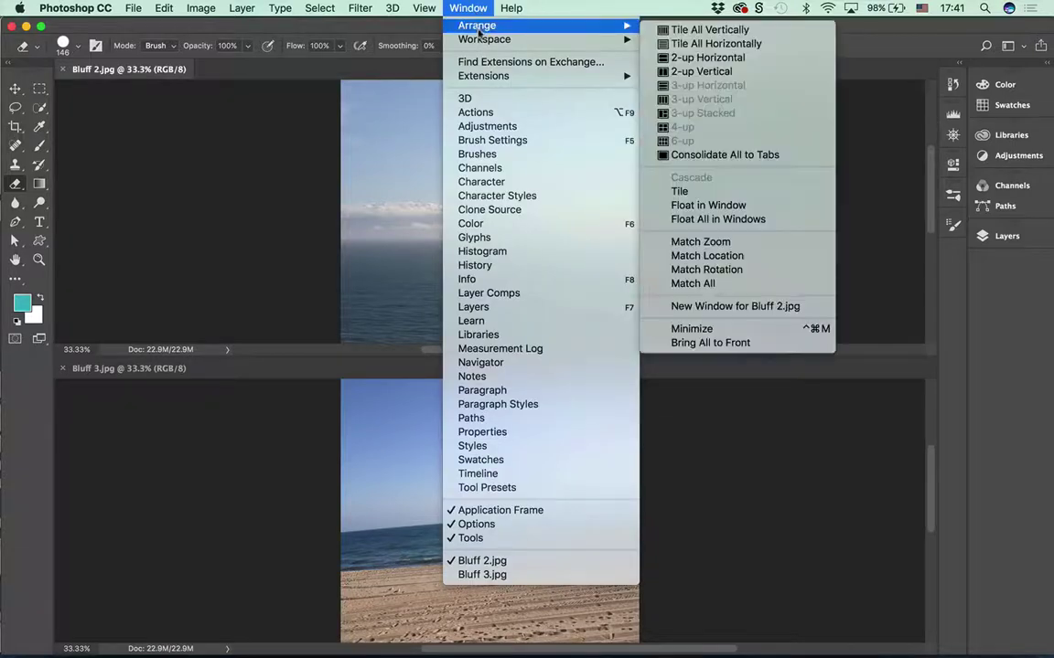
pyautogui.click(716, 72)
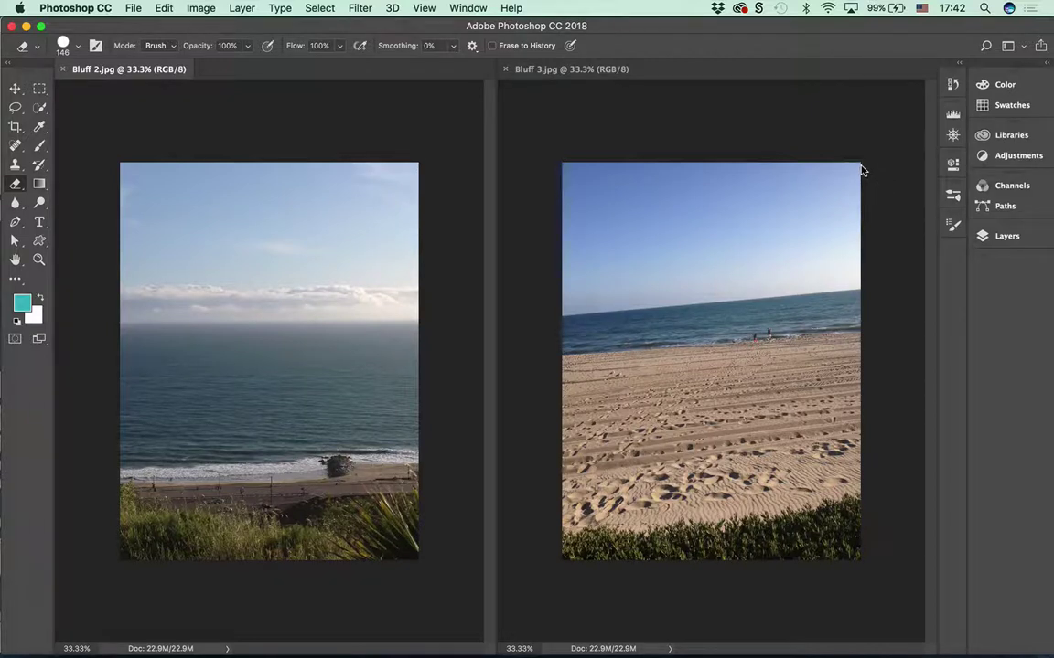
# - Try to move the Bluff 2.jpg background with the Move tool and decline converting it to a normal layer
pyautogui.click(14, 89)
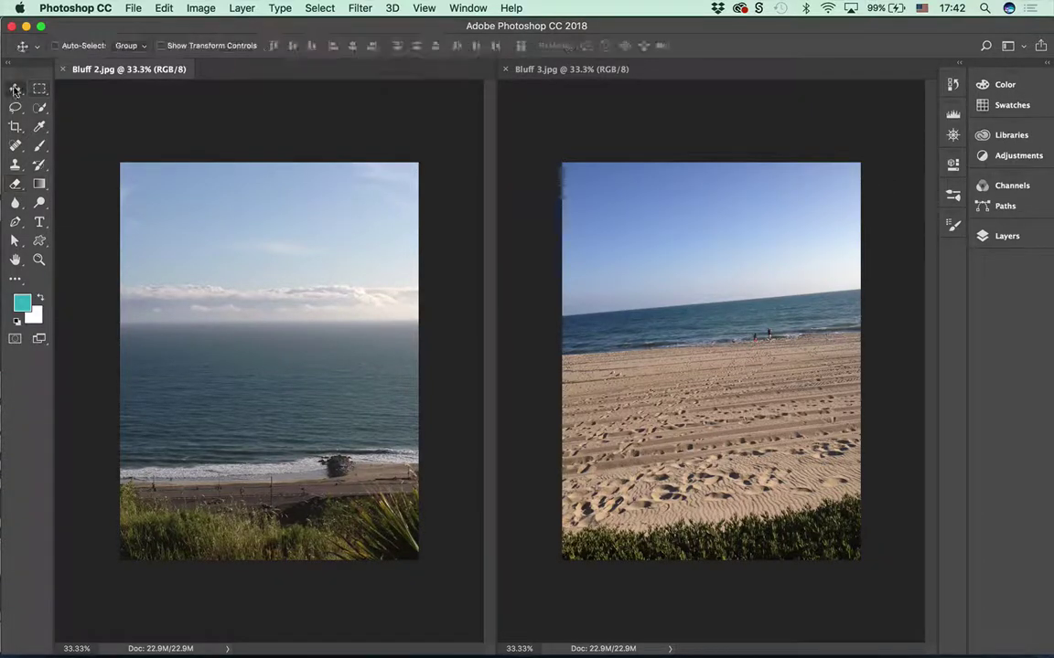
pyautogui.moveTo(241, 190); pyautogui.dragTo(242, 145)
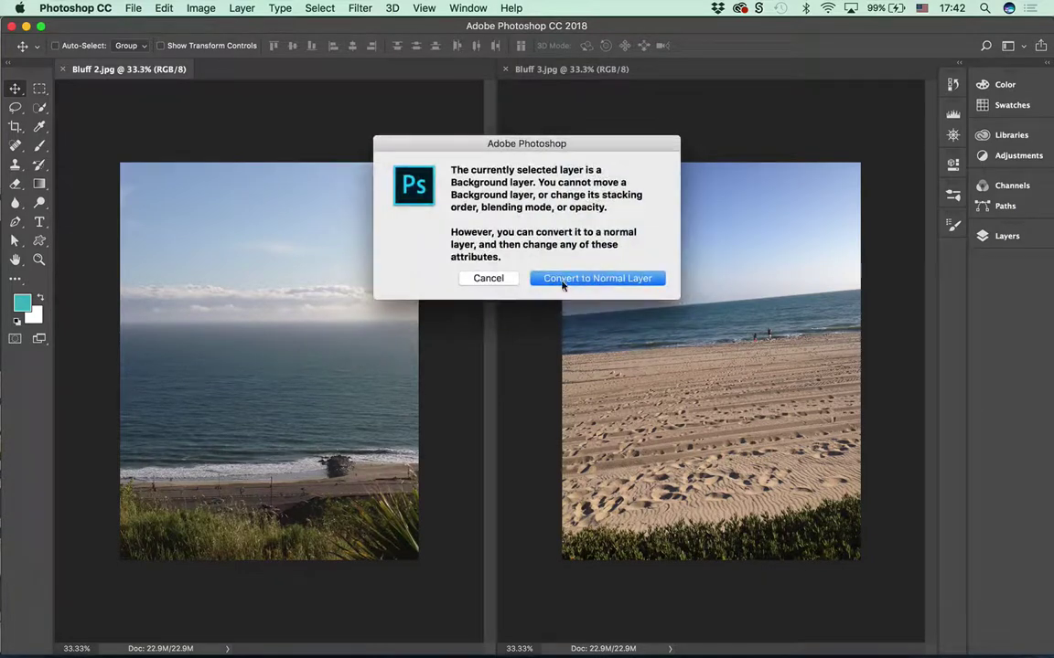
pyautogui.click(489, 279)
# - Check the file size, dimensions and resolution of Bluff 2.jpg in Image Size, leaving all settings as they are
pyautogui.click(192, 7)
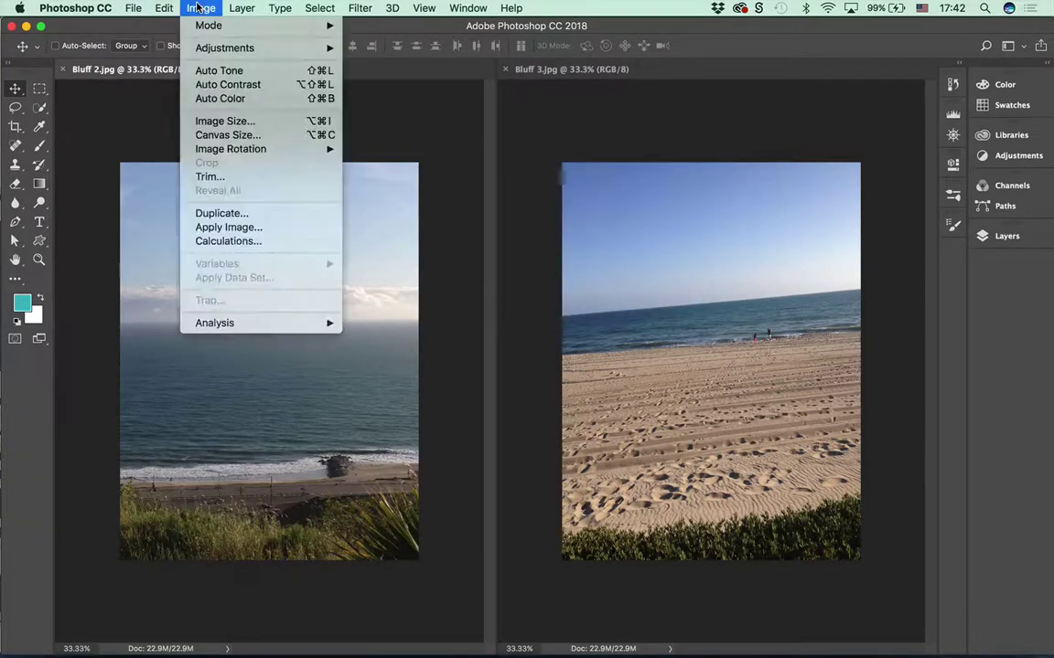
pyautogui.click(244, 126)
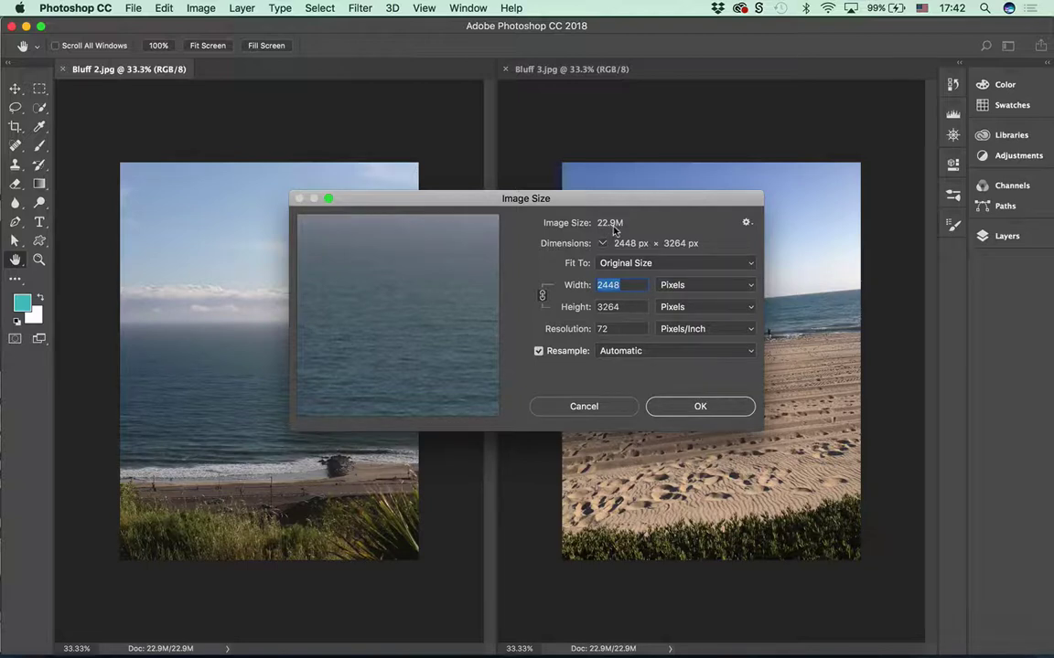
pyautogui.click(698, 406)
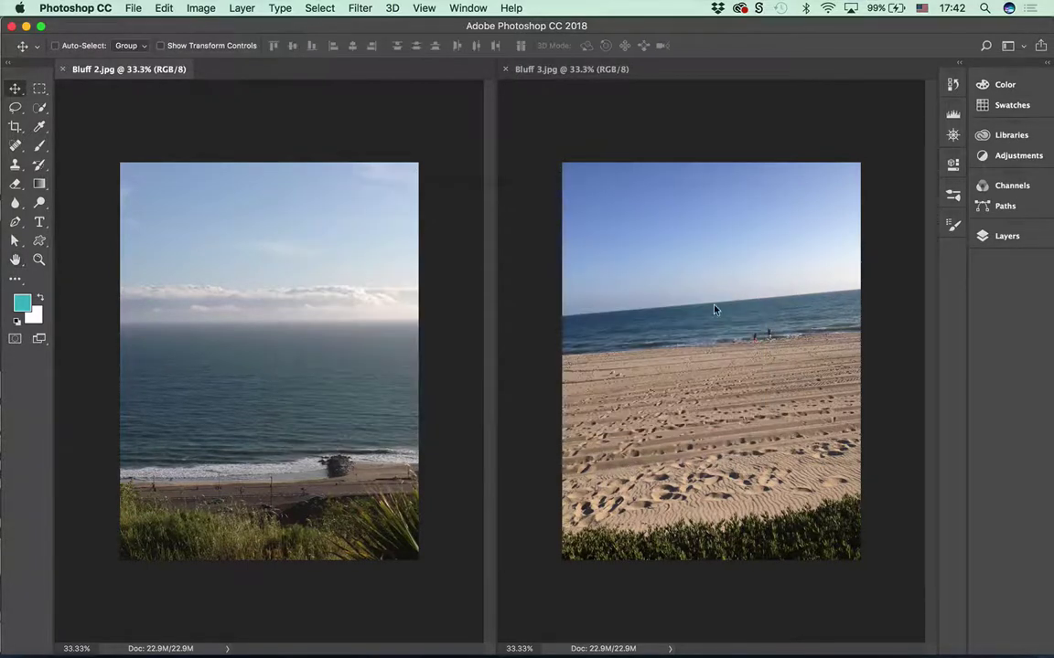
# - Check the Image Size settings of Bluff 3.jpg, moving the dialog up to uncover the image, and cancel it
pyautogui.click(710, 301)
pyautogui.click(200, 8)
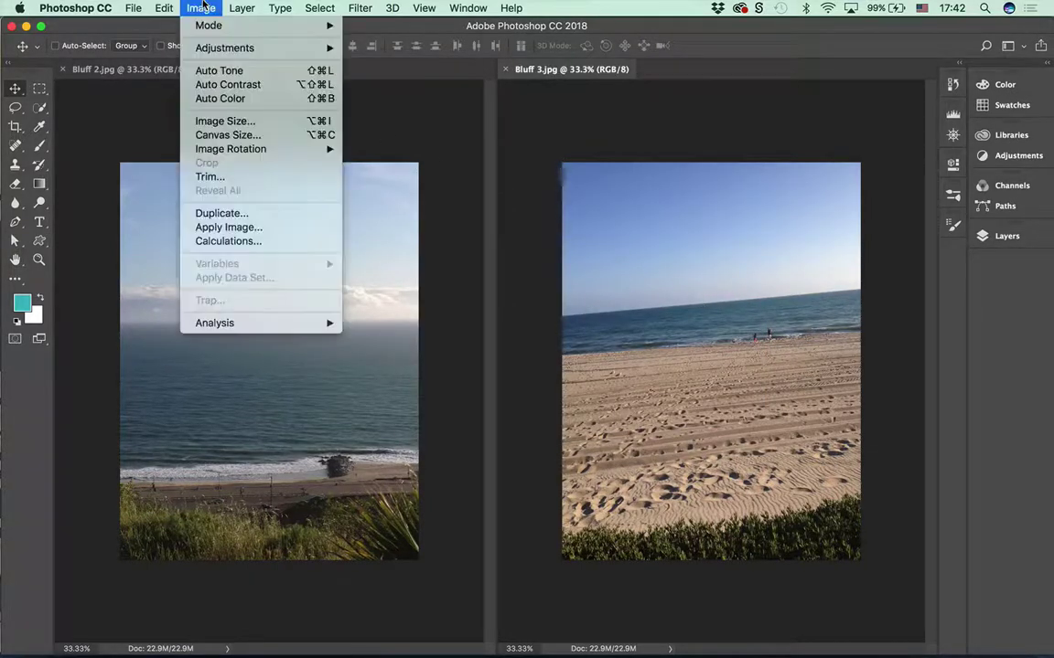
pyautogui.click(223, 122)
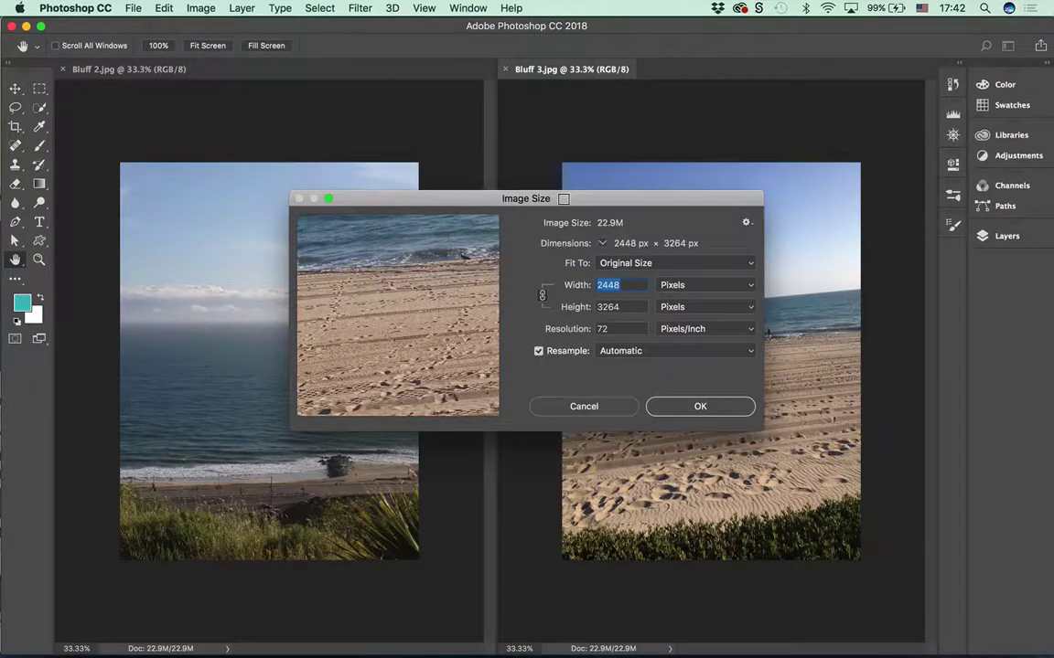
pyautogui.moveTo(567, 199); pyautogui.dragTo(528, 122)
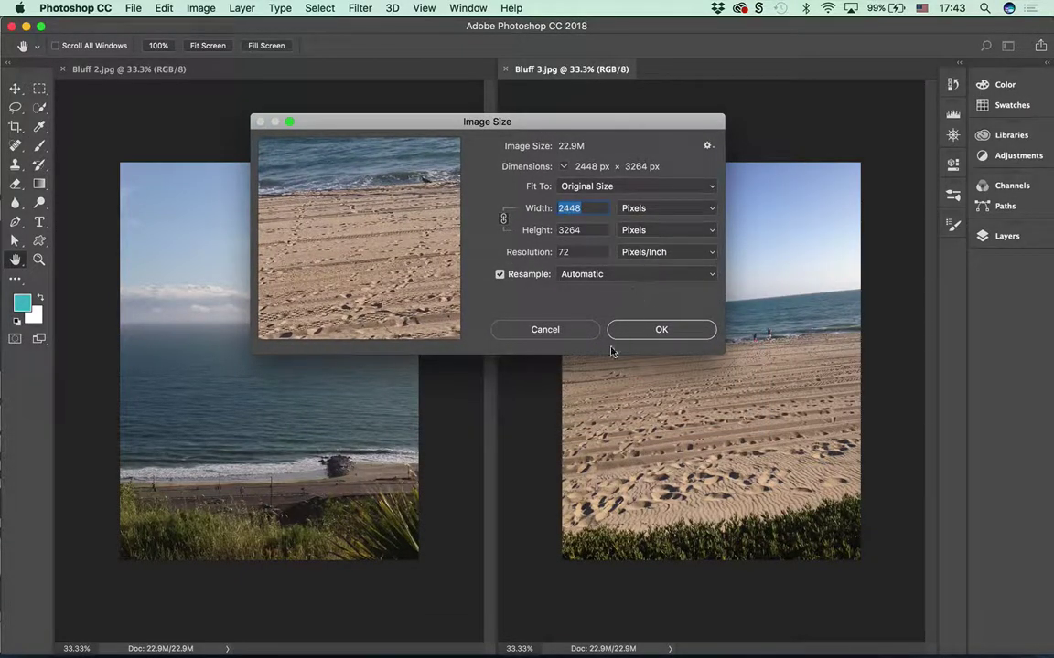
pyautogui.click(560, 330)
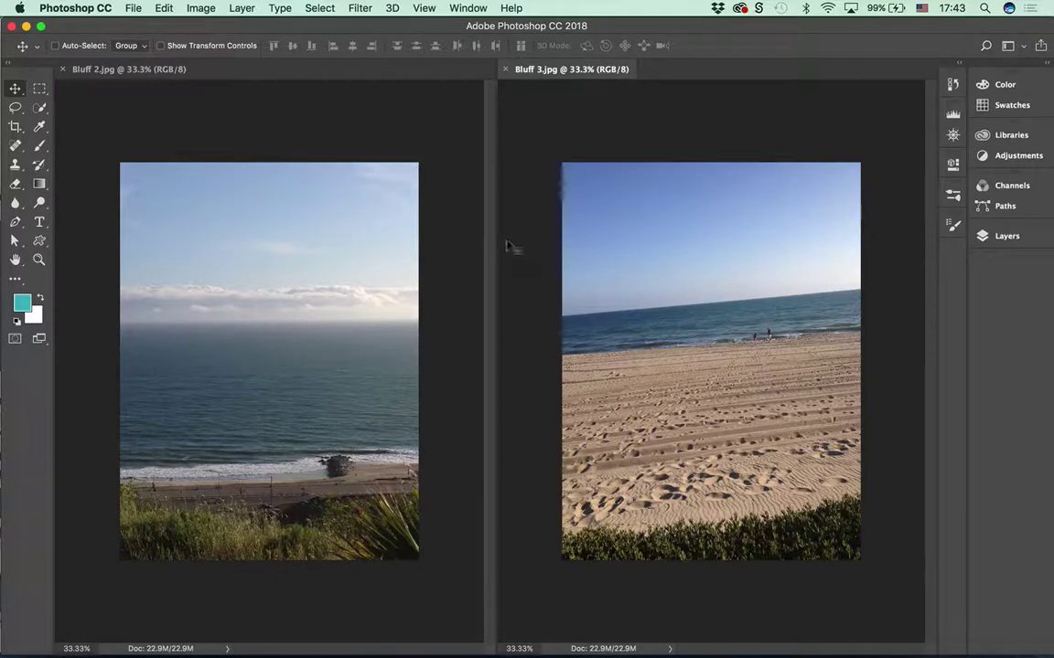
# - Examine the width and height of Bluff 3.jpg in inches in Image Size, and leave without applying anything
pyautogui.click(188, 8)
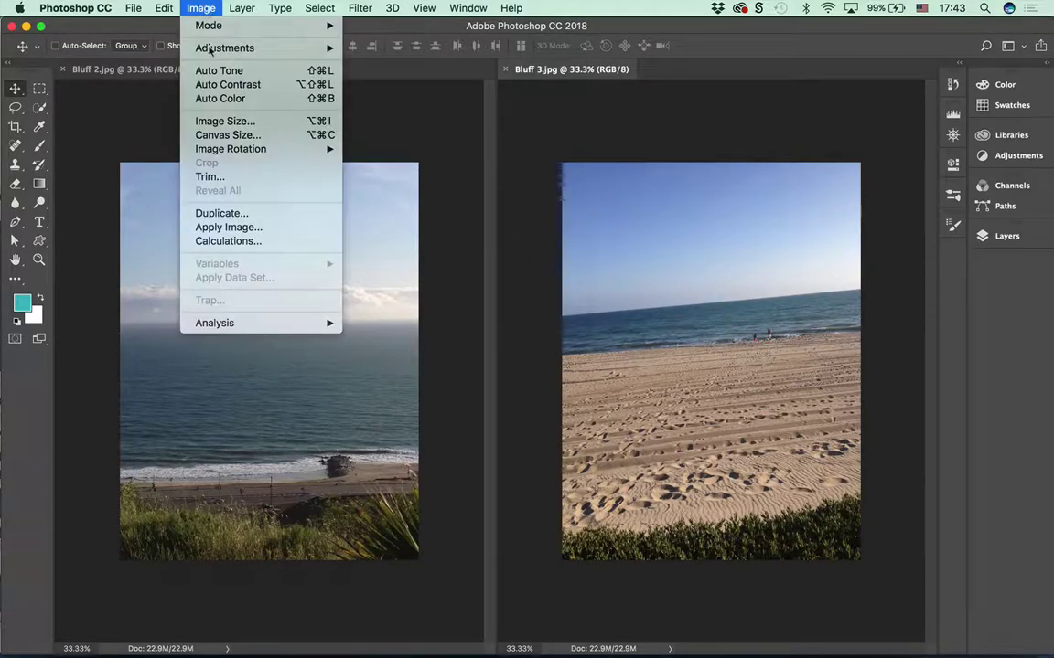
pyautogui.click(224, 121)
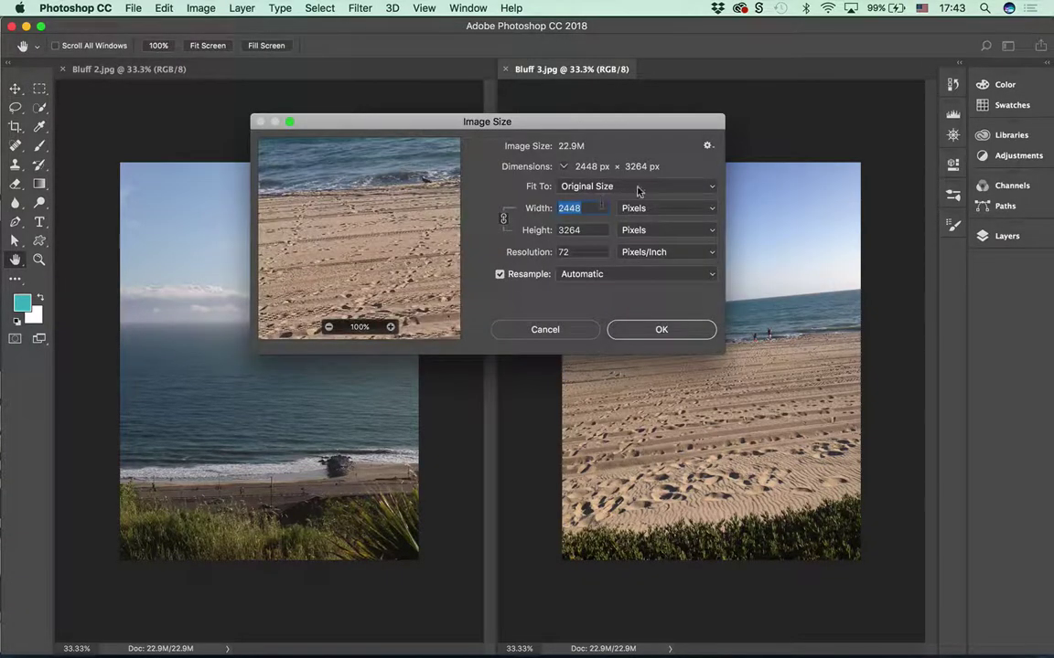
pyautogui.click(650, 211)
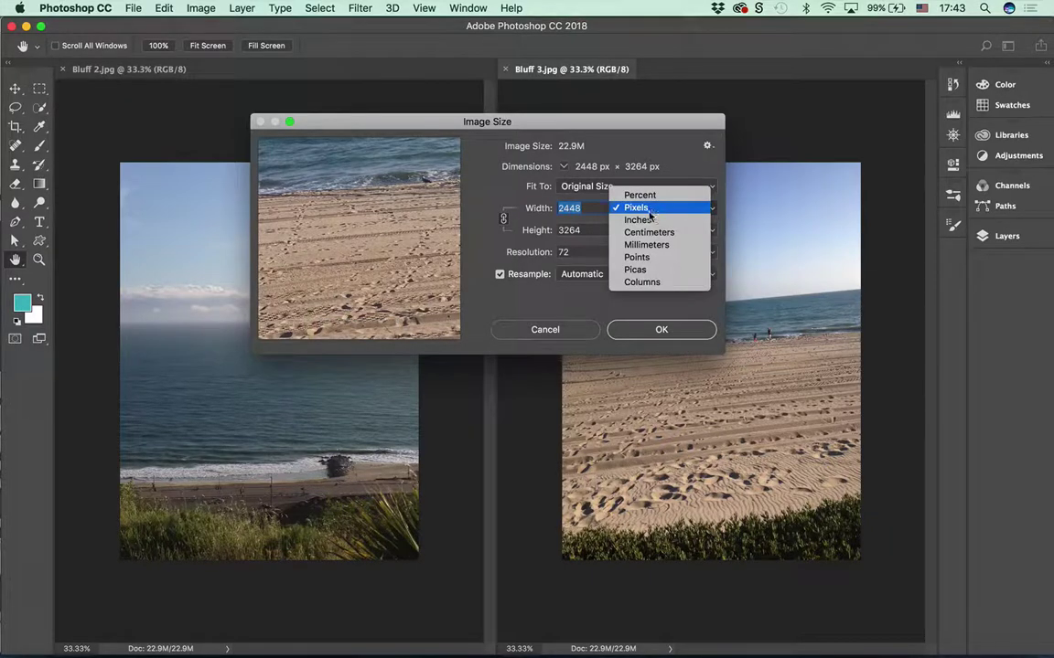
pyautogui.click(645, 219)
pyautogui.click(638, 232)
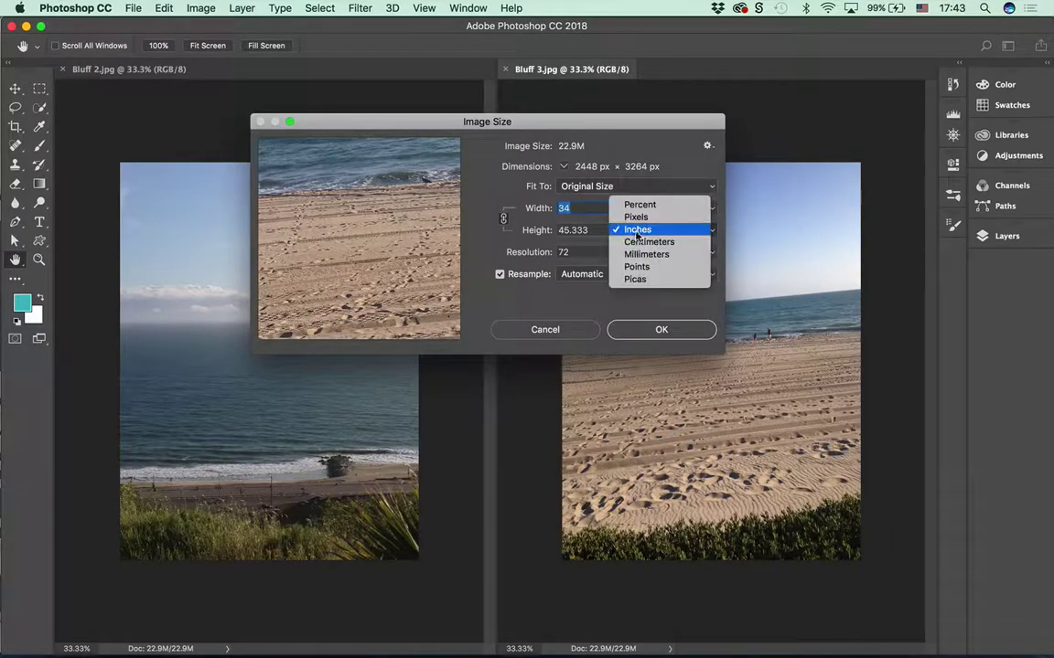
pyautogui.click(588, 243)
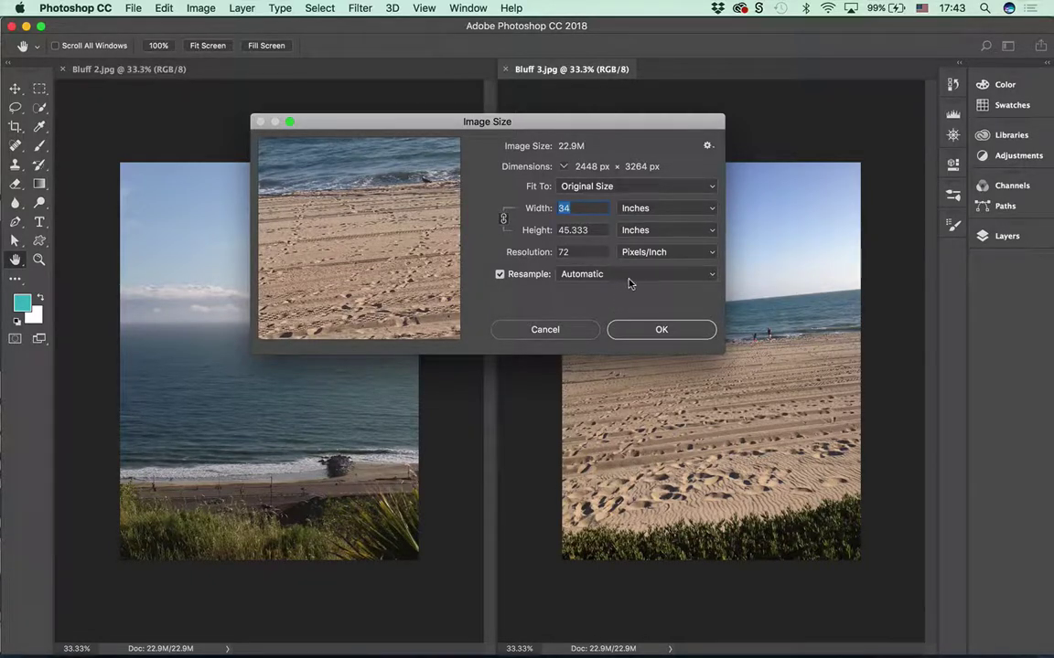
pyautogui.click(546, 330)
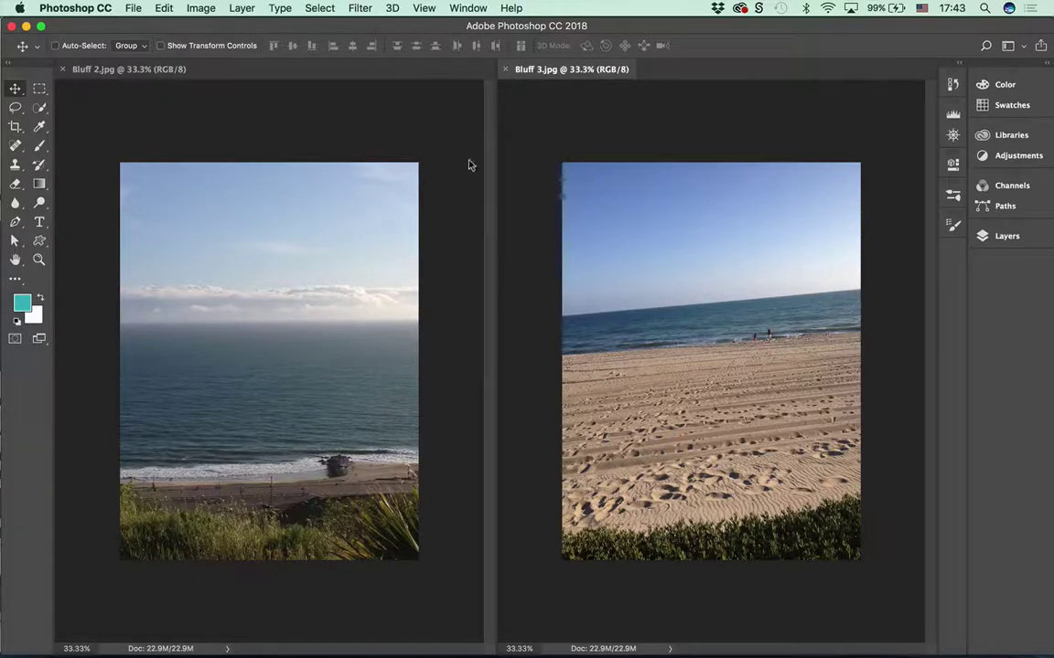
# - Consolidate all open images to tabs, view Bluff 2.jpg and return to Bluff 3.jpg
pyautogui.click(468, 8)
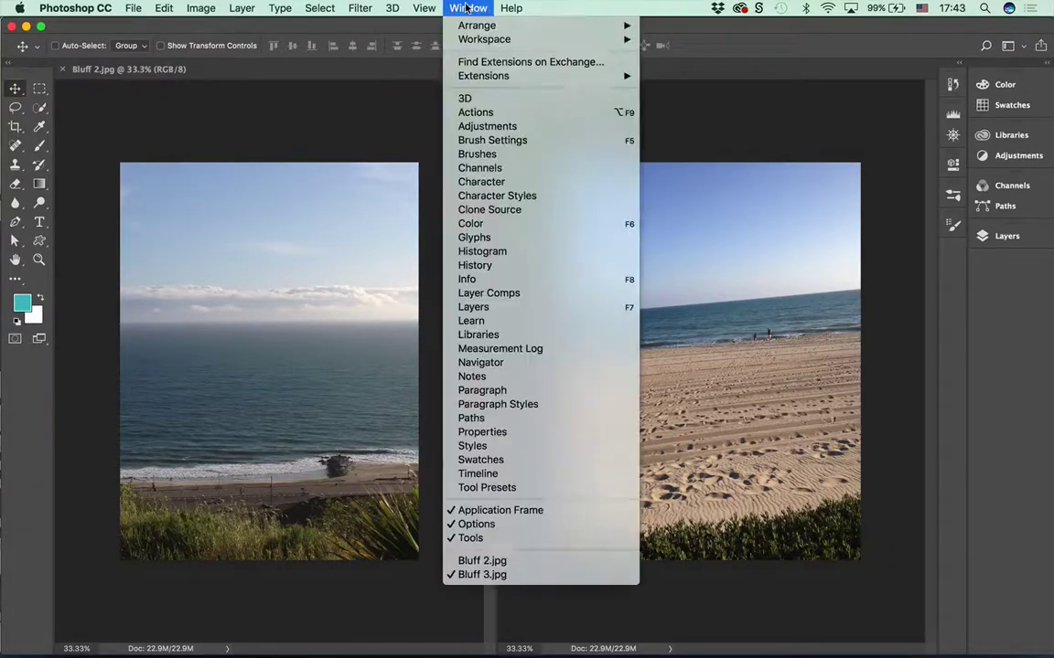
pyautogui.moveTo(477, 29)
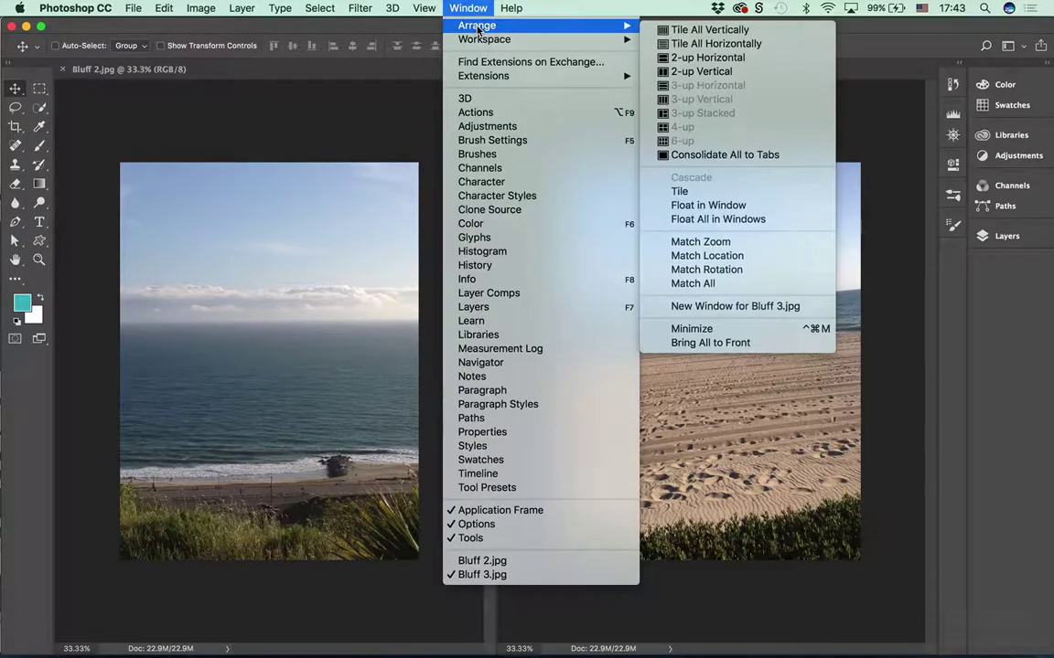
pyautogui.click(722, 157)
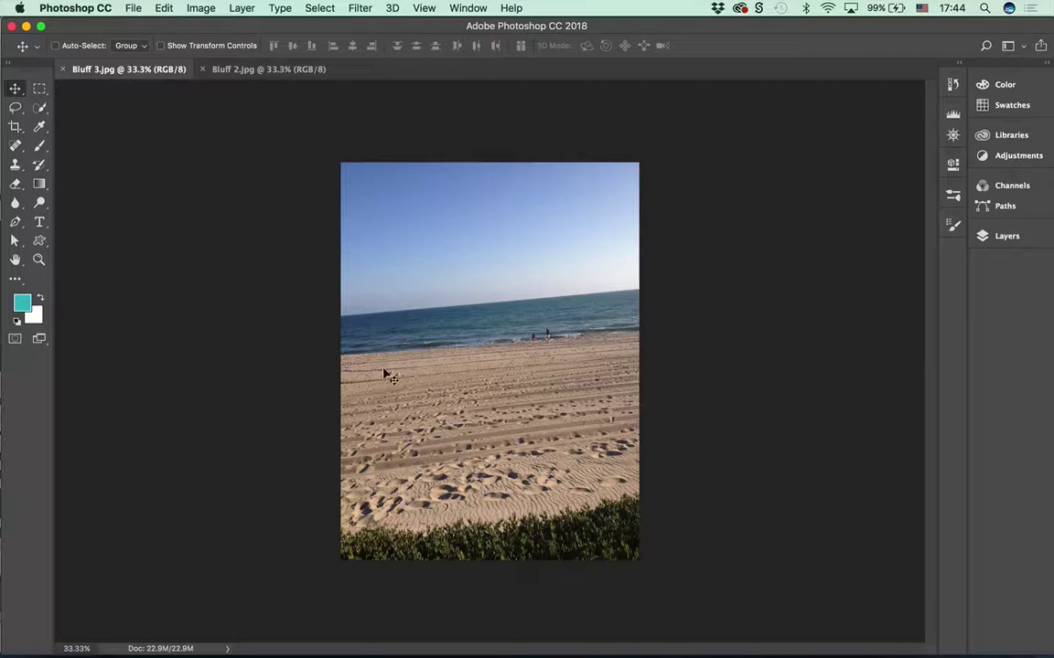
pyautogui.click(237, 68)
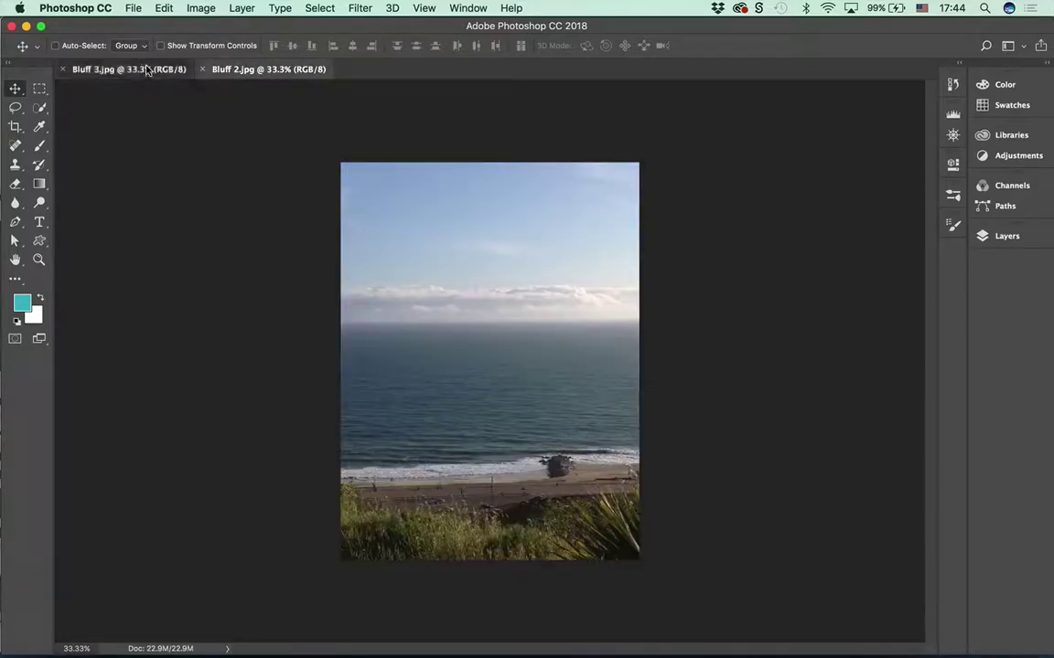
pyautogui.click(146, 71)
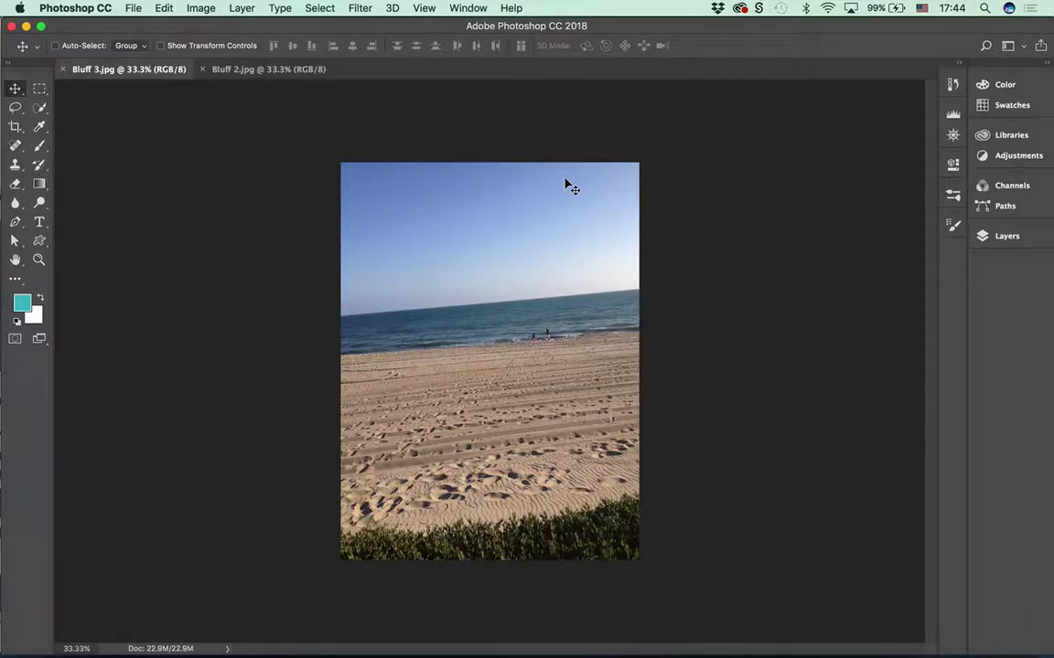
# - Open Lake Palace_Hires.psd and Lake Palace_Lo res.psd together from the Image Size and resolution folder inside Training assets, and display the Hires image
pyautogui.click(128, 7)
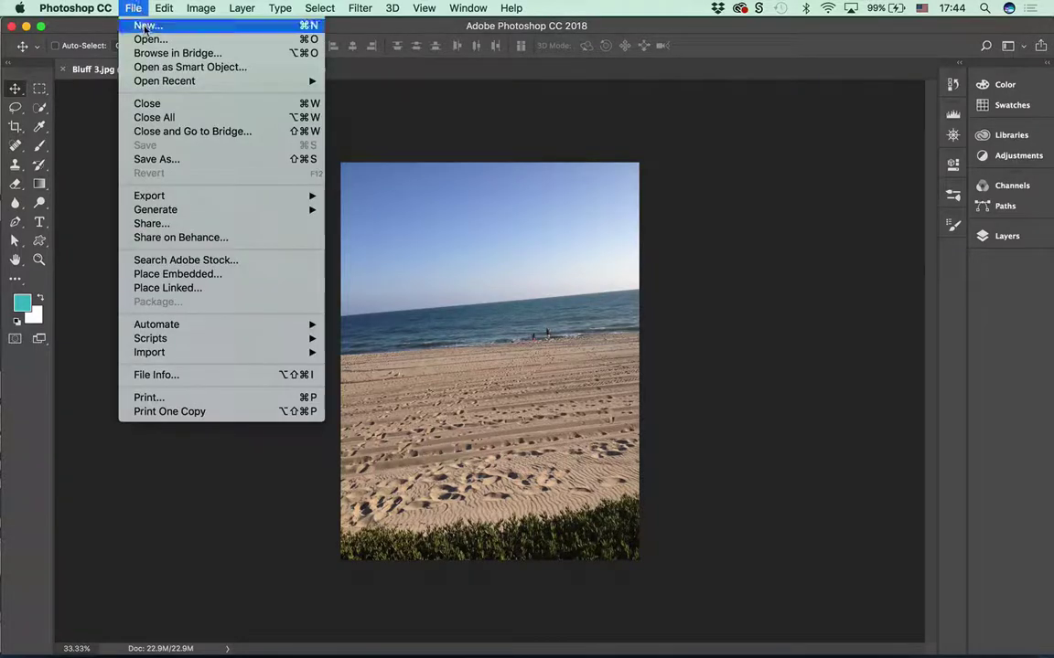
pyautogui.click(150, 39)
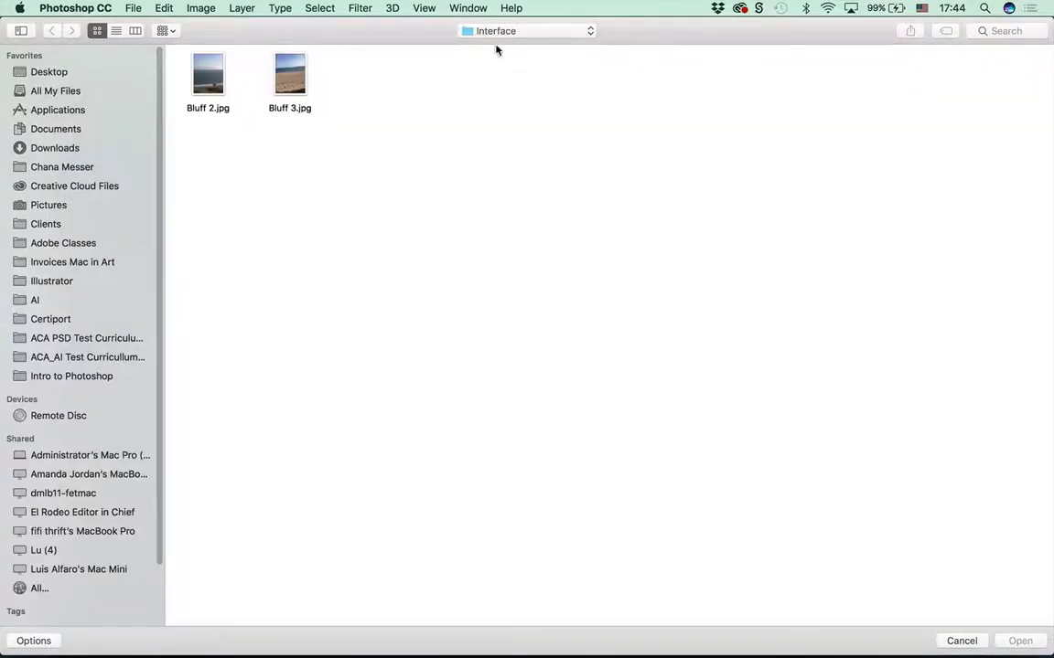
pyautogui.click(494, 32)
pyautogui.click(509, 46)
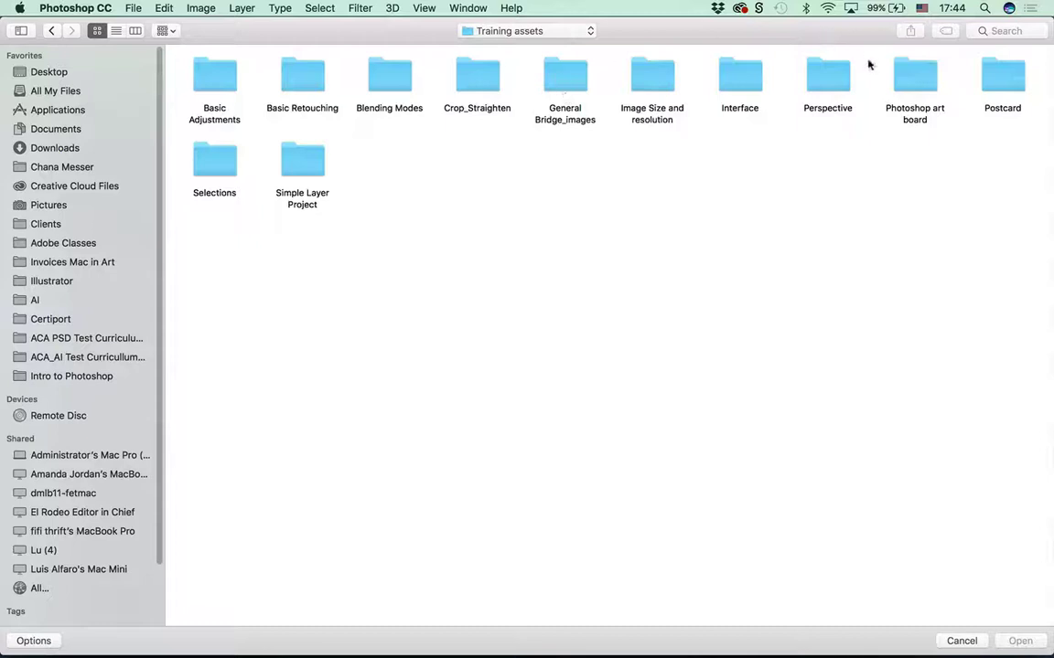
pyautogui.doubleClick(654, 79)
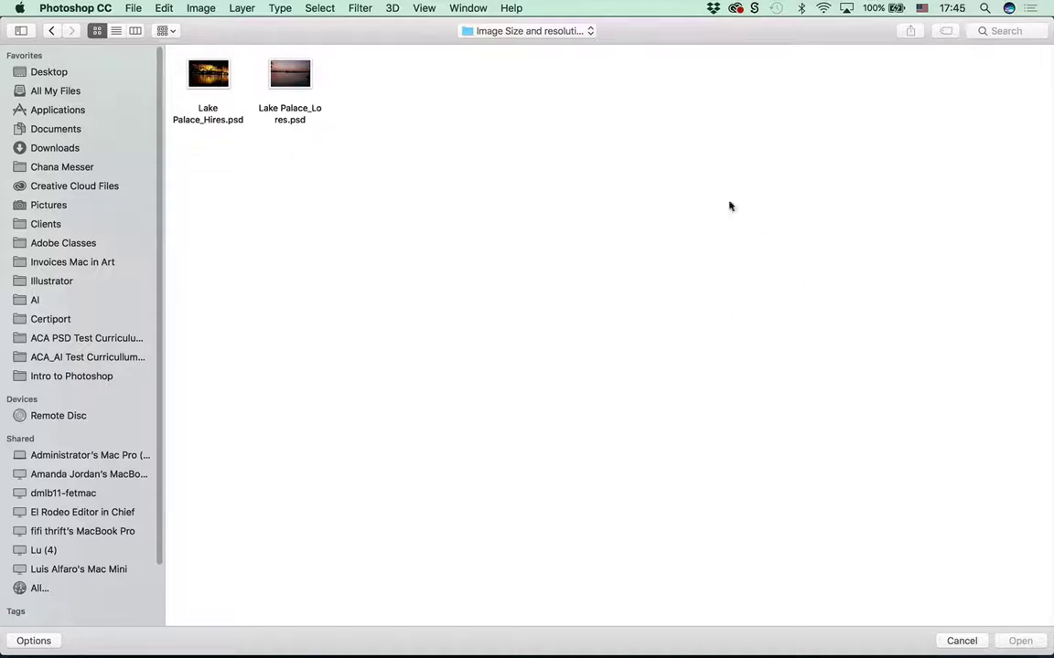
pyautogui.moveTo(181, 161); pyautogui.dragTo(327, 92)
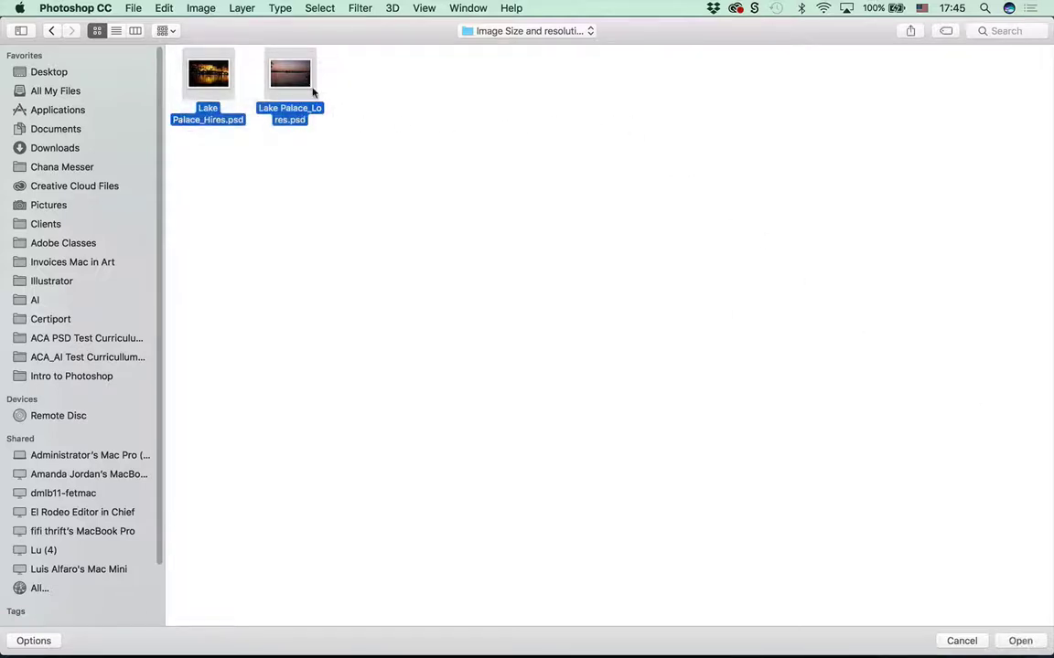
pyautogui.press('Return')
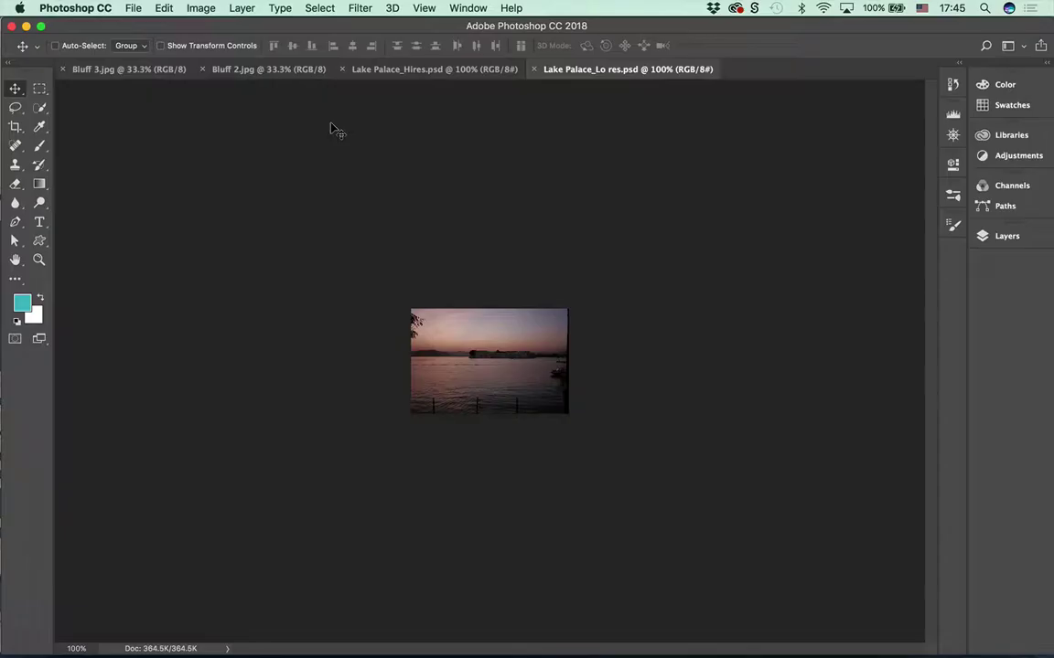
pyautogui.click(398, 73)
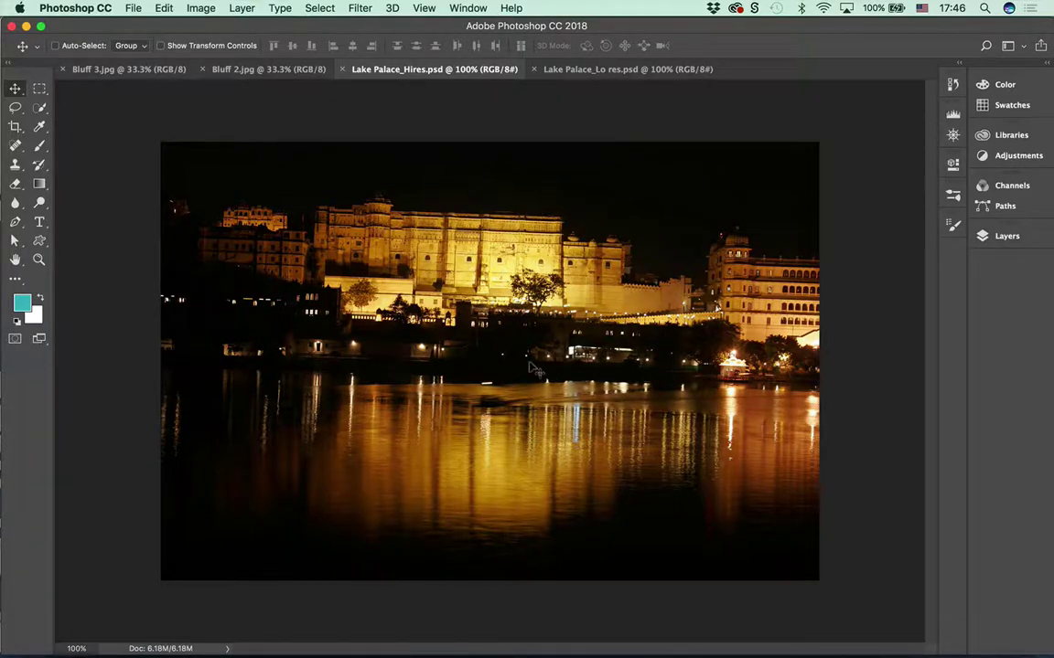
# - Examine the dimensions and resolution of Lake Palace_Hires.psd in Image Size with width and height in inches, and close the dialog
pyautogui.click(205, 8)
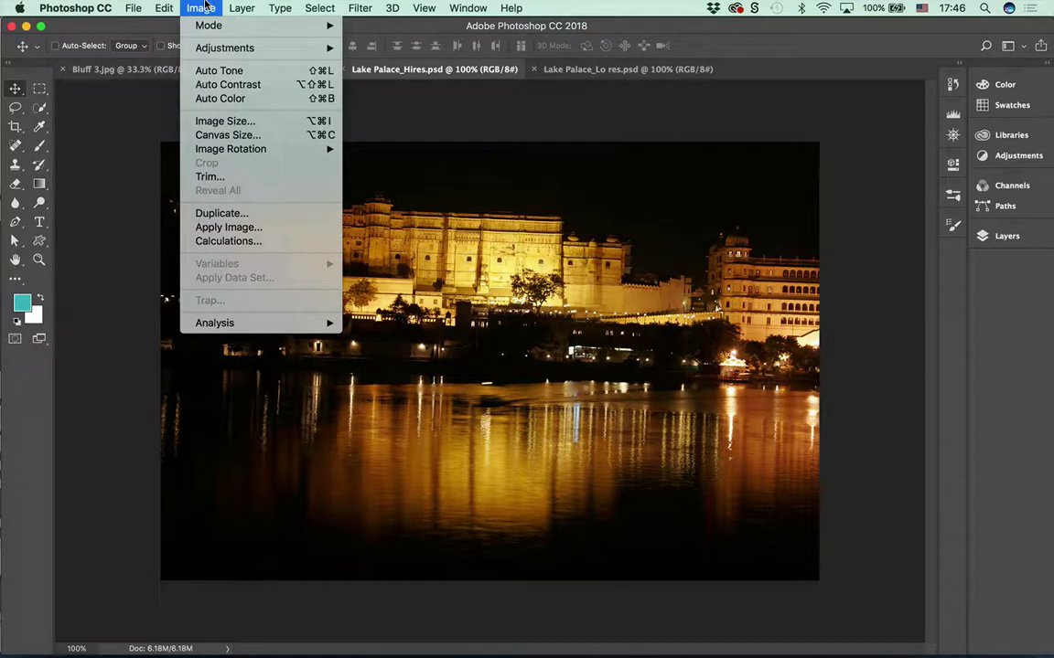
pyautogui.click(215, 120)
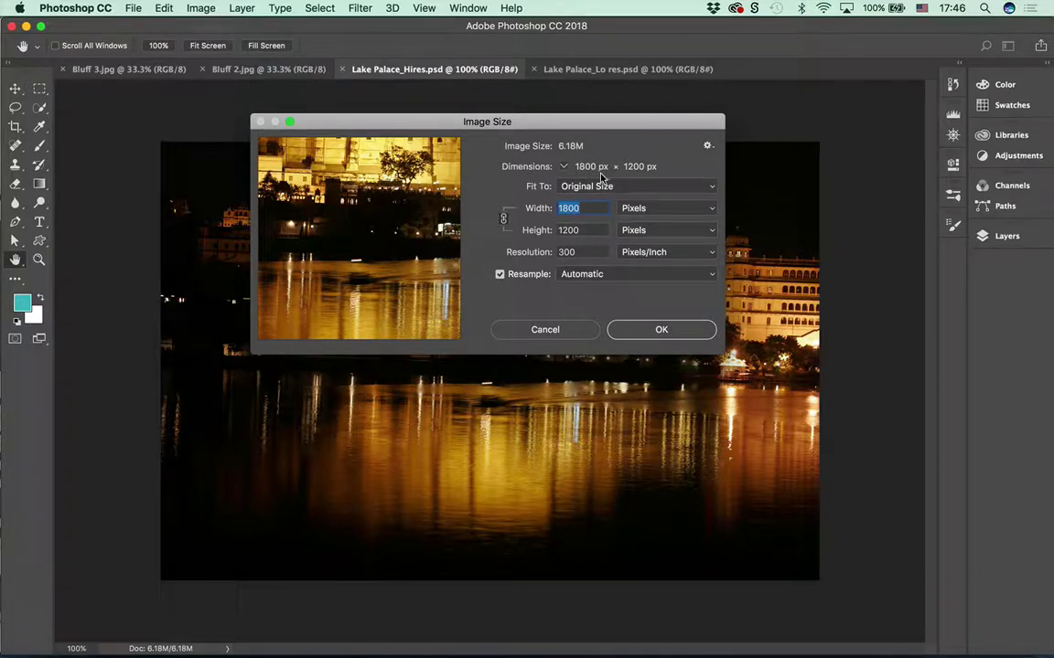
pyautogui.click(660, 212)
pyautogui.click(651, 224)
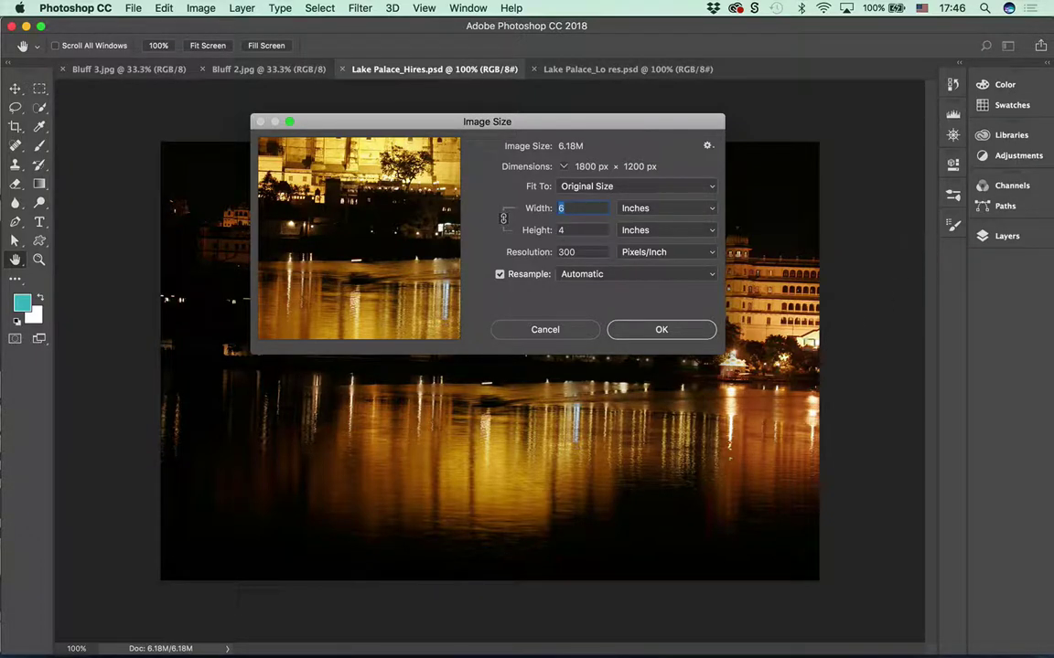
pyautogui.click(682, 333)
# - Display Lake Palace_Lo res.psd, check its dimensions and resolution in Image Size, and close the dialog without changing any values
pyautogui.click(569, 69)
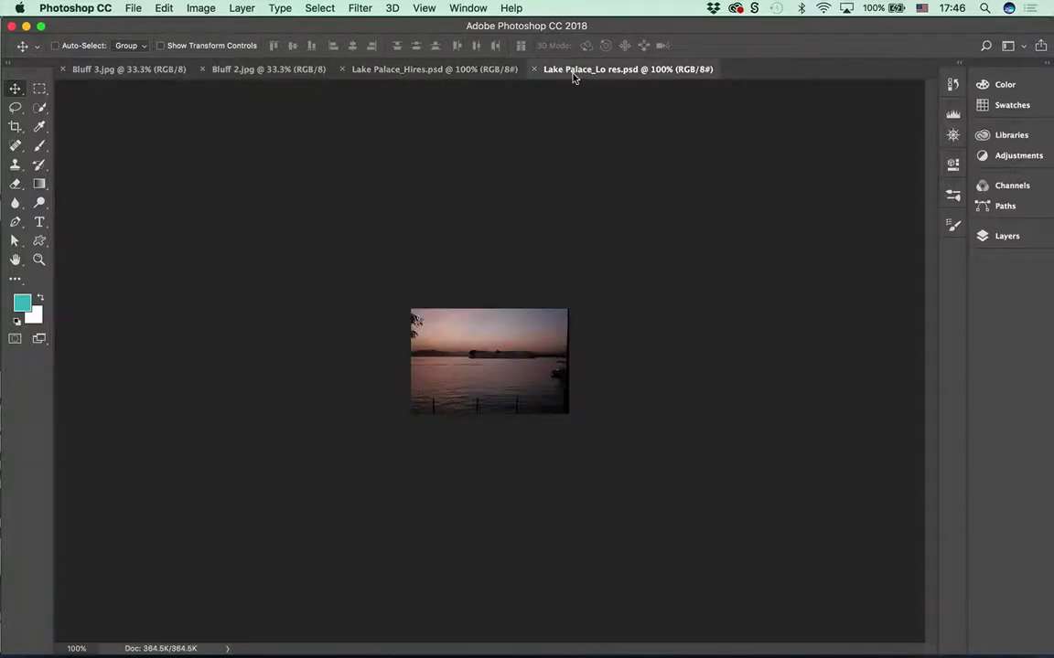
pyautogui.click(201, 8)
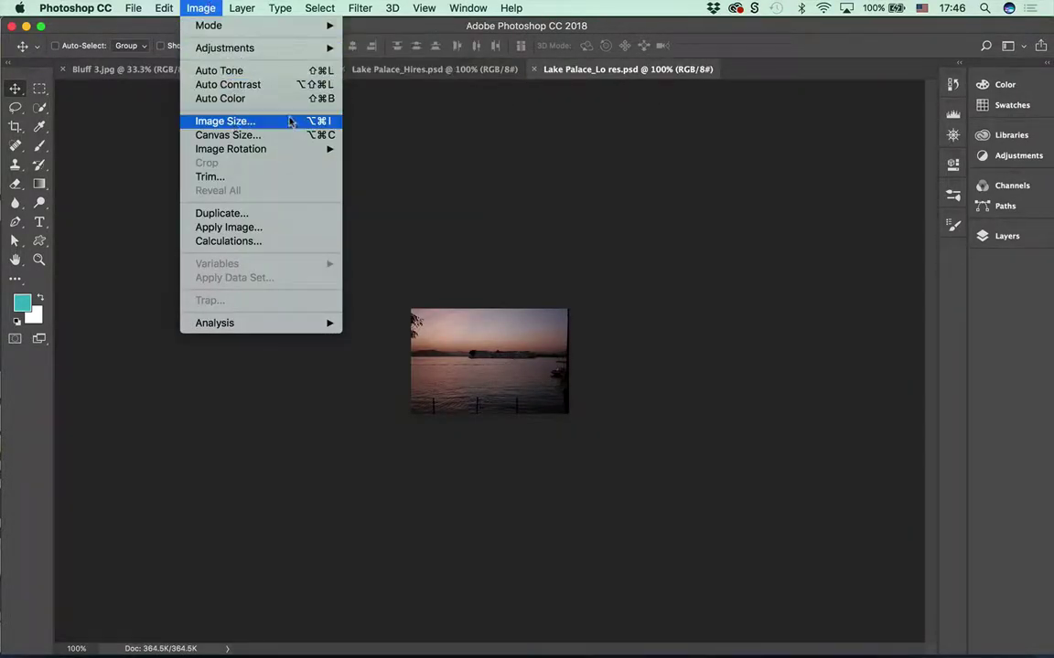
pyautogui.click(224, 121)
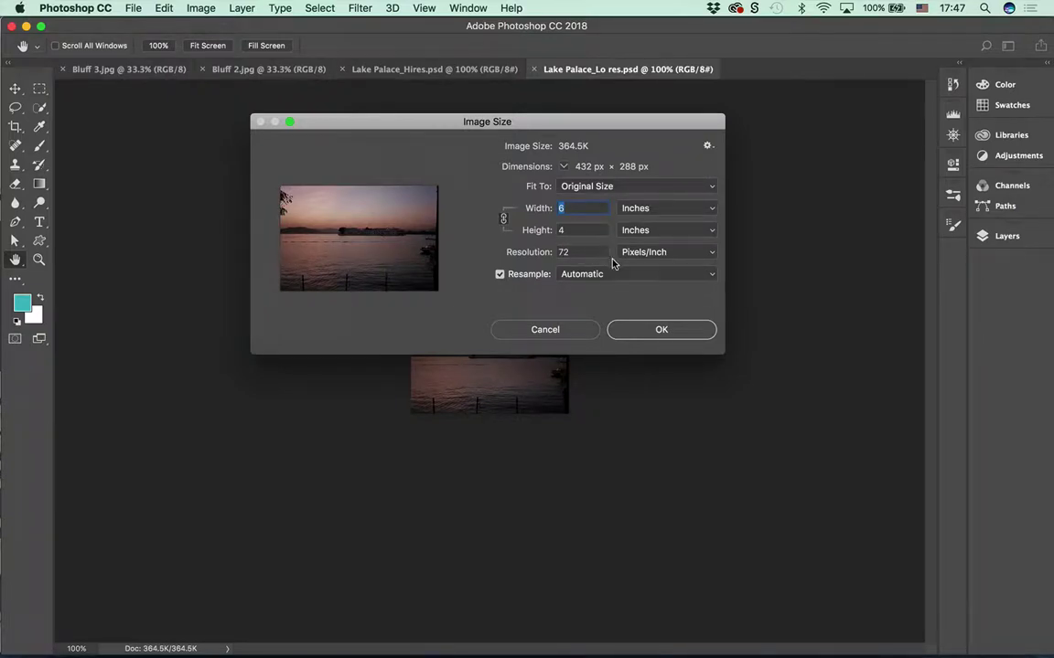
pyautogui.click(669, 334)
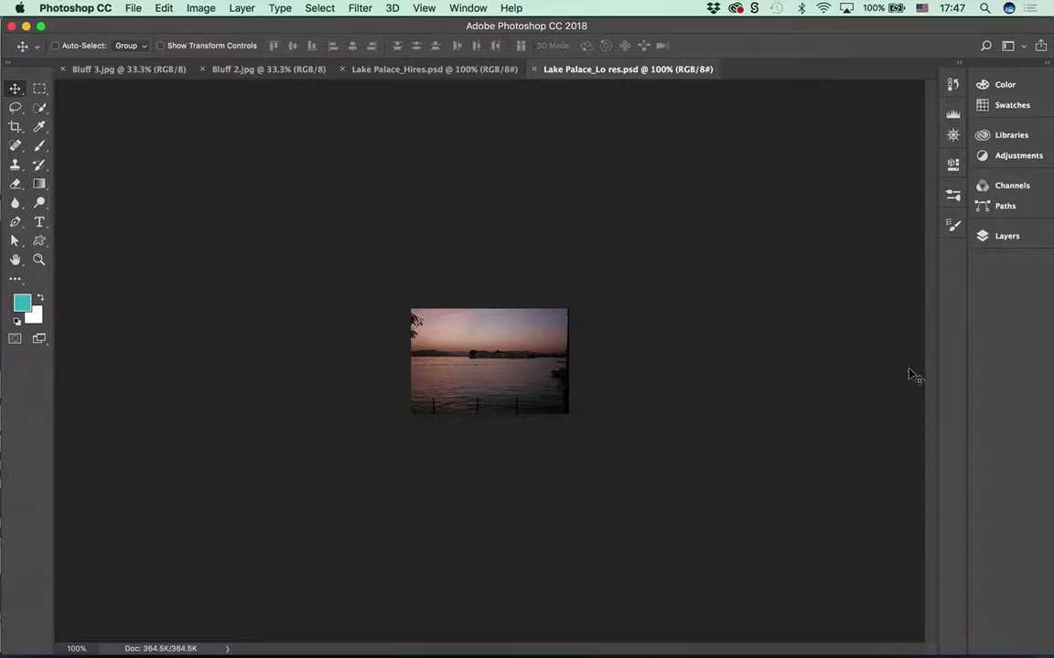
# - Select the entire Lake Palace_Lo res.psd image and copy it to the clipboard
pyautogui.click(319, 7)
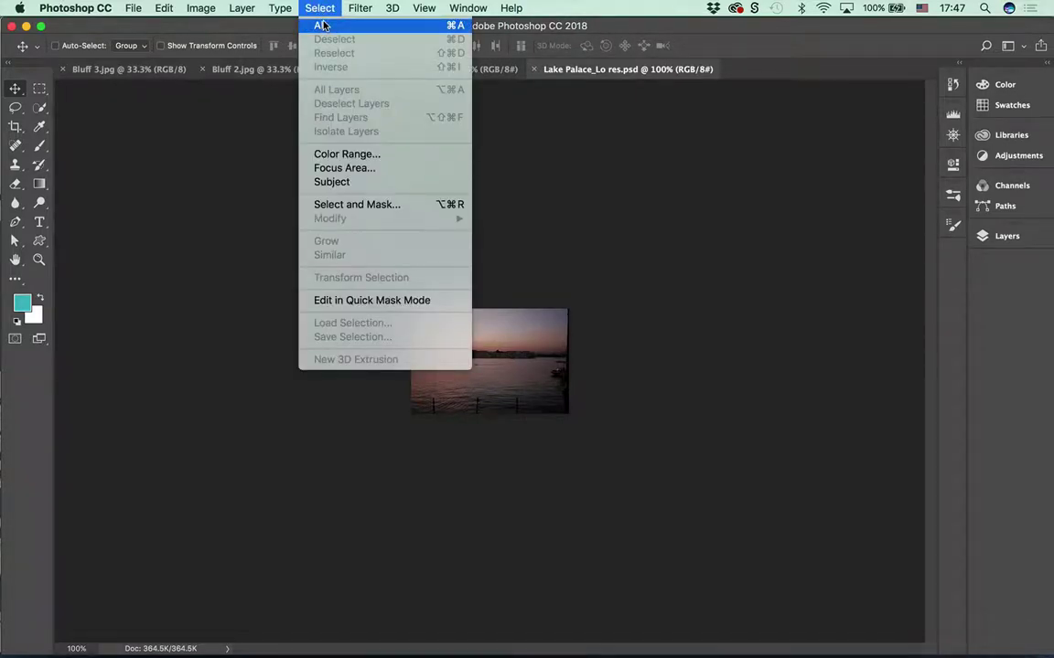
pyautogui.click(322, 25)
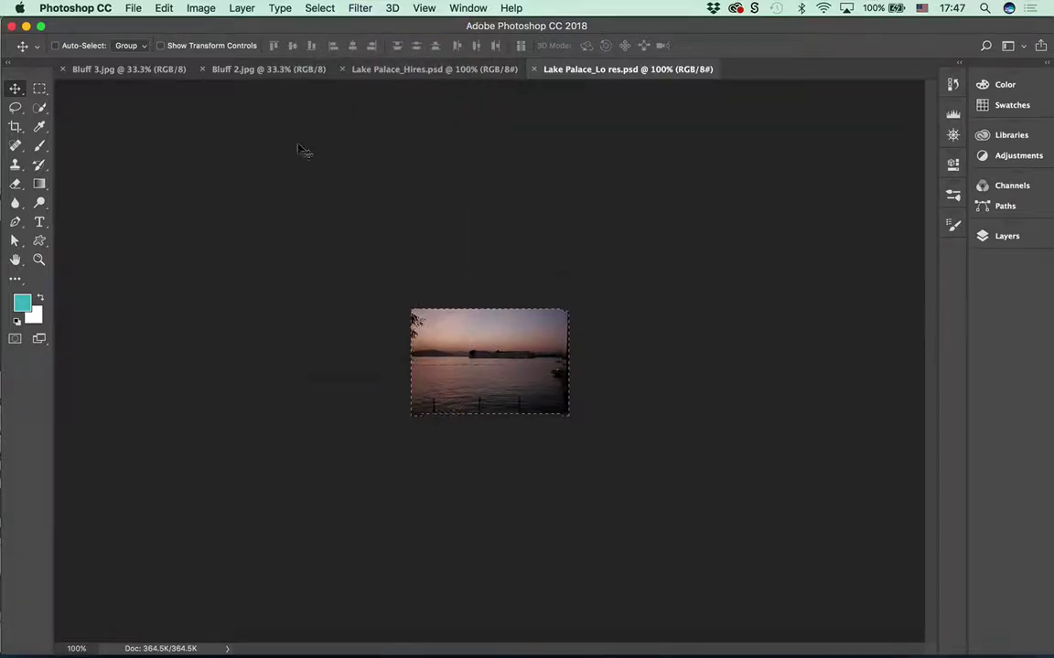
pyautogui.click(162, 7)
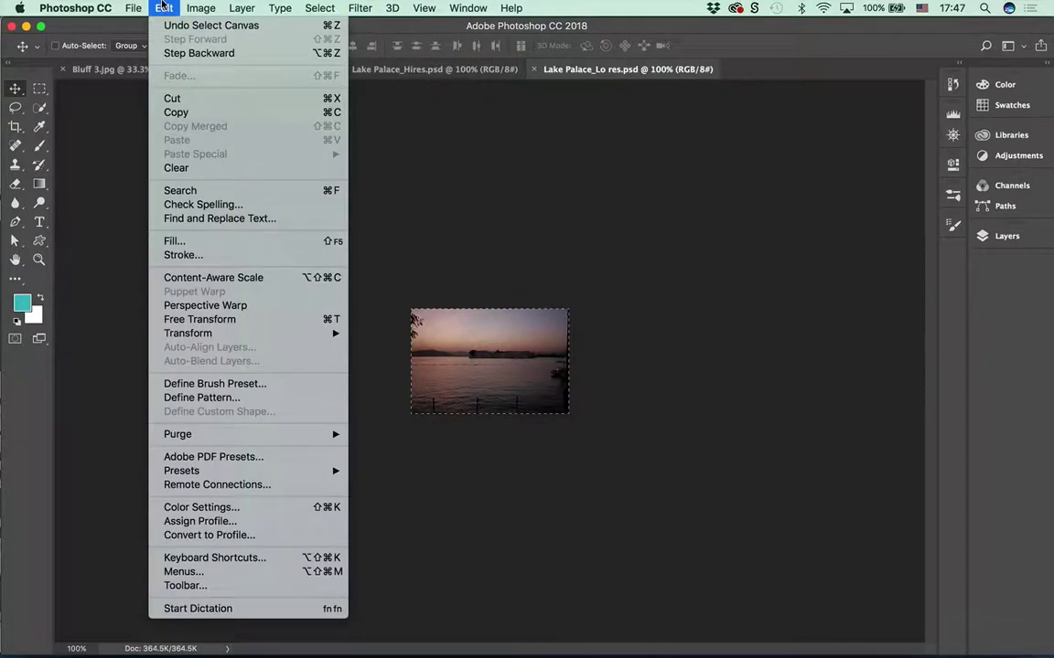
pyautogui.click(178, 112)
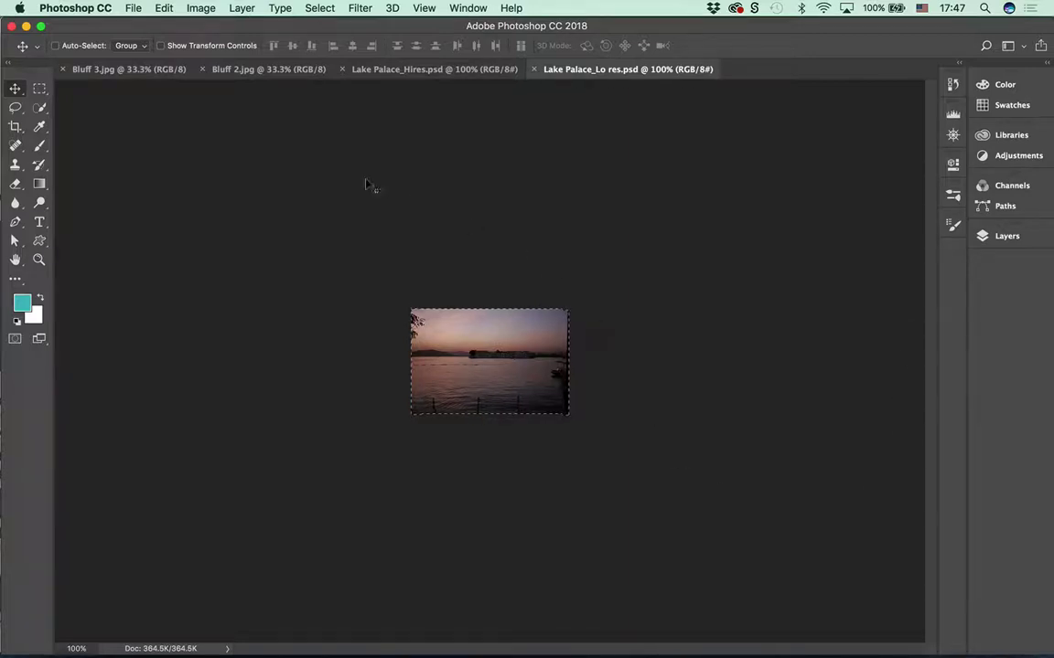
pyautogui.click(162, 8)
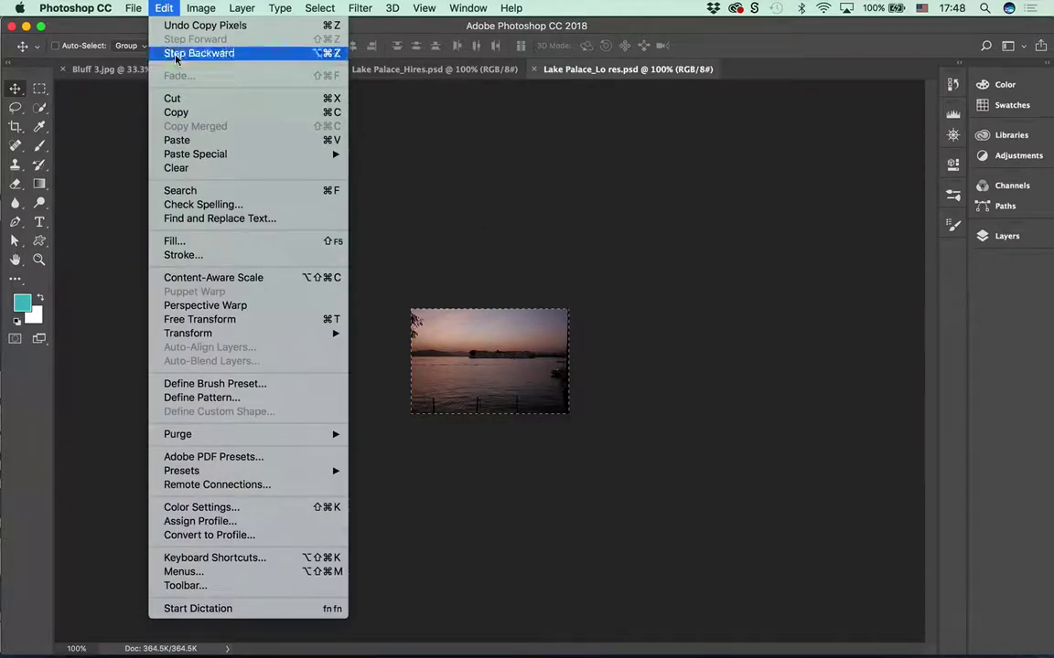
pyautogui.click(195, 117)
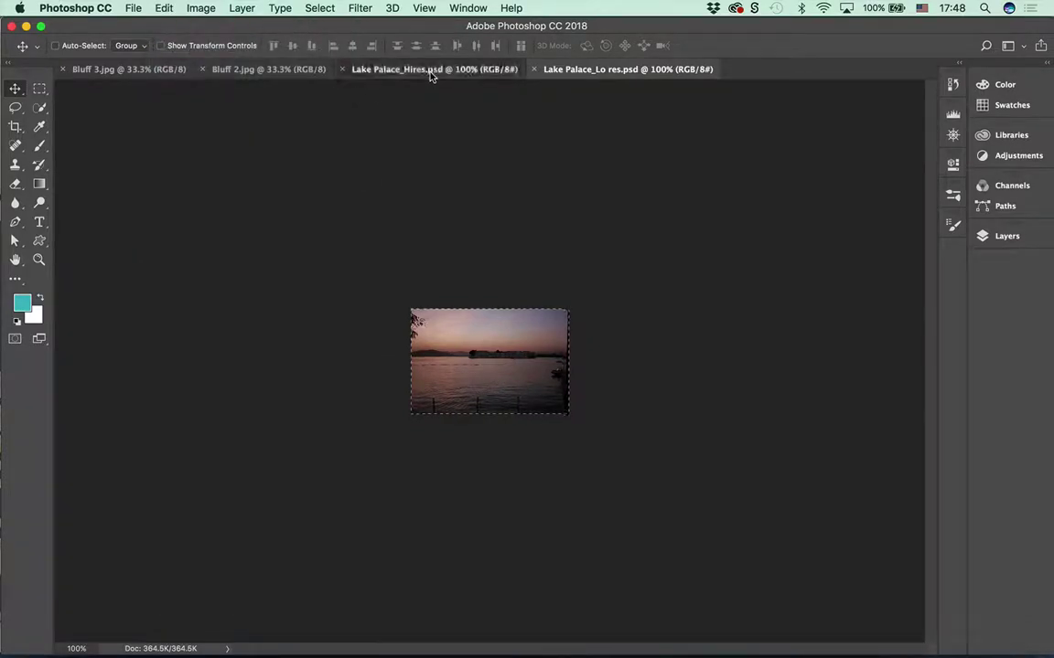
# - Paste the copied low-resolution image into Lake Palace_Hires.psd and move it to the upper-left area of the palace picture
pyautogui.click(431, 73)
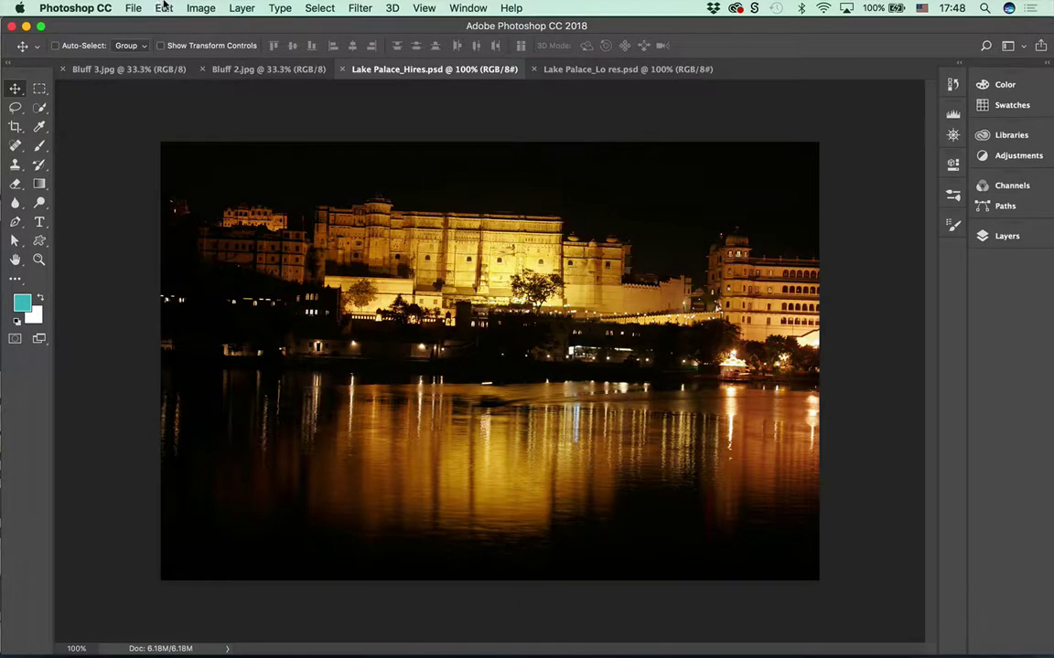
pyautogui.click(164, 7)
pyautogui.click(170, 136)
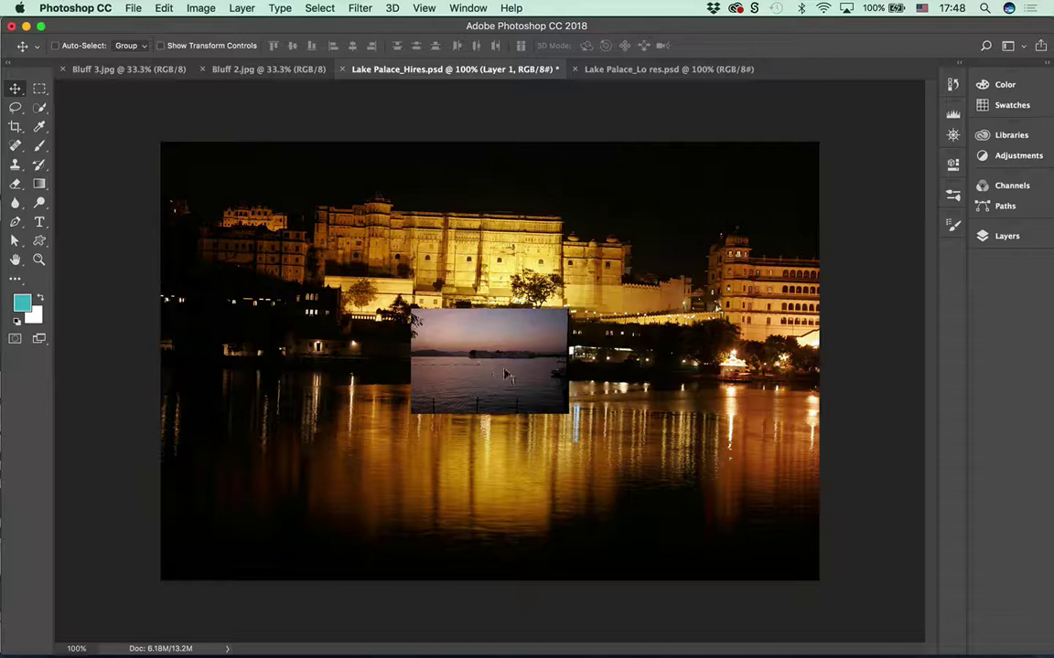
pyautogui.moveTo(480, 368); pyautogui.dragTo(521, 366)
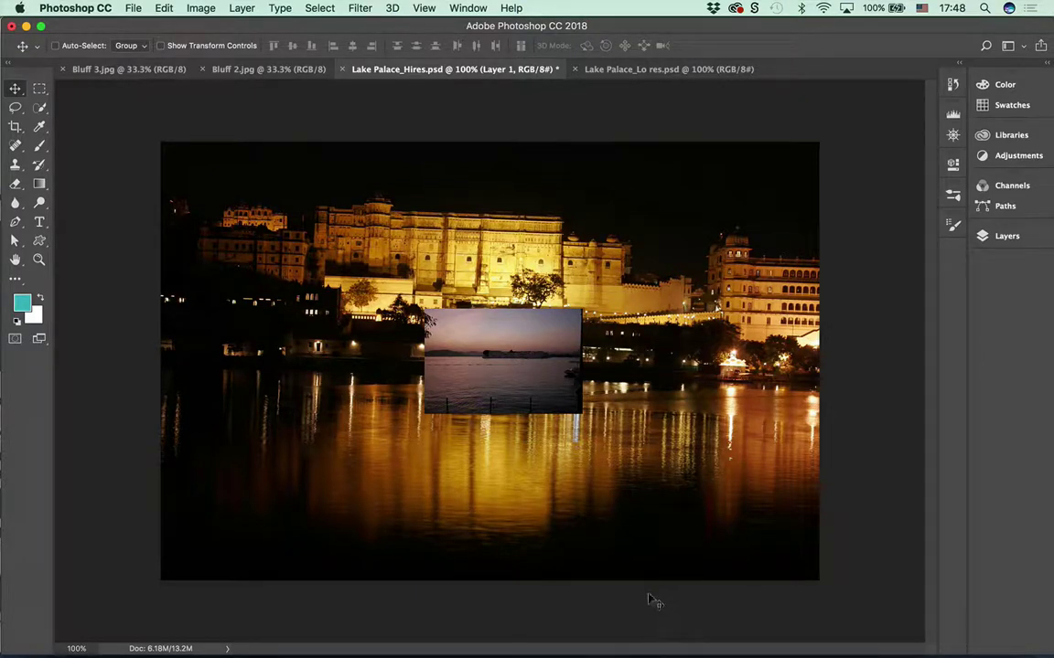
pyautogui.moveTo(520, 368); pyautogui.dragTo(284, 241)
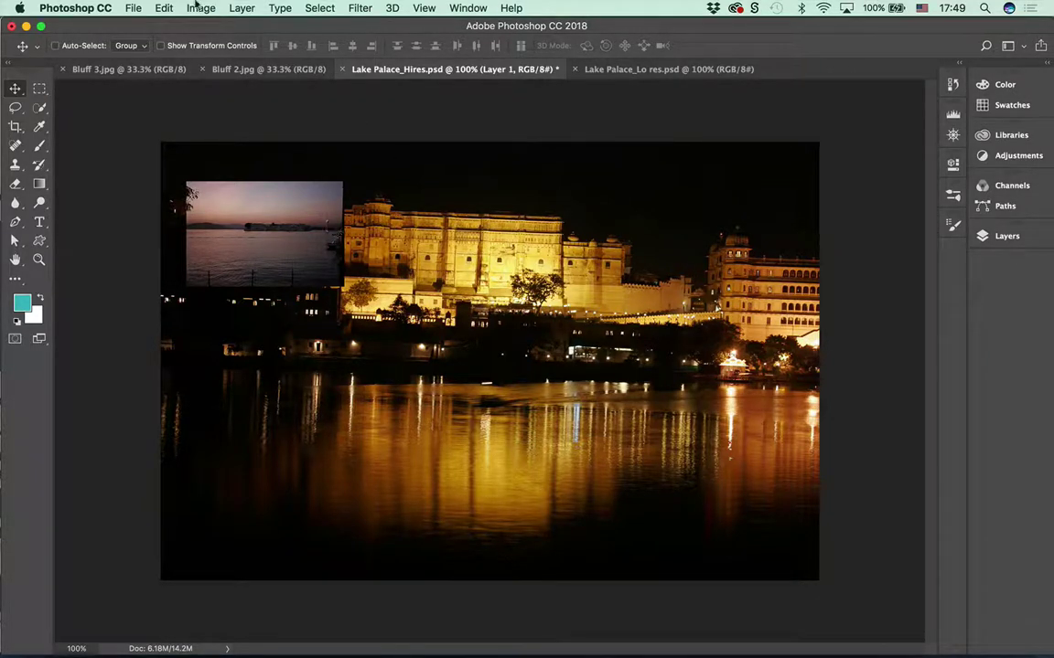
pyautogui.moveTo(311, 230); pyautogui.dragTo(310, 219)
# - Scale the pasted layer up with Free Transform to about 388% so it covers most of the canvas, and commit the transform
pyautogui.click(164, 8)
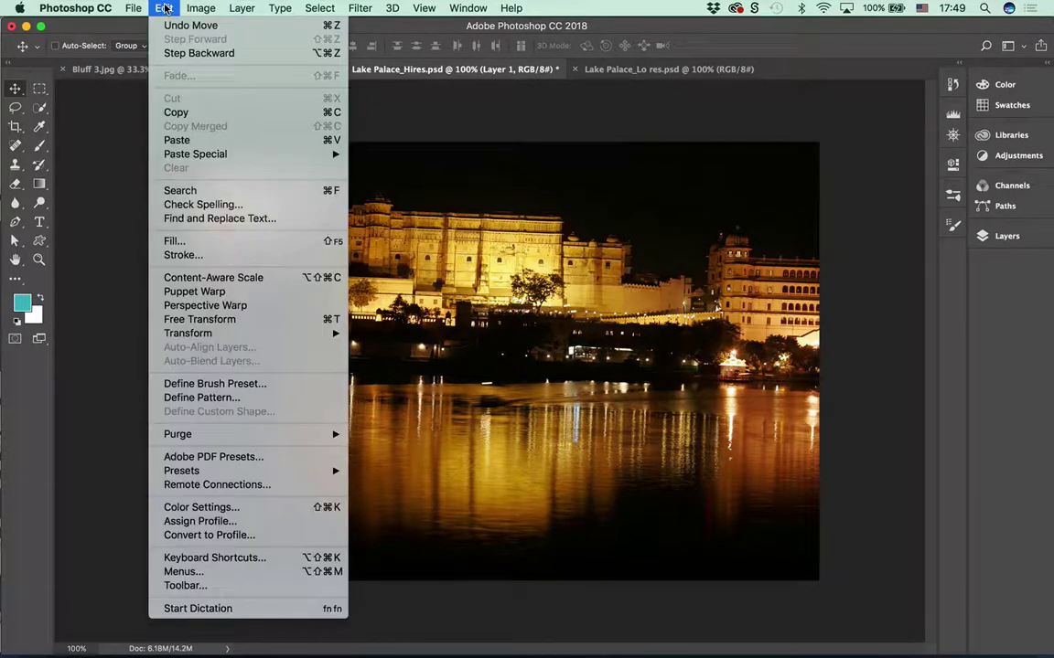
pyautogui.click(221, 320)
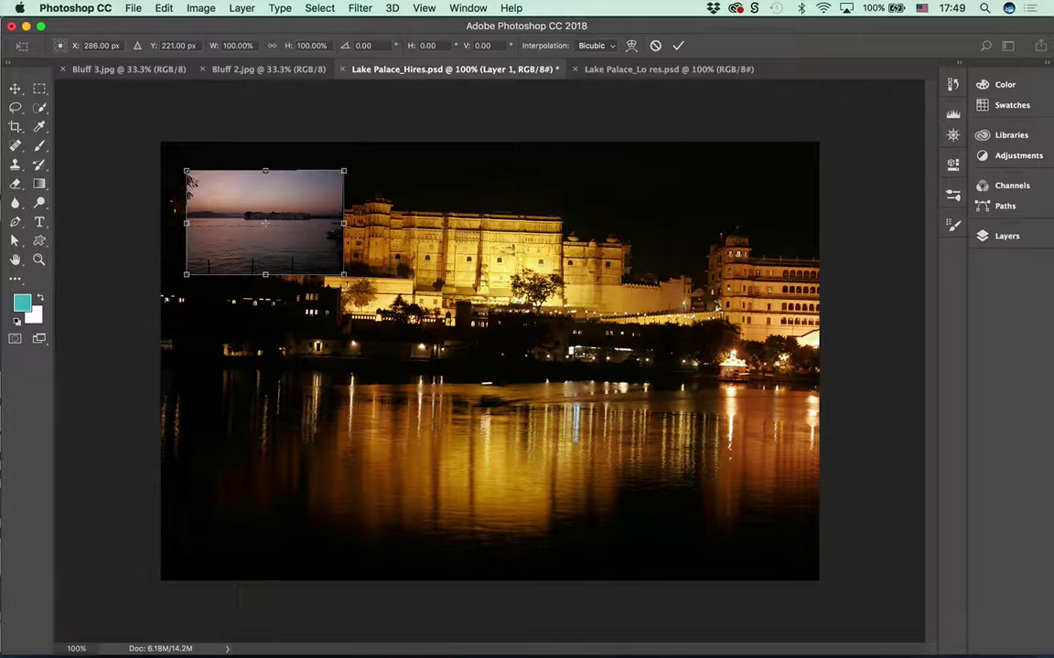
pyautogui.moveTo(343, 274); pyautogui.dragTo(351, 279)
pyautogui.moveTo(567, 416); pyautogui.dragTo(822, 548)
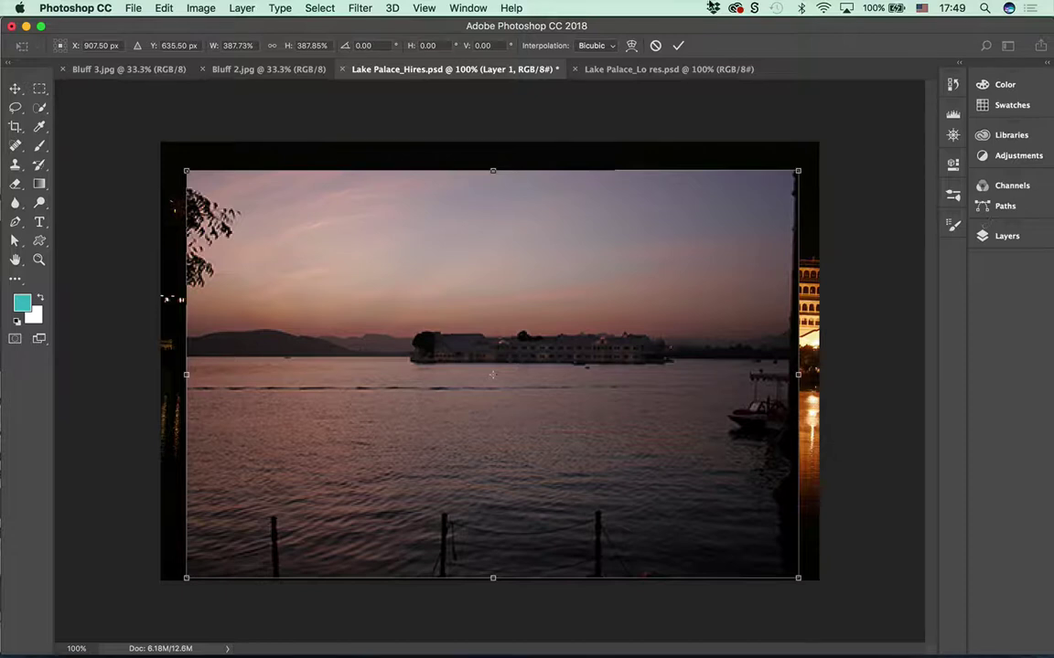
pyautogui.click(679, 46)
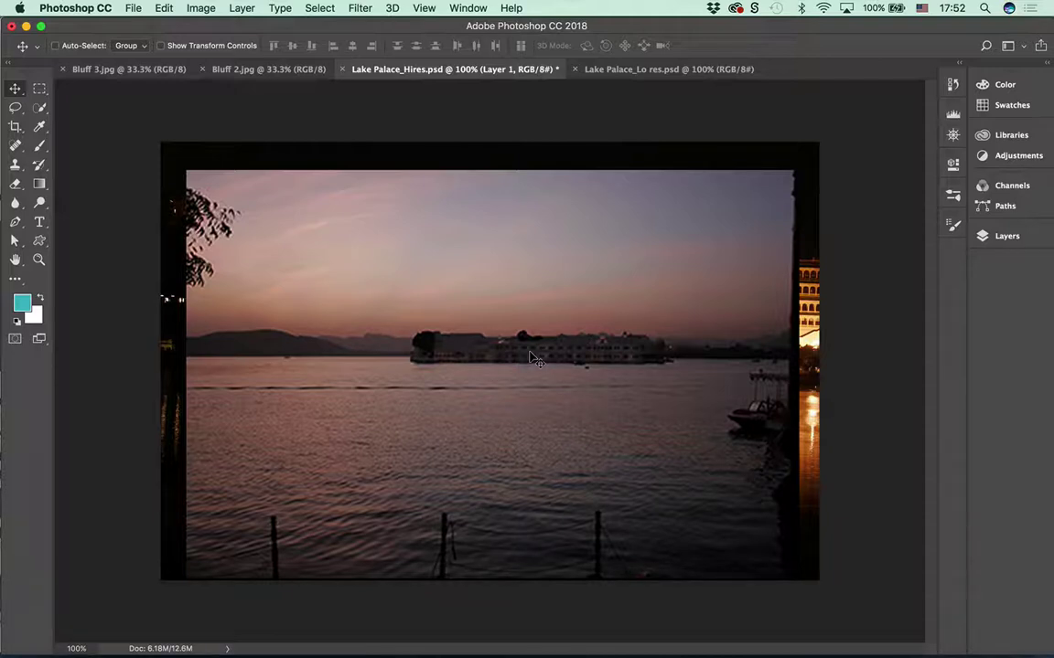
# - Browse for files to open, going up to the Training assets folder and selecting the Crop_Straighten folder
pyautogui.click(134, 9)
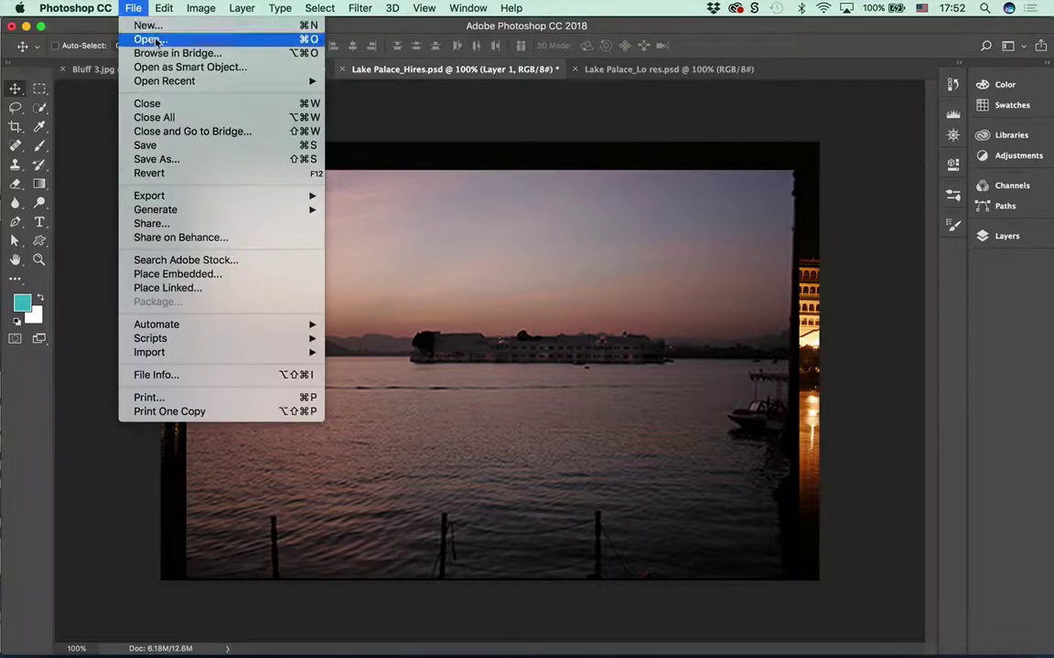
pyautogui.click(149, 39)
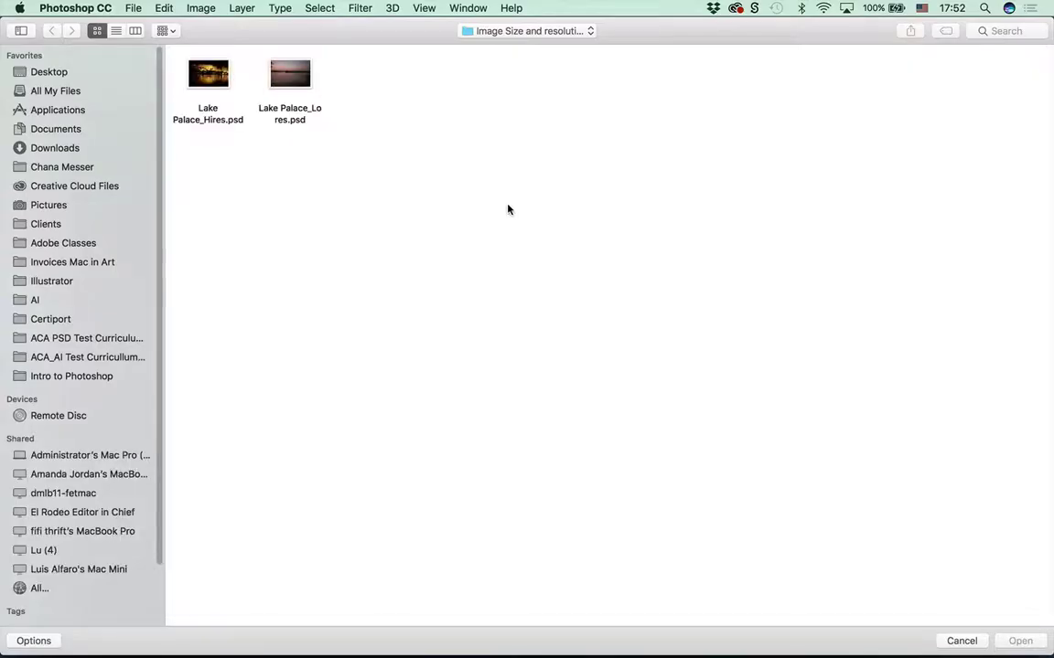
pyautogui.click(494, 30)
pyautogui.click(499, 45)
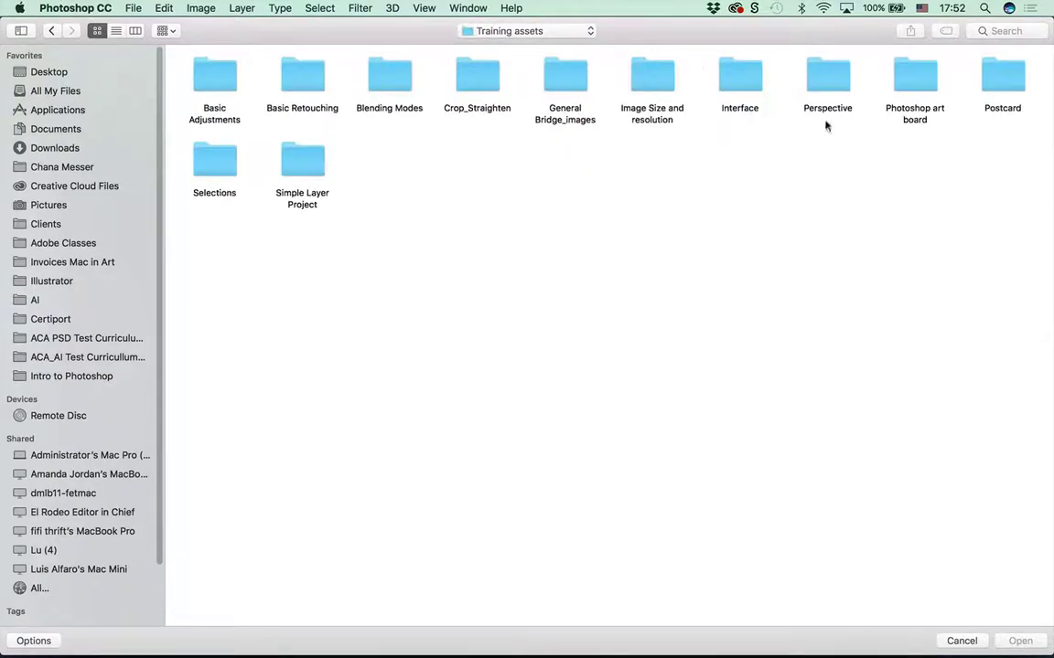
pyautogui.click(478, 90)
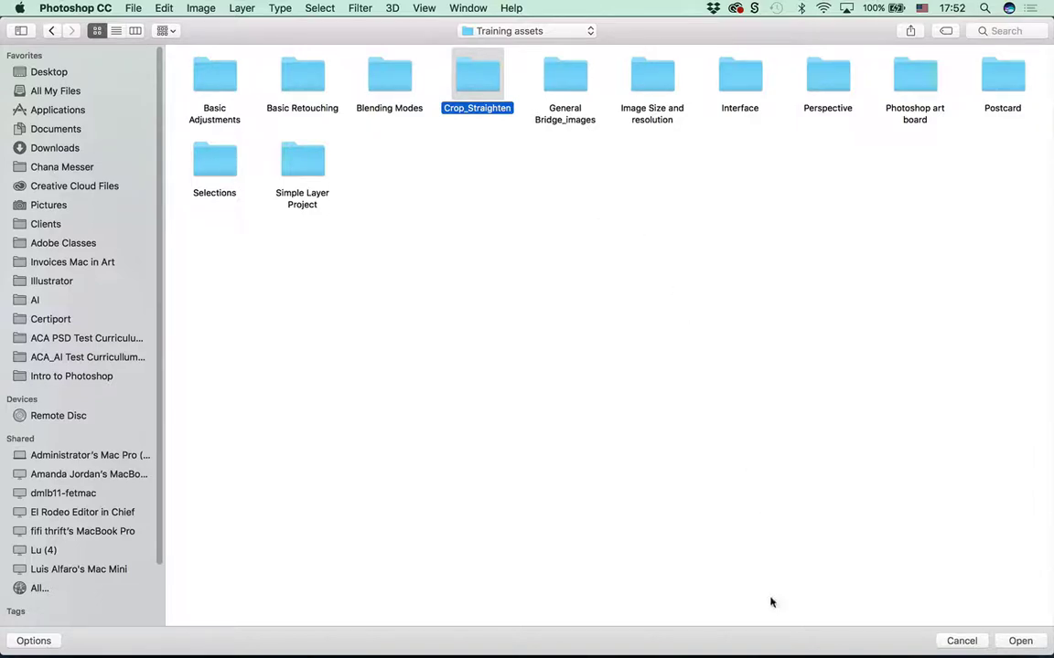
# - Switch to Stickies to show the note with the bit.ly/AdobePhotoshopintro link, and return to Photoshop
pyautogui.moveTo(543, 649)
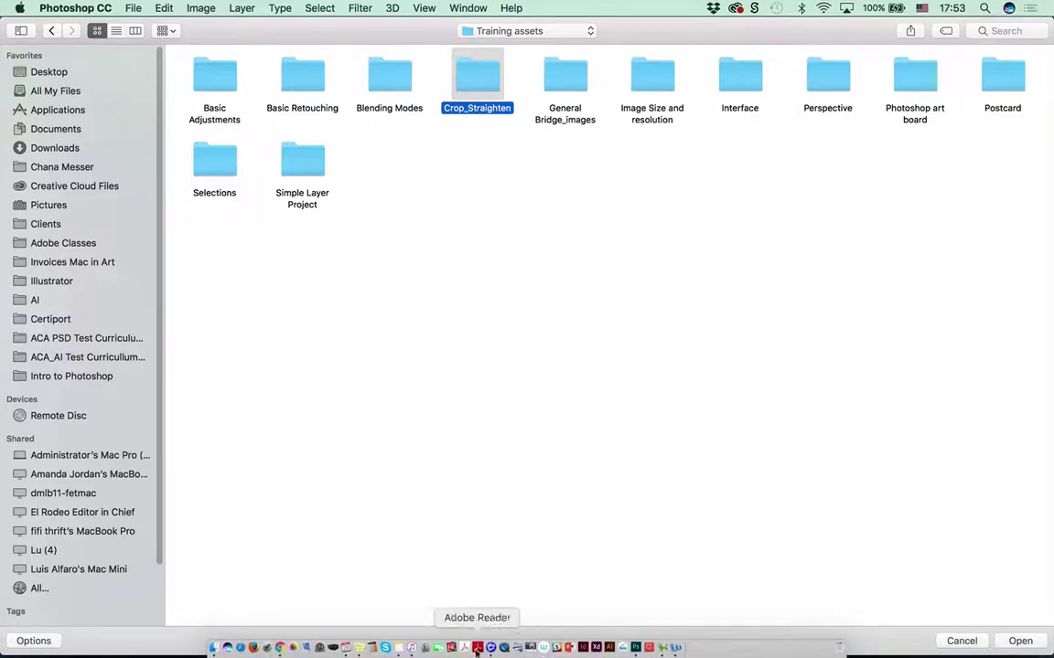
pyautogui.click(357, 647)
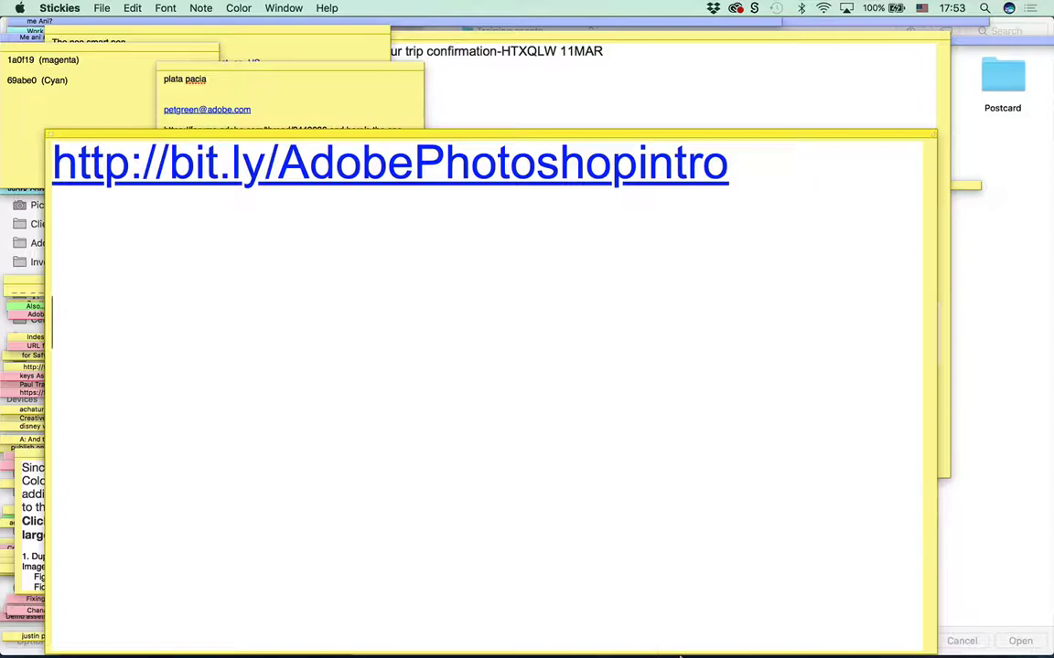
pyautogui.moveTo(675, 648)
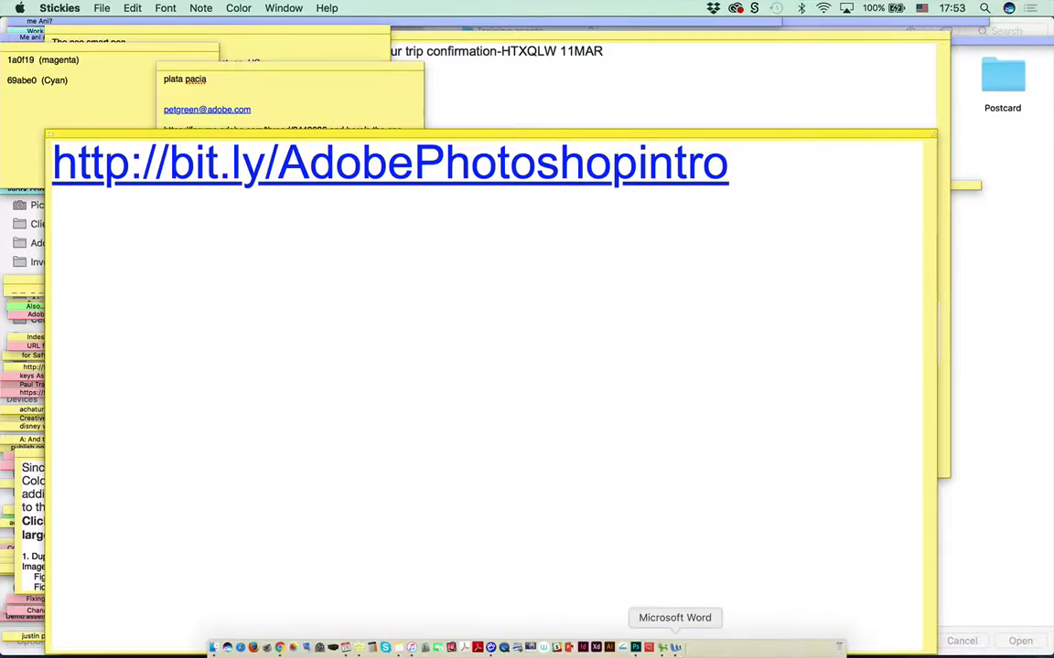
pyautogui.click(634, 648)
# - Open 02_straighten.psd and hawaii.jpg together from the Crop_Straighten folder
pyautogui.doubleClick(480, 87)
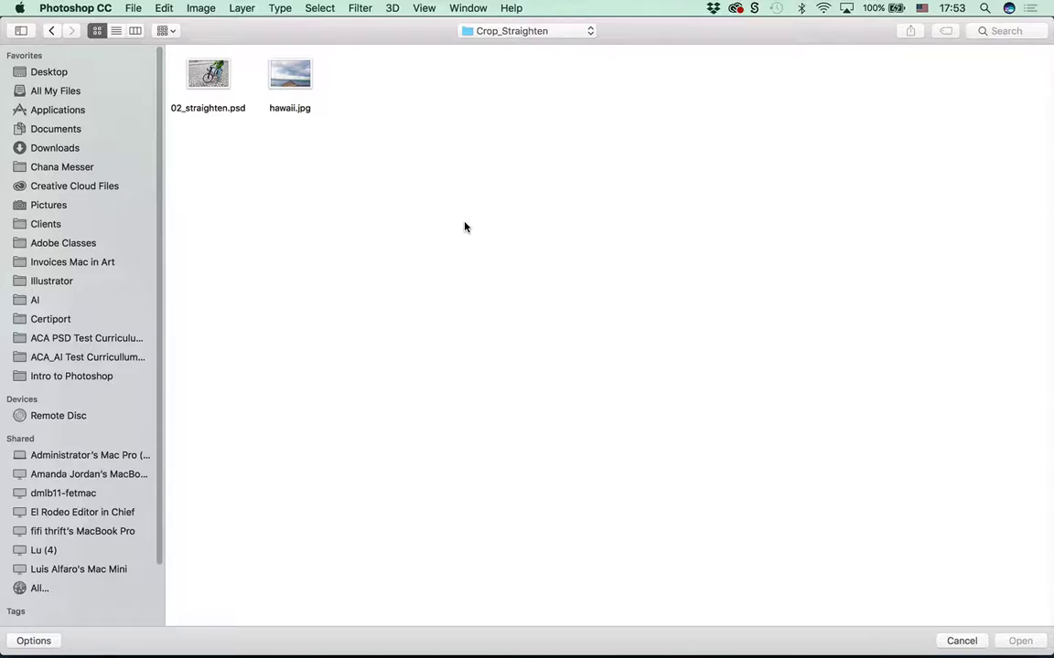
pyautogui.moveTo(193, 130); pyautogui.dragTo(280, 99)
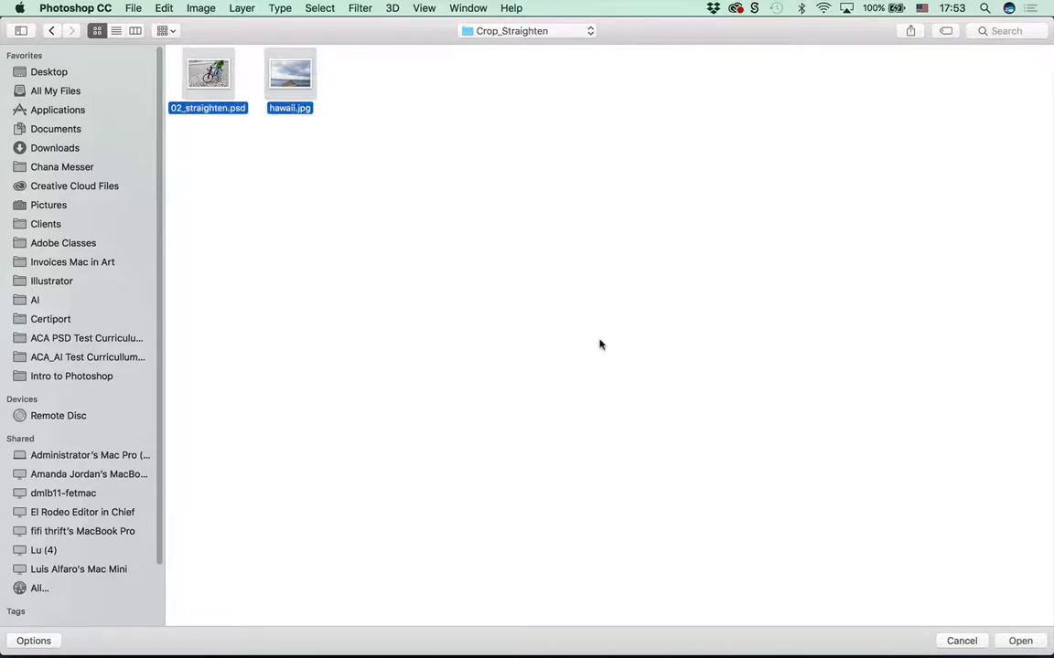
pyautogui.click(1019, 642)
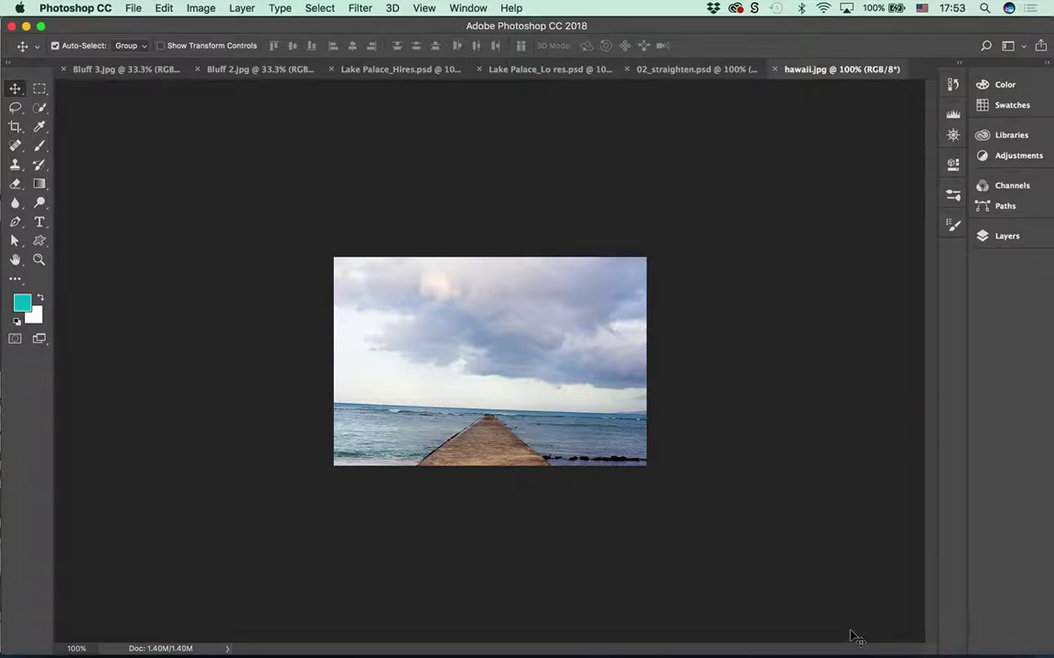
# - Activate the Crop tool on hawaii.jpg at 200% zoom and hide the Options bar
pyautogui.press('super+equal')
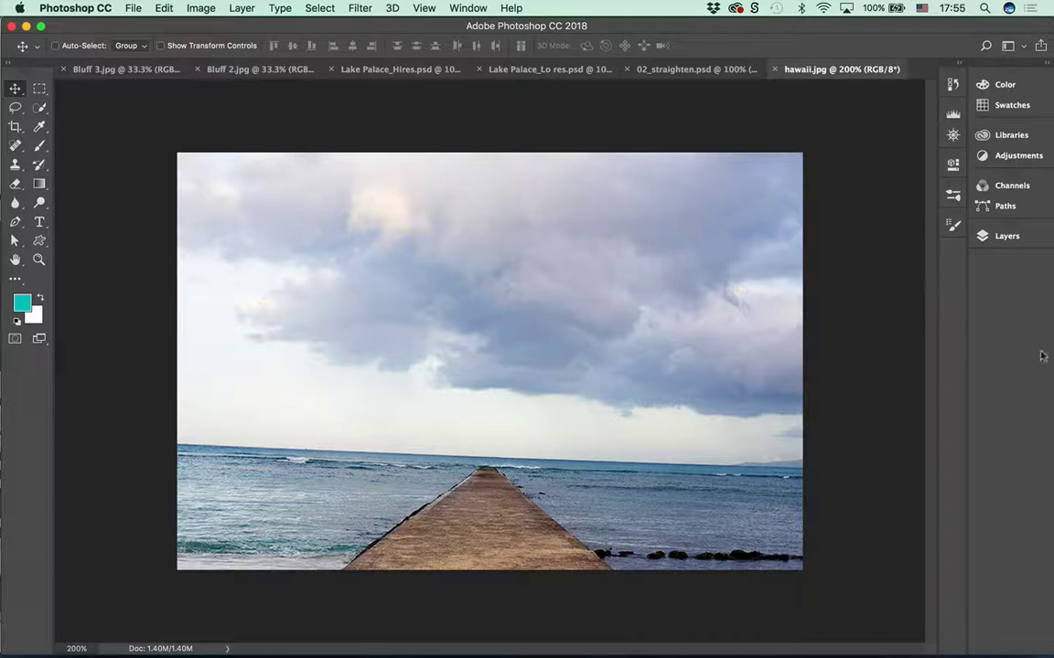
pyautogui.press('c')
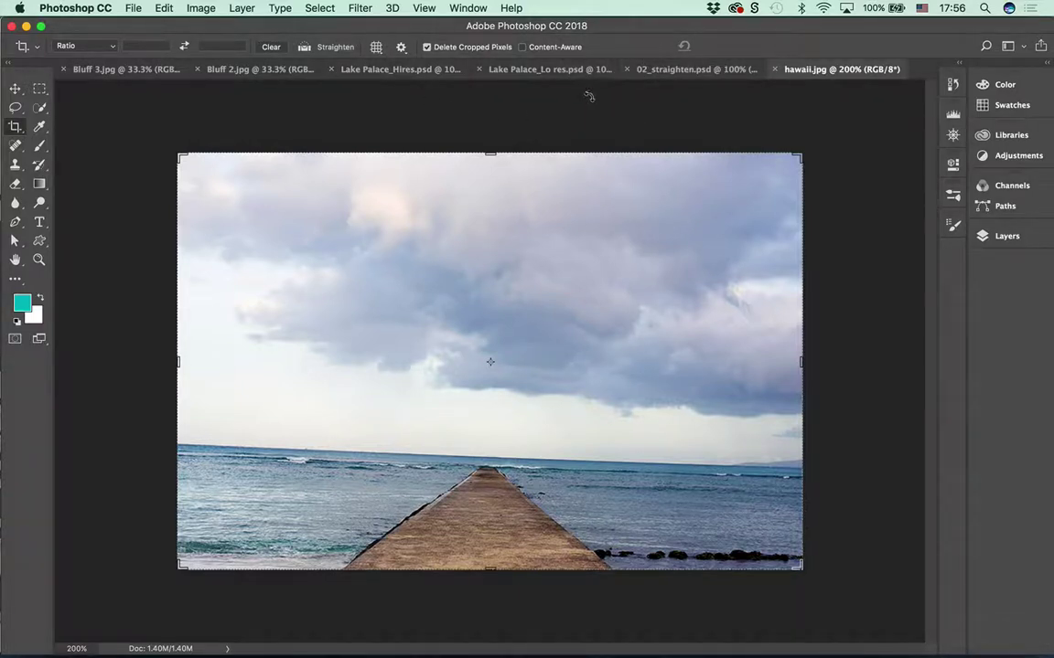
pyautogui.click(471, 9)
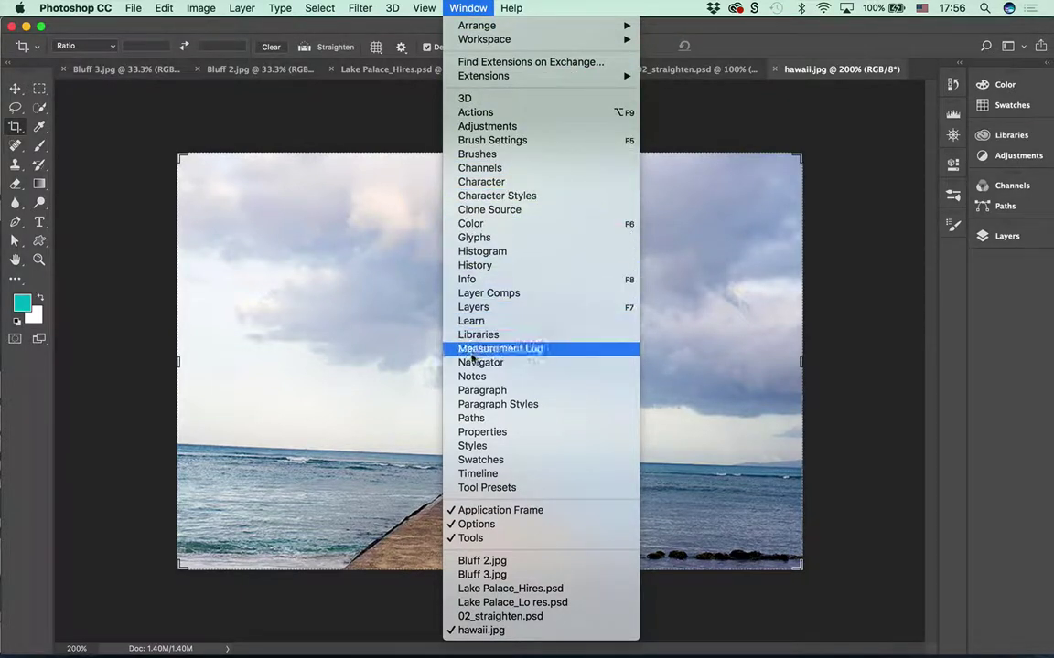
pyautogui.click(474, 524)
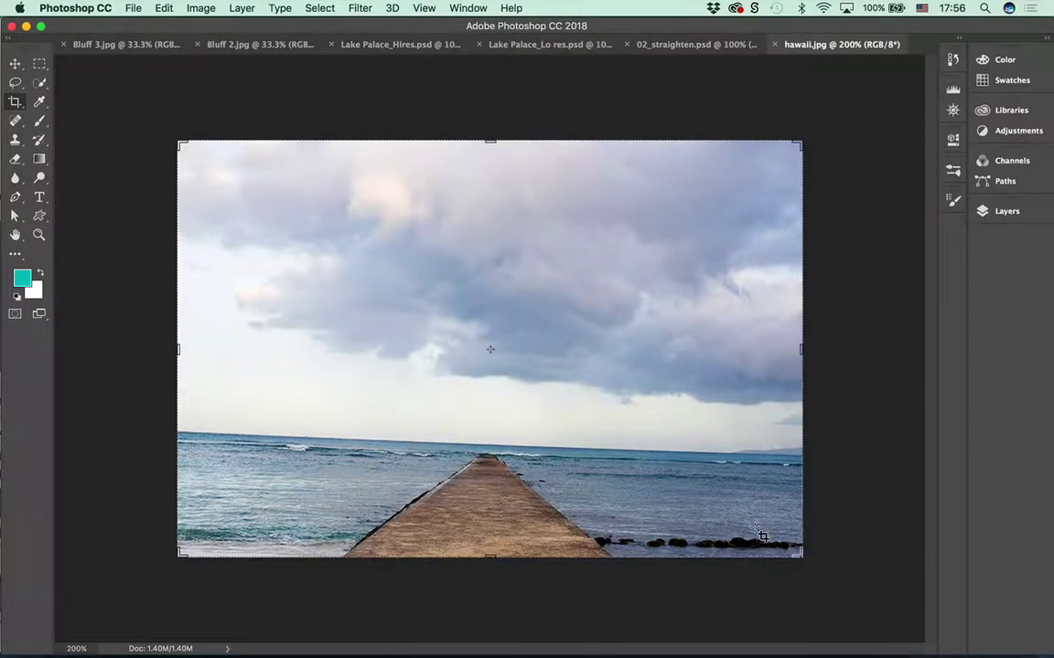
# - Show the Options bar again
pyautogui.click(467, 8)
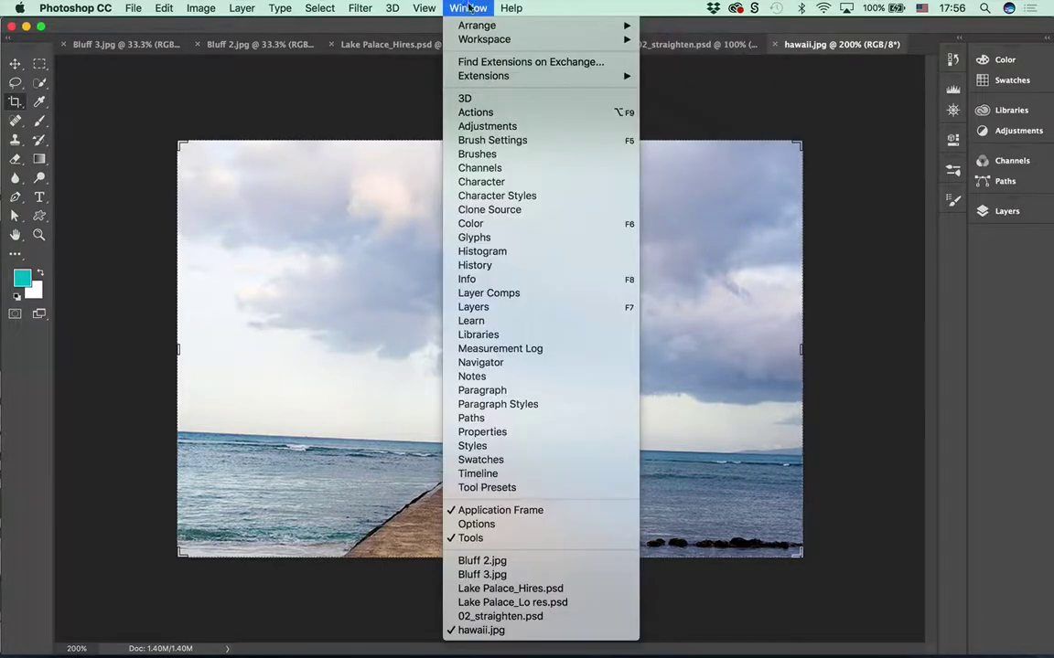
pyautogui.click(503, 529)
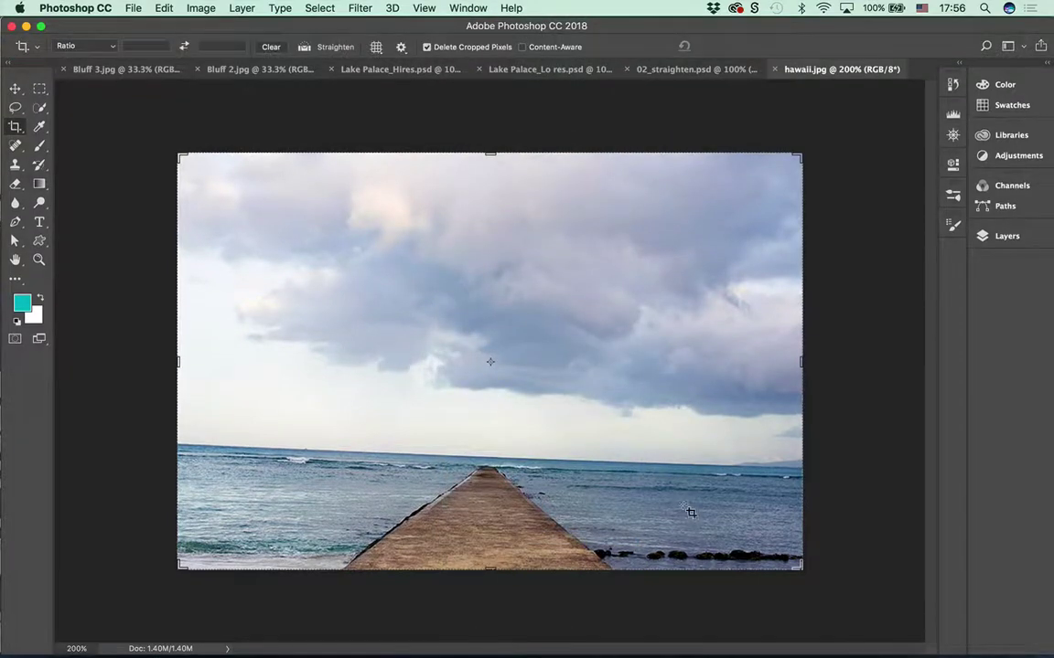
# - Compare the Options bar settings of the selection, healing, painting, eraser, gradient and blur tools, and return to the Crop tool
pyautogui.click(15, 89)
pyautogui.click(39, 89)
pyautogui.click(39, 108)
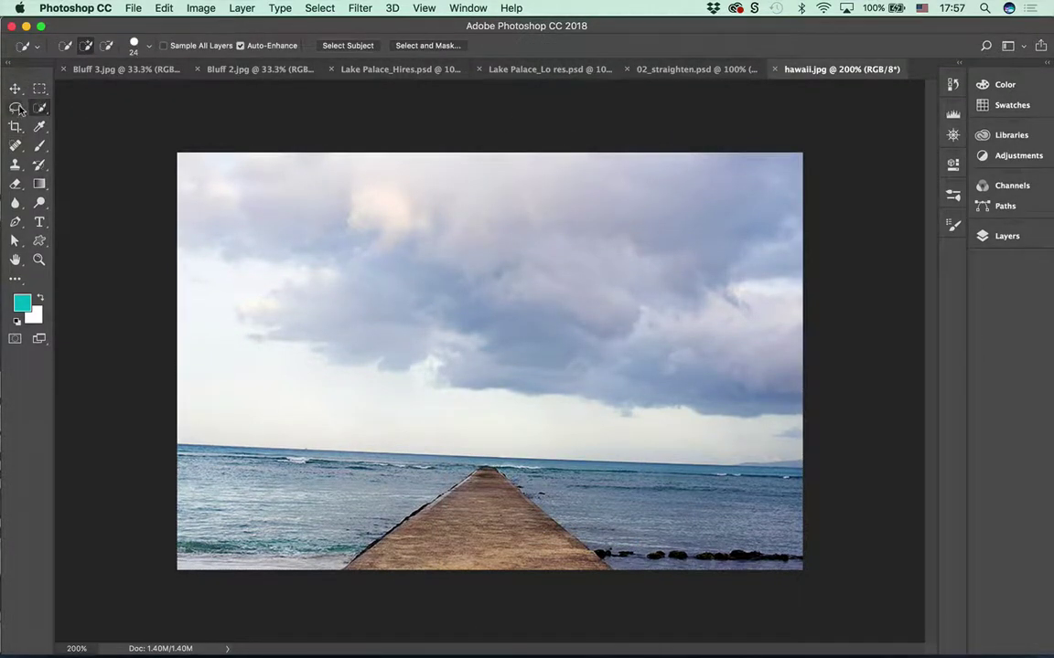
pyautogui.click(14, 107)
pyautogui.click(15, 126)
pyautogui.click(15, 146)
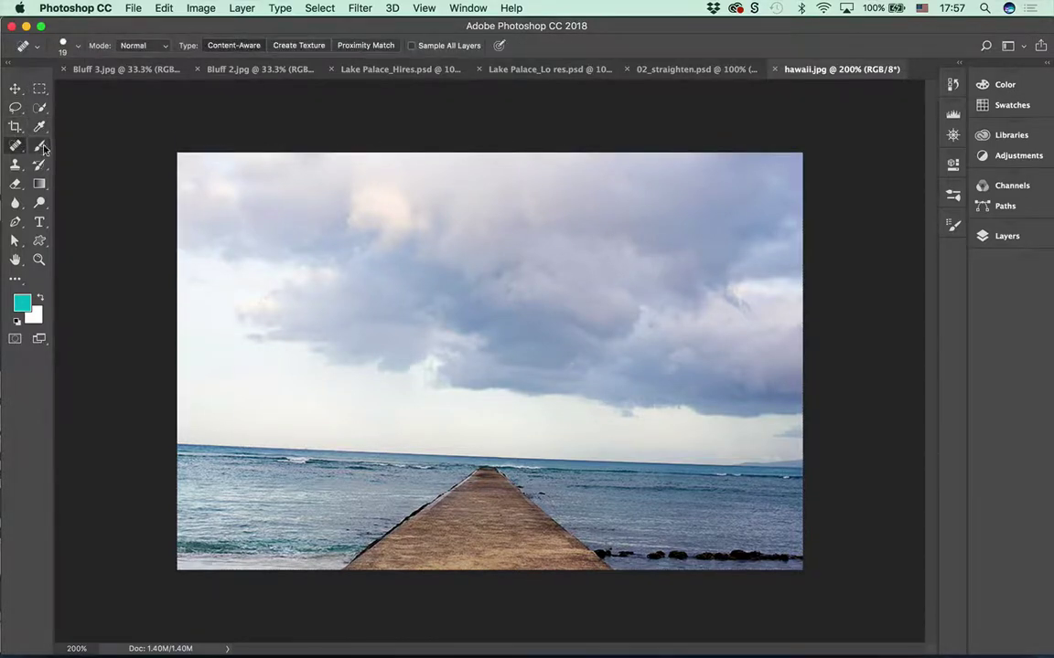
pyautogui.click(40, 145)
pyautogui.click(15, 164)
pyautogui.click(39, 165)
pyautogui.click(15, 184)
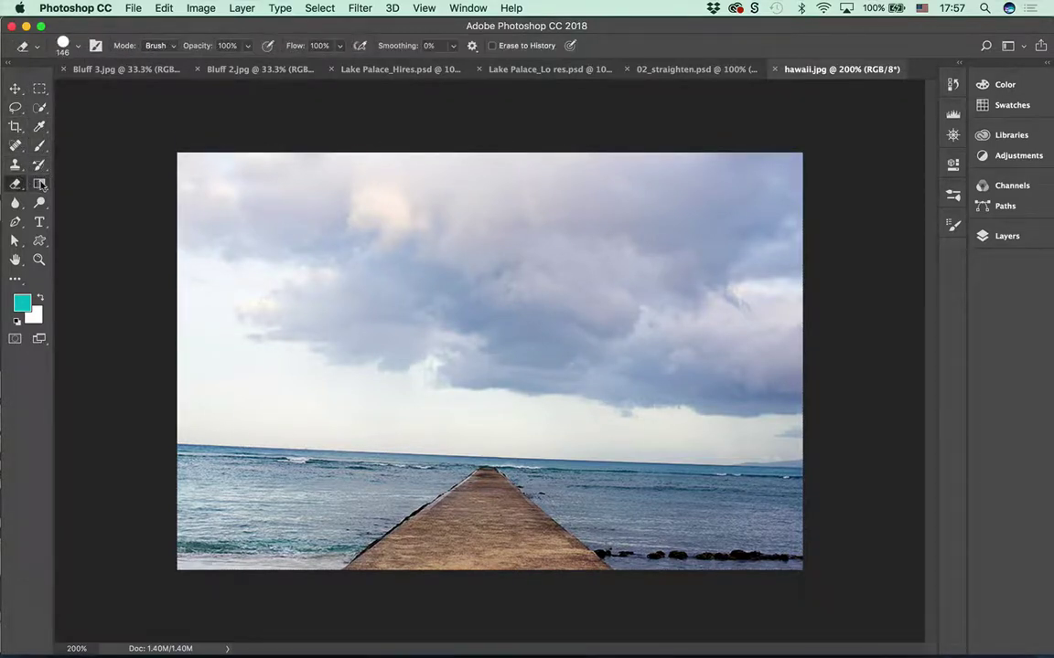
pyautogui.click(40, 184)
pyautogui.click(14, 203)
pyautogui.click(15, 127)
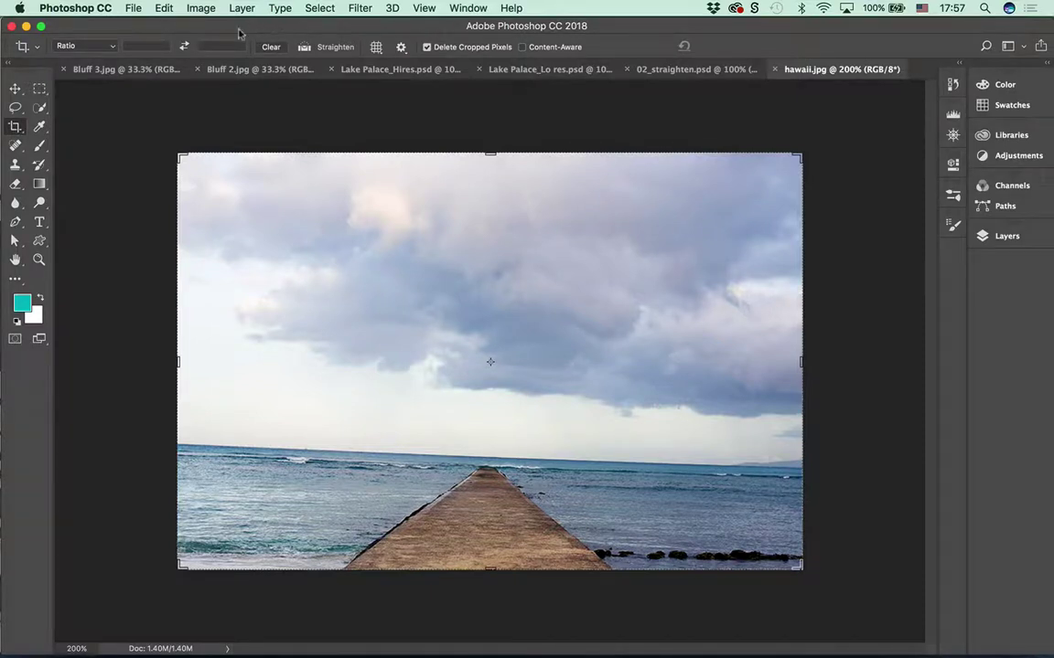
# - Crop hawaii.jpg to the 1:1 (Square) ratio and apply the crop
pyautogui.click(110, 46)
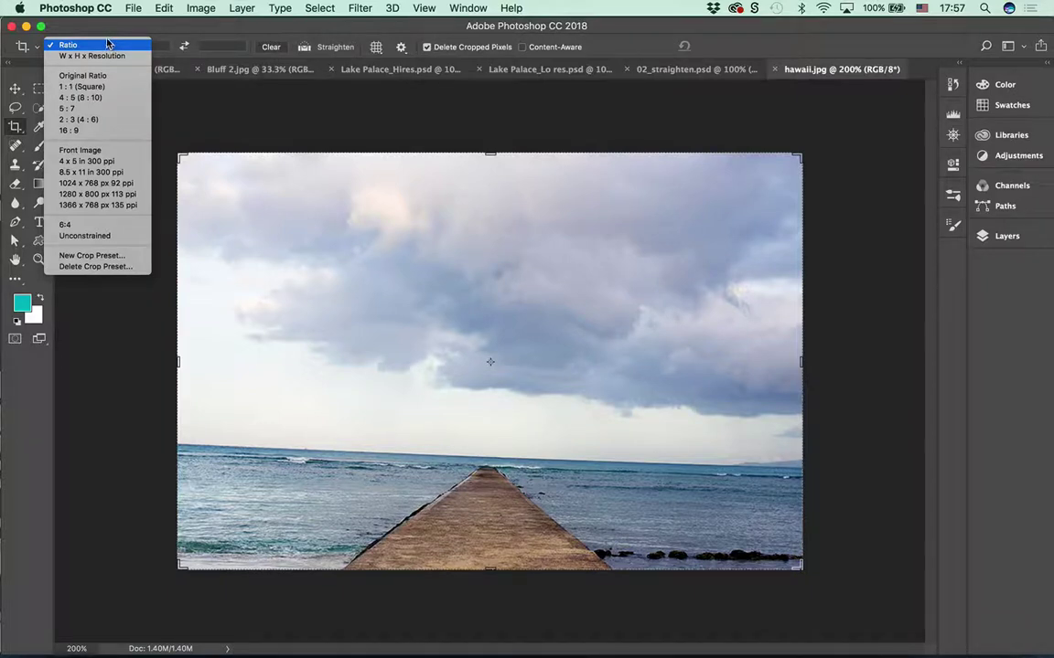
pyautogui.click(105, 86)
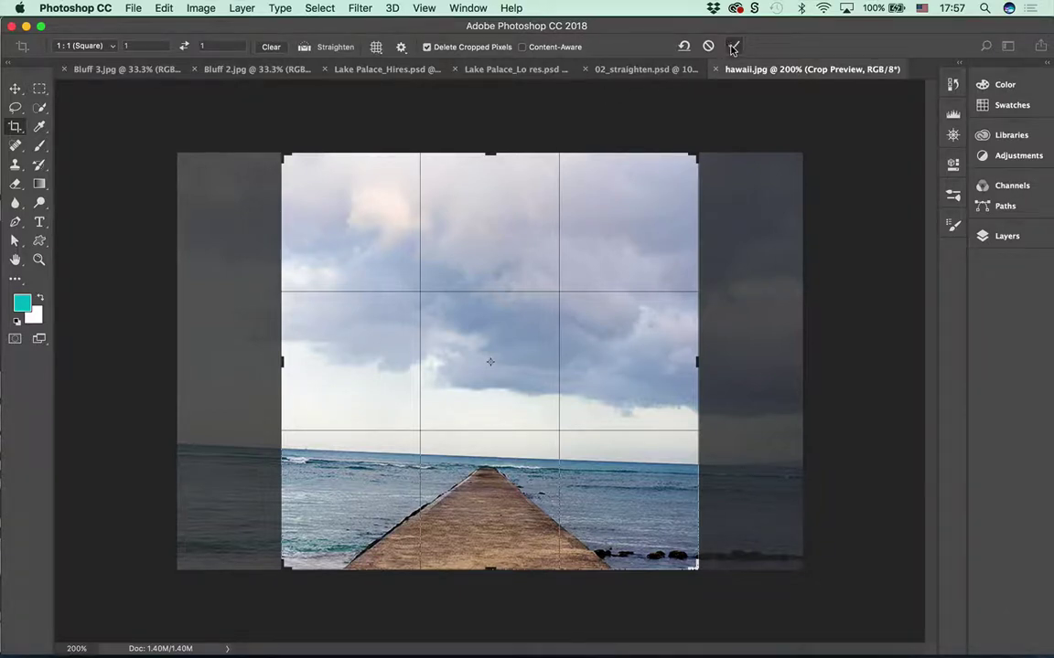
pyautogui.click(732, 47)
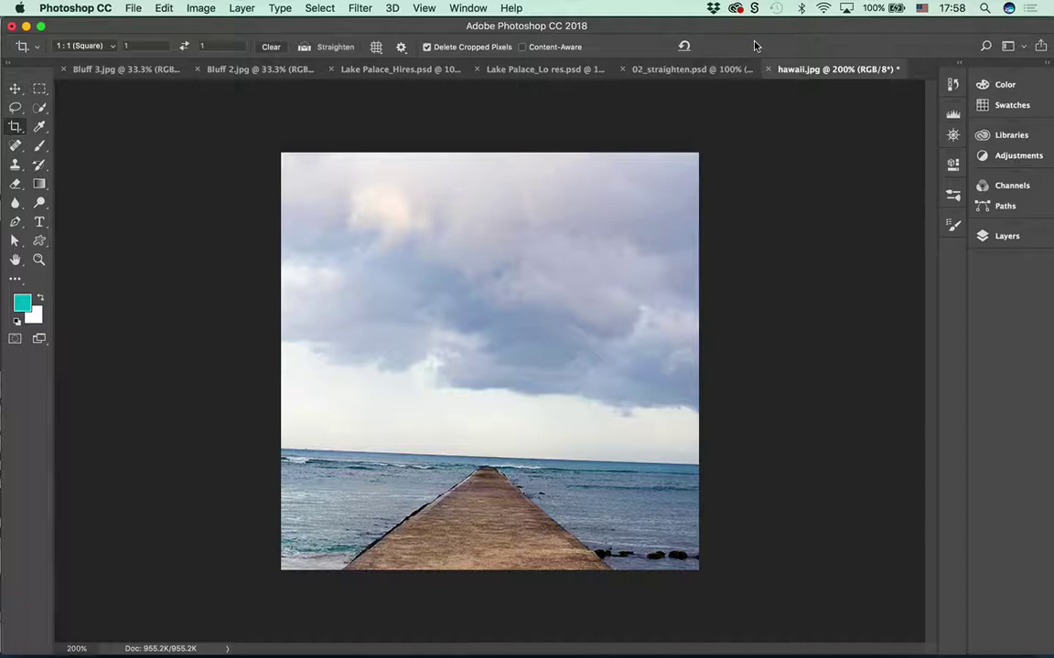
# - Try to enlarge the square crop box beyond the image edges, reset the box, and undo and redo the reset
pyautogui.click(543, 176)
pyautogui.moveTo(698, 361); pyautogui.dragTo(750, 362)
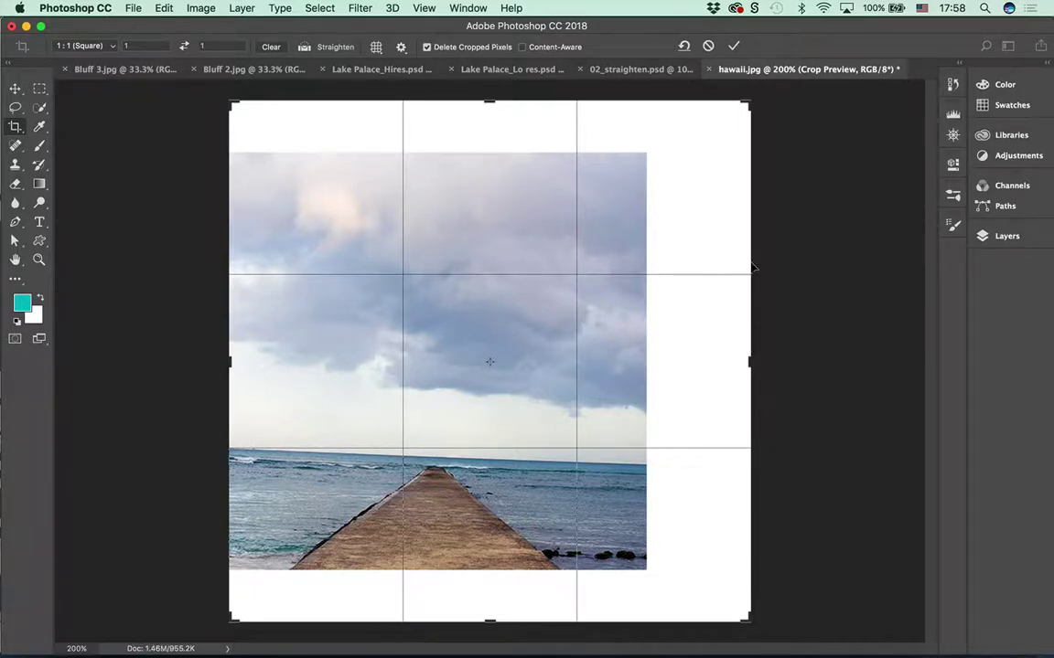
pyautogui.click(684, 46)
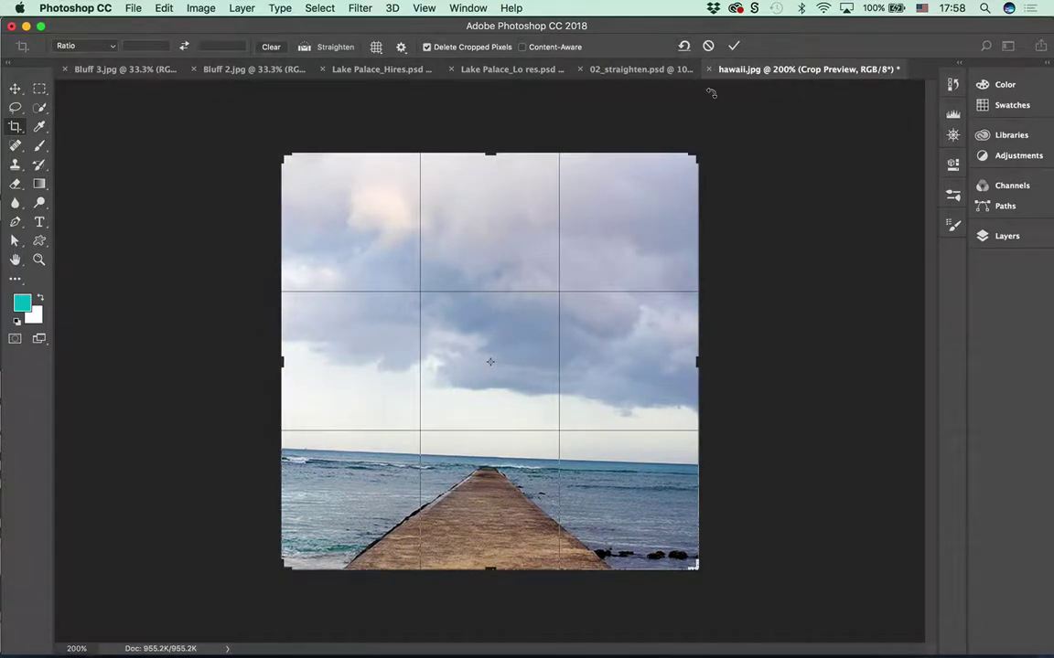
pyautogui.click(128, 8)
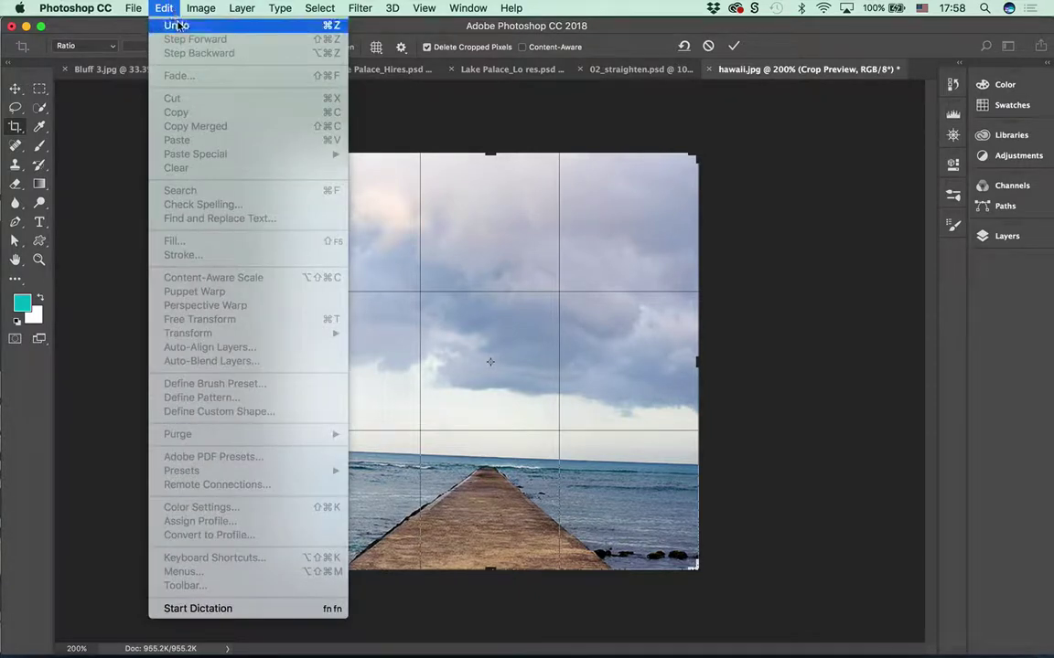
pyautogui.click(169, 25)
pyautogui.click(166, 8)
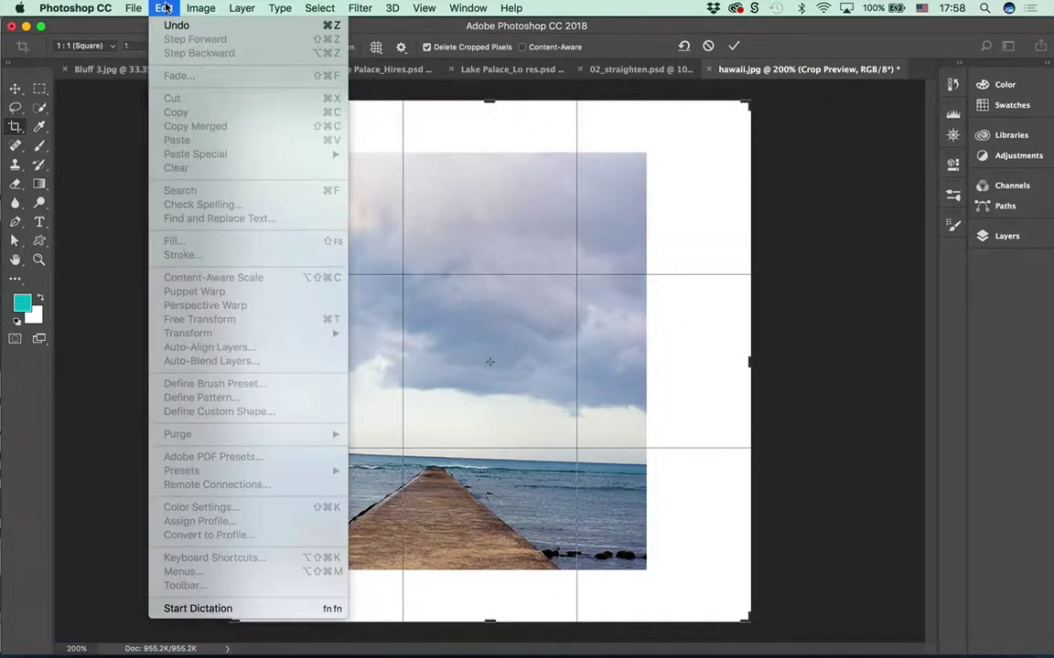
pyautogui.click(172, 25)
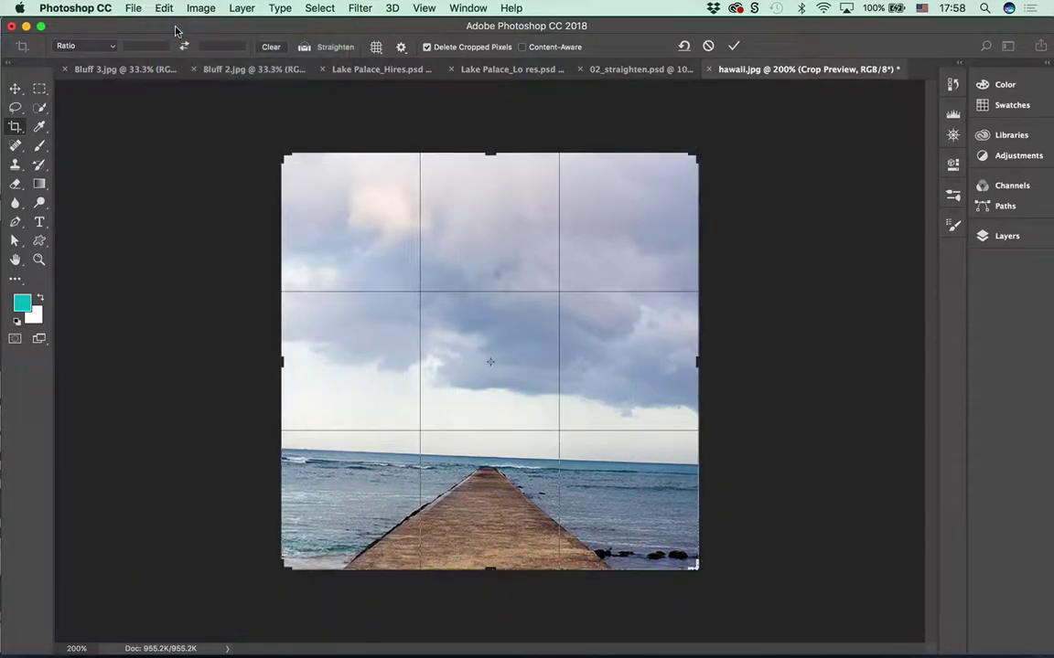
# - Leave the crop preview and revert hawaii.jpg to its saved version
pyautogui.click(134, 9)
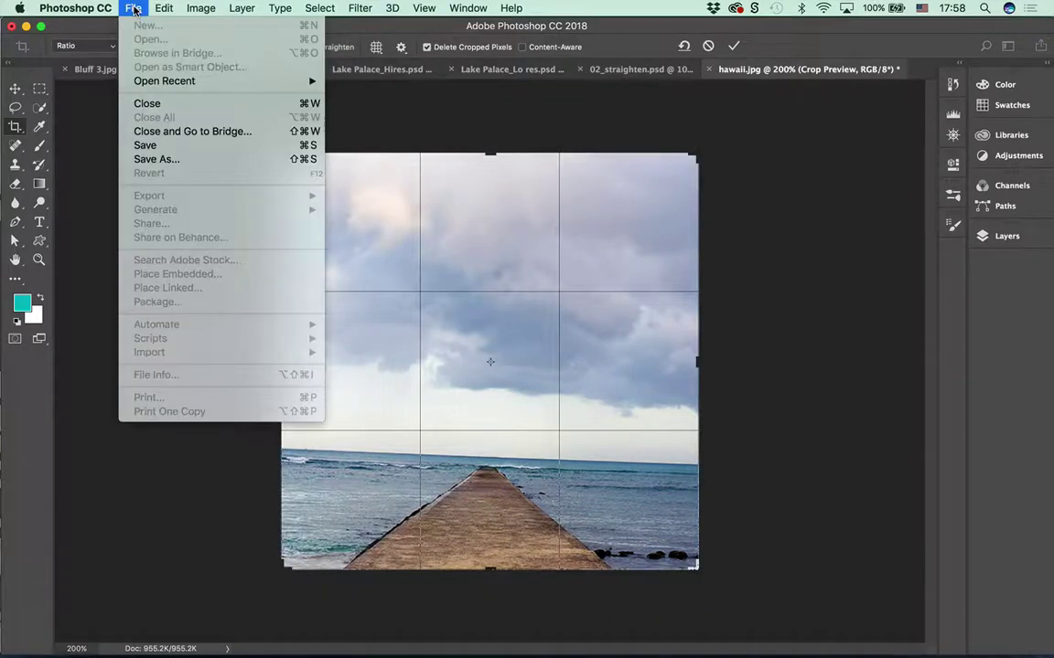
pyautogui.click(134, 9)
pyautogui.press('Return')
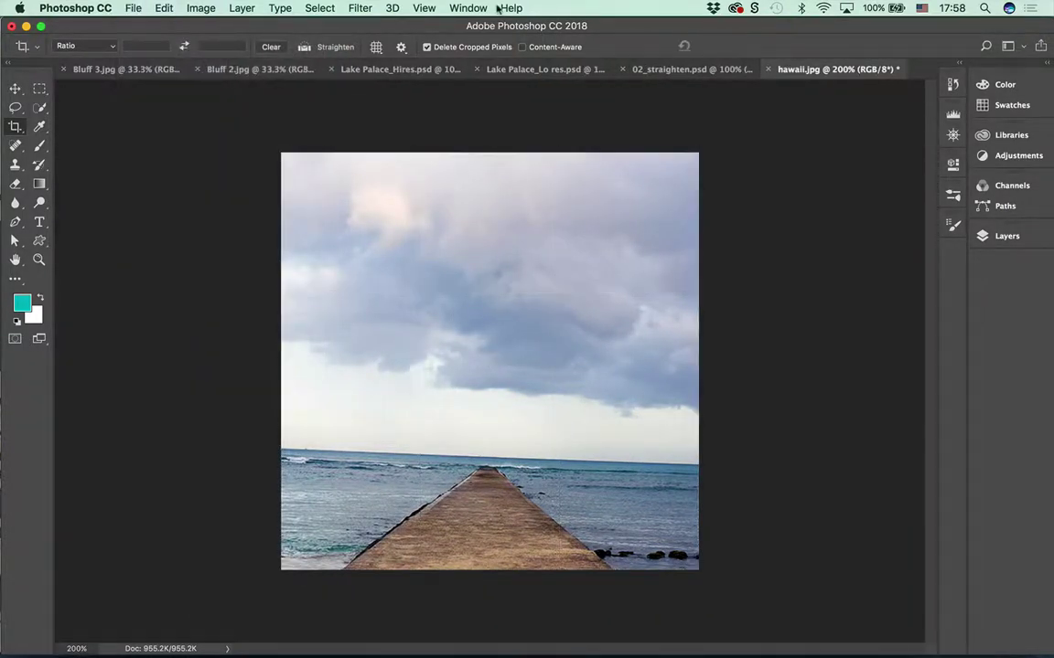
pyautogui.click(145, 11)
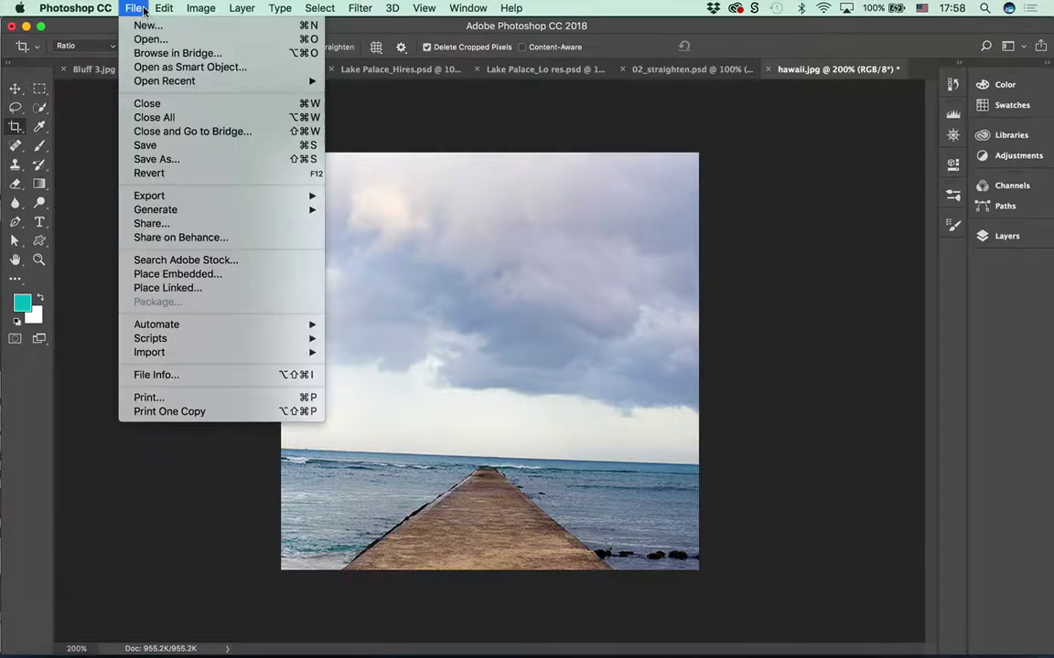
pyautogui.click(150, 173)
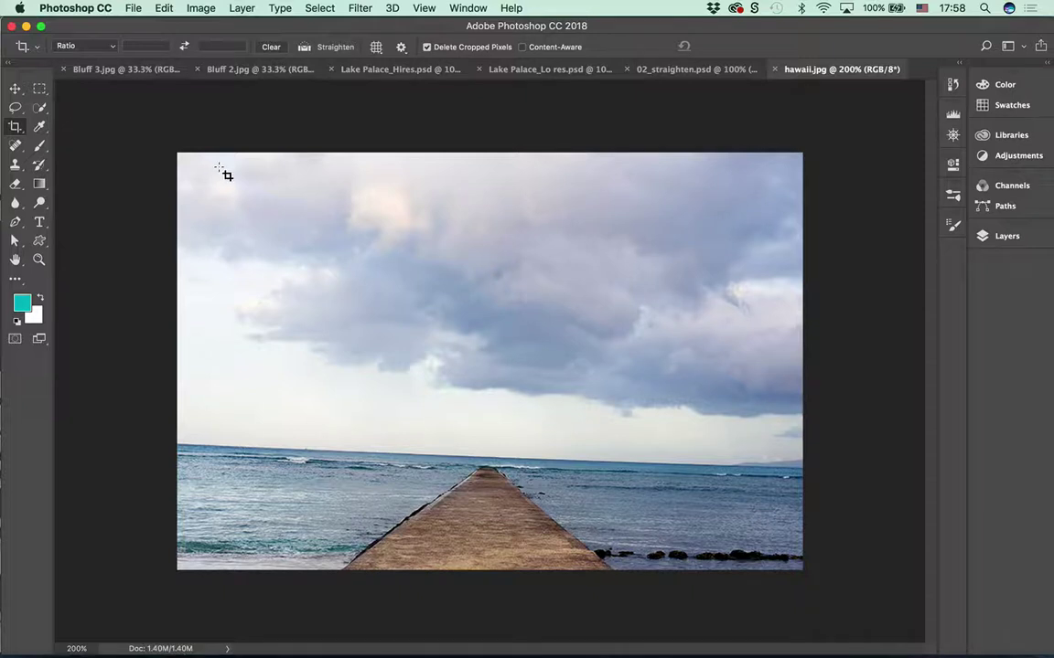
# - Crop hawaii.jpg freehand by trimming both sides and the top, with Delete Cropped Pixels turned off
pyautogui.click(263, 178)
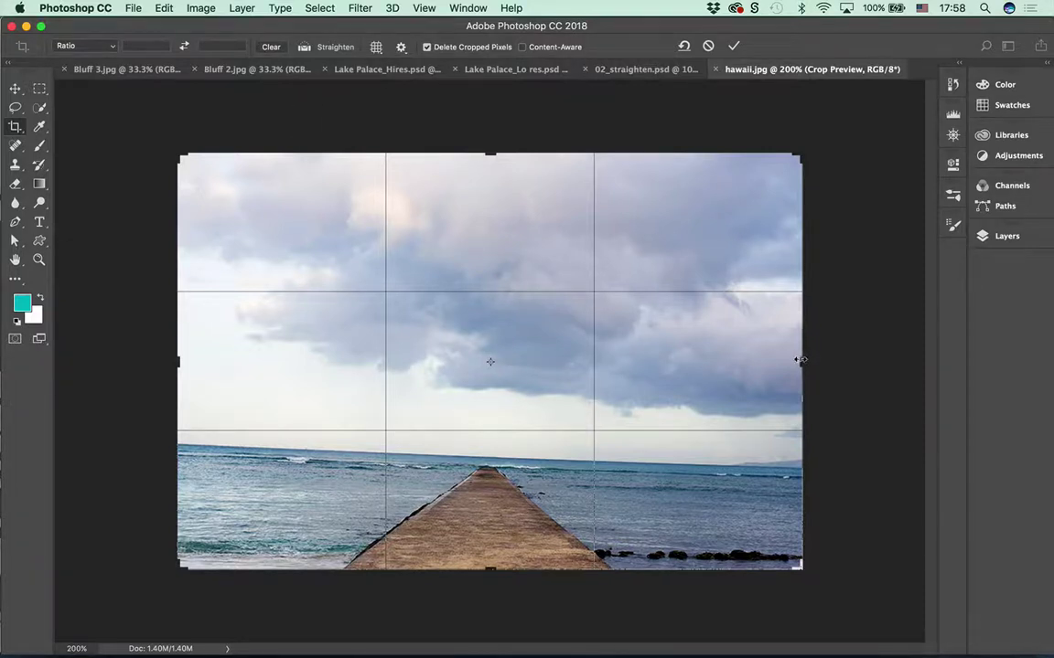
pyautogui.moveTo(802, 360); pyautogui.dragTo(742, 361)
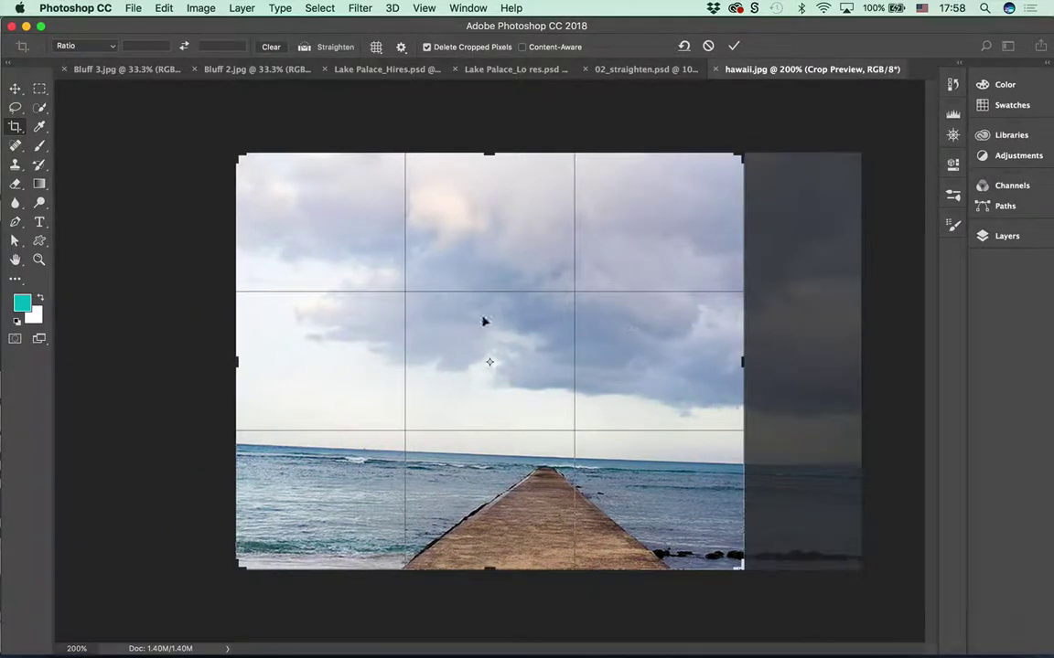
pyautogui.moveTo(243, 361); pyautogui.dragTo(276, 361)
pyautogui.moveTo(699, 156); pyautogui.dragTo(713, 236)
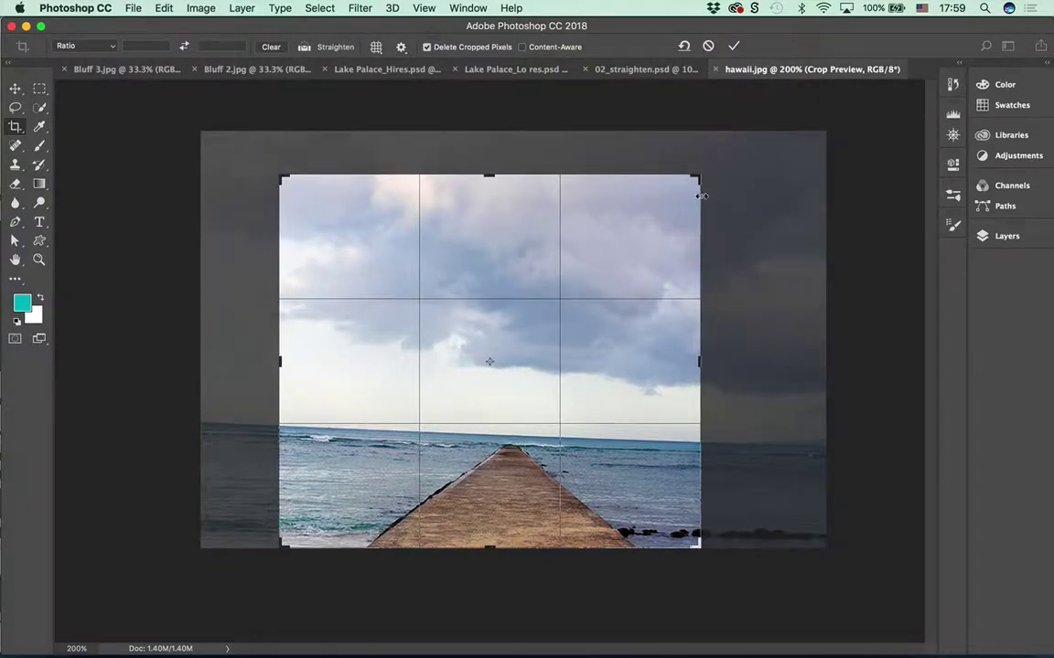
pyautogui.click(426, 47)
pyautogui.click(734, 46)
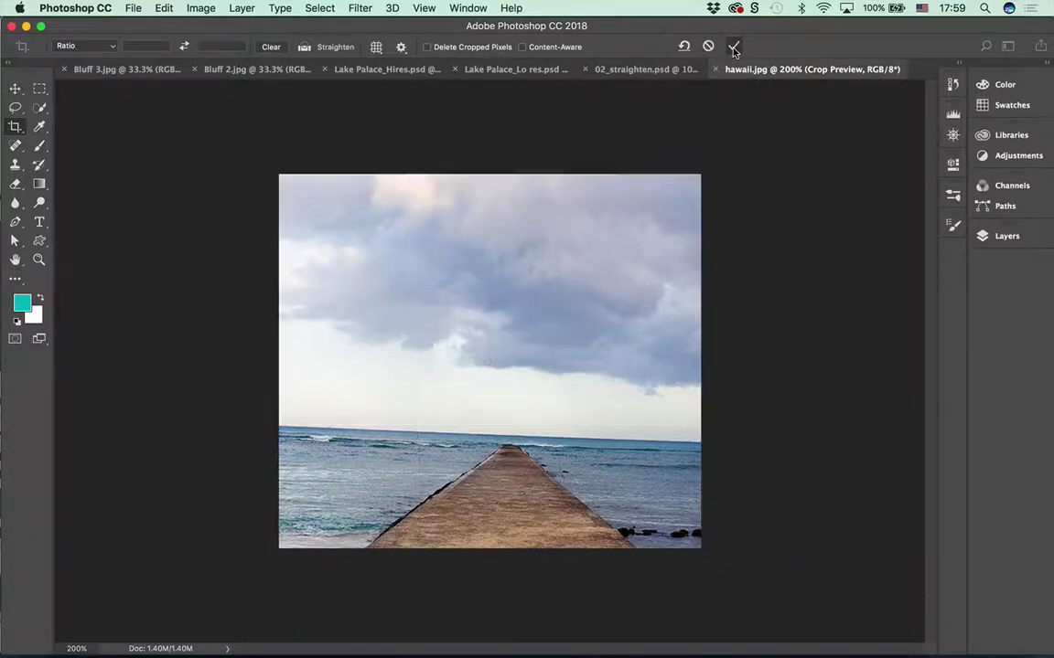
# - Reopen the crop on hawaii.jpg and enlarge it at both sides and the top to recover part of the hidden image
pyautogui.click(658, 222)
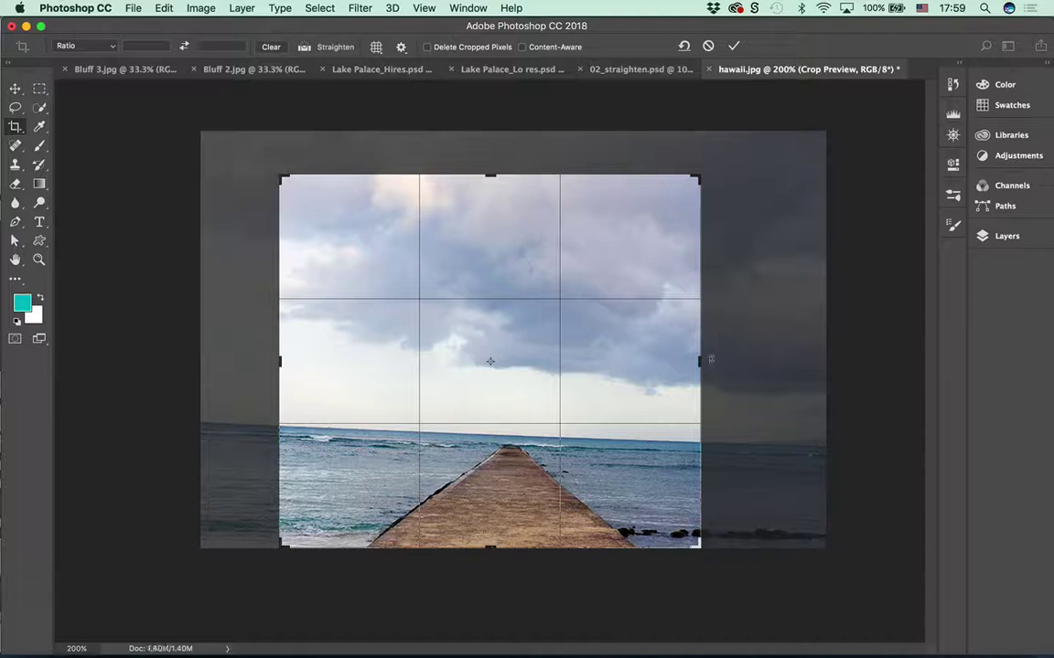
pyautogui.moveTo(702, 362)
pyautogui.mouseDown()
pyautogui.moveTo(715, 351)
pyautogui.moveTo(722, 362)
pyautogui.mouseUp()
pyautogui.moveTo(256, 361); pyautogui.dragTo(246, 360)
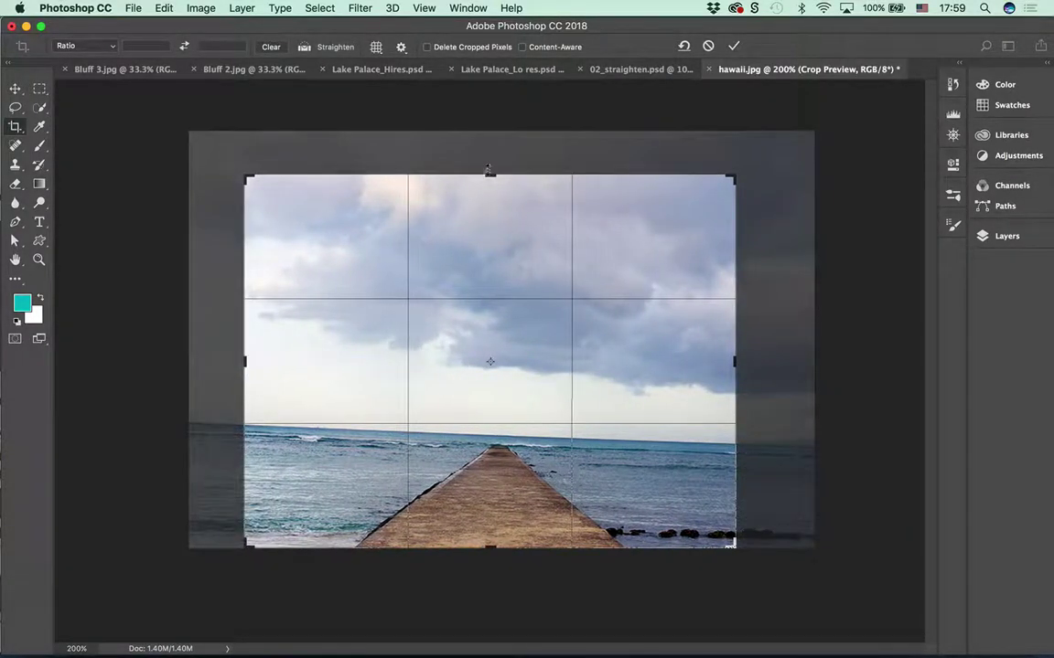
pyautogui.moveTo(491, 176); pyautogui.dragTo(490, 165)
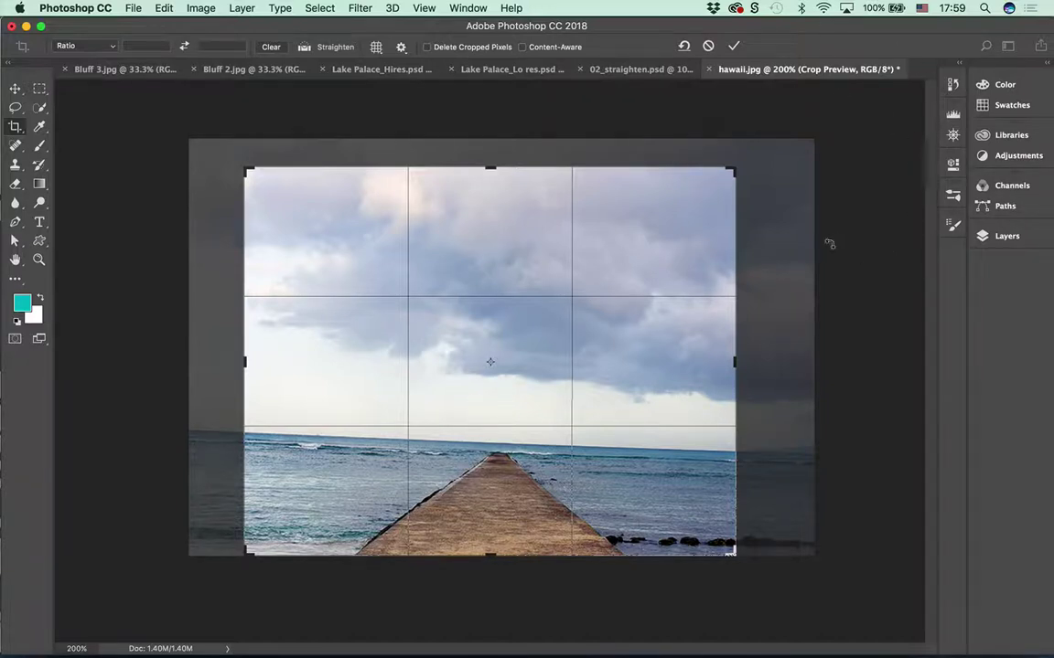
# - Straighten hawaii.jpg along the sea horizon and apply the crop
pyautogui.click(305, 48)
pyautogui.click(303, 47)
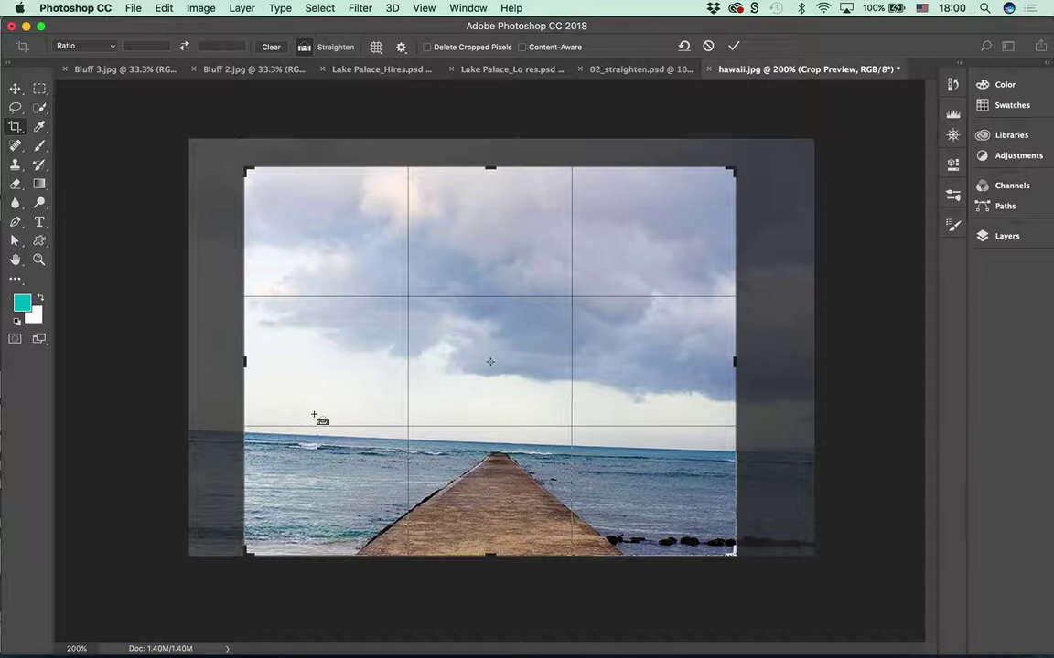
pyautogui.moveTo(266, 433); pyautogui.dragTo(702, 446)
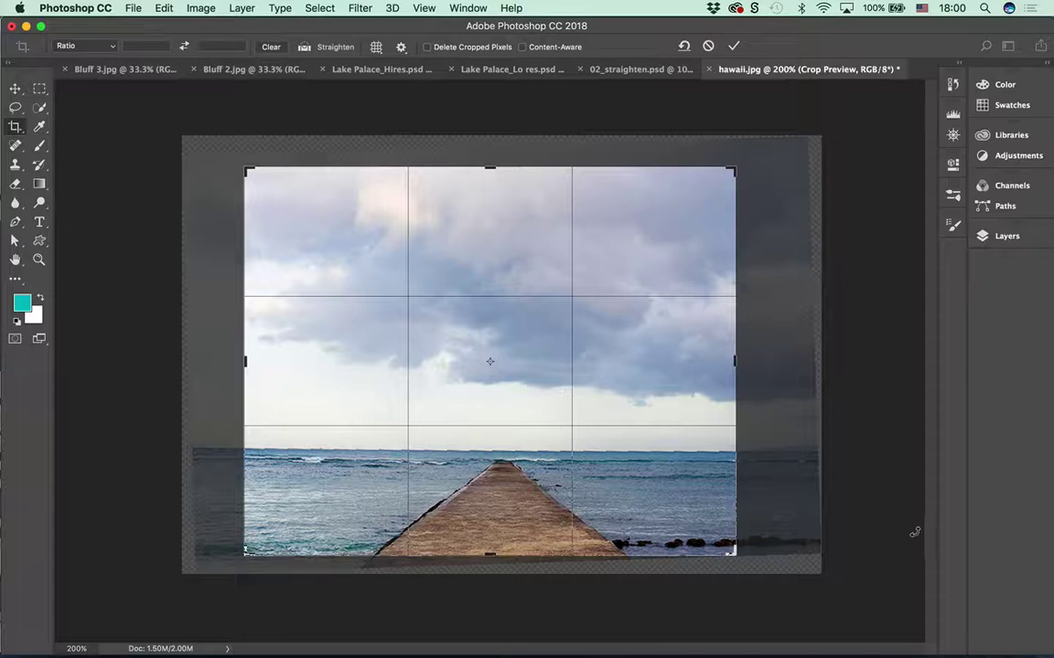
pyautogui.click(734, 46)
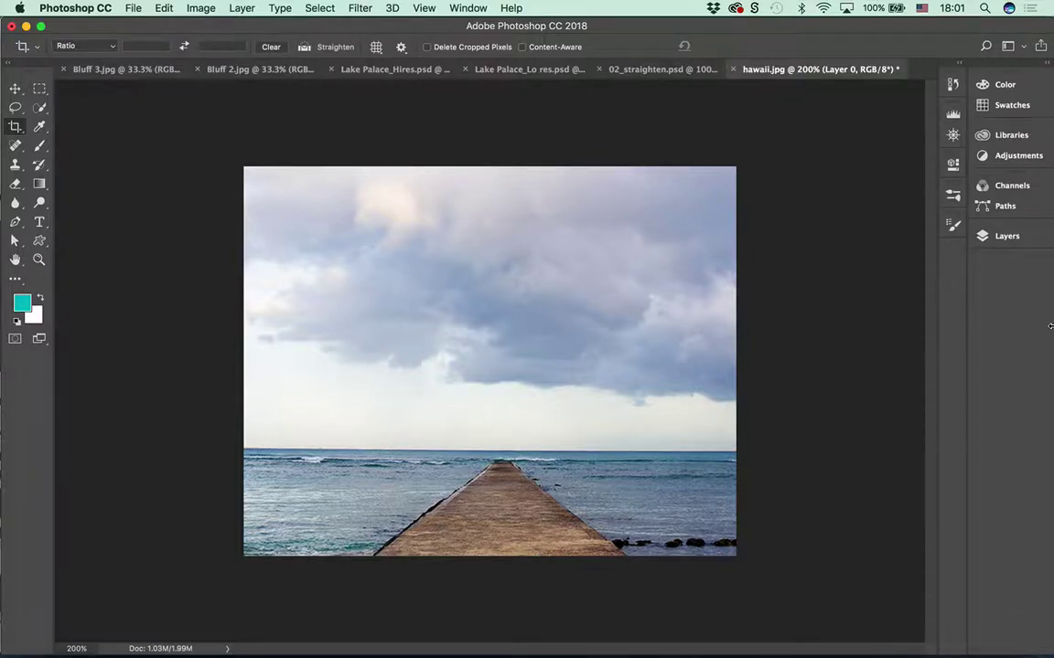
# - Try extending the crop past the photo's right and bottom edges with Content-Aware enabled, and undo the applied crop
pyautogui.click(692, 335)
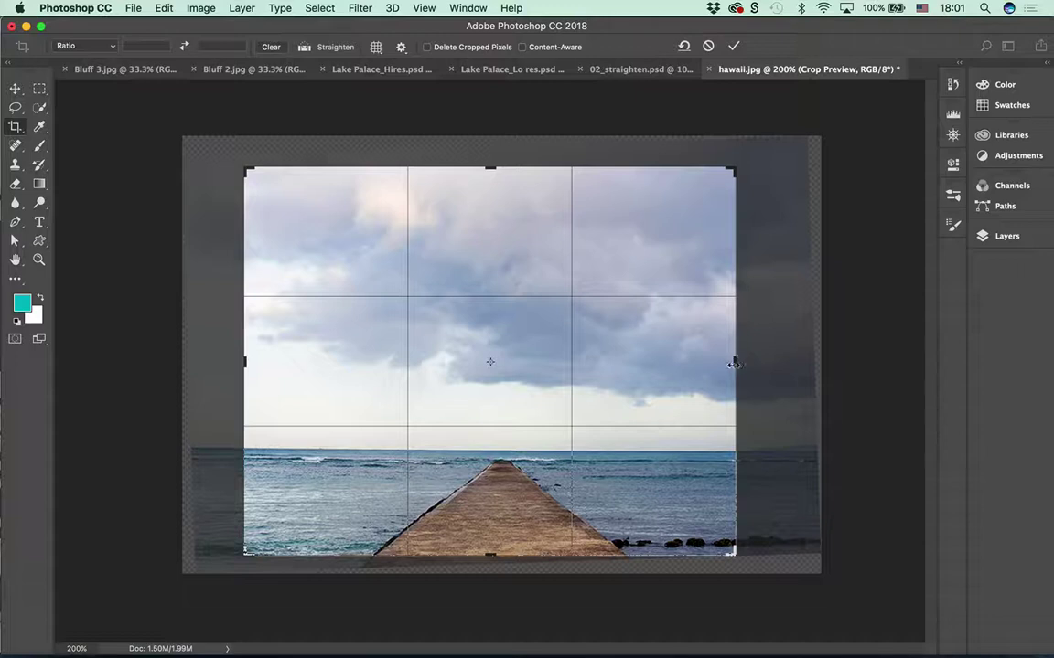
pyautogui.moveTo(734, 362); pyautogui.dragTo(773, 365)
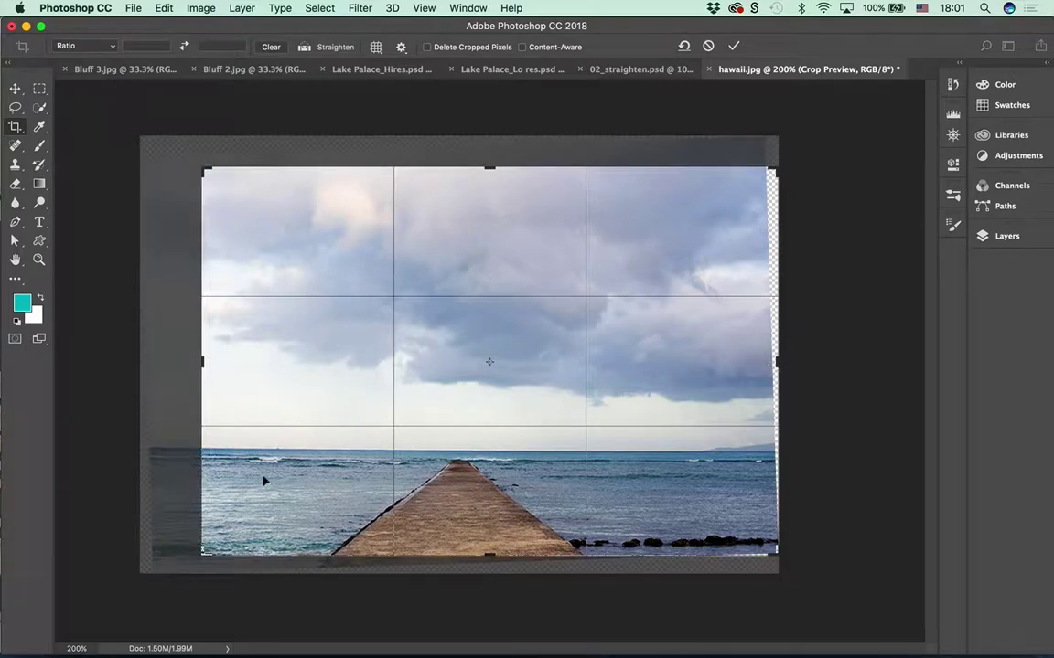
pyautogui.moveTo(484, 558); pyautogui.dragTo(486, 561)
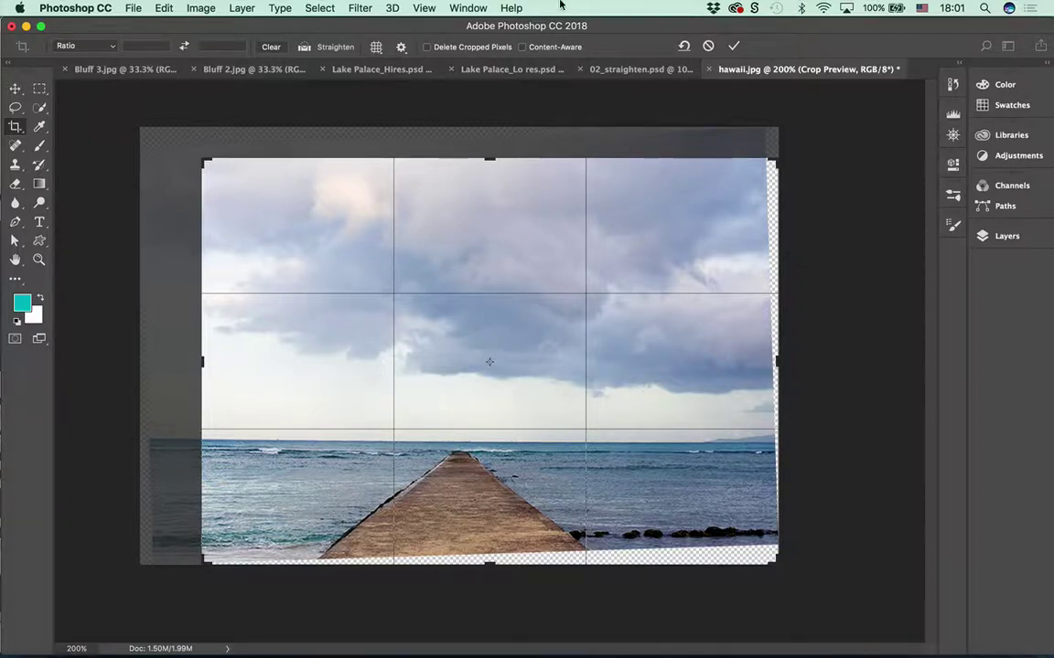
pyautogui.click(522, 48)
pyautogui.click(734, 45)
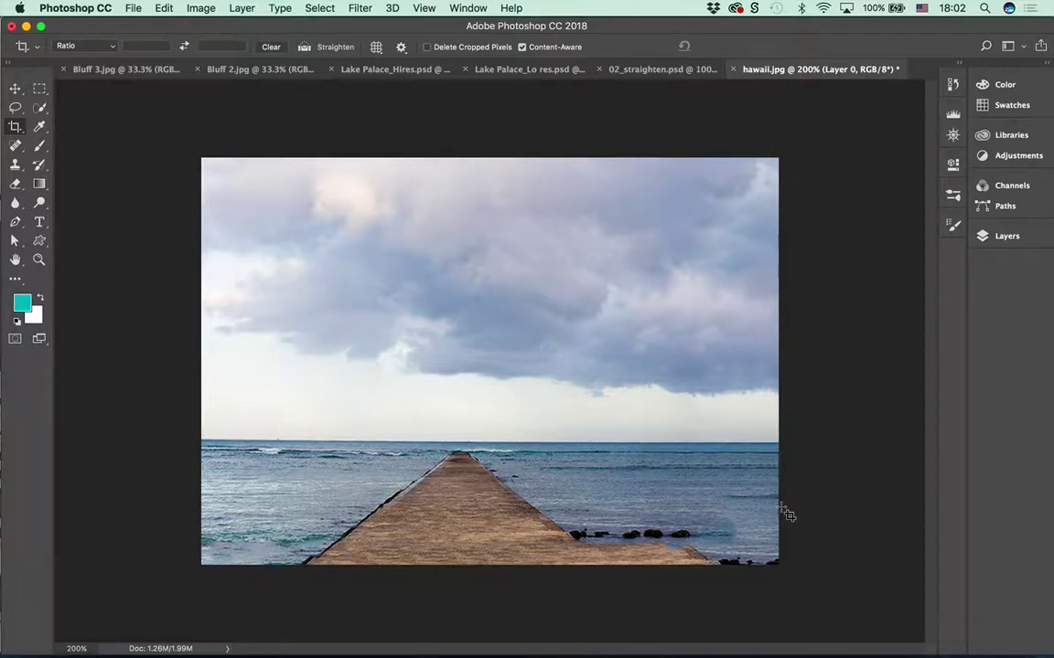
pyautogui.press('super')
pyautogui.press('super+z')
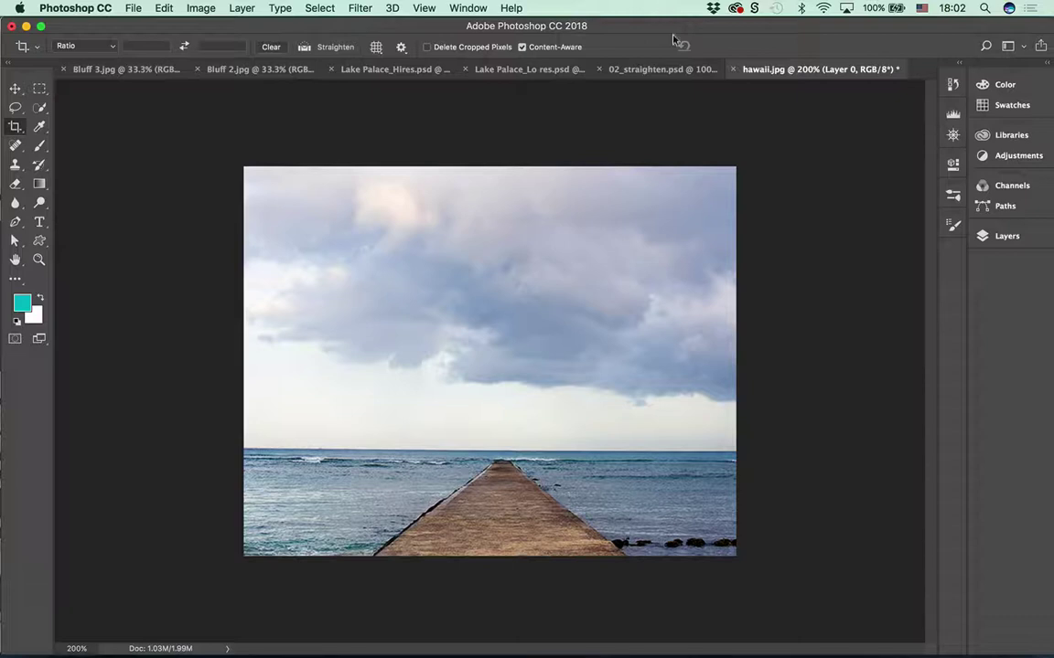
# - Trim both sides of 02_straighten.psd with the crop, straighten it along the curb, and apply the Content-Aware crop
pyautogui.click(660, 70)
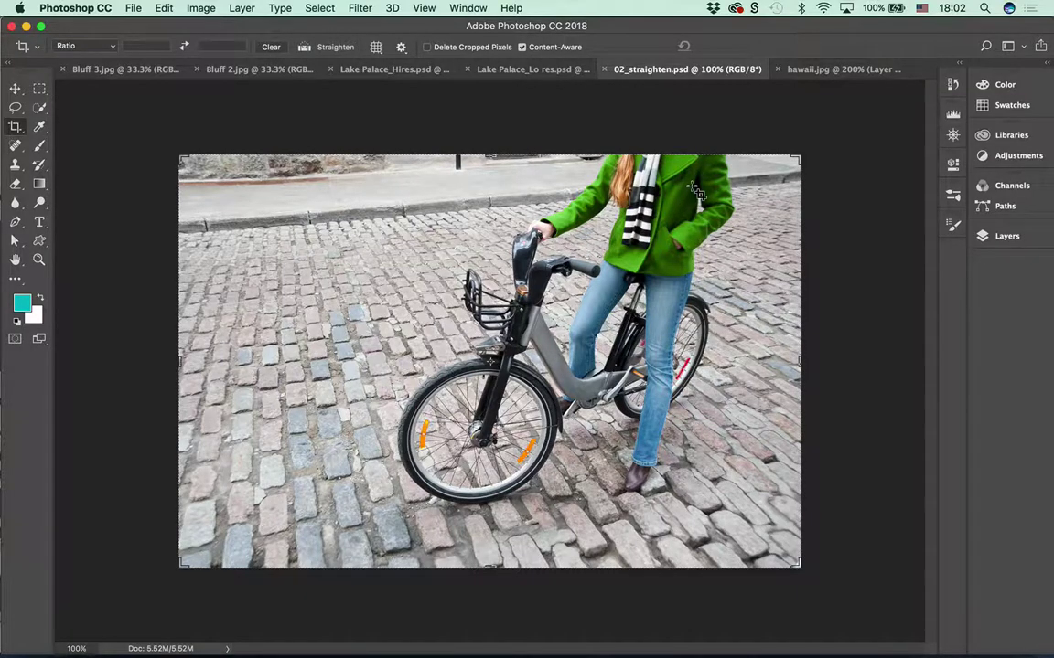
pyautogui.moveTo(180, 361); pyautogui.dragTo(231, 362)
pyautogui.moveTo(747, 363); pyautogui.dragTo(729, 358)
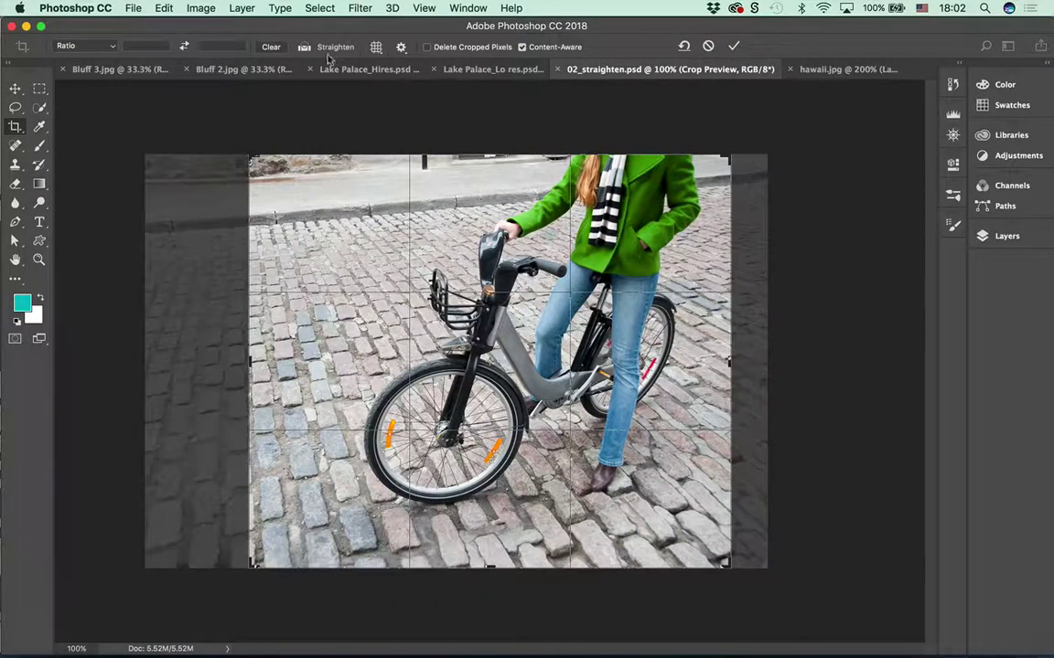
pyautogui.click(304, 47)
pyautogui.moveTo(235, 201); pyautogui.dragTo(537, 186)
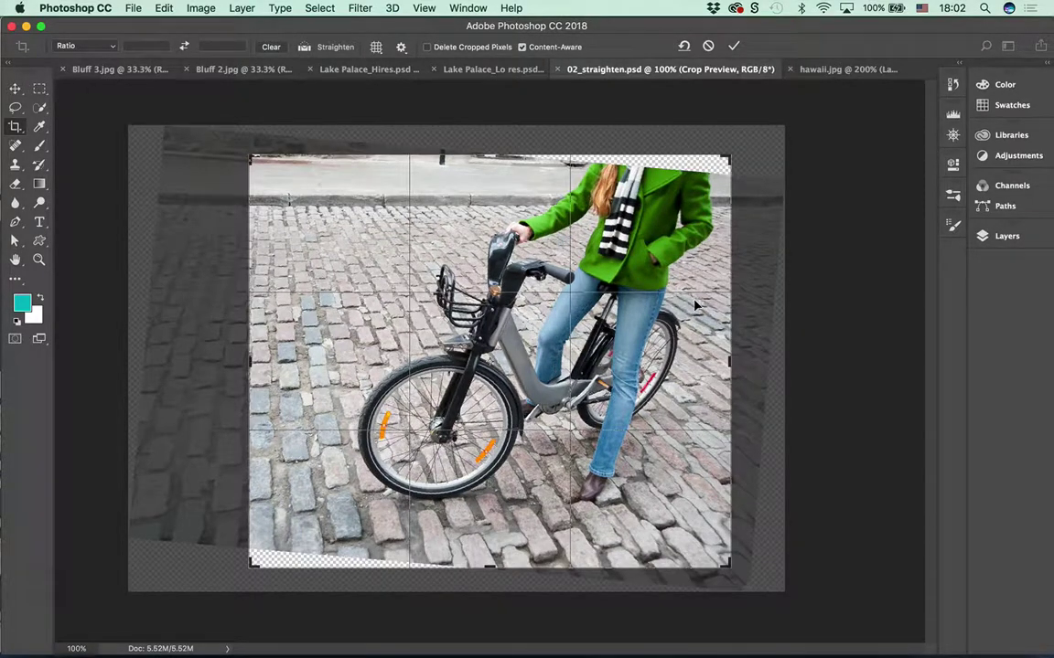
pyautogui.click(733, 46)
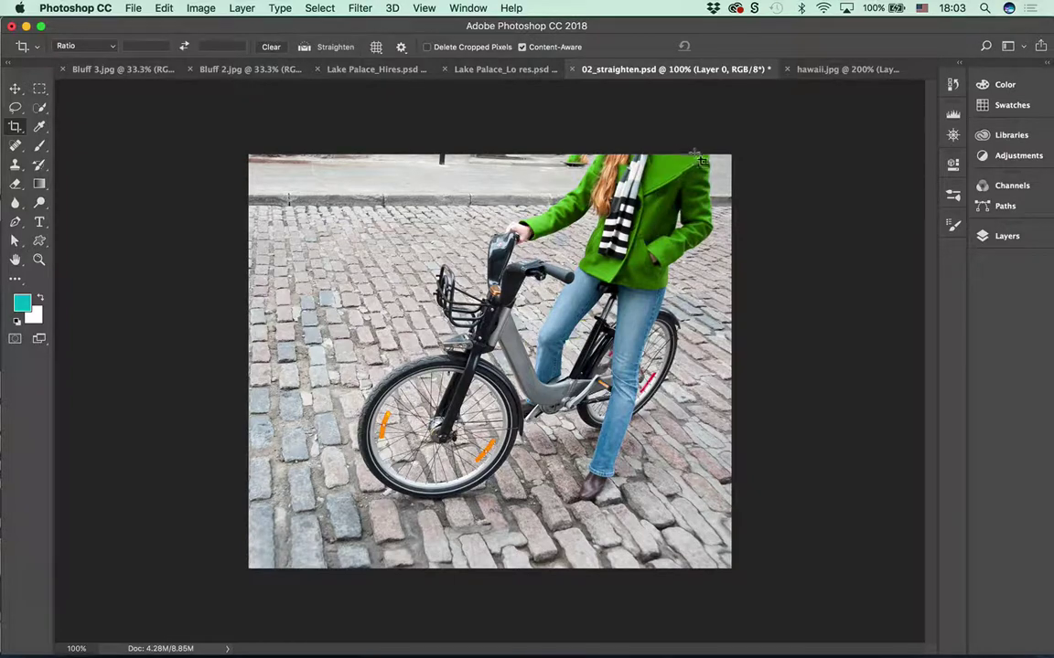
pyautogui.press('super+plus')
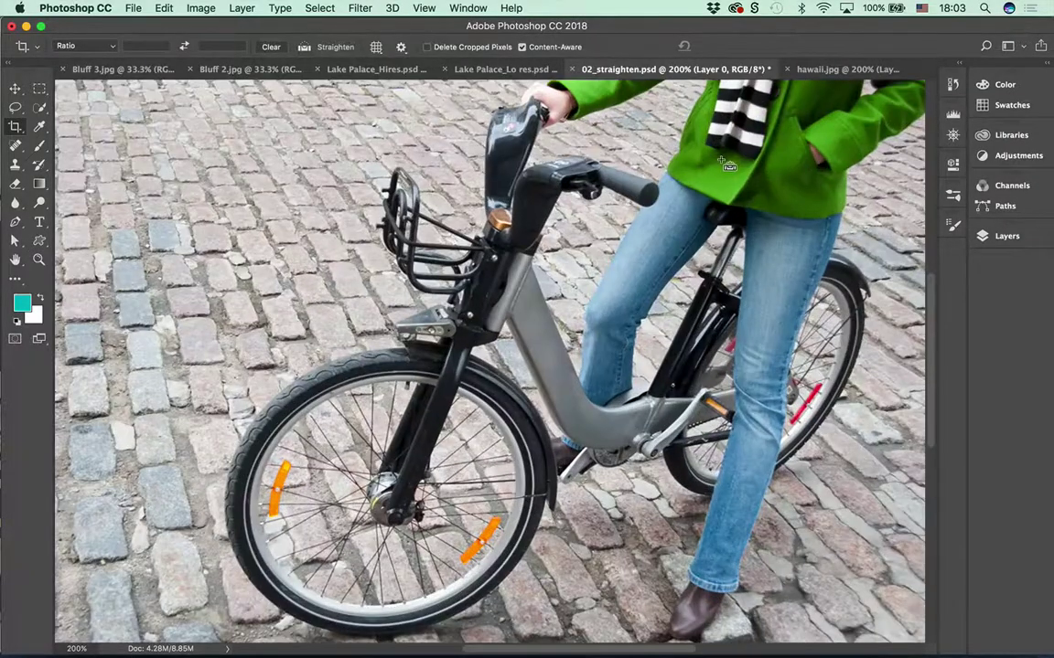
pyautogui.scroll(10, 662, 203)
pyautogui.hscroll(5, 662, 203)
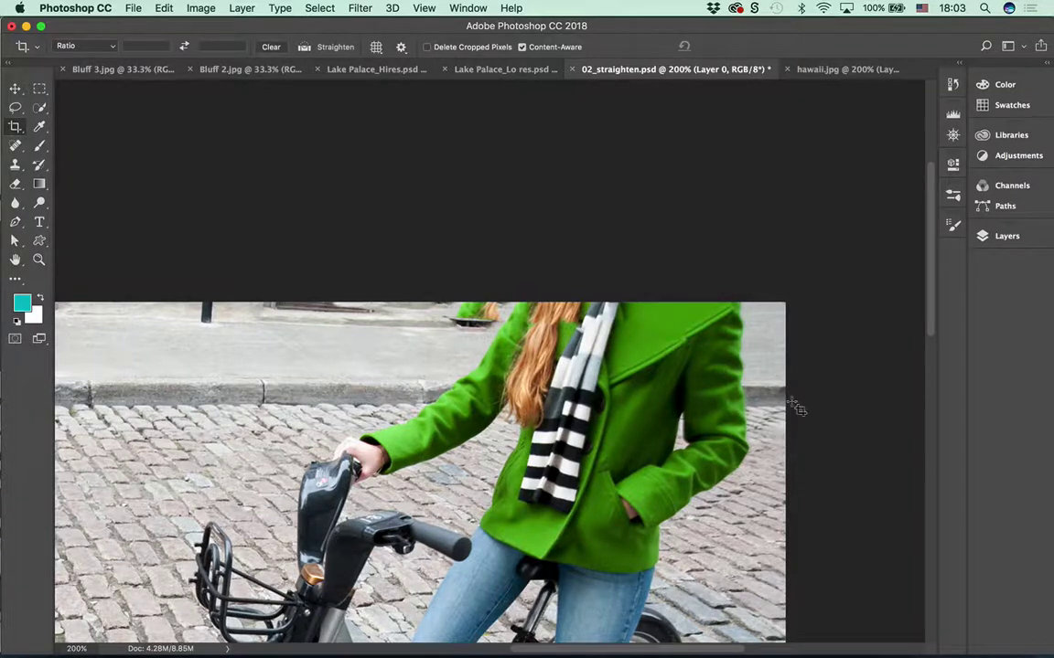
# - Crop Lake Palace_Hires.psd on all four sides tightly around the palace on the lake and apply it
pyautogui.click(485, 74)
pyautogui.click(416, 71)
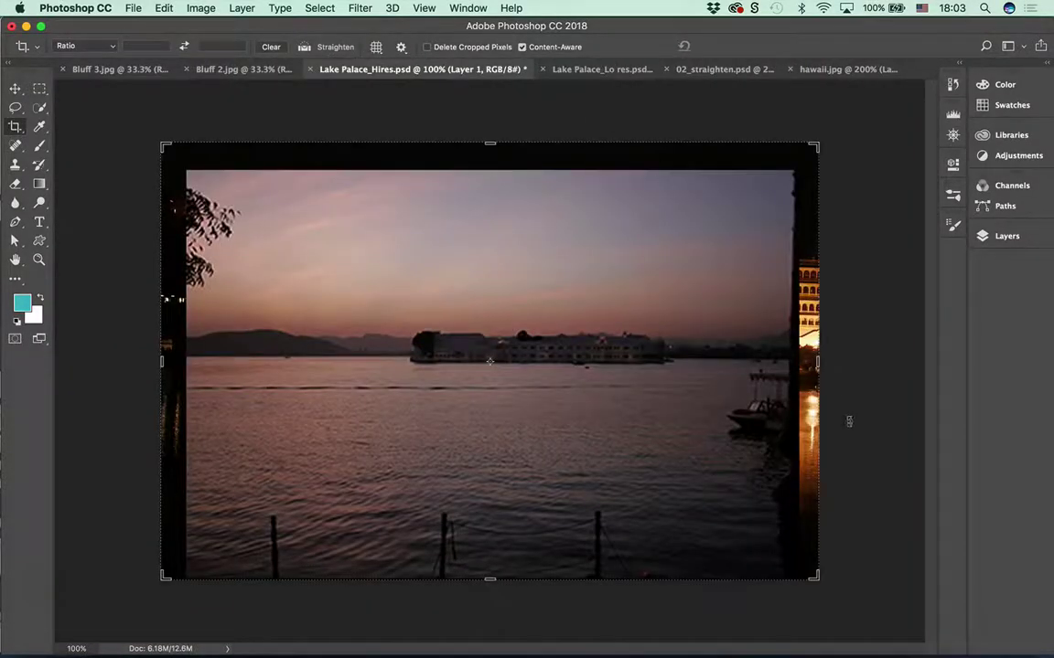
pyautogui.click(16, 89)
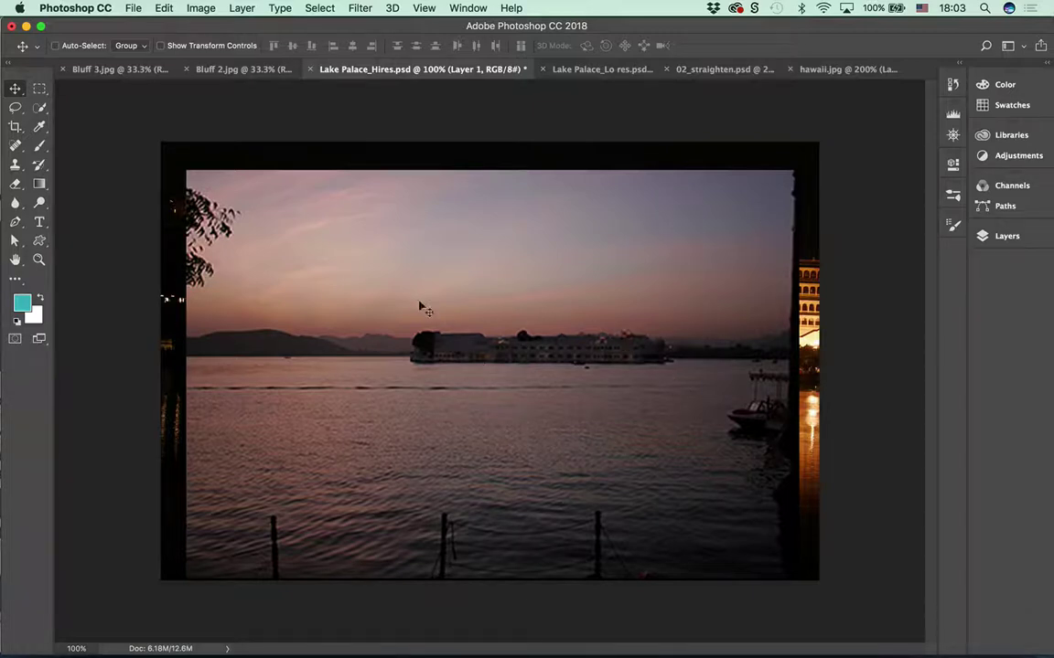
pyautogui.click(15, 126)
pyautogui.moveTo(489, 144); pyautogui.dragTo(489, 287)
pyautogui.moveTo(492, 501); pyautogui.dragTo(489, 413)
pyautogui.moveTo(816, 361); pyautogui.dragTo(748, 364)
pyautogui.moveTo(231, 361); pyautogui.dragTo(341, 362)
pyautogui.click(735, 45)
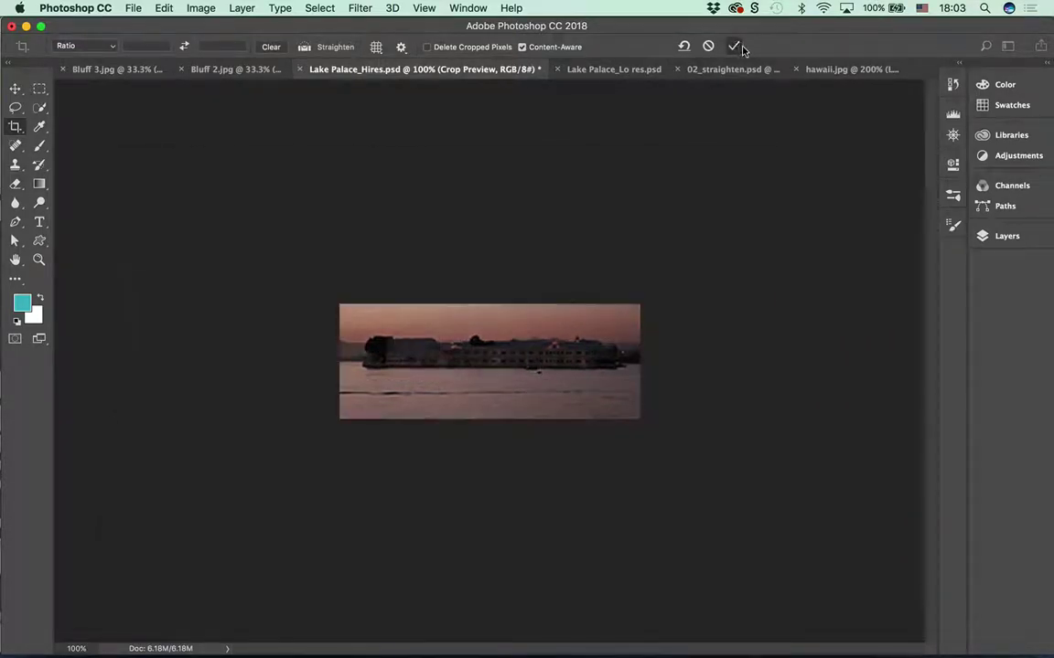
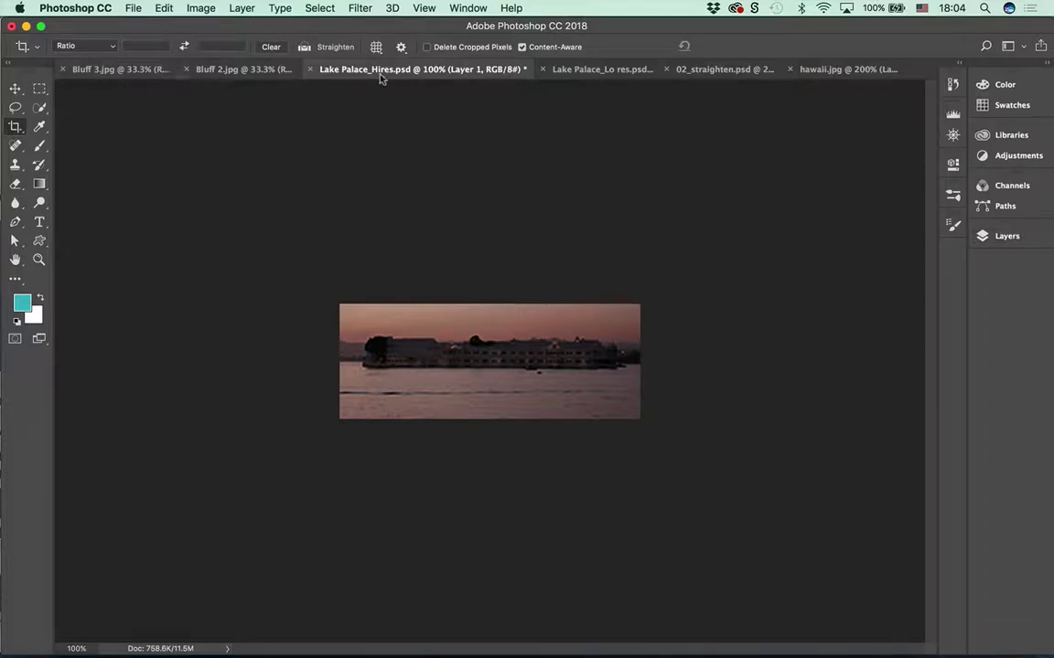
# - Close all open documents without saving their changes
pyautogui.rightClick(139, 72)
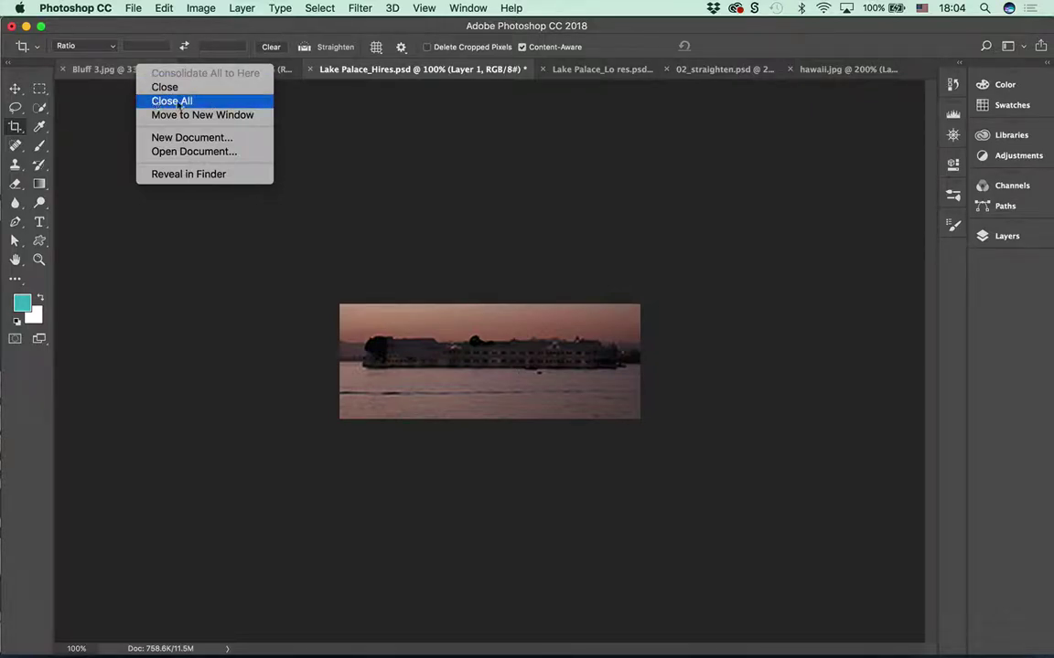
pyautogui.click(154, 102)
pyautogui.click(473, 240)
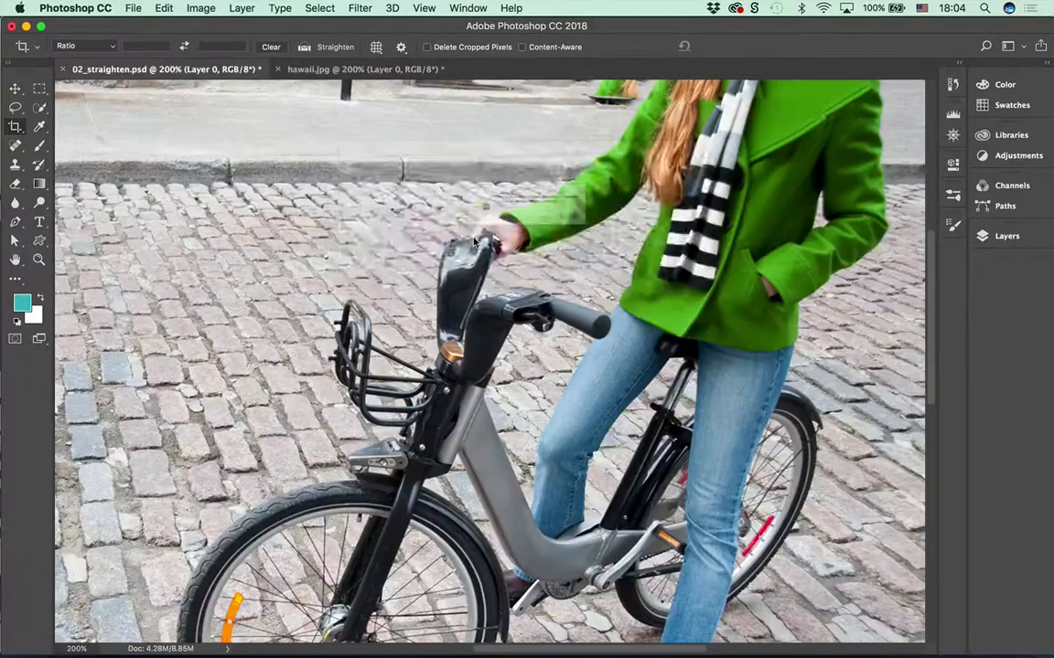
pyautogui.click(473, 240)
pyautogui.click(474, 240)
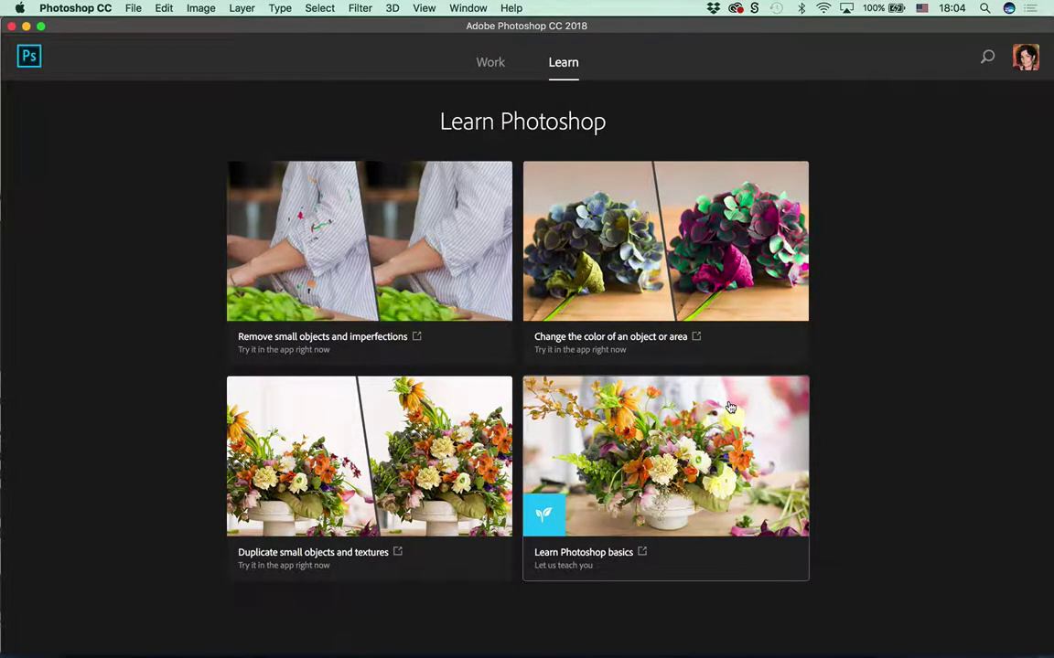
# - Open Content Aware.psd and lanmp posts.psd together from the Content Aware folder inside Training assets > Selections
pyautogui.click(133, 8)
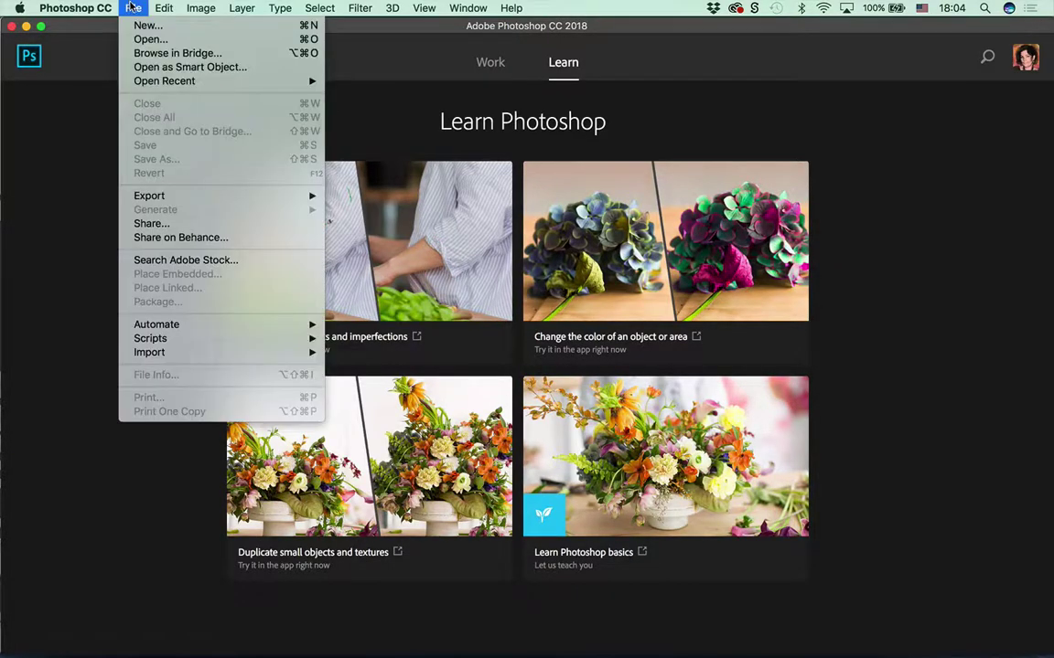
pyautogui.click(137, 38)
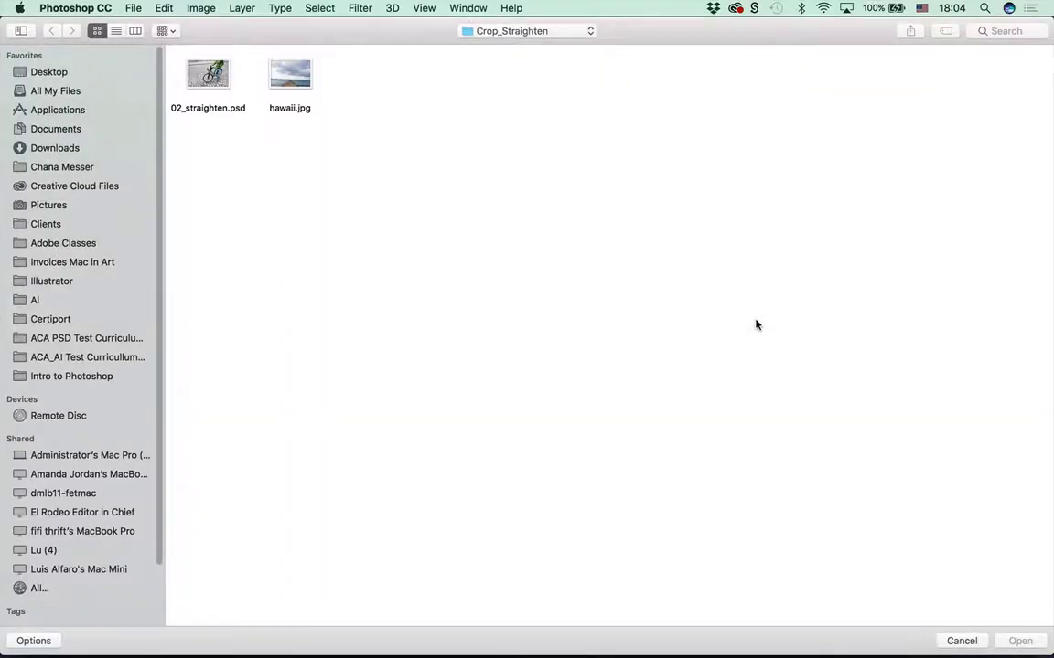
pyautogui.click(476, 30)
pyautogui.click(479, 46)
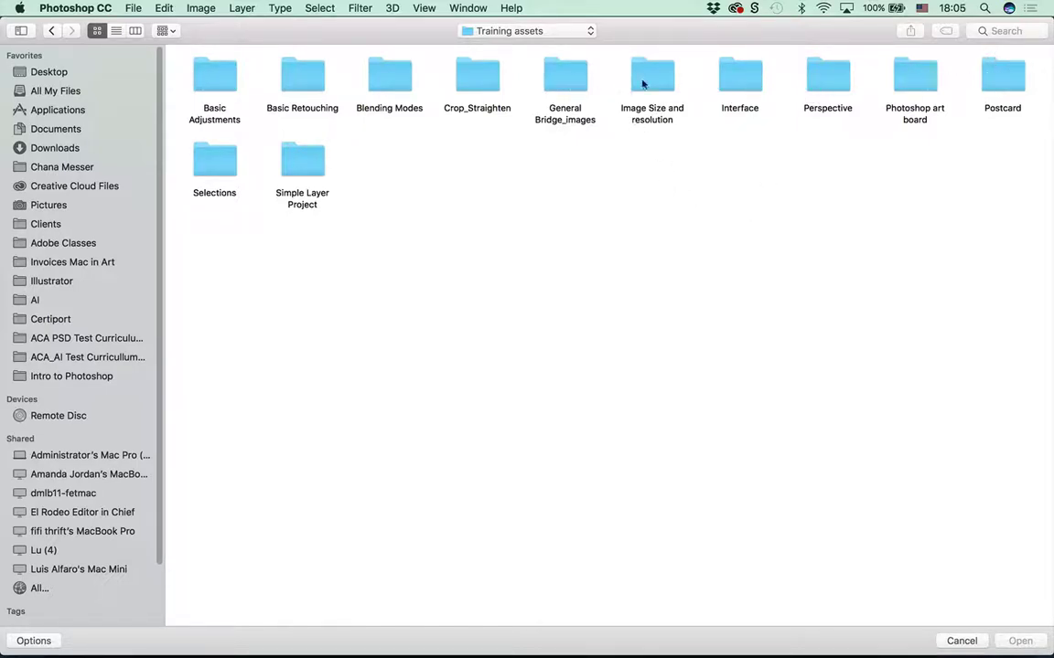
pyautogui.click(222, 163)
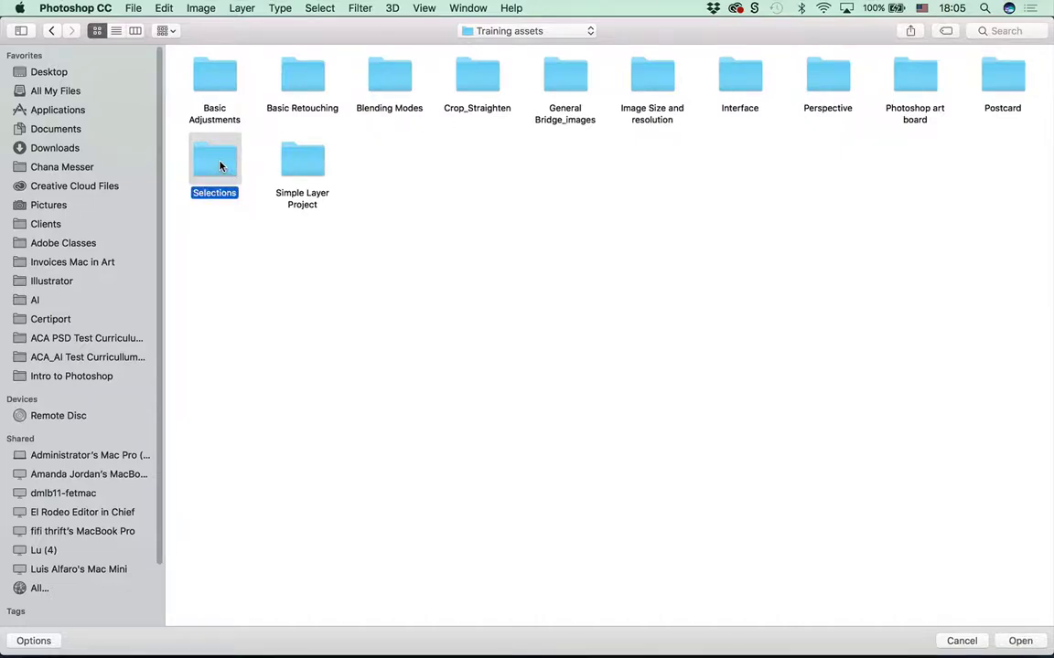
pyautogui.doubleClick(220, 166)
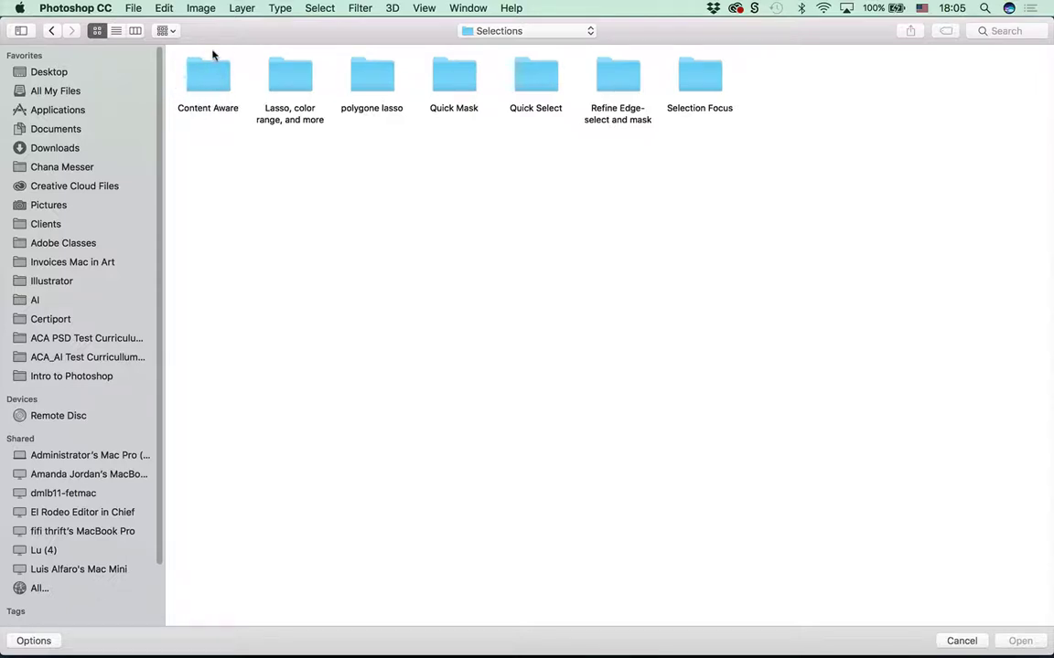
pyautogui.doubleClick(203, 77)
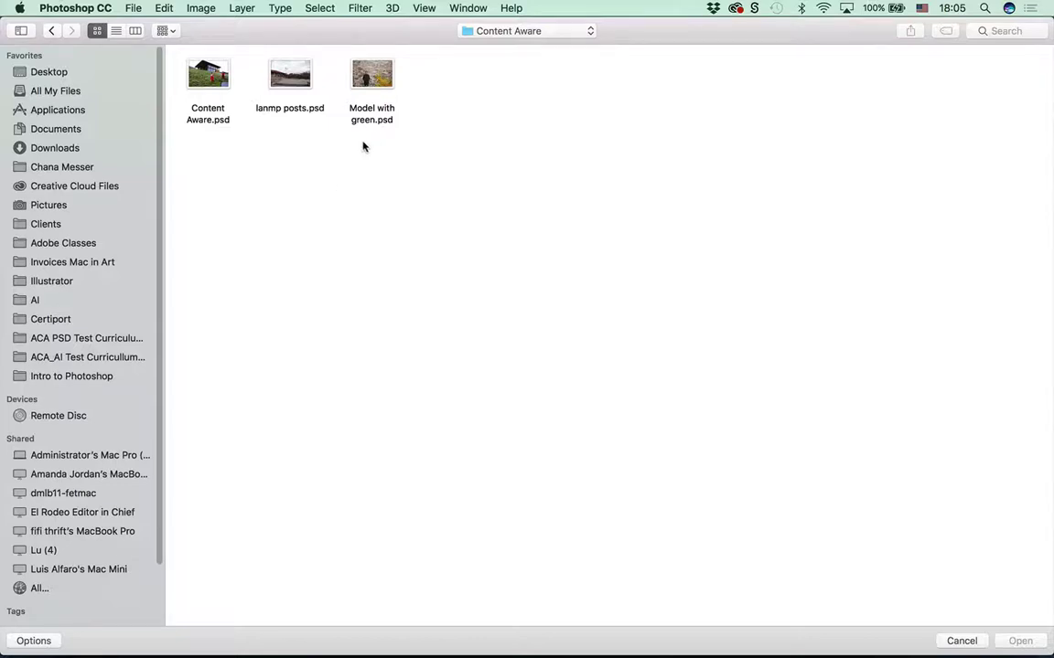
pyautogui.click(224, 85)
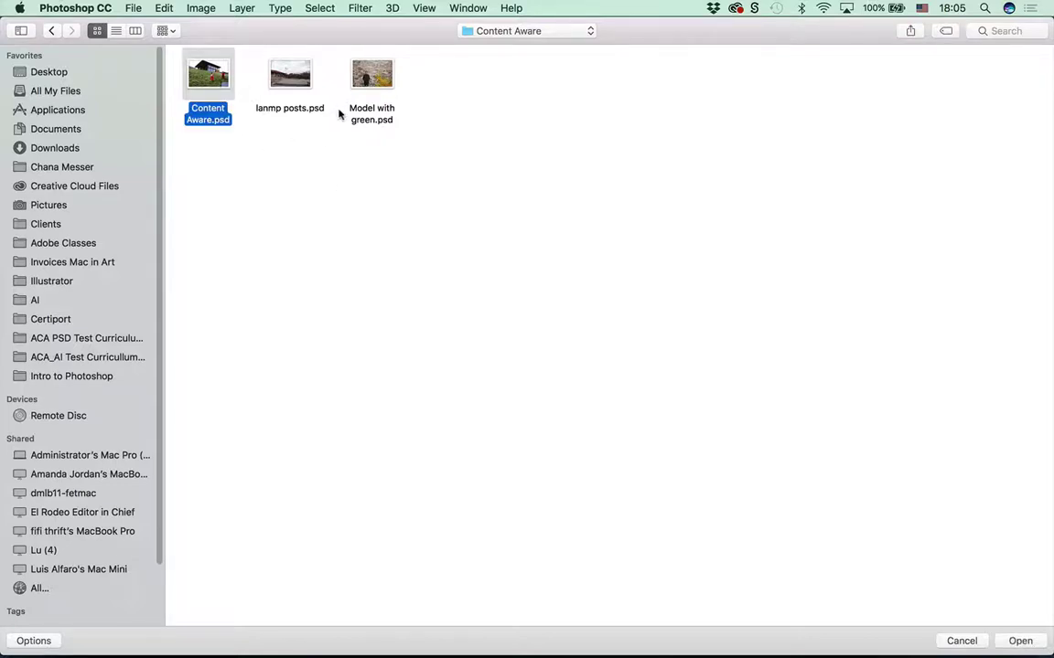
pyautogui.keyDown('super'); pyautogui.click(271, 73); pyautogui.keyUp('super')
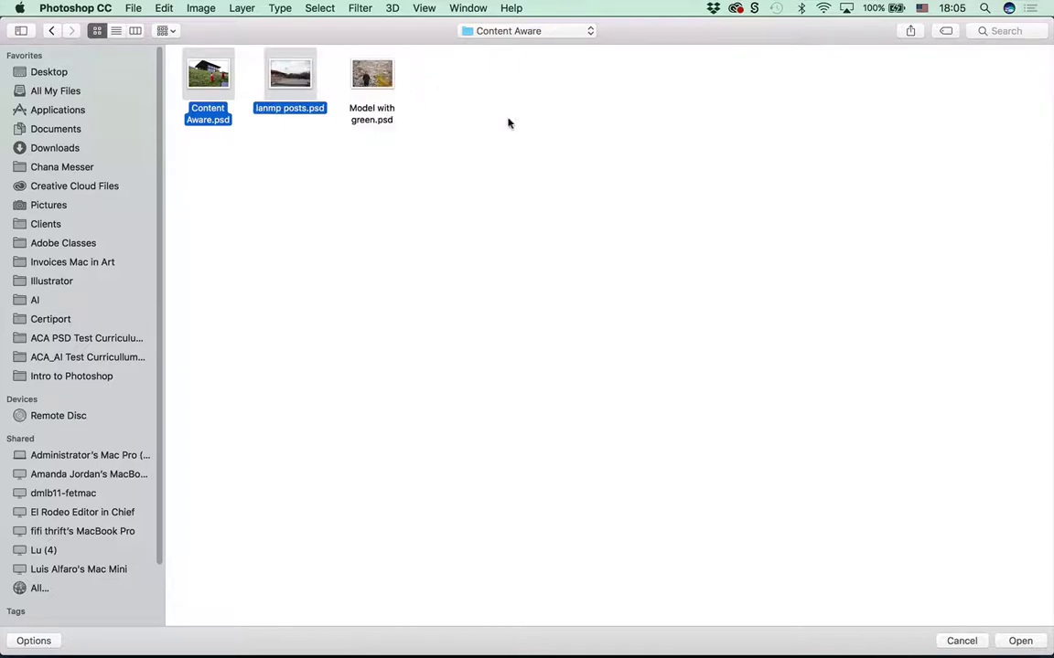
pyautogui.click(1019, 640)
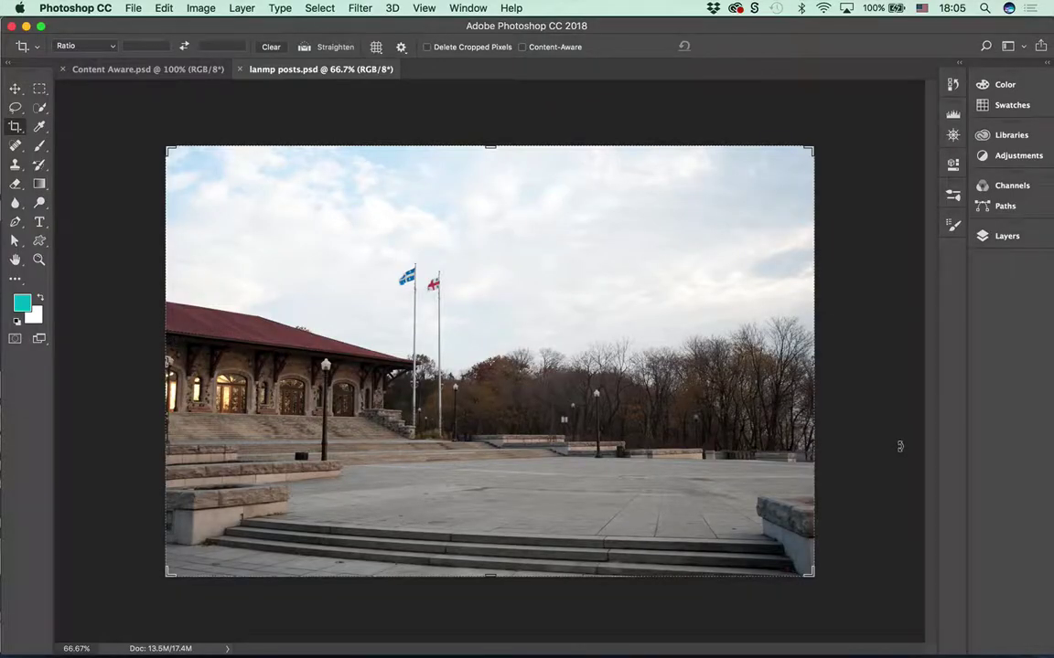
# - Switch to the Move tool, then expand the Layers panel, float it over the canvas and make it taller
pyautogui.click(17, 88)
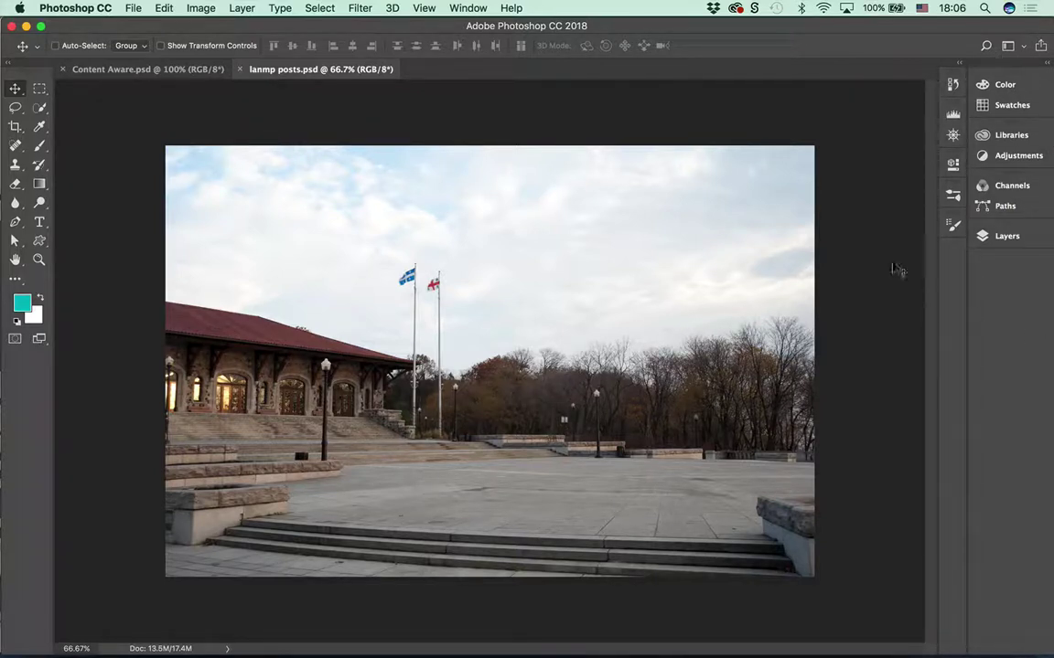
pyautogui.click(990, 237)
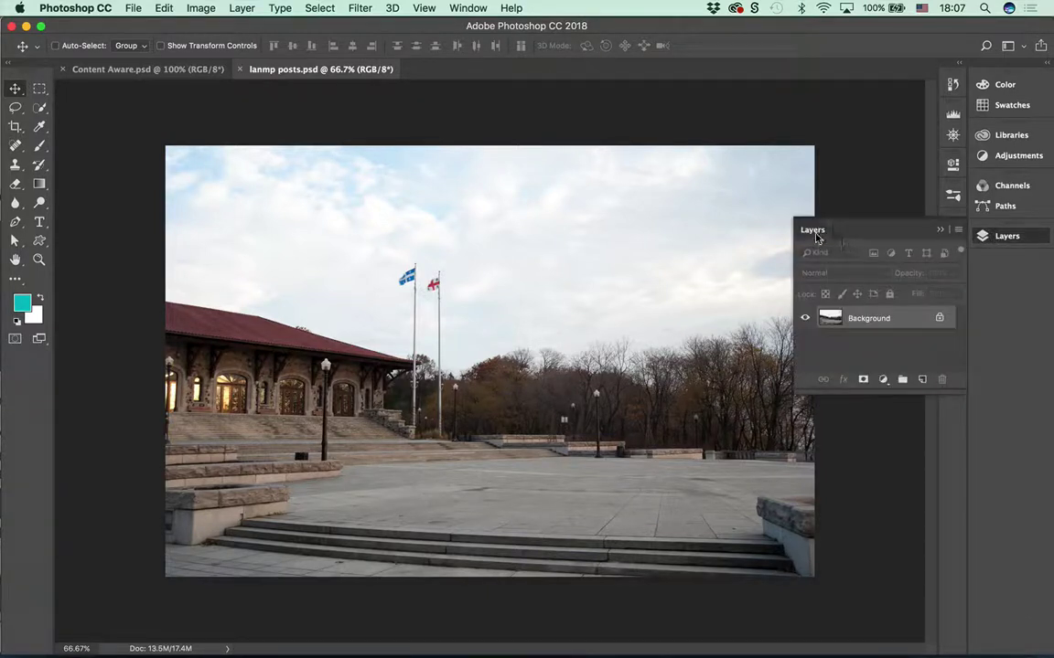
pyautogui.moveTo(815, 231); pyautogui.dragTo(767, 103)
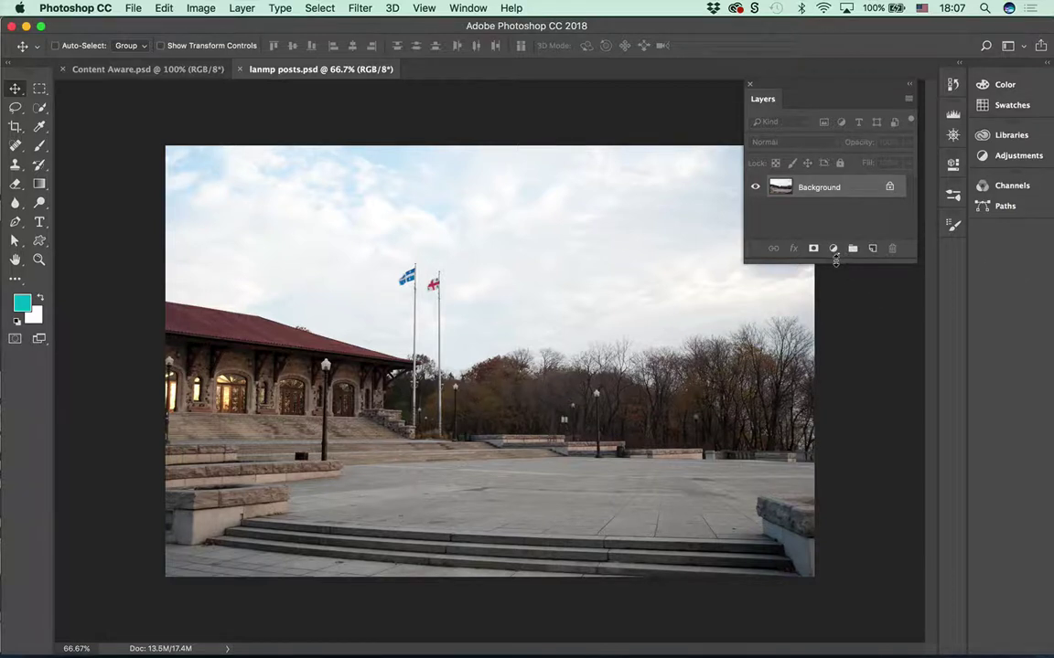
pyautogui.moveTo(838, 259); pyautogui.dragTo(838, 358)
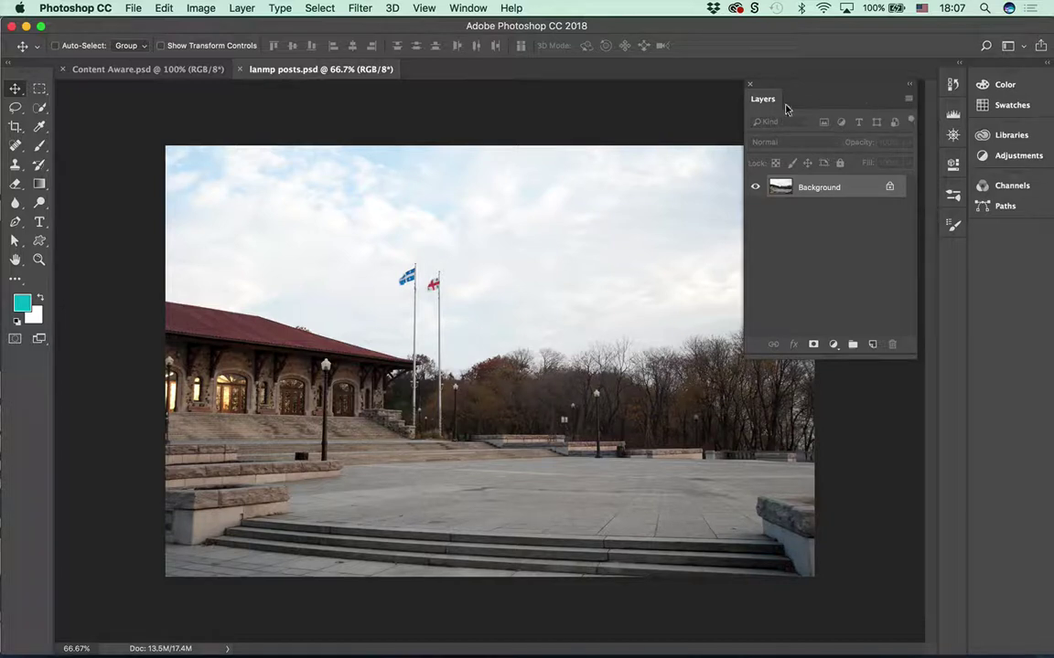
# - Duplicate the Background layer of lanmp posts.psd as a layer named Retocuhed
pyautogui.click(909, 100)
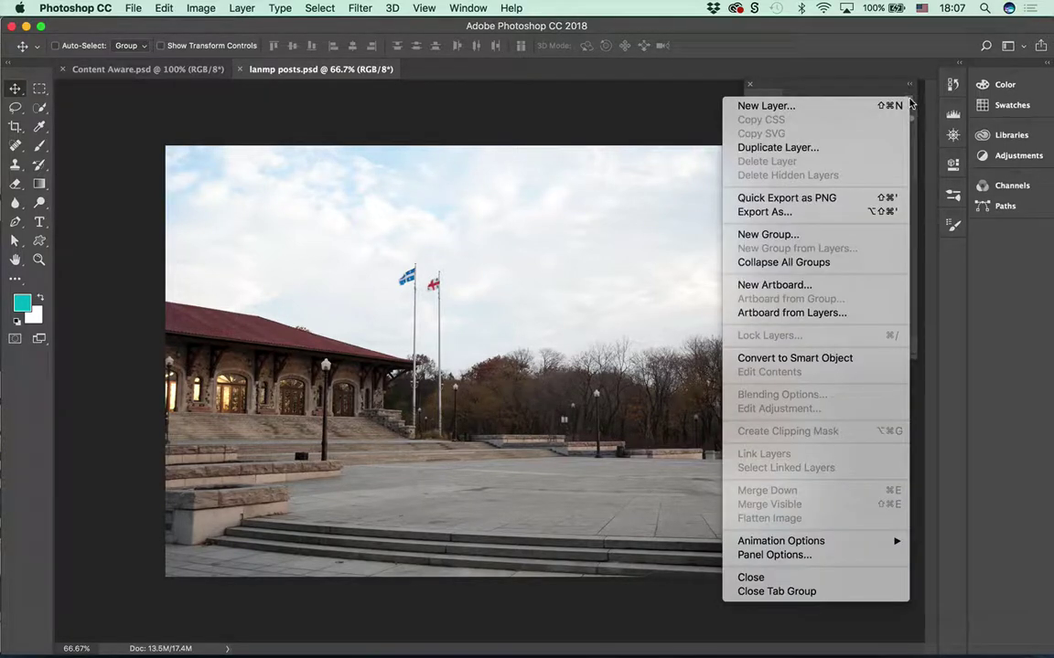
pyautogui.click(907, 100)
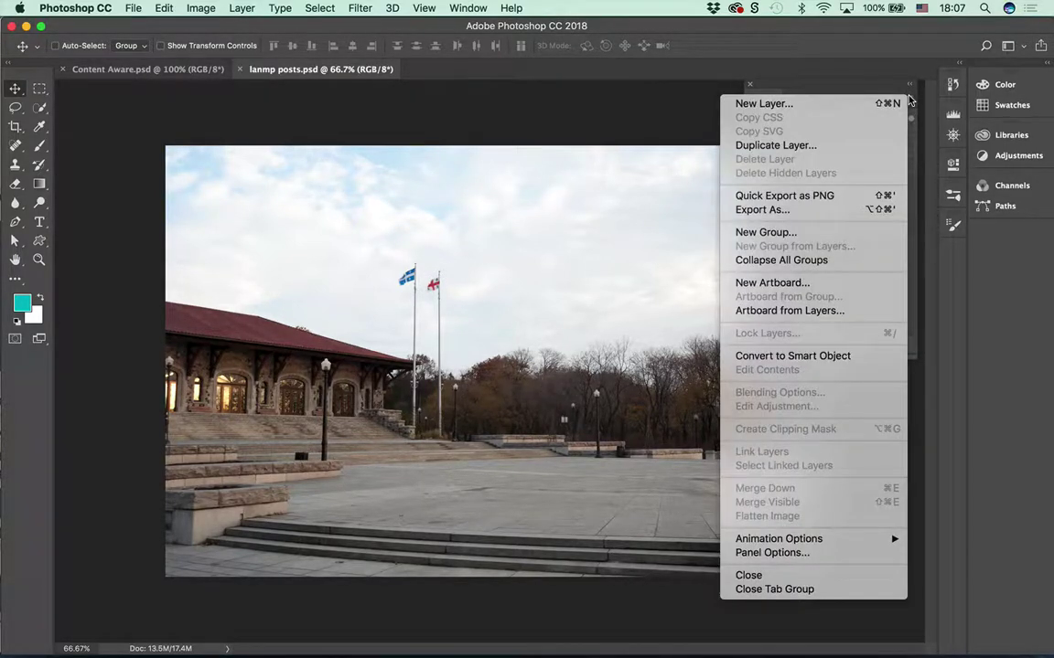
pyautogui.click(850, 147)
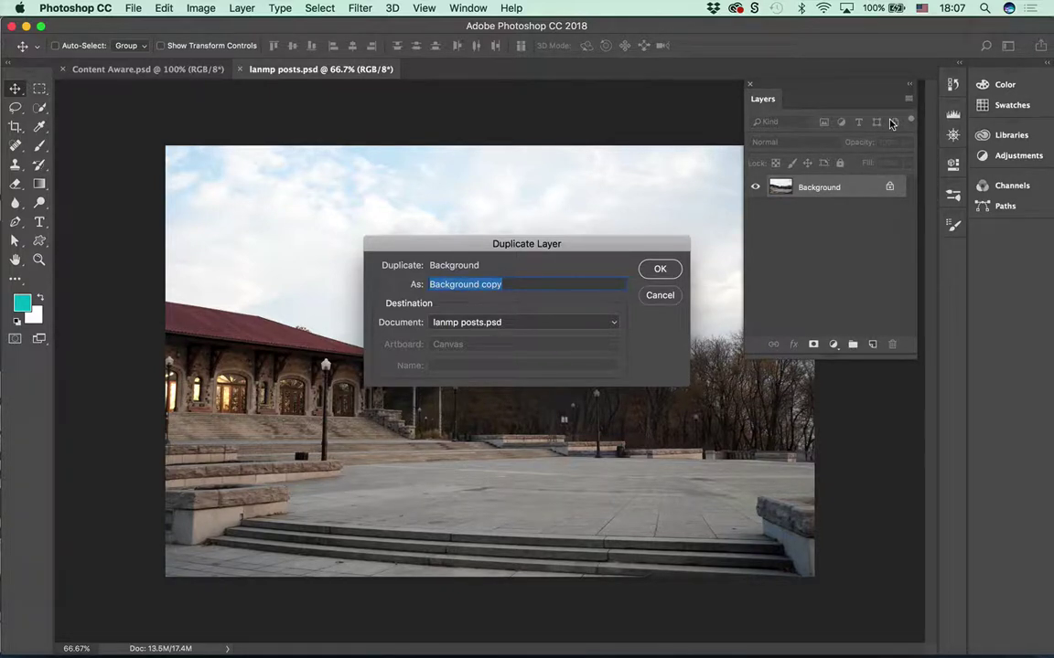
pyautogui.write('Retouch')
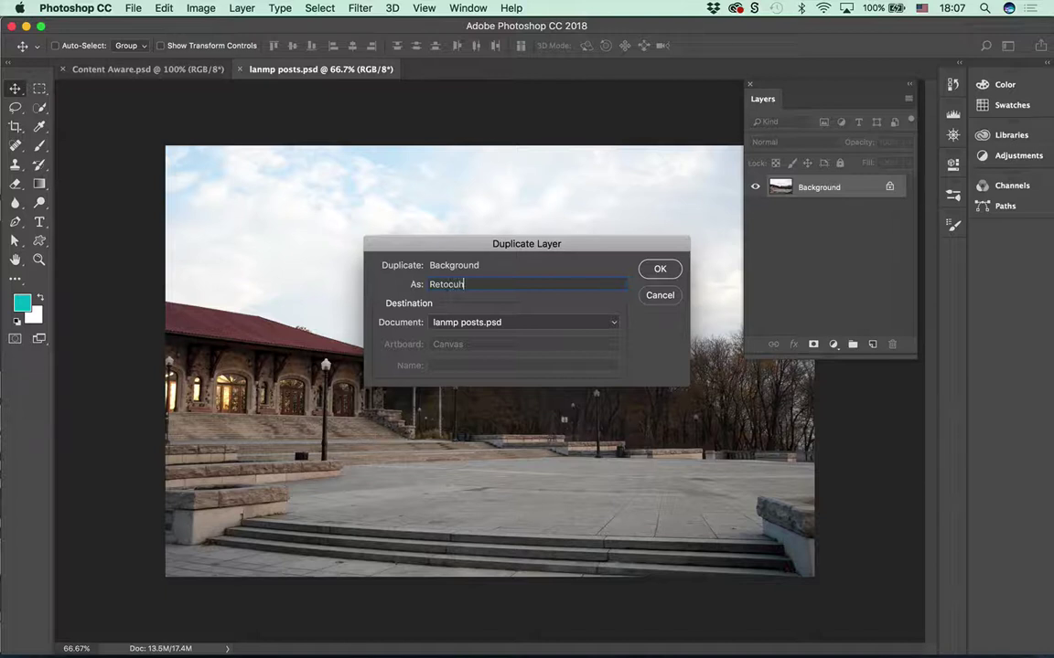
pyautogui.write('ed')
pyautogui.click(660, 268)
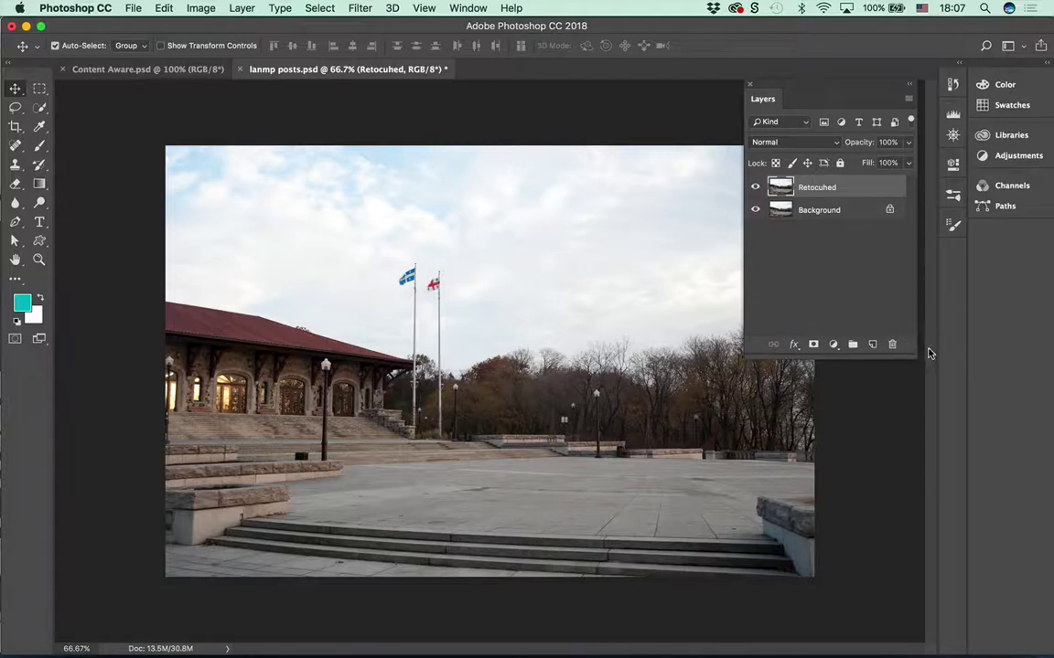
# - View lanmp posts.psd at 100% and examine the lamp posts in front of the trees
pyautogui.press('super+1')
pyautogui.scroll(-5, 465, 351)
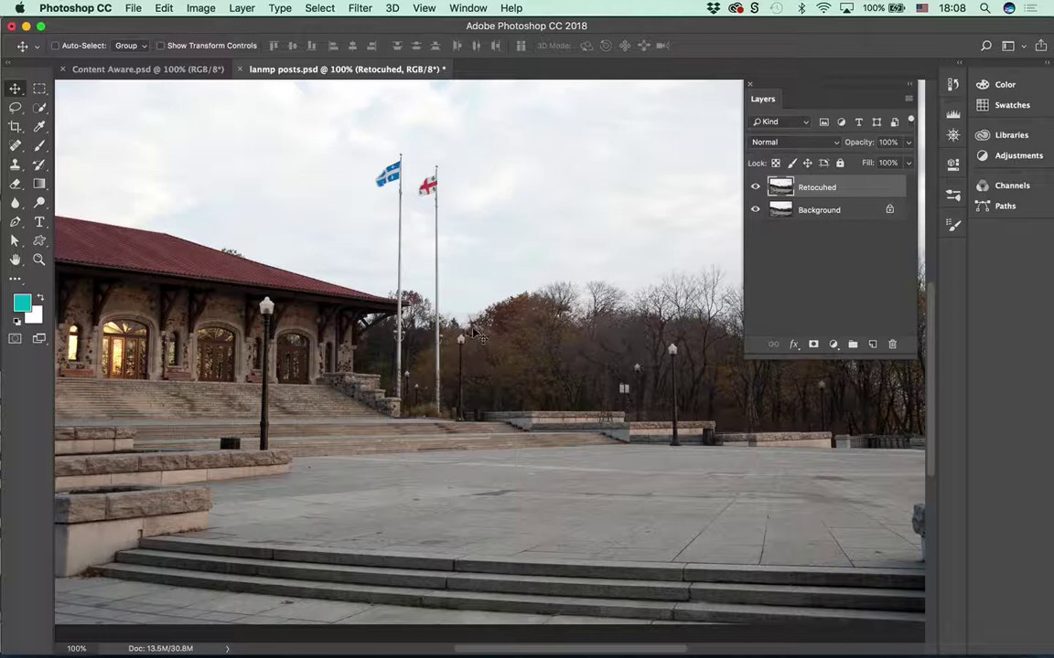
pyautogui.hscroll(2, 502, 367)
pyautogui.hscroll(4, 502, 367)
pyautogui.scroll(-3, 502, 367)
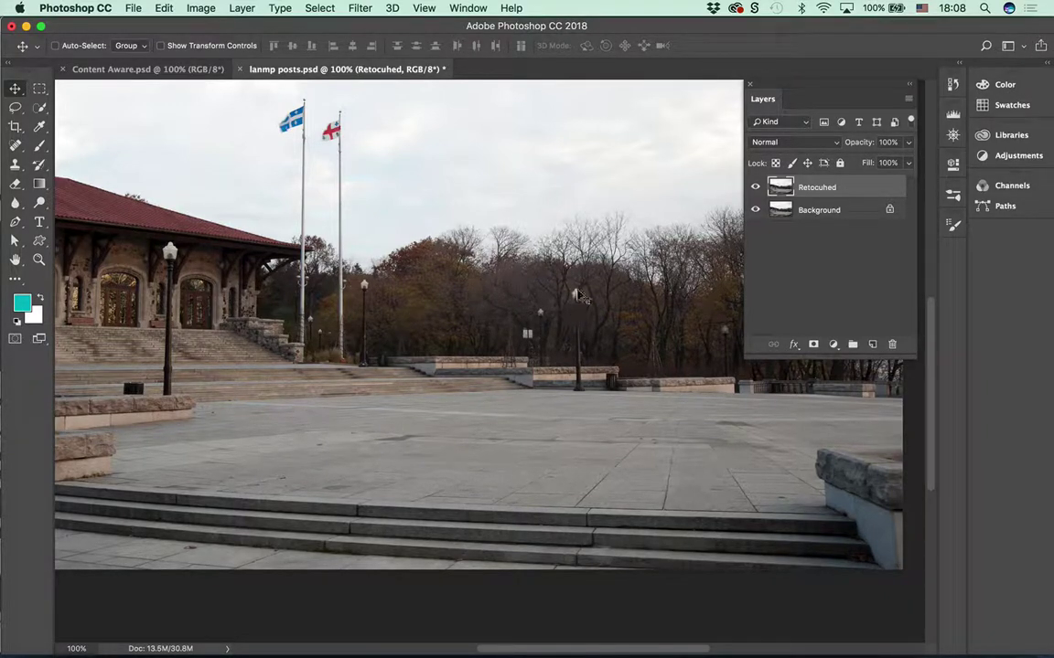
pyautogui.hscroll(5, 585, 329)
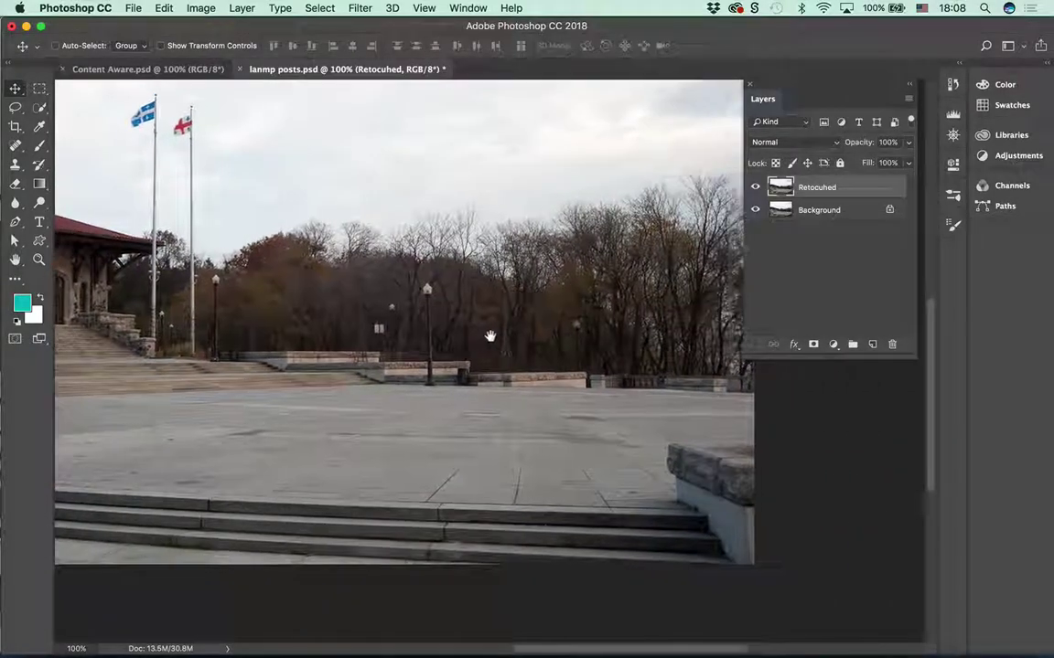
pyautogui.hscroll(-8, 573, 336)
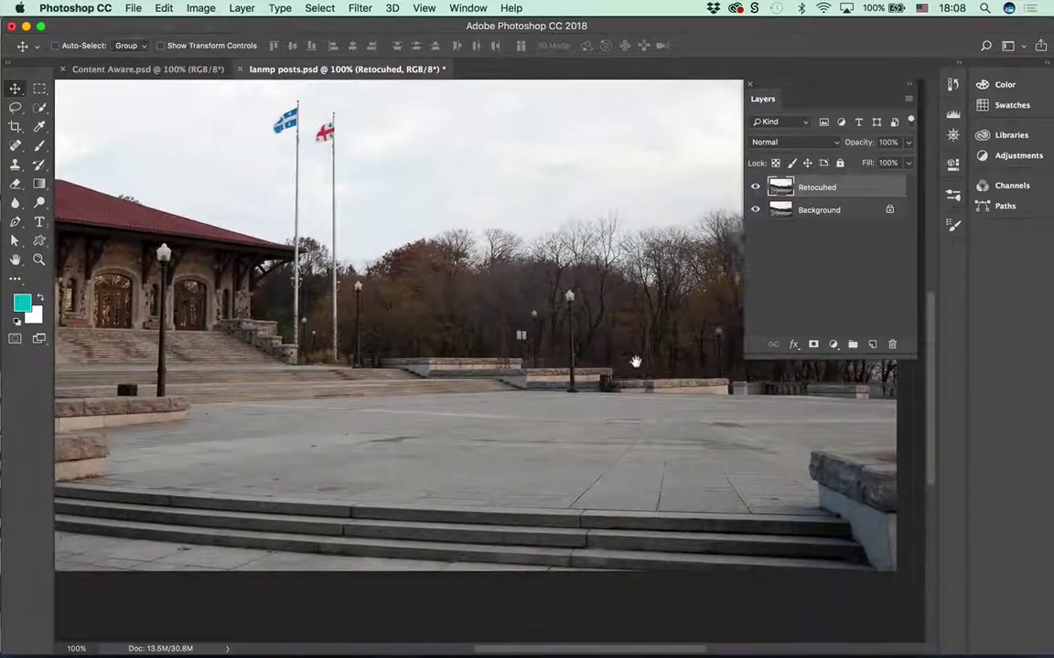
# - Outline the dark stain in the middle of the plaza pavement with a freehand Lasso selection
pyautogui.hscroll(1, 664, 372)
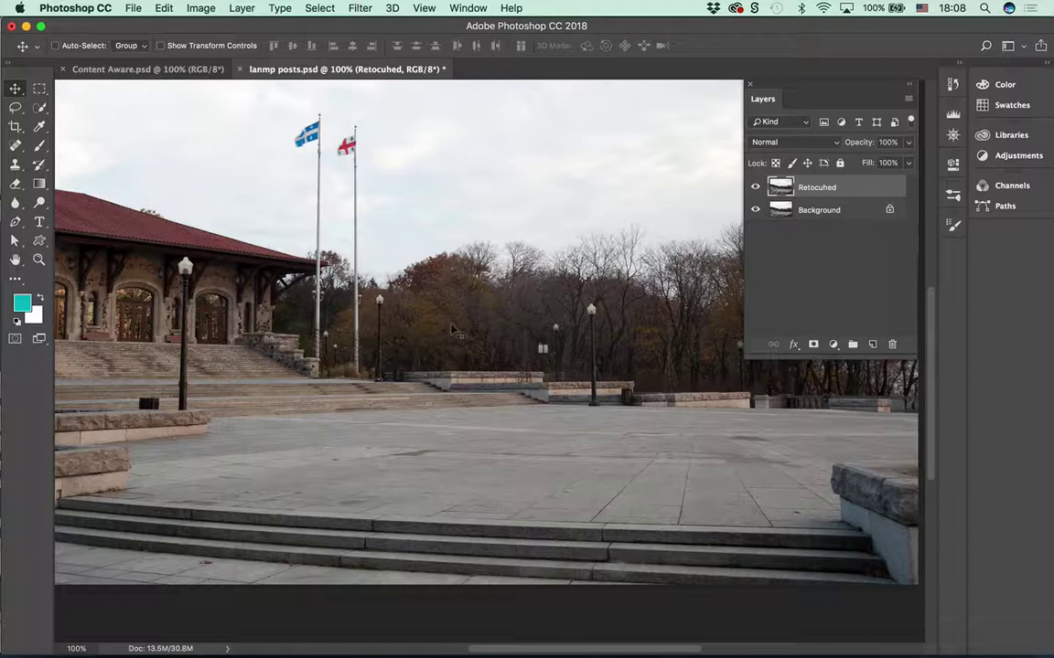
pyautogui.click(15, 107)
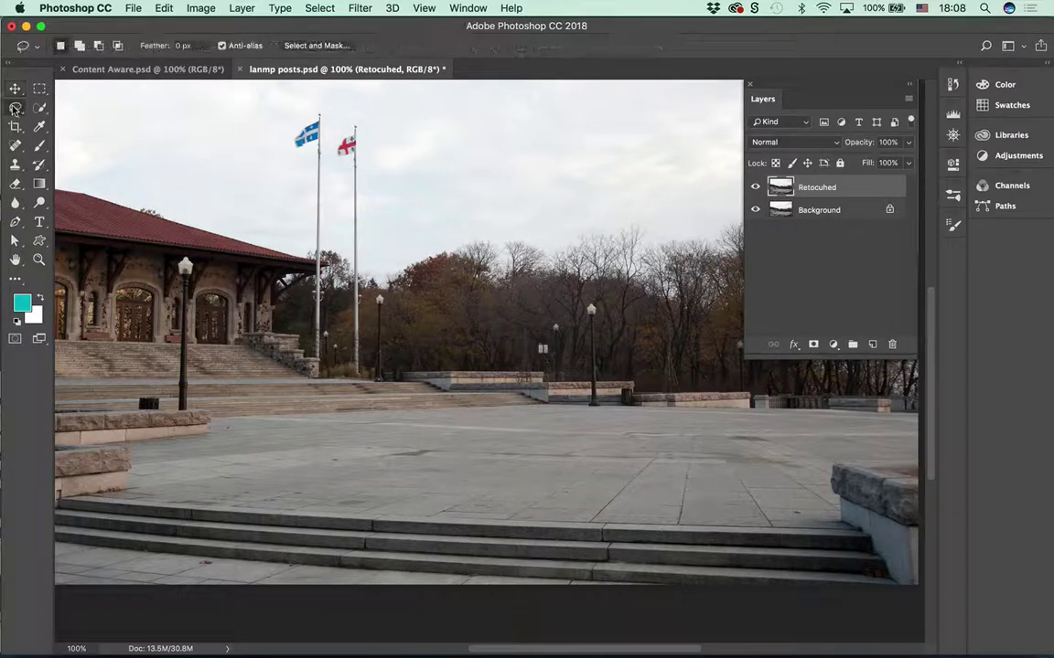
pyautogui.click(57, 107)
pyautogui.moveTo(429, 456)
pyautogui.mouseDown()
pyautogui.moveTo(391, 465)
pyautogui.moveTo(381, 454)
pyautogui.moveTo(443, 448)
pyautogui.mouseUp()
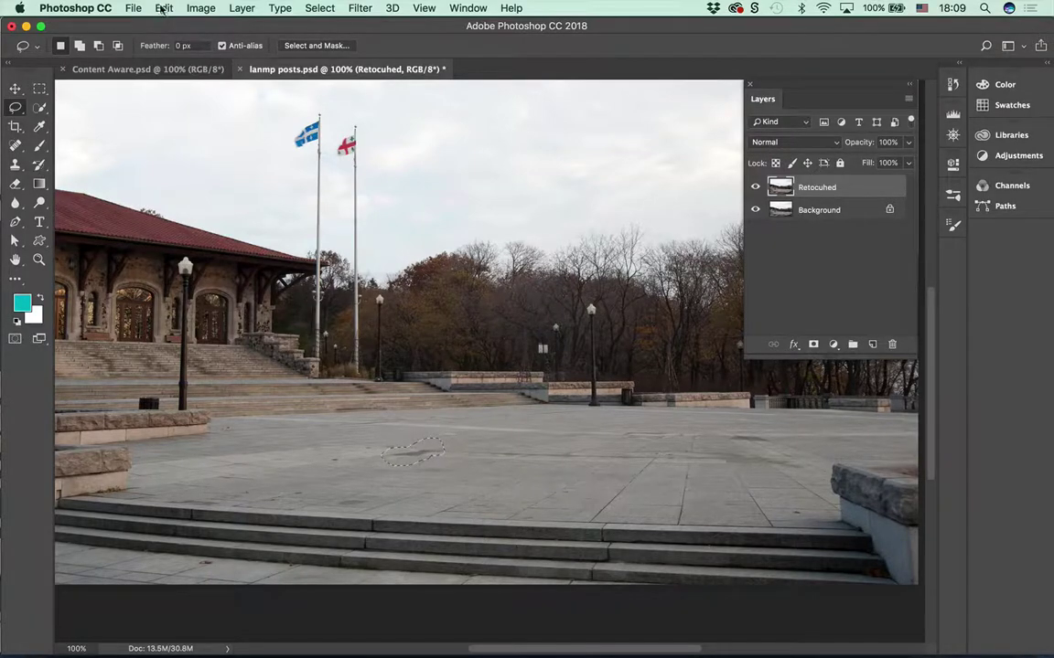
# - Fill the selected pavement stain using Content-Aware contents with Color Adaptation, Normal mode and 100% opacity, and deselect
pyautogui.click(162, 7)
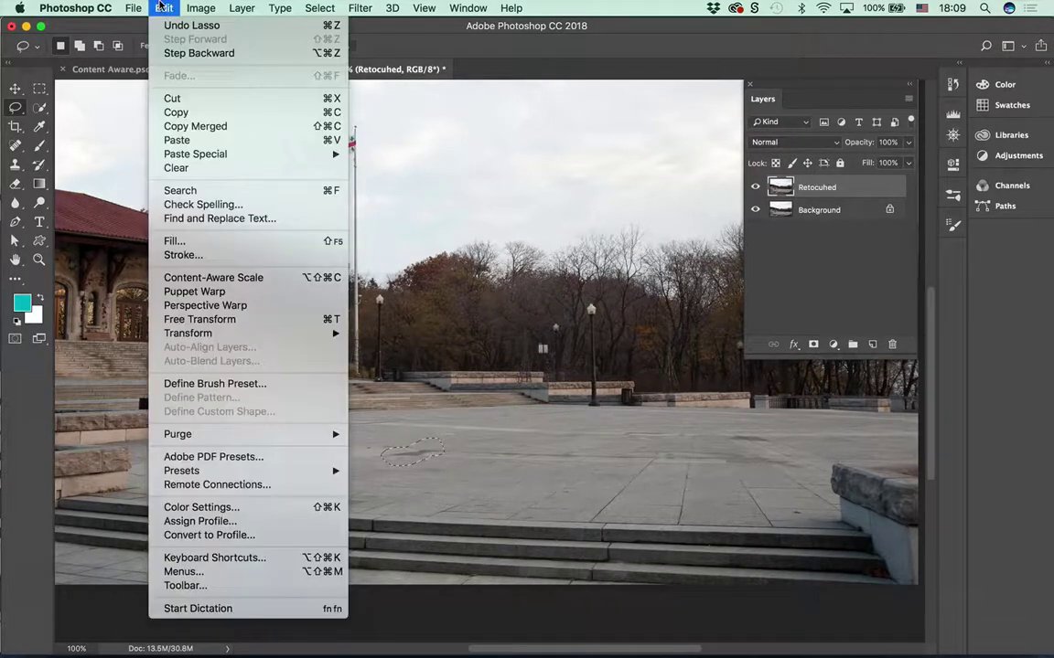
pyautogui.click(181, 245)
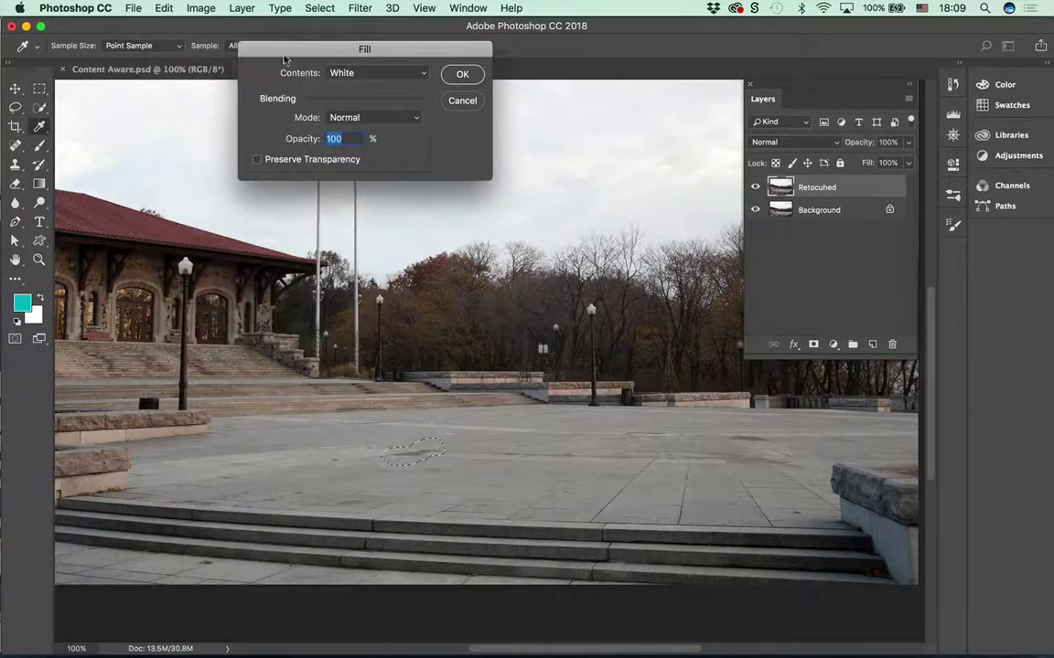
pyautogui.moveTo(308, 53); pyautogui.dragTo(539, 67)
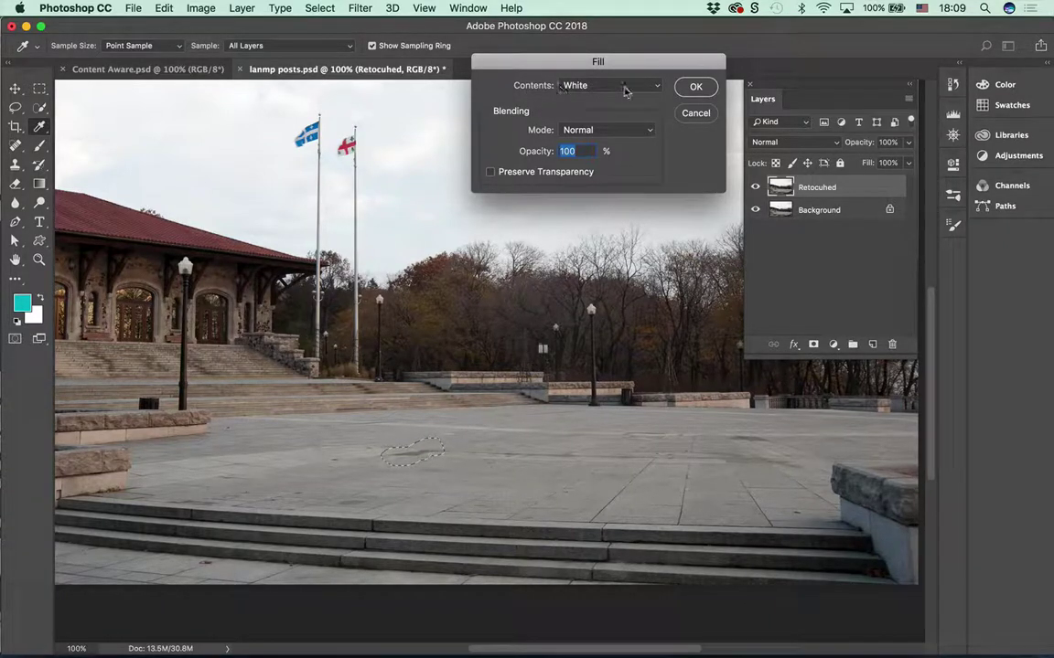
pyautogui.click(656, 86)
pyautogui.click(594, 84)
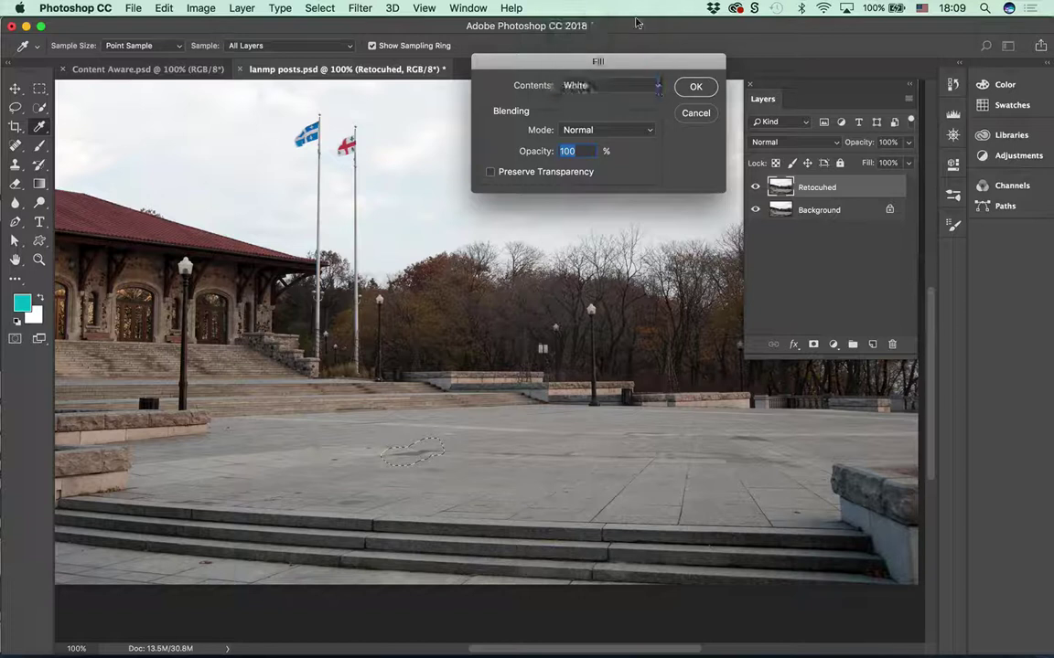
pyautogui.click(659, 85)
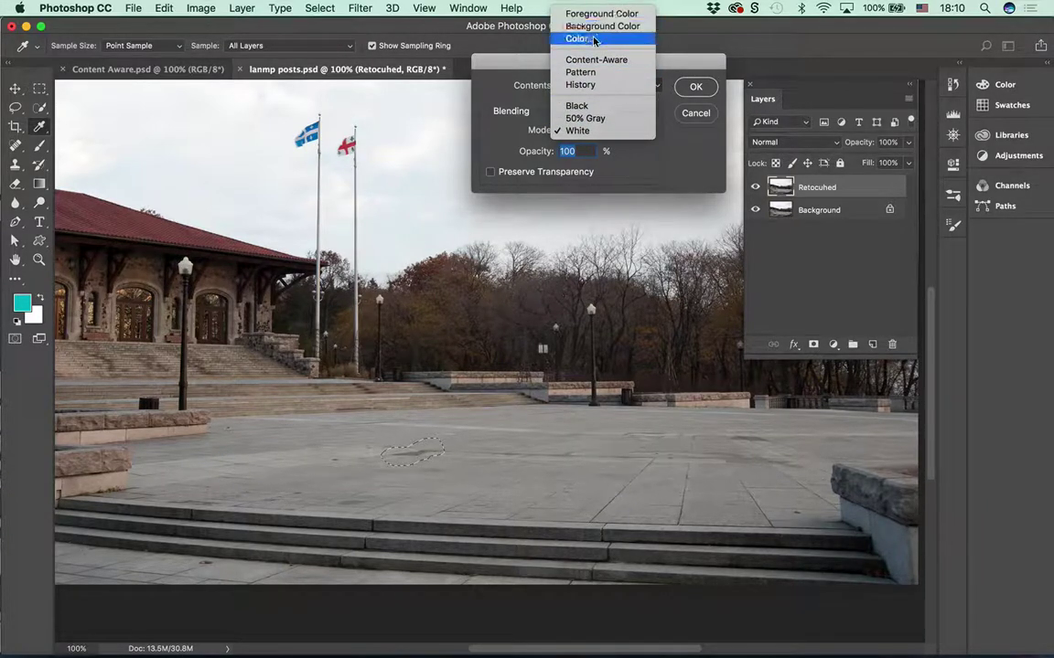
pyautogui.click(596, 61)
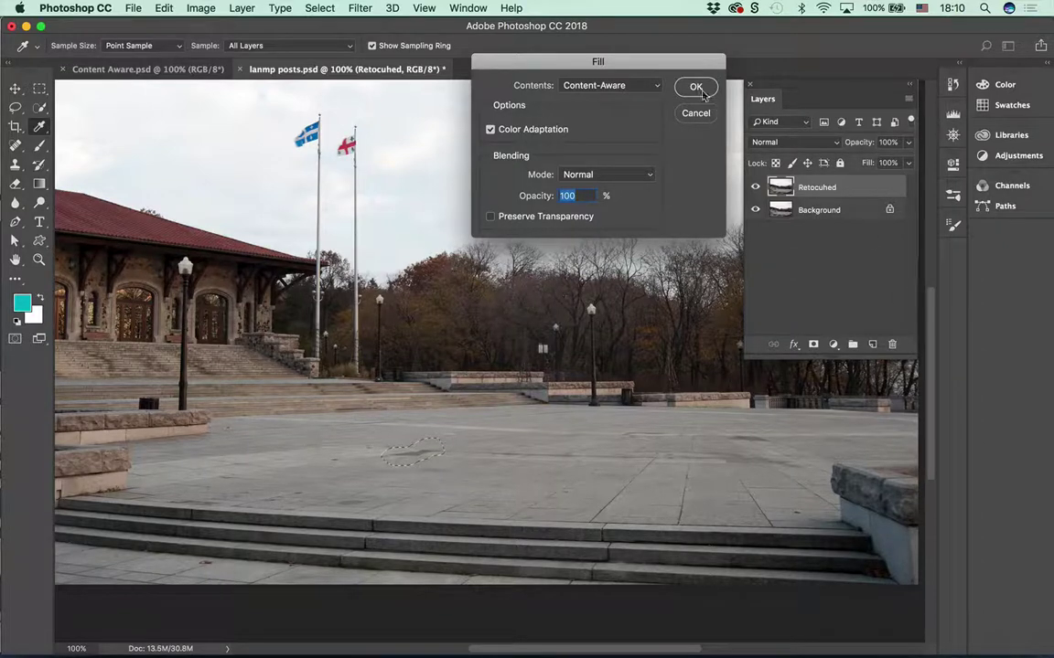
pyautogui.click(695, 88)
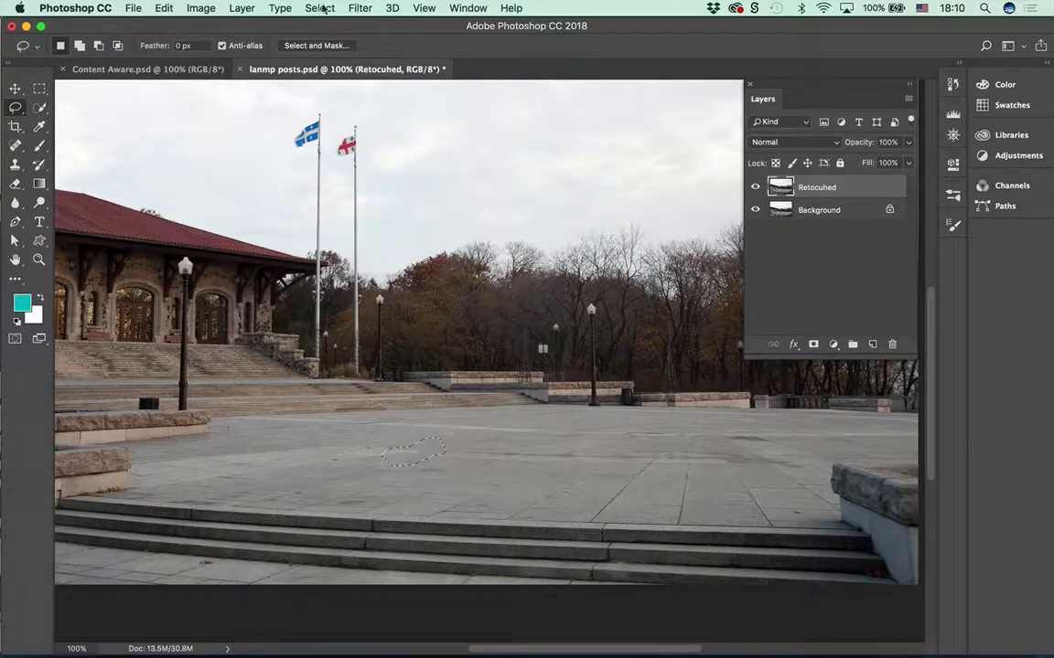
pyautogui.click(319, 8)
pyautogui.click(334, 40)
# - Lasso the upper part of the lamp post standing before the trees, replace it with a Content-Aware fill, and deselect
pyautogui.moveTo(598, 381)
pyautogui.mouseDown()
pyautogui.moveTo(585, 297)
pyautogui.moveTo(608, 318)
pyautogui.moveTo(598, 380)
pyautogui.mouseUp()
pyautogui.click(152, 8)
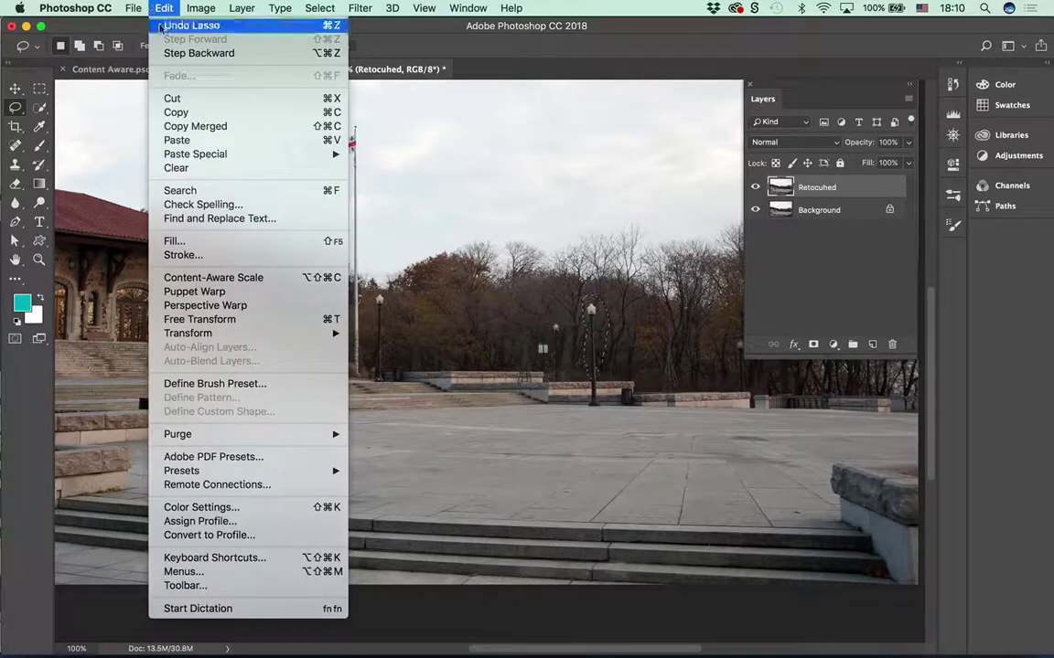
pyautogui.click(172, 240)
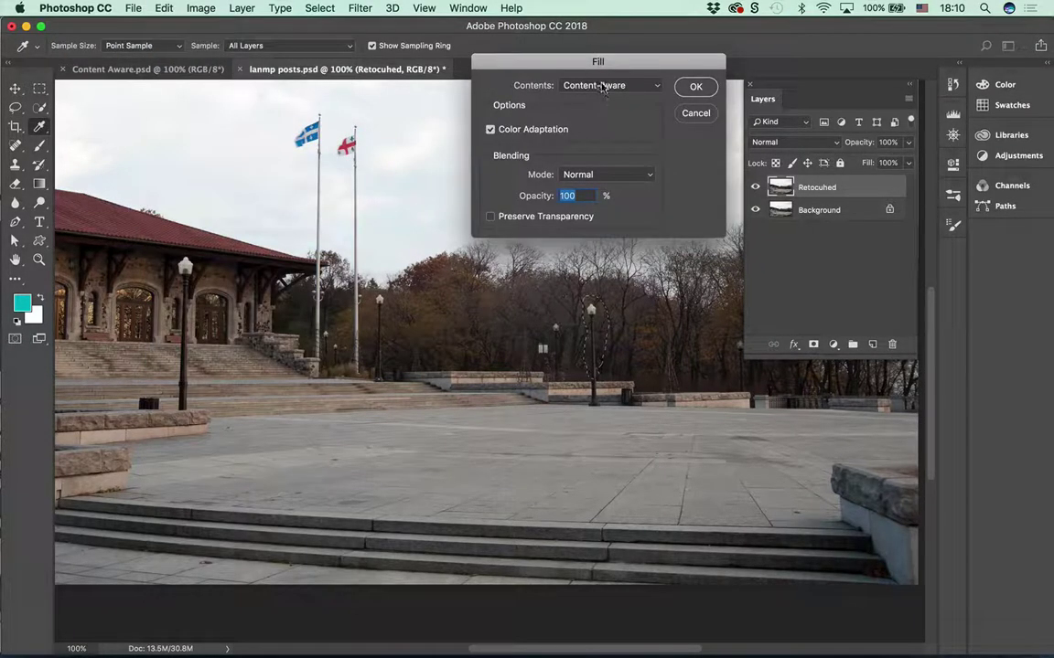
pyautogui.click(695, 87)
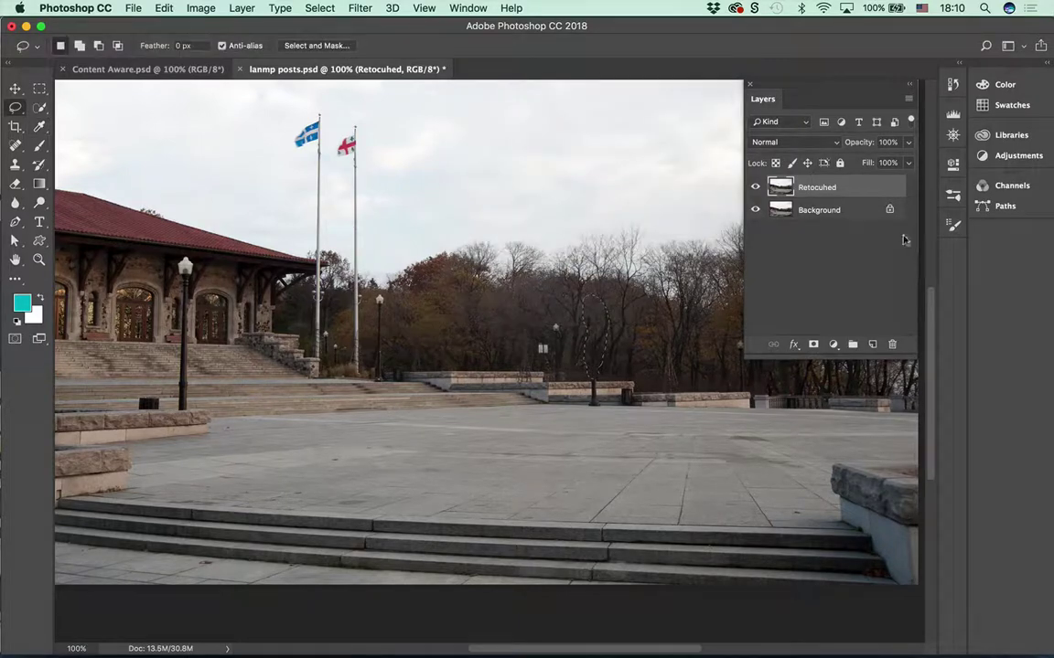
pyautogui.click(317, 9)
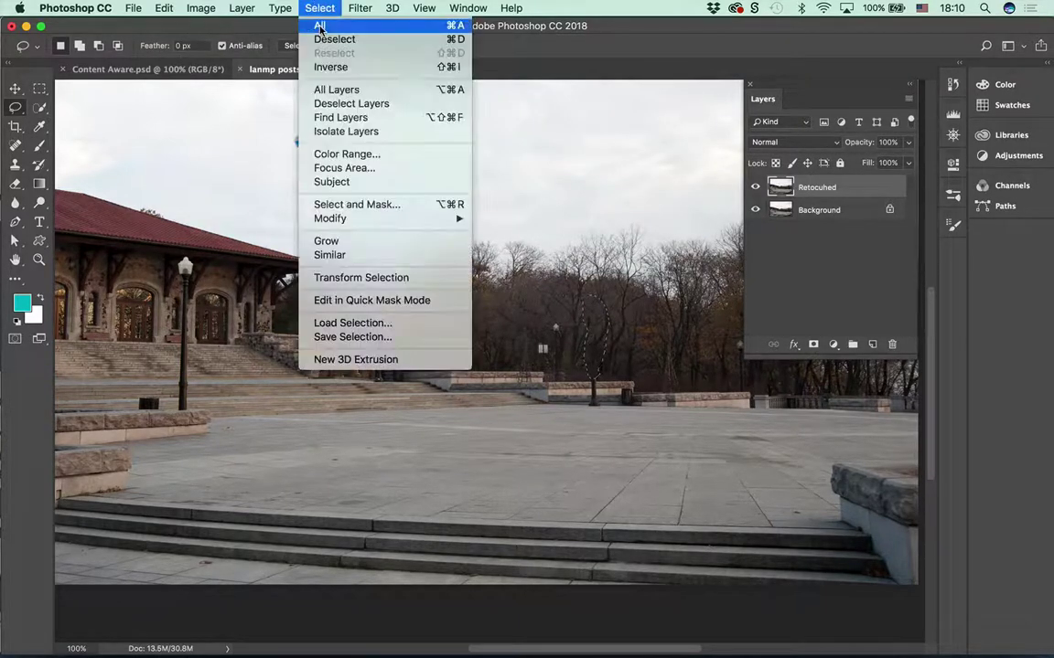
pyautogui.click(334, 39)
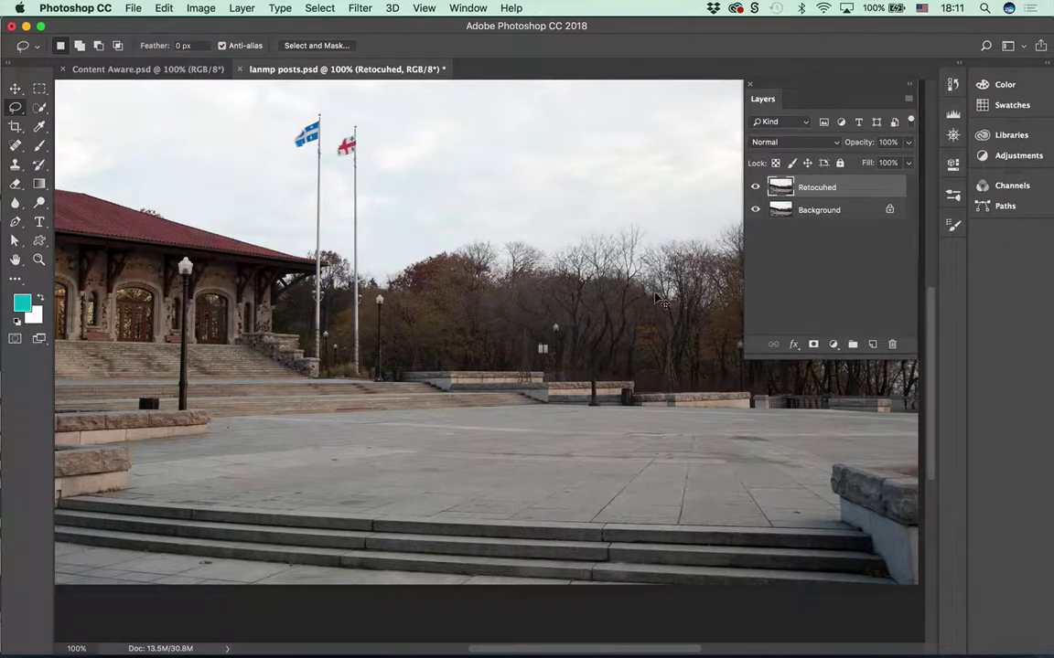
# - Remove the top of the leftover lamp-post stump above the stone wall at 300% zoom with a lassoed Content-Aware fill
pyautogui.press('super+plus')
pyautogui.press('super+plus')
pyautogui.press('super+plus')
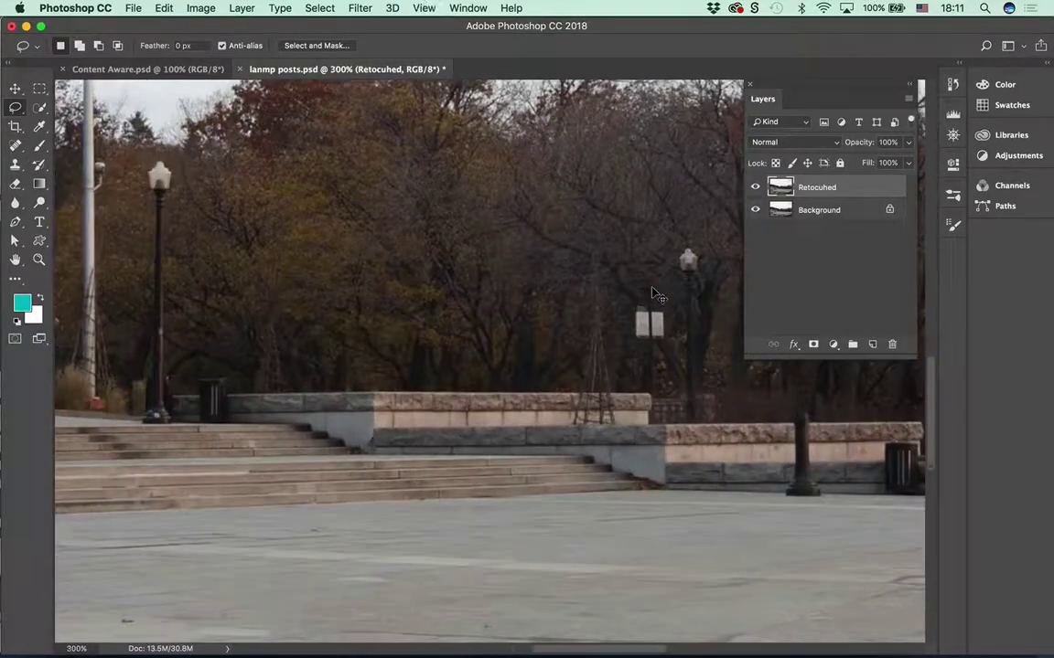
pyautogui.press('super+plus')
pyautogui.press('super+minus')
pyautogui.moveTo(692, 341)
pyautogui.mouseDown()
pyautogui.moveTo(670, 366)
pyautogui.moveTo(544, 369)
pyautogui.moveTo(399, 345)
pyautogui.moveTo(377, 266)
pyautogui.moveTo(402, 233)
pyautogui.mouseUp()
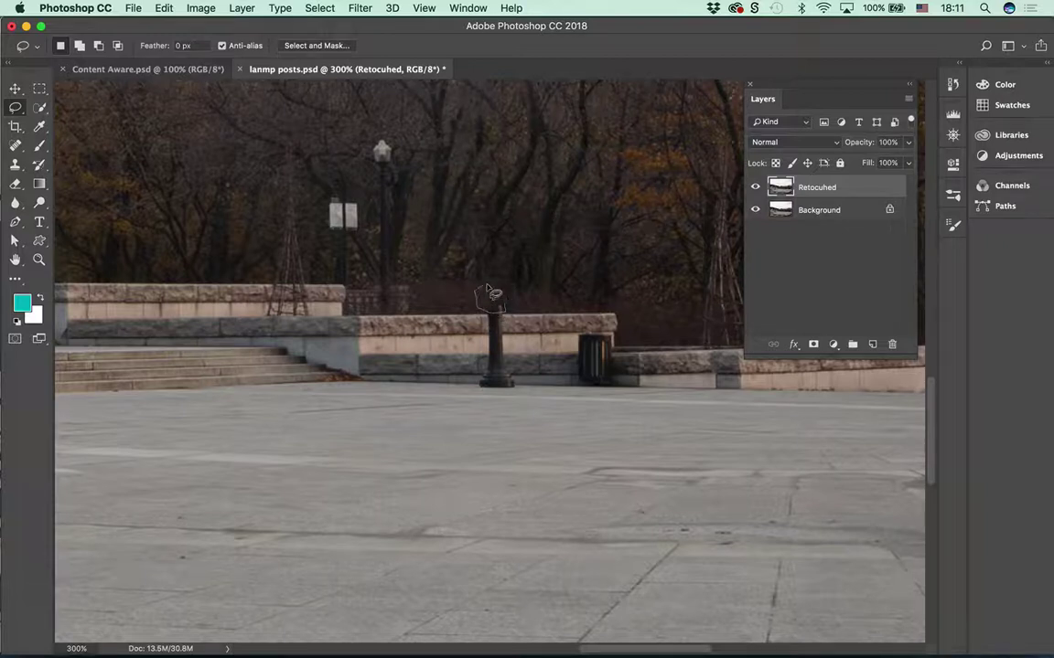
pyautogui.click(164, 9)
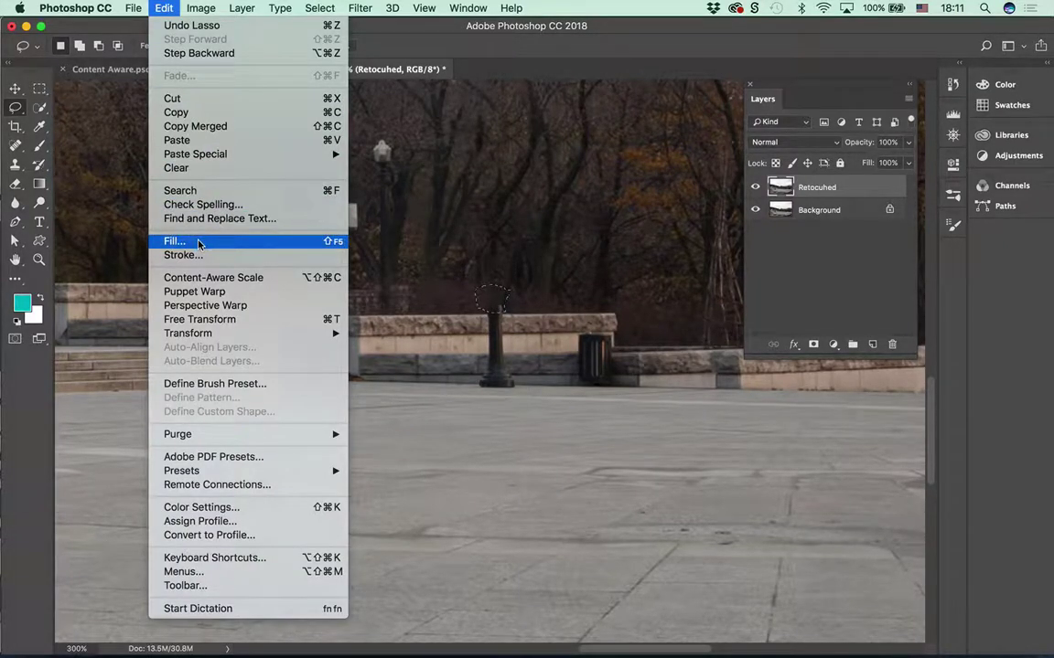
pyautogui.click(291, 238)
pyautogui.click(696, 87)
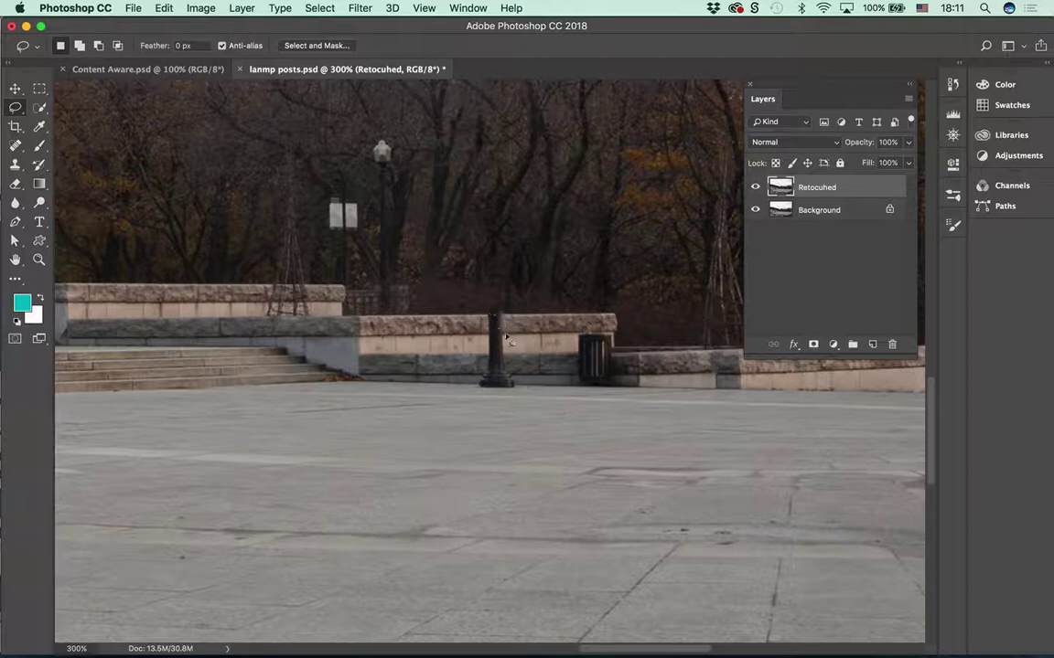
# - Lasso the stump's shaft in front of the stone wall, apply a Content-Aware fill, and deselect
pyautogui.moveTo(488, 316)
pyautogui.mouseDown()
pyautogui.moveTo(516, 380)
pyautogui.moveTo(480, 375)
pyautogui.moveTo(471, 324)
pyautogui.moveTo(486, 311)
pyautogui.moveTo(522, 316)
pyautogui.moveTo(492, 311)
pyautogui.mouseUp()
pyautogui.click(134, 8)
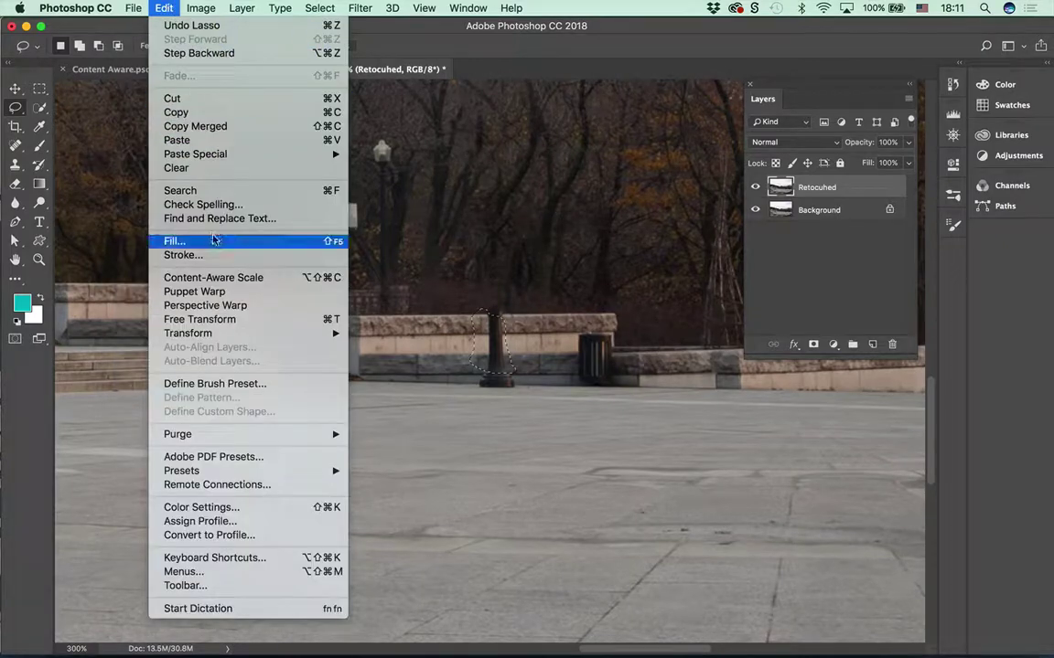
pyautogui.click(214, 241)
pyautogui.click(692, 86)
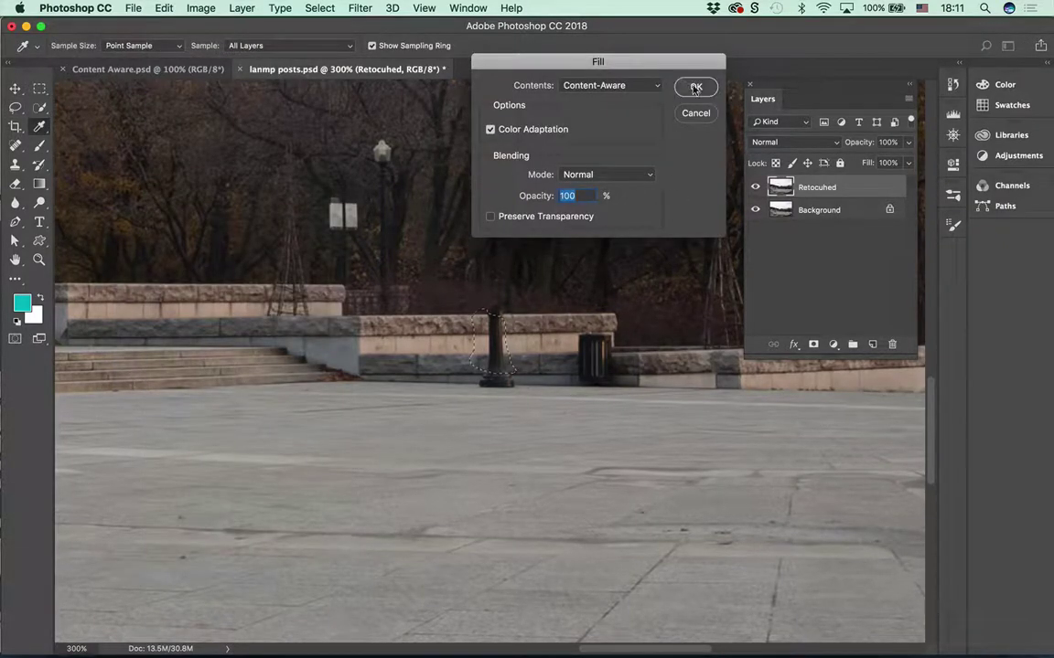
pyautogui.press('super+d')
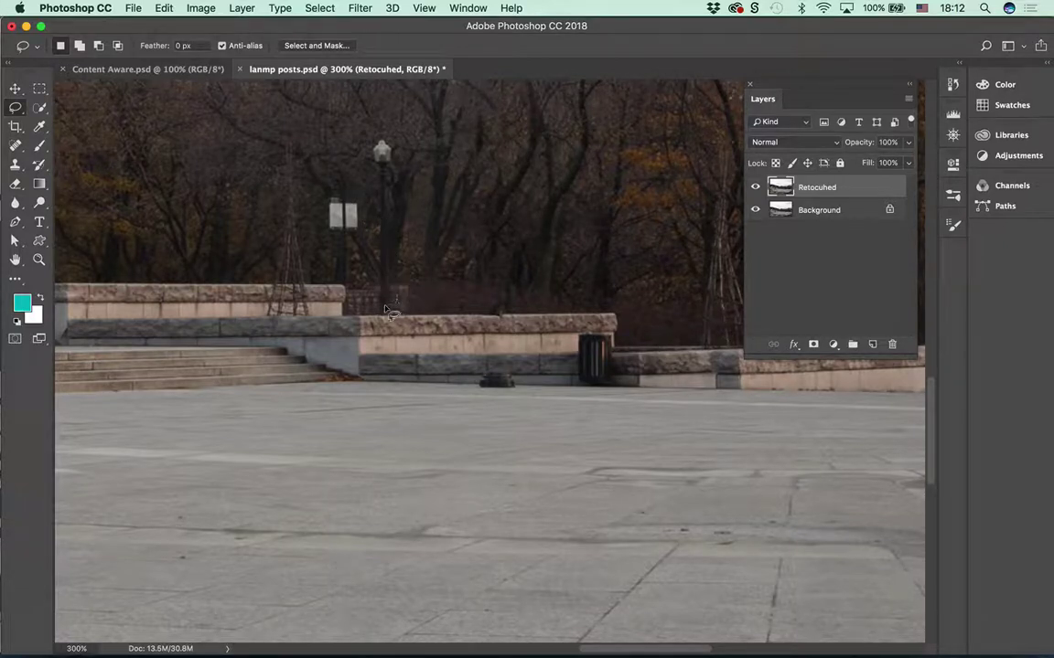
# - Lasso the small lamp post behind the wall beside the white sign, apply a Content-Aware fill, and deselect
pyautogui.moveTo(386, 309)
pyautogui.mouseDown()
pyautogui.moveTo(372, 218)
pyautogui.moveTo(358, 159)
pyautogui.moveTo(389, 112)
pyautogui.moveTo(439, 194)
pyautogui.mouseUp()
pyautogui.click(164, 8)
pyautogui.click(202, 238)
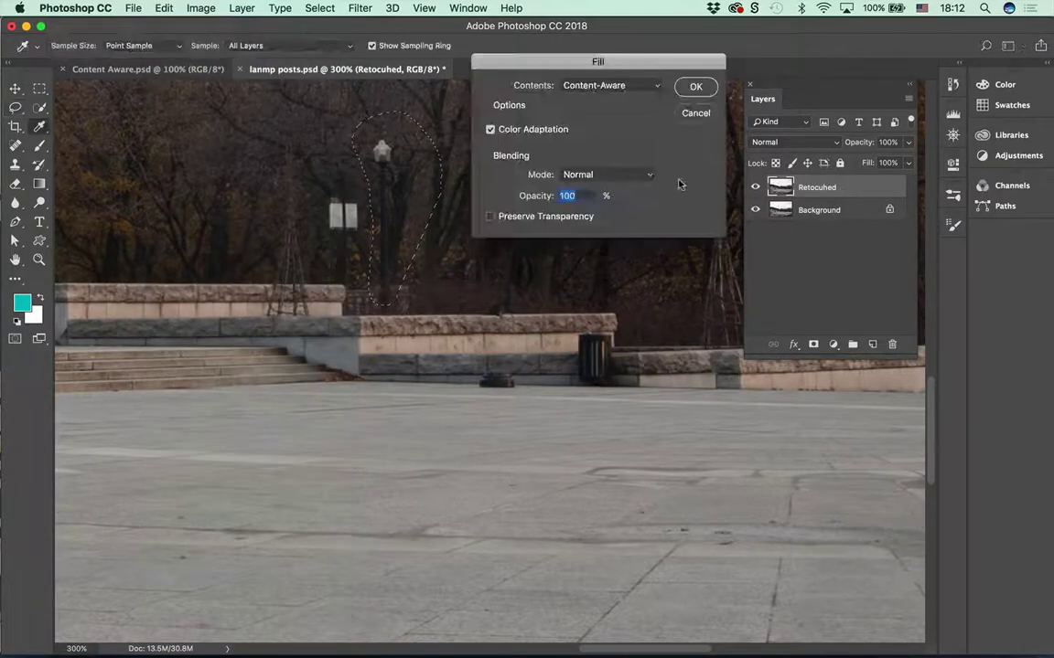
pyautogui.click(697, 87)
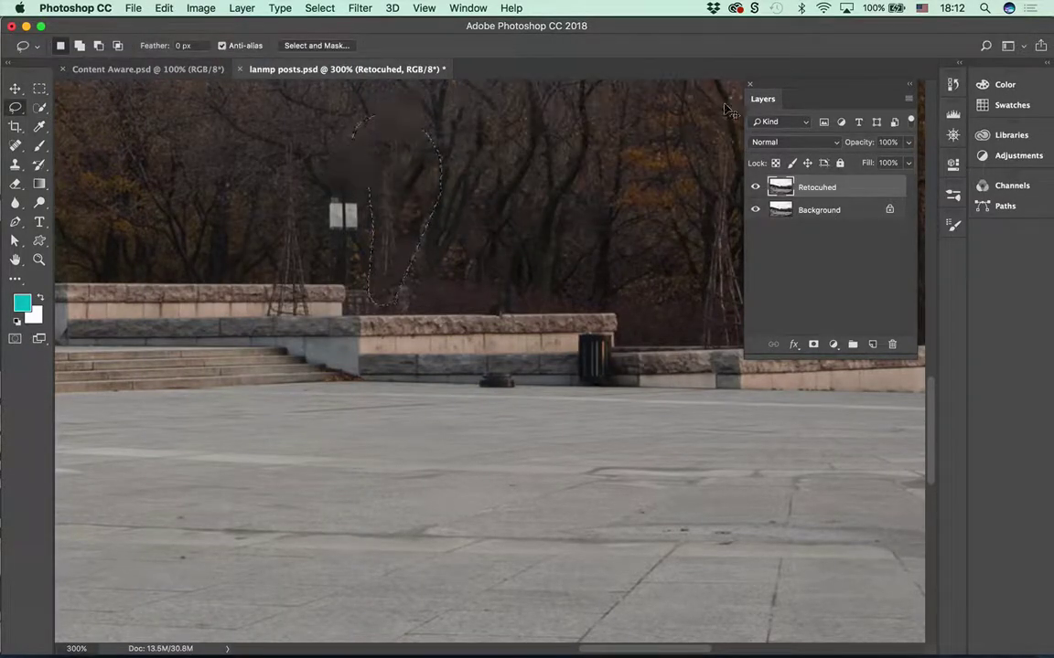
pyautogui.press('super+d')
# - Fit the image to the window and compare before and after by toggling the Retocuhed layer's visibility repeatedly
pyautogui.press('super+0')
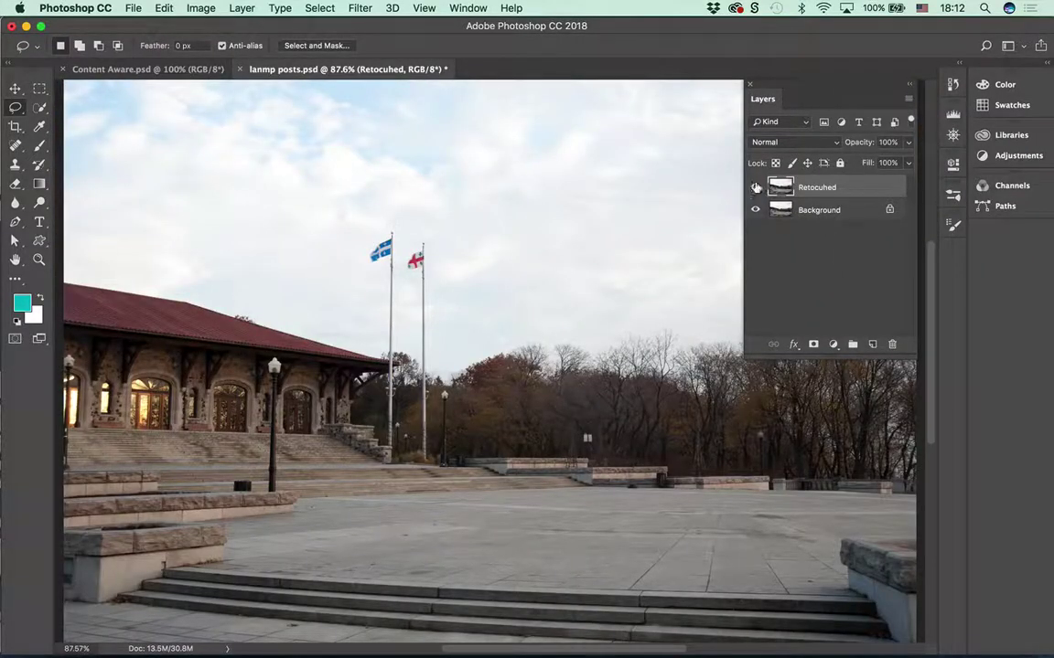
pyautogui.click(755, 187)
pyautogui.click(755, 188)
pyautogui.click(756, 187)
pyautogui.click(755, 188)
pyautogui.click(755, 188)
pyautogui.click(755, 188)
pyautogui.click(755, 187)
pyautogui.click(755, 188)
pyautogui.click(755, 187)
pyautogui.click(755, 187)
pyautogui.click(754, 187)
pyautogui.click(755, 187)
pyautogui.click(755, 188)
pyautogui.click(754, 187)
pyautogui.click(756, 187)
pyautogui.click(756, 187)
# - Lasso the lamp post beside the flagpoles and remove it with a Content-Aware fill
pyautogui.moveTo(395, 410)
pyautogui.mouseDown()
pyautogui.moveTo(407, 354)
pyautogui.moveTo(423, 395)
pyautogui.mouseUp()
pyautogui.click(154, 8)
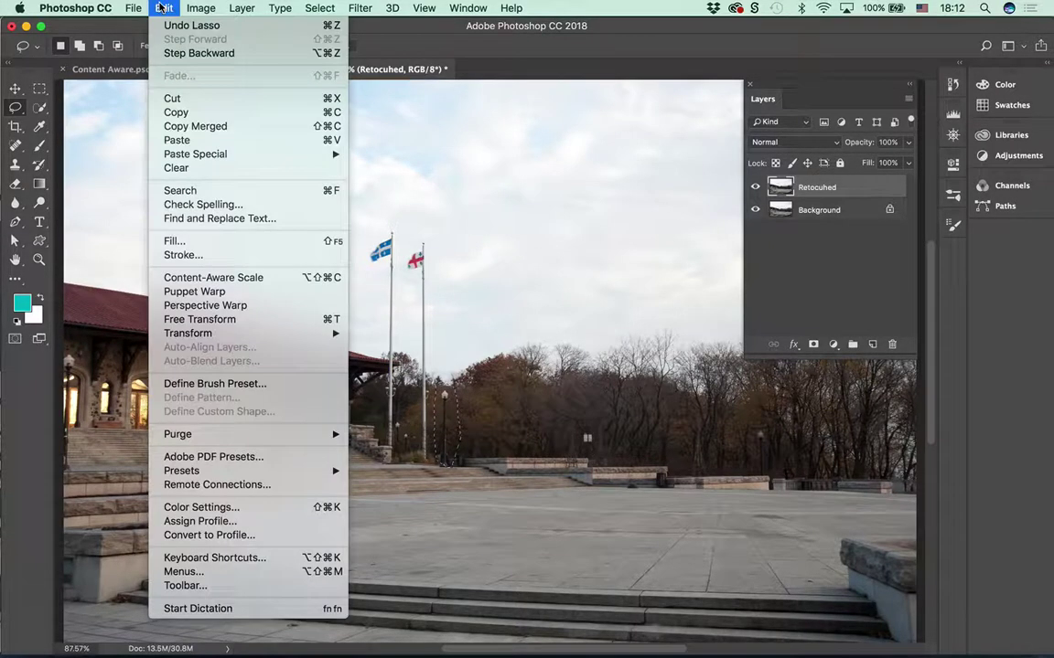
pyautogui.click(169, 241)
pyautogui.click(695, 88)
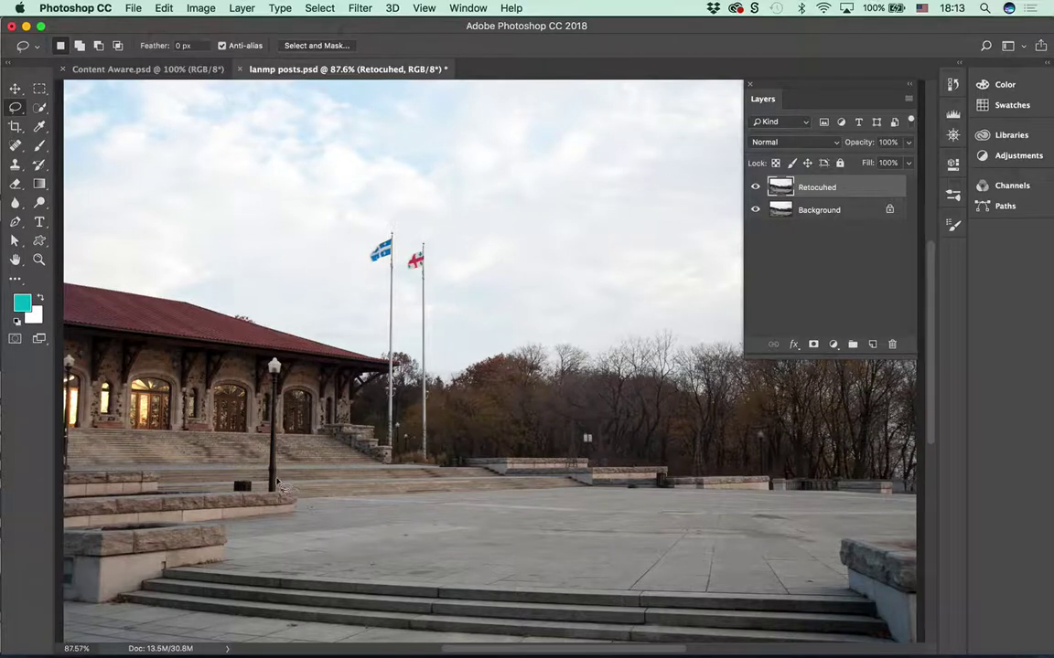
# - Remove the tall lamp post in front of the building's doors and stairs using lassoed Content-Aware fills
pyautogui.moveTo(272, 493)
pyautogui.mouseDown()
pyautogui.moveTo(236, 341)
pyautogui.moveTo(261, 322)
pyautogui.moveTo(296, 417)
pyautogui.moveTo(254, 437)
pyautogui.mouseUp()
pyautogui.click(158, 7)
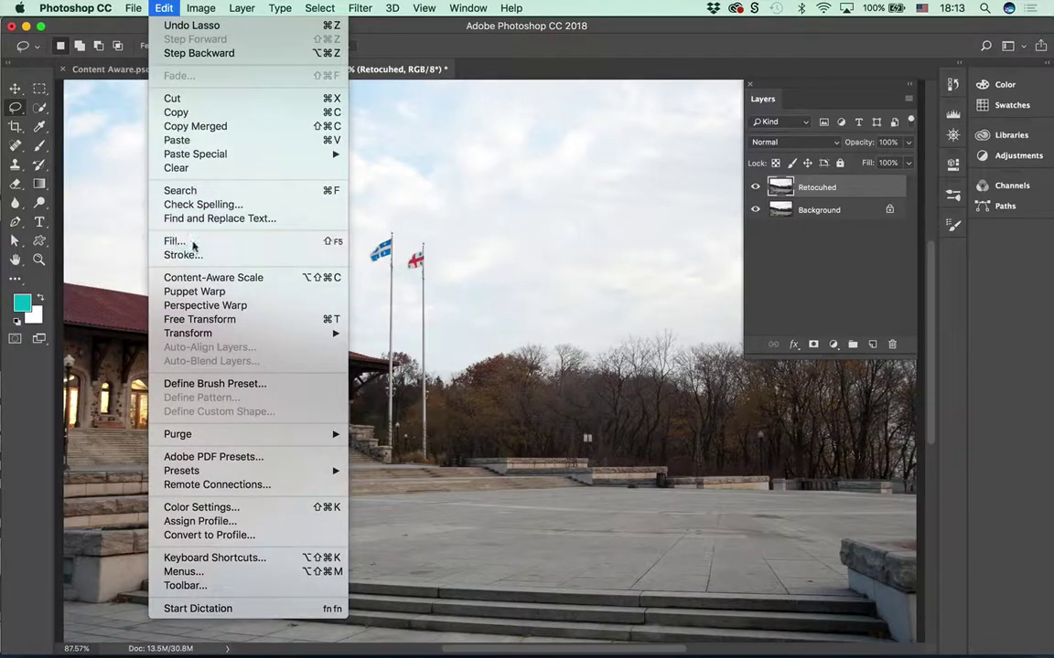
pyautogui.click(174, 241)
pyautogui.click(695, 88)
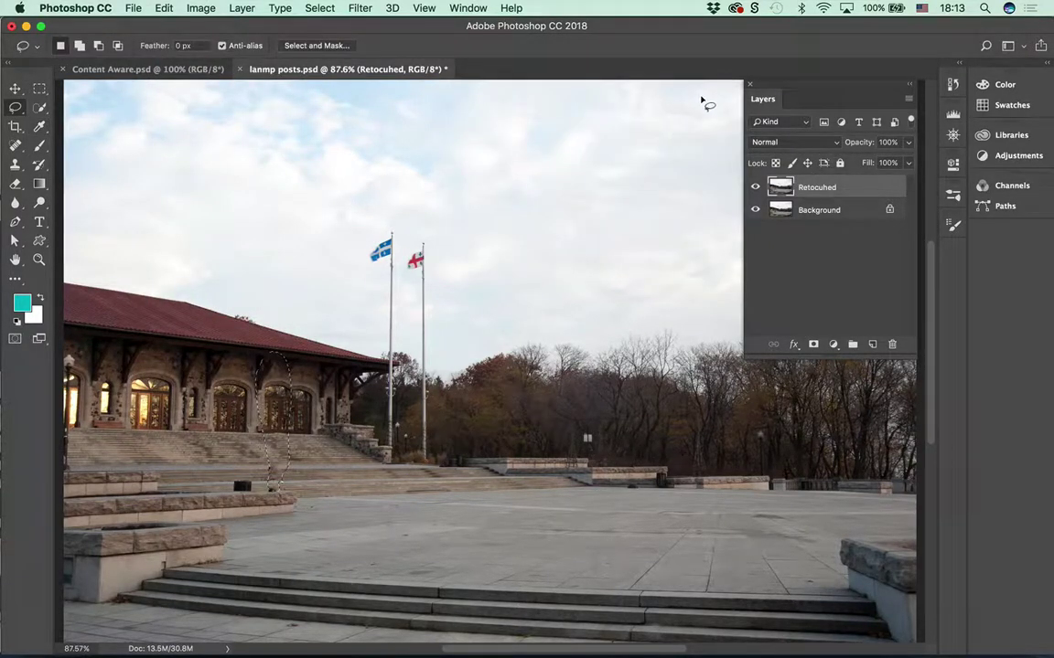
pyautogui.press('super+d')
pyautogui.click(164, 8)
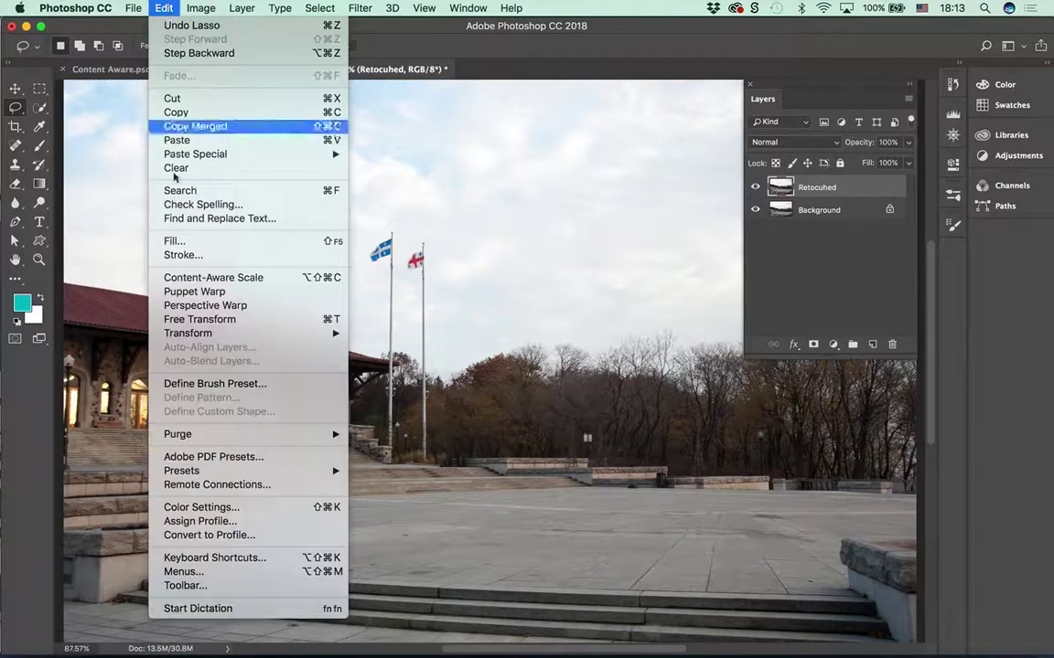
pyautogui.click(178, 234)
pyautogui.click(690, 88)
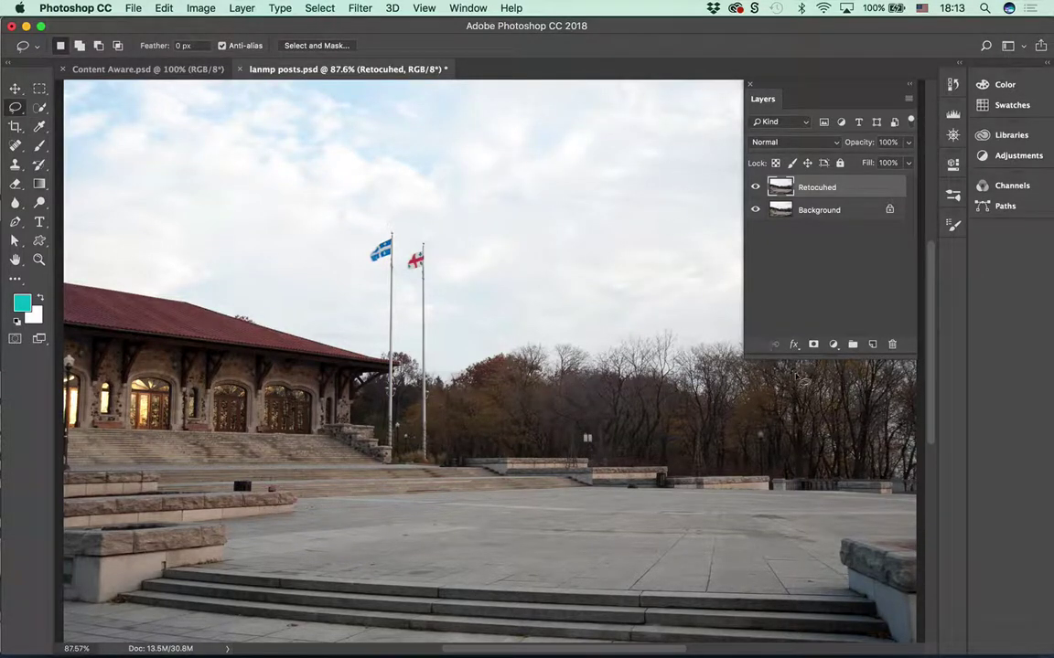
# - Compare the lamp-post removals with the original photo by hiding and showing the Retocuhed layer
pyautogui.click(755, 187)
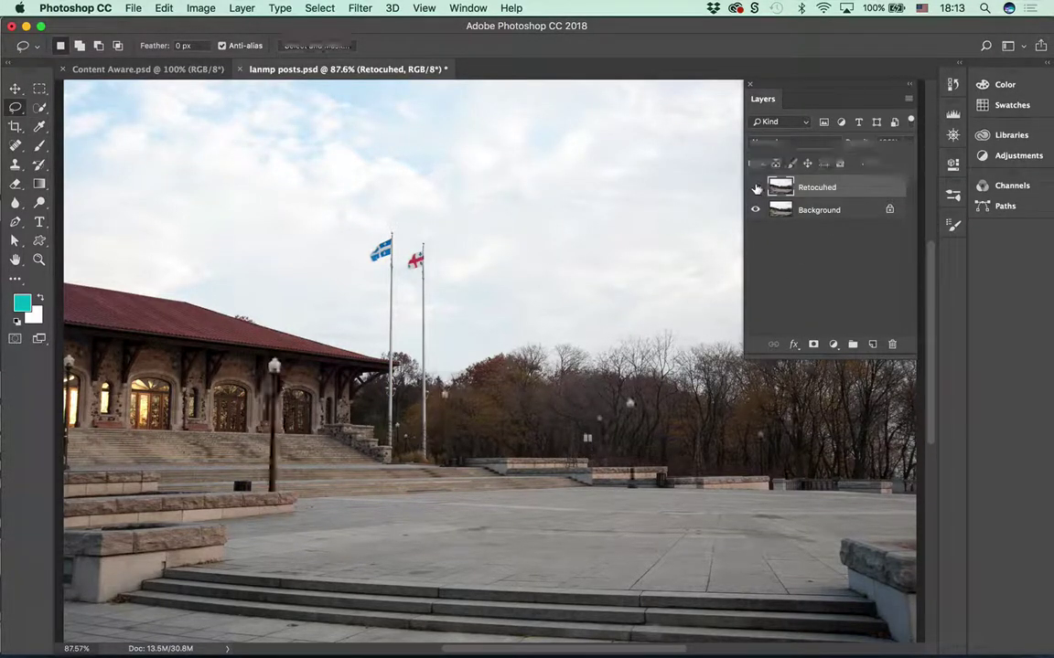
pyautogui.click(755, 188)
pyautogui.click(755, 187)
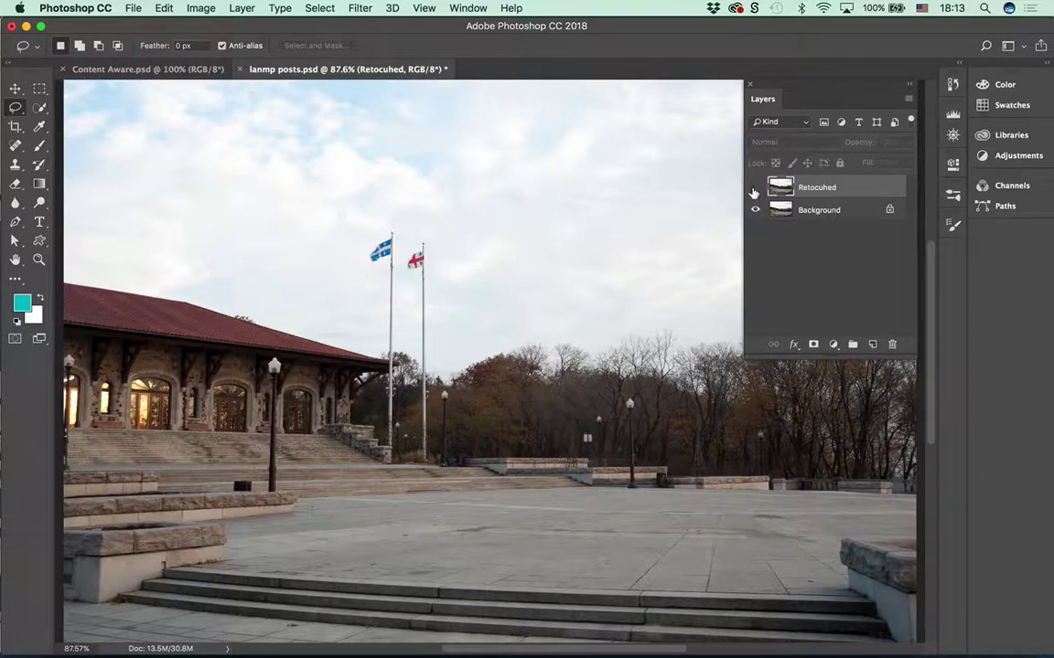
pyautogui.click(755, 188)
pyautogui.click(754, 189)
pyautogui.click(755, 189)
pyautogui.click(755, 188)
pyautogui.click(755, 188)
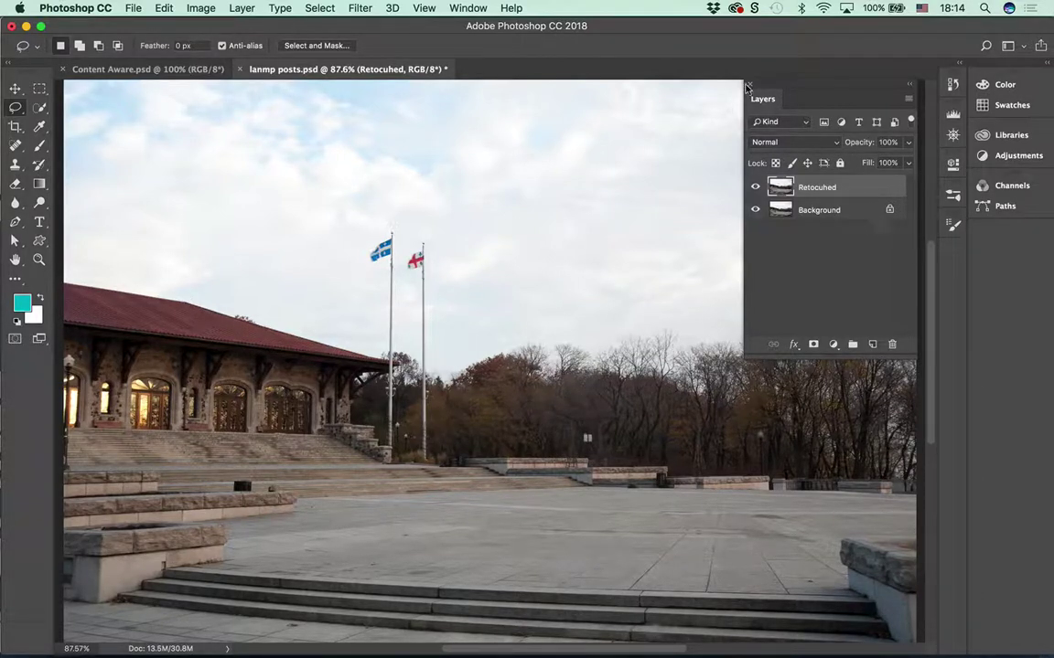
# - Switch to the Content Aware.psd document
pyautogui.click(186, 73)
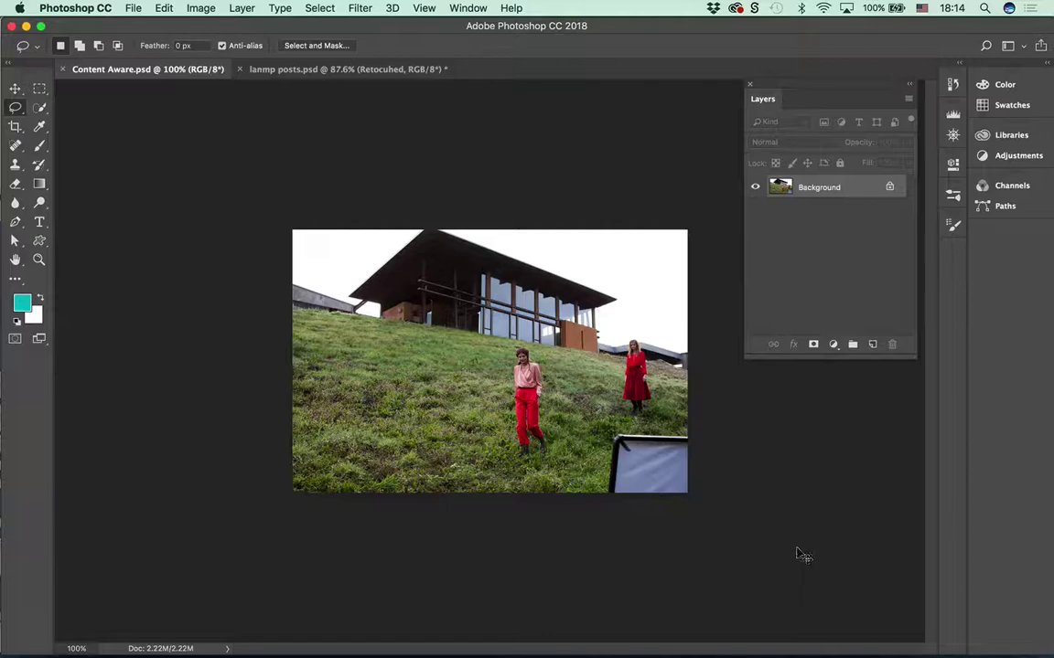
# - Duplicate the Background layer of Content Aware.psd and name the copy retouch
pyautogui.press('super+equal')
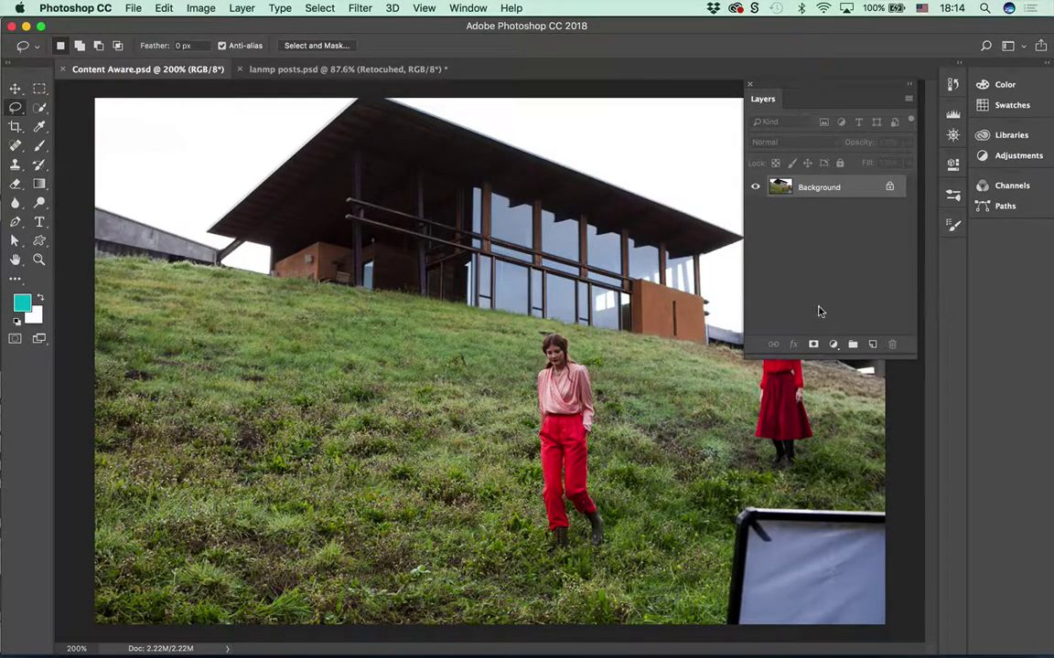
pyautogui.moveTo(771, 87); pyautogui.dragTo(789, 26)
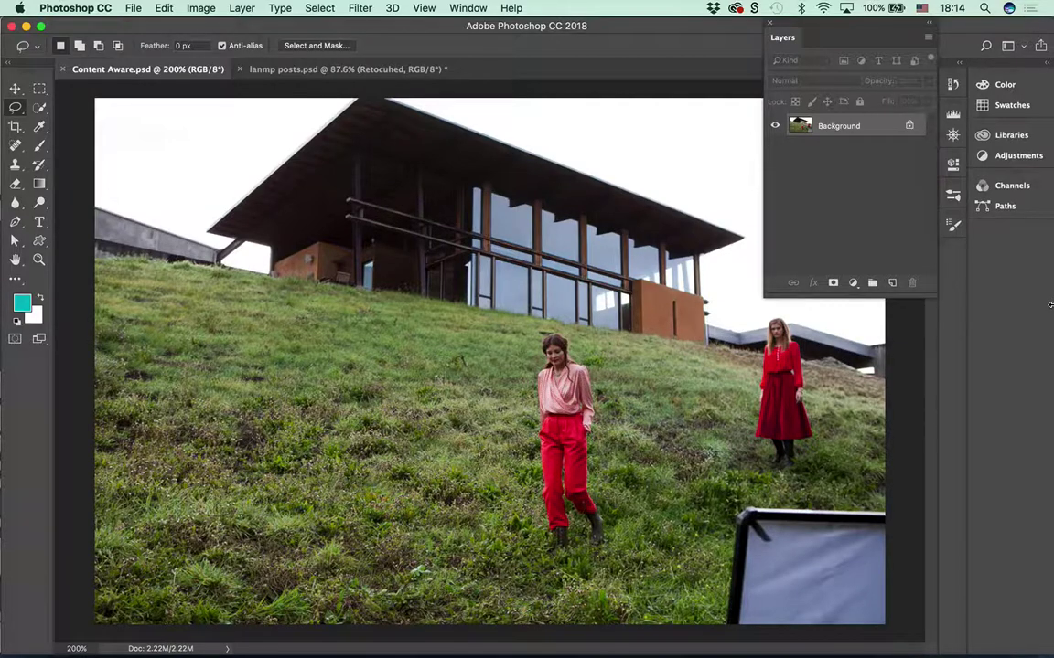
pyautogui.click(242, 8)
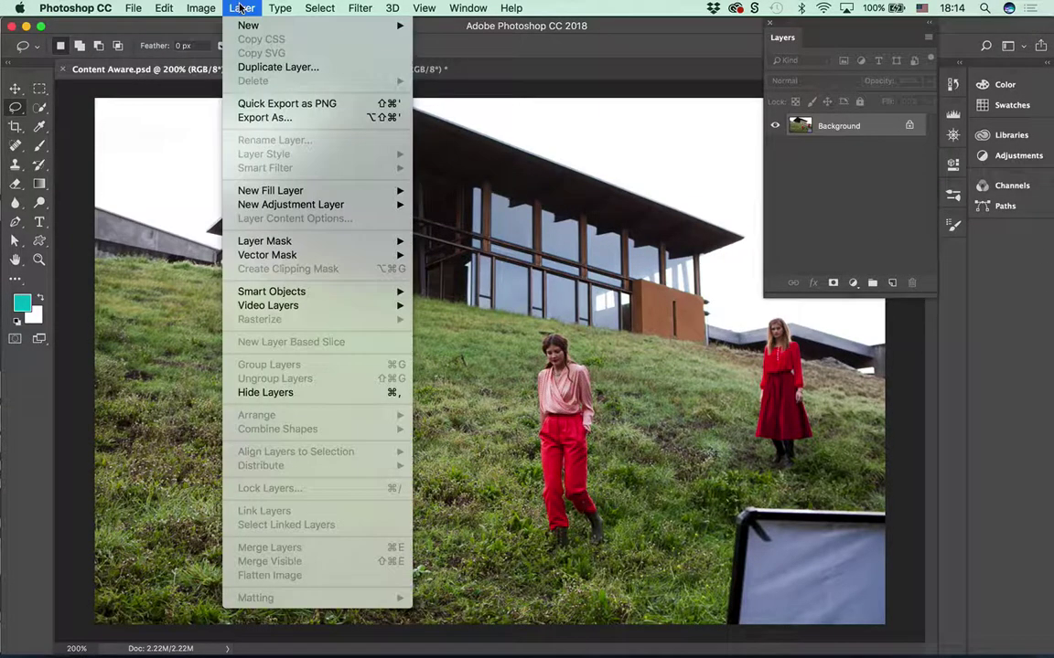
pyautogui.click(253, 71)
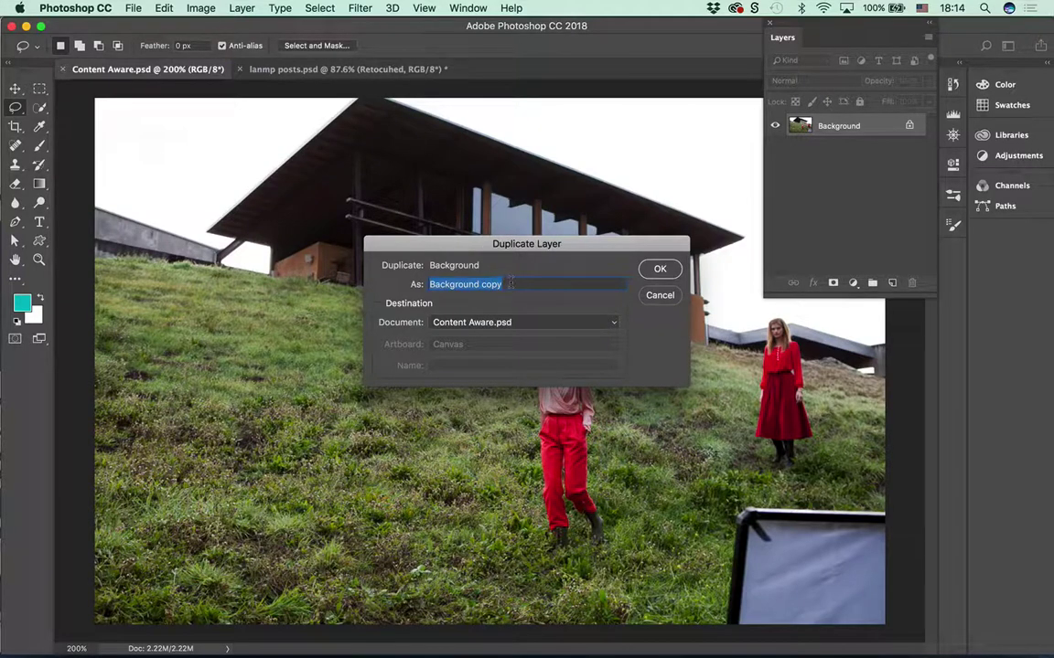
pyautogui.write('reto')
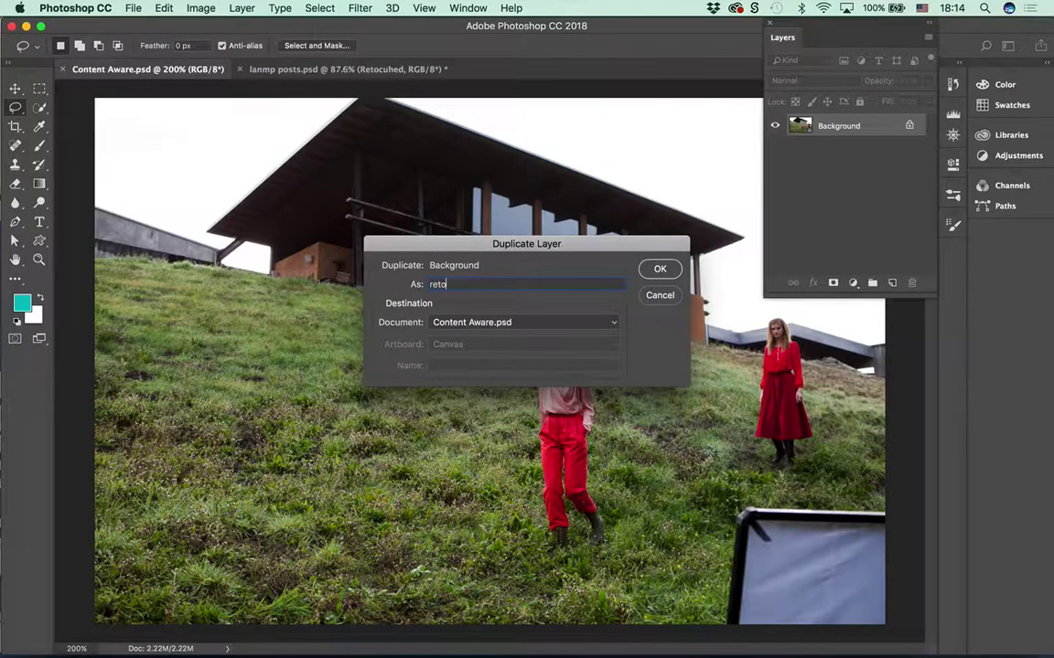
pyautogui.write('uch')
pyautogui.press('Return')
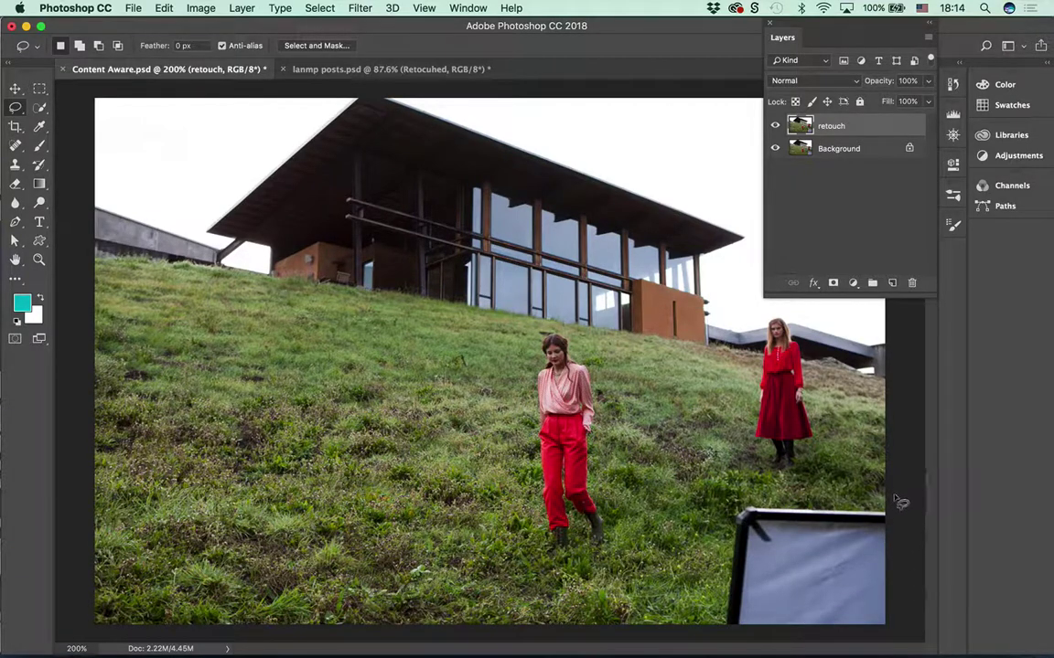
# - Lasso the reflector panel in the photo's corner and remove it with a Content-Aware fill at 100% opacity
pyautogui.moveTo(855, 499)
pyautogui.mouseDown()
pyautogui.moveTo(768, 501)
pyautogui.moveTo(710, 526)
pyautogui.moveTo(706, 631)
pyautogui.moveTo(788, 645)
pyautogui.moveTo(841, 539)
pyautogui.mouseUp()
pyautogui.click(158, 7)
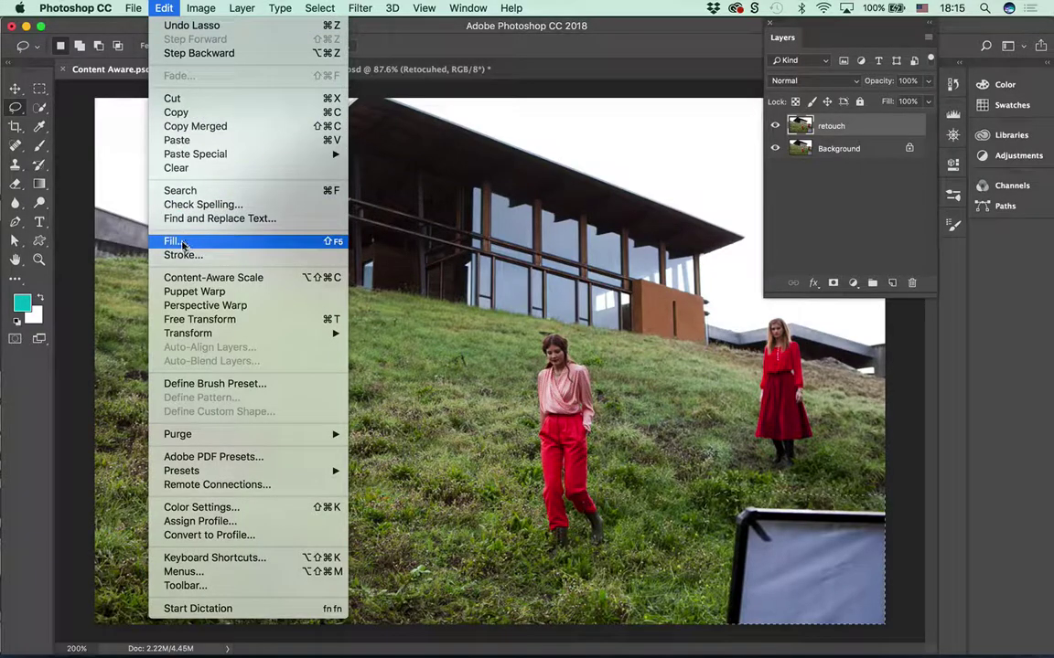
pyautogui.click(172, 240)
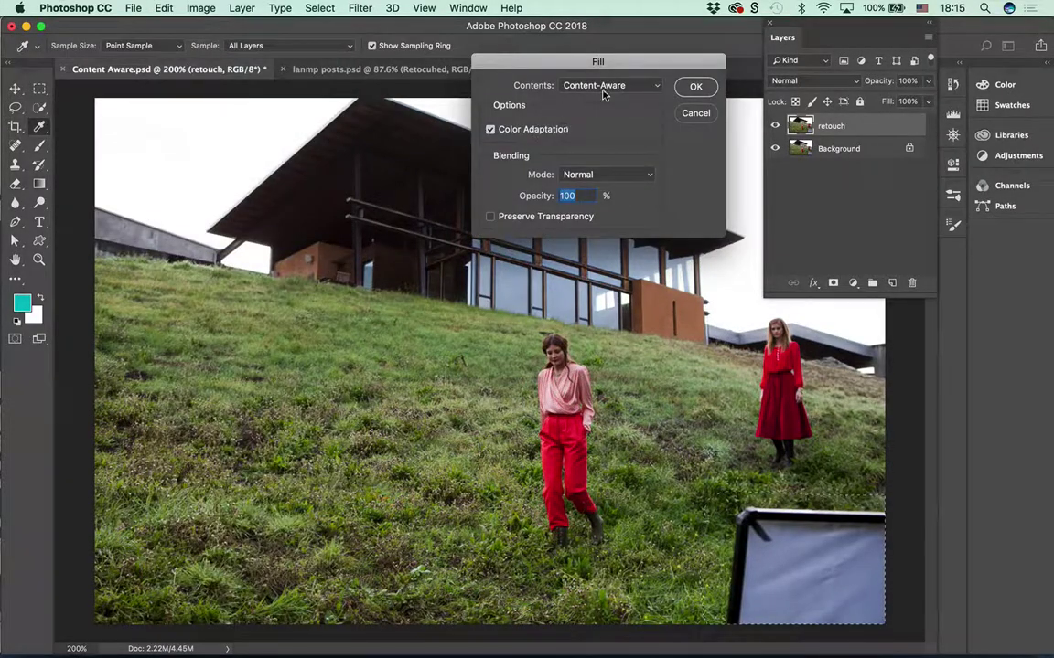
pyautogui.click(695, 87)
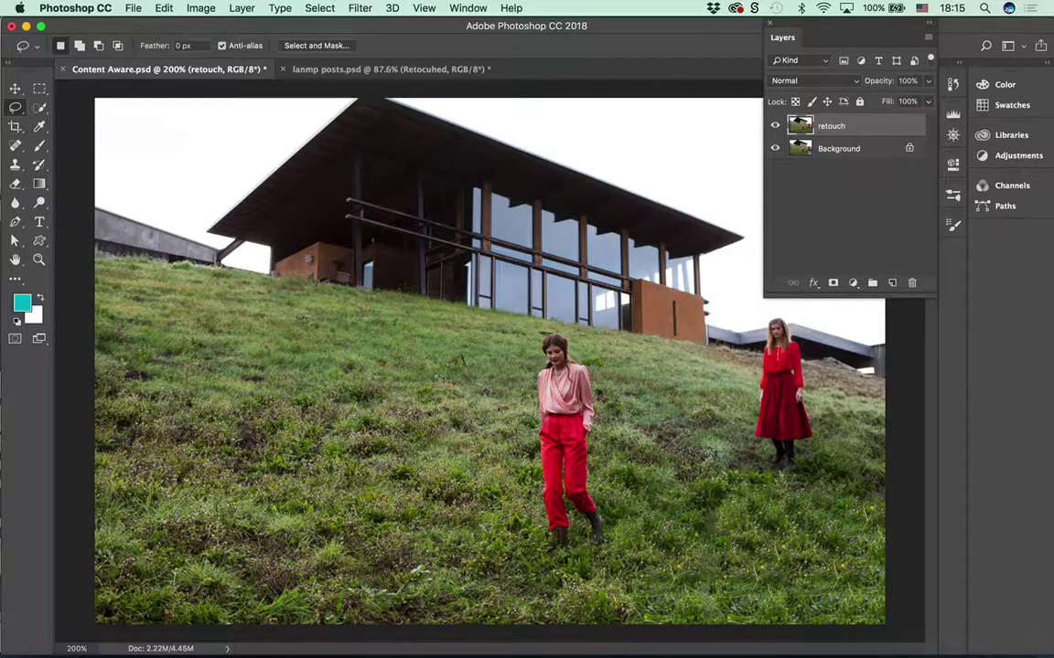
# - Compare the reflector removal with the original photo by hiding and showing the retouch layer
pyautogui.click(775, 126)
pyautogui.click(776, 127)
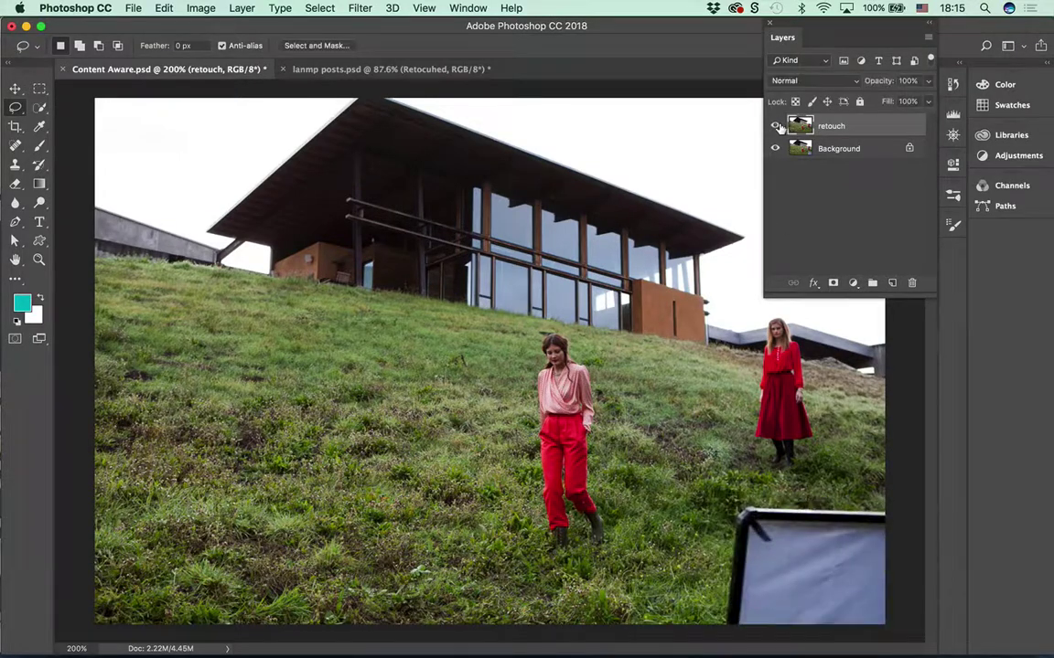
pyautogui.click(777, 126)
pyautogui.click(776, 127)
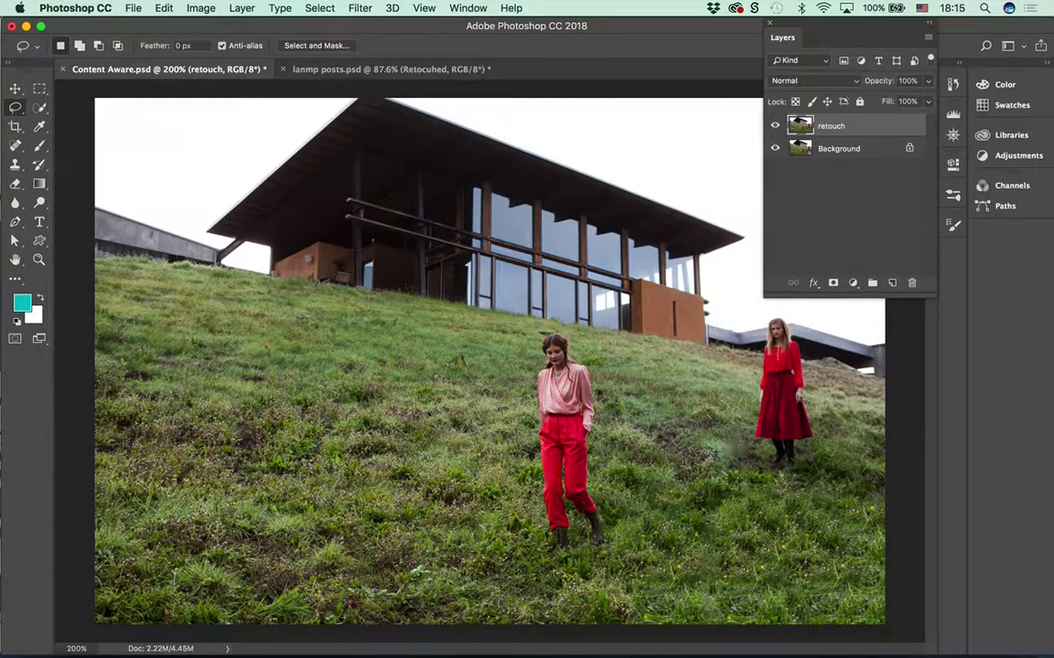
# - Lasso the grass patch between the two women, blend it with a Content-Aware fill and deselect
pyautogui.moveTo(662, 453)
pyautogui.mouseDown()
pyautogui.moveTo(665, 532)
pyautogui.moveTo(653, 553)
pyautogui.moveTo(630, 555)
pyautogui.moveTo(622, 439)
pyautogui.mouseUp()
pyautogui.click(163, 8)
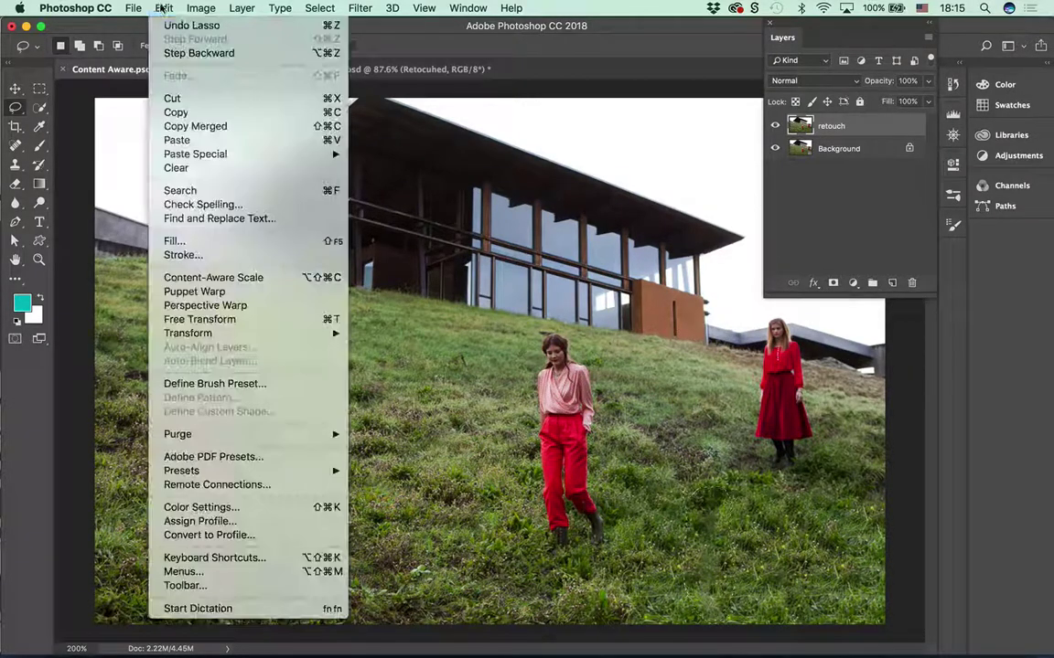
pyautogui.click(173, 240)
pyautogui.click(694, 86)
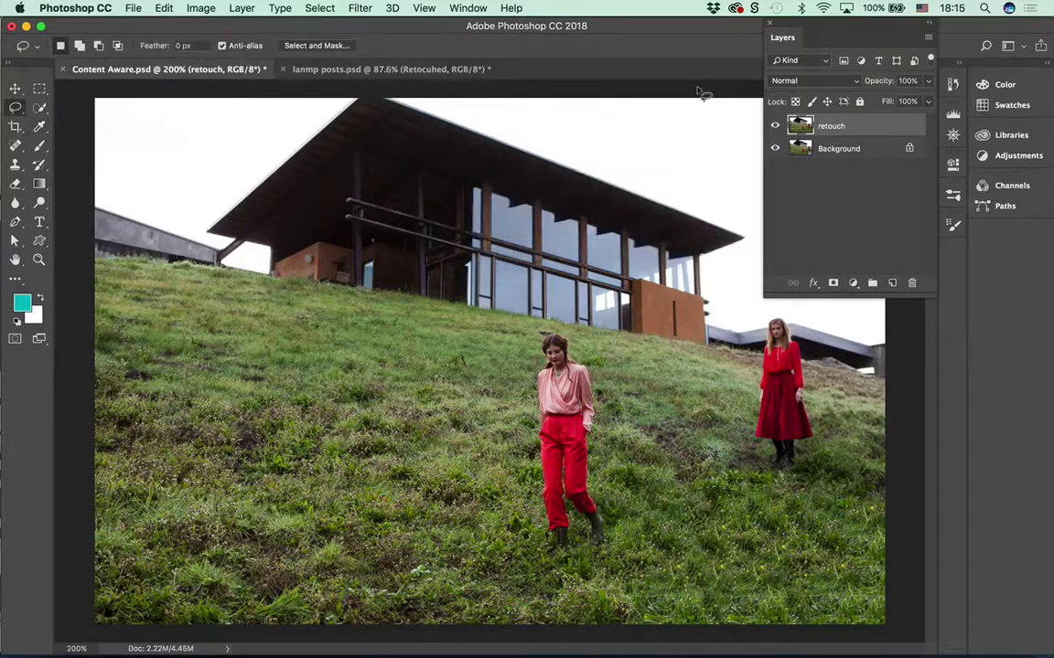
pyautogui.press('super+d')
# - Draw a freehand lasso selection around the woman in the pink blouse and red trousers
pyautogui.moveTo(14, 107); pyautogui.dragTo(53, 111)
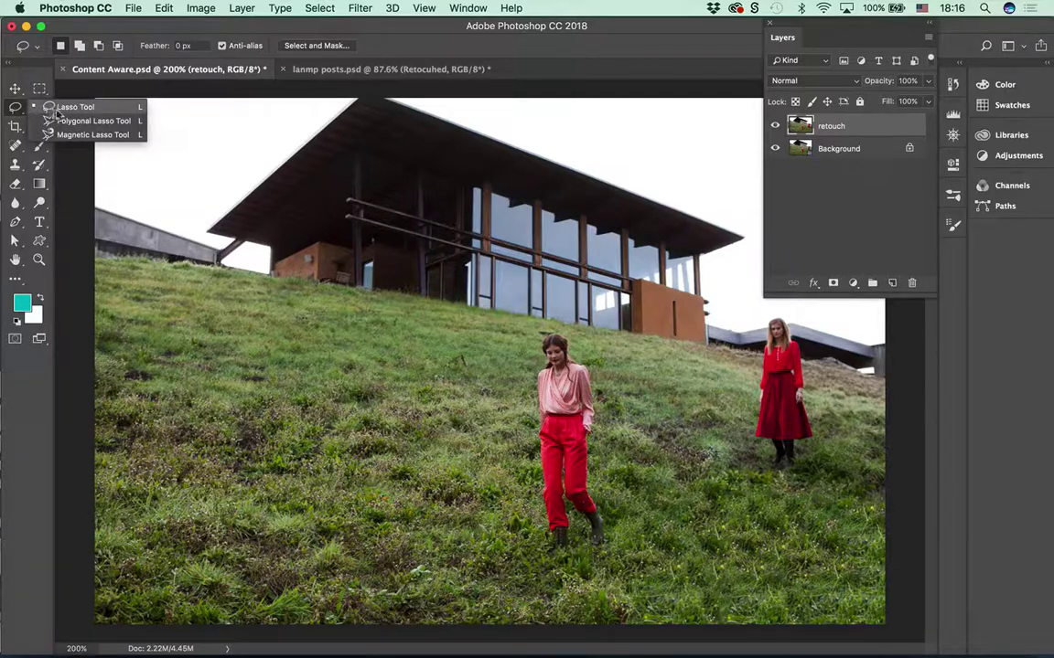
pyautogui.click(55, 108)
pyautogui.moveTo(529, 352)
pyautogui.mouseDown()
pyautogui.moveTo(490, 309)
pyautogui.moveTo(519, 306)
pyautogui.moveTo(541, 345)
pyautogui.moveTo(553, 503)
pyautogui.moveTo(518, 503)
pyautogui.moveTo(483, 472)
pyautogui.moveTo(527, 450)
pyautogui.mouseUp()
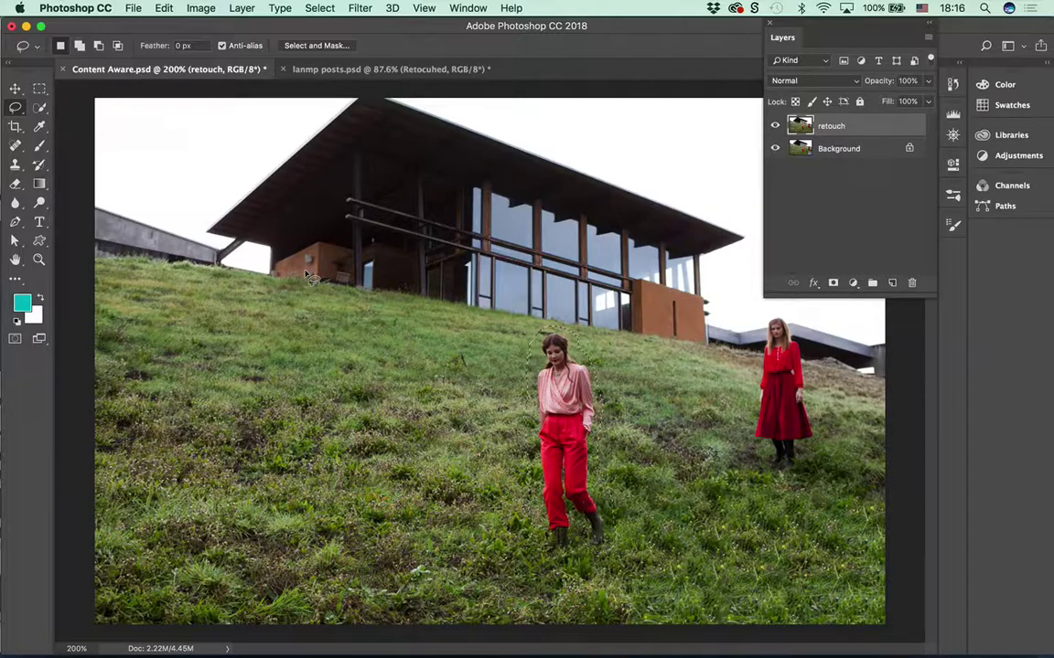
# - Switch to the Patch tool and set its patch mode to Content-Aware
pyautogui.press('j')
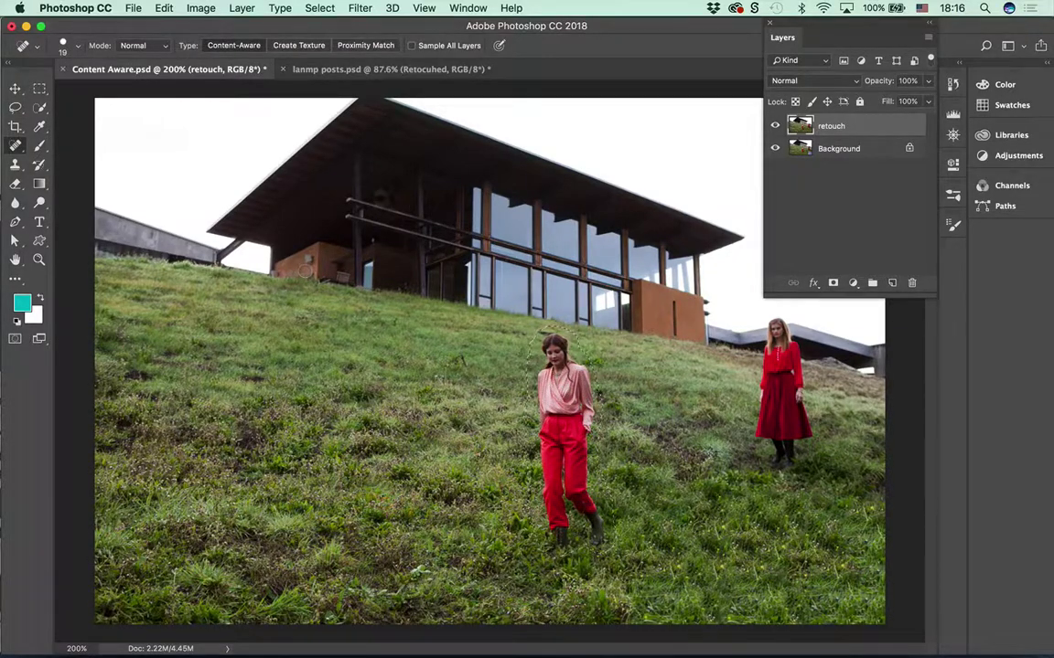
pyautogui.click(15, 146)
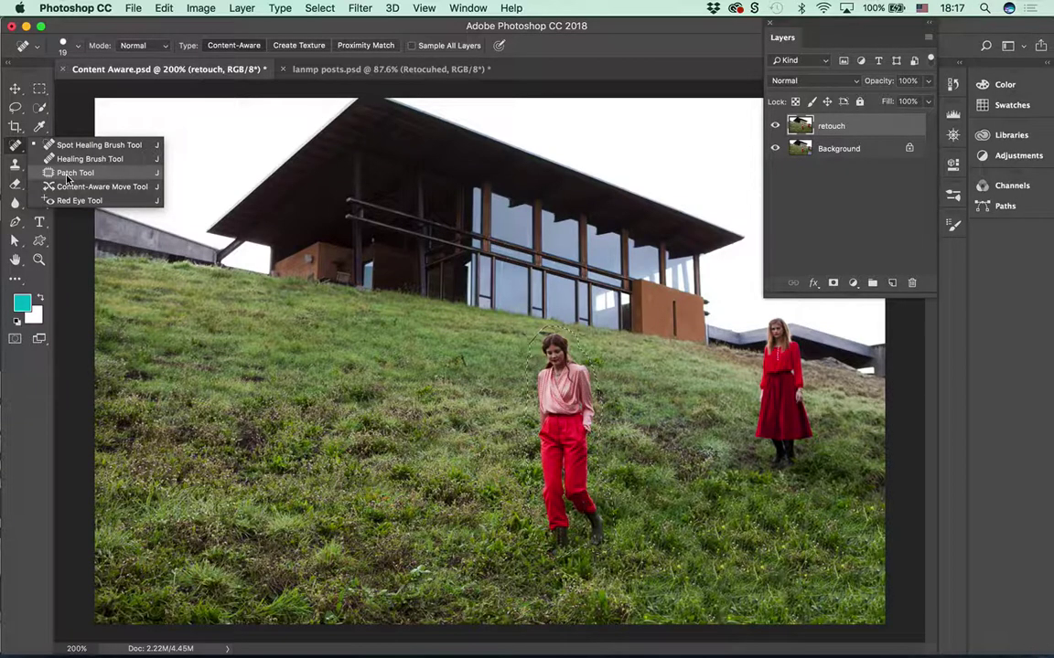
pyautogui.click(18, 146)
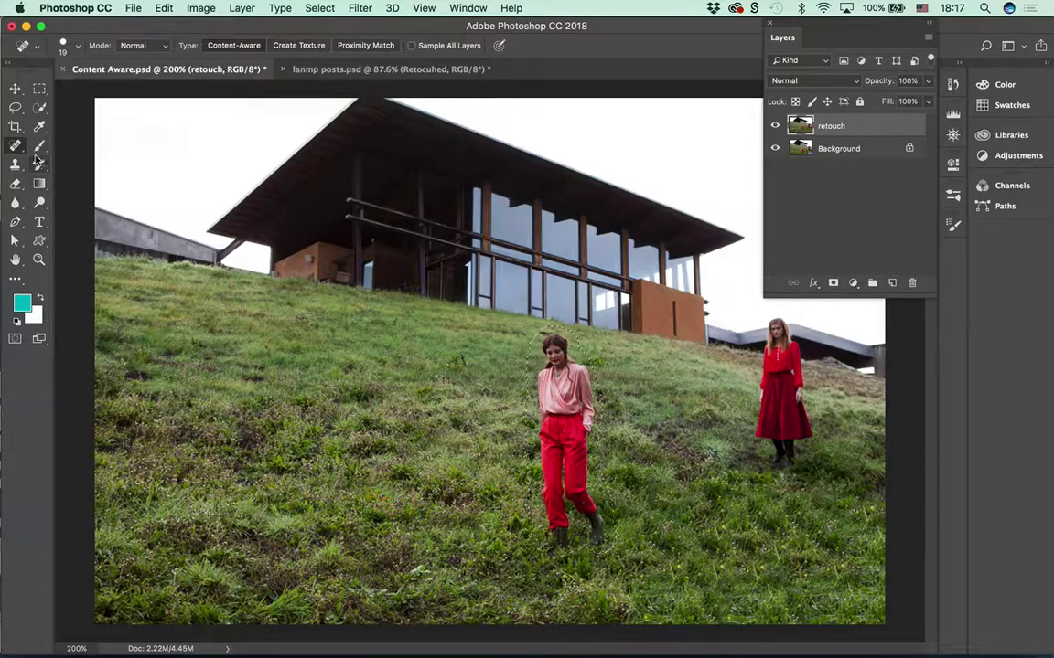
pyautogui.rightClick(14, 144)
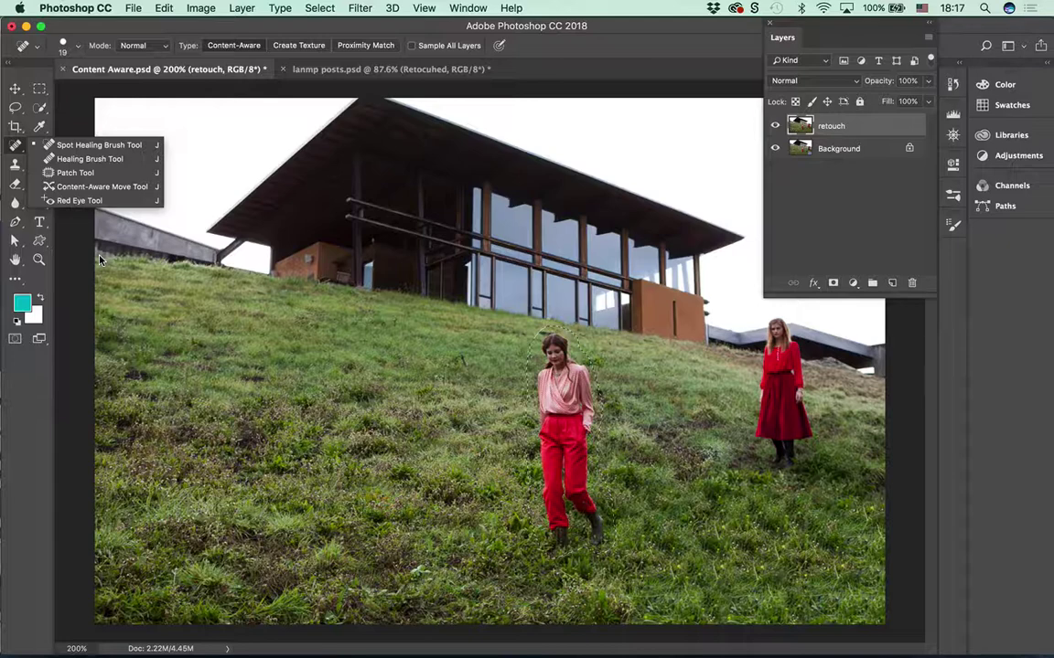
pyautogui.click(83, 173)
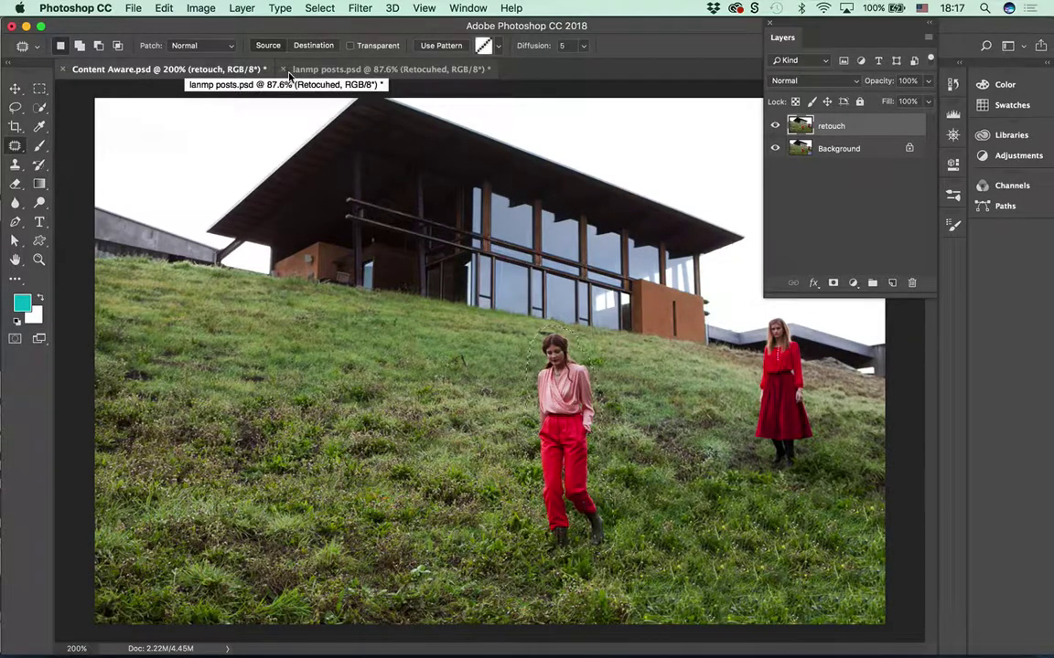
pyautogui.click(227, 47)
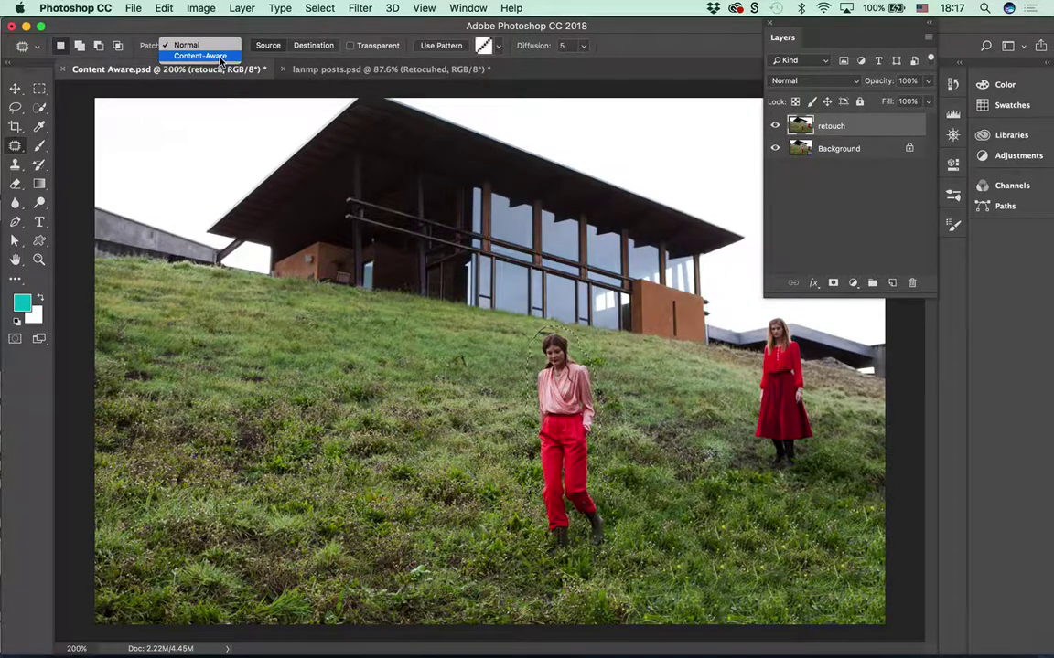
pyautogui.click(218, 57)
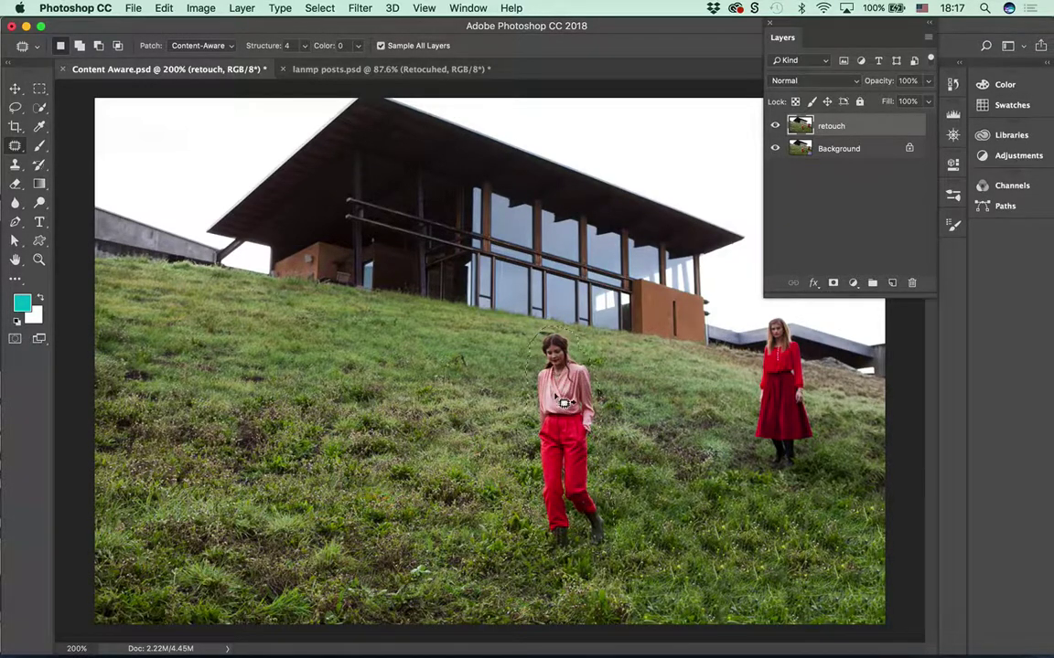
# - Patch the selected woman out with nearby grass, trying several source areas and keeping the selection active
pyautogui.moveTo(561, 403); pyautogui.dragTo(484, 393)
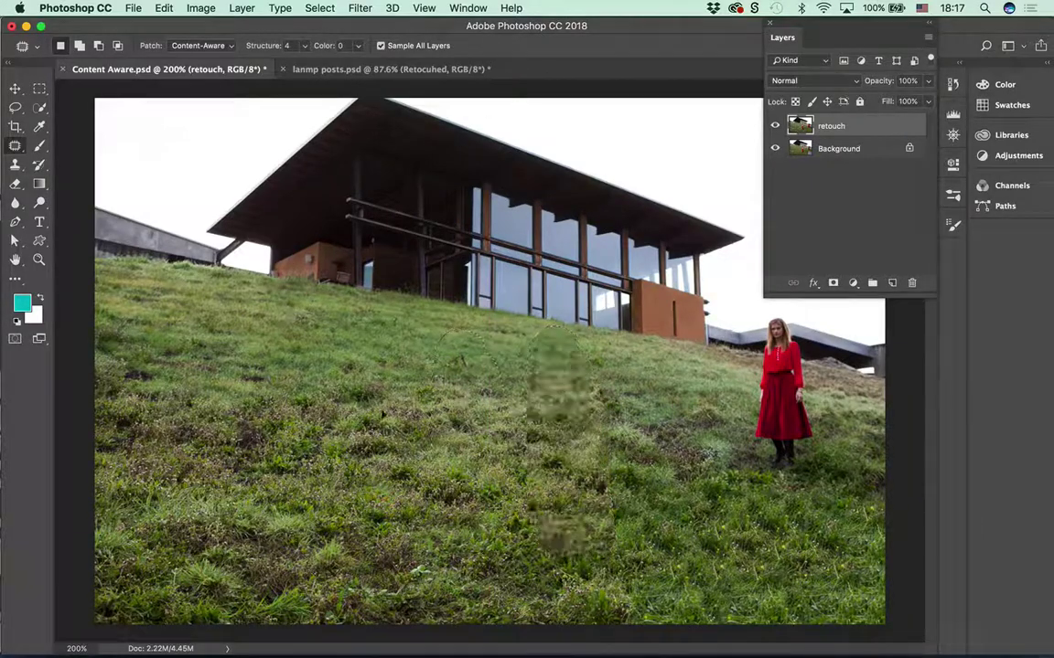
pyautogui.moveTo(557, 387); pyautogui.dragTo(213, 395)
pyautogui.moveTo(528, 360); pyautogui.dragTo(170, 362)
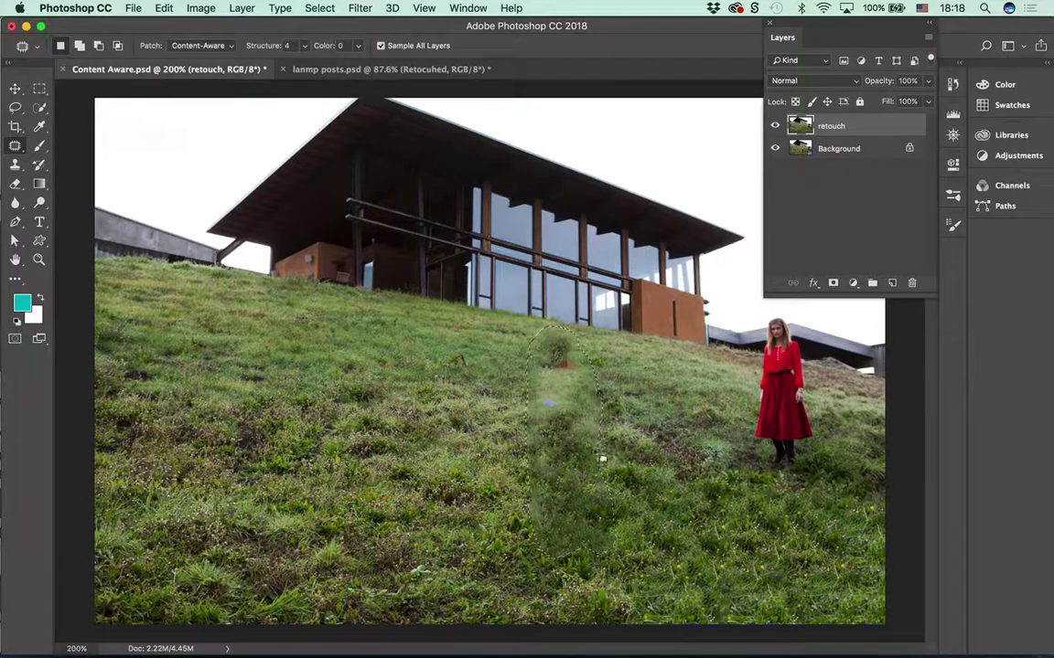
pyautogui.moveTo(593, 348); pyautogui.dragTo(579, 468)
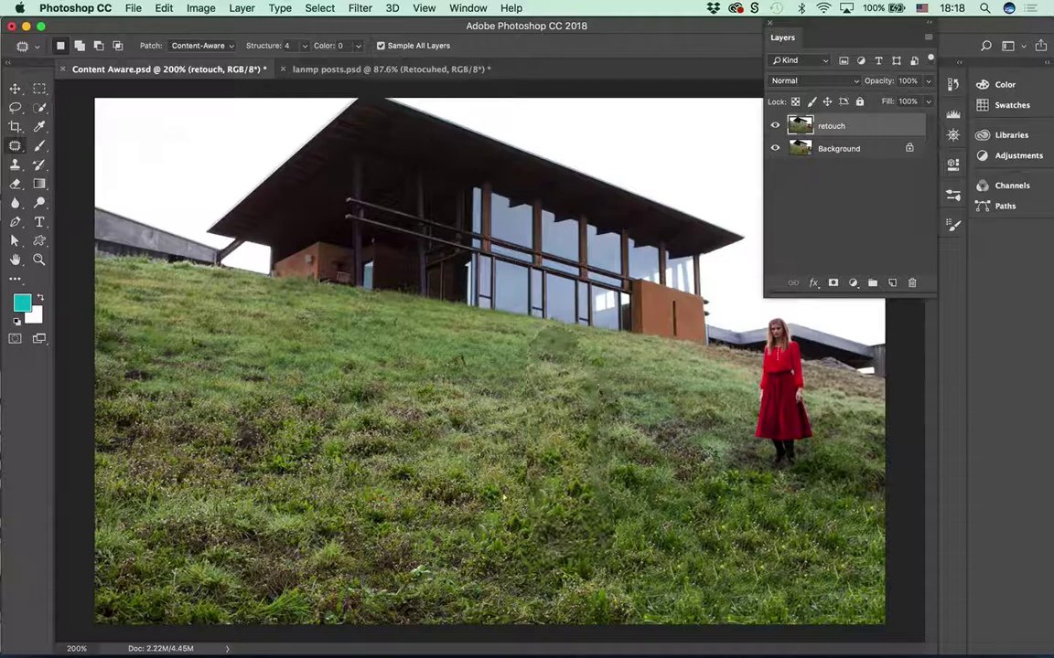
pyautogui.moveTo(387, 527); pyautogui.dragTo(357, 518)
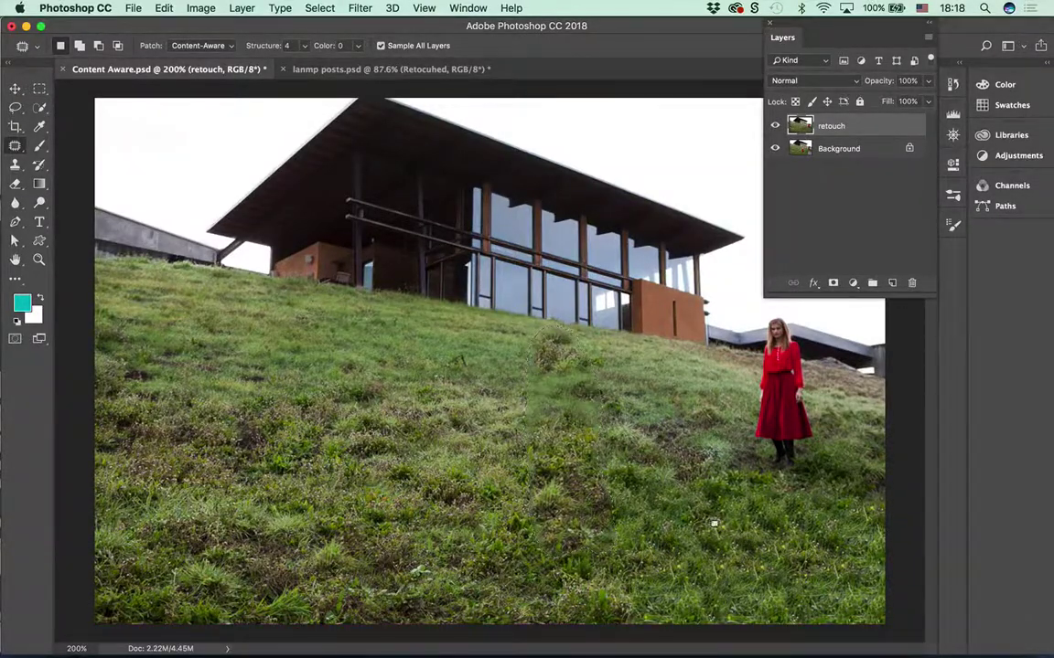
pyautogui.moveTo(606, 365)
pyautogui.mouseDown()
pyautogui.moveTo(570, 439)
pyautogui.moveTo(517, 361)
pyautogui.moveTo(548, 331)
pyautogui.mouseUp()
pyautogui.press('super+d')
pyautogui.press('super+z')
# - Try different Structure values on the active patch, ending at 1, and set its Color to 3
pyautogui.moveTo(257, 48); pyautogui.dragTo(255, 48)
pyautogui.write('3')
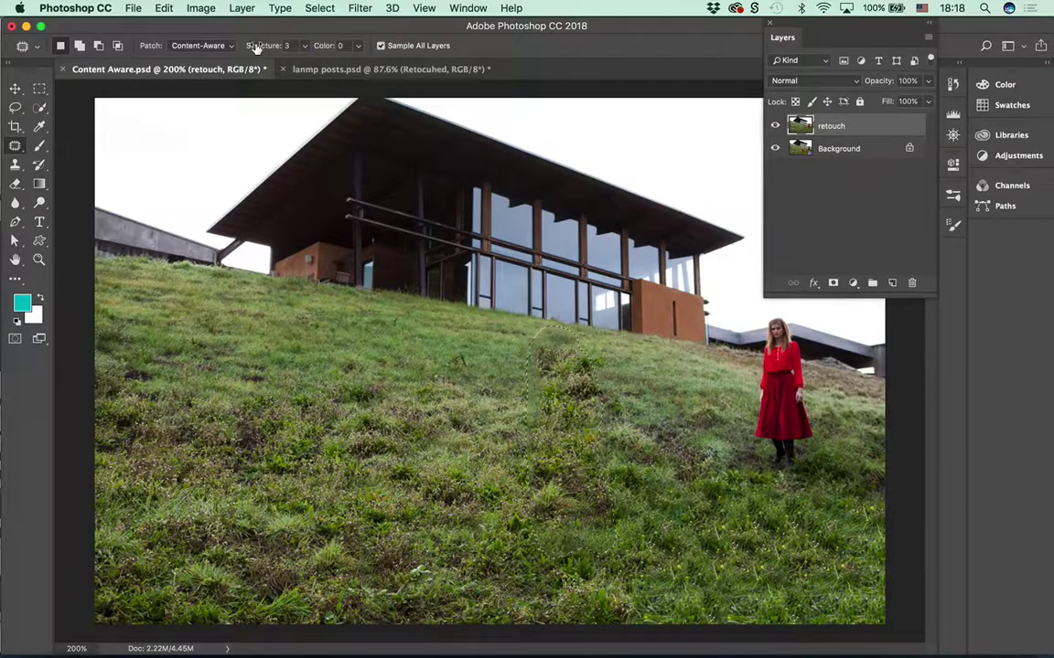
pyautogui.moveTo(257, 48); pyautogui.dragTo(255, 48)
pyautogui.write('5')
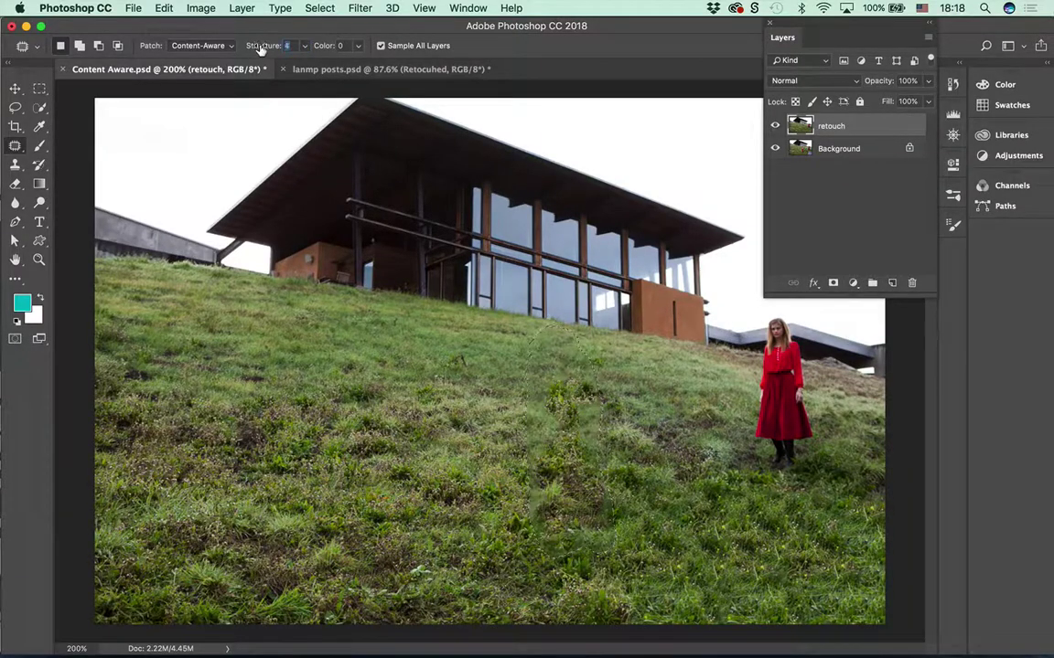
pyautogui.moveTo(261, 49); pyautogui.dragTo(234, 46)
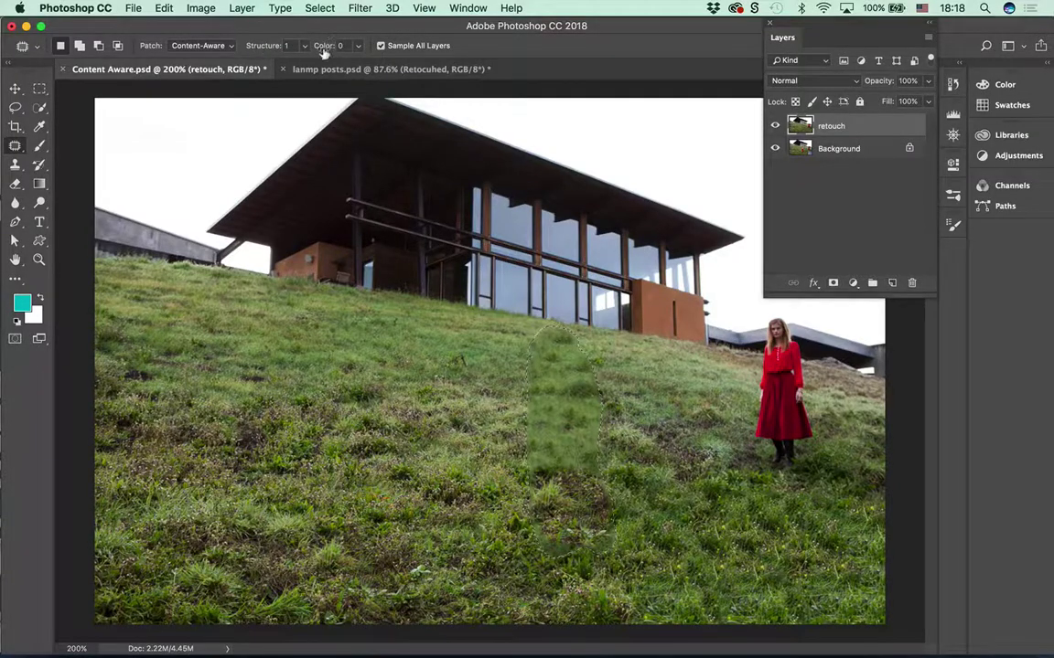
pyautogui.moveTo(324, 53); pyautogui.dragTo(282, 44)
# - Resample the patch from other grass, set its Structure to 2 and deselect
pyautogui.moveTo(581, 427); pyautogui.dragTo(559, 510)
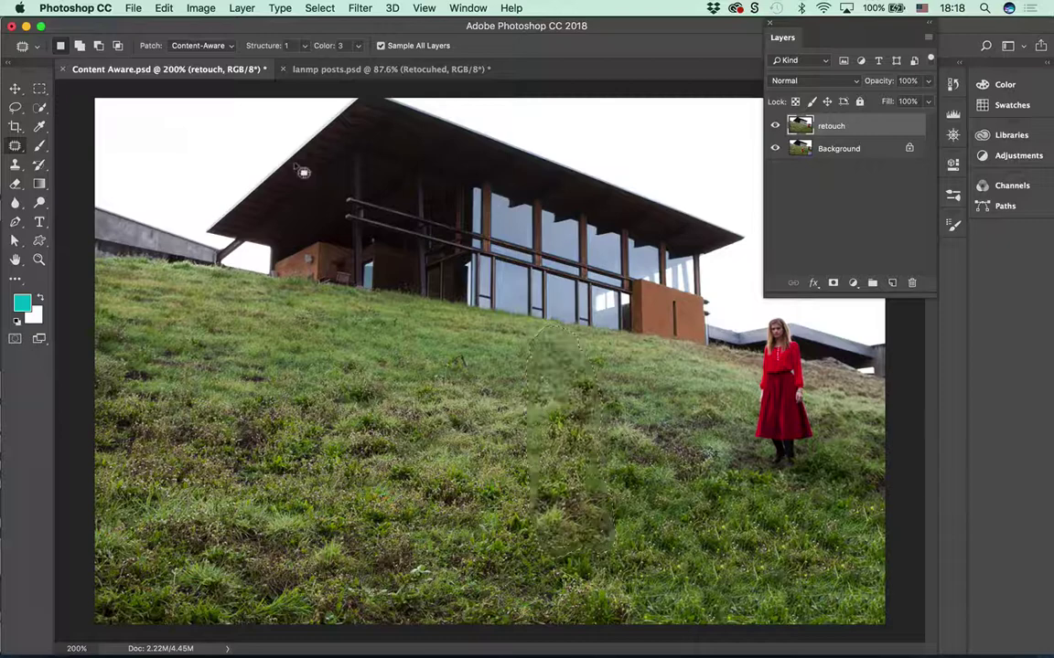
pyautogui.moveTo(236, 46); pyautogui.dragTo(266, 47)
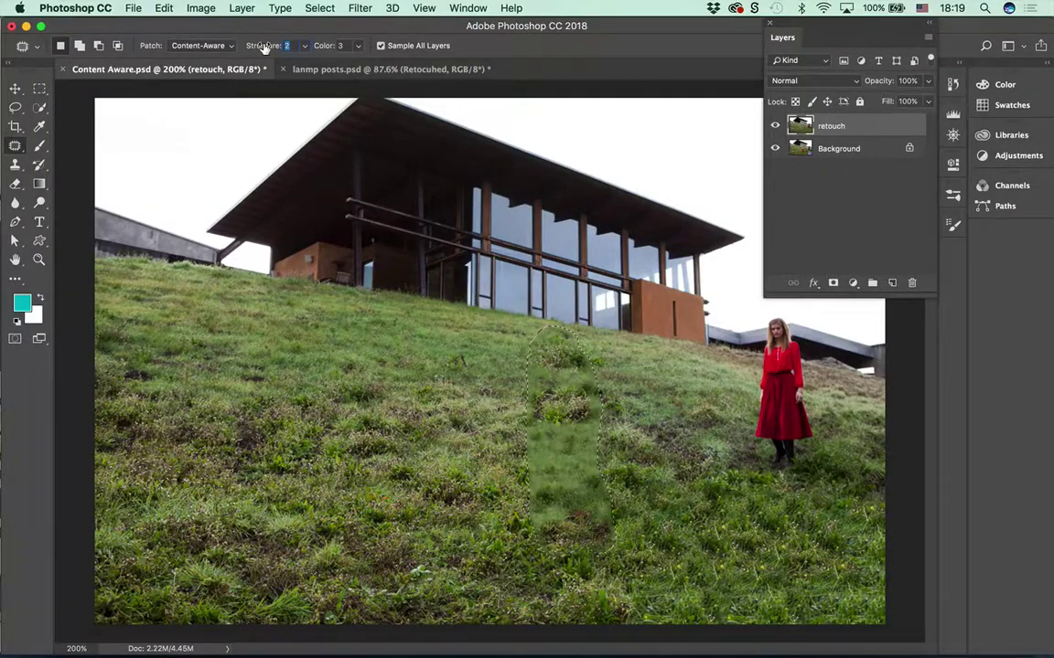
pyautogui.click(497, 311)
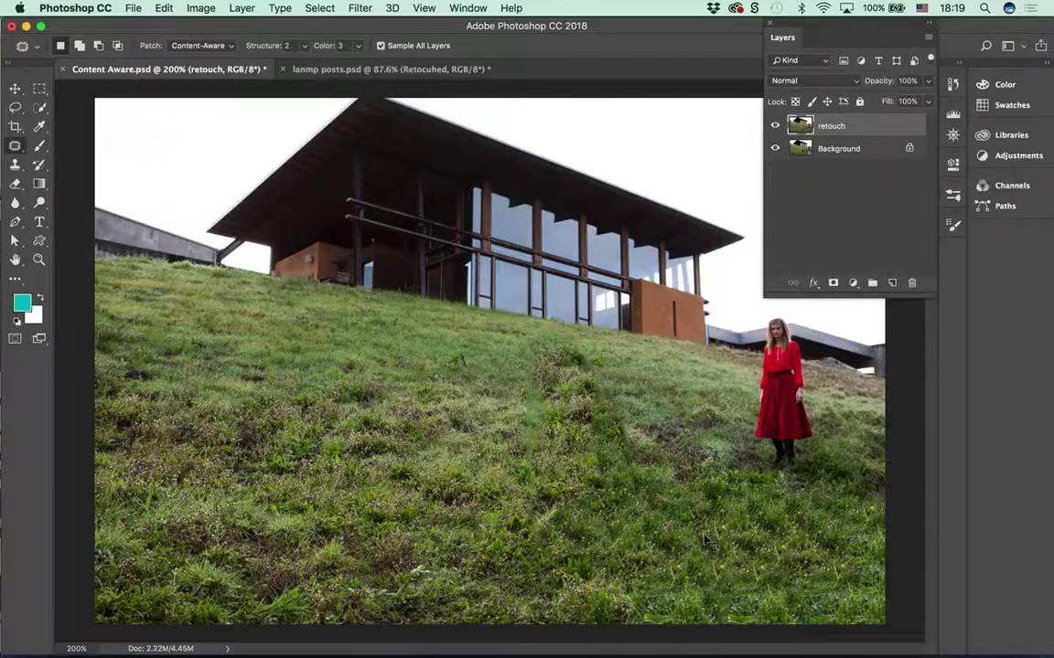
# - Patch the visible seam beside the removed woman with grass from farther along the slope and deselect
pyautogui.moveTo(560, 476)
pyautogui.mouseDown()
pyautogui.moveTo(496, 392)
pyautogui.moveTo(564, 360)
pyautogui.moveTo(561, 476)
pyautogui.moveTo(456, 490)
pyautogui.mouseUp()
pyautogui.moveTo(388, 468); pyautogui.dragTo(388, 471)
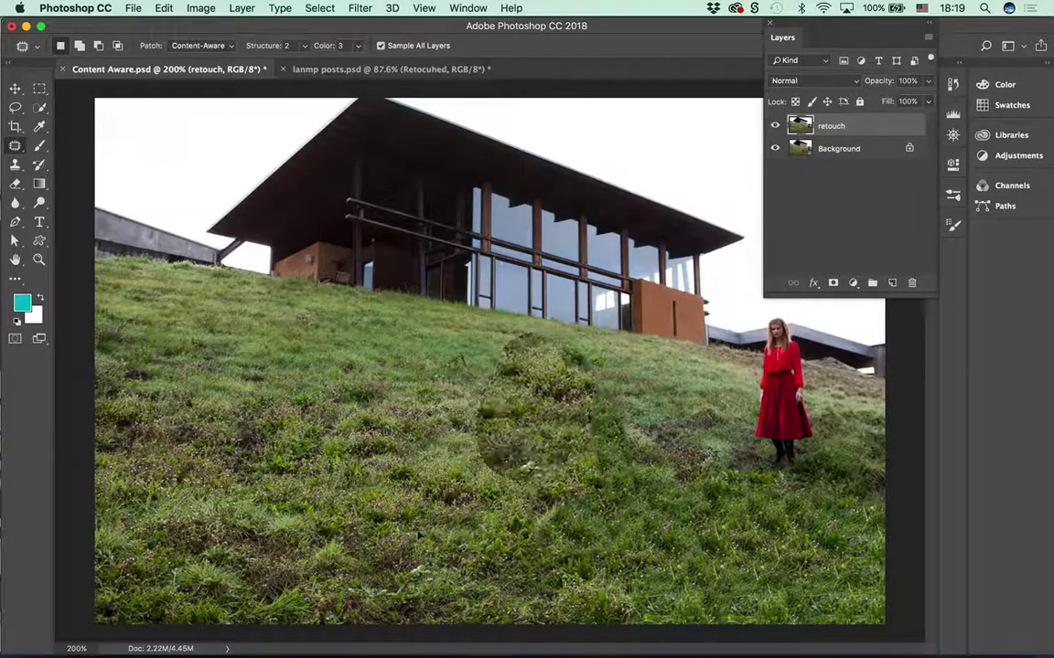
pyautogui.hotkey('ctrl', 'd')
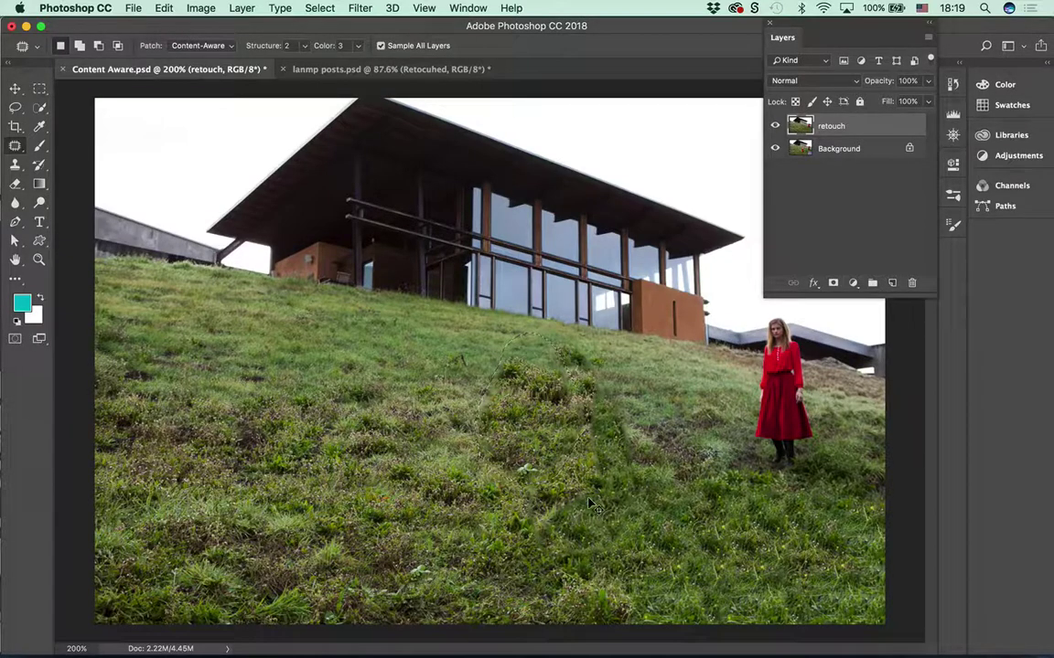
# - Compare the patched hillside with the original photo by repeatedly hiding and showing the retouch layer
pyautogui.click(774, 126)
pyautogui.click(775, 125)
pyautogui.click(774, 126)
pyautogui.click(774, 126)
pyautogui.click(774, 126)
pyautogui.click(774, 126)
pyautogui.click(775, 126)
pyautogui.click(773, 125)
pyautogui.click(774, 125)
pyautogui.click(773, 126)
# - Patch the grass between the removed woman and the woman in the red dress, setting Structure to 7
pyautogui.moveTo(695, 403)
pyautogui.mouseDown()
pyautogui.moveTo(689, 439)
pyautogui.moveTo(743, 520)
pyautogui.moveTo(780, 528)
pyautogui.mouseUp()
pyautogui.moveTo(284, 47)
pyautogui.mouseDown()
pyautogui.moveTo(267, 50)
pyautogui.moveTo(284, 43)
pyautogui.mouseUp()
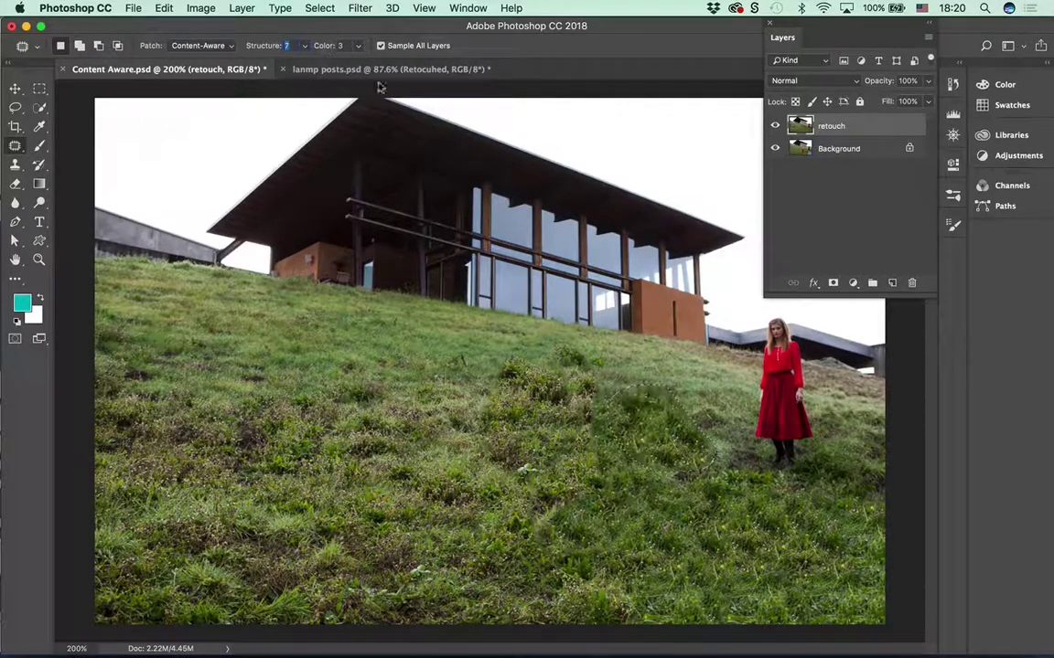
# - Clear the selection and compare the patched grass with the original by hiding and showing the retouch layer
pyautogui.press('super+d')
pyautogui.click(775, 127)
pyautogui.click(776, 127)
# - Patch out the woman in the red dress with grass from across the slope, set Structure to 1 and Color to 0, deselect and inspect the area
pyautogui.moveTo(782, 322)
pyautogui.mouseDown()
pyautogui.moveTo(739, 439)
pyautogui.moveTo(731, 384)
pyautogui.moveTo(757, 316)
pyautogui.moveTo(775, 391)
pyautogui.moveTo(396, 398)
pyautogui.mouseUp()
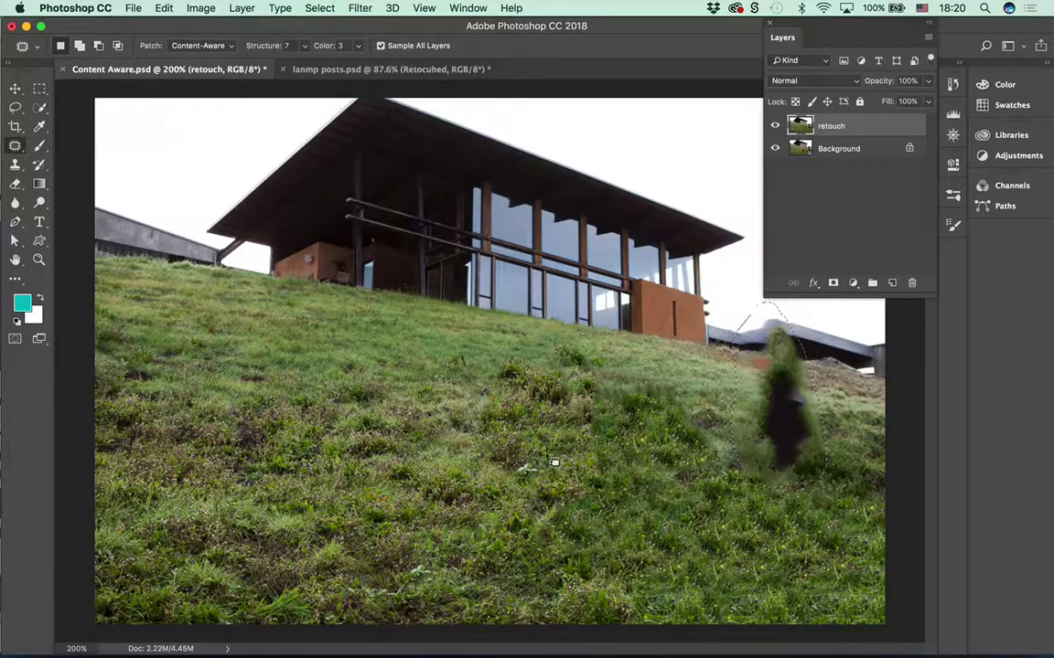
pyautogui.moveTo(736, 445); pyautogui.dragTo(511, 459)
pyautogui.press('super+z')
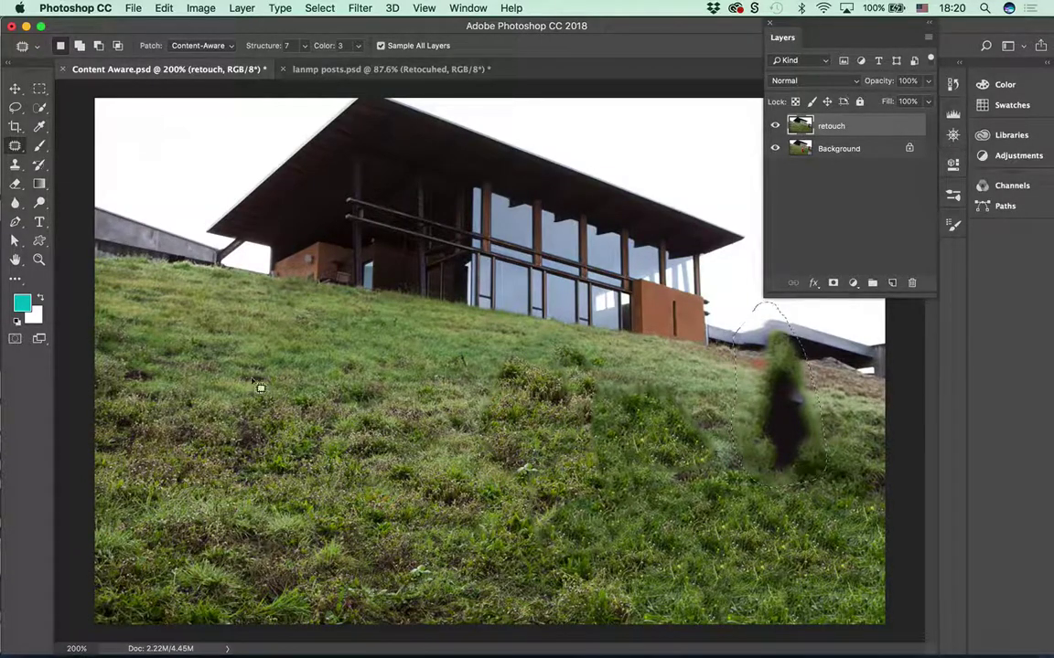
pyautogui.moveTo(266, 49); pyautogui.dragTo(231, 45)
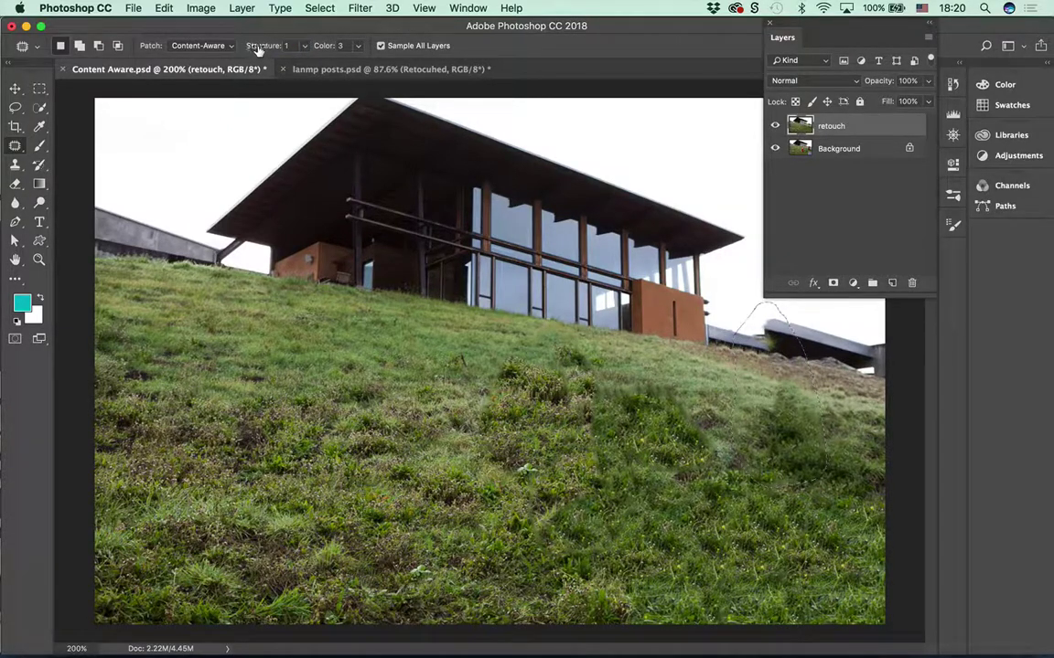
pyautogui.moveTo(354, 48); pyautogui.dragTo(291, 42)
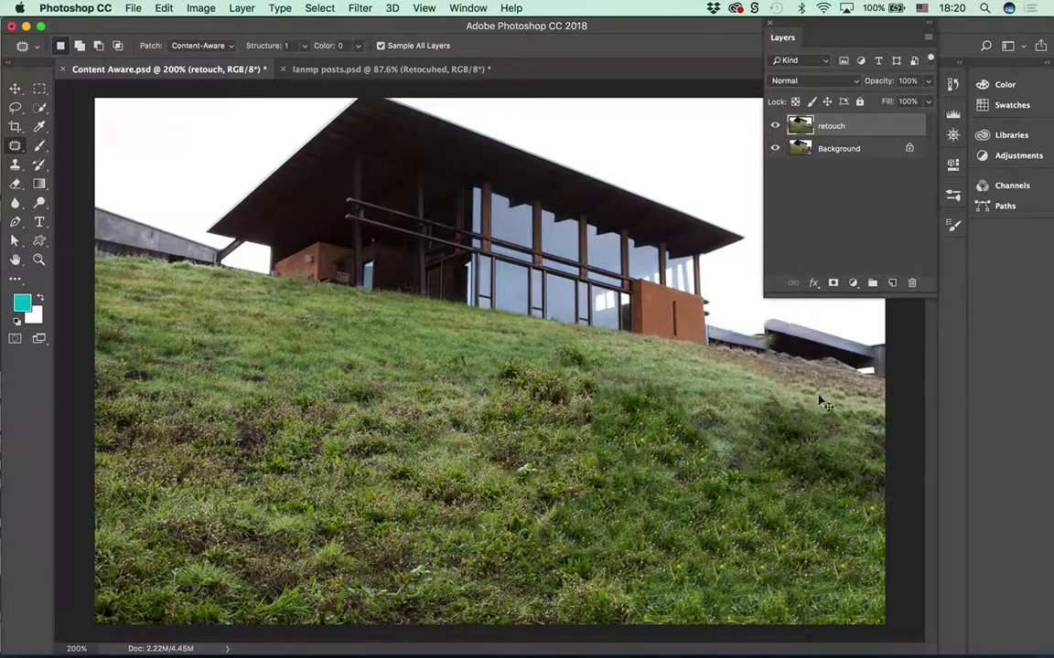
pyautogui.press('super+equal')
pyautogui.press('super+equal')
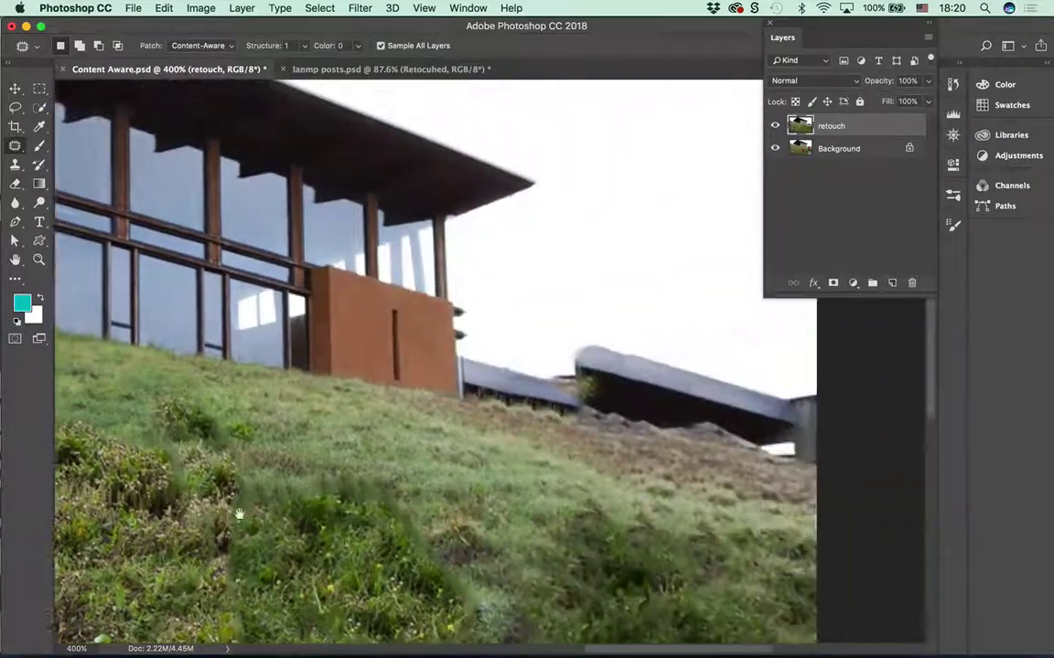
pyautogui.hscroll(3, 239, 515)
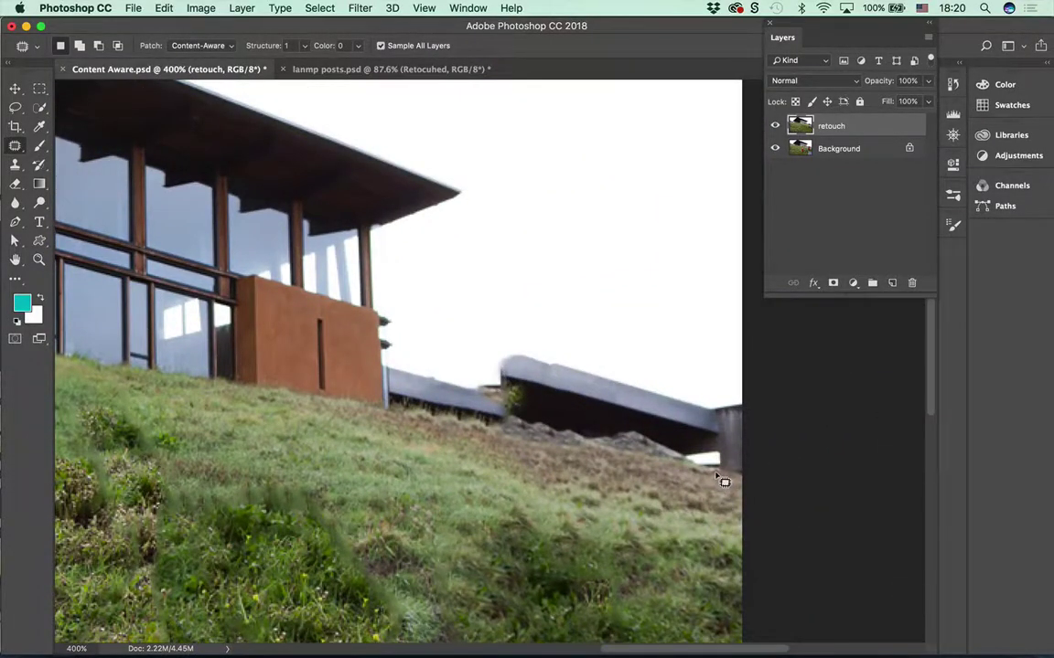
pyautogui.press('super+minus')
pyautogui.press('super+minus')
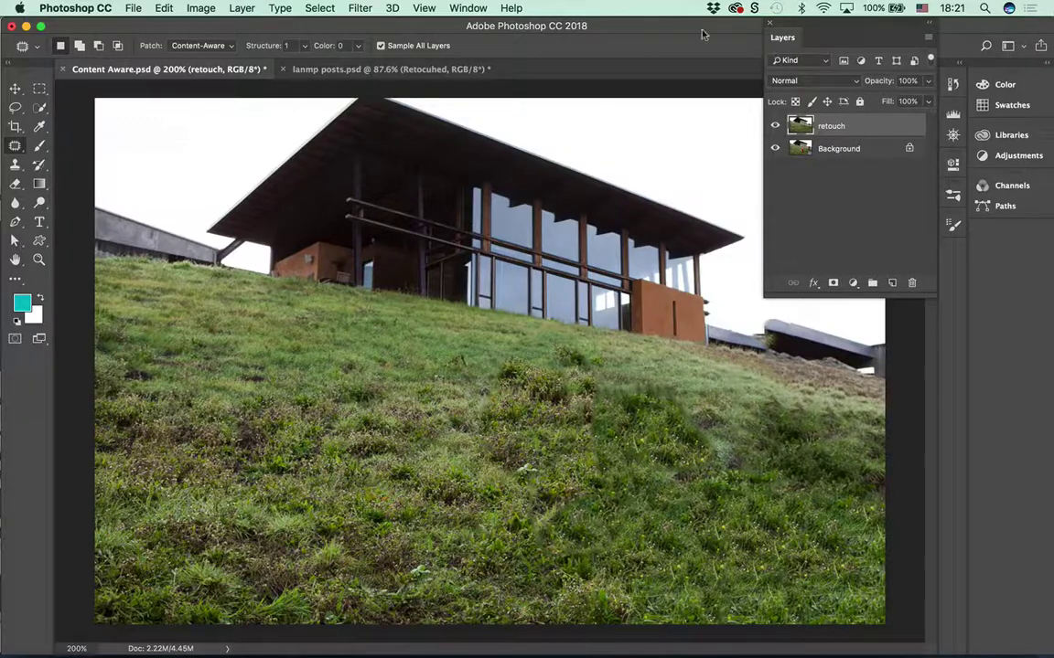
# - Close lanmp posts.psd and Content Aware.psd without saving their changes
pyautogui.click(283, 69)
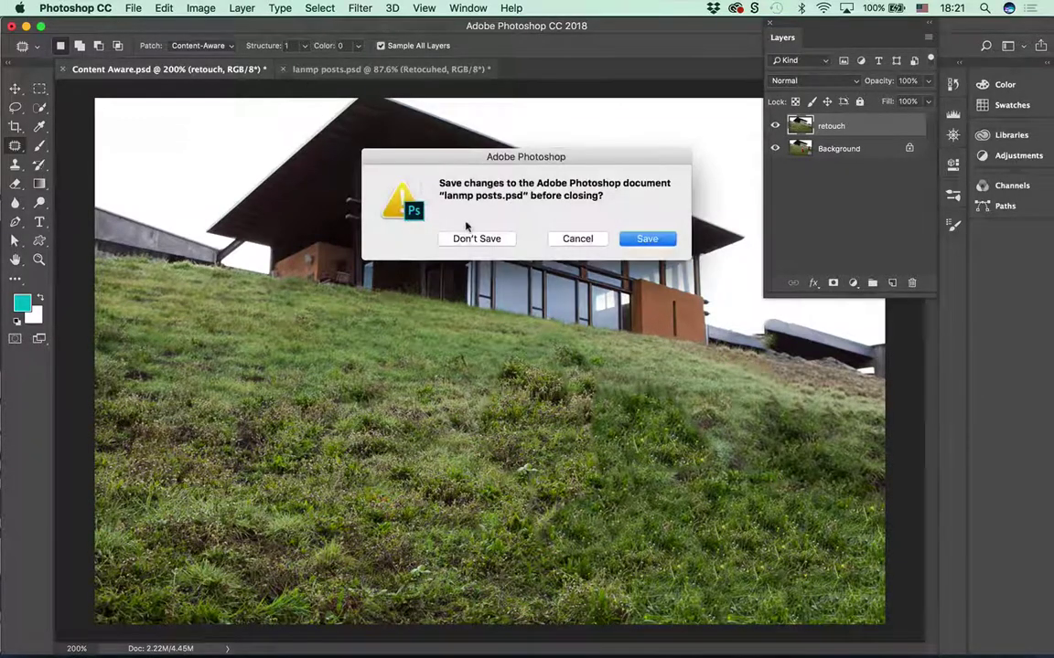
pyautogui.click(480, 238)
pyautogui.click(62, 70)
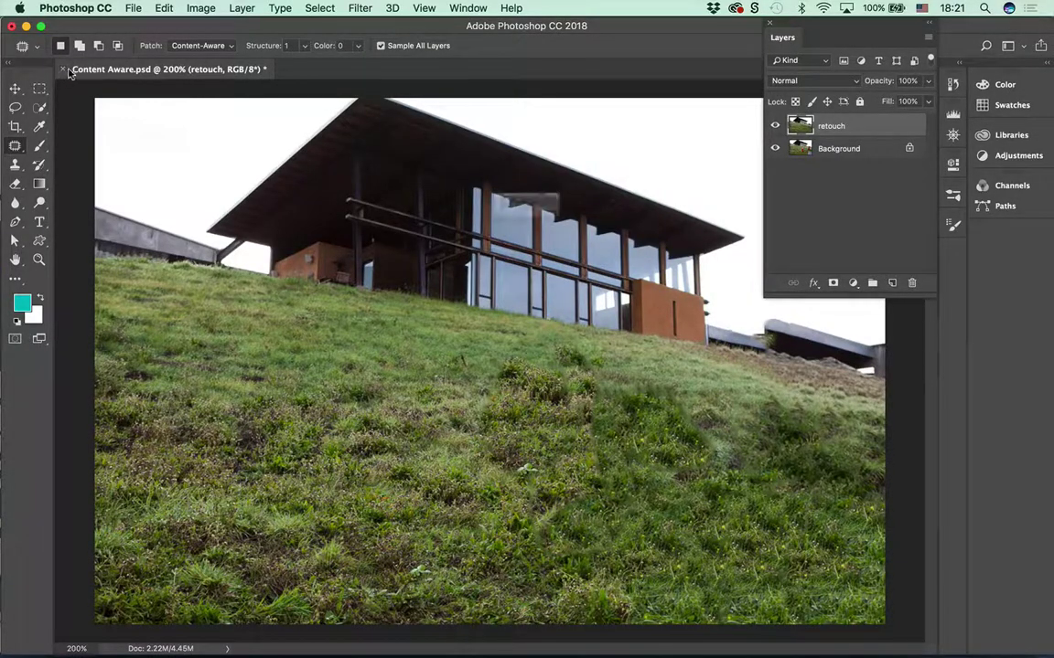
pyautogui.click(477, 238)
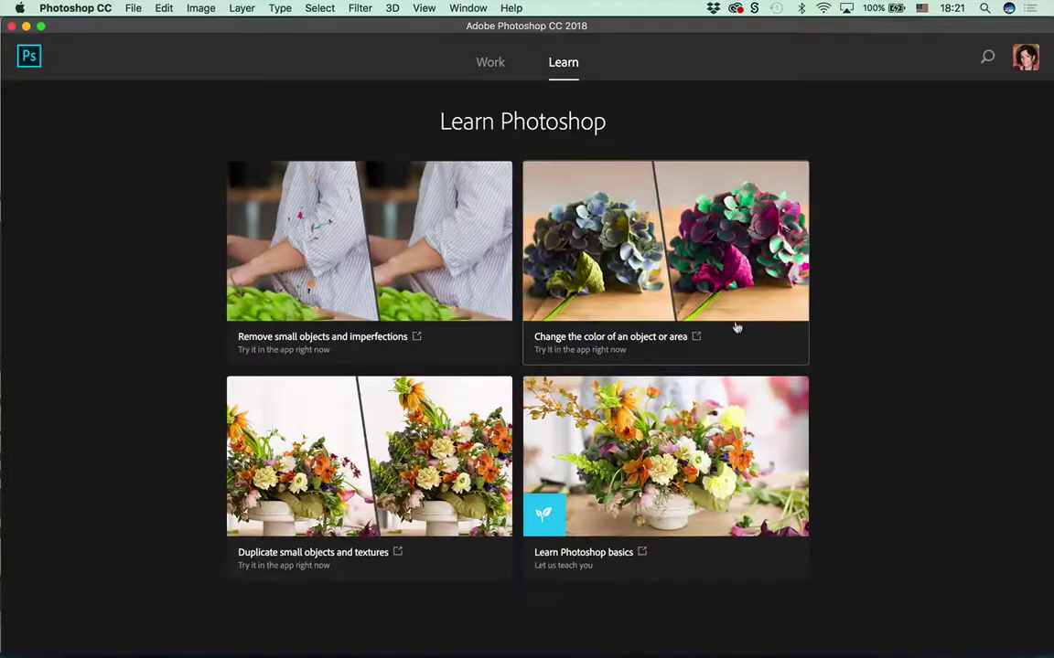
# - Set up a new print document named "post for social media" with a width and height of 5 inches
pyautogui.click(133, 9)
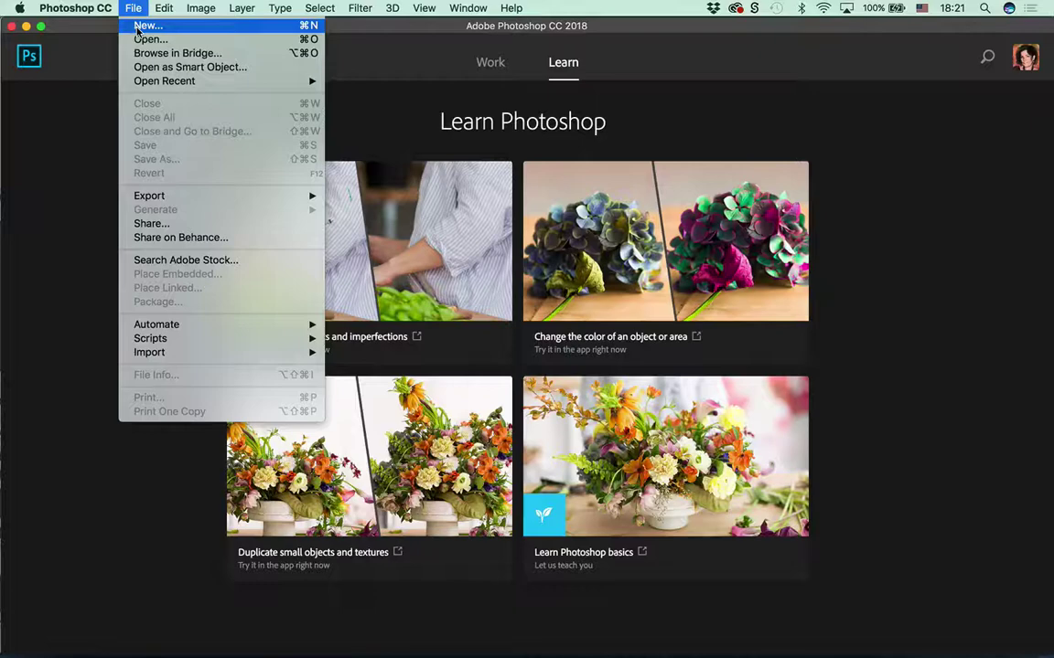
pyautogui.click(146, 25)
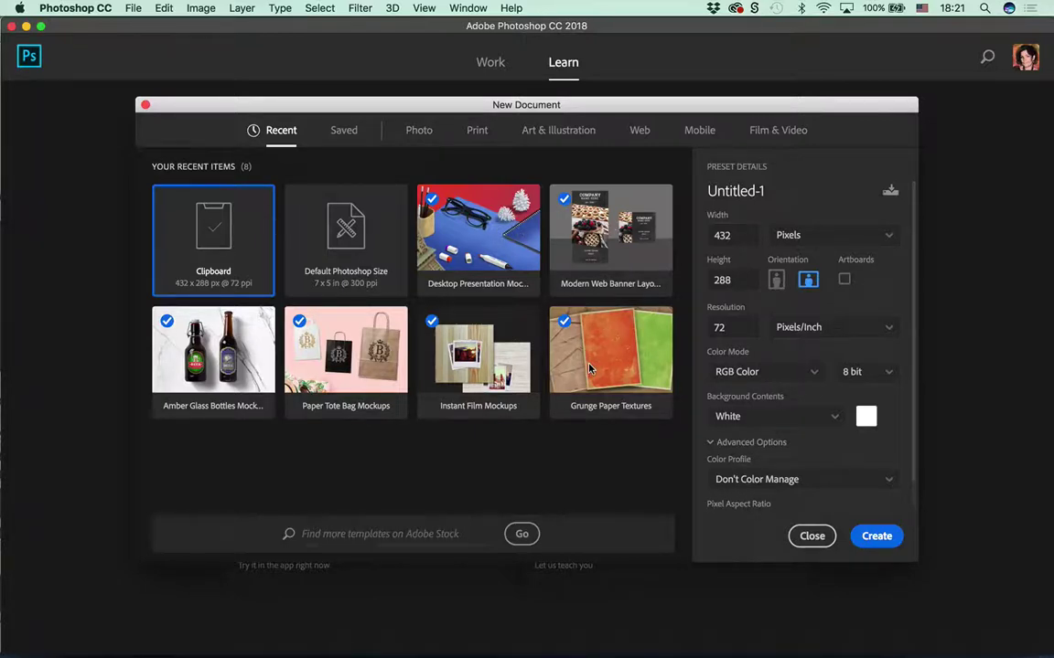
pyautogui.click(477, 133)
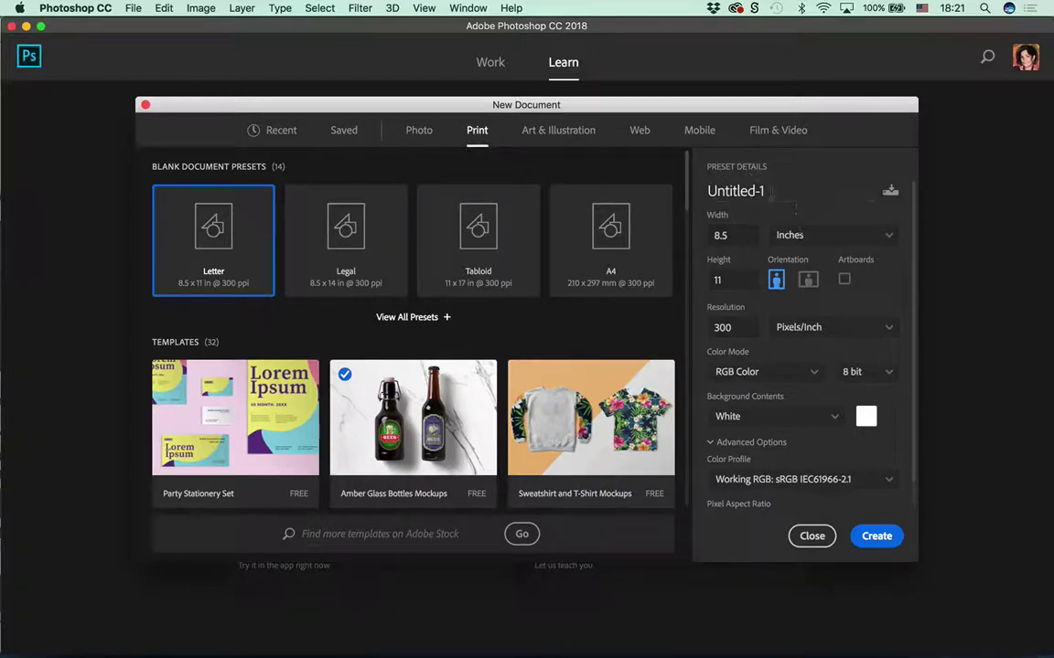
pyautogui.moveTo(771, 191); pyautogui.dragTo(702, 177)
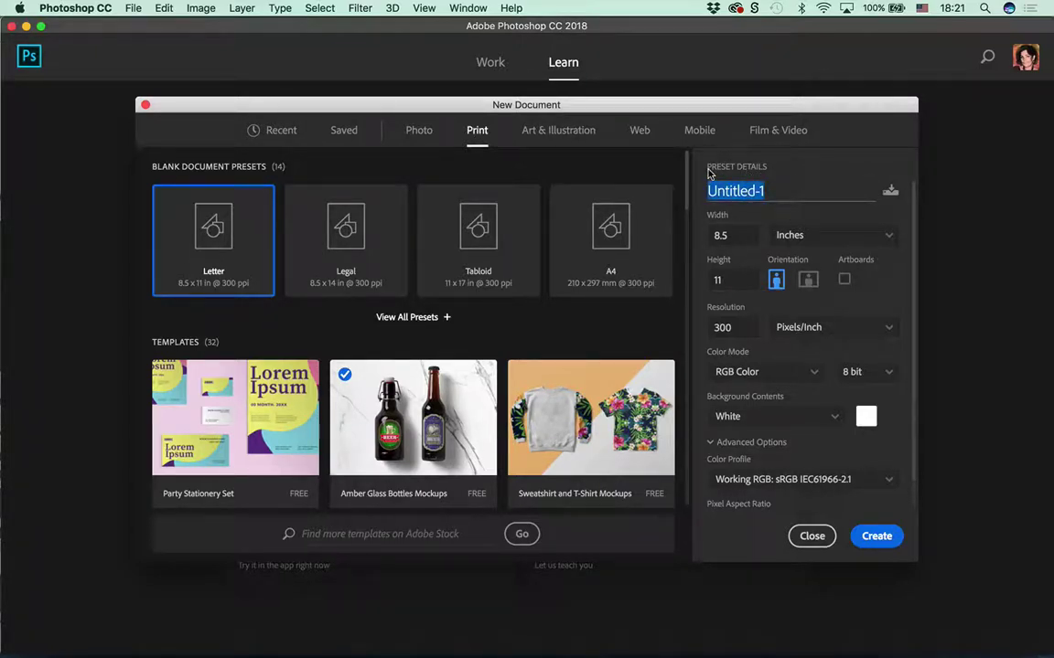
pyautogui.write('post for so')
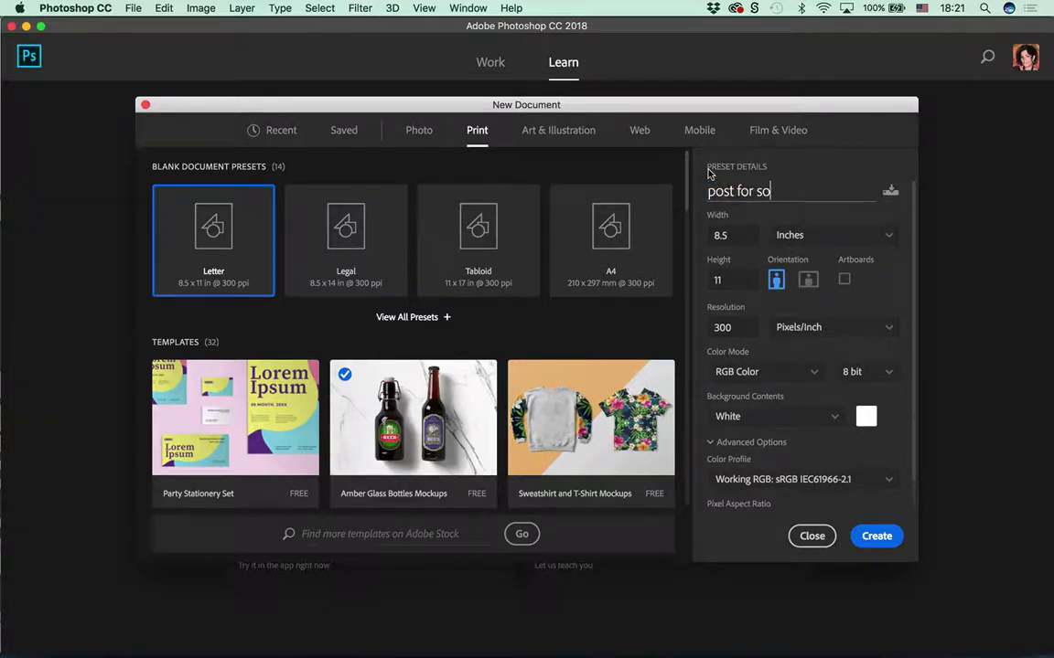
pyautogui.write('cial media')
pyautogui.press('Tab')
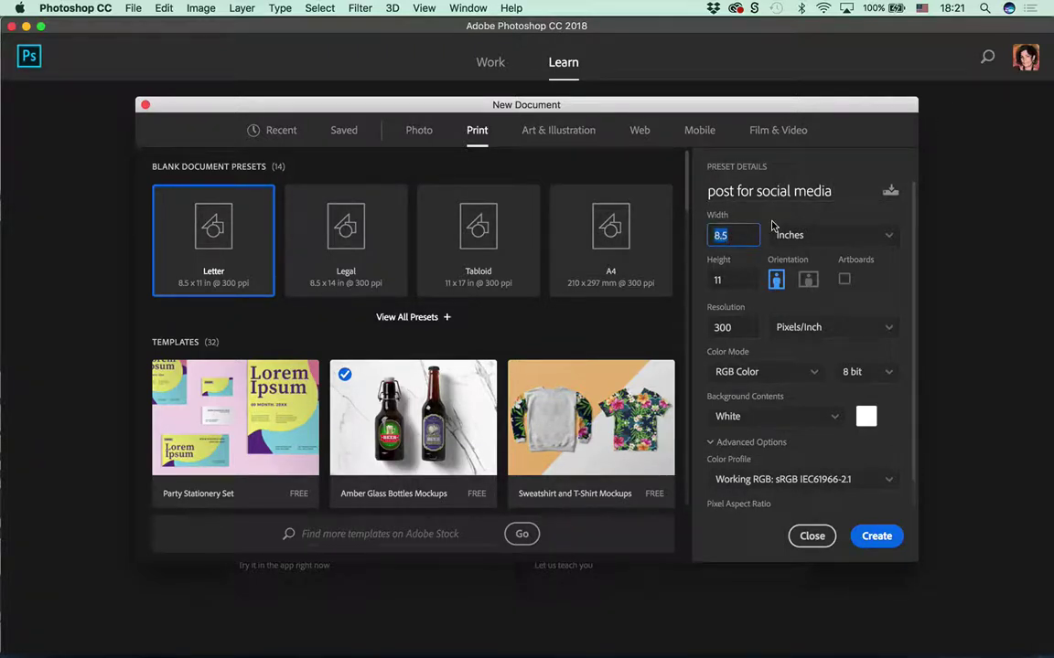
pyautogui.write('5')
pyautogui.press('Tab')
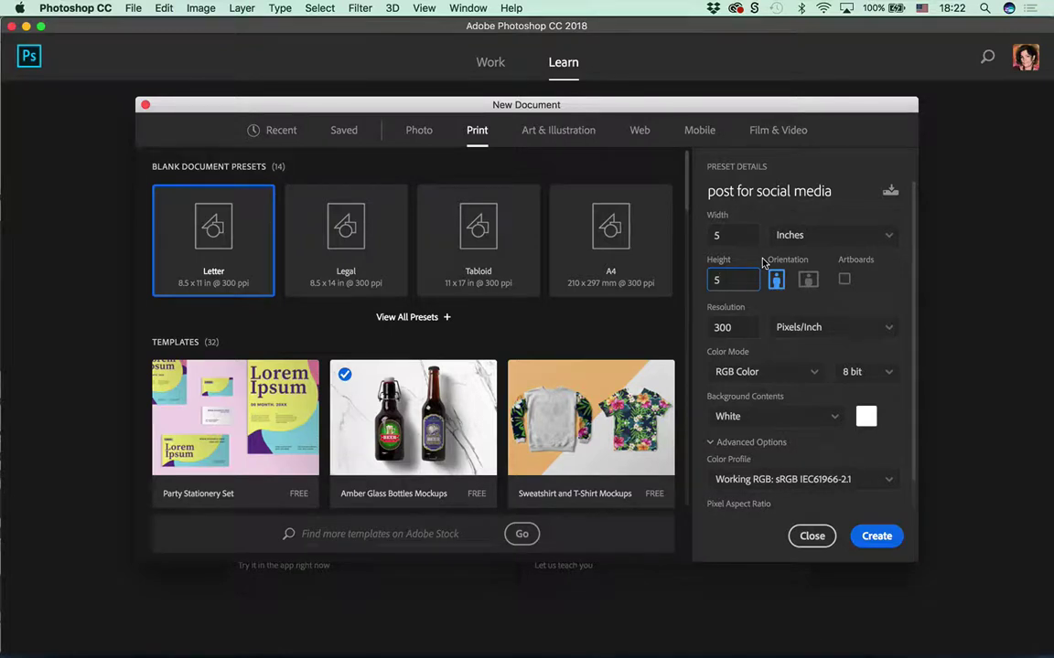
# - Set the resolution to 150 pixels/inch, switch the size units to pixels and create the document
pyautogui.click(741, 321)
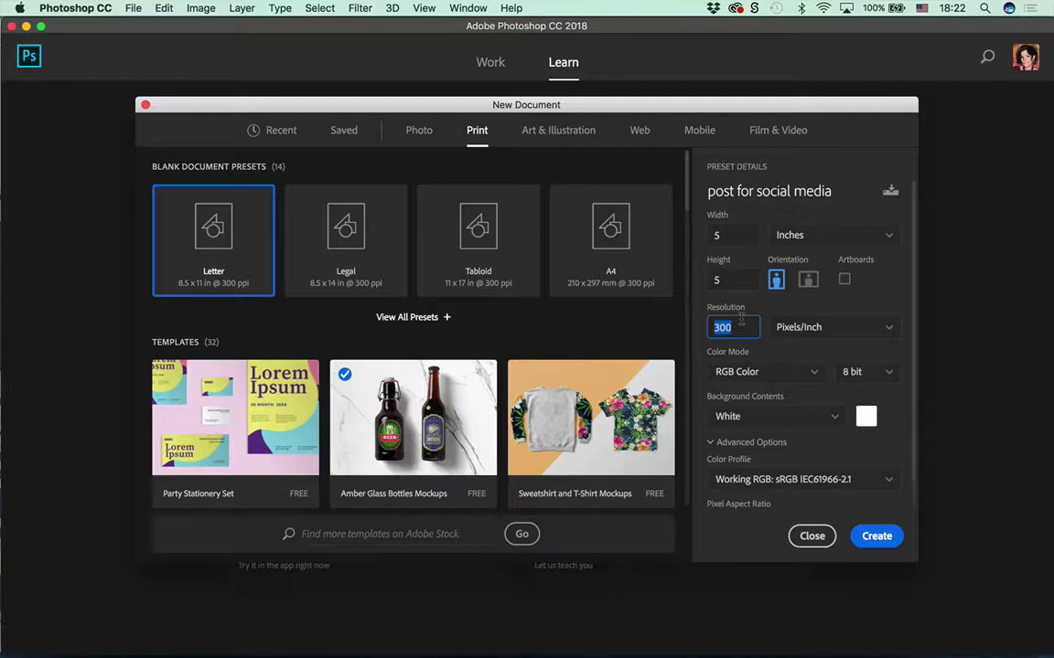
pyautogui.write('150')
pyautogui.click(813, 239)
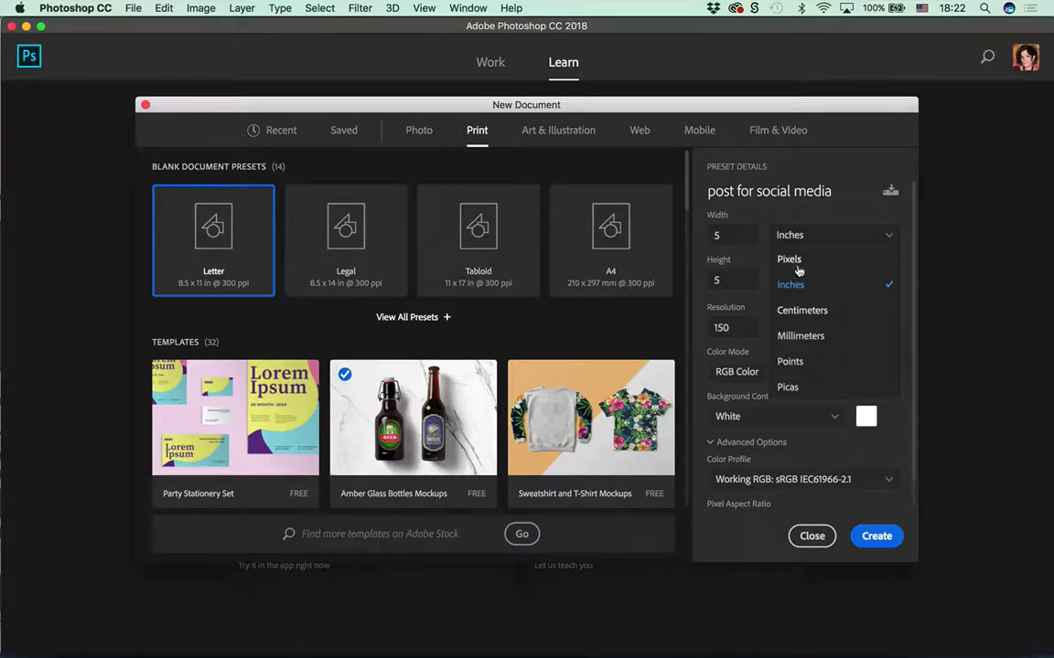
pyautogui.click(796, 265)
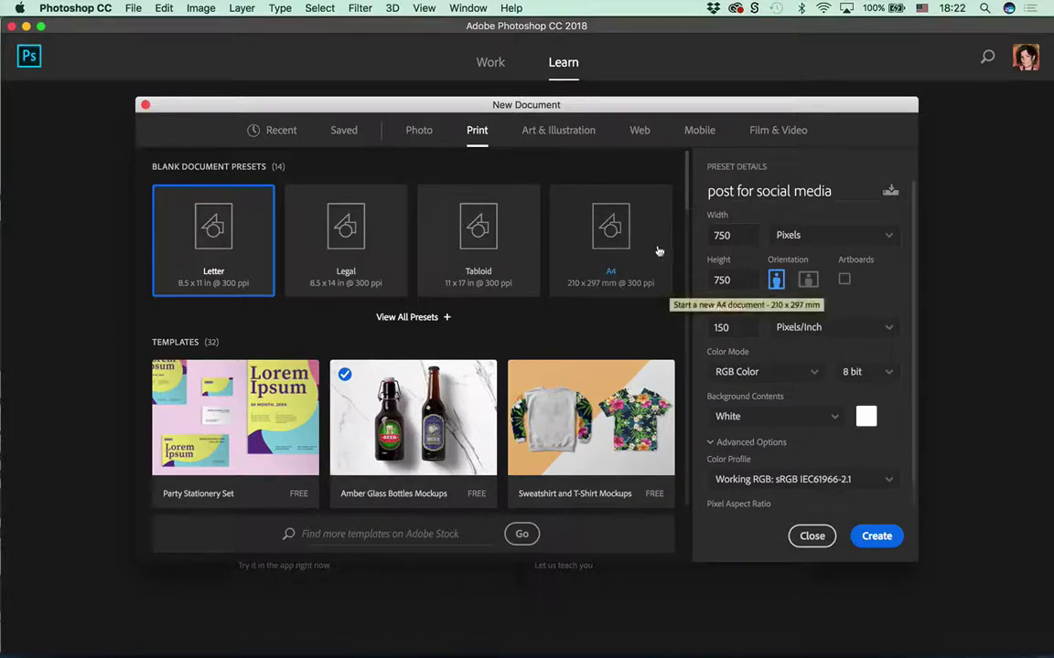
pyautogui.click(876, 538)
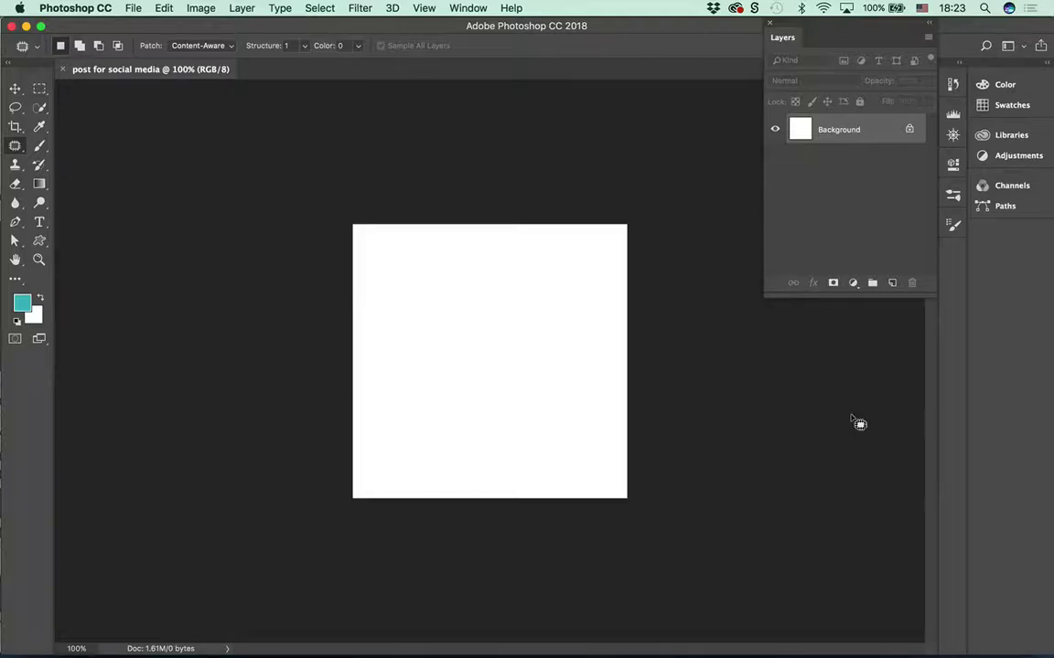
# - Reposition the Layers panel and convert the locked background into a regular layer named "Background"
pyautogui.moveTo(781, 30); pyautogui.dragTo(768, 97)
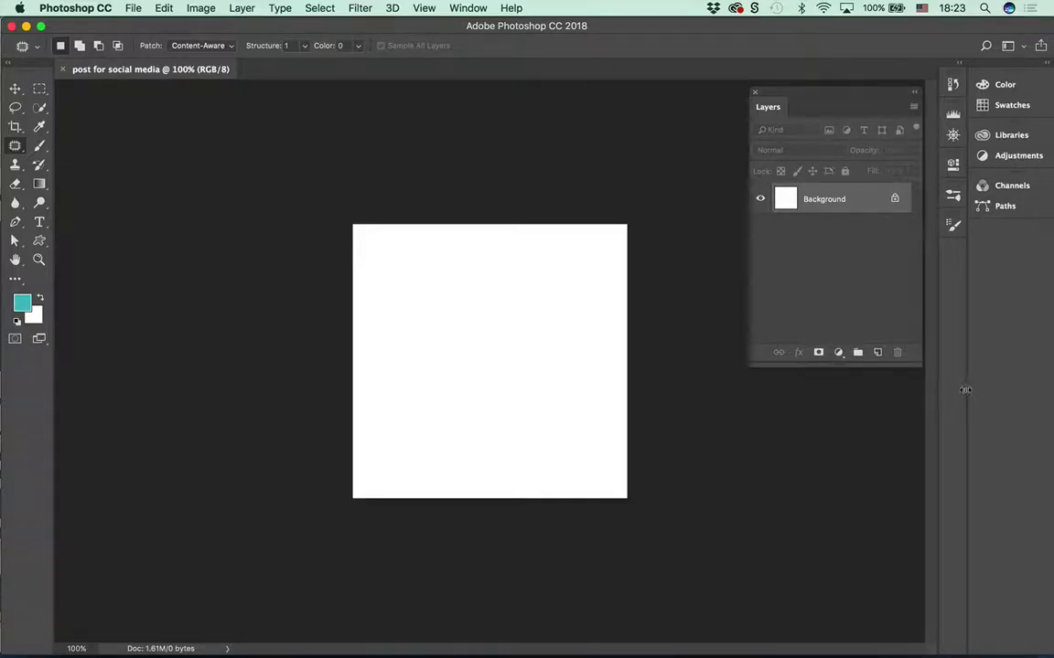
pyautogui.doubleClick(826, 202)
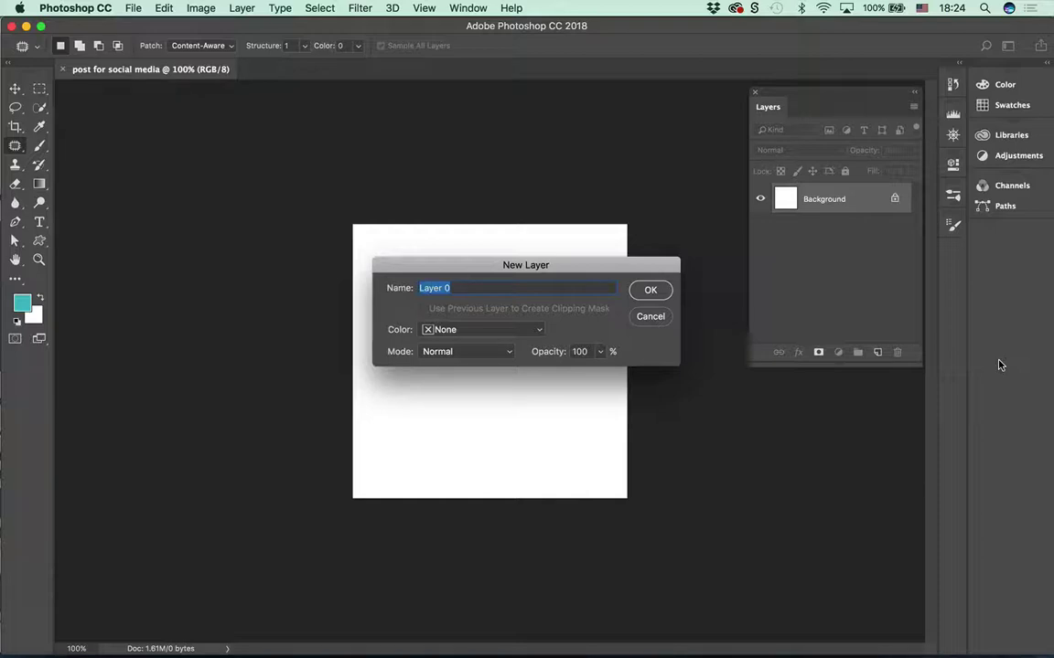
pyautogui.write('Background')
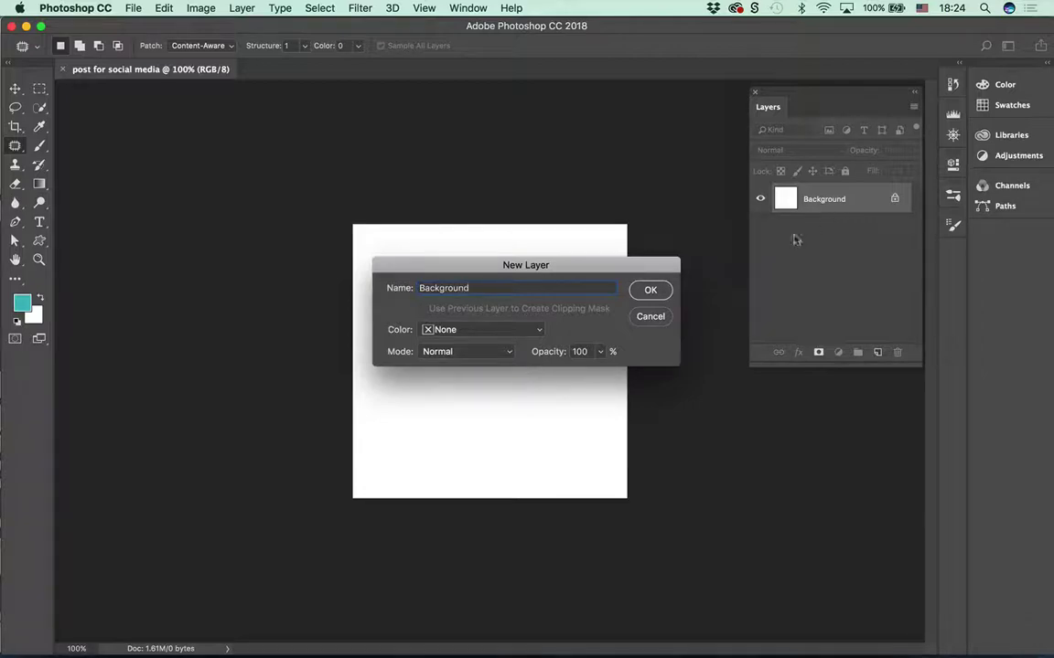
pyautogui.click(650, 290)
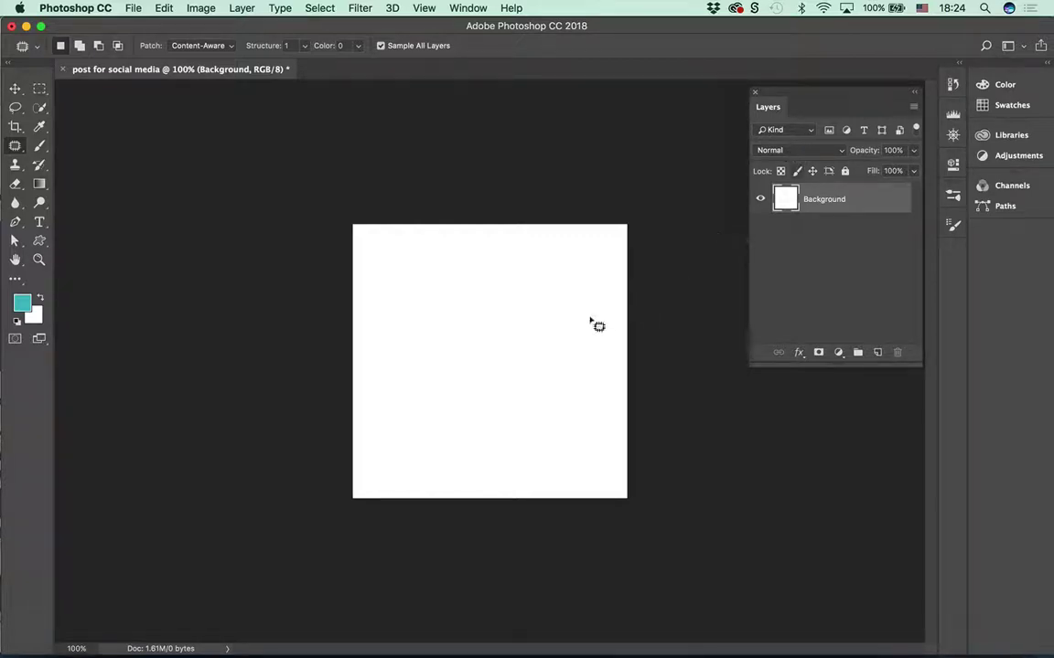
# - Try to shift the unlocked Background layer on the canvas with the Move tool
pyautogui.click(16, 89)
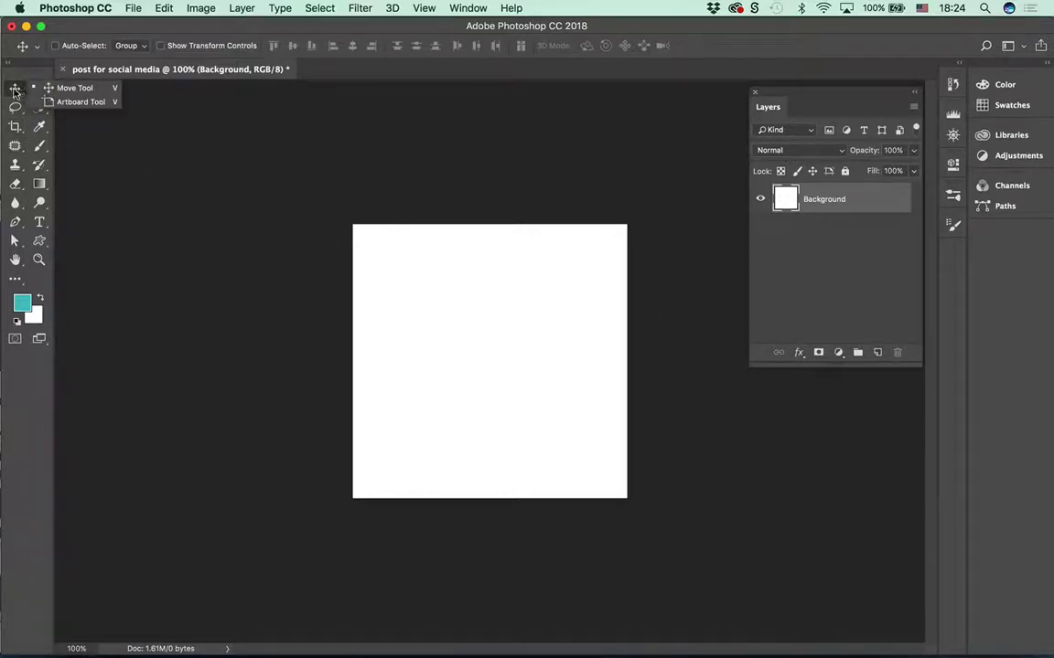
pyautogui.click(16, 89)
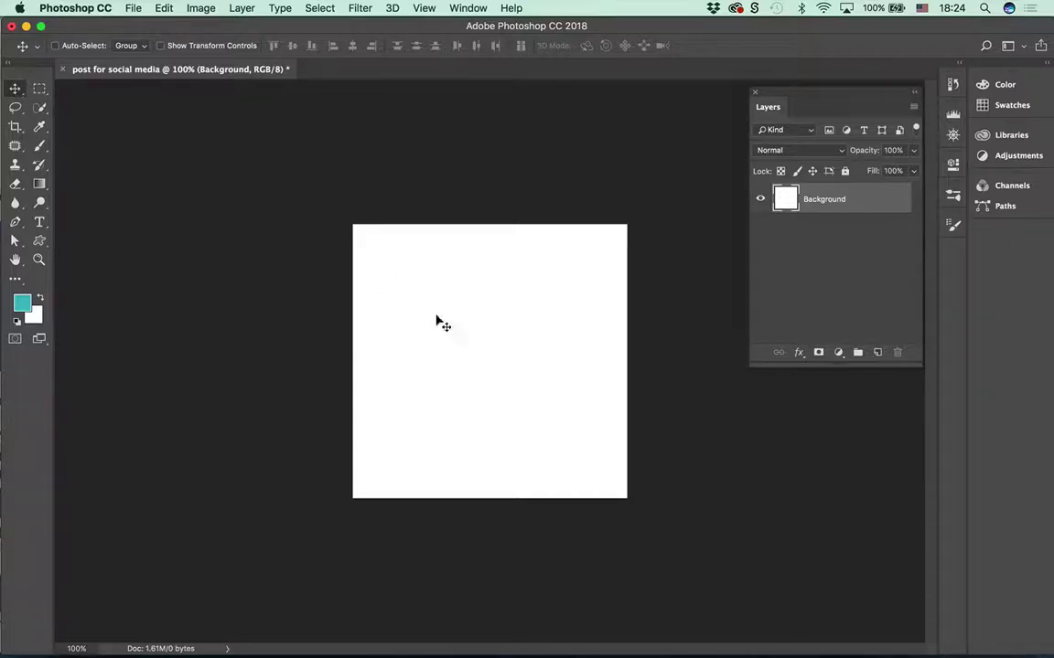
pyautogui.moveTo(466, 337); pyautogui.dragTo(515, 354)
# - Hide and show the Background layer twice and flatten the image
pyautogui.click(760, 199)
pyautogui.click(760, 199)
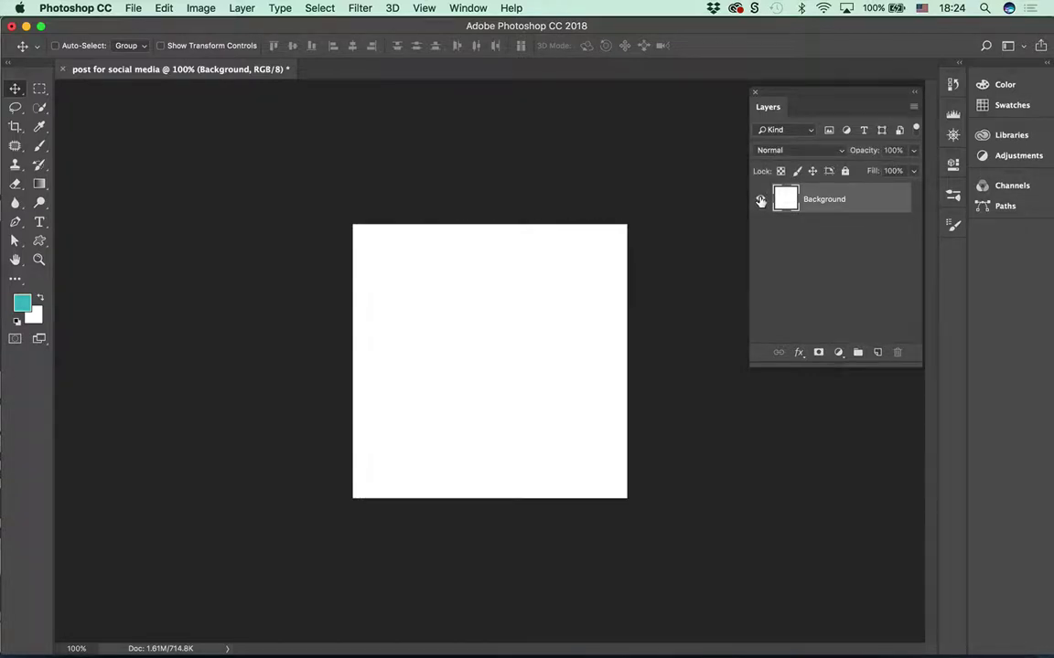
pyautogui.click(760, 200)
pyautogui.click(760, 199)
pyautogui.click(913, 107)
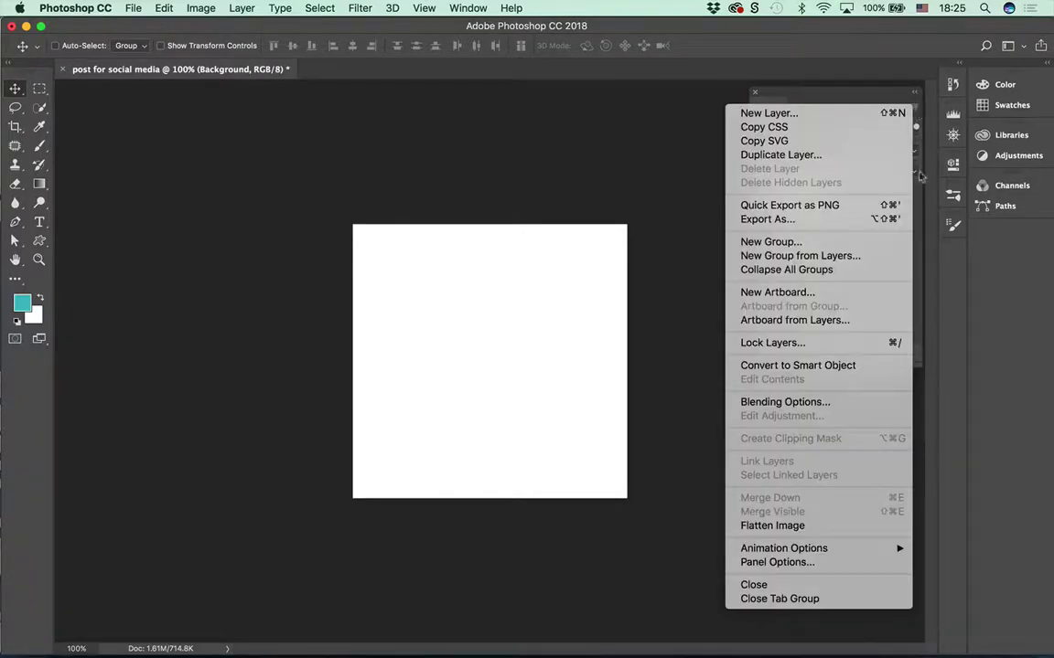
pyautogui.click(802, 527)
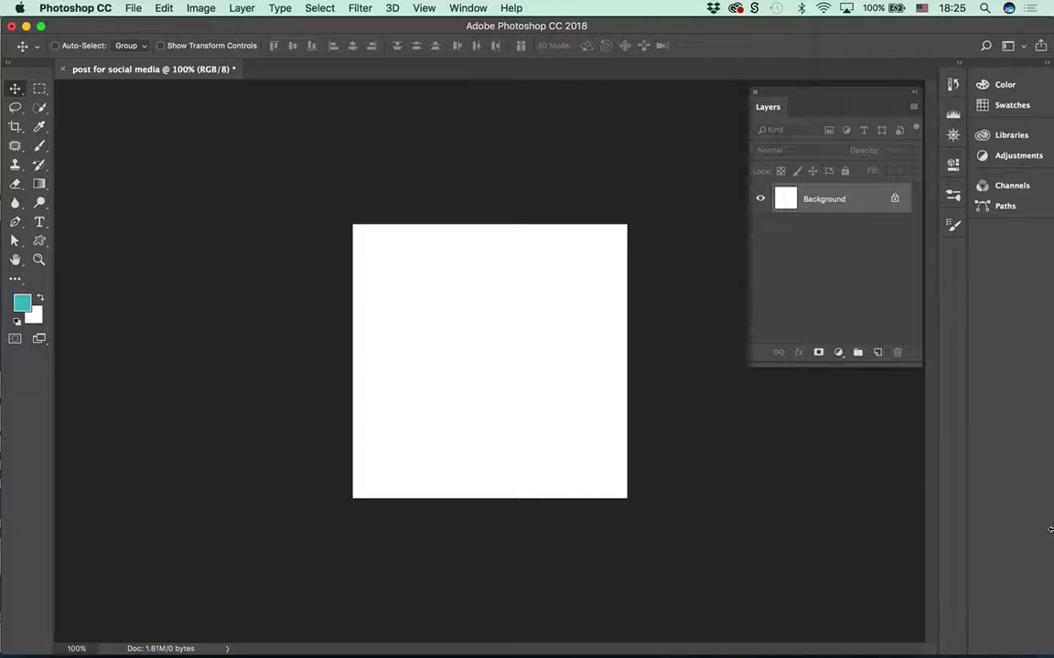
# - Open the recently used photo hawaii.jpg and close it again
pyautogui.click(128, 10)
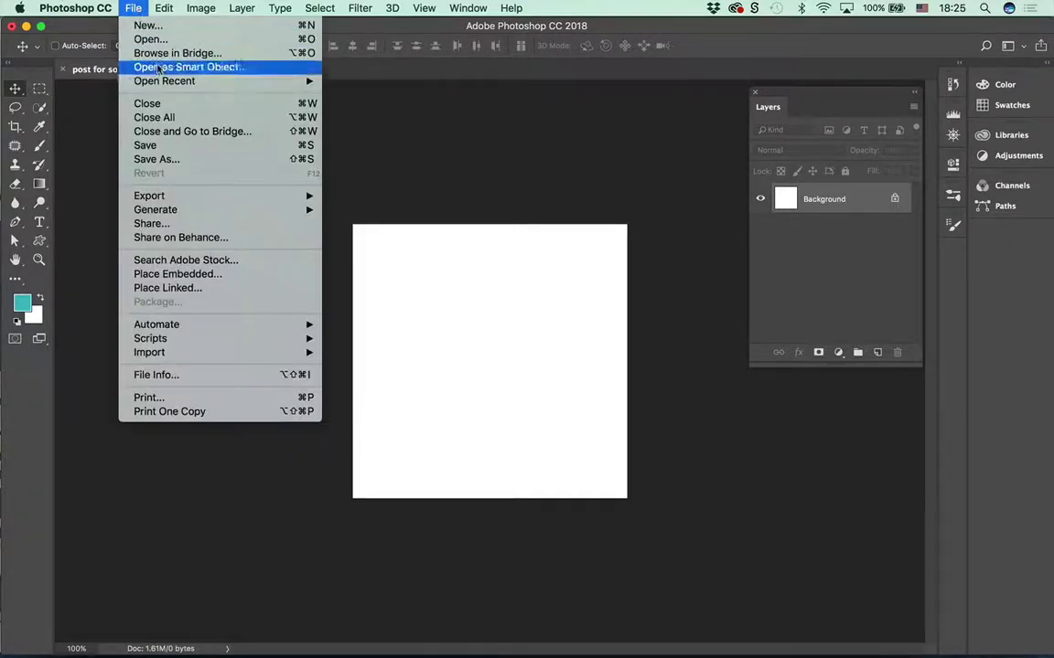
pyautogui.moveTo(160, 80)
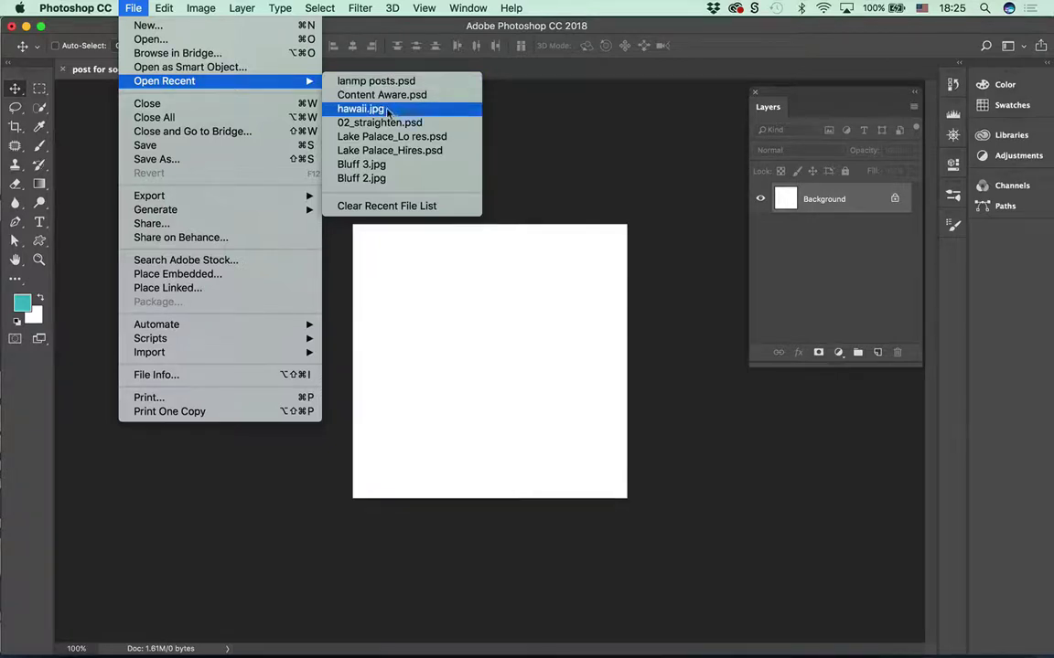
pyautogui.click(359, 108)
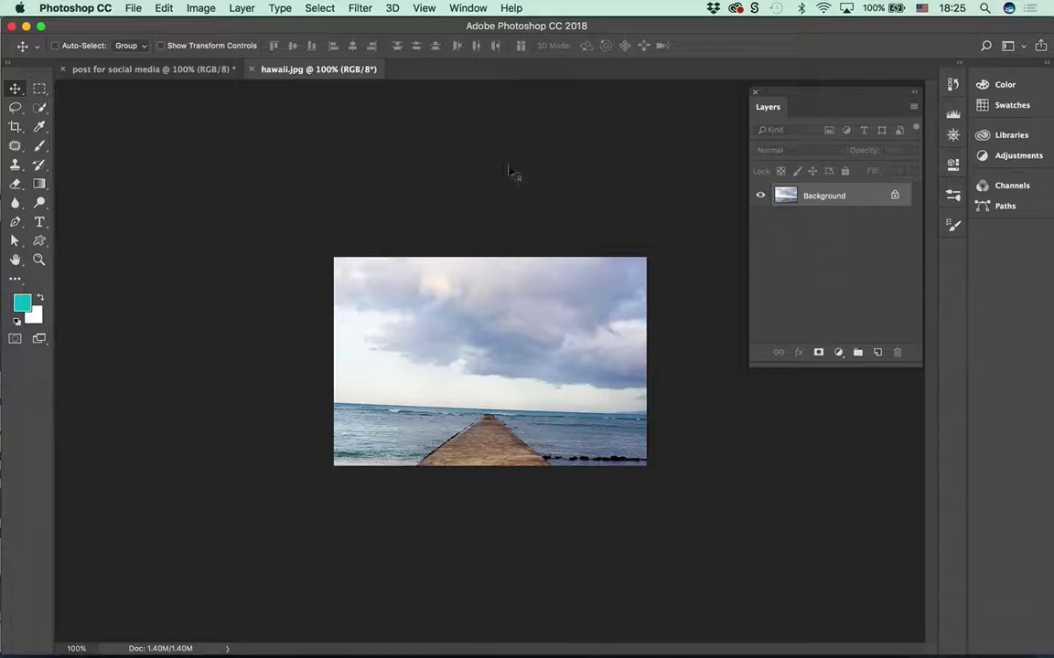
pyautogui.click(252, 68)
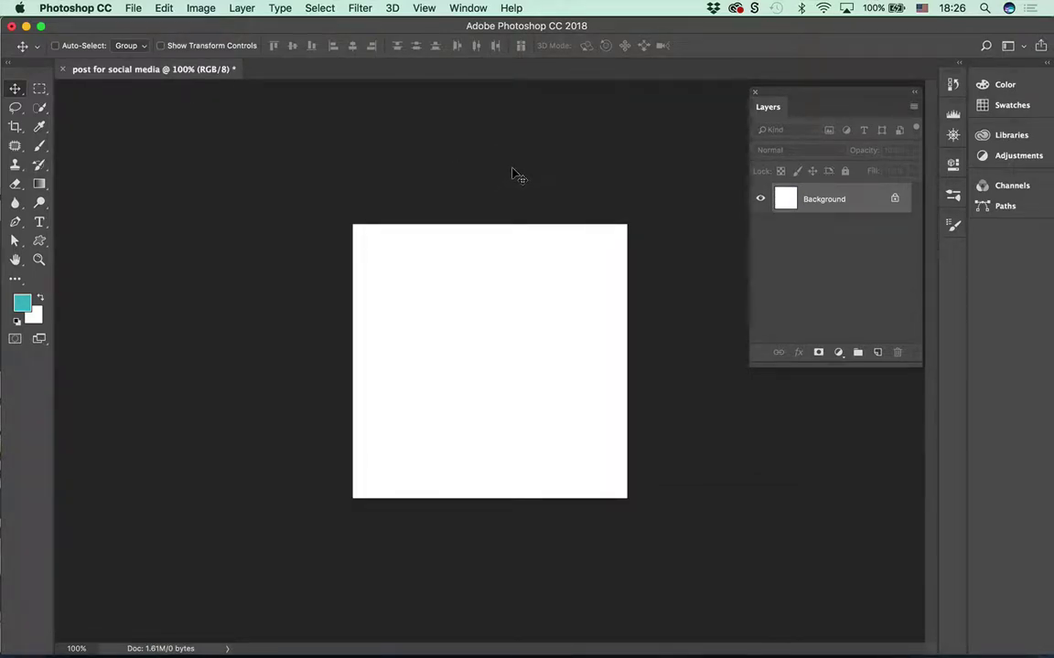
# - Reopen hawaii.jpg from the recent files to view its locked Background layer, and close the photo
pyautogui.click(126, 8)
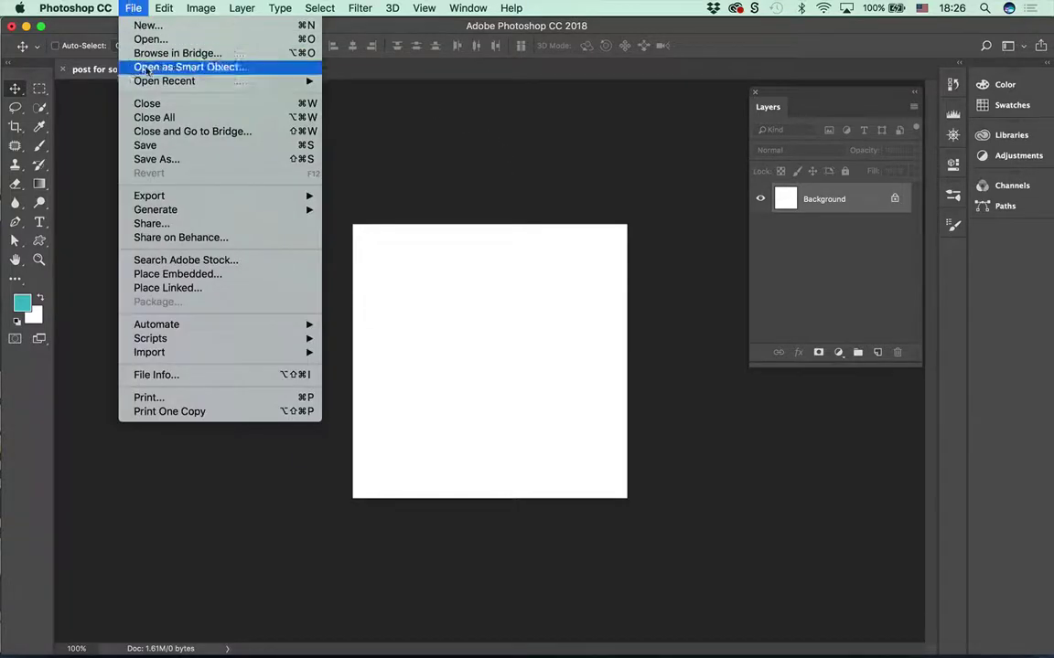
pyautogui.moveTo(176, 84)
pyautogui.click(334, 80)
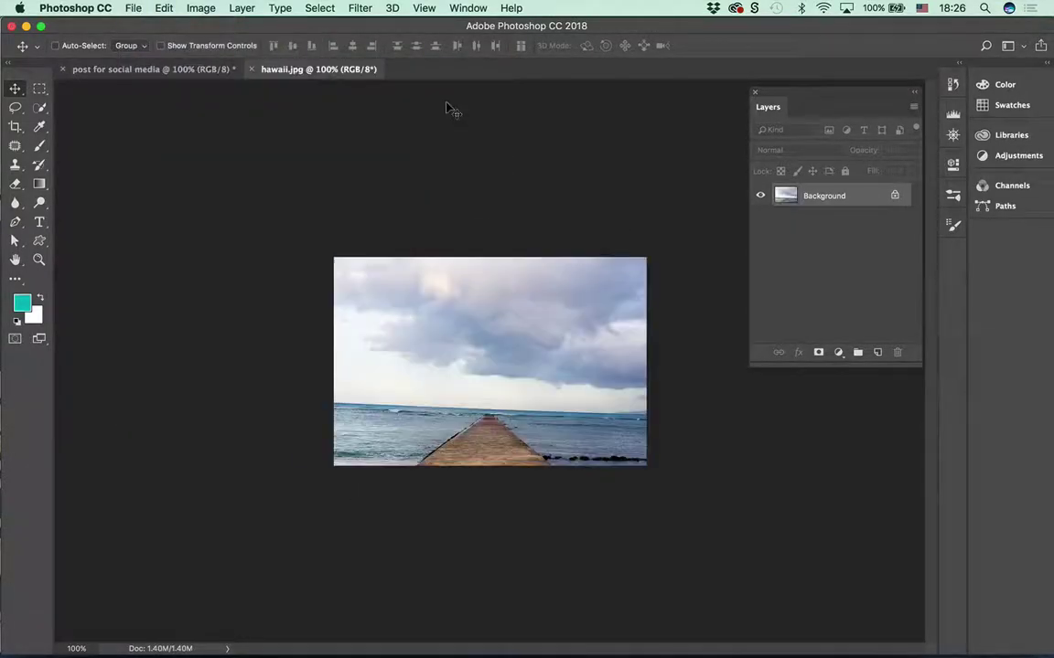
pyautogui.click(252, 72)
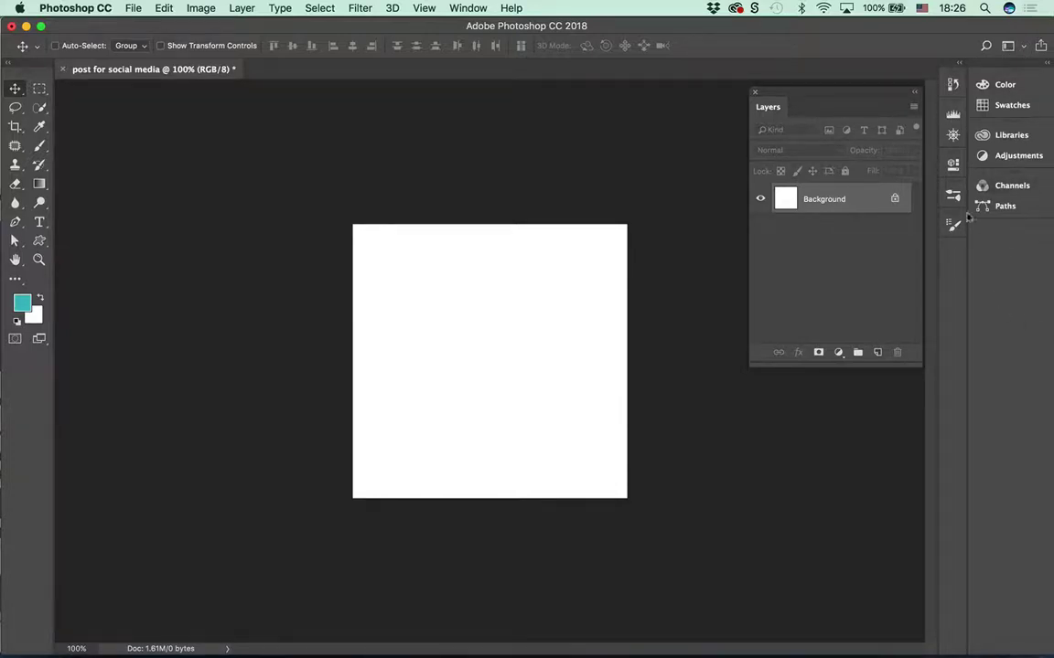
# - Switch the workspace from PS_ACA to Essentials
pyautogui.click(1008, 44)
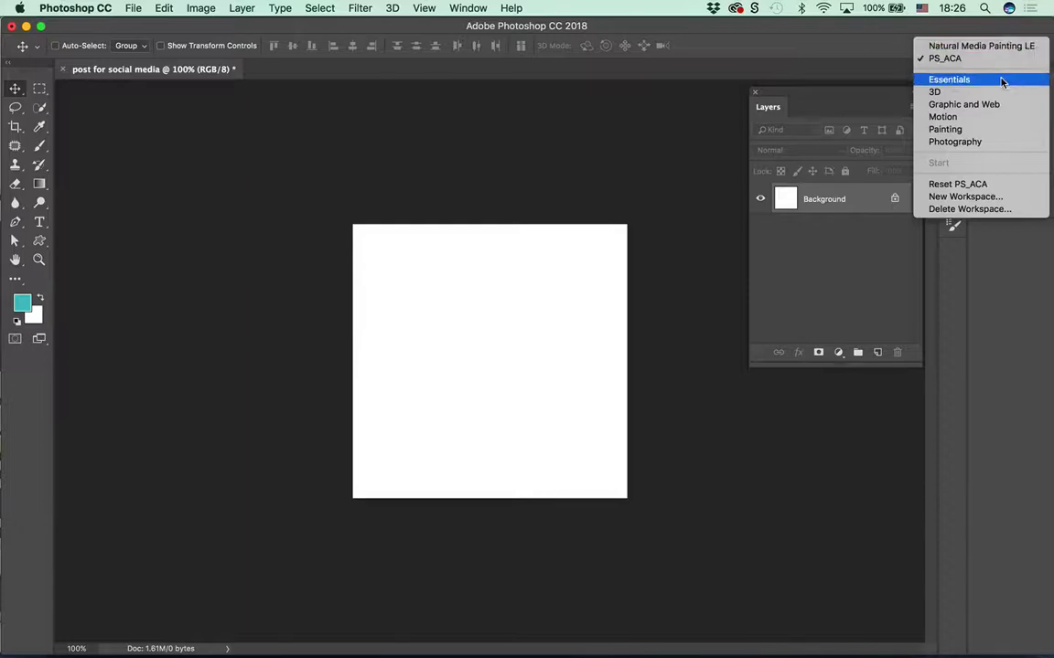
pyautogui.click(1002, 80)
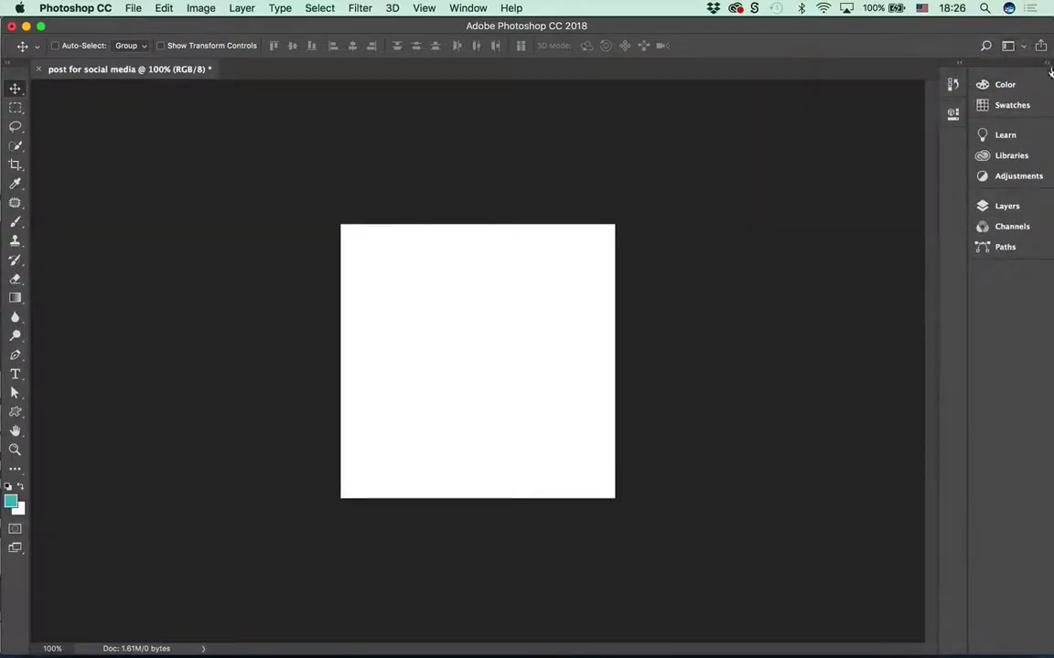
pyautogui.click(1009, 44)
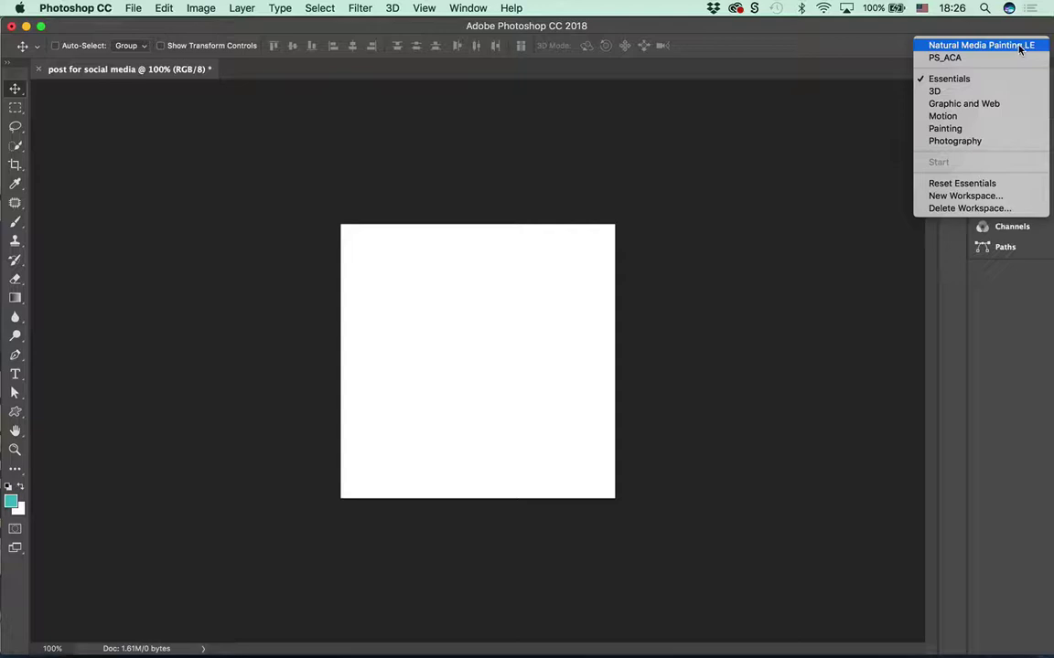
pyautogui.click(981, 80)
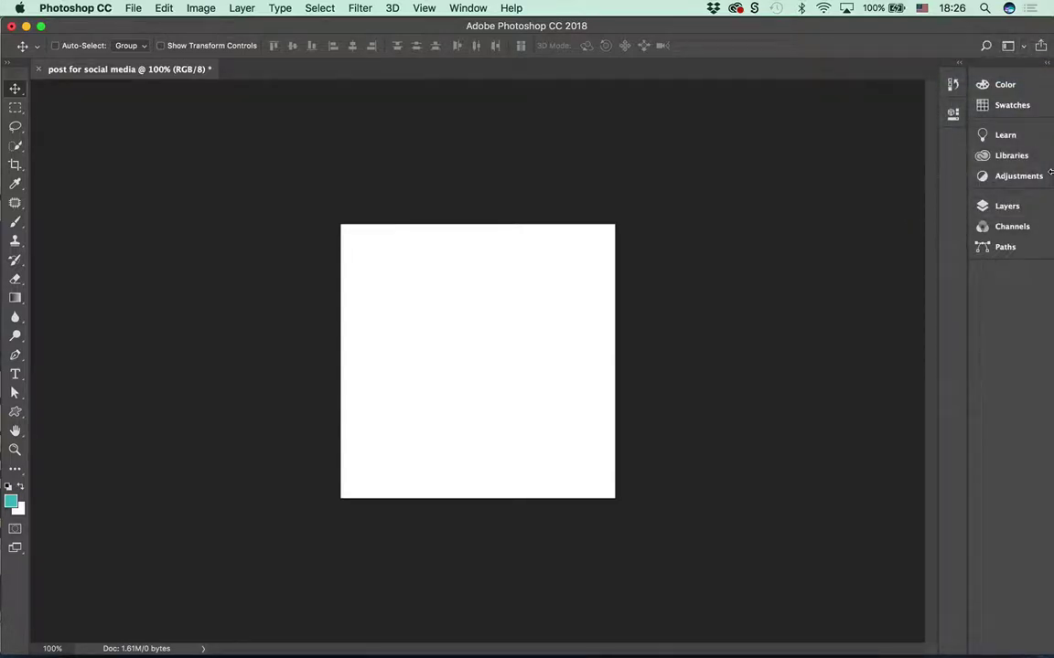
# - Show the Swatches panel, enlarge it downward and delete the teal swatch at the end of the collection
pyautogui.click(1006, 105)
pyautogui.moveTo(870, 249); pyautogui.dragTo(878, 554)
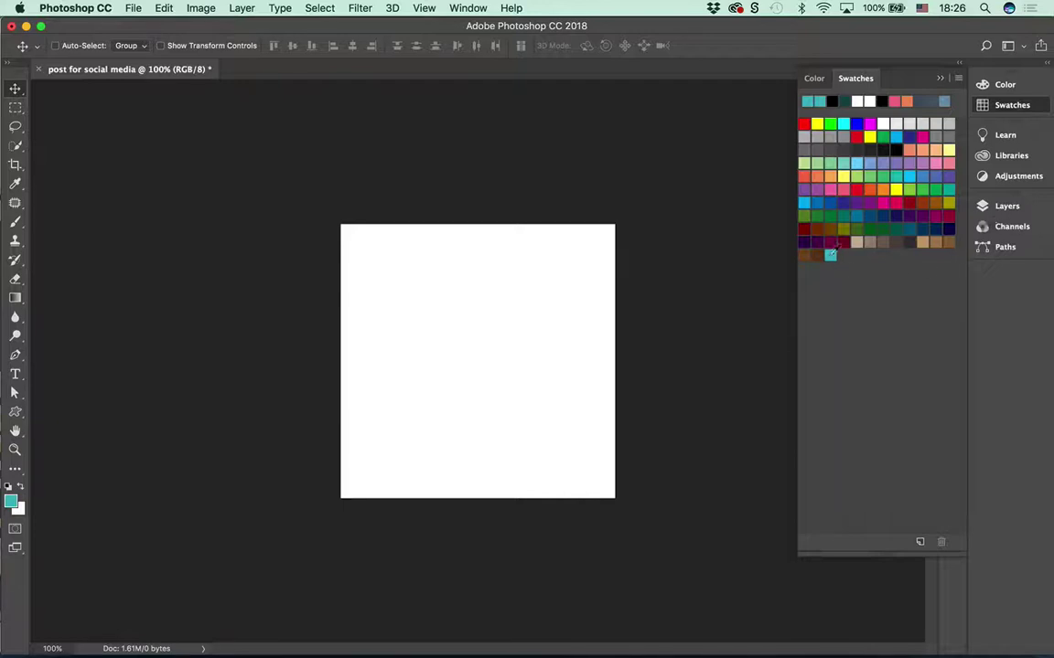
pyautogui.moveTo(831, 255); pyautogui.dragTo(941, 541)
# - Expand the toolbar to two columns and check the foreground color in the Color Picker, keeping it as is
pyautogui.click(10, 61)
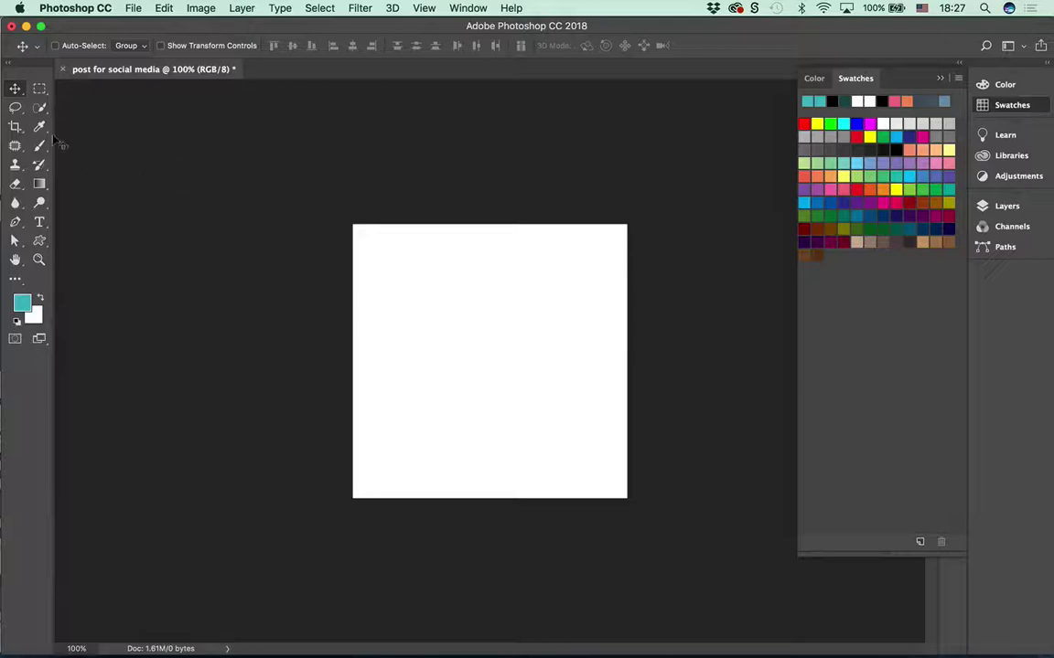
pyautogui.click(22, 303)
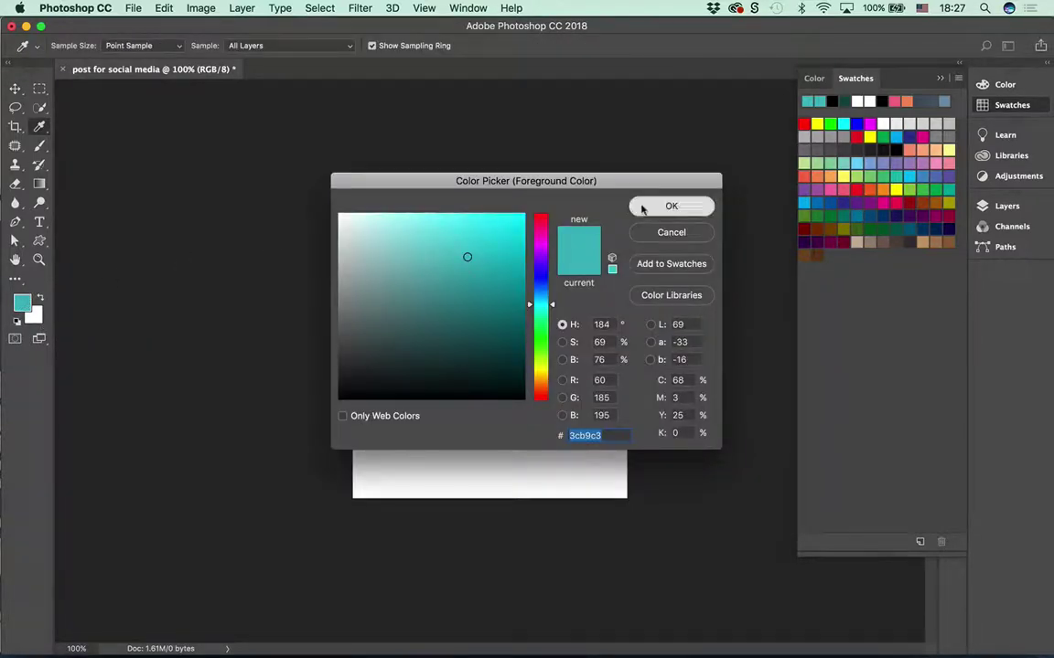
pyautogui.click(640, 207)
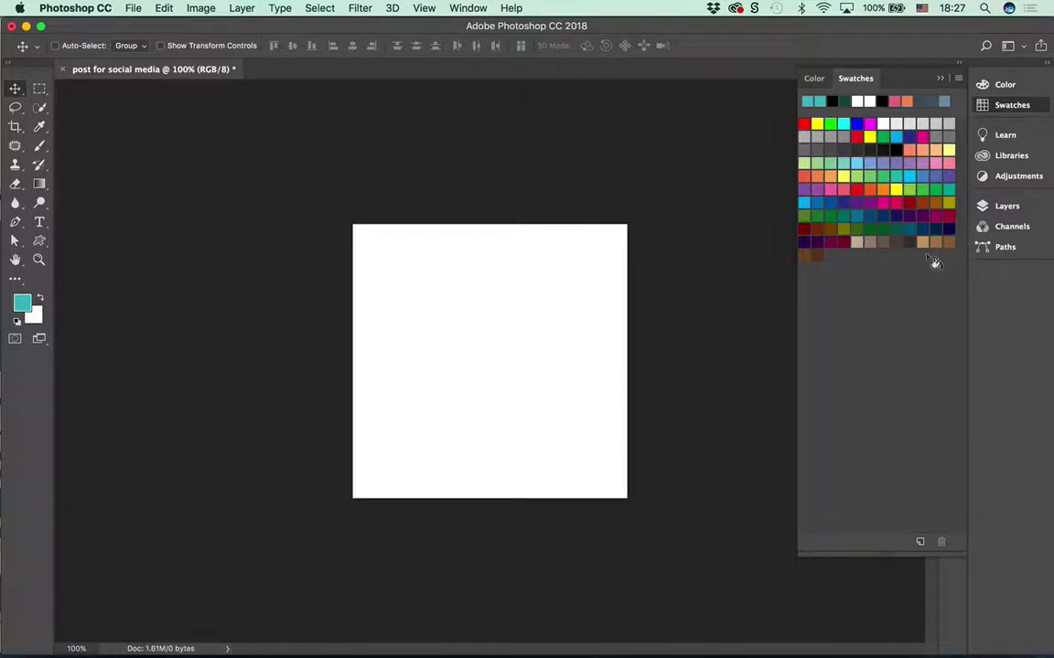
# - Set the foreground to the red swatch, swap it with the background color, and make the foreground dark blue
pyautogui.click(857, 189)
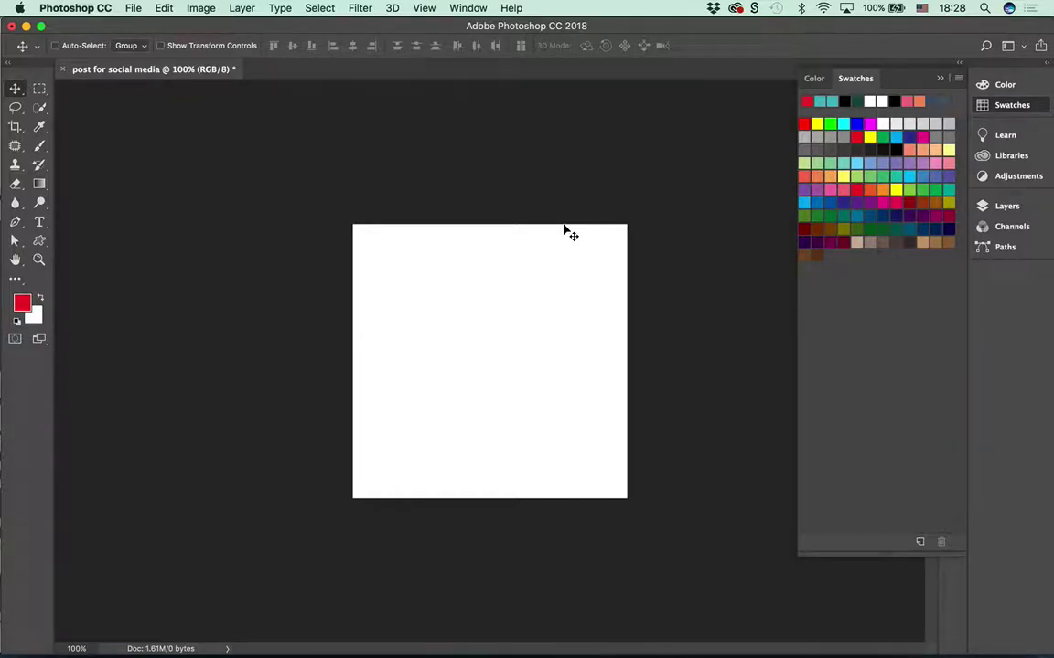
pyautogui.click(39, 299)
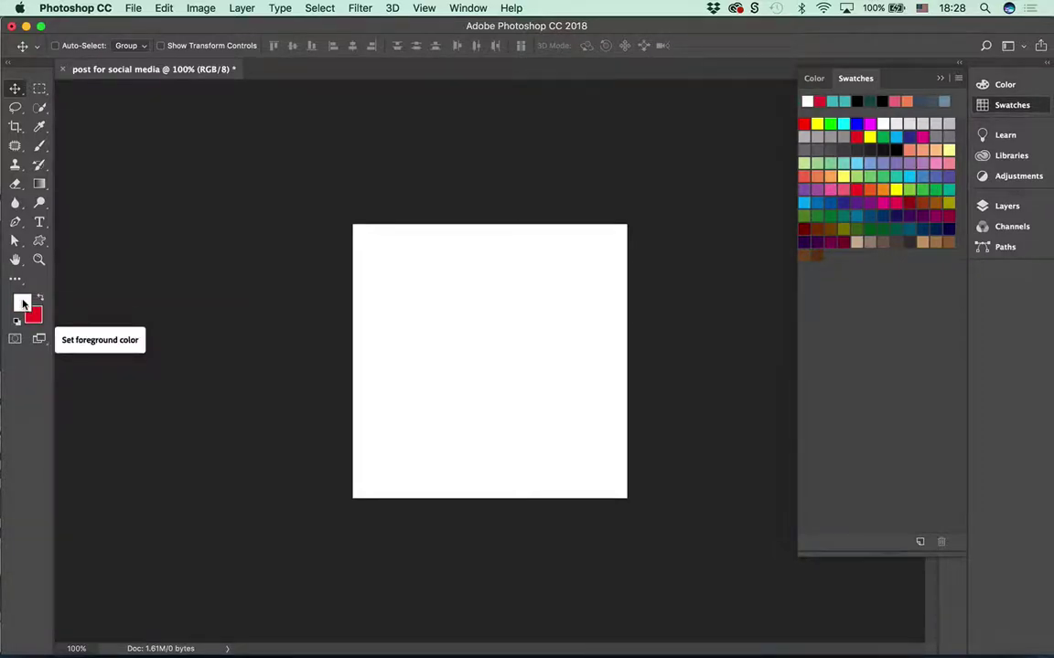
pyautogui.click(896, 216)
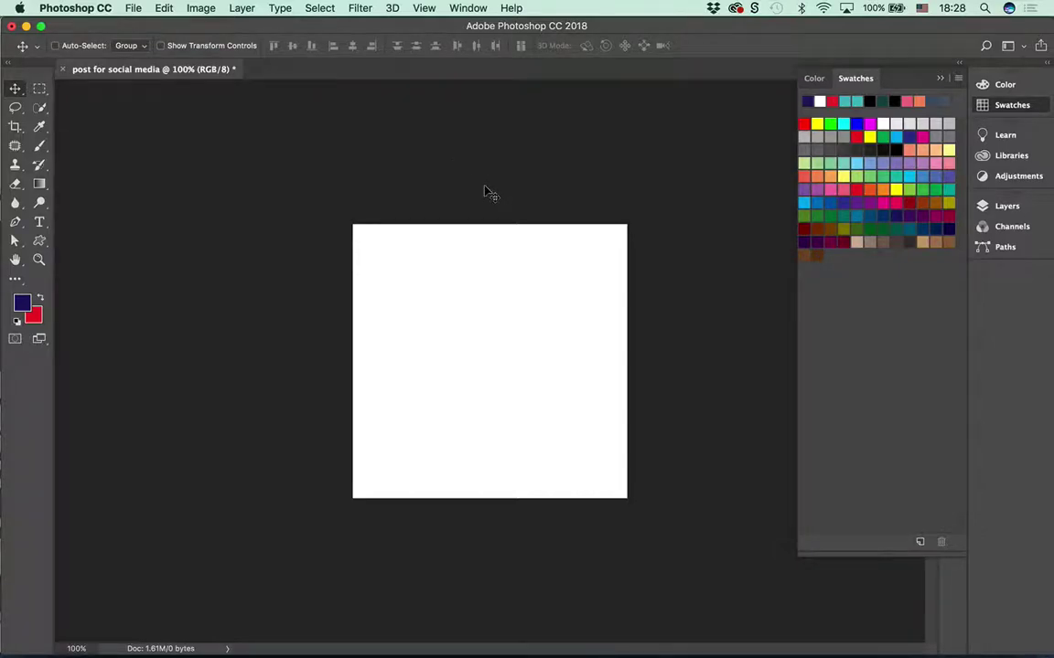
# - Start a Fill with custom Color as its contents, moving the dialogs clear of the canvas
pyautogui.click(164, 8)
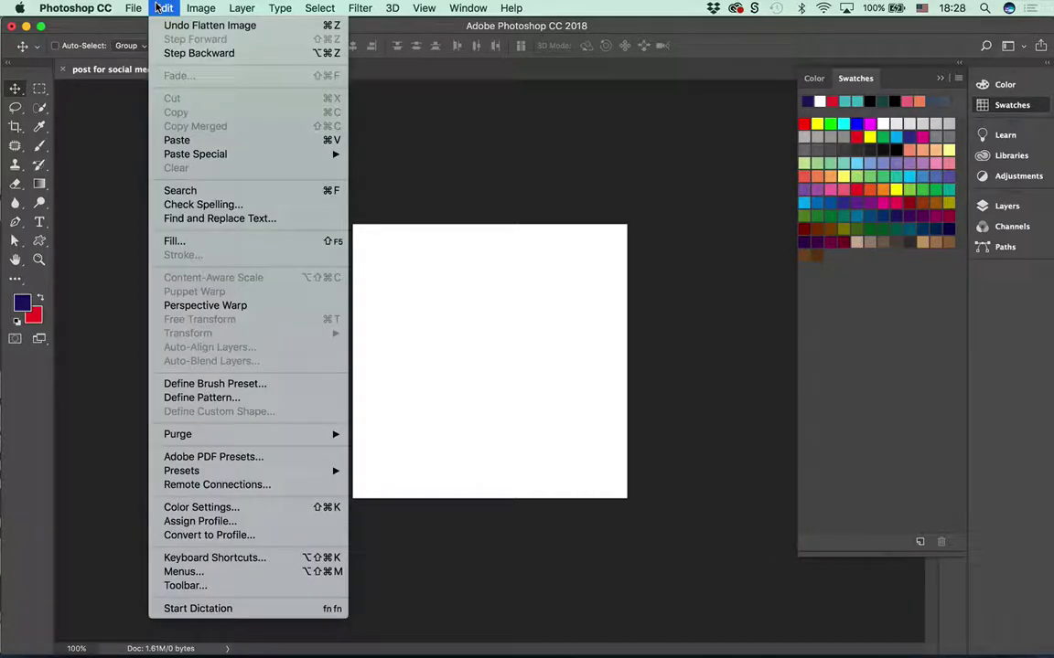
pyautogui.click(171, 242)
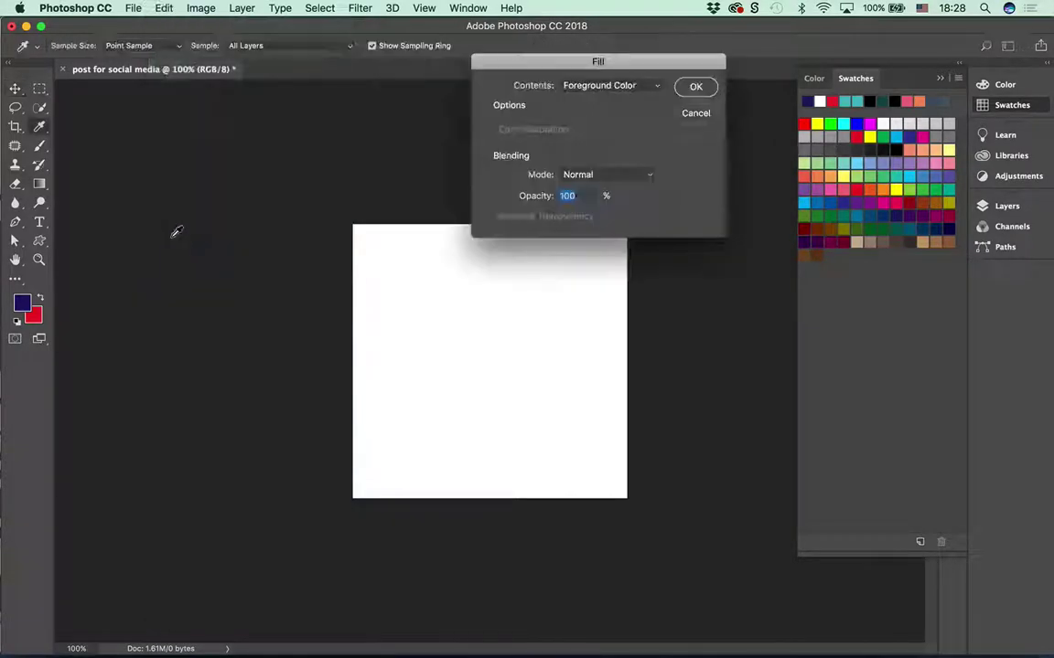
pyautogui.moveTo(521, 62); pyautogui.dragTo(532, 25)
pyautogui.click(671, 52)
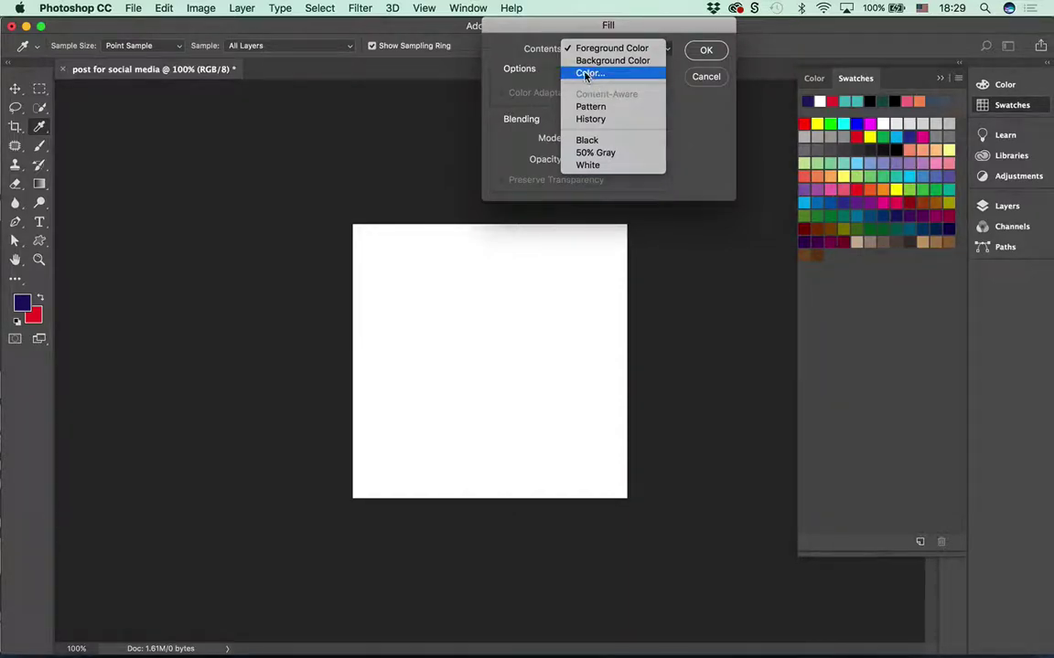
pyautogui.click(589, 73)
pyautogui.moveTo(476, 182); pyautogui.dragTo(282, 110)
# - Try several red and green shades, pick light green b7f095 as the fill color and add it to the swatches as Swatch 1
pyautogui.click(307, 149)
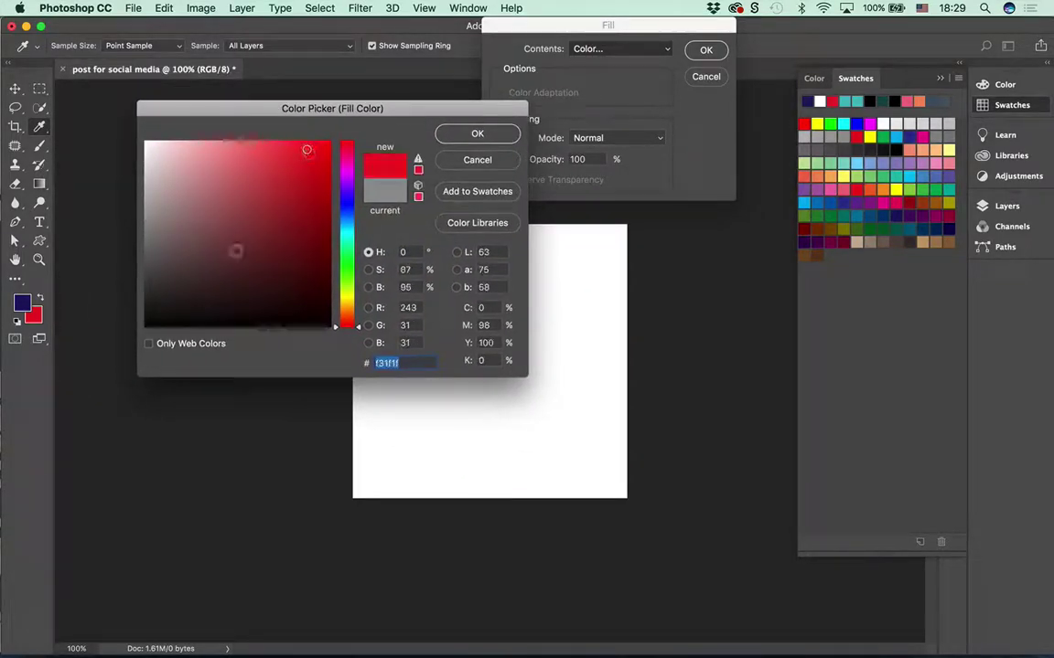
pyautogui.click(265, 224)
pyautogui.click(348, 277)
pyautogui.click(268, 172)
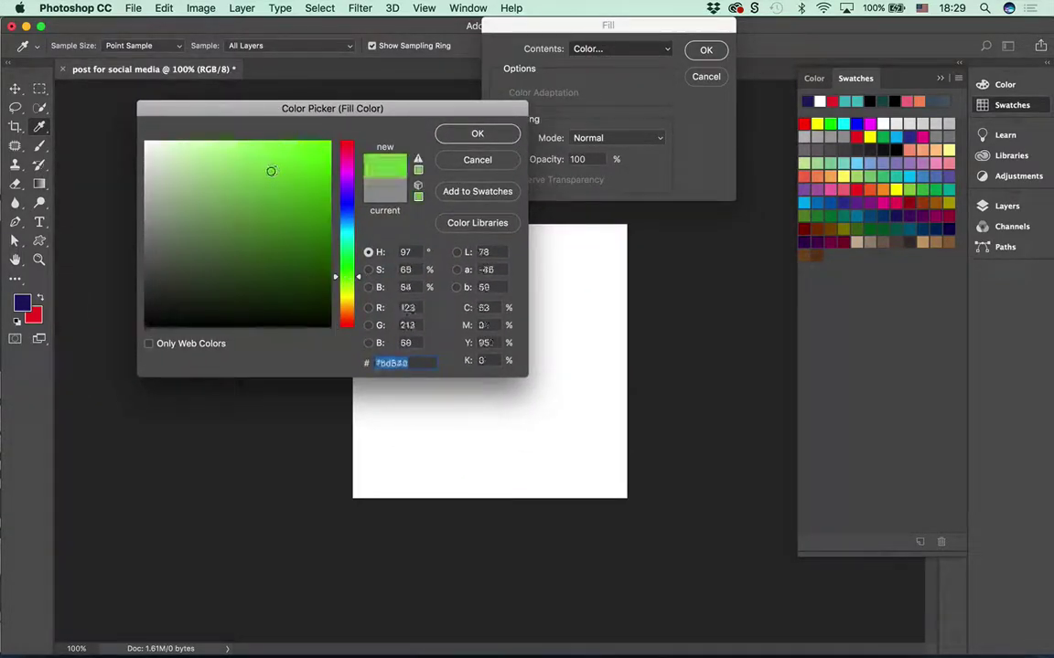
pyautogui.click(242, 237)
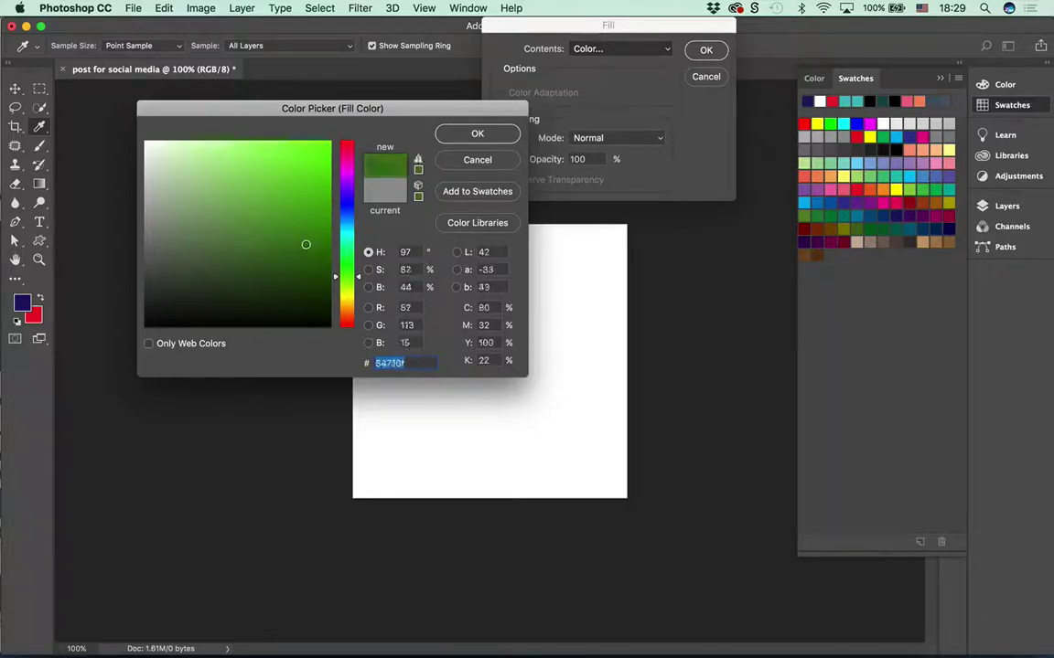
pyautogui.click(245, 157)
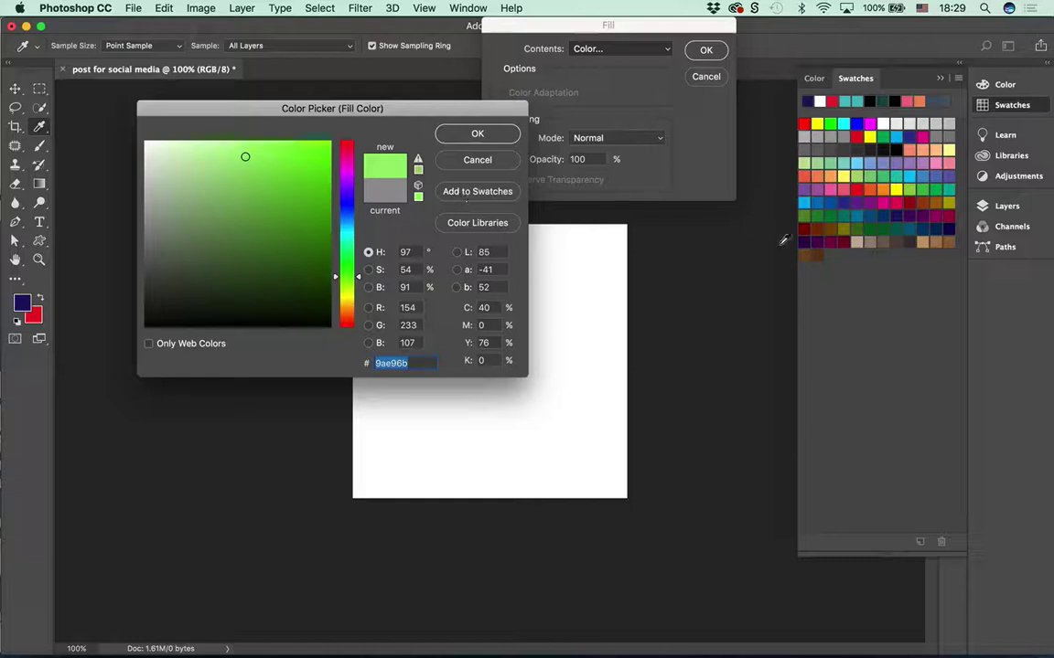
pyautogui.click(215, 151)
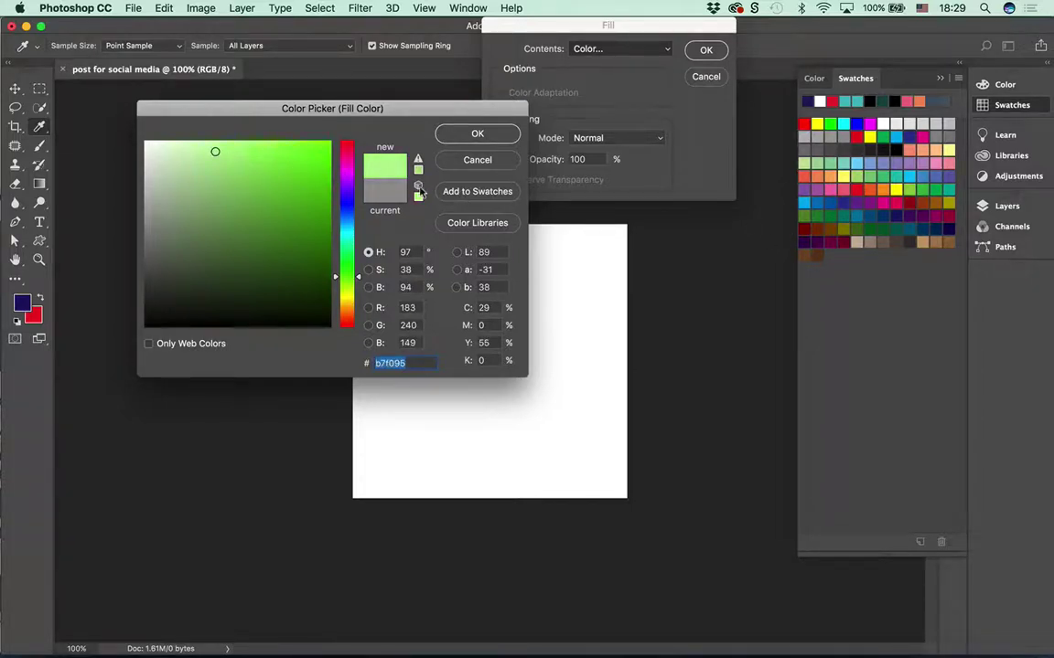
pyautogui.click(464, 193)
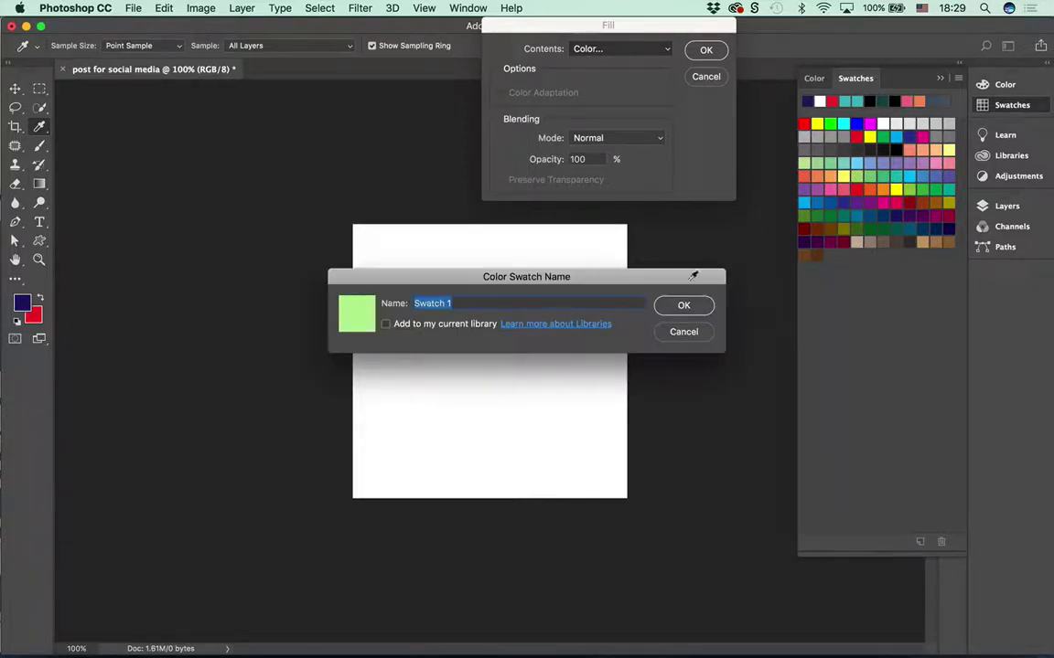
pyautogui.click(689, 304)
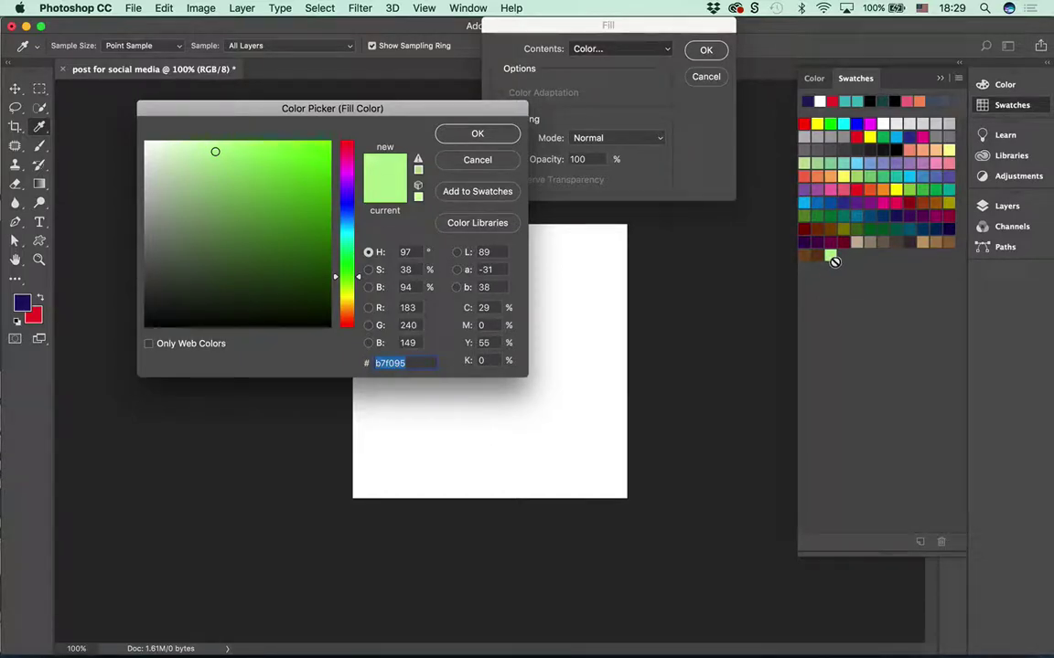
# - Pick a more saturated, darker green of the same hue and add it to the swatches as Swatch 2
pyautogui.click(306, 197)
pyautogui.click(457, 191)
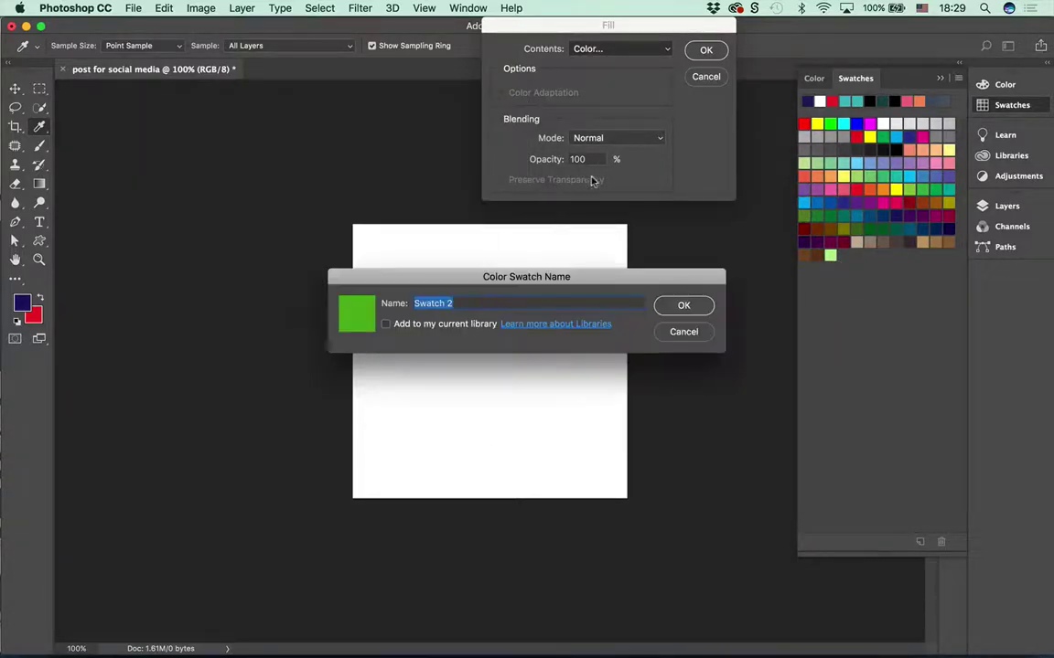
# - Save the picked green as a swatch under its default name and fill the canvas with #50af16
pyautogui.click(683, 305)
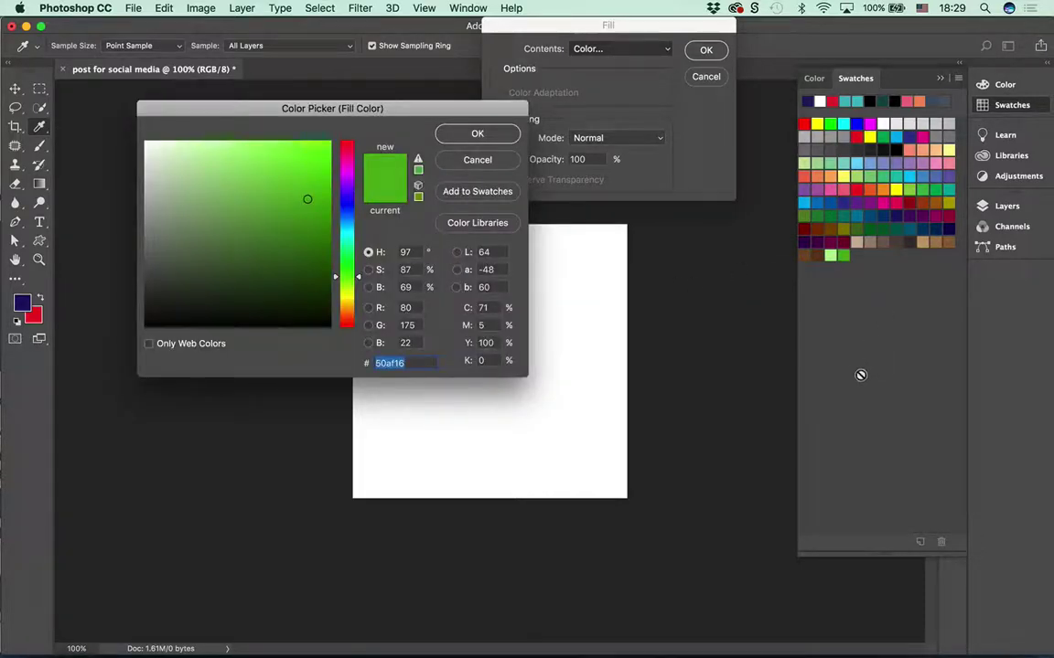
pyautogui.click(477, 133)
pyautogui.click(709, 50)
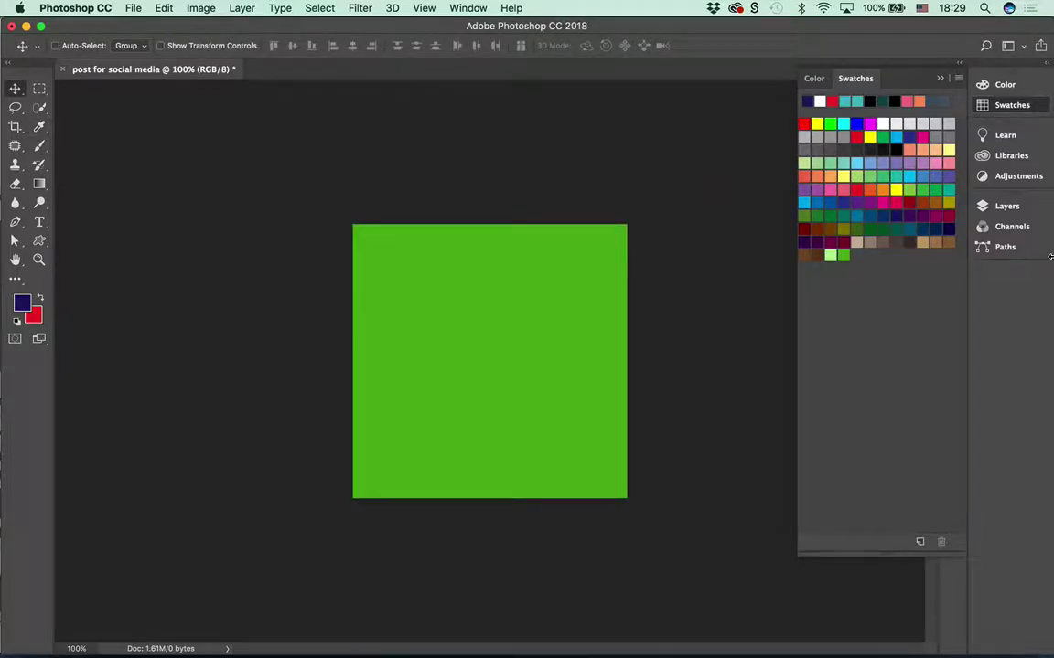
# - Fill the canvas with the salmon-pink swatch using the Paint Bucket Tool
pyautogui.click(922, 151)
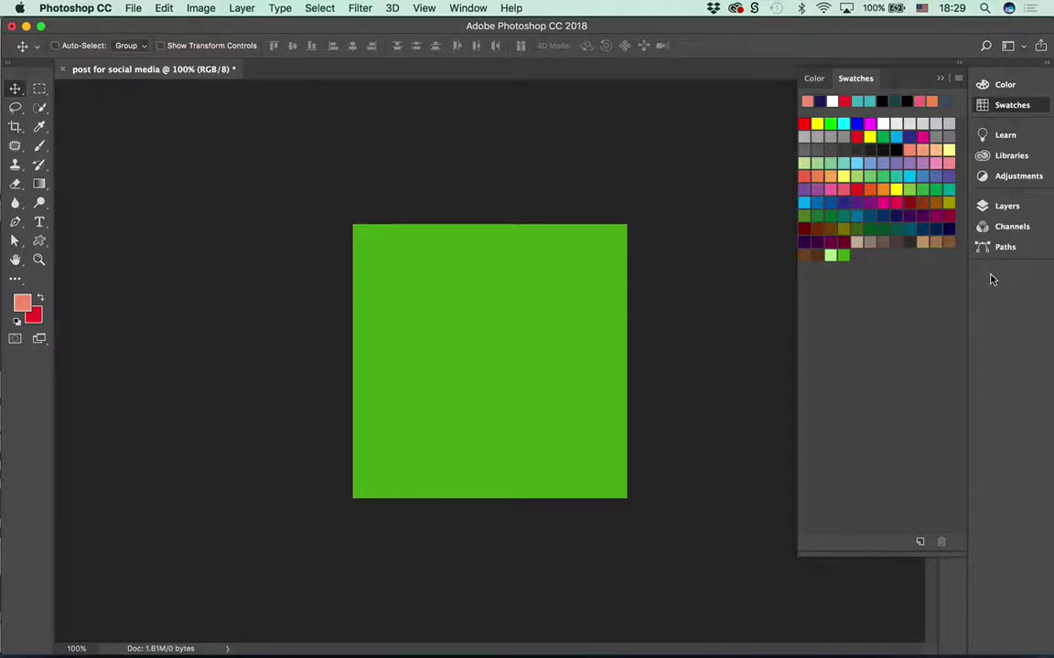
pyautogui.press('g')
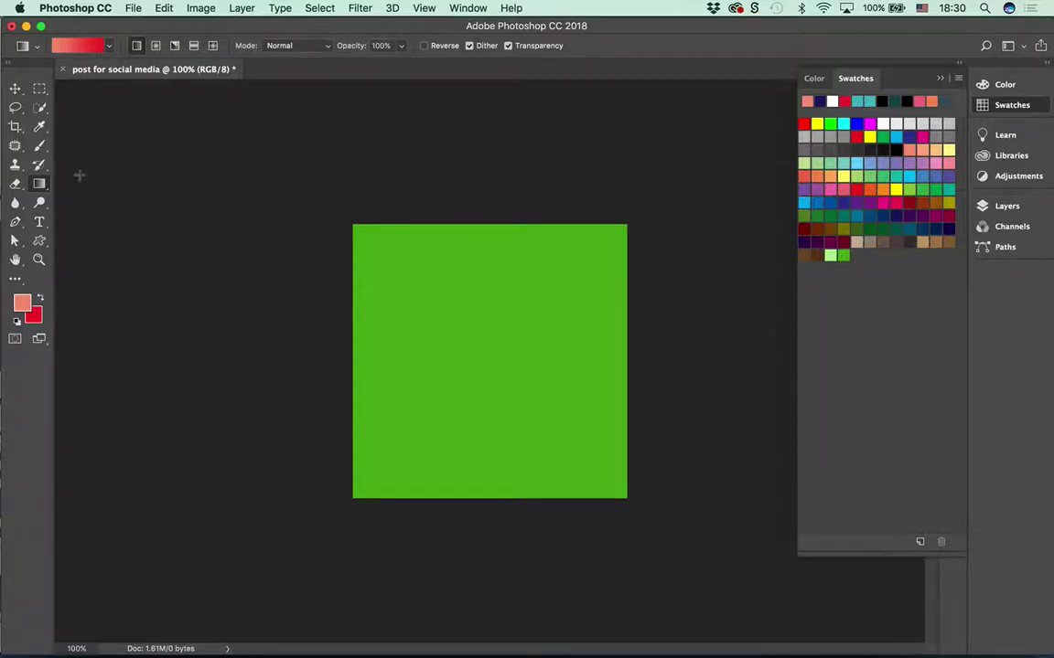
pyautogui.rightClick(40, 184)
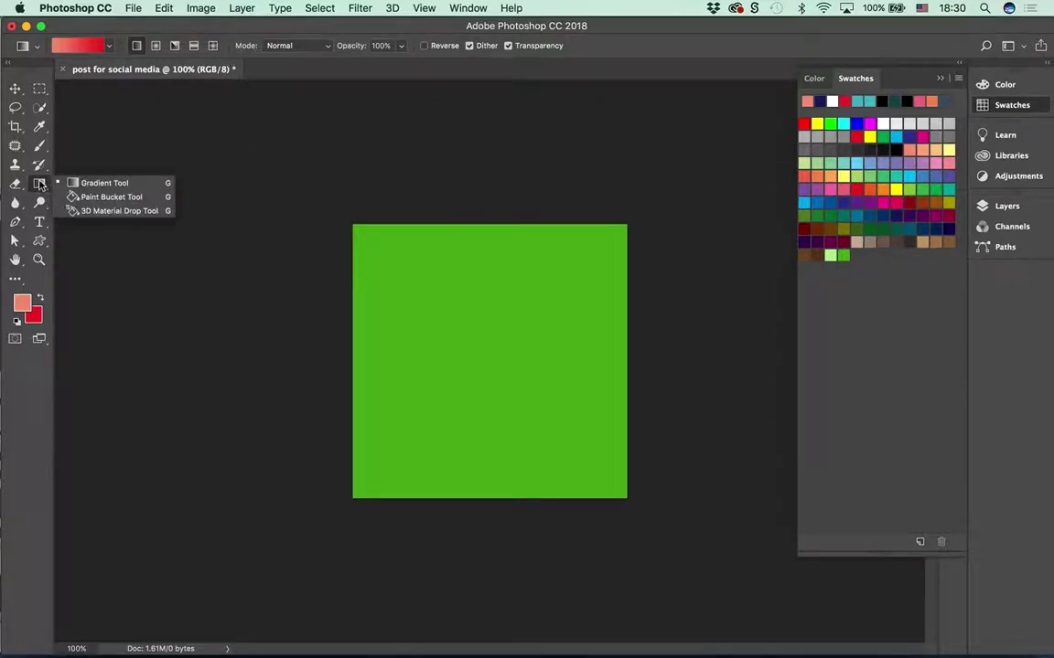
pyautogui.click(88, 198)
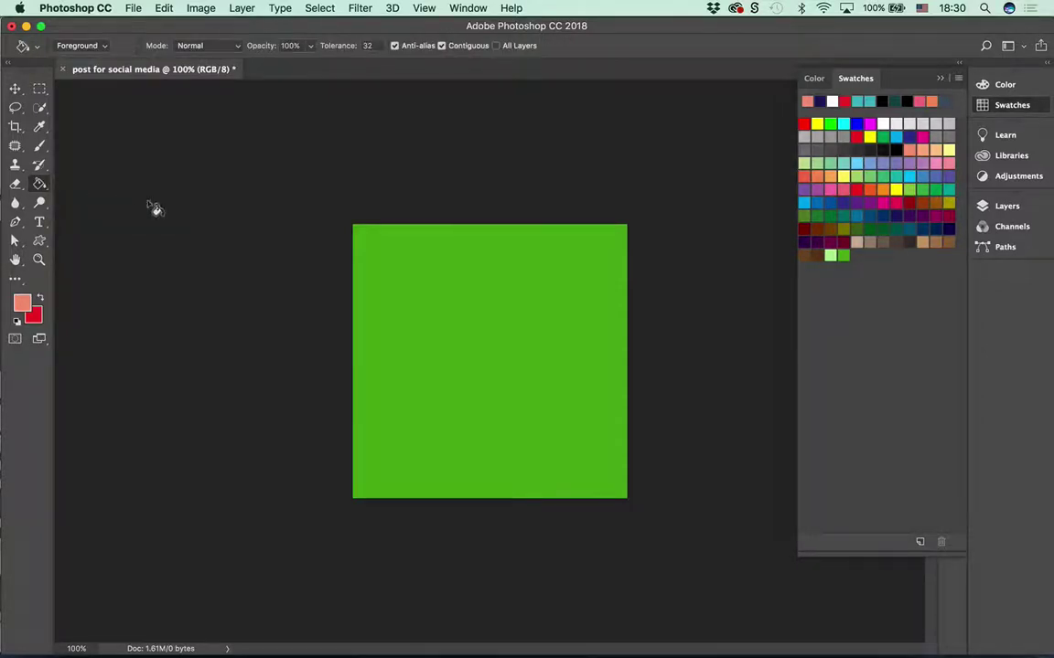
pyautogui.click(457, 304)
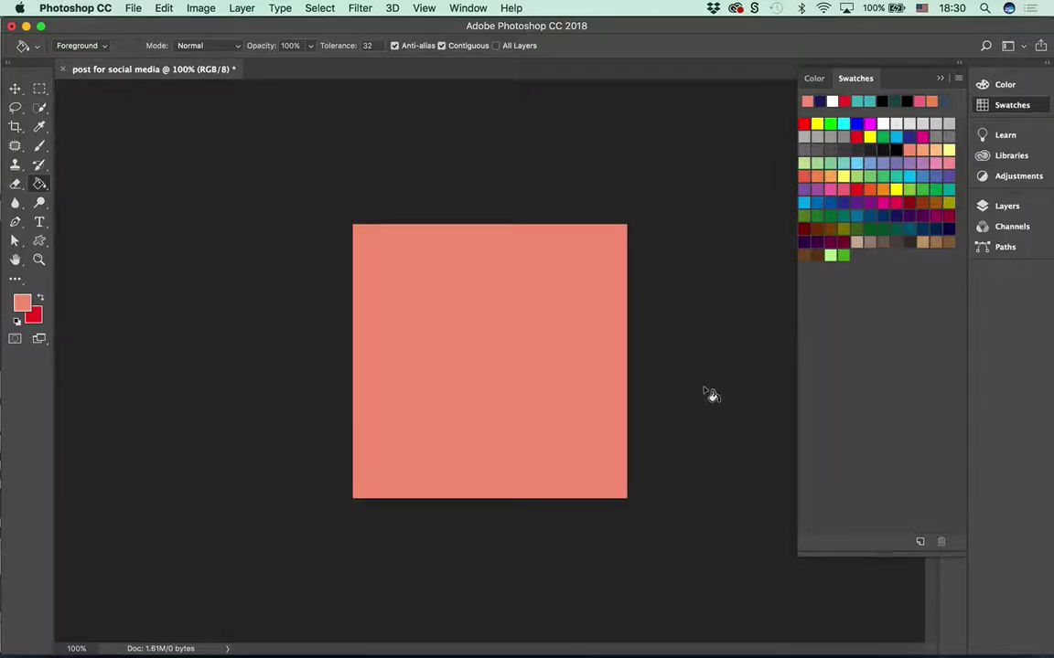
# - Try the teal, coral-red, light green and yellow swatches in turn as the canvas fill
pyautogui.click(893, 176)
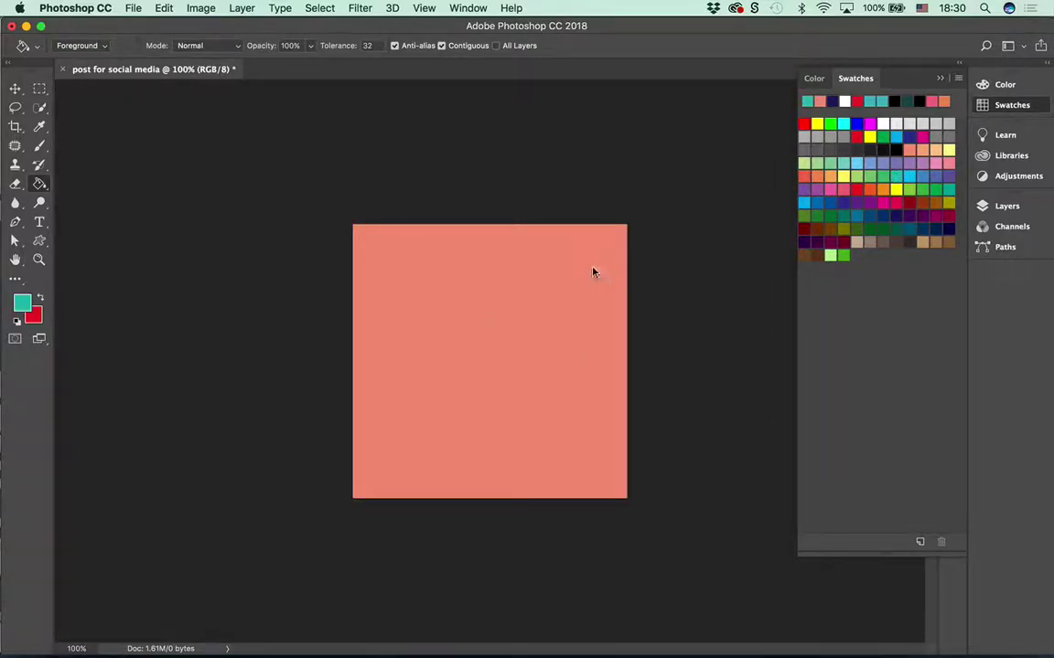
pyautogui.click(593, 267)
pyautogui.click(805, 177)
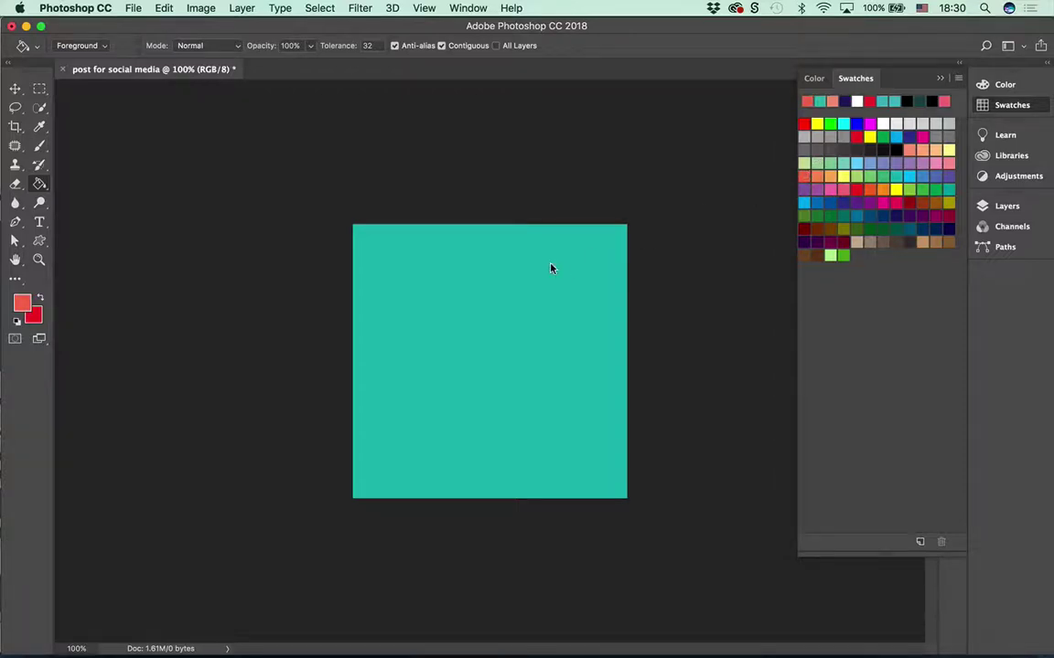
pyautogui.click(551, 266)
pyautogui.click(805, 163)
pyautogui.click(569, 287)
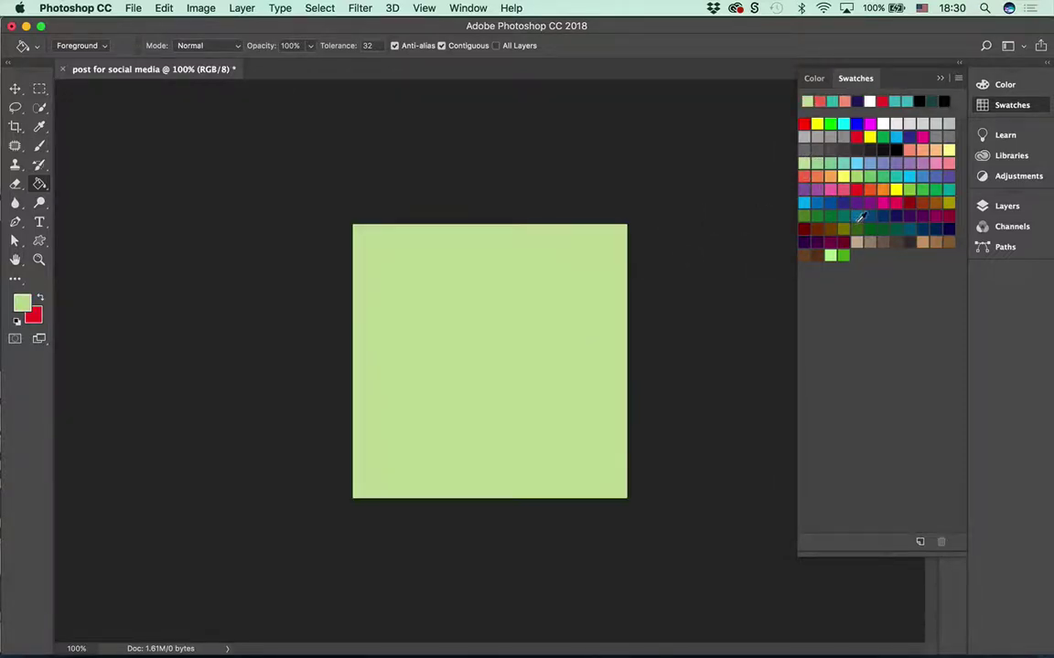
pyautogui.click(896, 188)
pyautogui.click(608, 297)
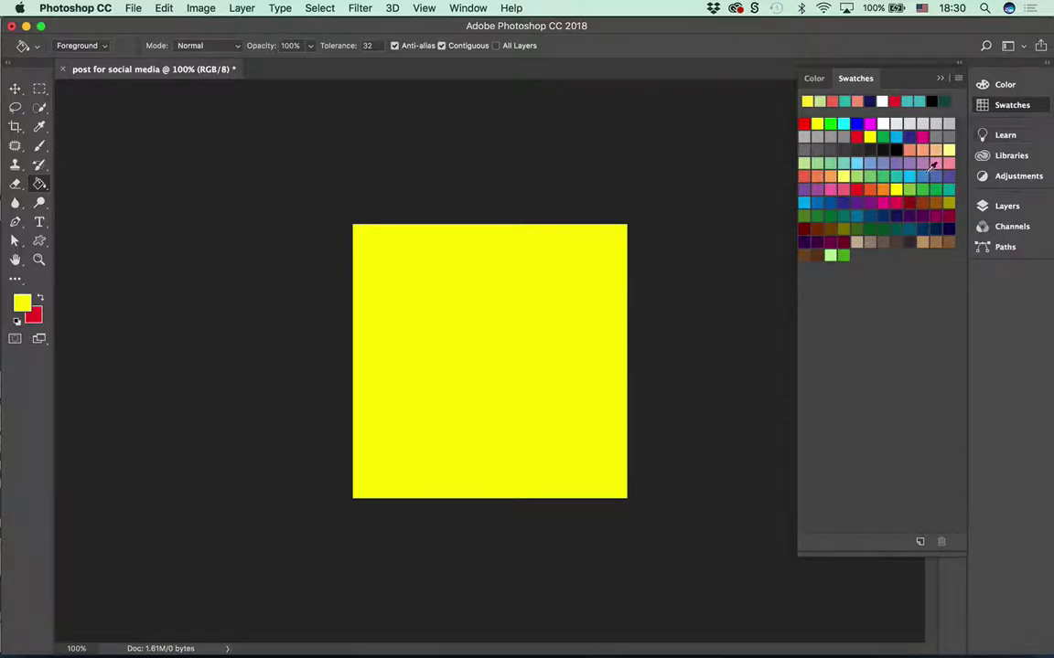
# - Fill the canvas with the coral-red swatch
pyautogui.click(803, 176)
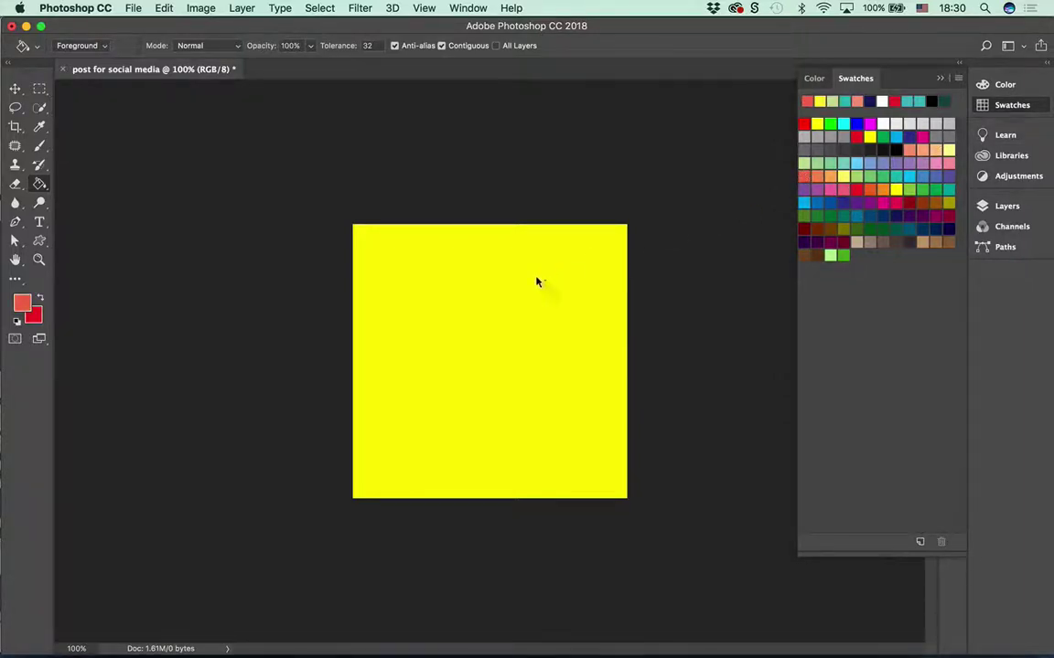
pyautogui.click(536, 281)
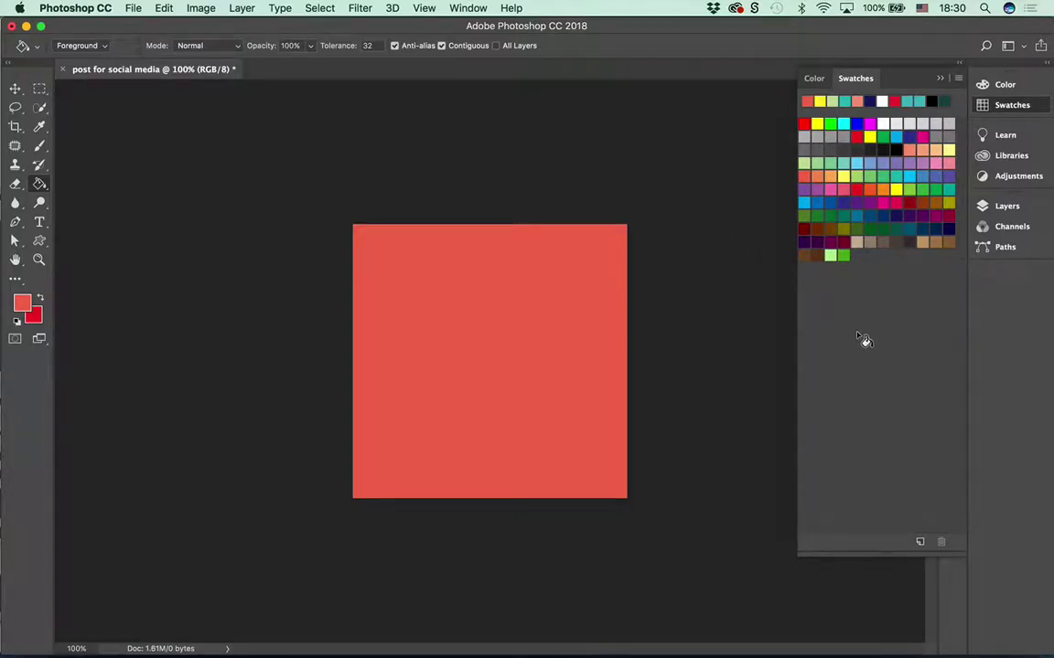
# - Save the document to the Desktop in Photoshop format as post for social media.psd
pyautogui.click(130, 9)
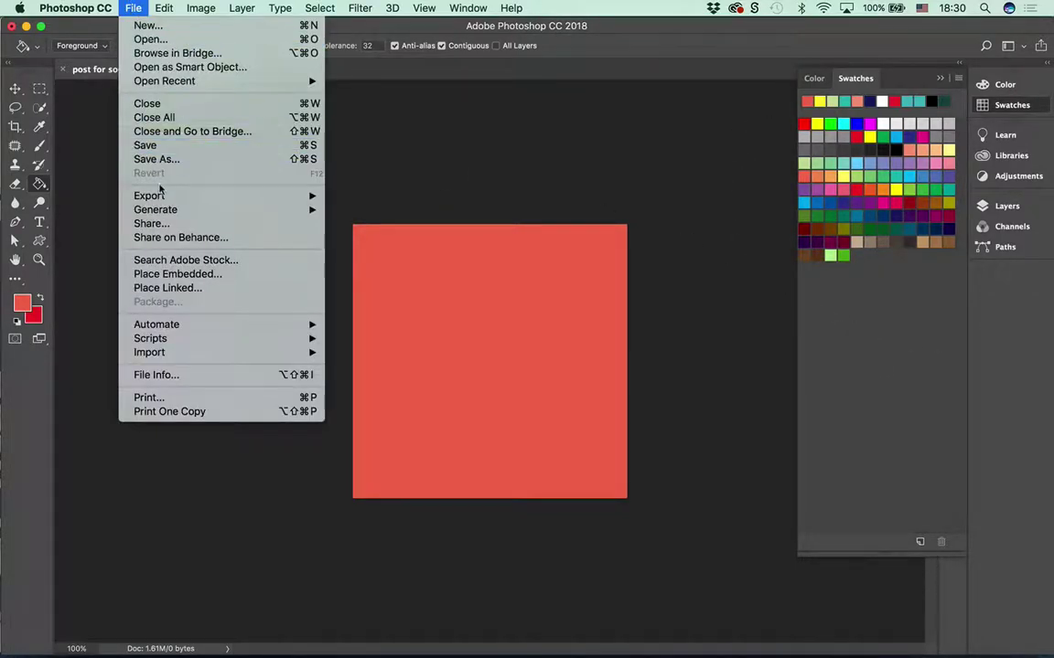
pyautogui.click(178, 159)
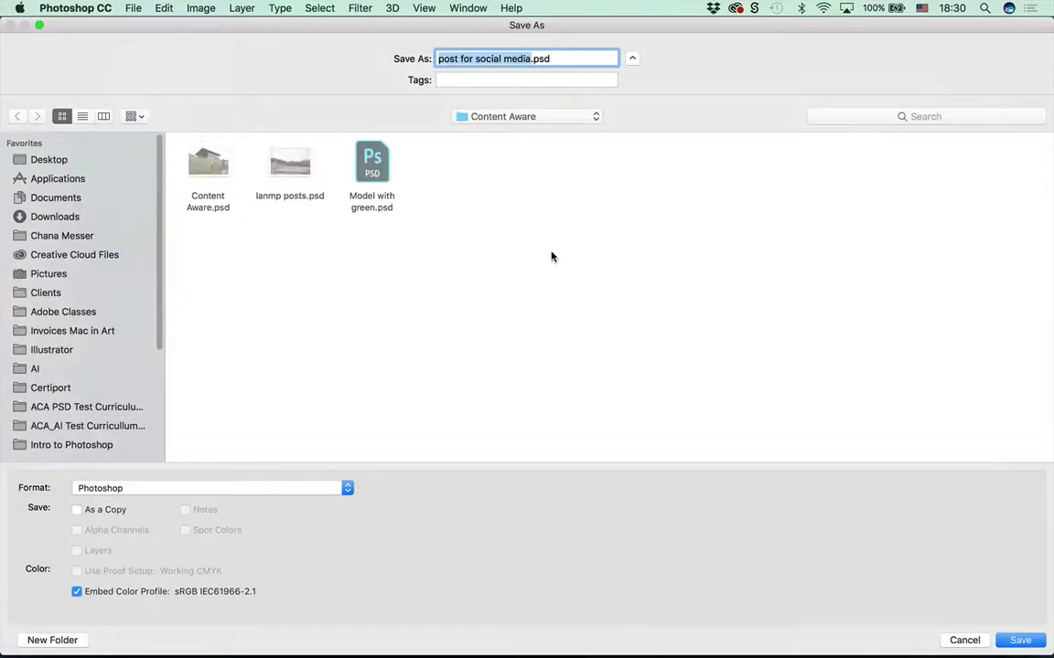
pyautogui.click(55, 161)
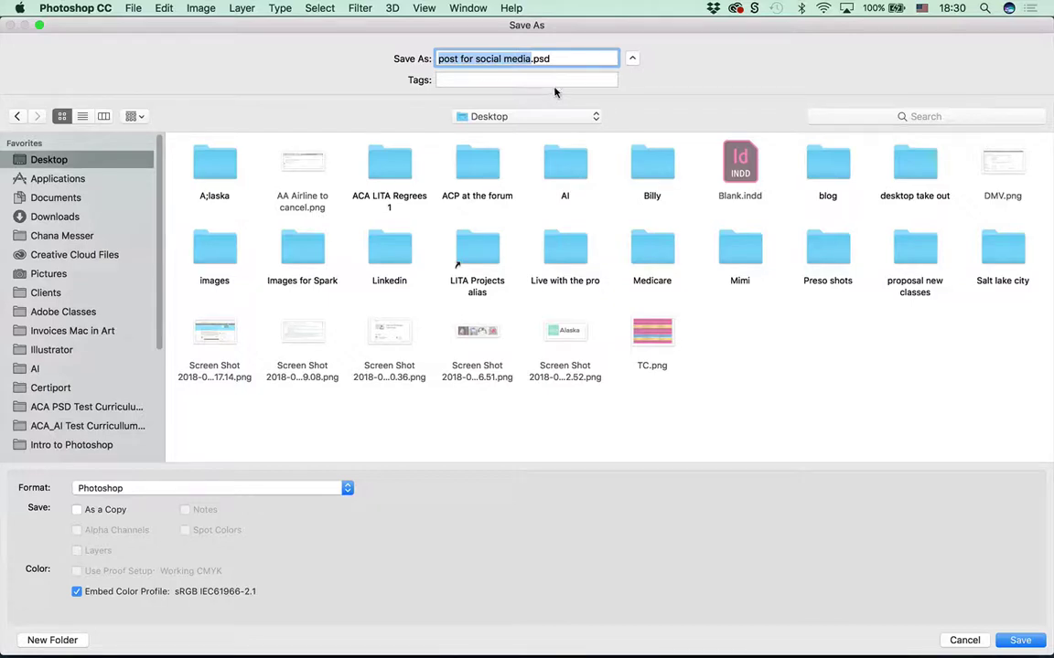
pyautogui.click(1017, 640)
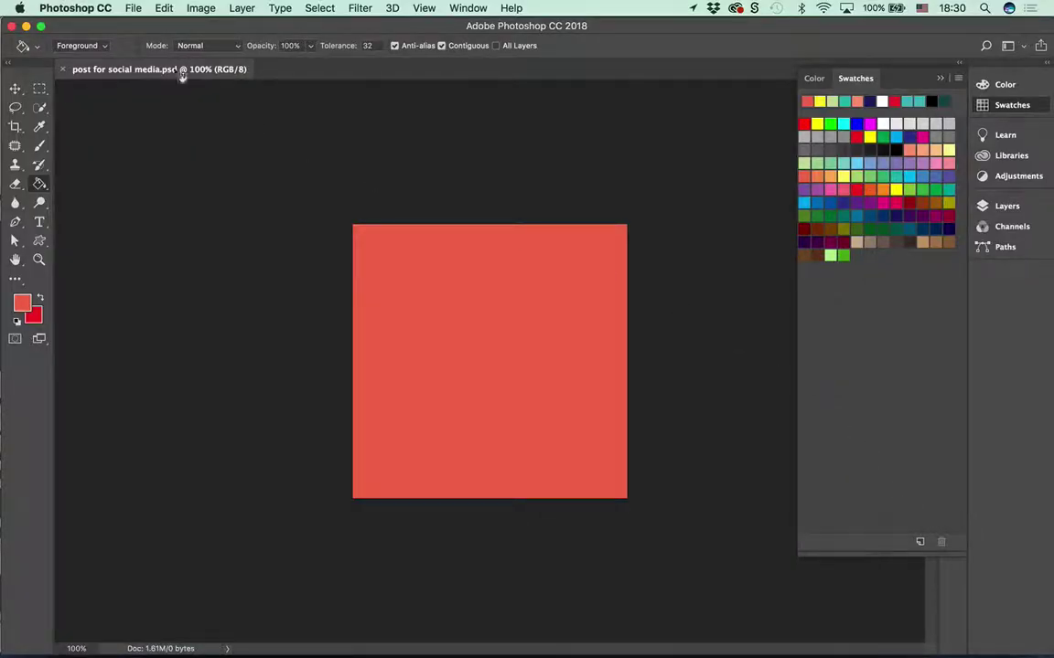
# - Start opening another file and go to the Intro to Photoshop folder
pyautogui.click(134, 9)
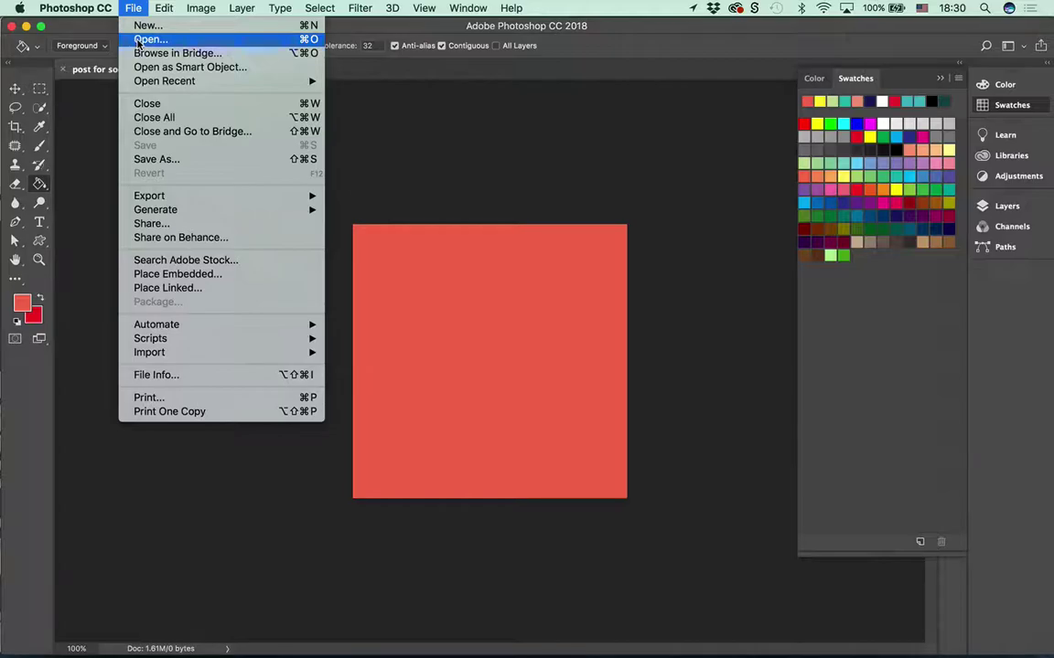
pyautogui.click(139, 39)
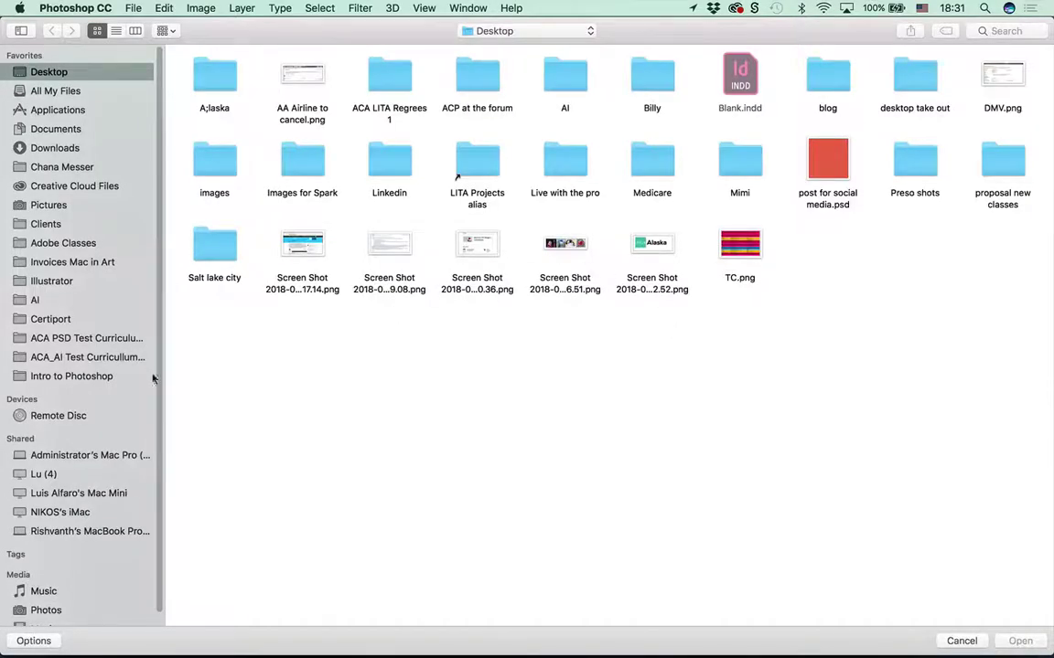
pyautogui.click(92, 375)
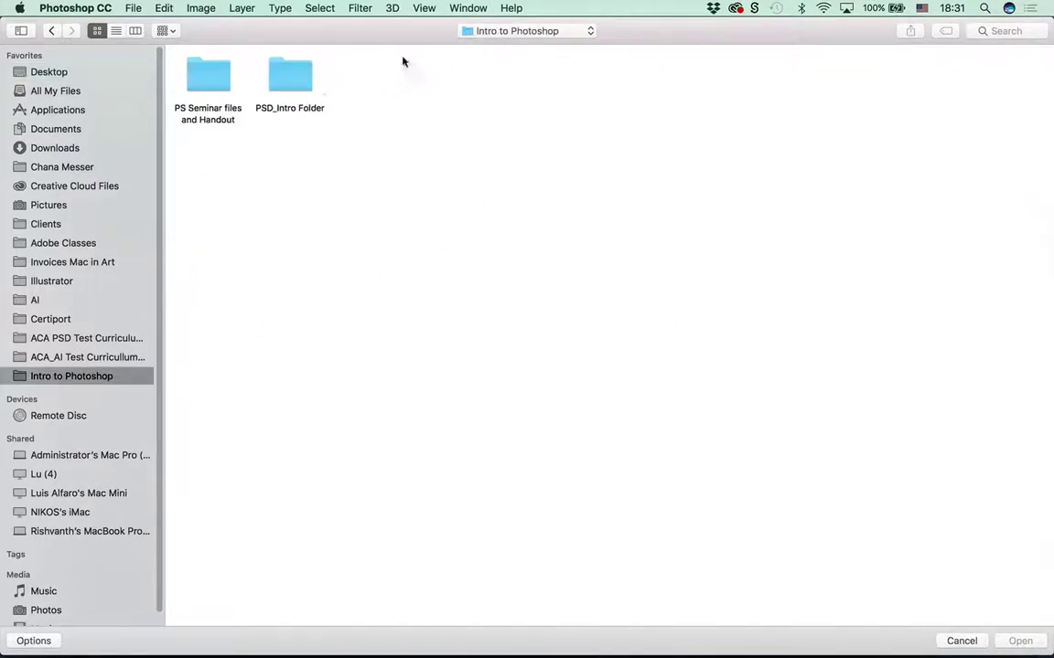
pyautogui.click(295, 82)
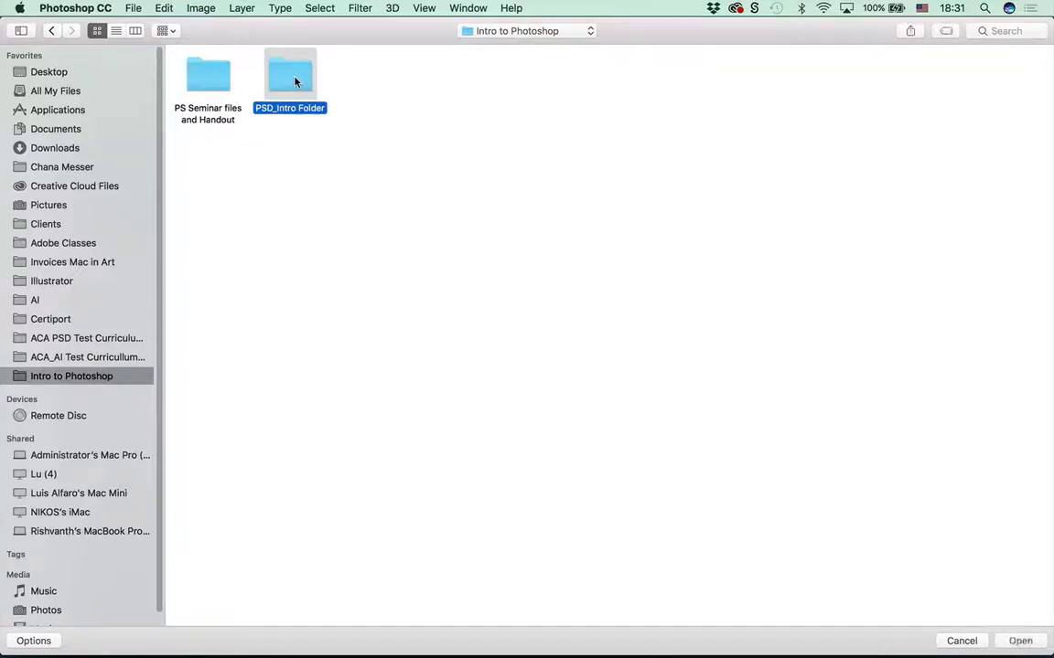
pyautogui.doubleClick(294, 82)
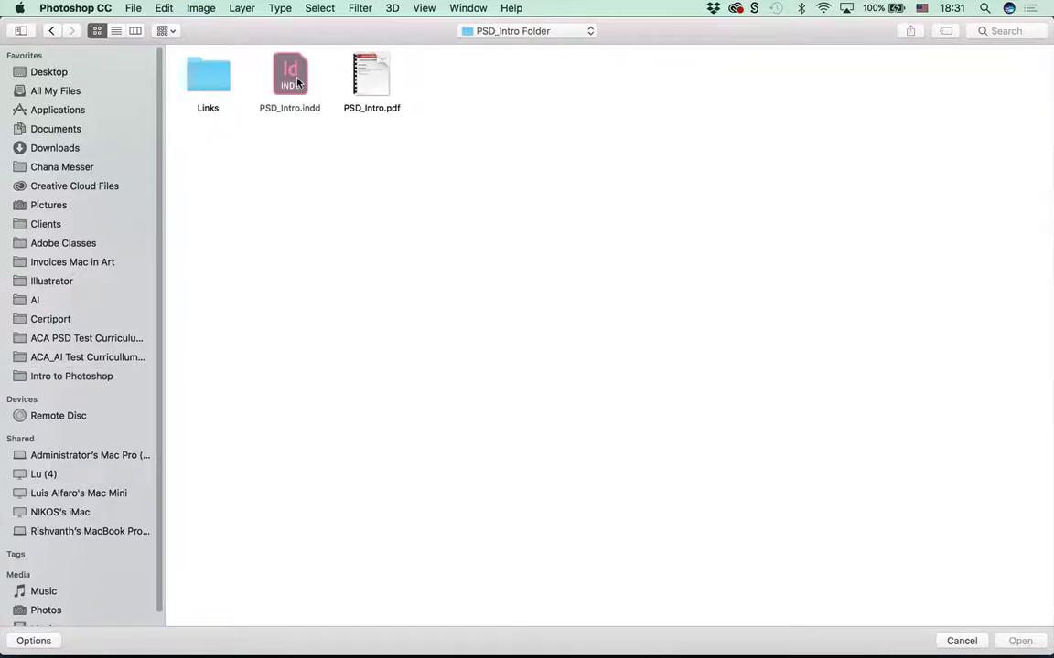
pyautogui.click(51, 30)
# - Go into the Training assets folder inside PS Seminar files and Handout
pyautogui.click(201, 90)
pyautogui.doubleClick(201, 90)
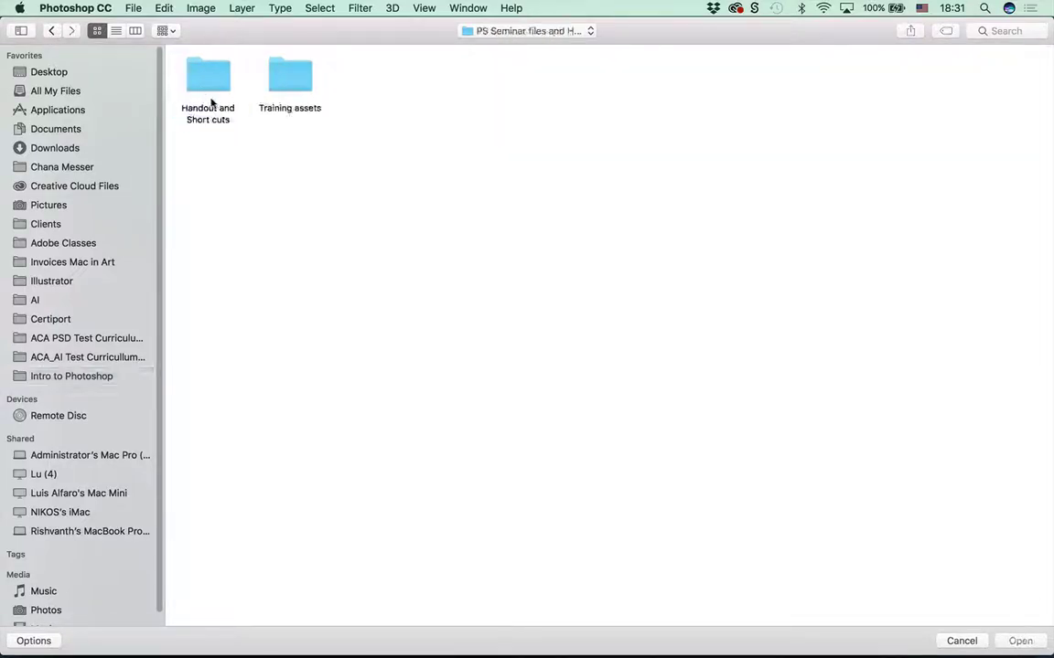
pyautogui.click(287, 87)
pyautogui.doubleClick(287, 87)
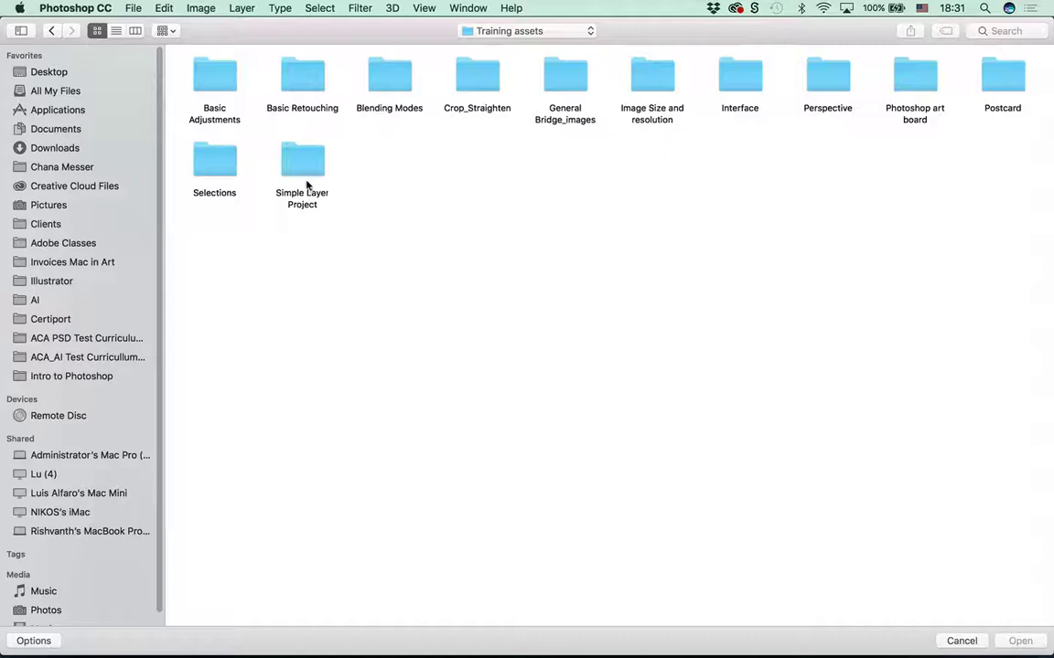
pyautogui.moveTo(394, 35); pyautogui.dragTo(389, 39)
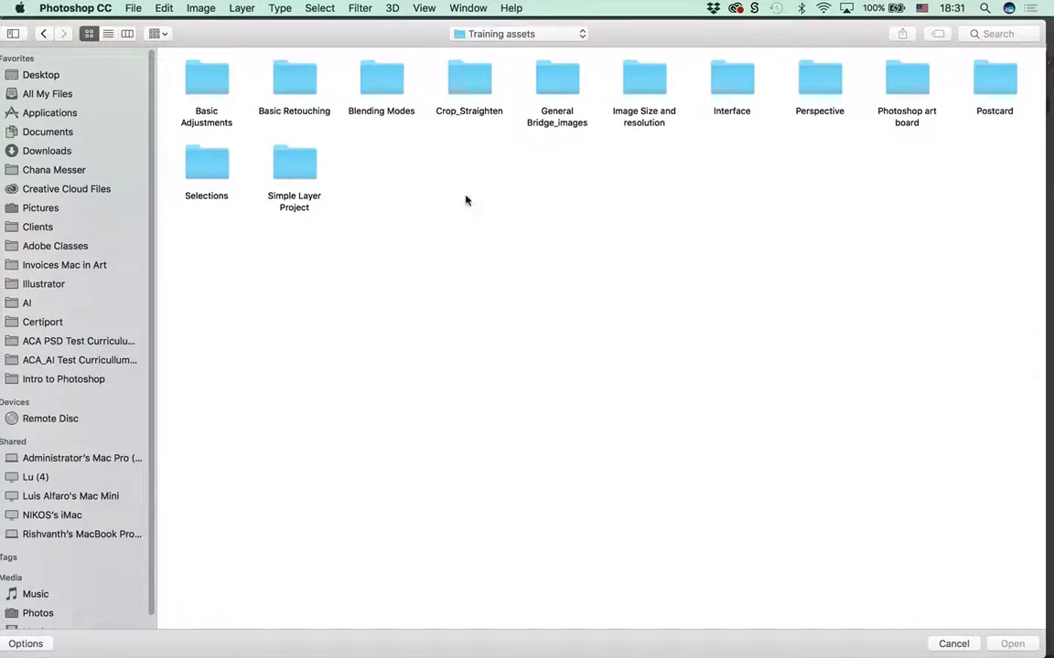
pyautogui.click(192, 73)
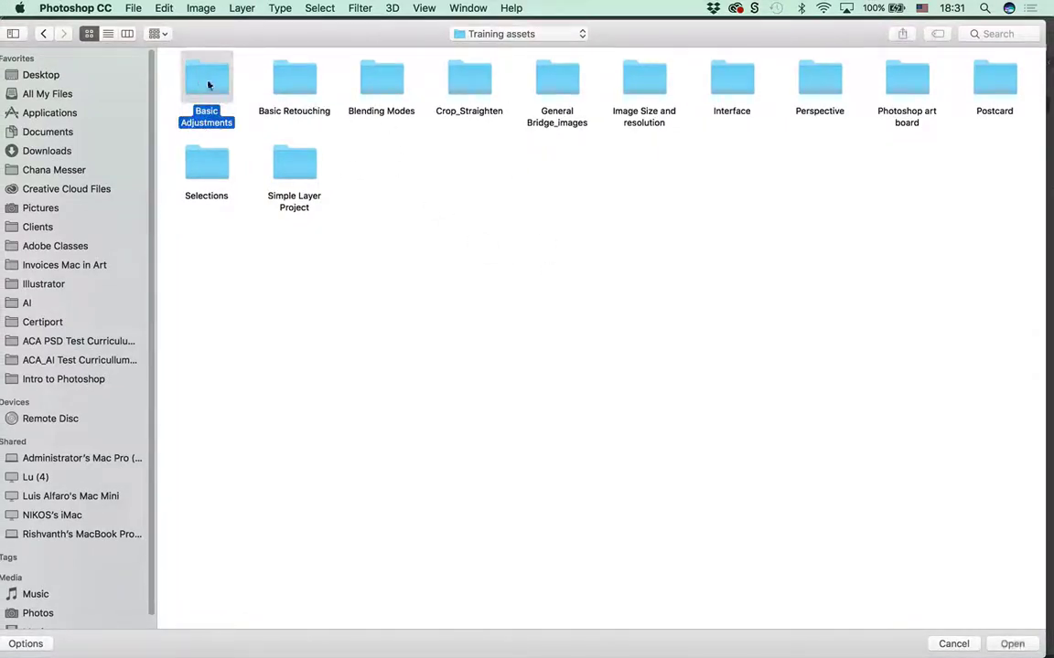
pyautogui.click(471, 181)
pyautogui.click(558, 82)
pyautogui.doubleClick(735, 91)
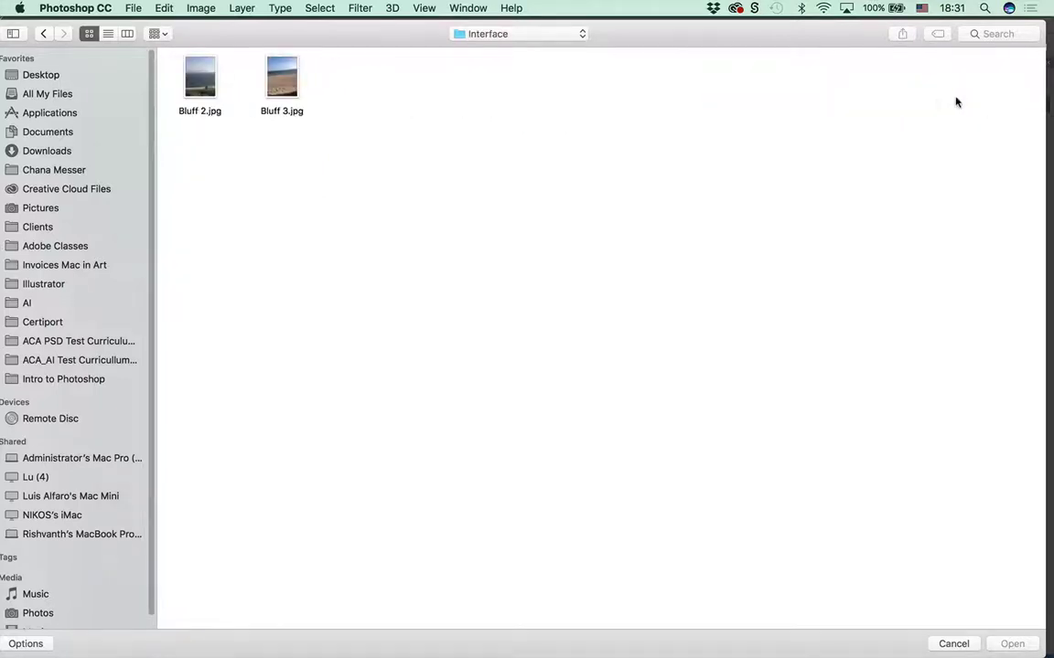
pyautogui.click(43, 33)
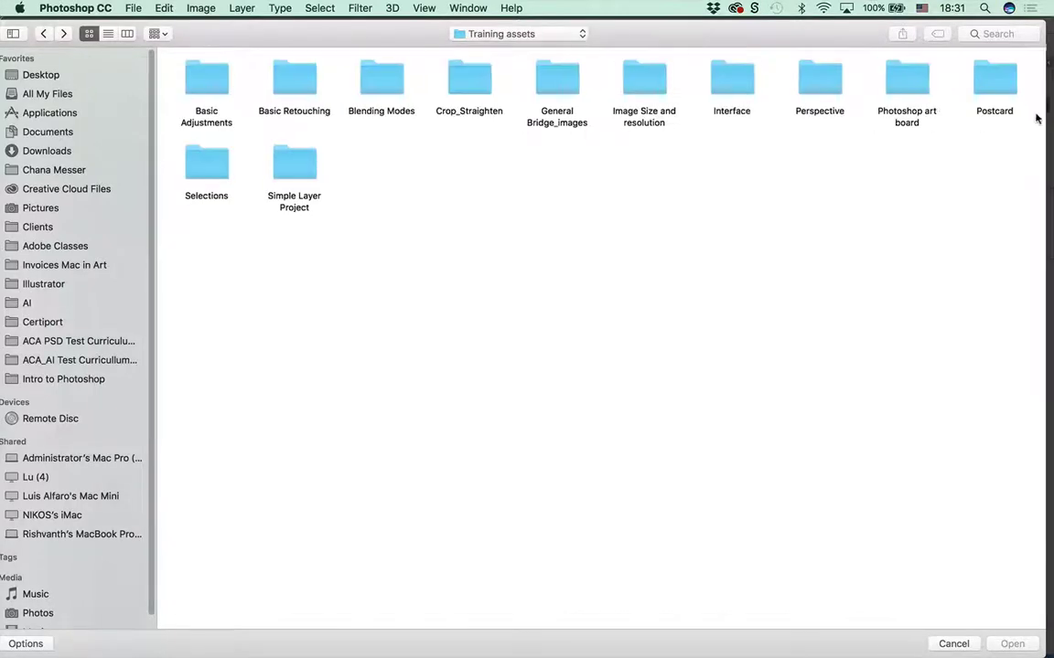
# - Open cloud.psd from the Assets postcard folder inside the Postcard folder
pyautogui.click(991, 84)
pyautogui.doubleClick(990, 84)
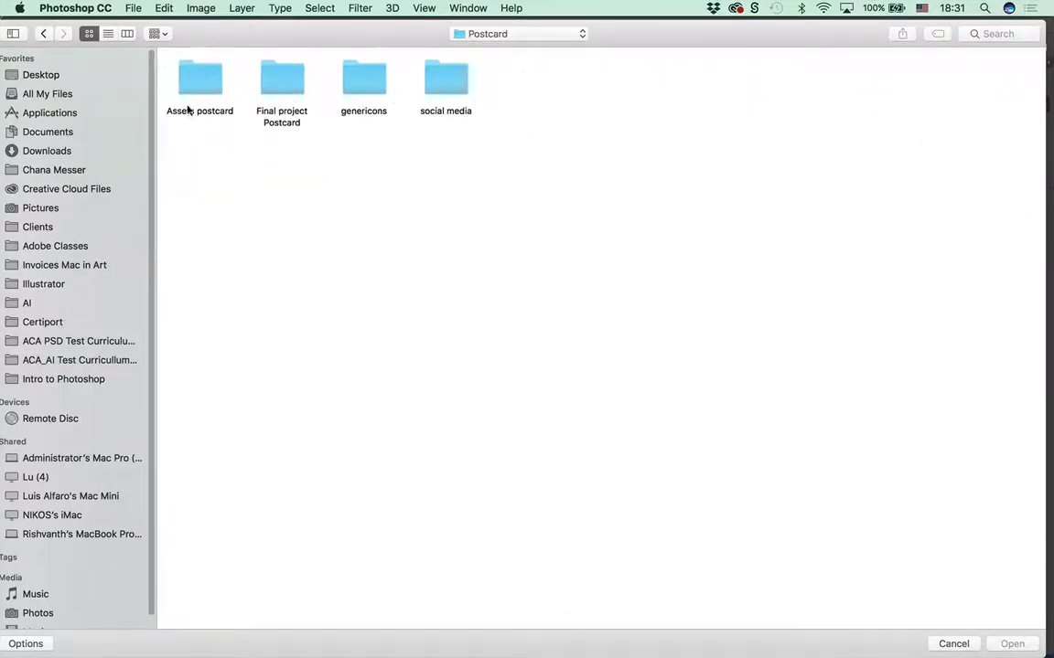
pyautogui.doubleClick(194, 78)
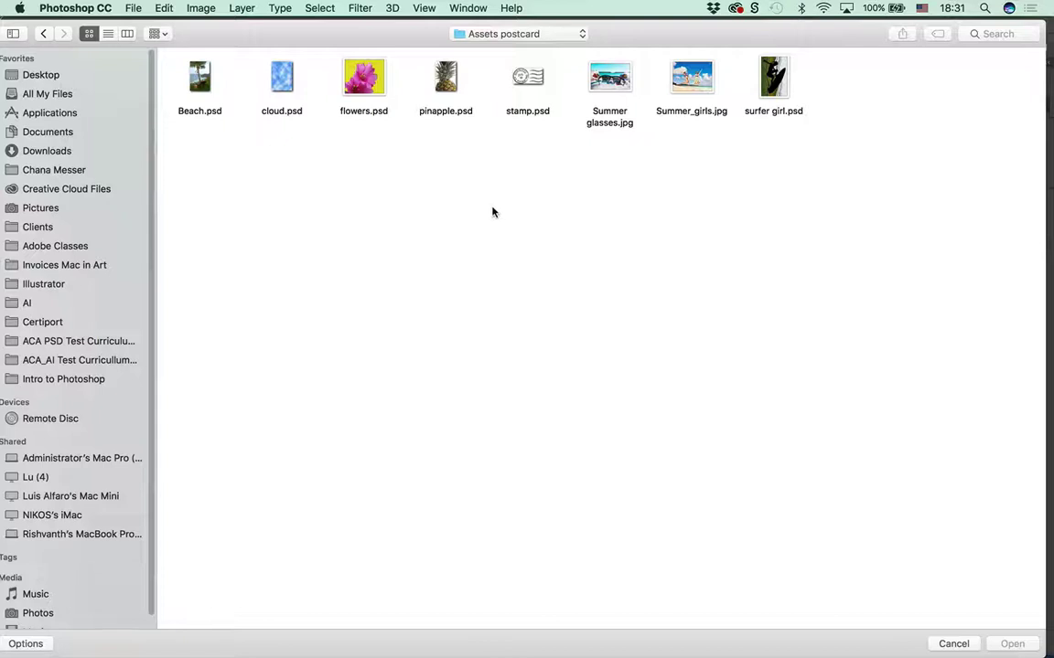
pyautogui.doubleClick(284, 82)
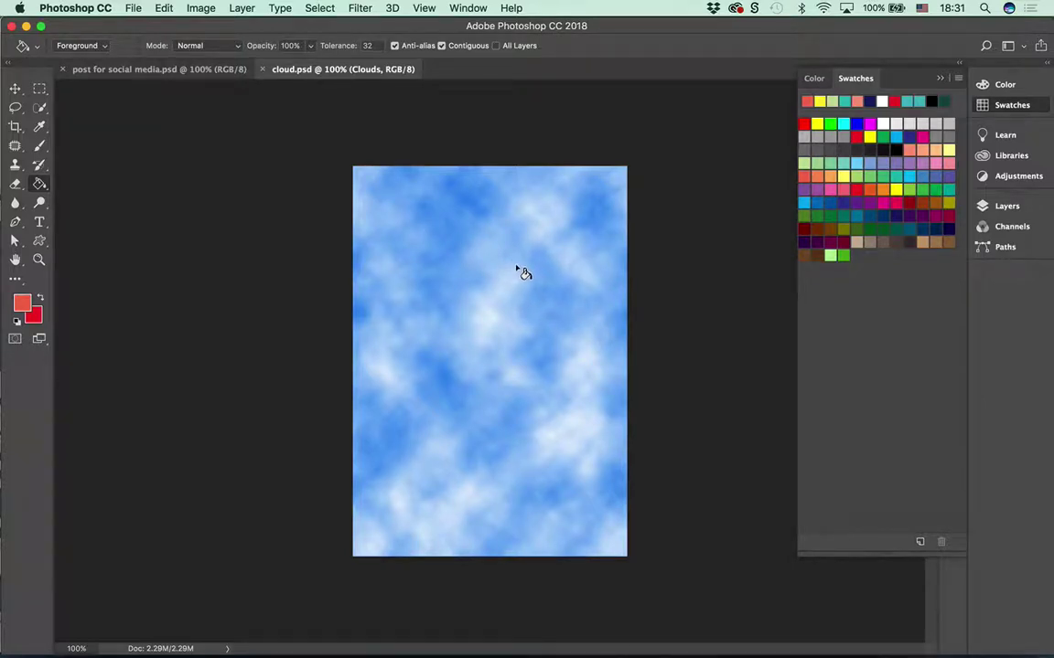
# - Check the cloud image's dimensions and resolution in Image Size and accept them as they are
pyautogui.click(201, 9)
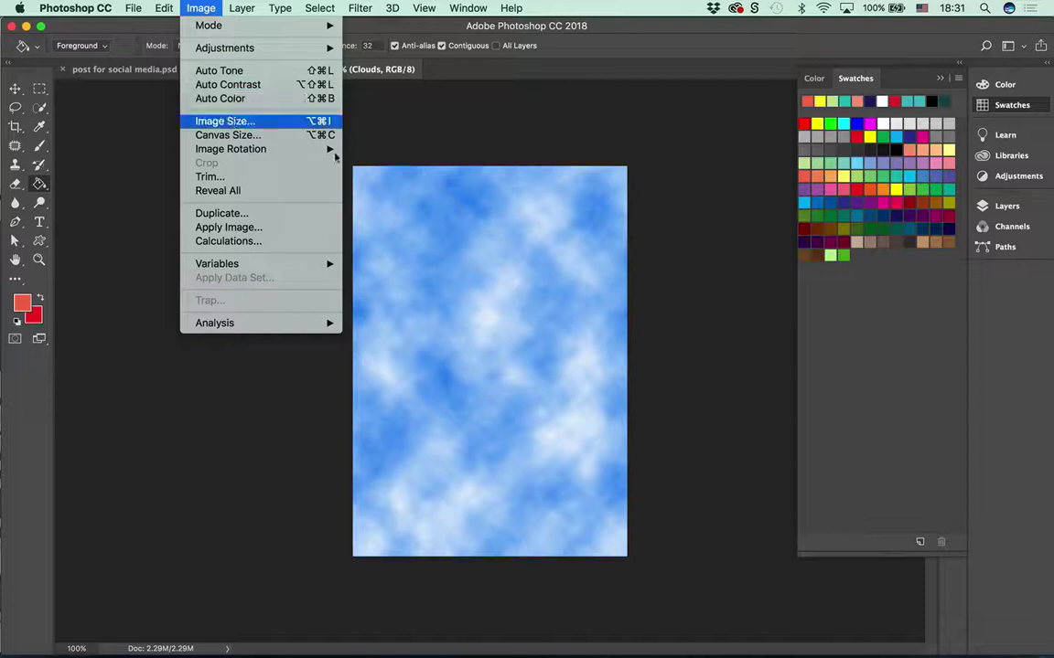
pyautogui.click(212, 121)
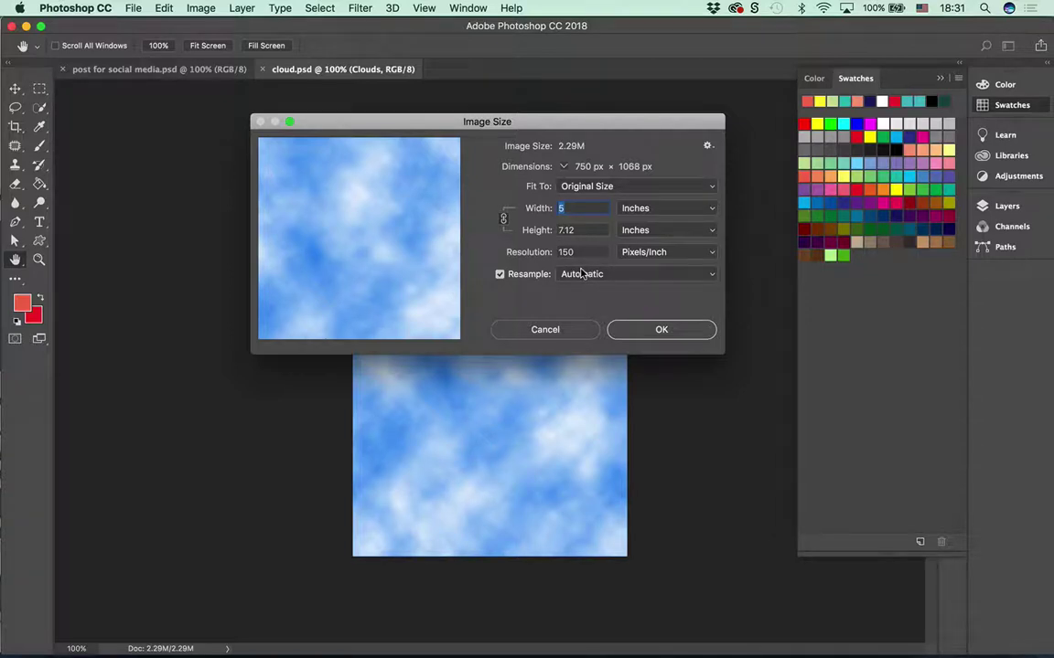
pyautogui.click(638, 331)
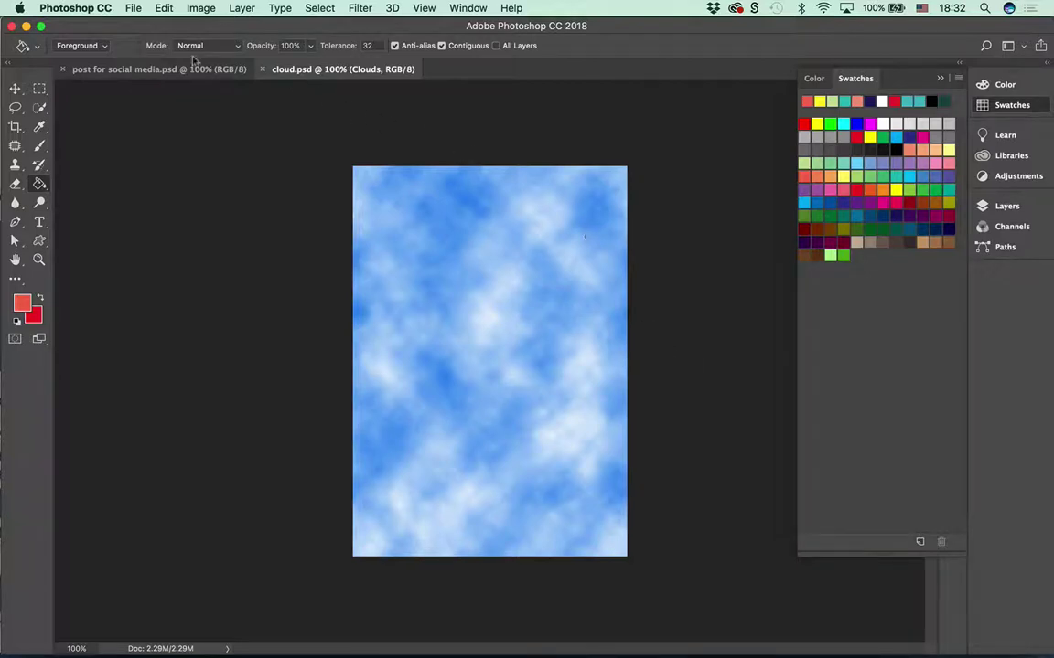
# - Crop the cloud image to a centred square with a 5 by 5 ratio, deleting the cropped pixels
pyautogui.click(15, 126)
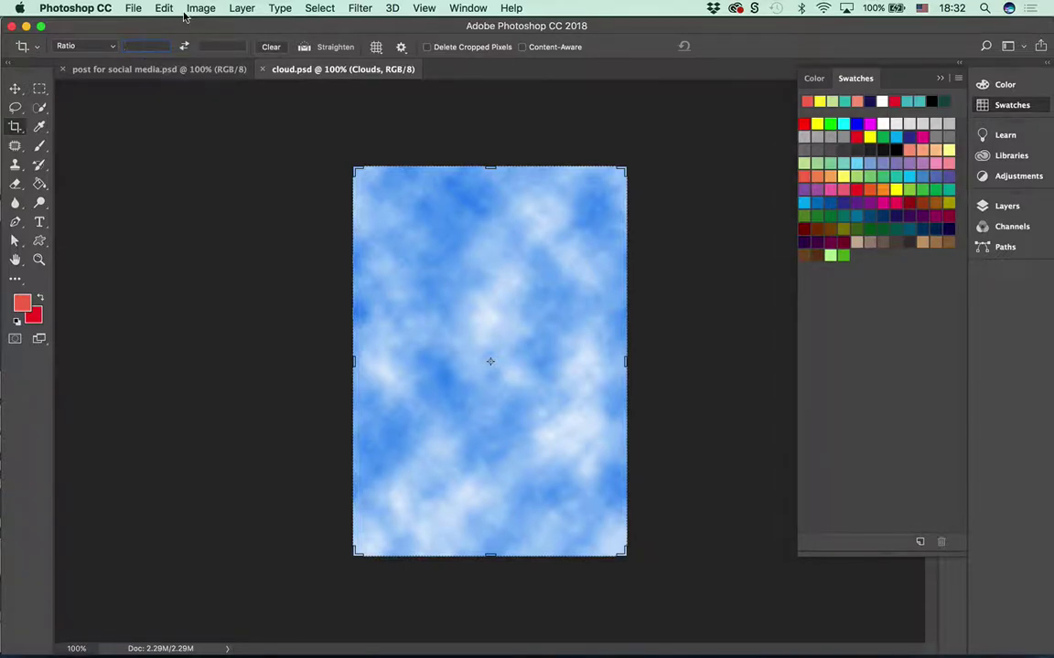
pyautogui.write('5')
pyautogui.press('Tab')
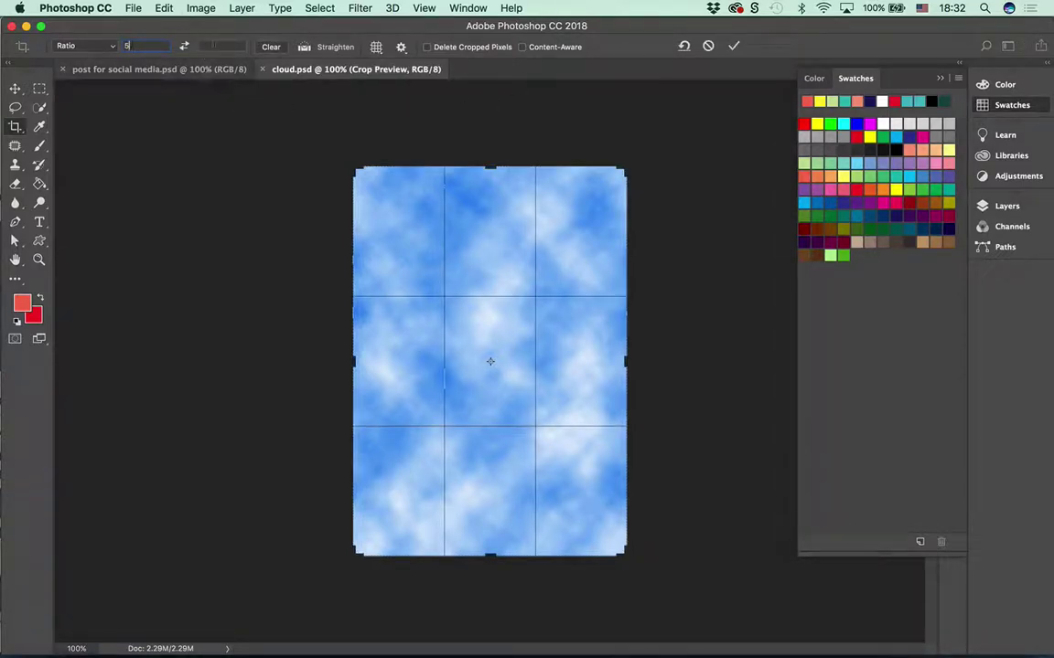
pyautogui.write('5')
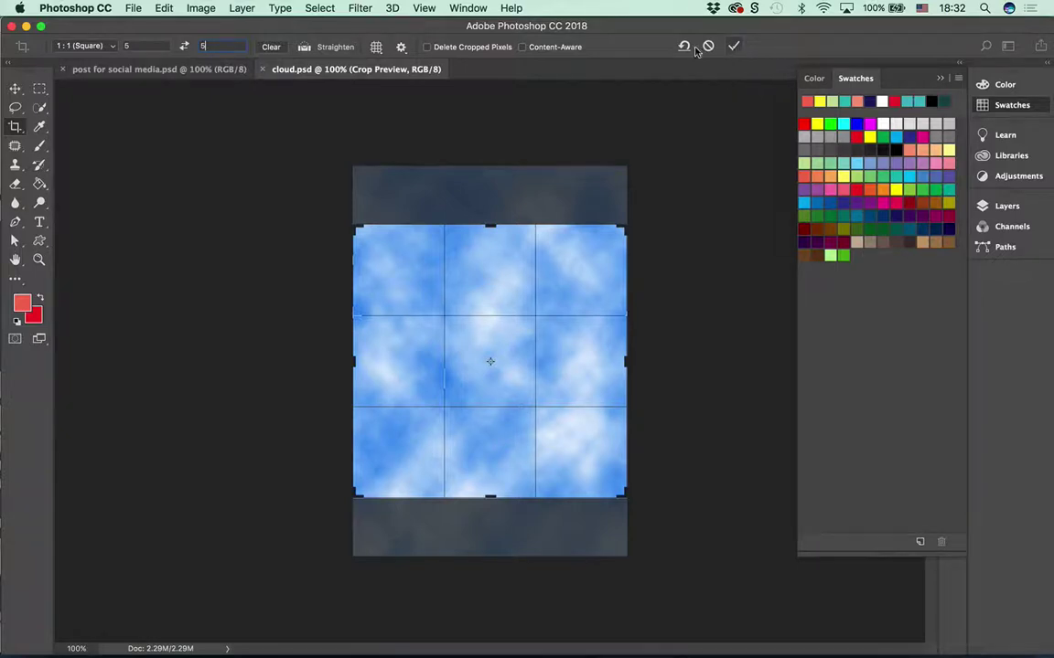
pyautogui.click(426, 46)
pyautogui.click(734, 46)
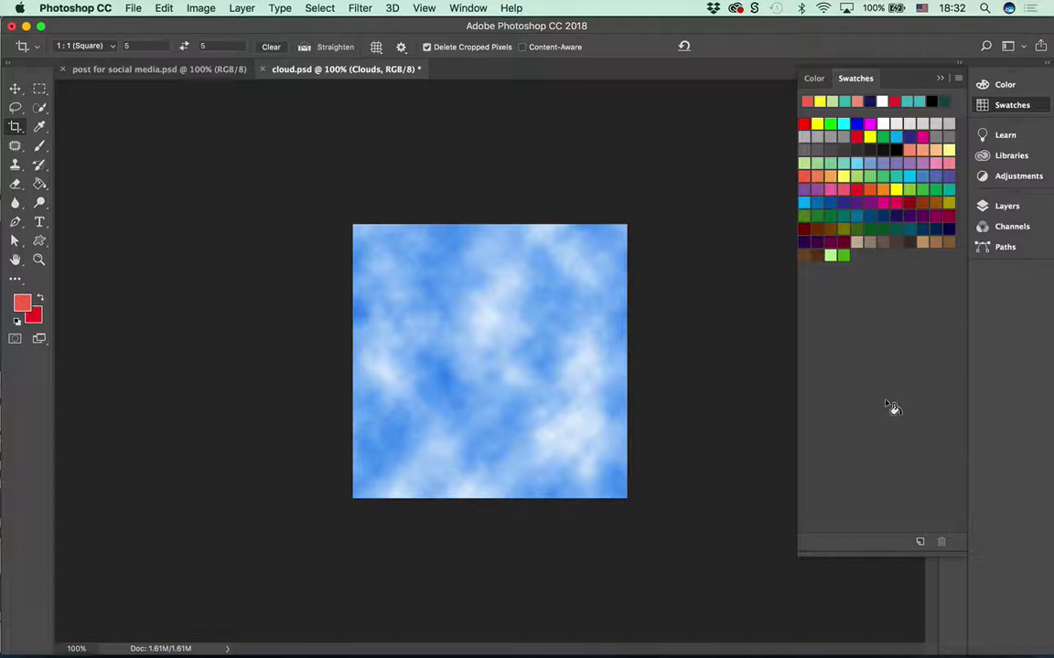
# - Copy the entire cropped cloud image and paste it into post for social media.psd
pyautogui.click(307, 9)
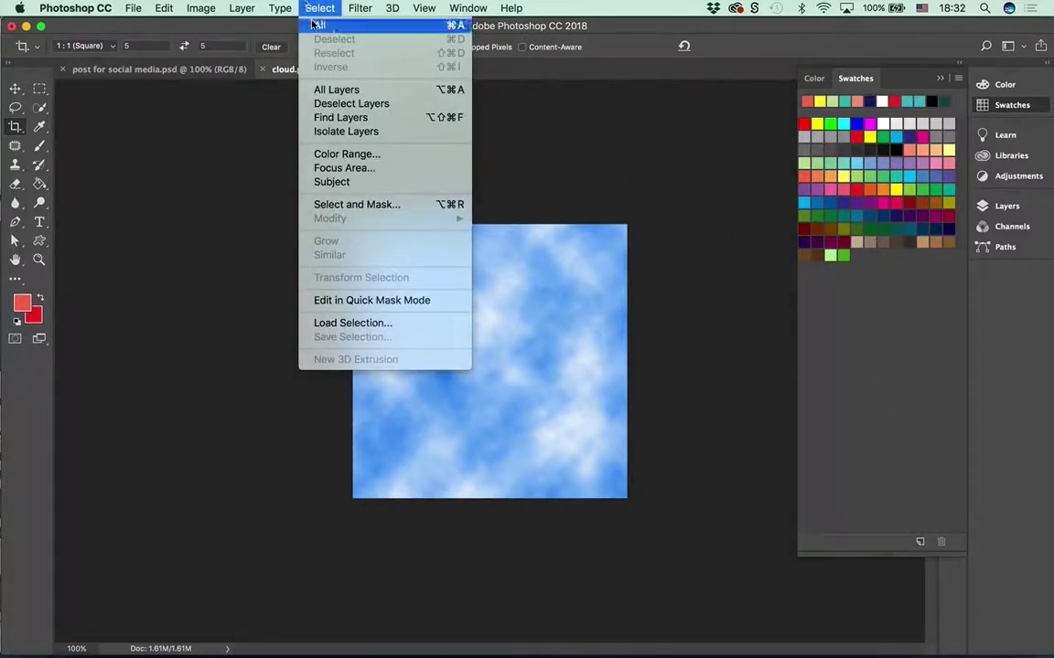
pyautogui.click(320, 25)
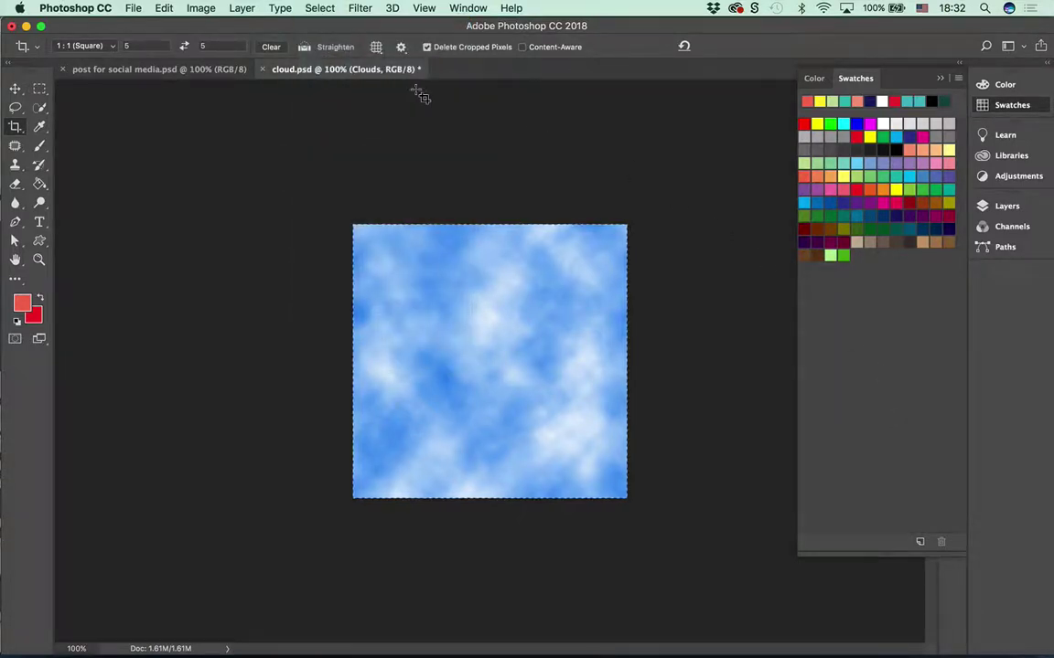
pyautogui.click(156, 8)
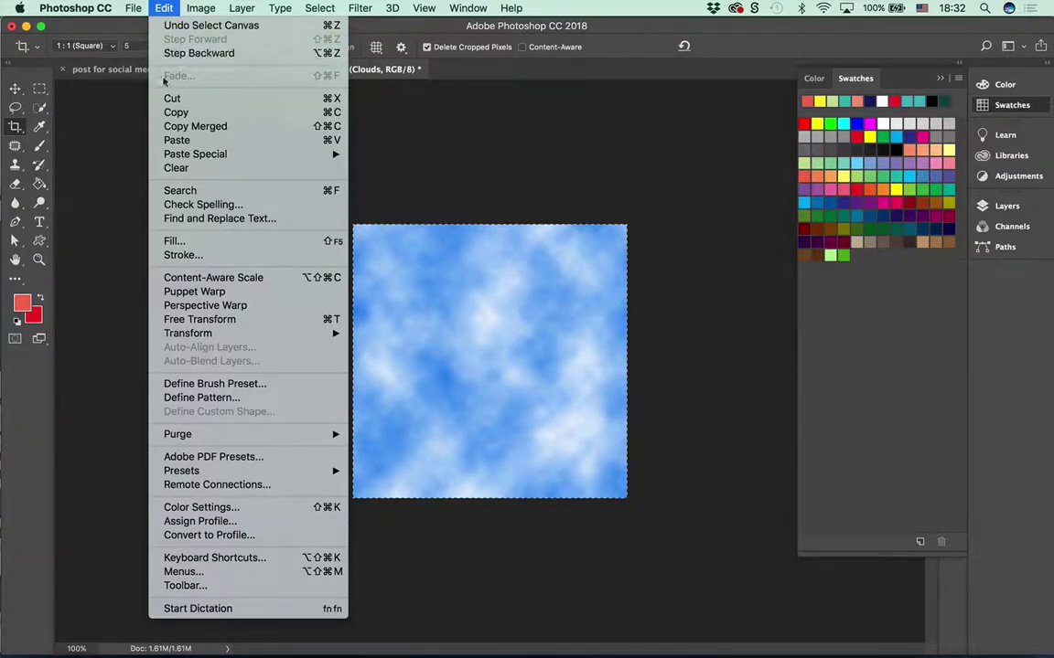
pyautogui.click(159, 111)
pyautogui.click(192, 72)
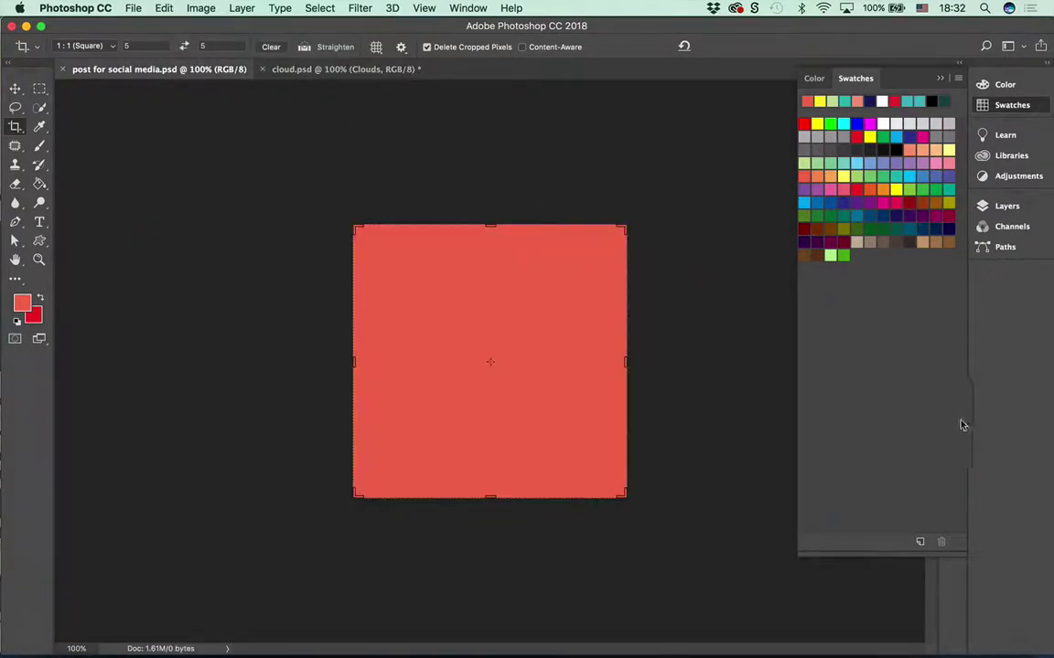
pyautogui.click(163, 8)
pyautogui.click(178, 140)
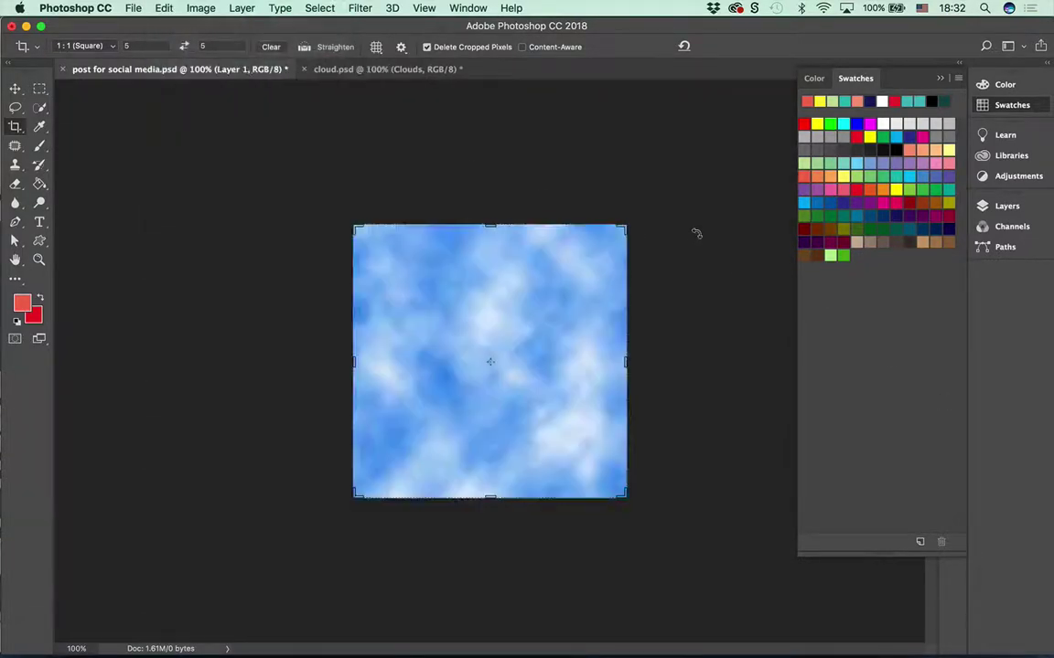
pyautogui.press('v')
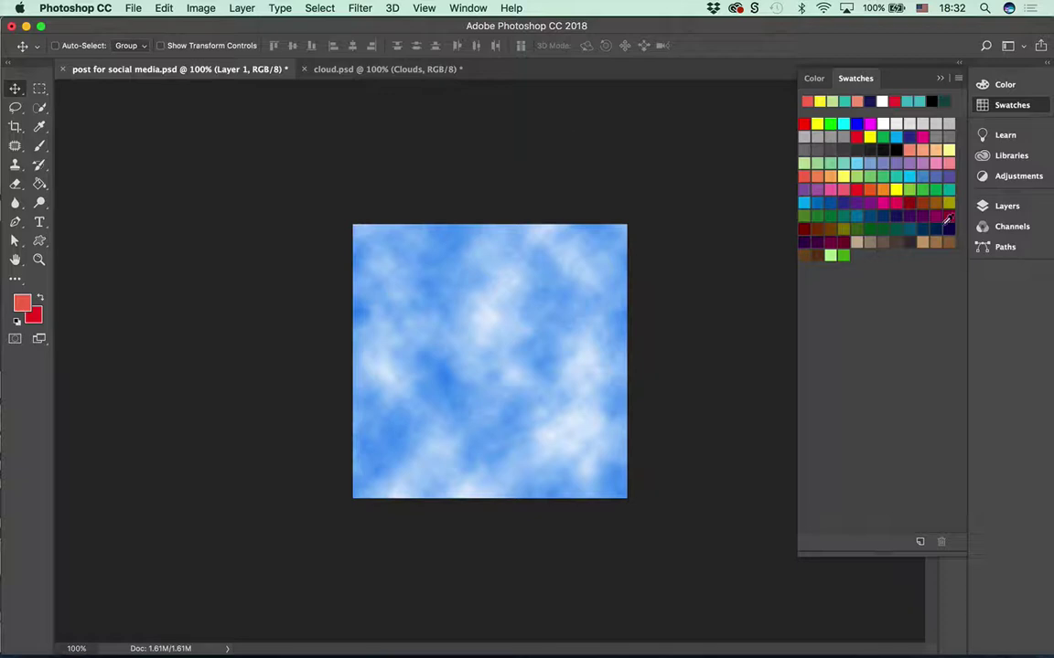
# - Hide the colour swatches and display the document's layers in a taller list
pyautogui.click(814, 79)
pyautogui.click(816, 81)
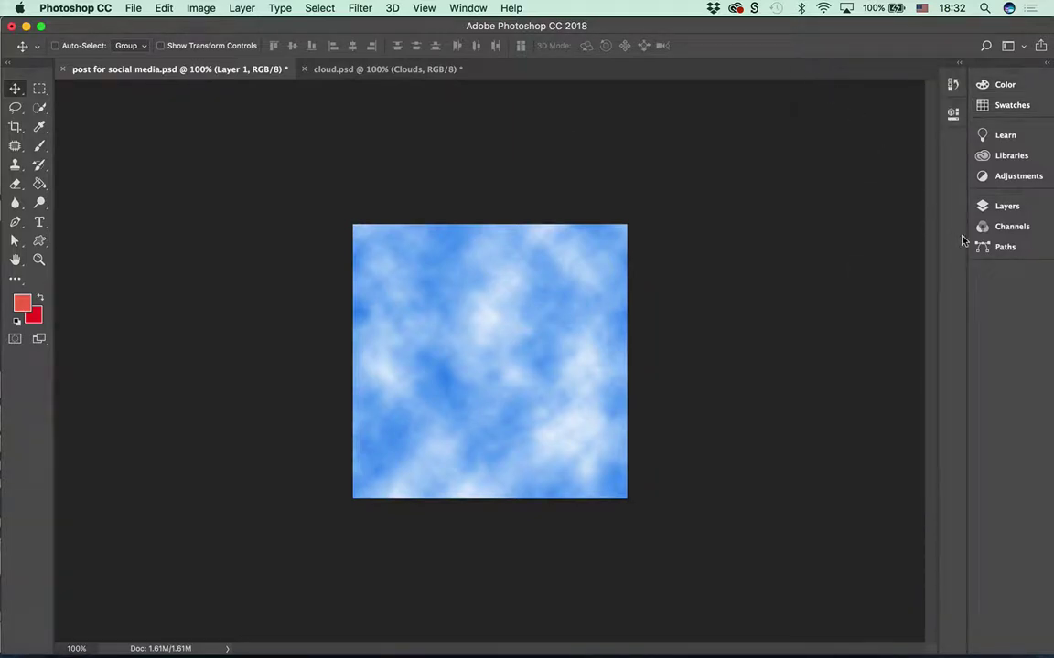
pyautogui.press('F7')
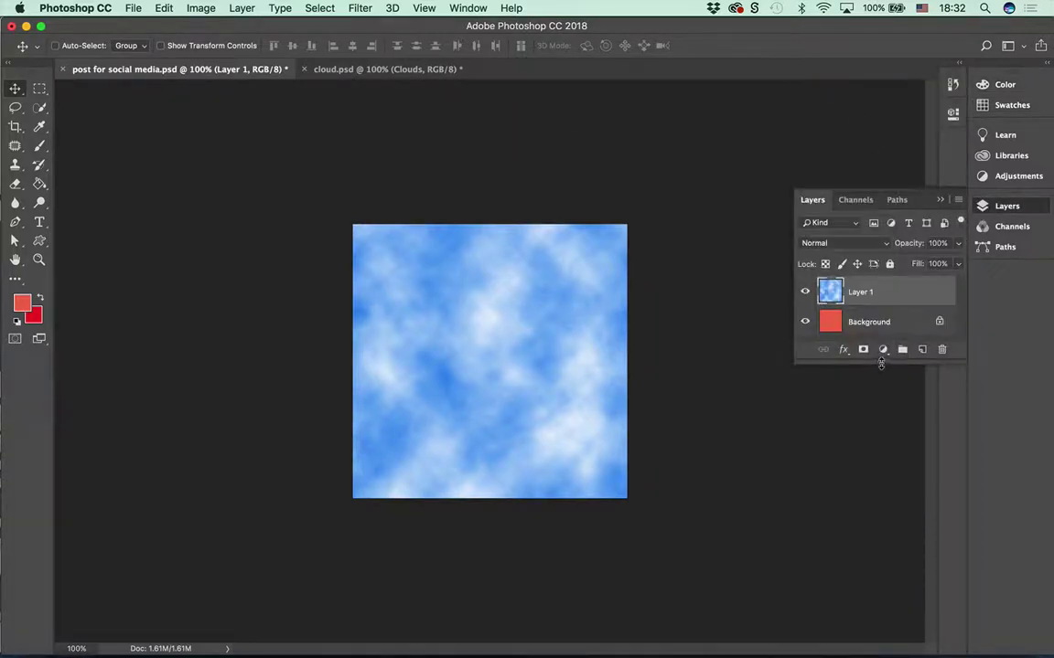
pyautogui.moveTo(881, 363); pyautogui.dragTo(883, 601)
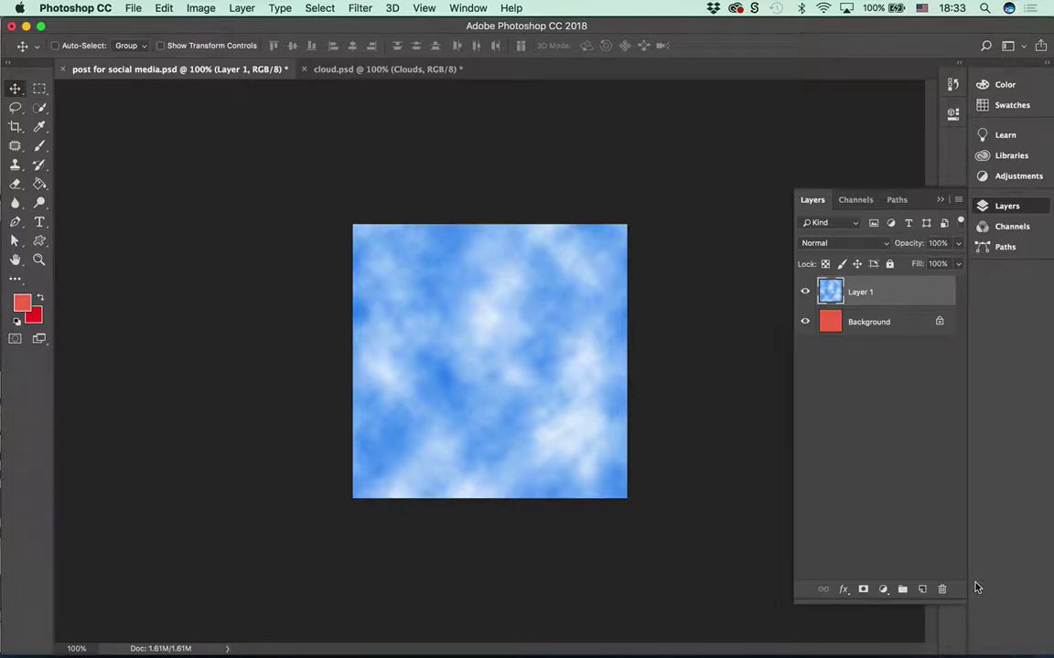
# - Rename the pasted cloud layer to sky
pyautogui.doubleClick(861, 292)
pyautogui.write('c')
pyautogui.write('ky')
pyautogui.press('Return')
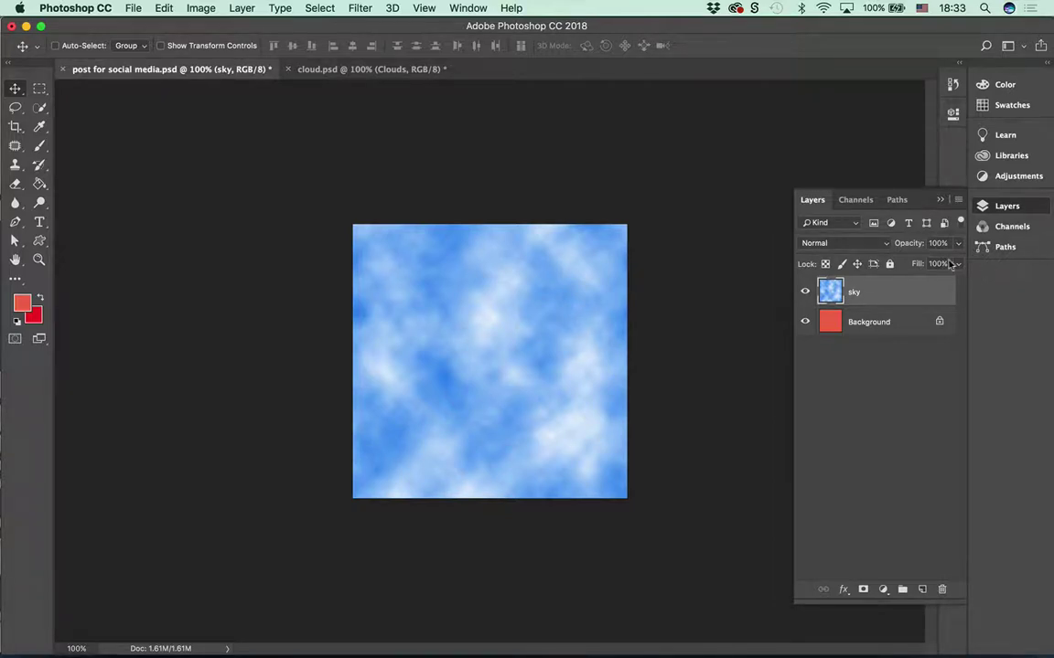
# - Save post for social media.psd with Maximize Compatibility enabled
pyautogui.moveTo(911, 244); pyautogui.dragTo(1050, 359)
pyautogui.hotkey('ctrl', 's')
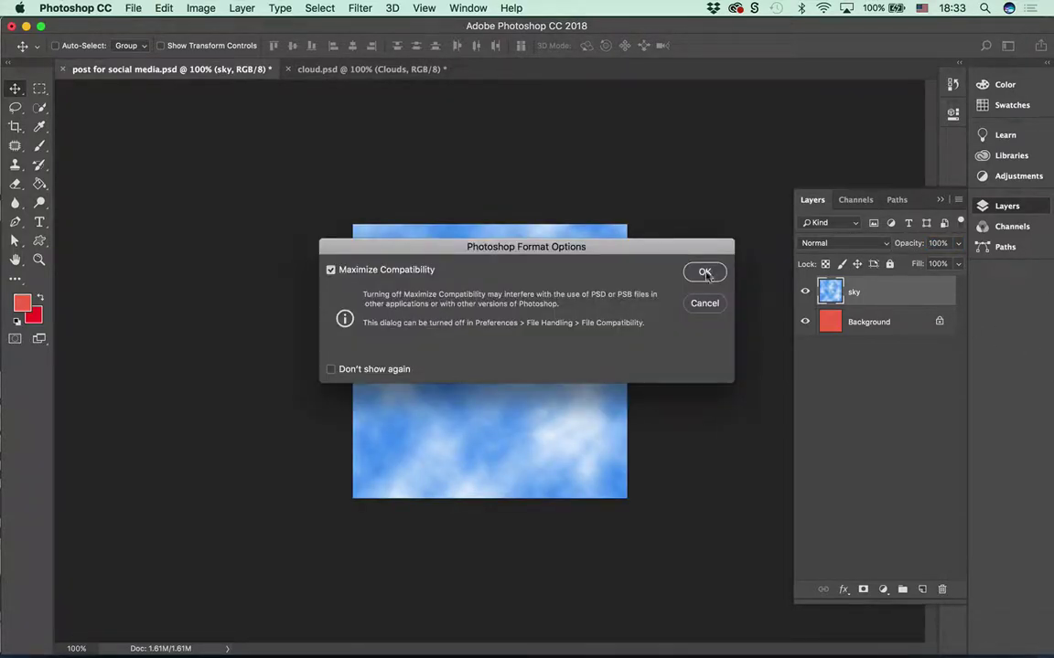
pyautogui.click(705, 272)
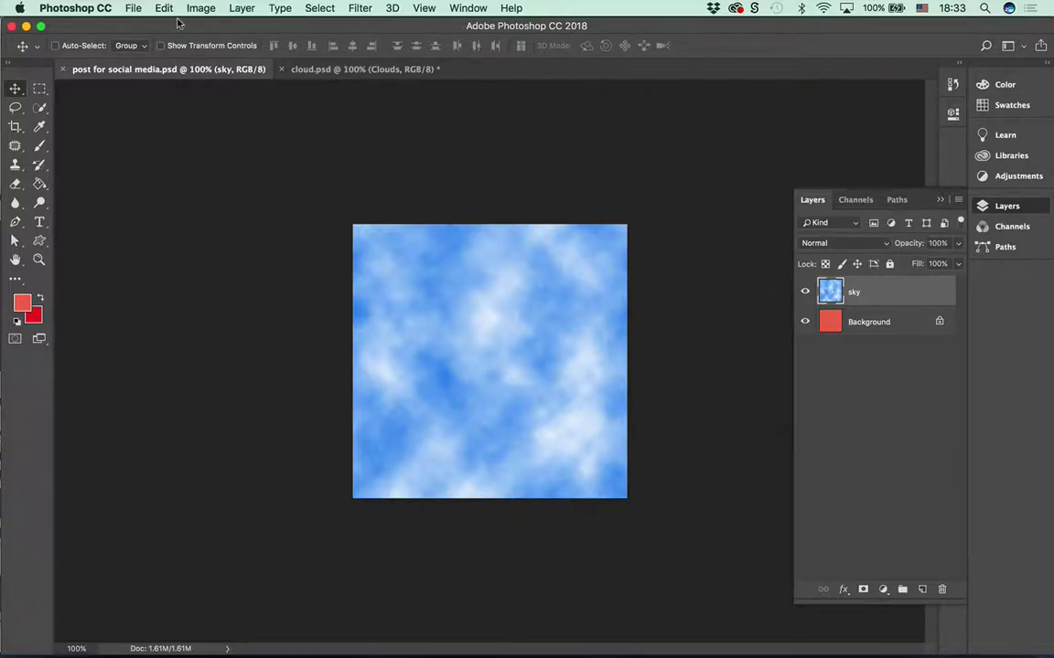
# - Open pinapple.psd from the Assets postcard folder
pyautogui.click(134, 9)
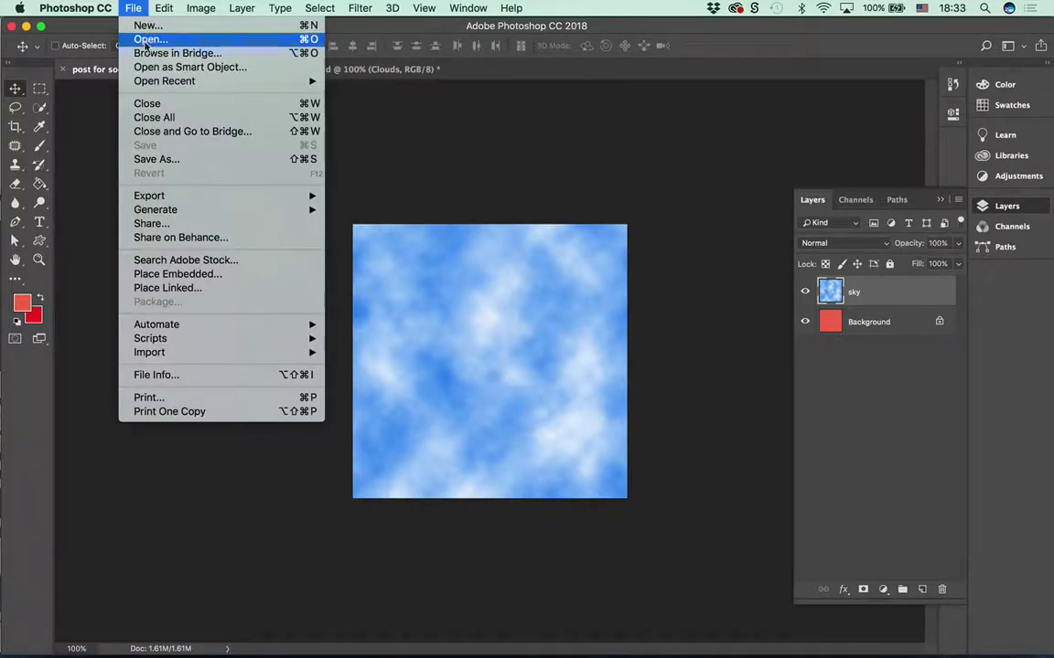
pyautogui.click(137, 40)
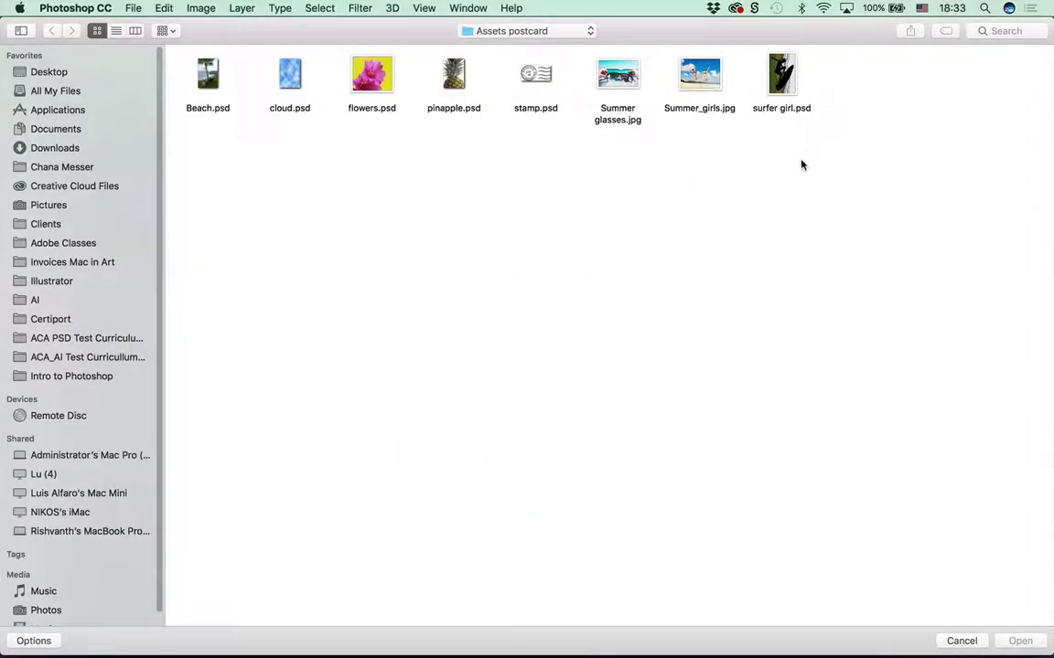
pyautogui.click(456, 83)
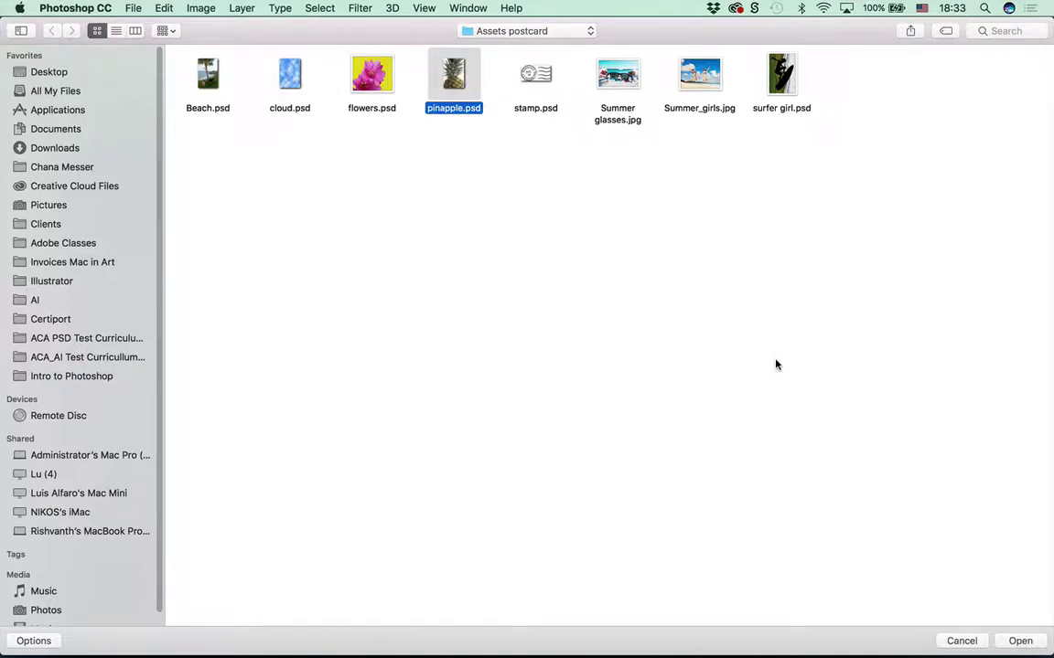
pyautogui.click(1019, 641)
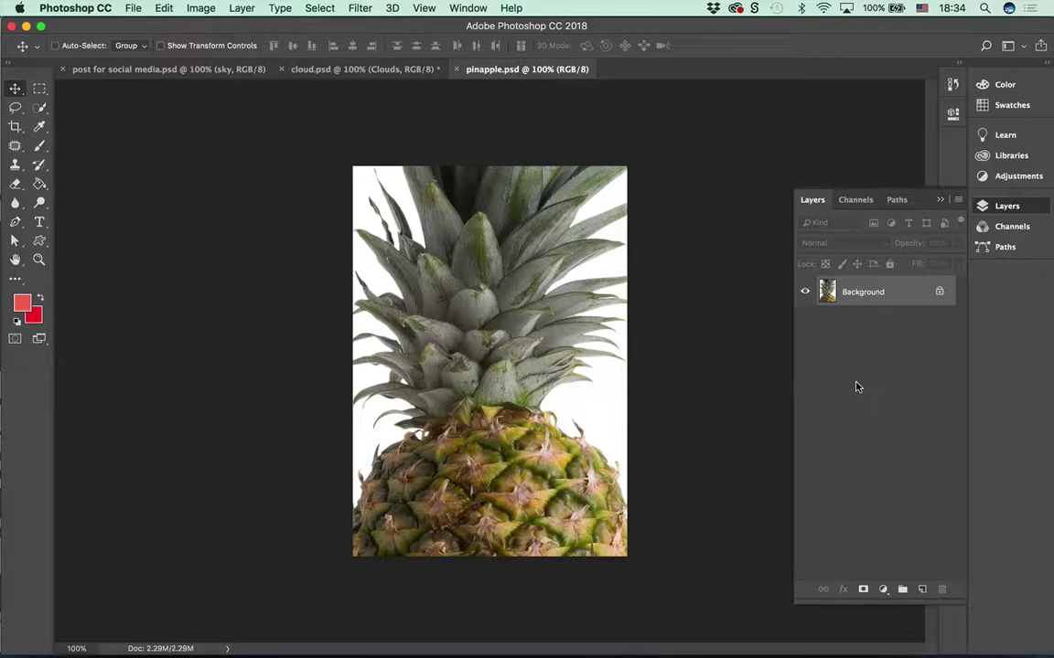
# - Crop the pineapple image to a full-width 5 by 5 square framing the leaves and the upper part of the fruit
pyautogui.click(14, 126)
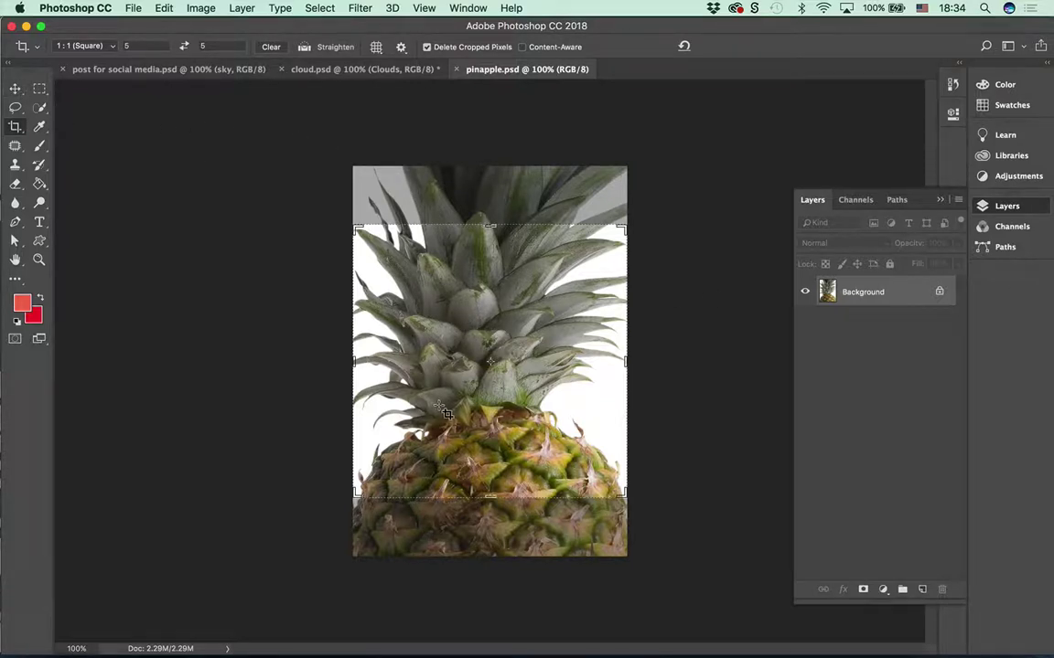
pyautogui.moveTo(444, 416); pyautogui.dragTo(448, 420)
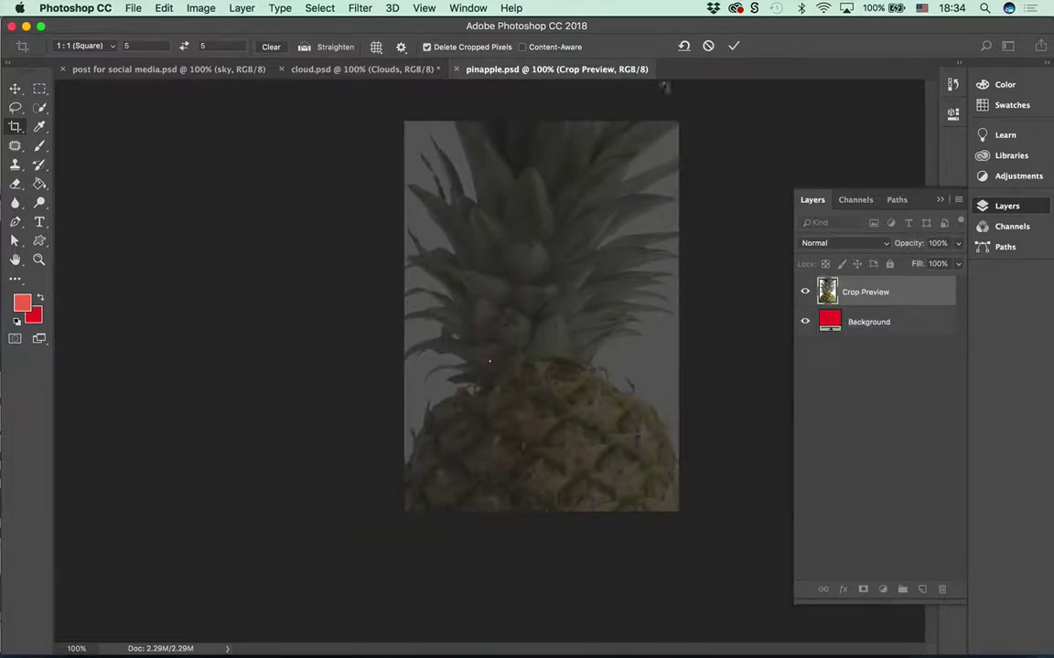
pyautogui.click(707, 48)
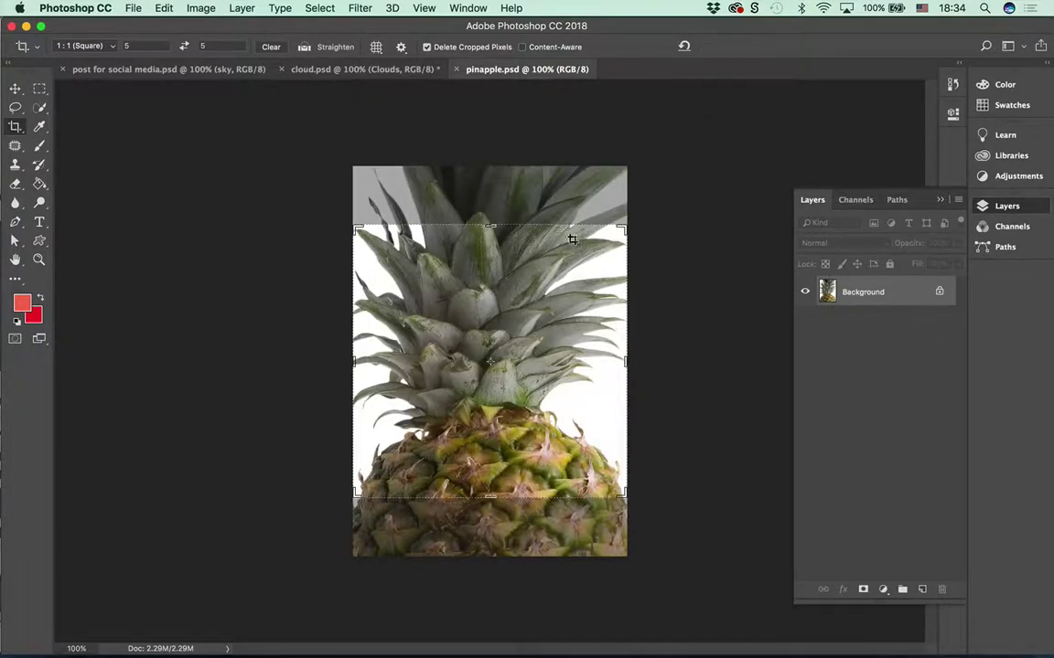
pyautogui.moveTo(490, 496); pyautogui.dragTo(490, 527)
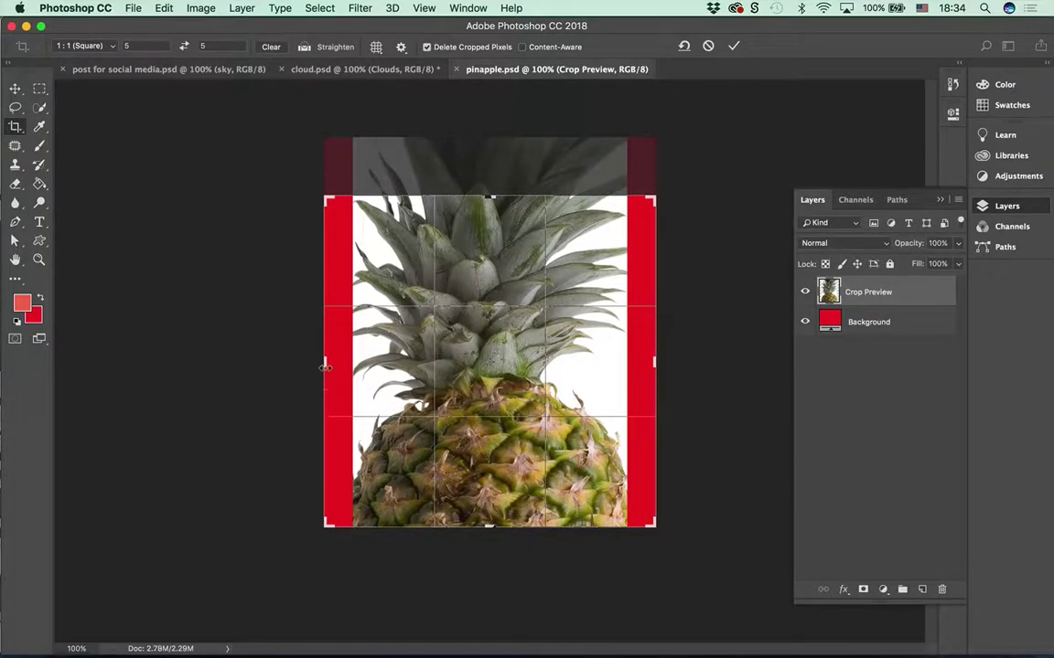
pyautogui.moveTo(328, 367); pyautogui.dragTo(339, 364)
pyautogui.moveTo(643, 361); pyautogui.dragTo(624, 358)
pyautogui.moveTo(486, 371); pyautogui.dragTo(535, 386)
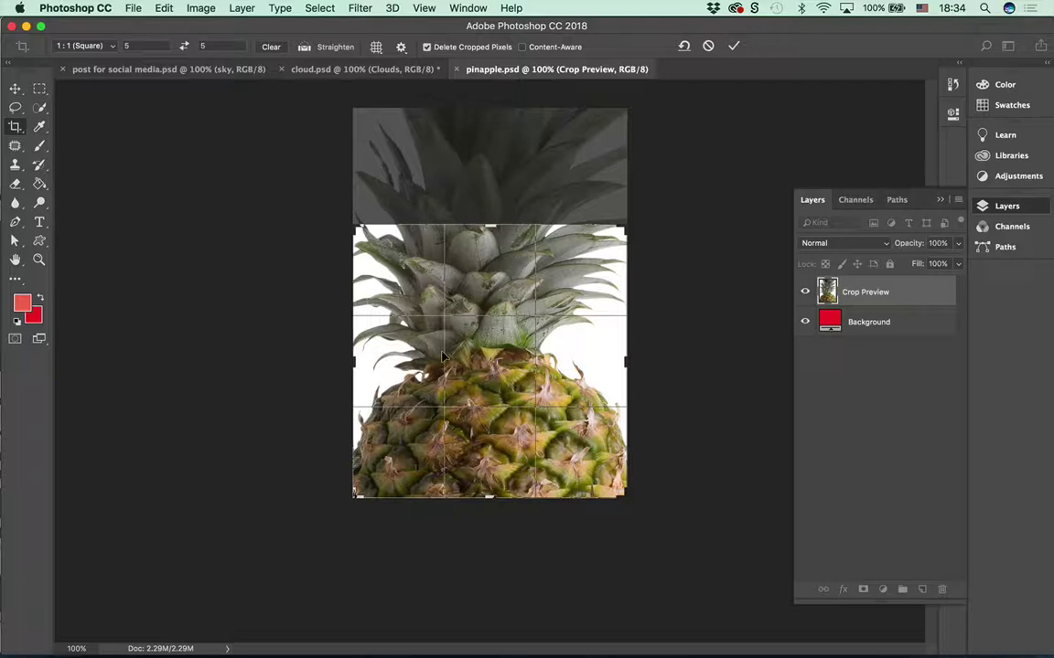
pyautogui.moveTo(414, 373); pyautogui.dragTo(412, 426)
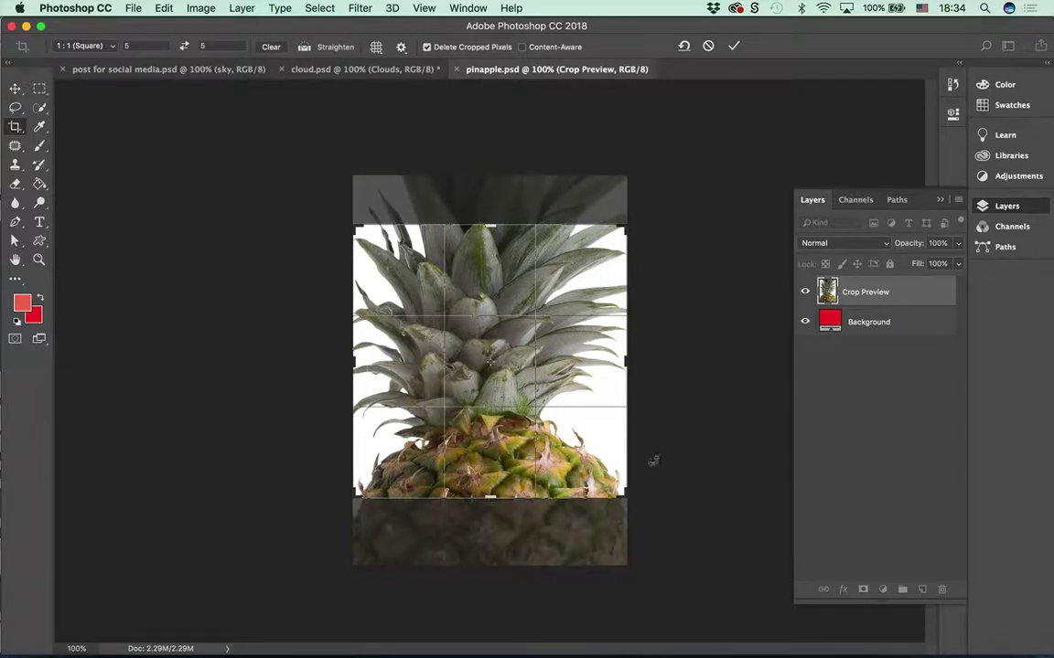
pyautogui.click(734, 46)
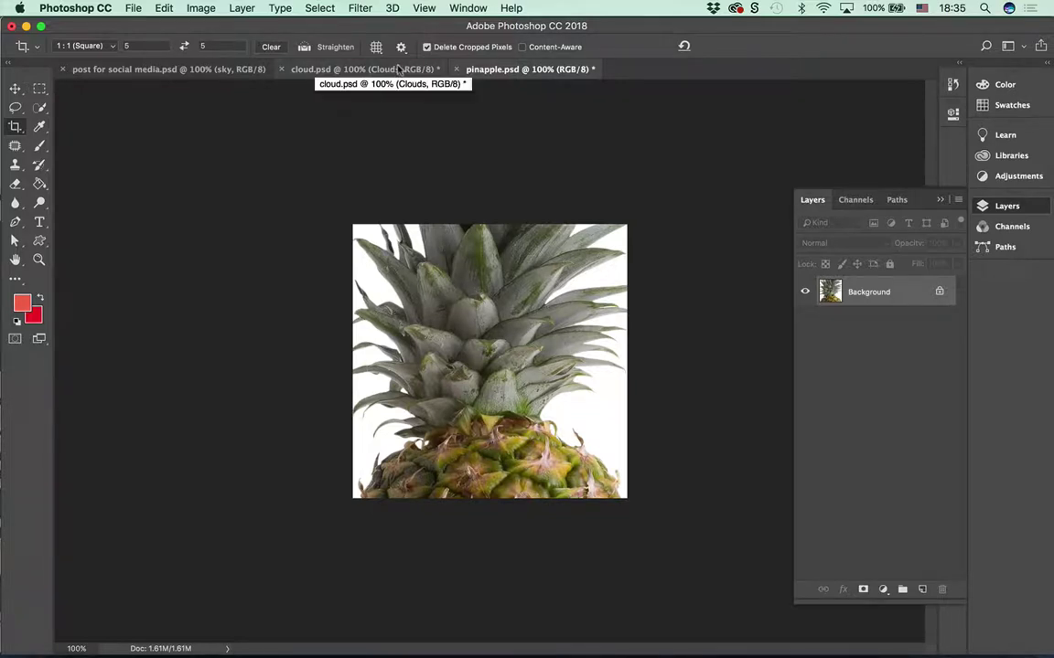
# - Copy the entire cropped pineapple image and paste it above the sky layer in post for social media.psd
pyautogui.click(324, 8)
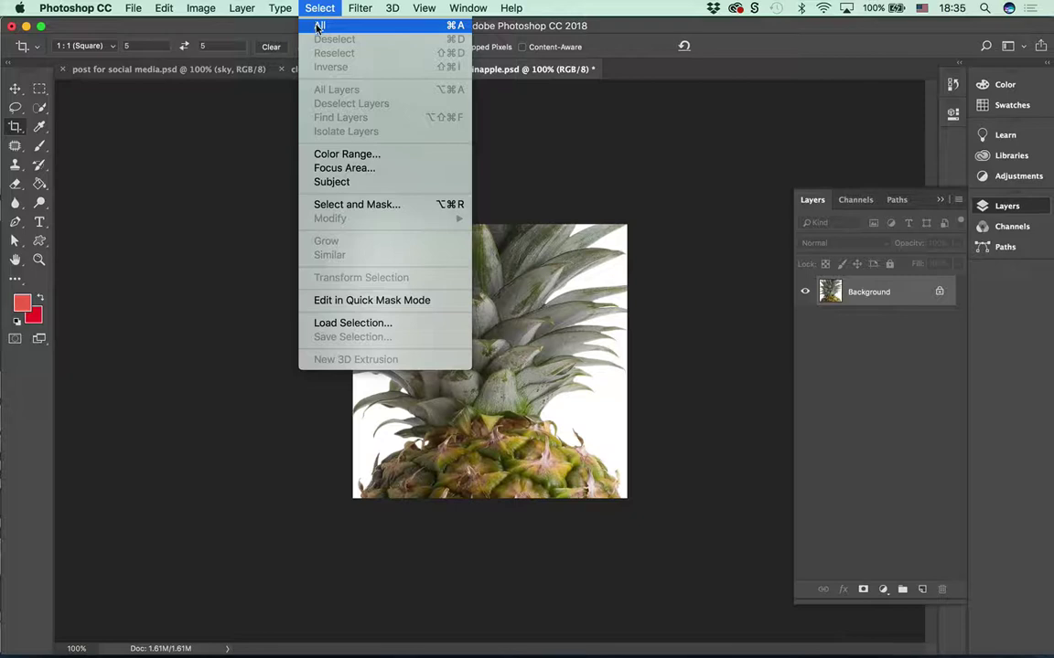
pyautogui.click(318, 27)
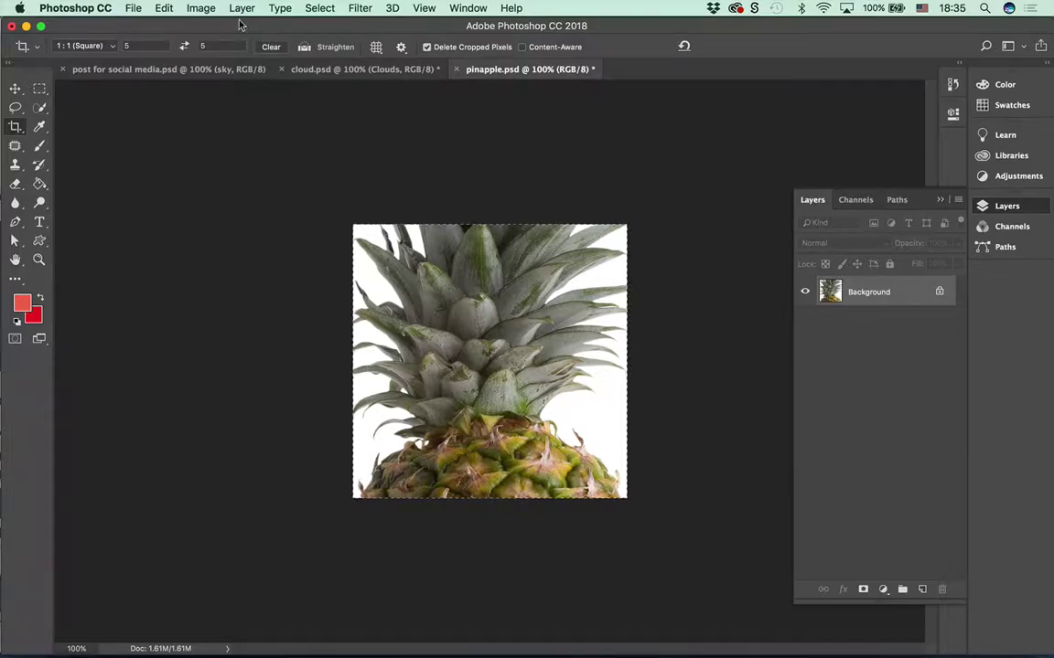
pyautogui.click(163, 8)
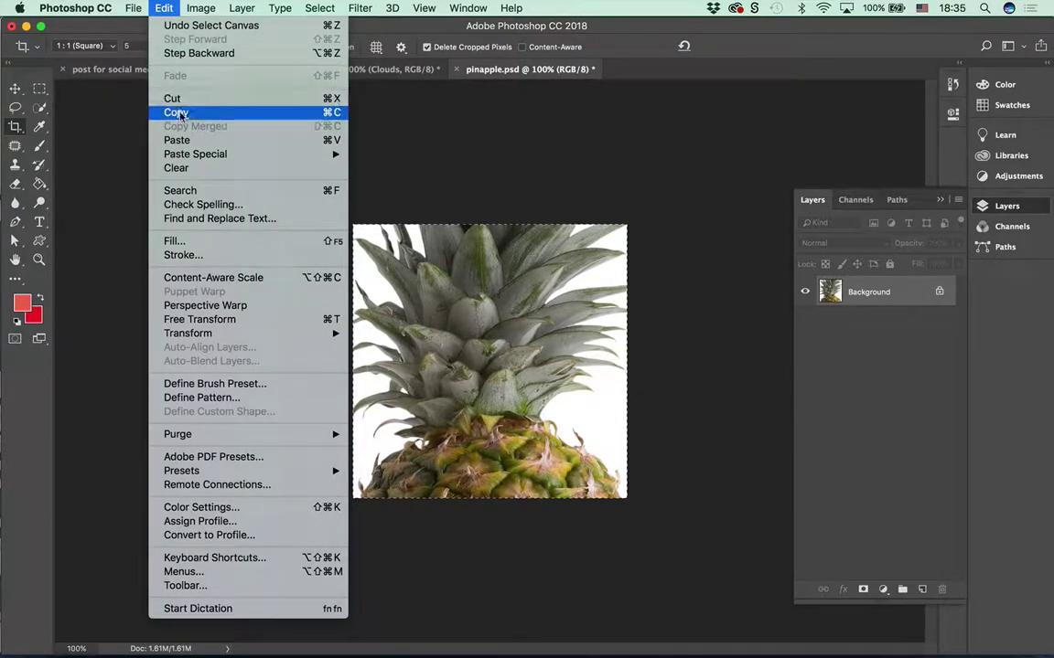
pyautogui.click(228, 110)
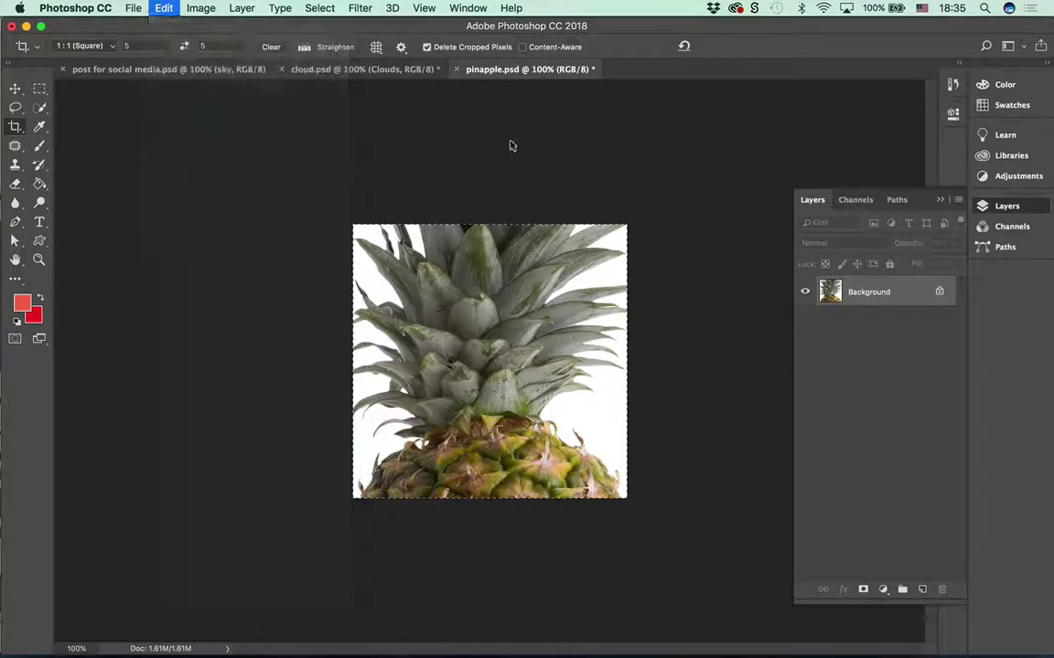
pyautogui.click(208, 73)
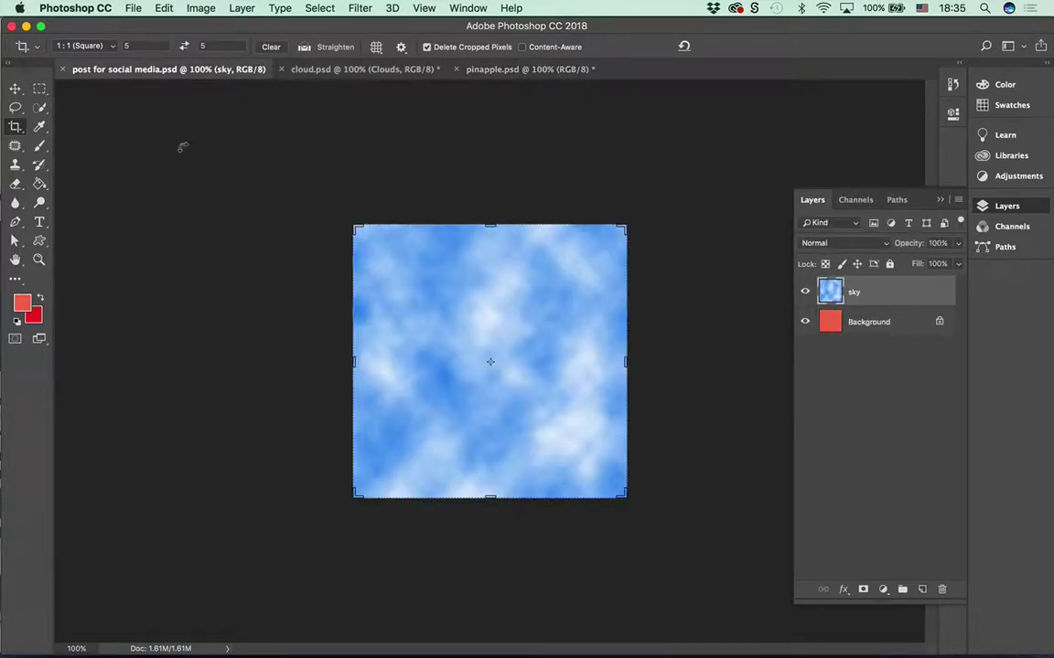
pyautogui.click(16, 88)
pyautogui.click(164, 8)
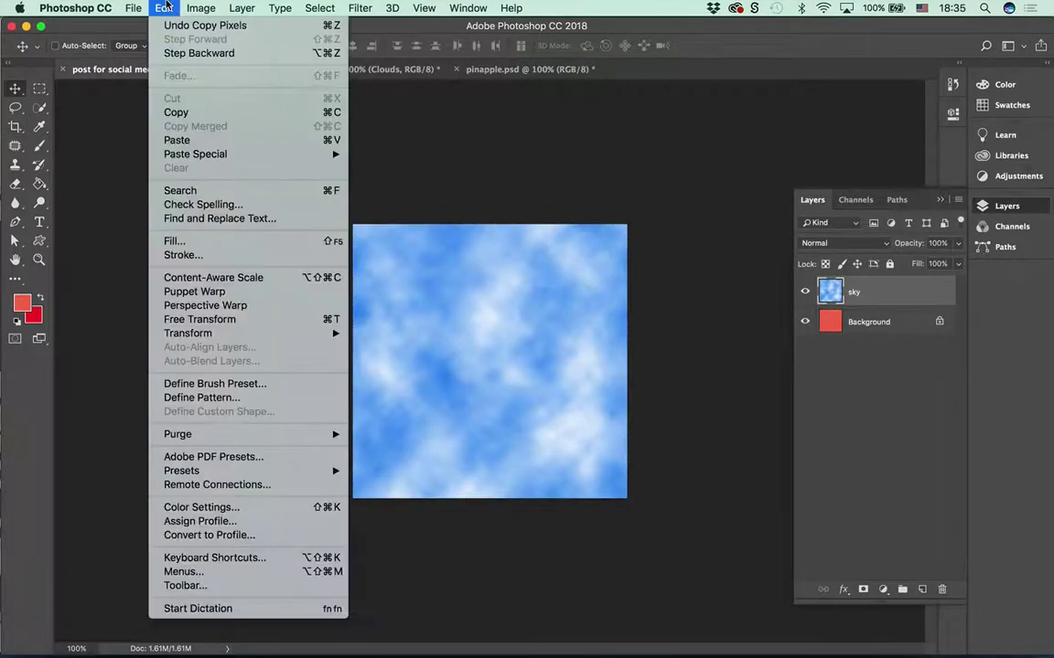
pyautogui.click(176, 140)
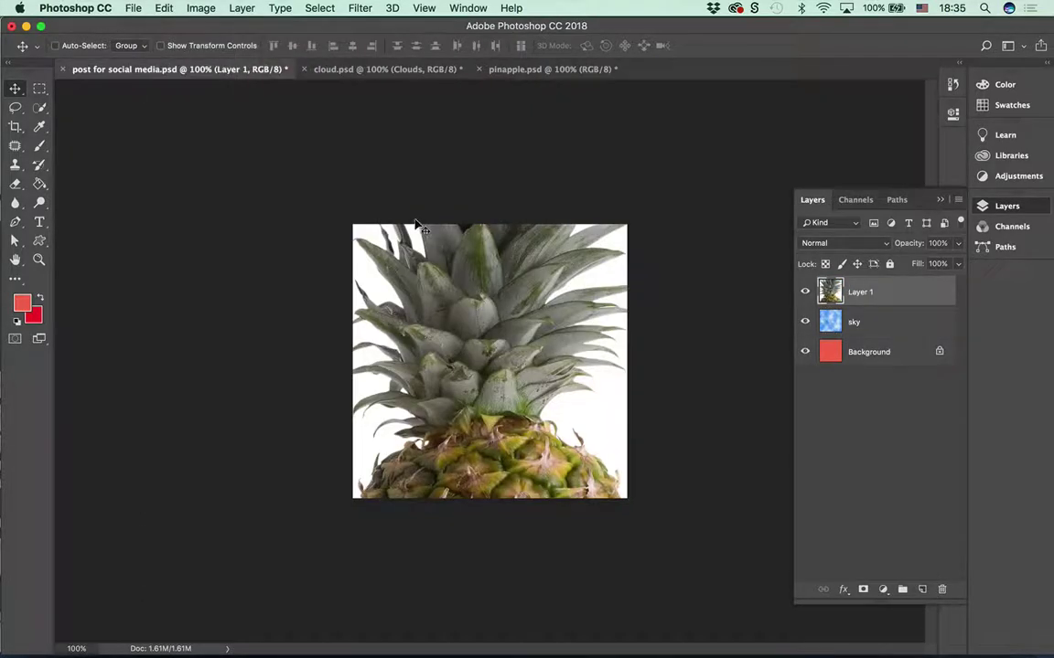
# - Rename the pasted pineapple layer as pine
pyautogui.doubleClick(866, 293)
pyautogui.write('pine')
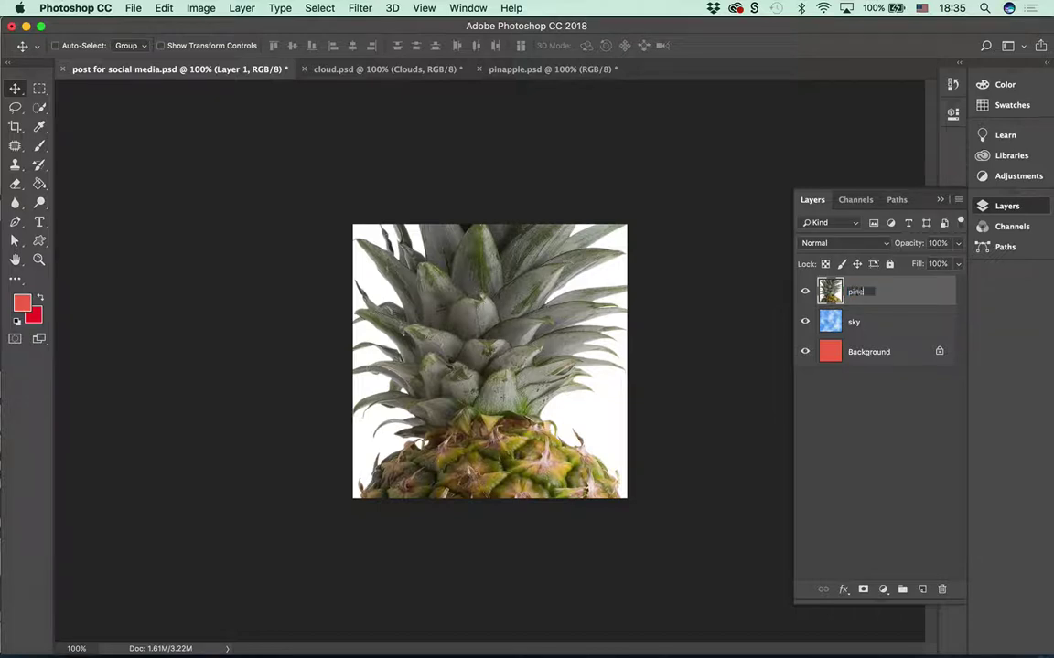
pyautogui.press('Return')
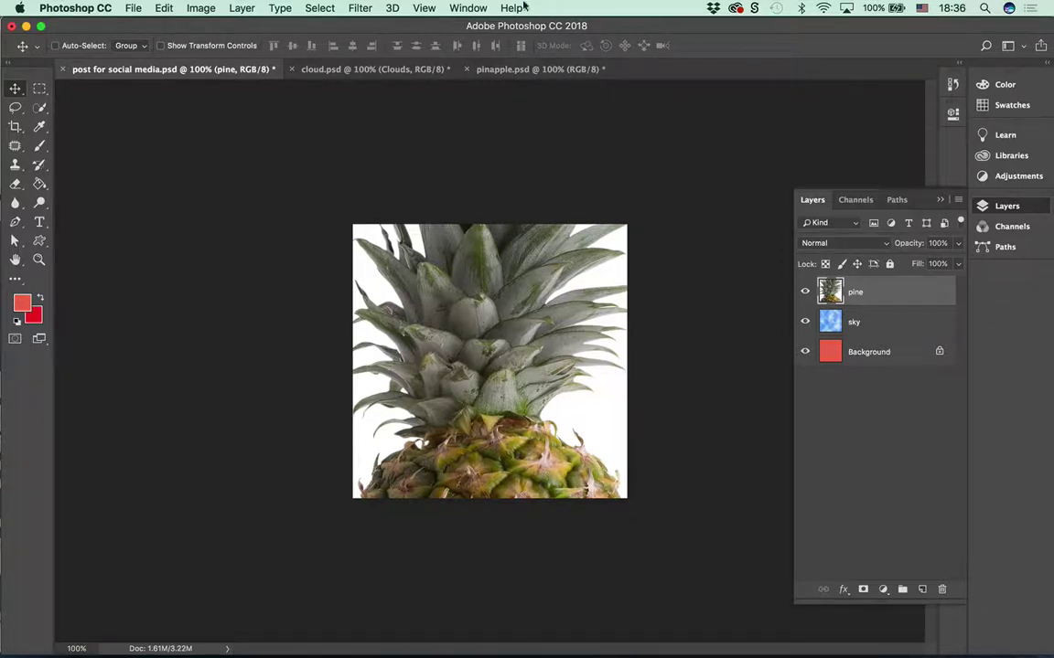
# - Detach the Layers panel from its group and close it
pyautogui.click(467, 7)
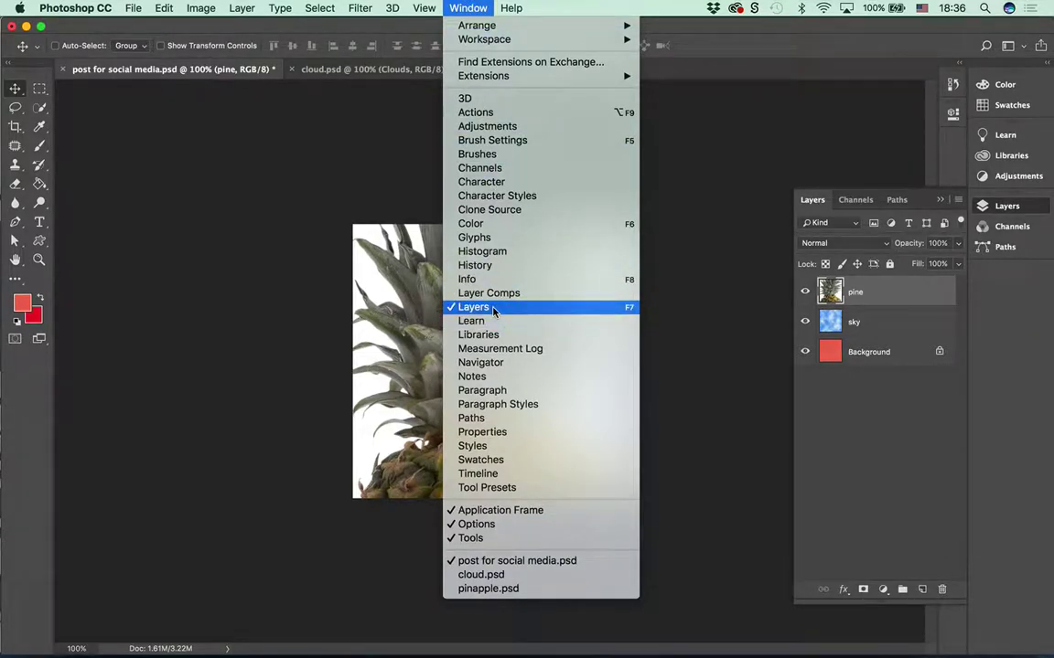
pyautogui.click(360, 181)
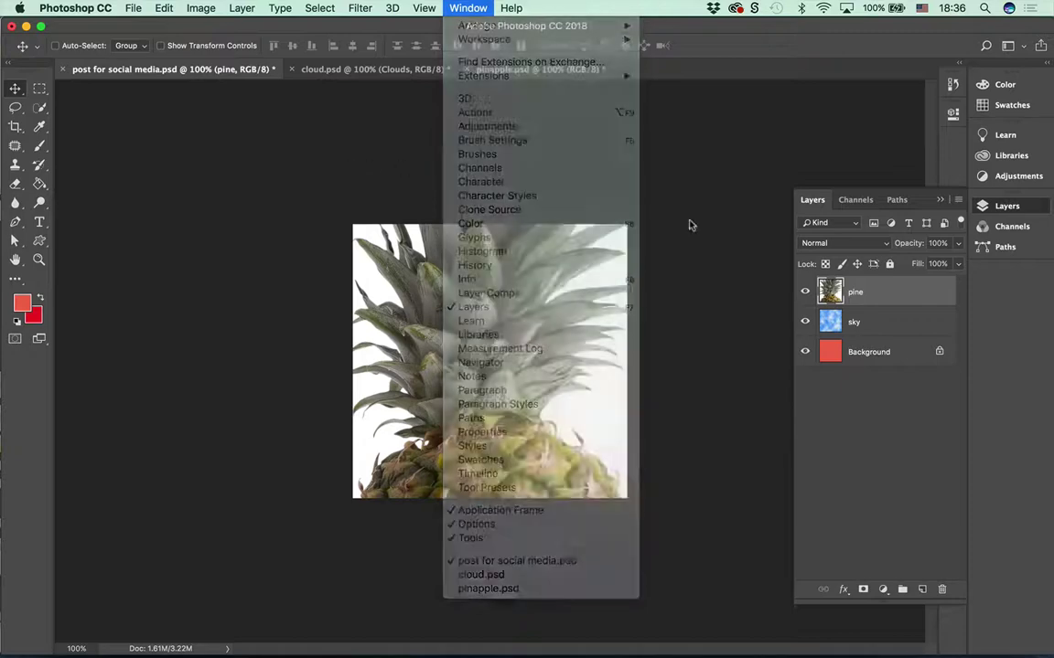
pyautogui.moveTo(812, 199); pyautogui.dragTo(653, 129)
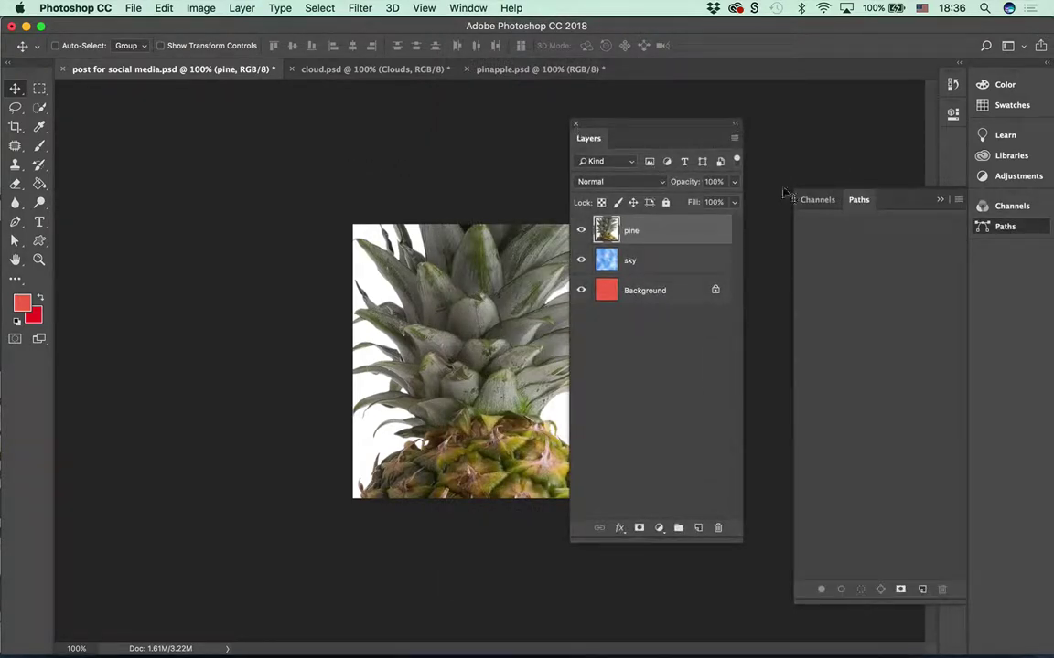
pyautogui.click(574, 126)
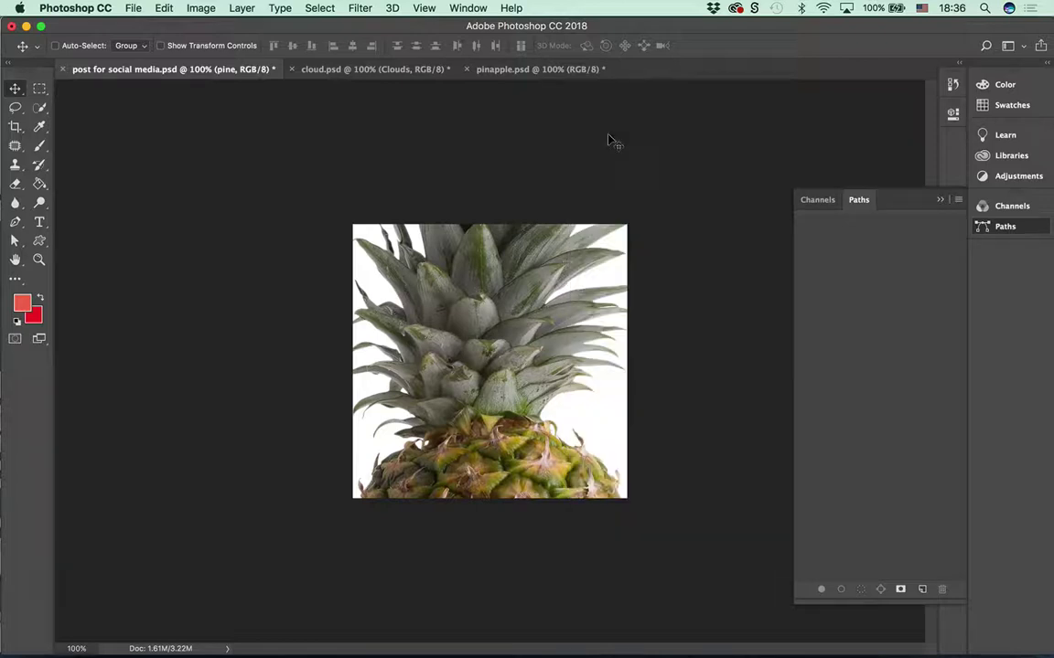
# - Reset the Essentials workspace and keep the docked panels collapsed to icons
pyautogui.click(1009, 46)
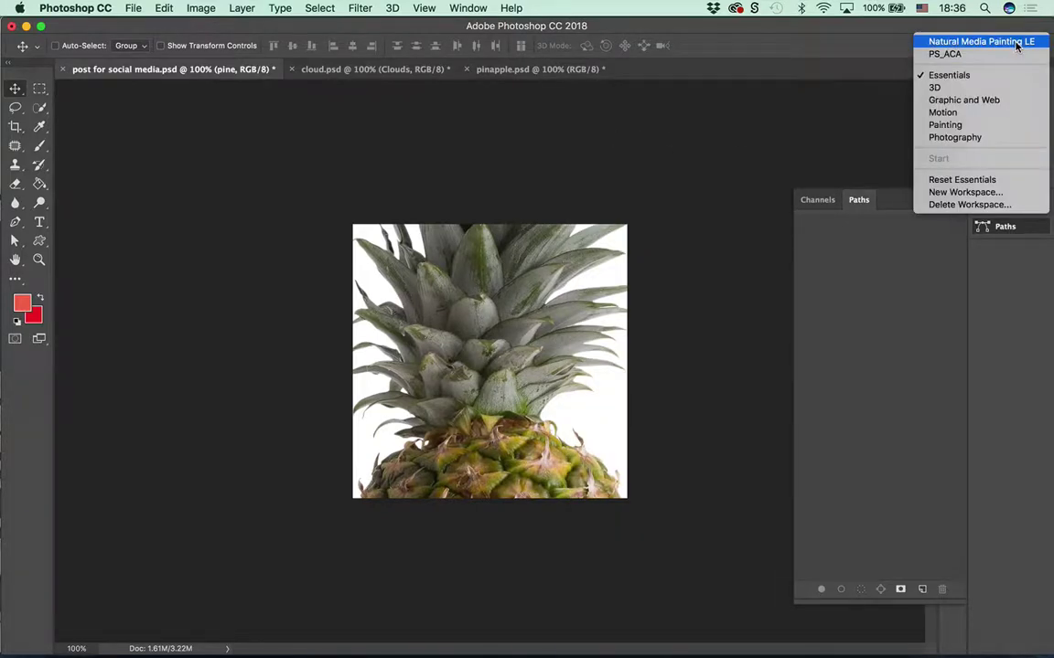
pyautogui.click(997, 181)
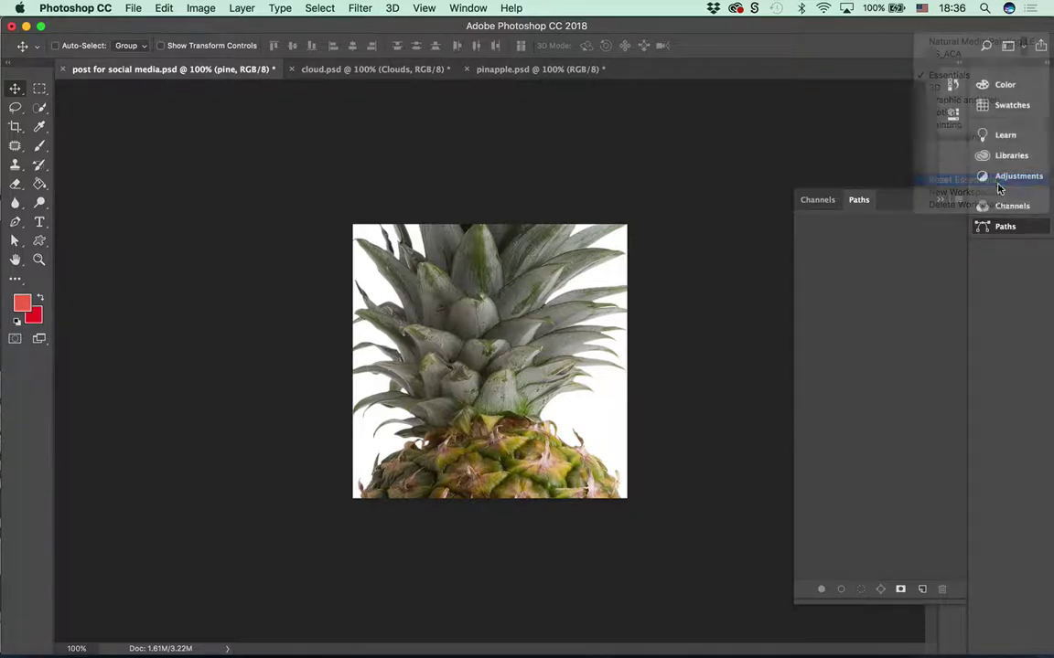
pyautogui.click(1046, 70)
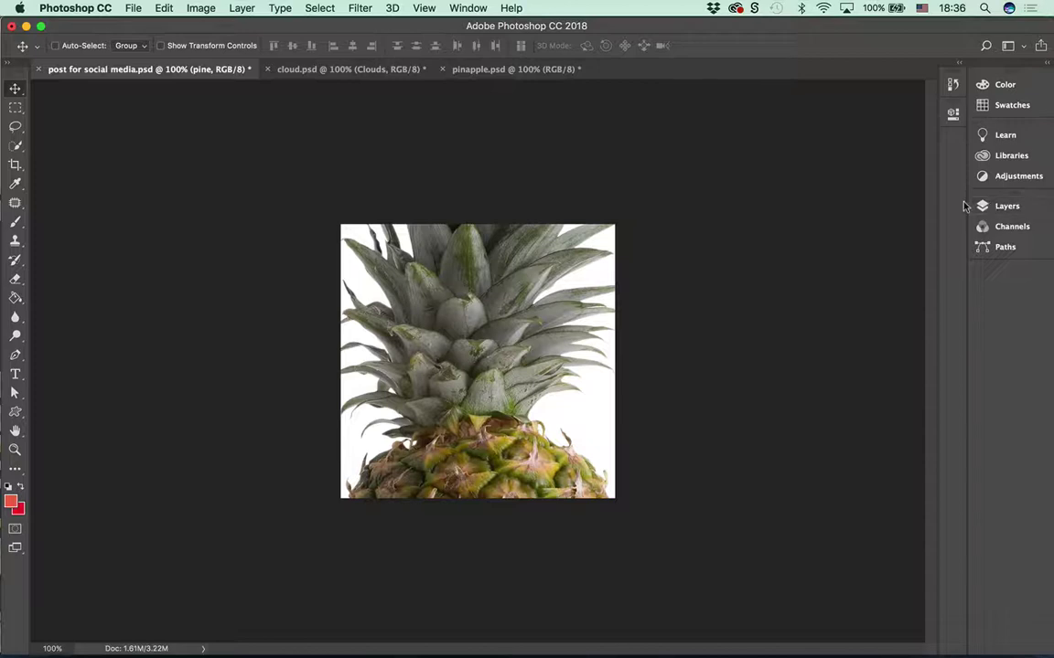
# - Float a Layers panel tall enough for all three layers beside the canvas and arrange the tools in two columns
pyautogui.moveTo(1006, 206); pyautogui.dragTo(823, 124)
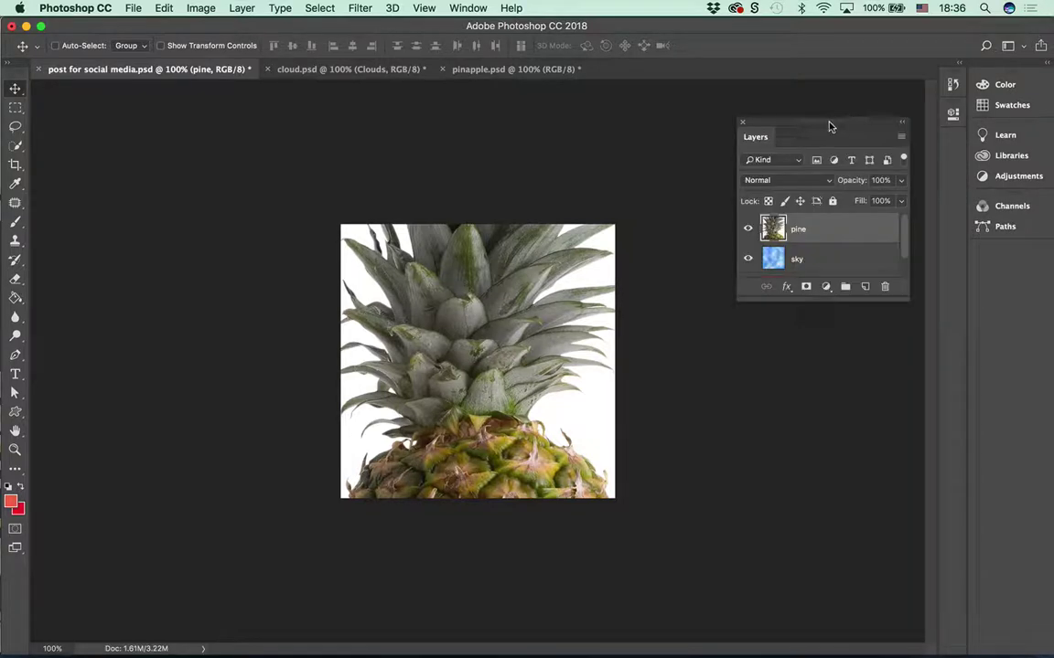
pyautogui.moveTo(840, 299); pyautogui.dragTo(870, 574)
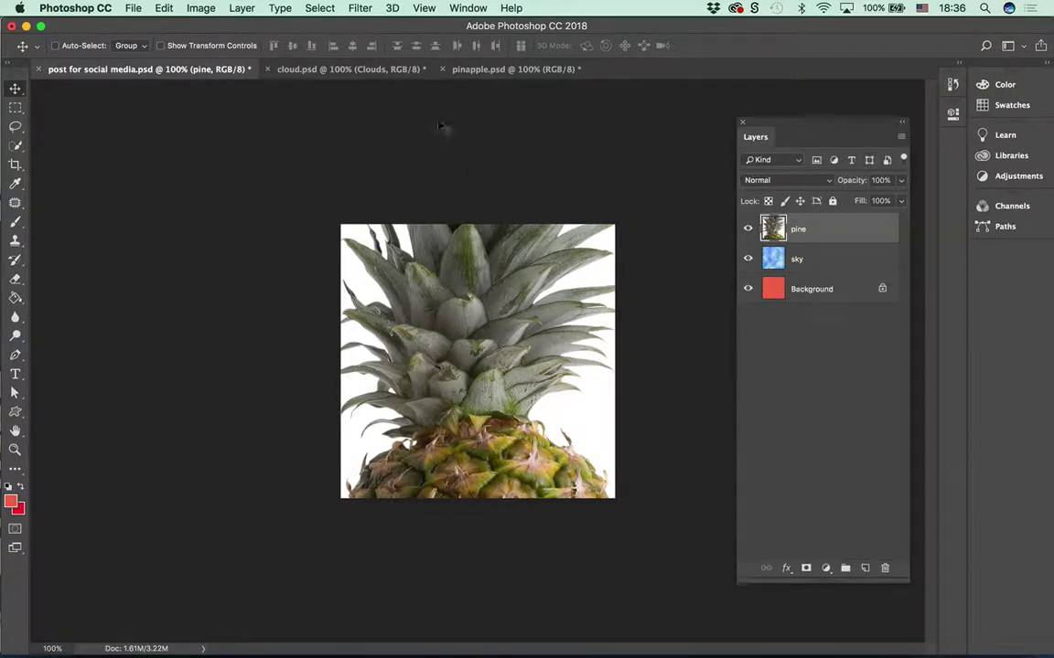
pyautogui.click(467, 7)
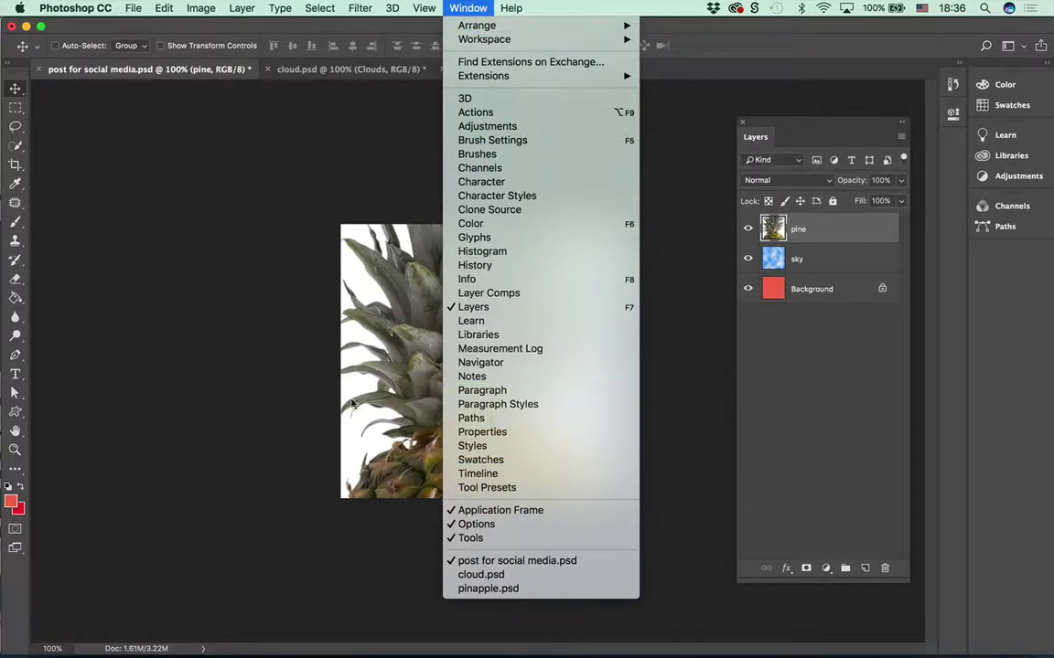
pyautogui.click(473, 306)
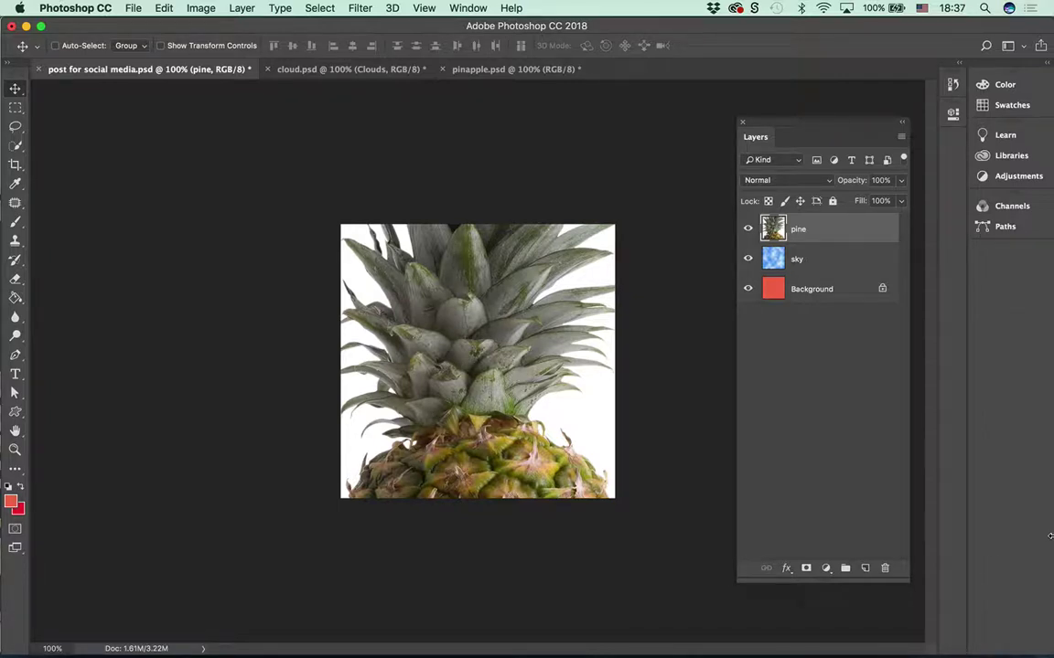
pyautogui.click(7, 62)
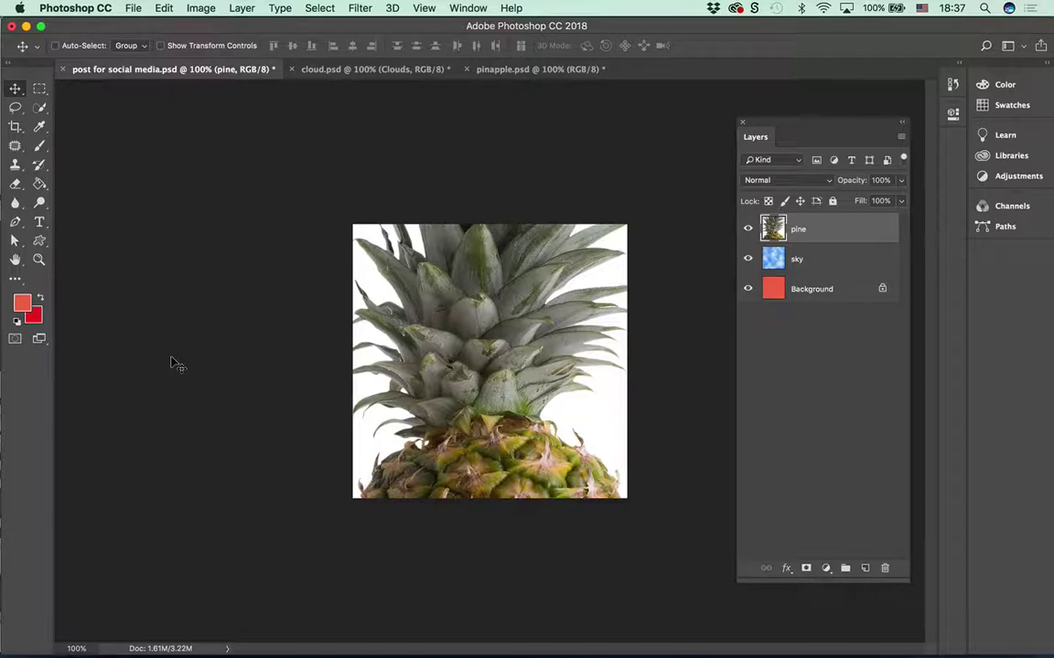
# - Switch from the Quick Selection tool to the Magic Wand tool
pyautogui.press('w')
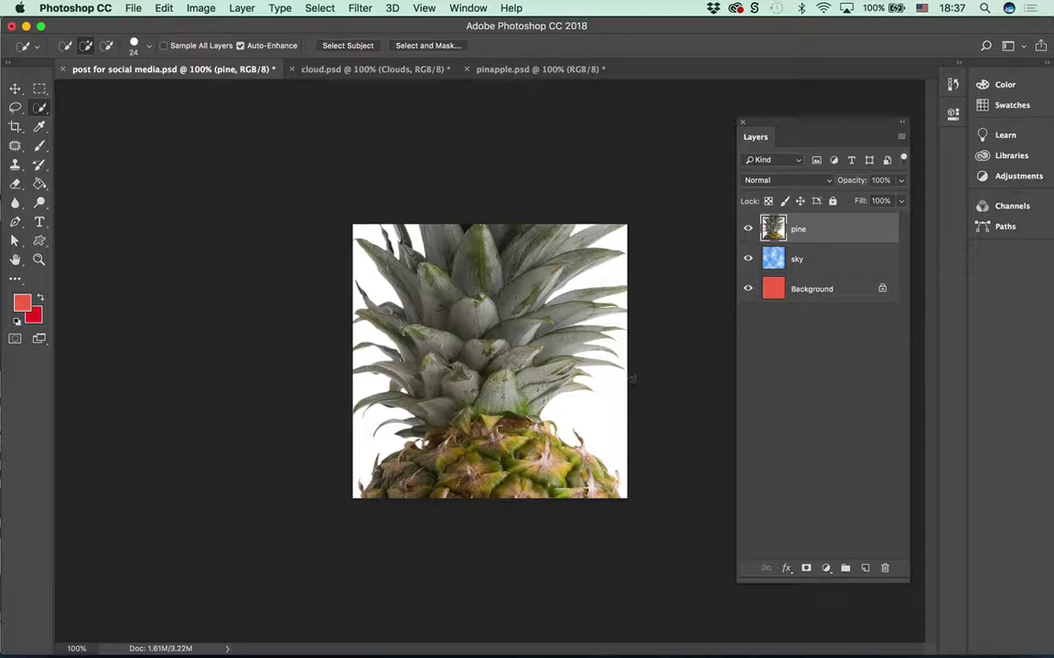
pyautogui.rightClick(42, 111)
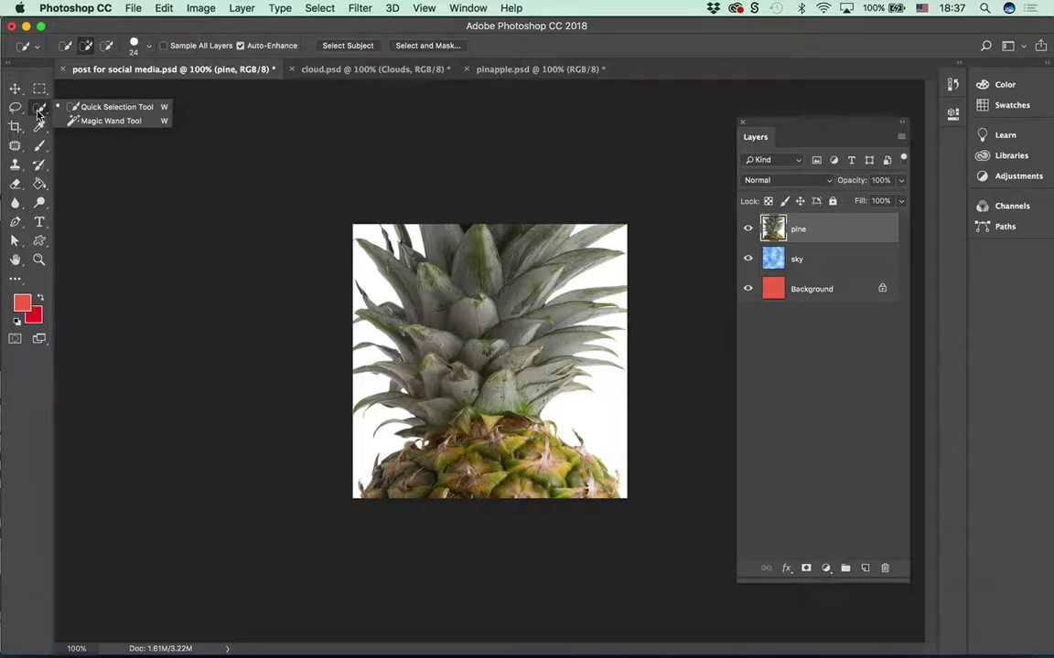
pyautogui.click(91, 121)
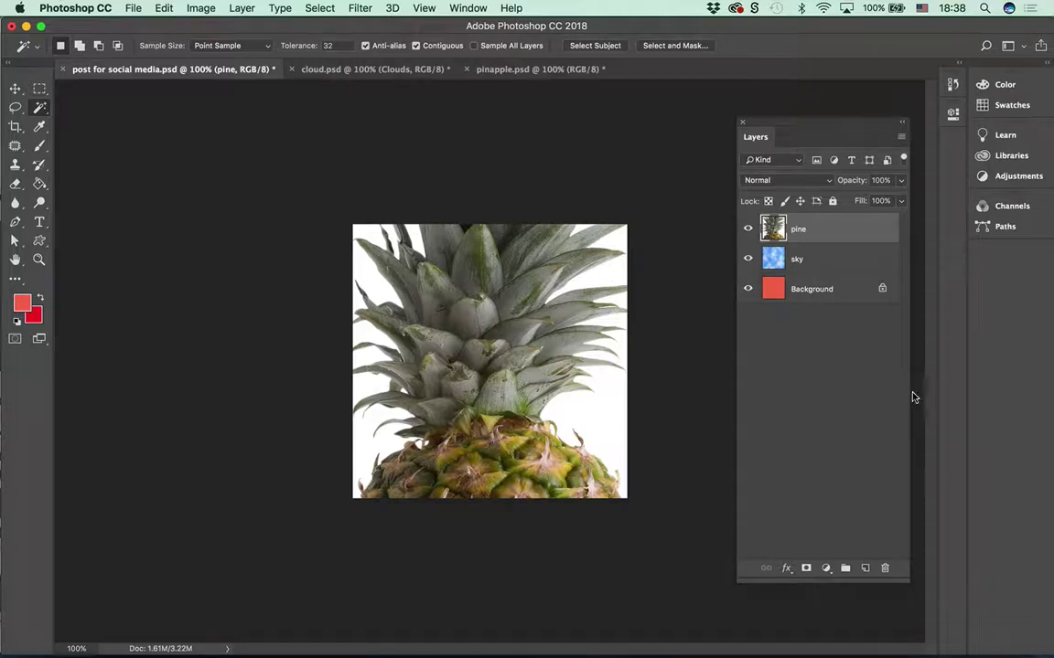
# - Try selecting the pineapple's leaves with the Magic Wand, raising the tolerance to 84, and clear the selection
pyautogui.click(482, 264)
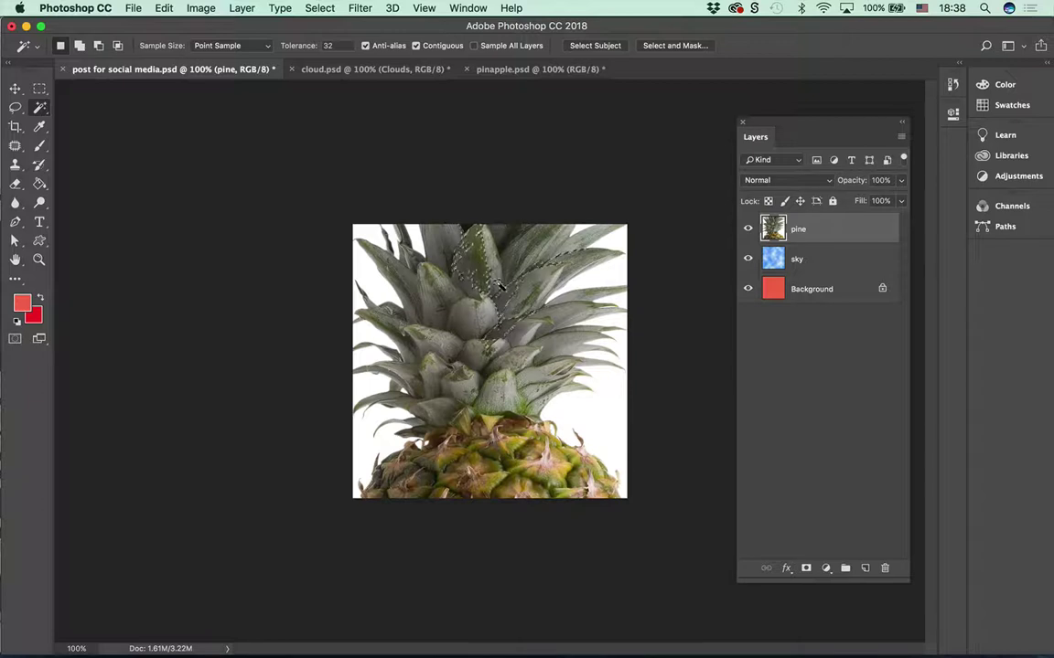
pyautogui.keyDown('shift'); pyautogui.click(561, 245); pyautogui.keyUp('shift')
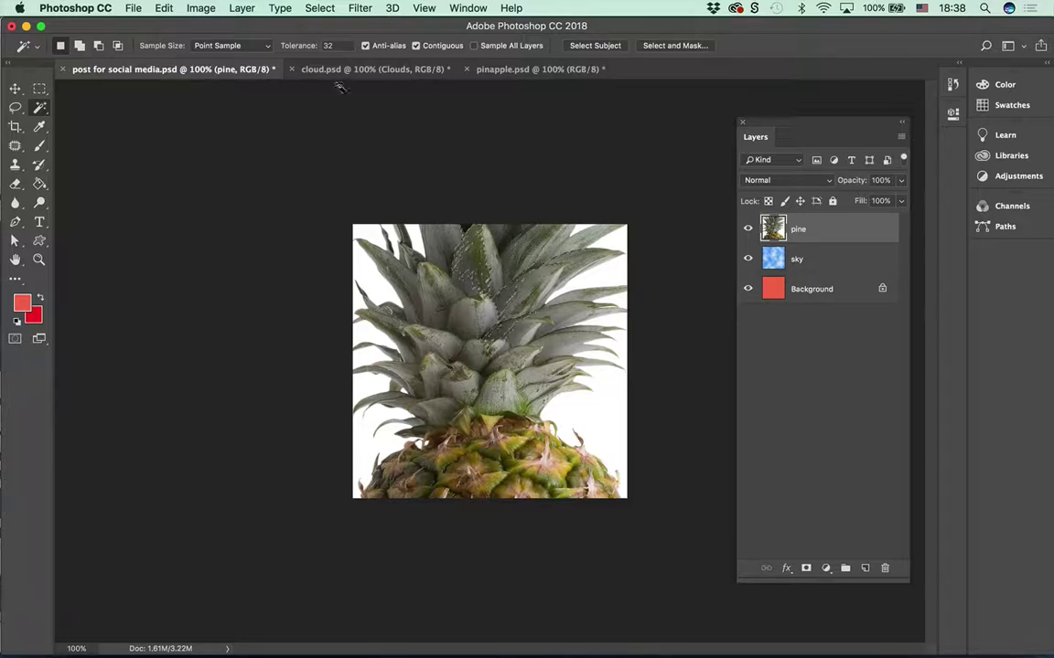
pyautogui.moveTo(301, 50)
pyautogui.mouseDown()
pyautogui.moveTo(314, 46)
pyautogui.moveTo(302, 44)
pyautogui.mouseUp()
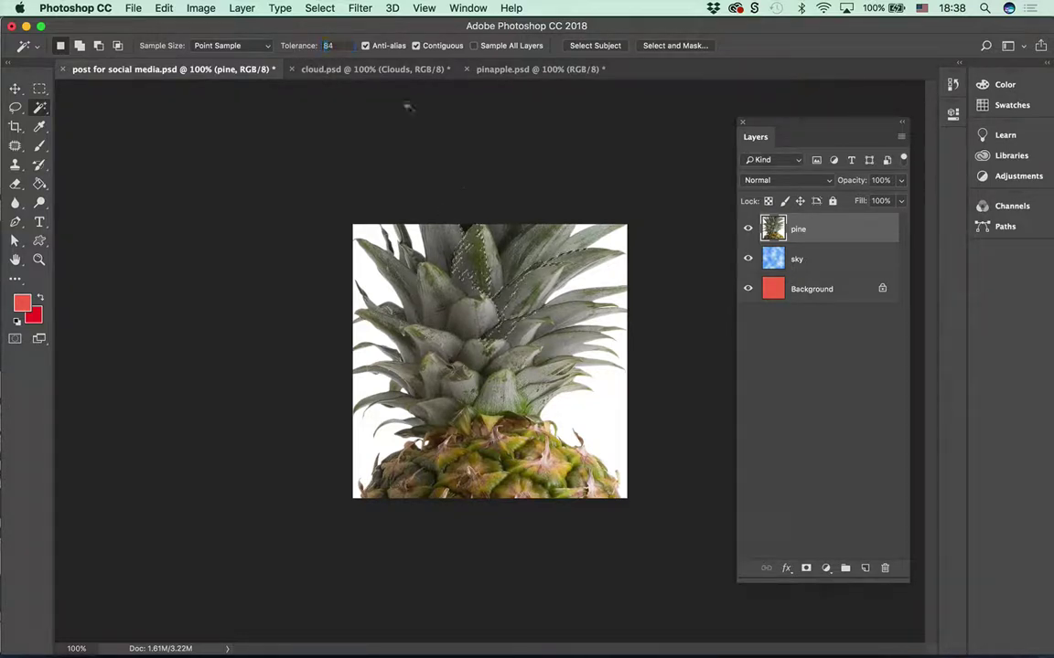
pyautogui.click(486, 278)
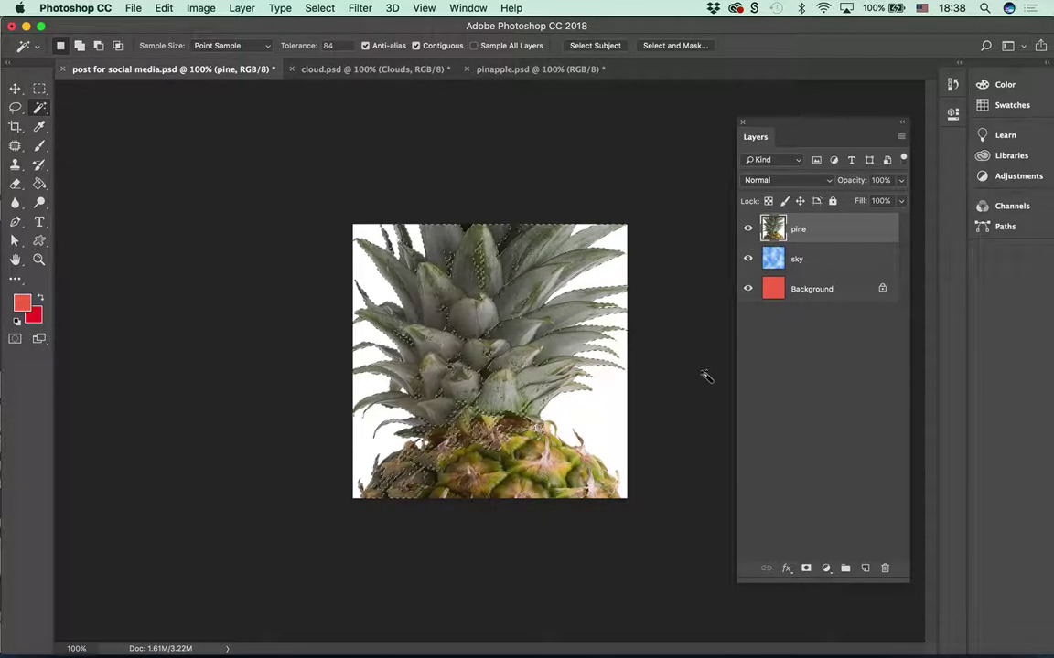
pyautogui.press('super+d')
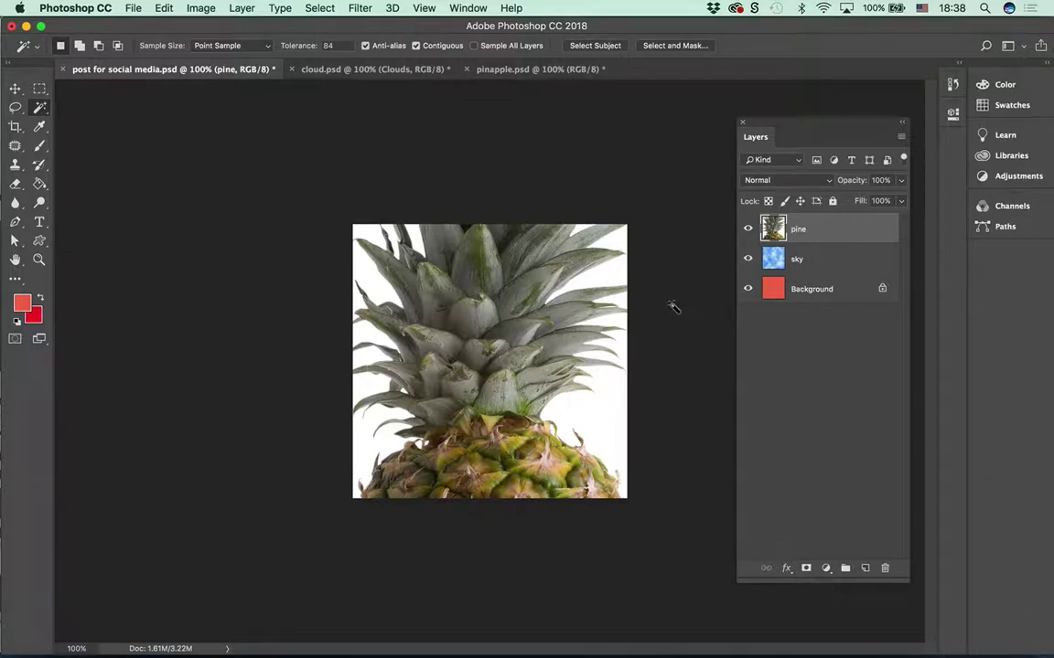
# - Delete the white background from the pine layer using the Magic Wand at tolerance 10 with Contiguous off, and deselect
pyautogui.doubleClick(334, 45)
pyautogui.write('10')
pyautogui.click(416, 45)
pyautogui.click(599, 375)
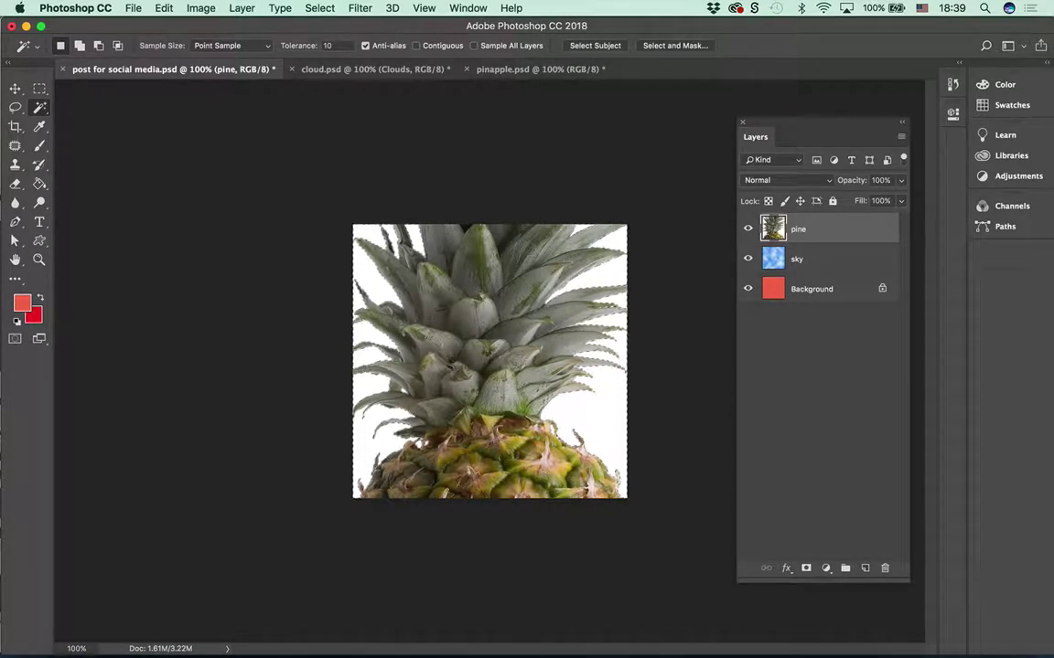
pyautogui.press('Delete')
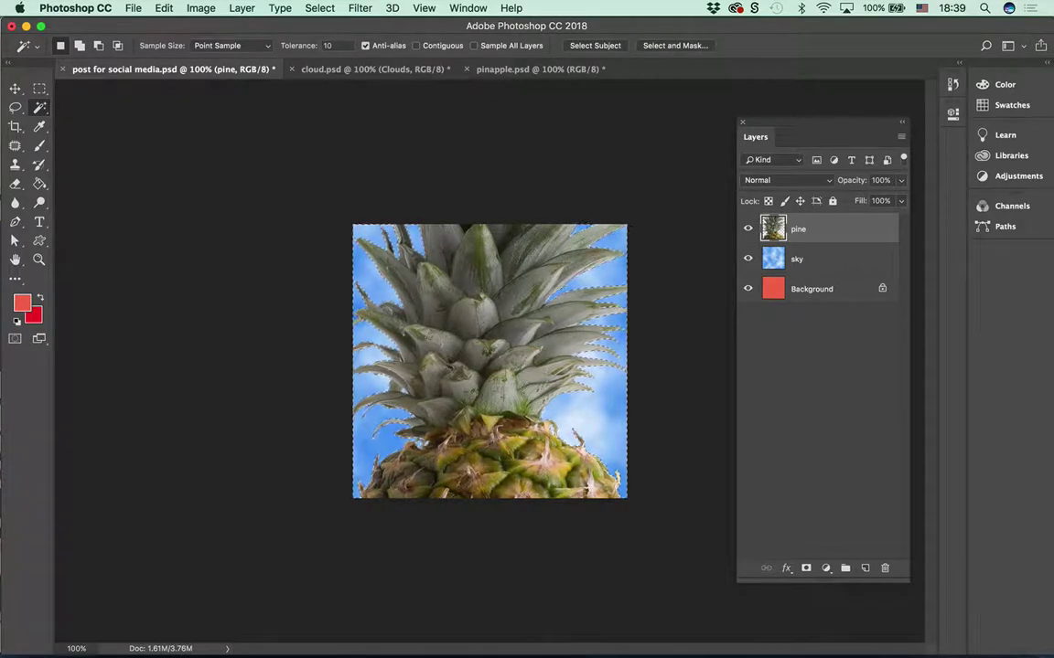
pyautogui.press('super+d')
# - Open flowers.psd from the Assets postcard folder
pyautogui.click(133, 8)
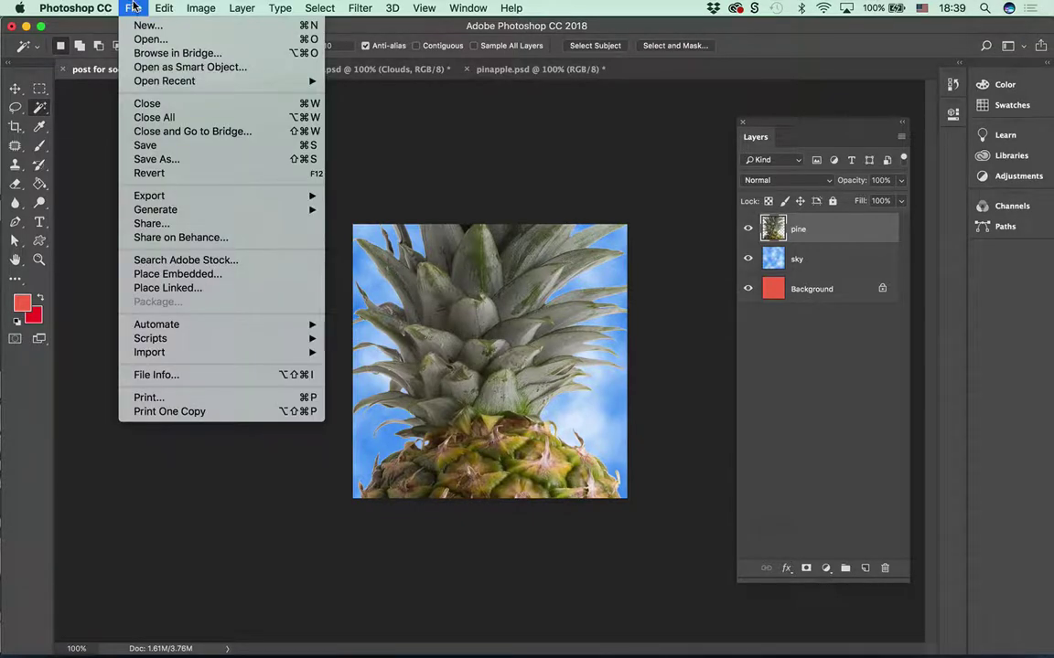
pyautogui.click(128, 39)
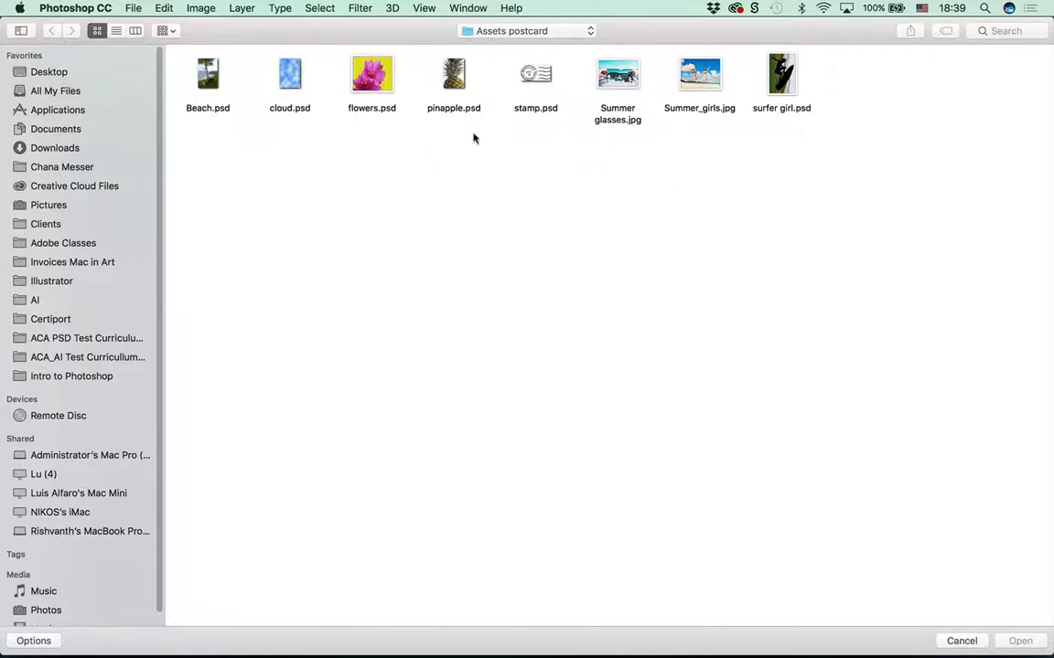
pyautogui.click(370, 77)
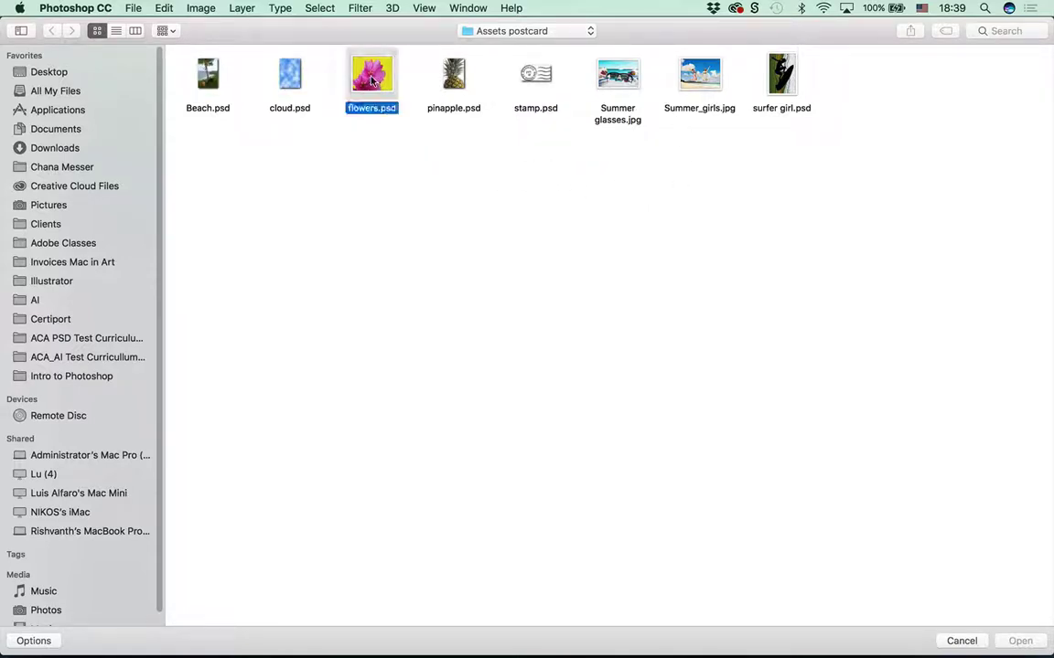
pyautogui.press('Return')
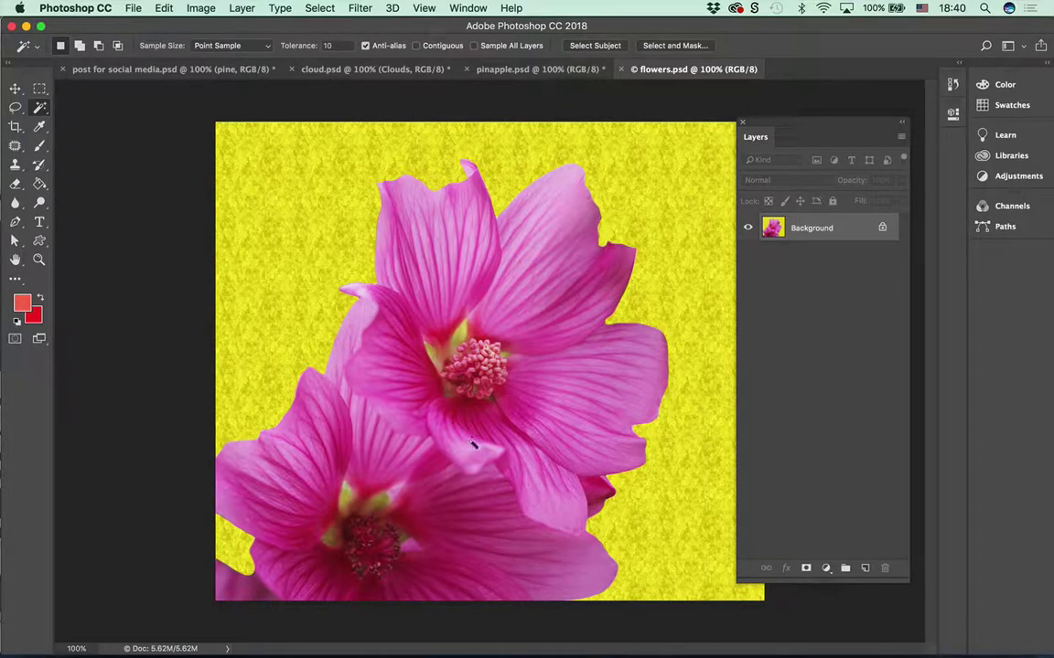
# - Select both pink flowers, without the yellow background, using the Quick Selection tool
pyautogui.click(40, 107)
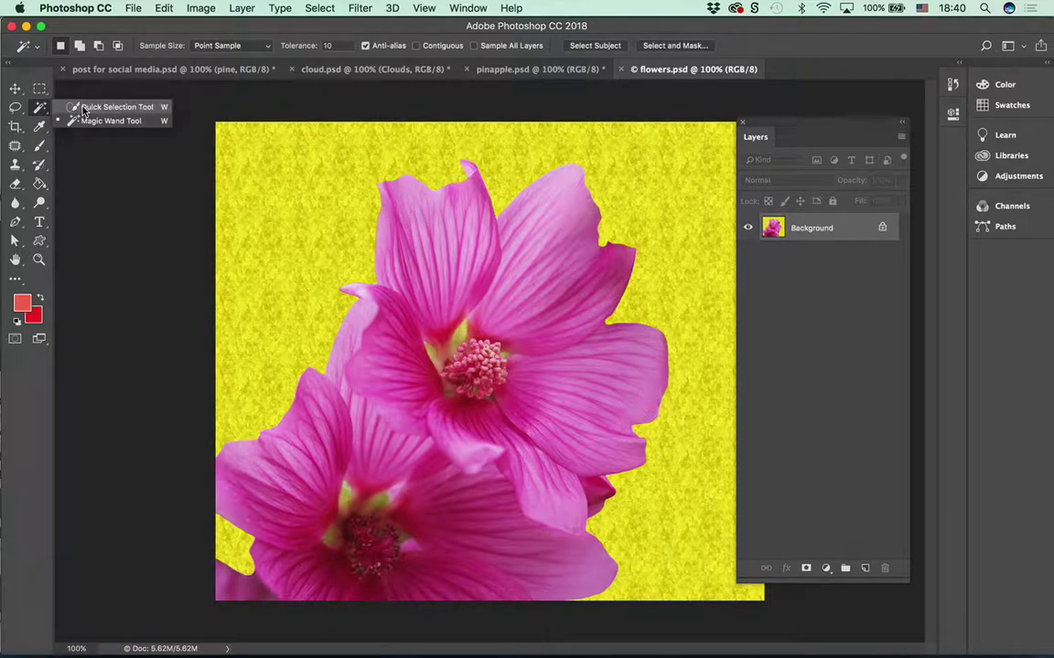
pyautogui.click(83, 108)
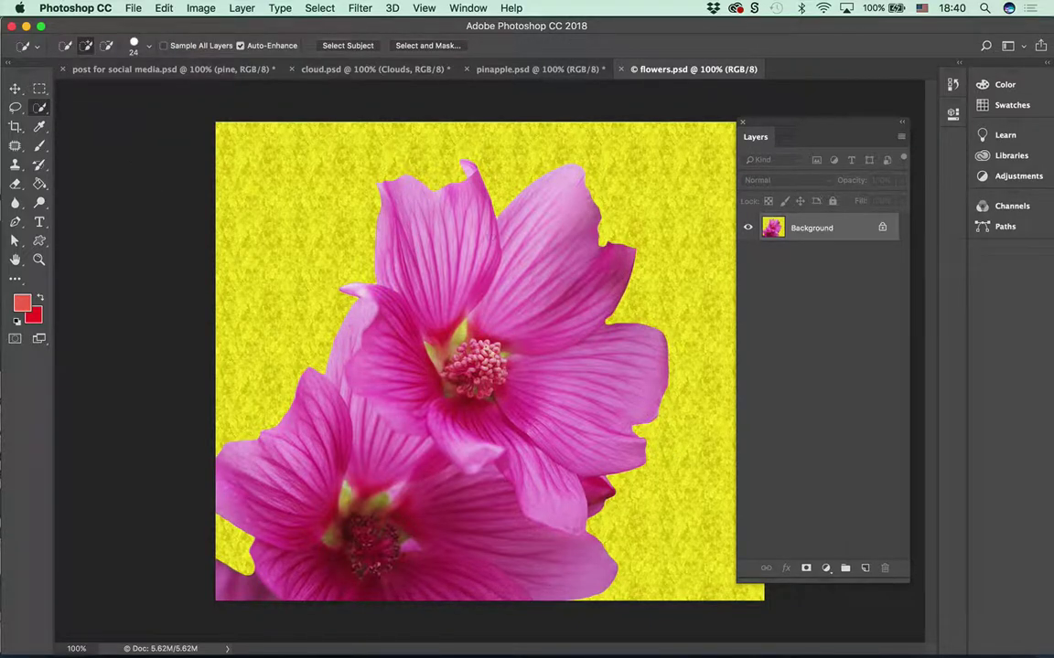
pyautogui.click(41, 107)
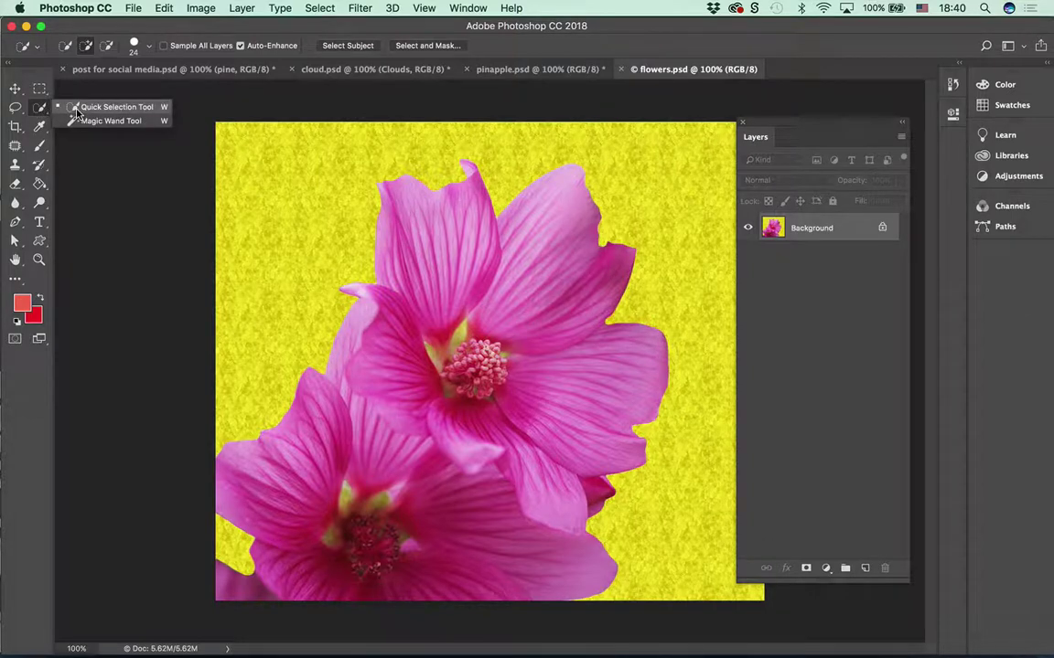
pyautogui.click(77, 108)
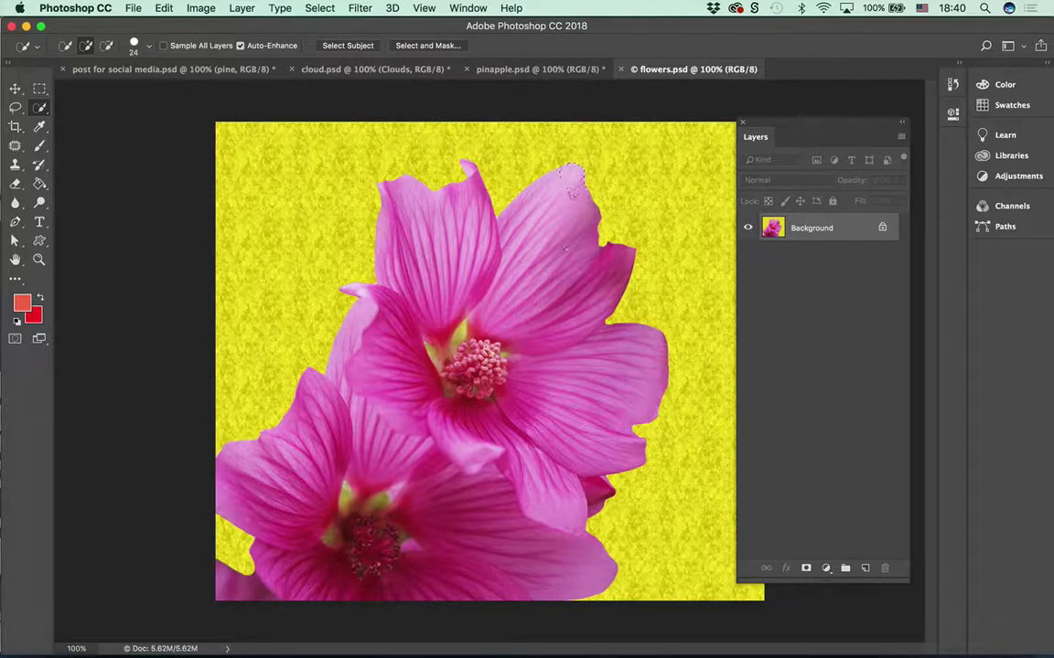
pyautogui.moveTo(575, 170); pyautogui.dragTo(572, 198)
pyautogui.moveTo(548, 265); pyautogui.dragTo(522, 320)
pyautogui.moveTo(594, 309); pyautogui.dragTo(588, 439)
pyautogui.moveTo(515, 443)
pyautogui.mouseDown()
pyautogui.moveTo(493, 451)
pyautogui.moveTo(492, 400)
pyautogui.mouseUp()
pyautogui.moveTo(411, 324)
pyautogui.mouseDown()
pyautogui.moveTo(413, 295)
pyautogui.moveTo(402, 296)
pyautogui.moveTo(443, 268)
pyautogui.mouseUp()
pyautogui.moveTo(431, 535); pyautogui.dragTo(302, 476)
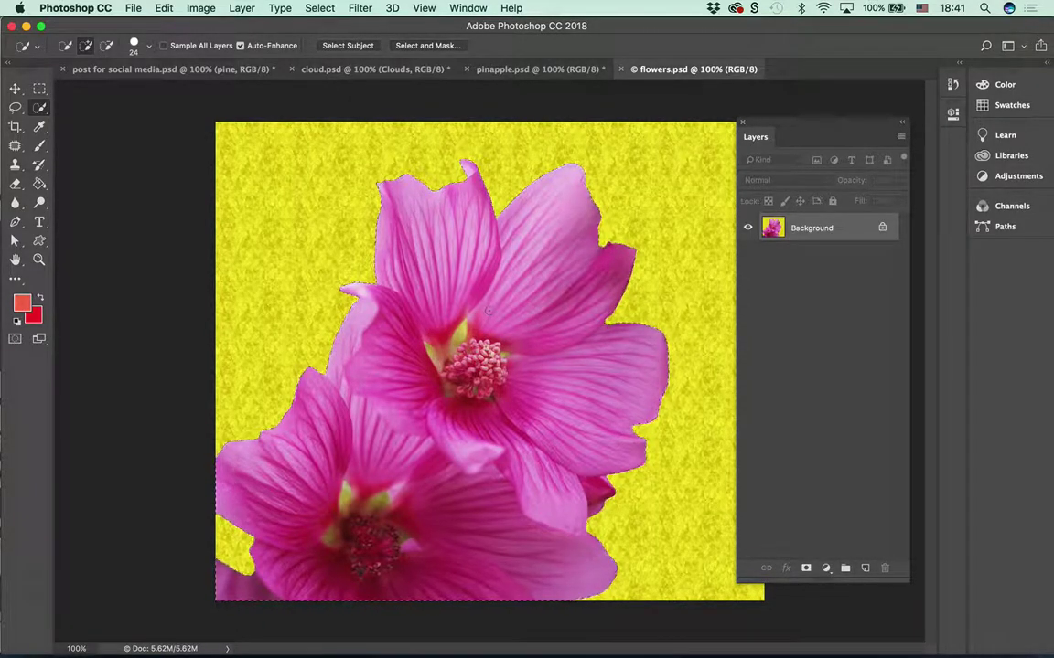
# - Subtract the lower flower and the petals behind the upper one from the selection, keeping the upper flower selected
pyautogui.click(107, 46)
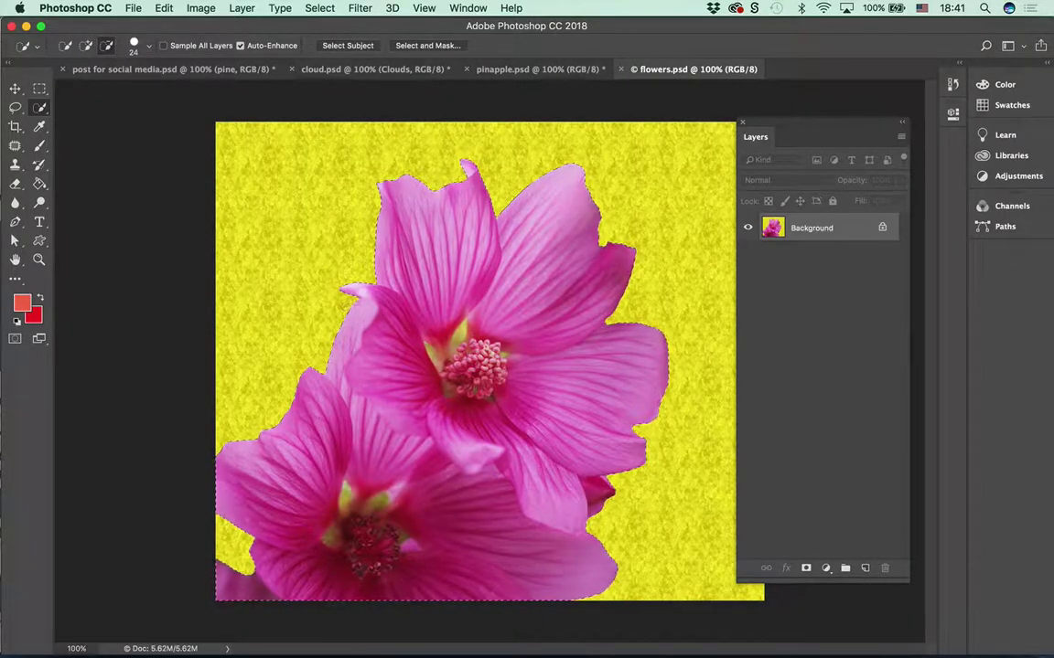
pyautogui.moveTo(361, 304)
pyautogui.mouseDown()
pyautogui.moveTo(372, 314)
pyautogui.moveTo(316, 320)
pyautogui.moveTo(300, 357)
pyautogui.mouseUp()
pyautogui.moveTo(326, 530); pyautogui.dragTo(229, 484)
pyautogui.moveTo(234, 585); pyautogui.dragTo(285, 569)
pyautogui.moveTo(360, 447); pyautogui.dragTo(378, 401)
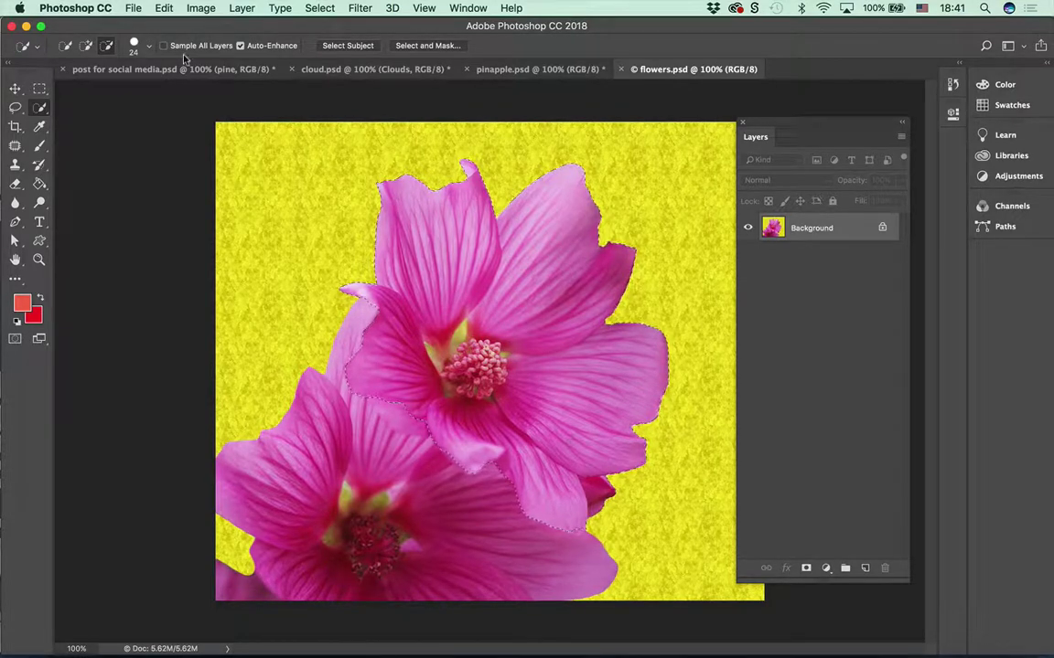
# - Subtract the stray area beside the red bud from the flower selection and set the Quick Selection brush size to 11 px
pyautogui.click(86, 45)
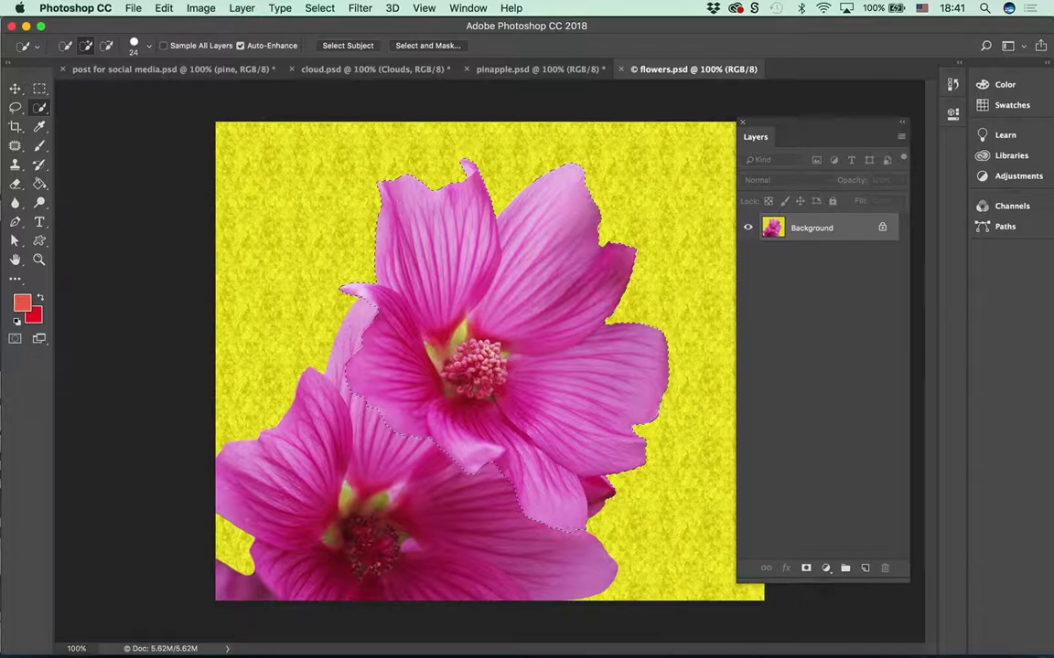
pyautogui.click(107, 47)
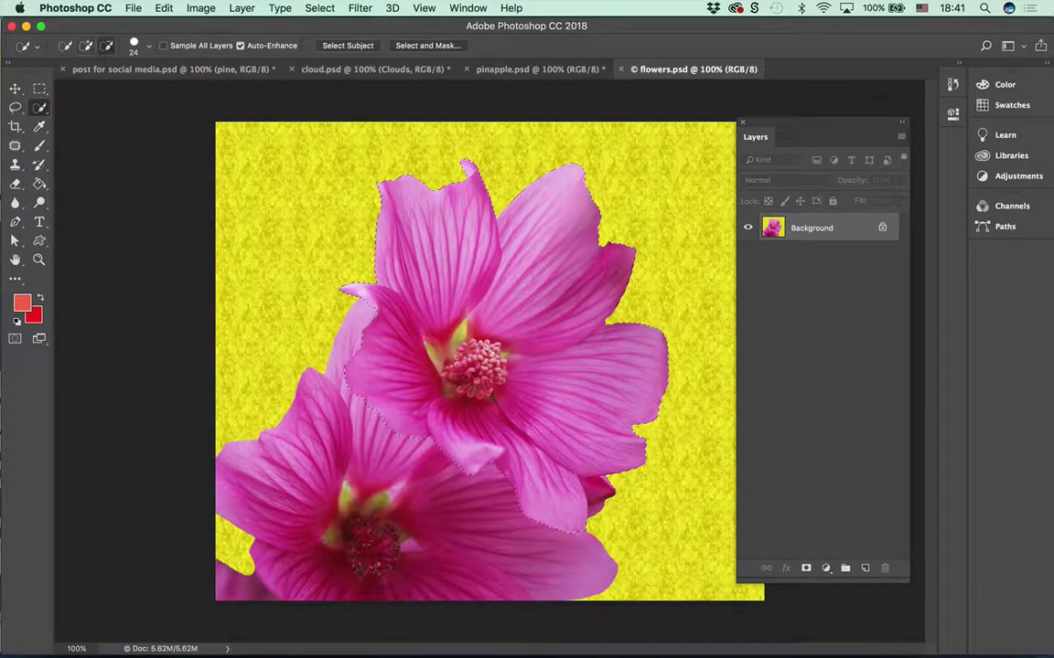
pyautogui.click(599, 485)
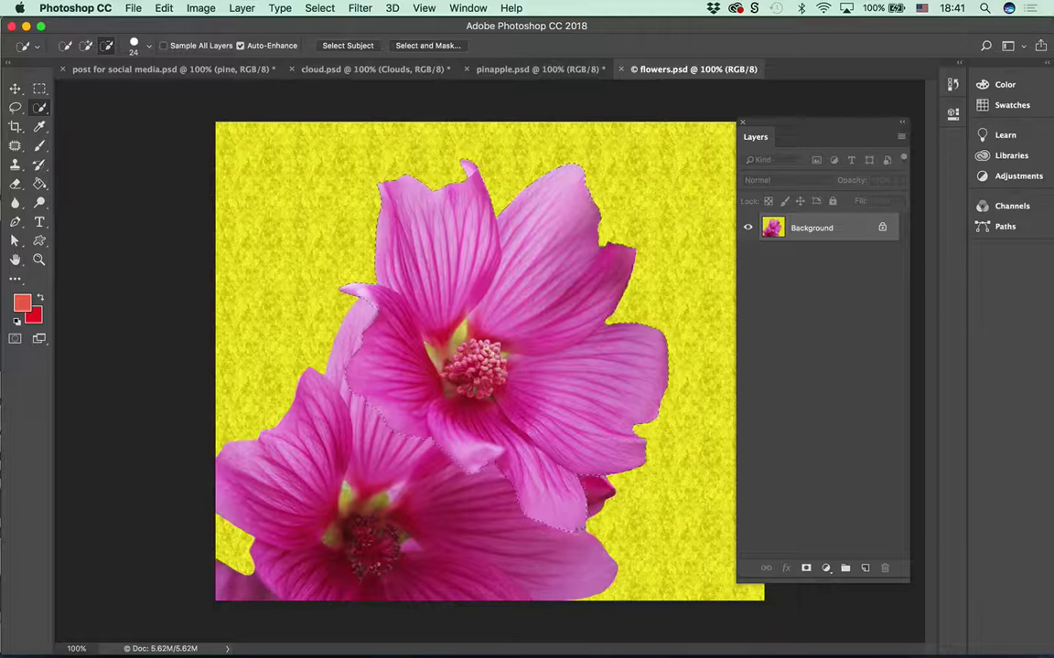
pyautogui.click(86, 45)
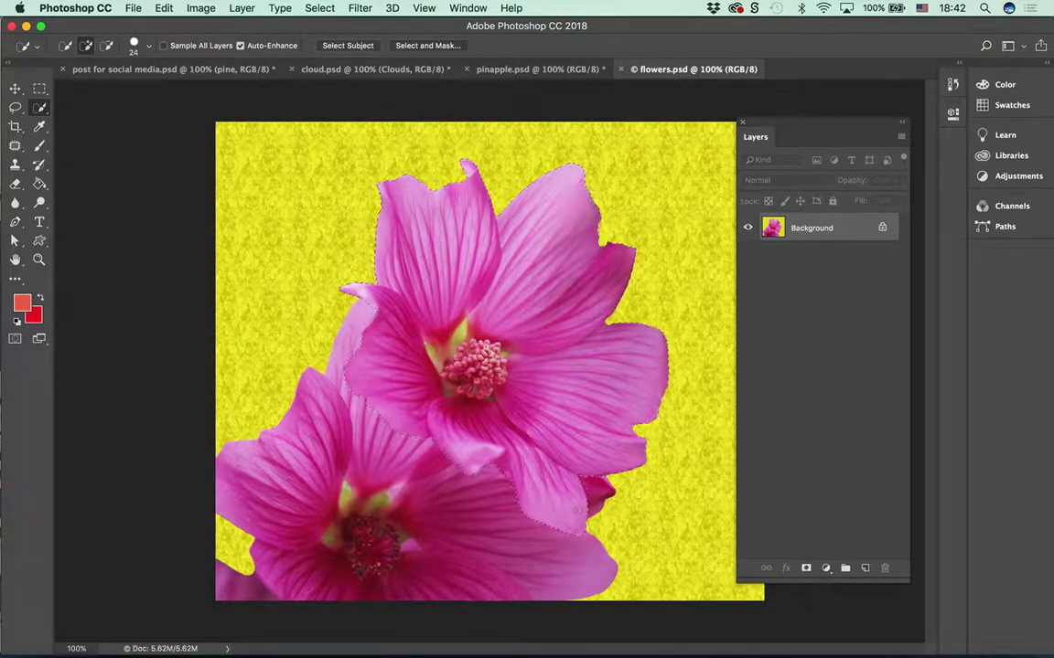
pyautogui.click(137, 45)
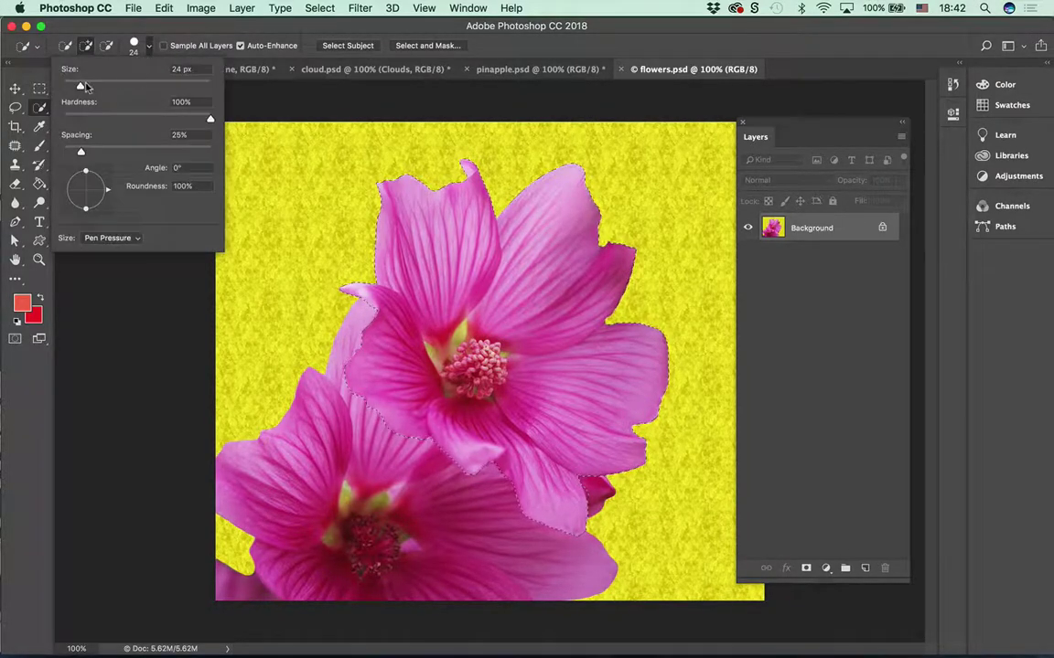
pyautogui.moveTo(83, 81); pyautogui.dragTo(66, 82)
pyautogui.click(184, 22)
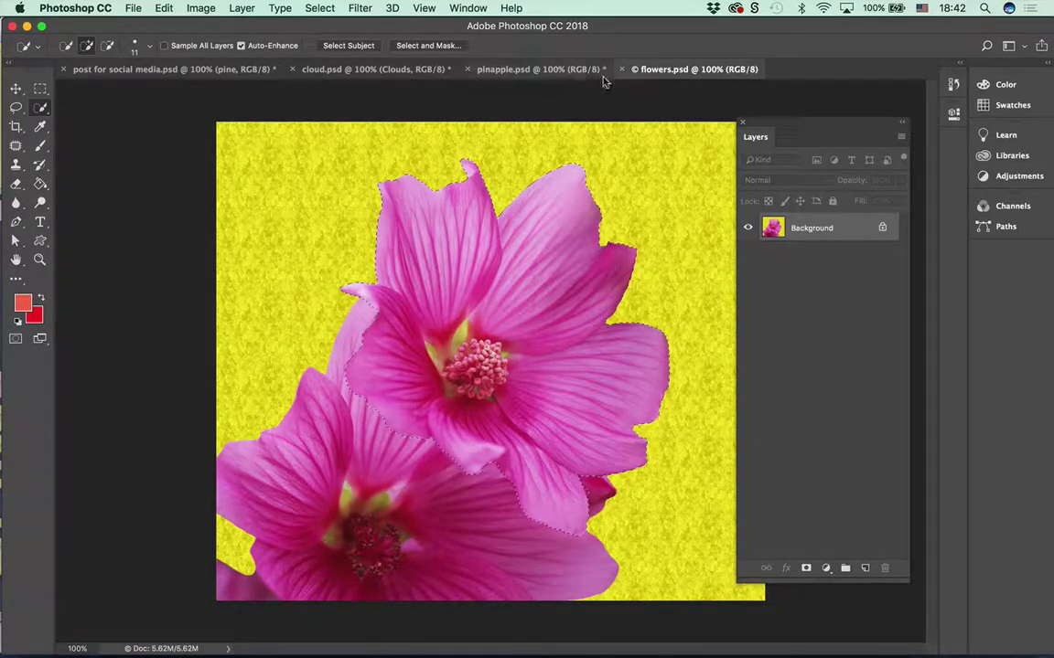
pyautogui.click(426, 47)
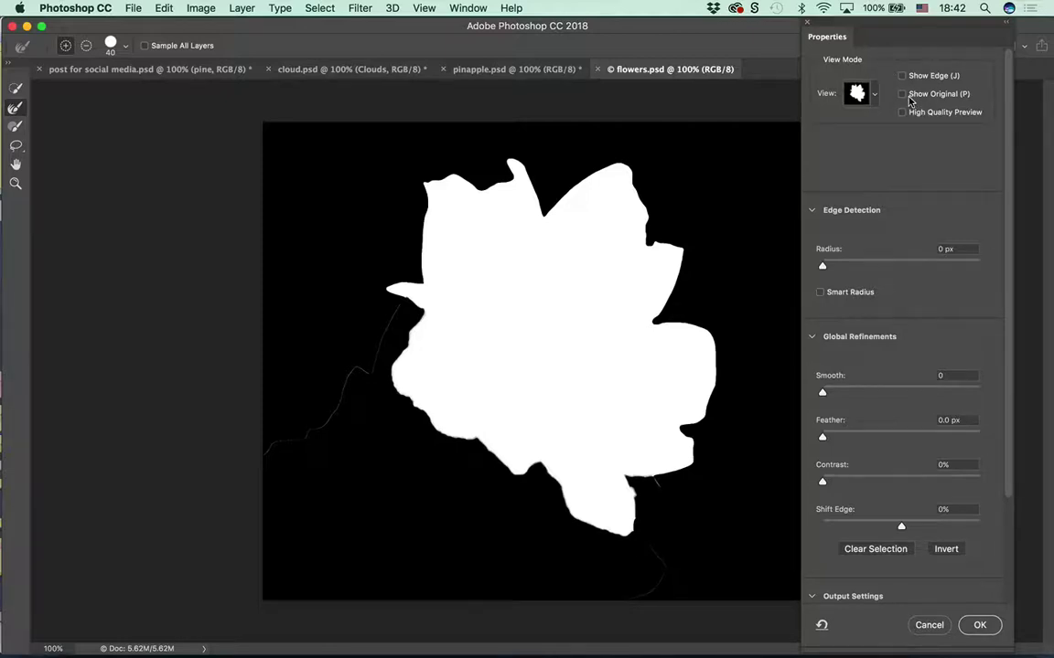
pyautogui.click(860, 94)
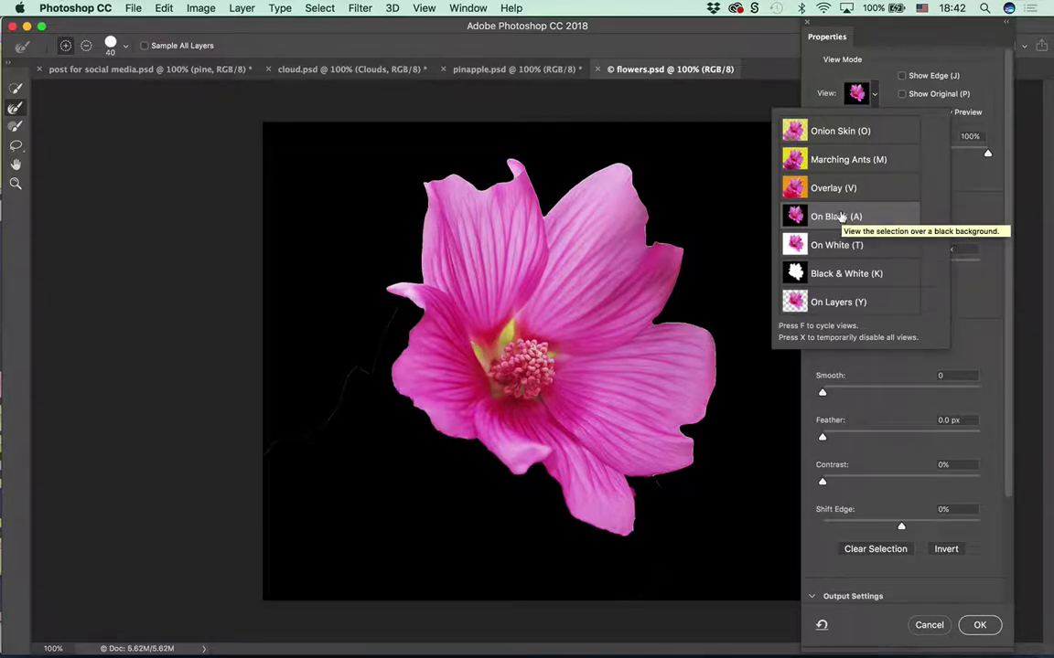
pyautogui.click(922, 626)
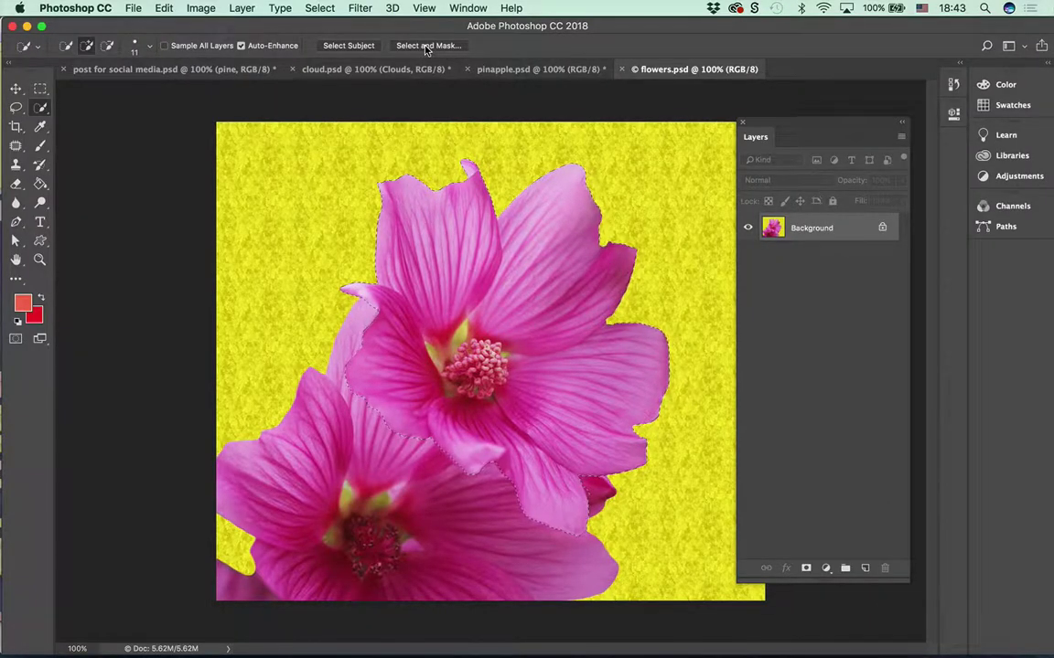
# - Open the flower selection in Select and Mask and preview it with the On Black view
pyautogui.click(425, 47)
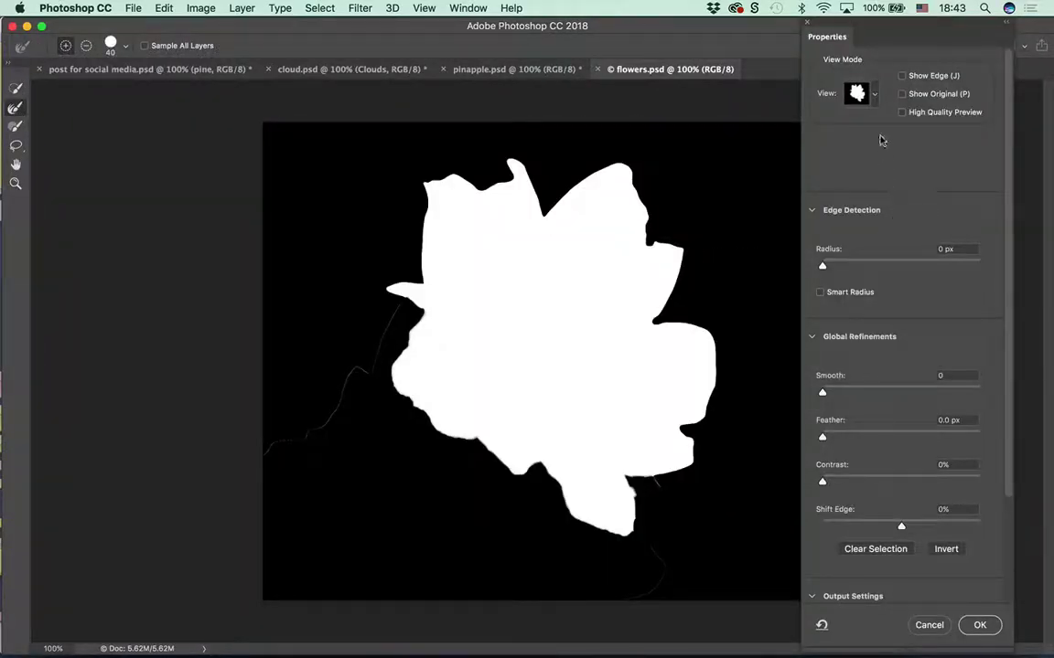
pyautogui.click(874, 94)
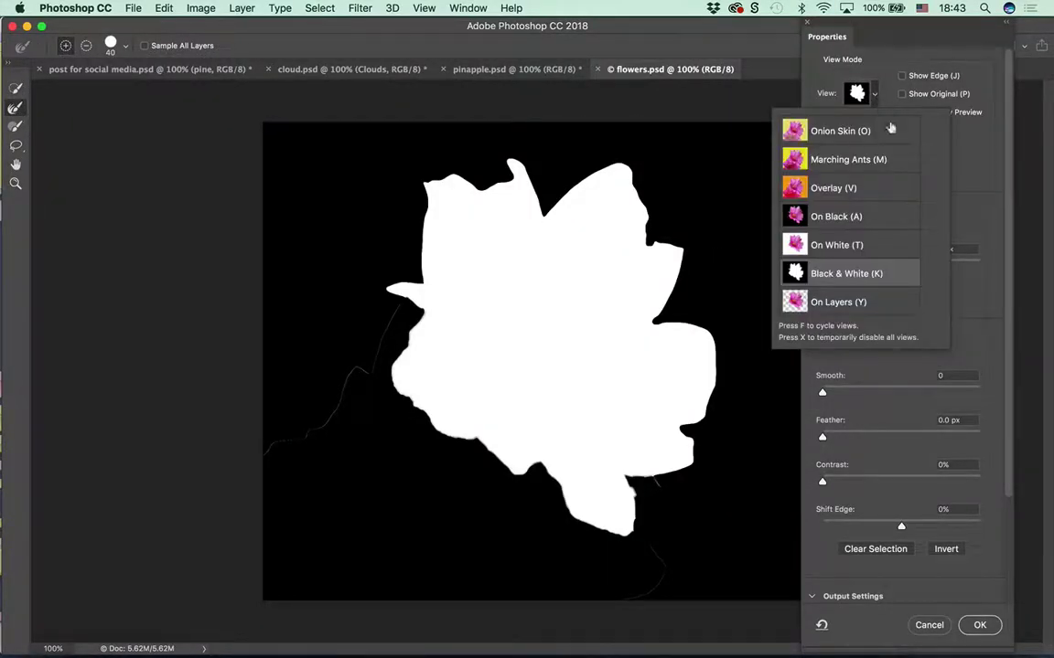
pyautogui.click(850, 217)
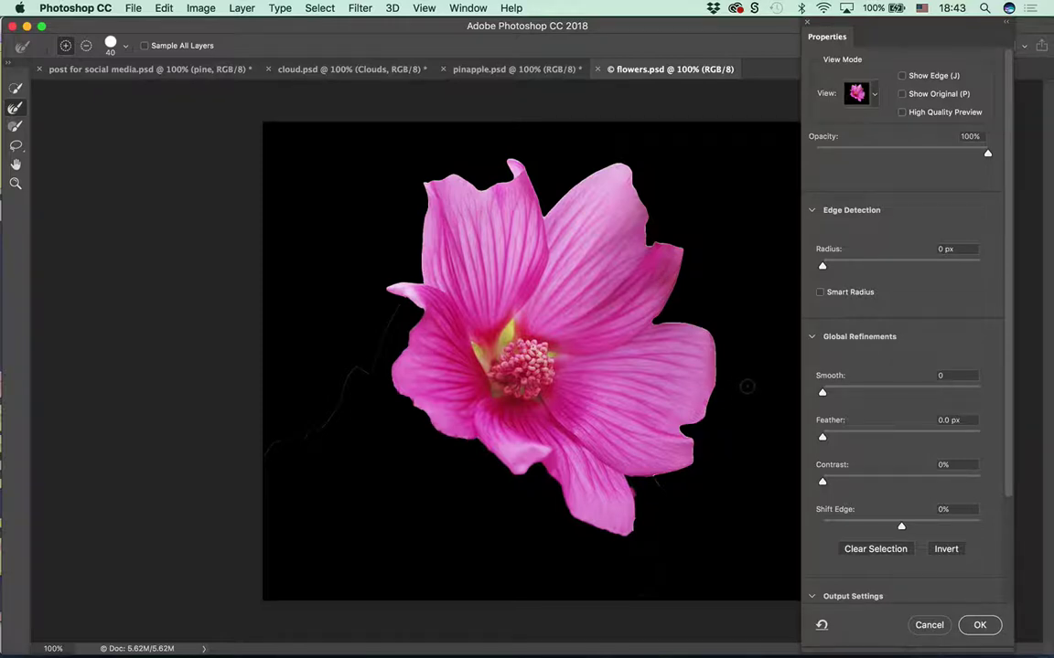
# - Subtract the faint stray outlines on both sides of the flower from the selection using the Lasso tool
pyautogui.click(15, 146)
pyautogui.click(73, 145)
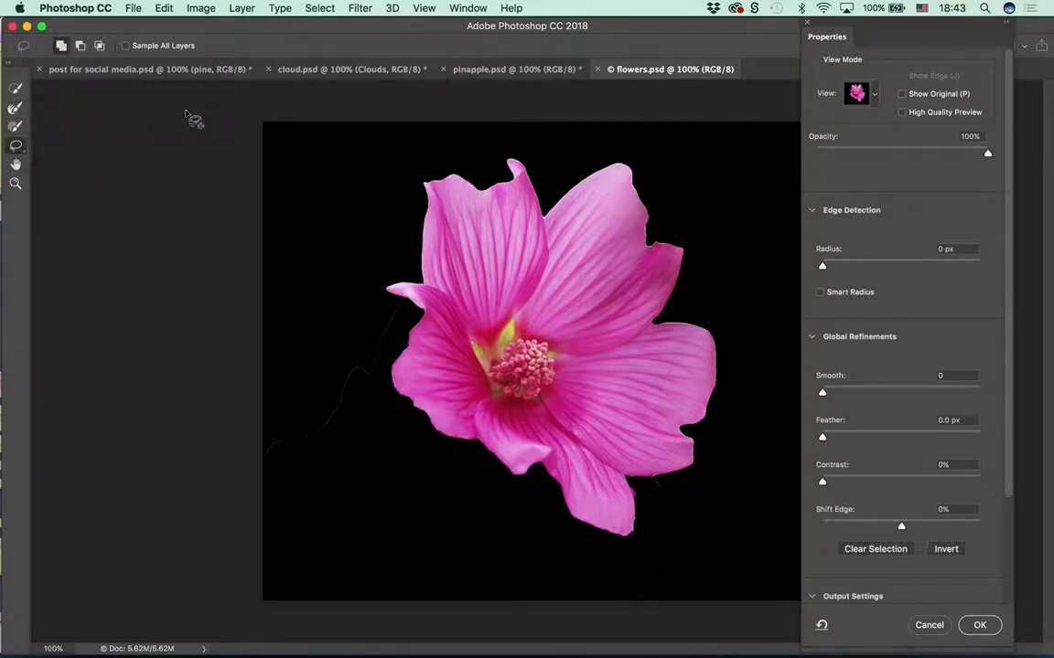
pyautogui.click(80, 48)
pyautogui.moveTo(408, 310)
pyautogui.mouseDown()
pyautogui.moveTo(379, 399)
pyautogui.moveTo(287, 513)
pyautogui.moveTo(341, 329)
pyautogui.moveTo(439, 289)
pyautogui.mouseUp()
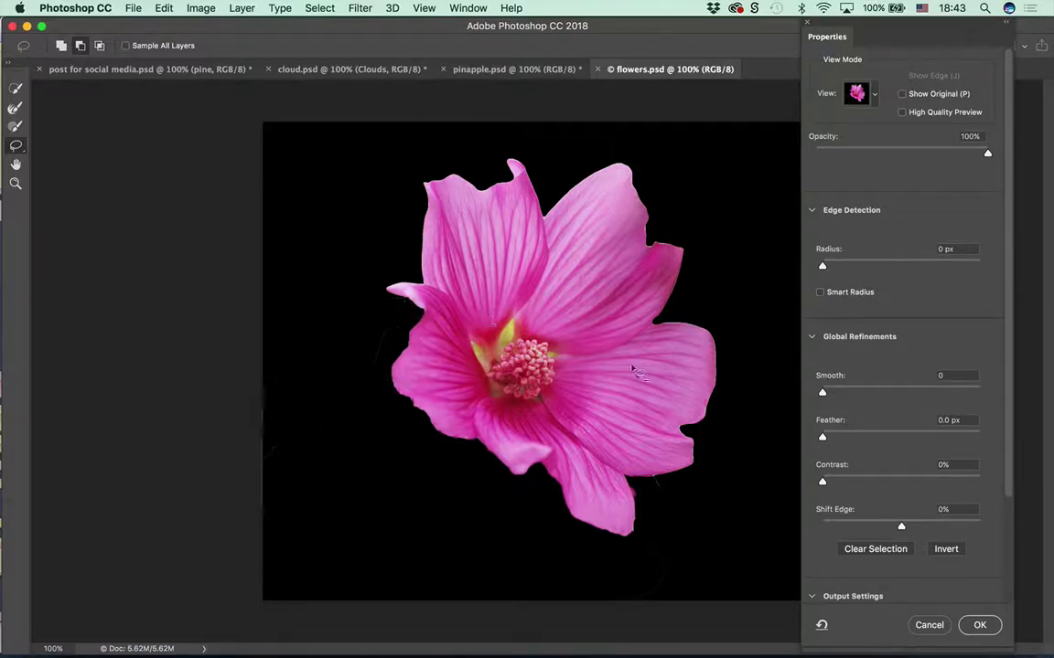
pyautogui.moveTo(692, 552)
pyautogui.mouseDown()
pyautogui.moveTo(622, 619)
pyautogui.moveTo(558, 586)
pyautogui.moveTo(630, 542)
pyautogui.moveTo(670, 498)
pyautogui.mouseUp()
# - Add a small background patch beside the lowest petal tip to the selection with the Lasso tool, and subtract it again
pyautogui.click(60, 48)
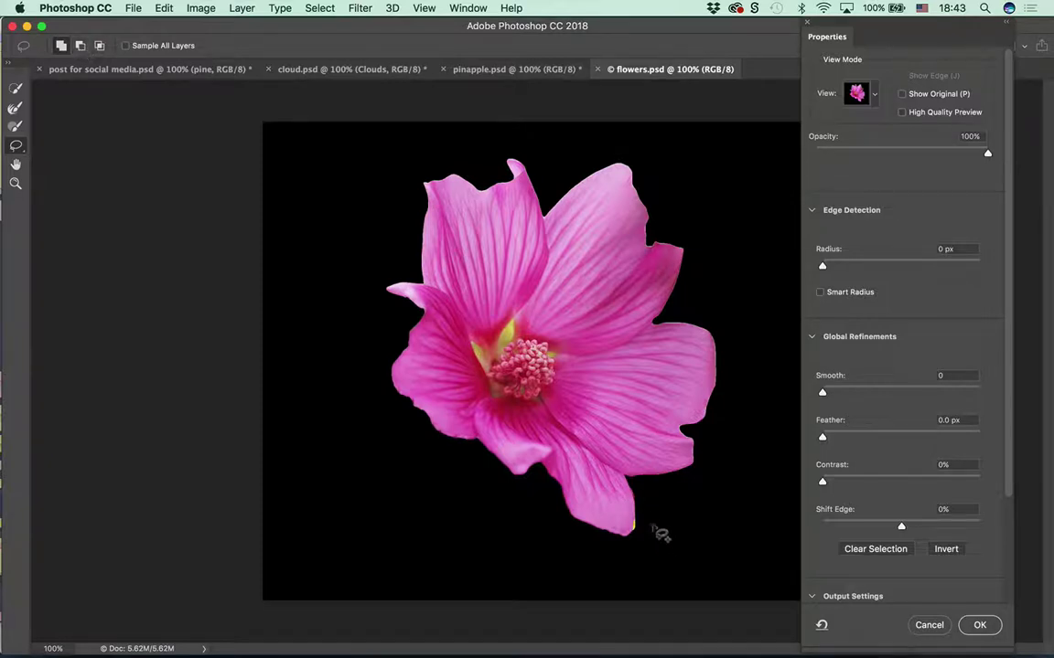
pyautogui.moveTo(637, 534)
pyautogui.mouseDown()
pyautogui.moveTo(663, 524)
pyautogui.moveTo(642, 536)
pyautogui.mouseUp()
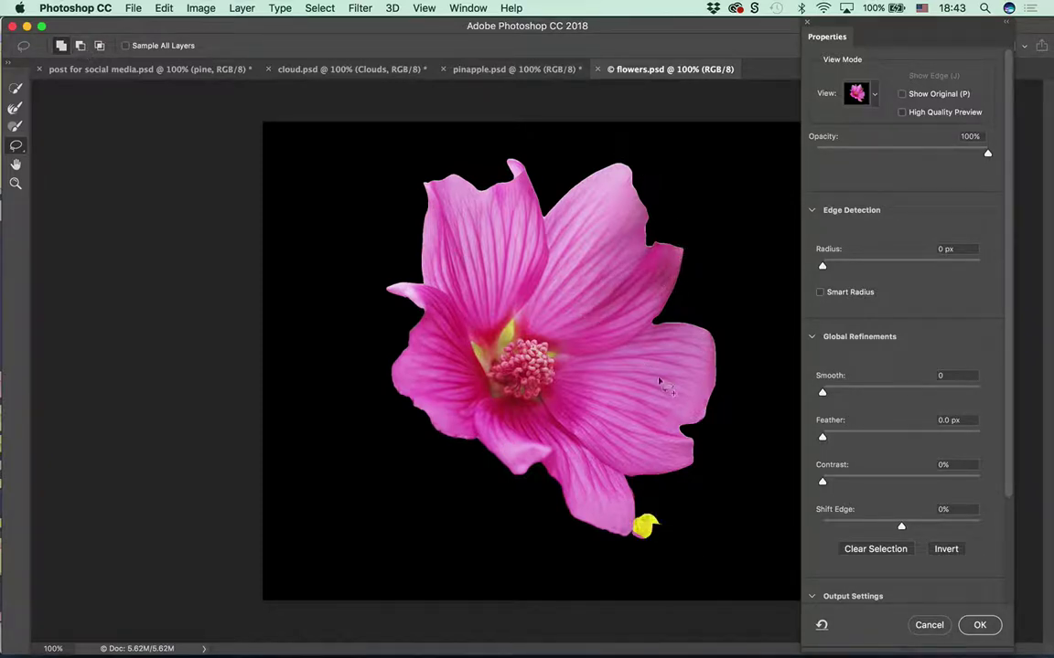
pyautogui.click(80, 45)
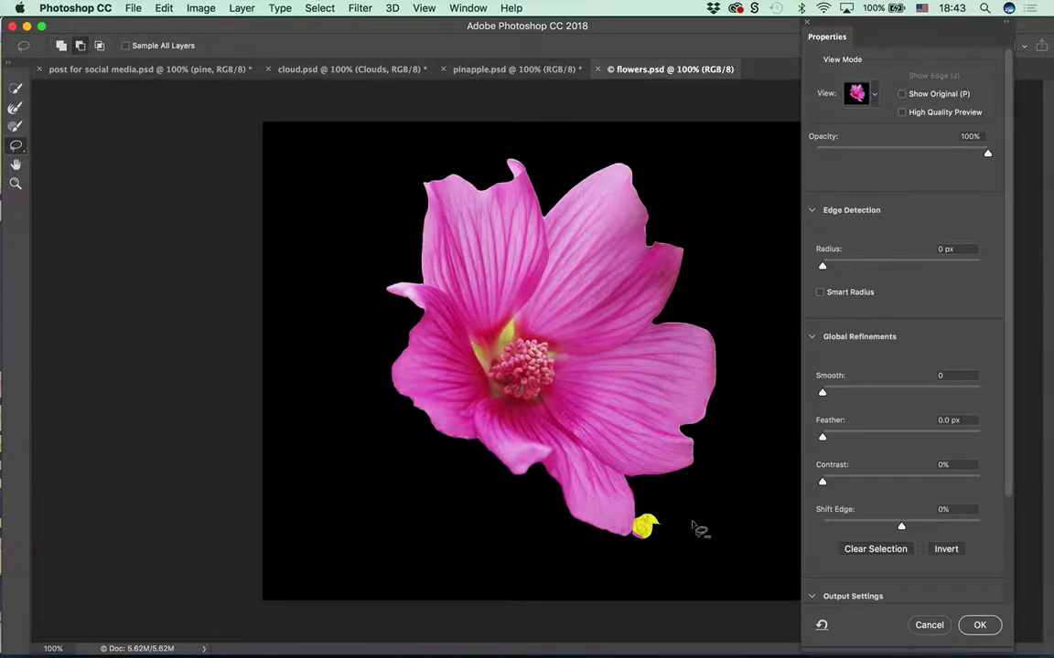
pyautogui.moveTo(694, 523)
pyautogui.mouseDown()
pyautogui.moveTo(652, 562)
pyautogui.moveTo(630, 532)
pyautogui.moveTo(681, 512)
pyautogui.mouseUp()
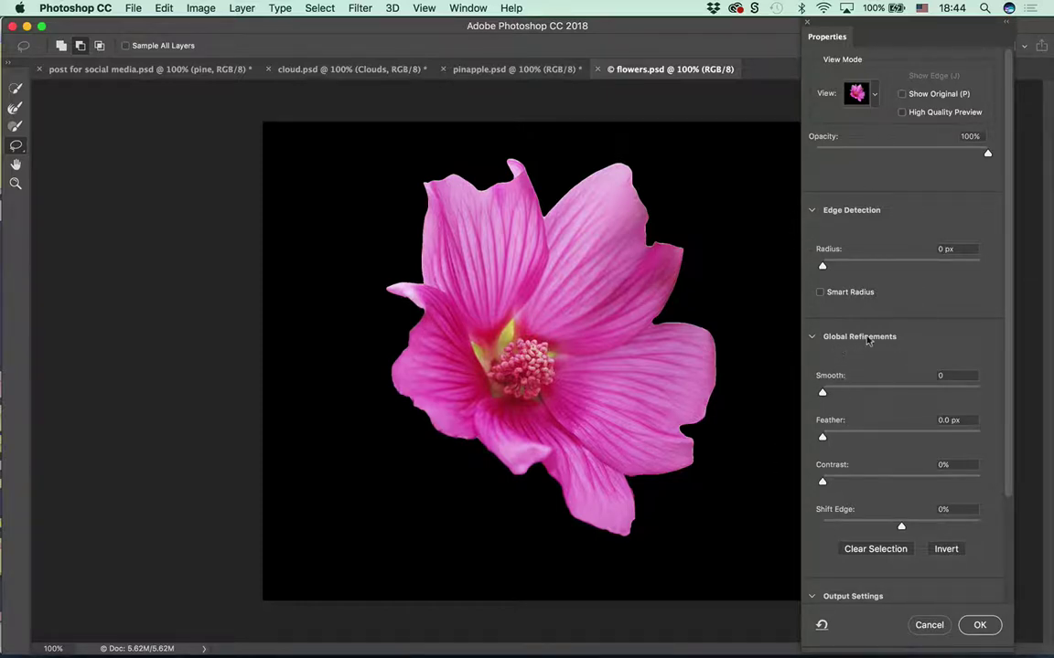
# - Refine the selection edge with Feather 0.7 px, Contrast 28% and Shift Edge -44%, and apply it
pyautogui.moveTo(823, 438); pyautogui.dragTo(867, 476)
pyautogui.moveTo(901, 527); pyautogui.dragTo(863, 526)
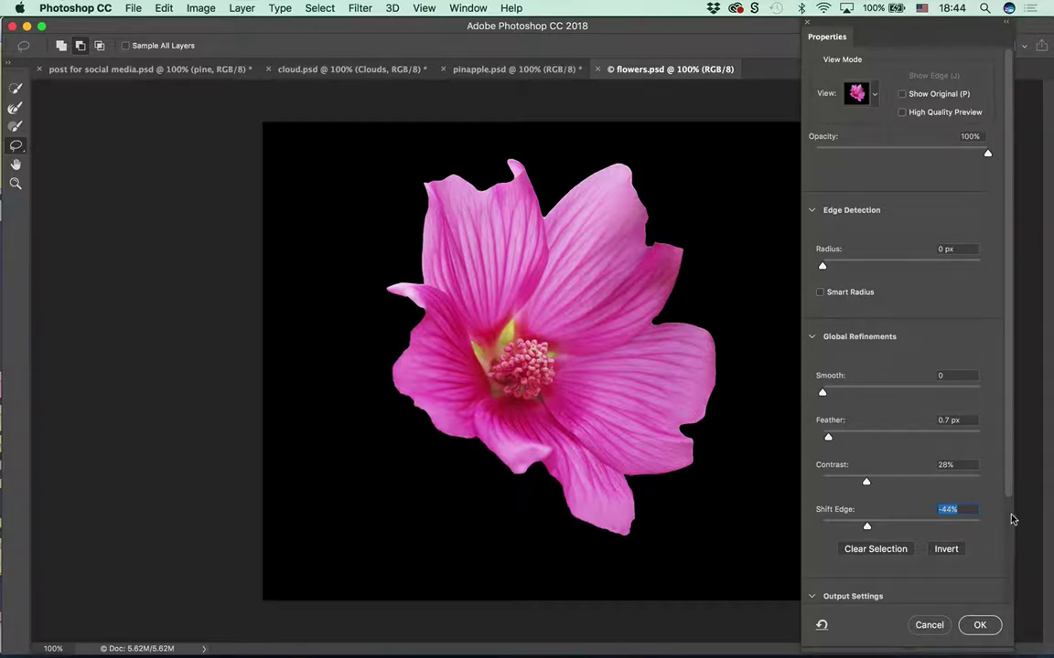
pyautogui.click(979, 625)
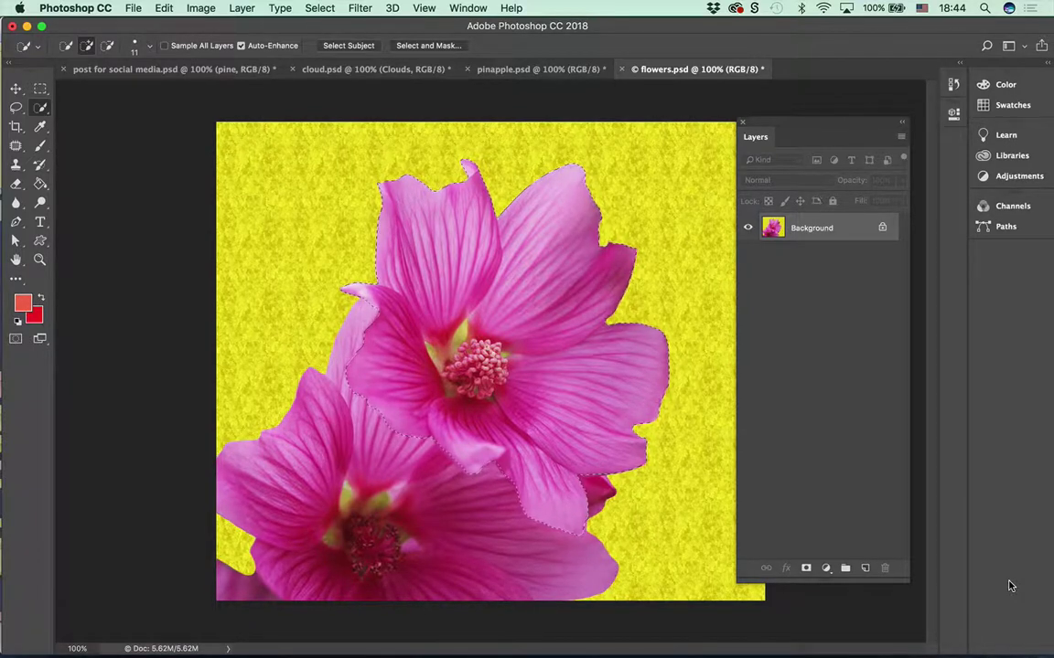
# - Copy the selected flower into post for social media.psd and rename its new layer as flower
pyautogui.click(164, 8)
pyautogui.click(175, 112)
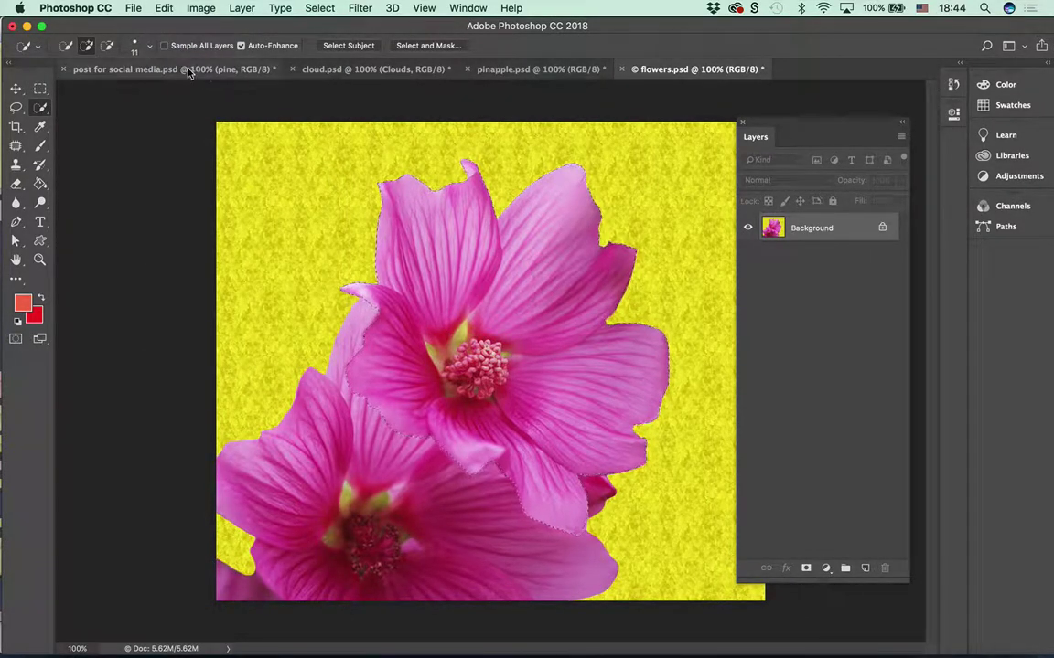
pyautogui.click(195, 70)
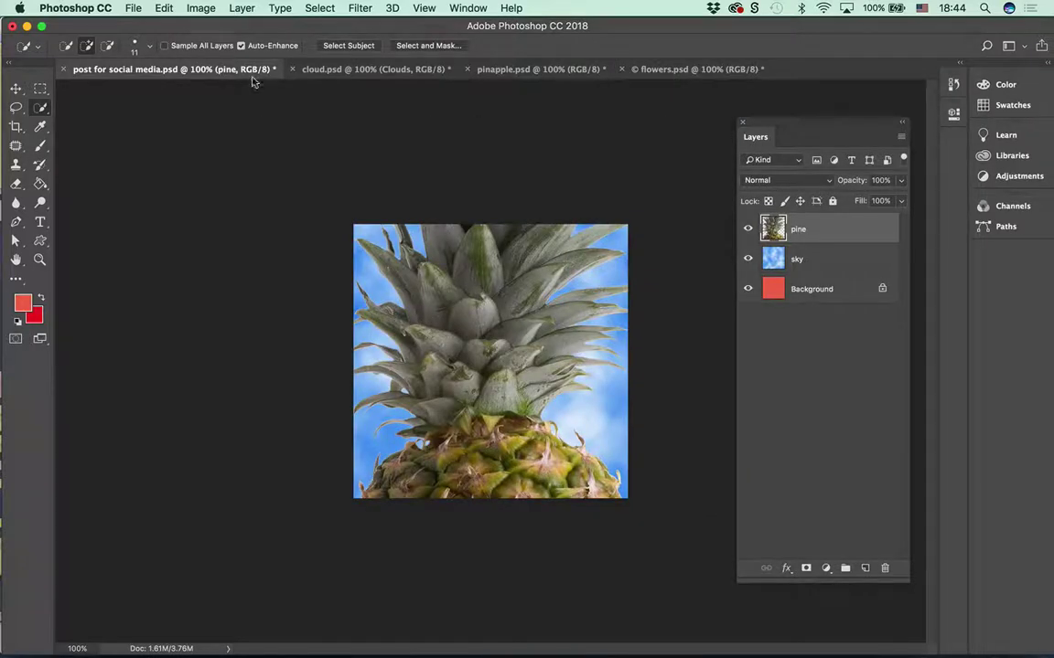
pyautogui.press('super+v')
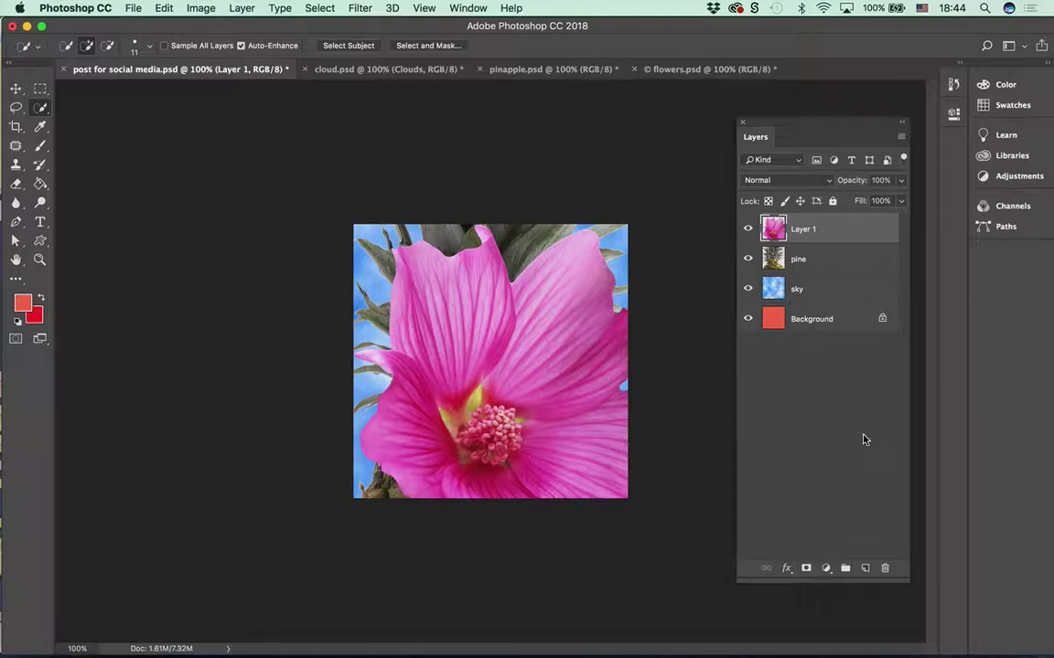
pyautogui.doubleClick(803, 228)
pyautogui.write('flower')
pyautogui.press('Return')
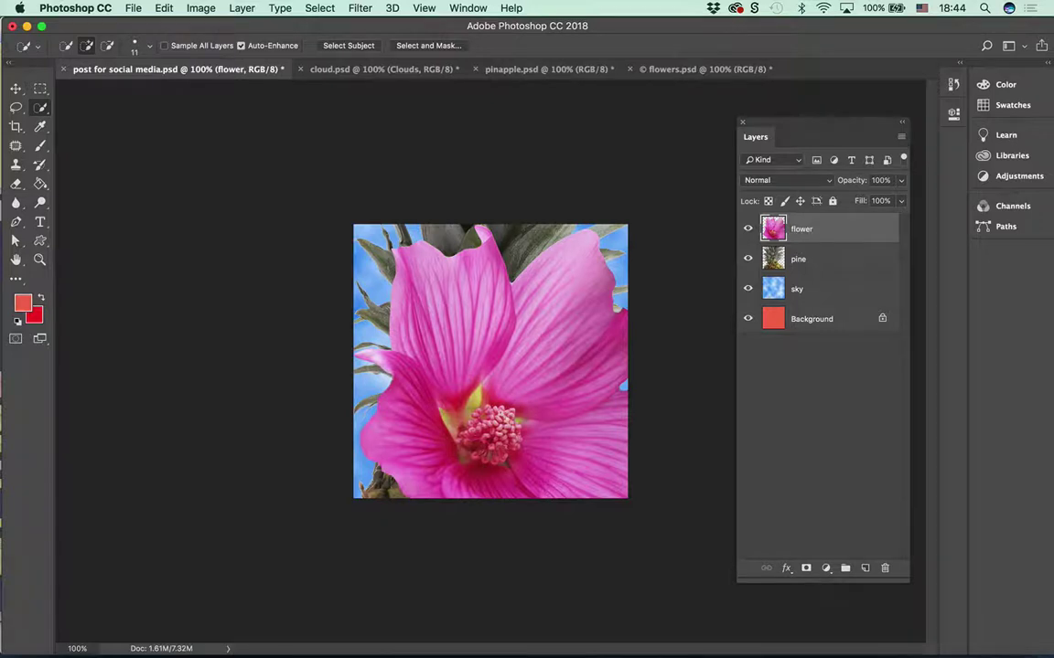
# - Free Transform the flower to about 47% size, rotated about -21°, over the pineapple's upper-right leaves
pyautogui.click(165, 8)
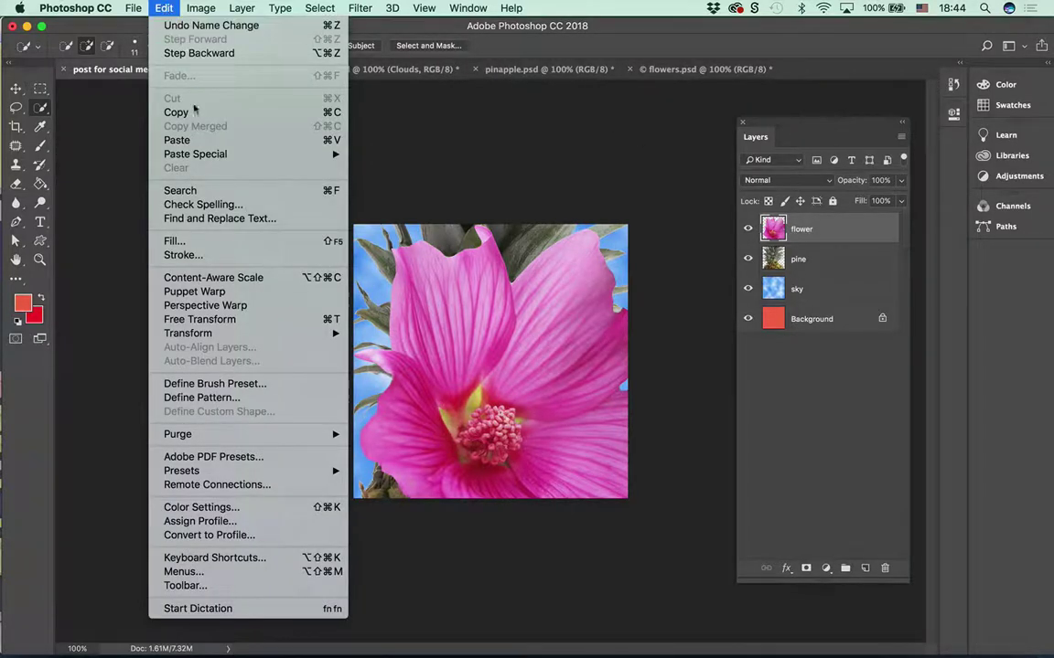
pyautogui.click(272, 322)
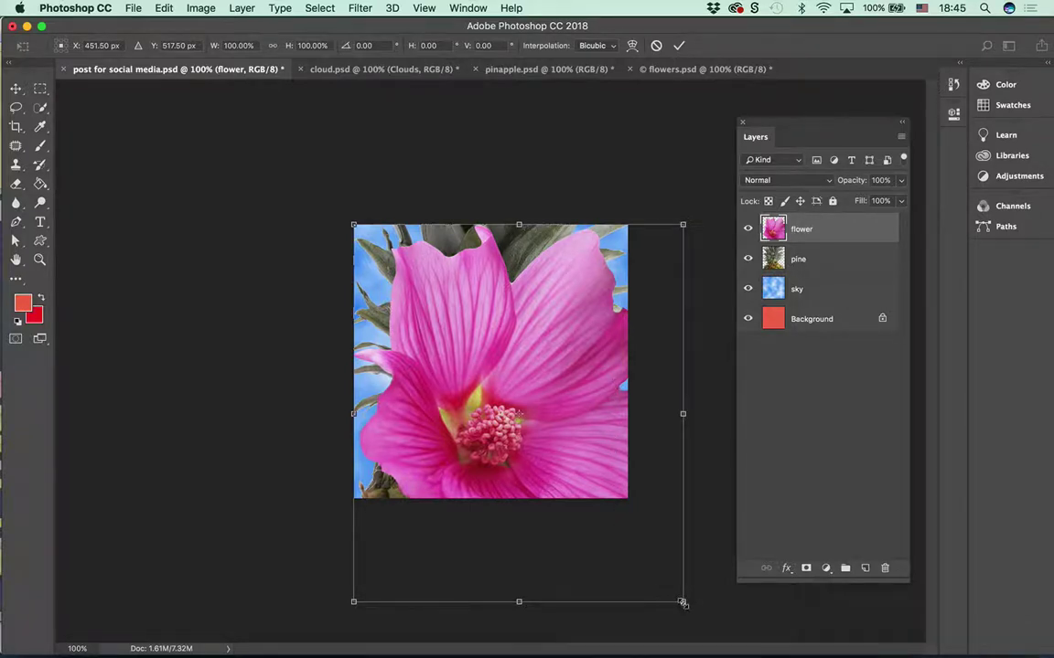
pyautogui.moveTo(682, 603); pyautogui.dragTo(560, 357)
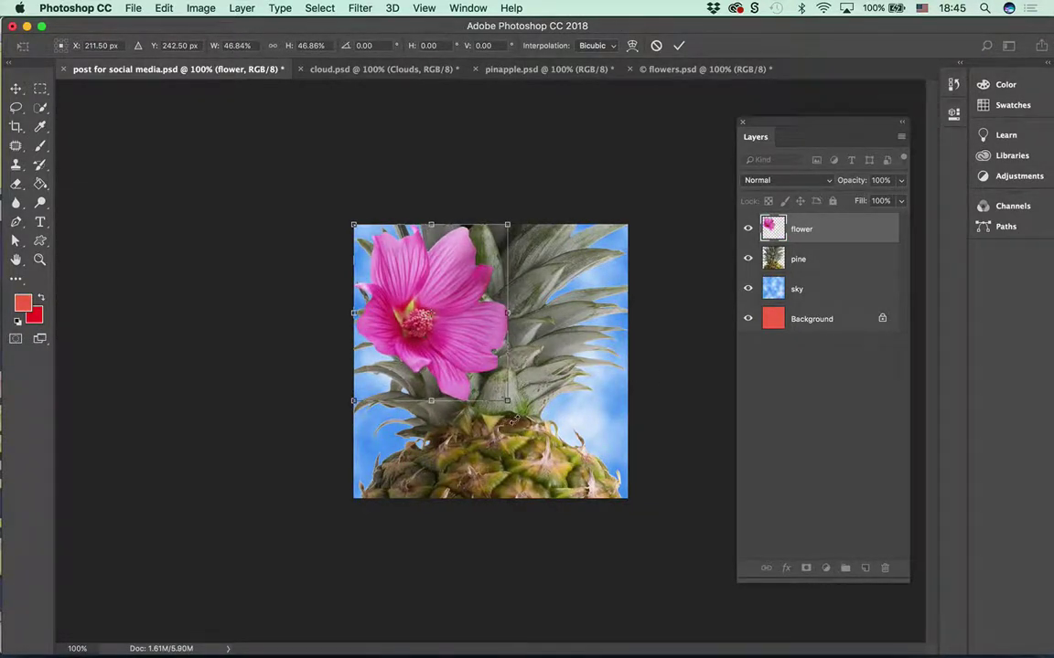
pyautogui.moveTo(513, 420); pyautogui.dragTo(583, 343)
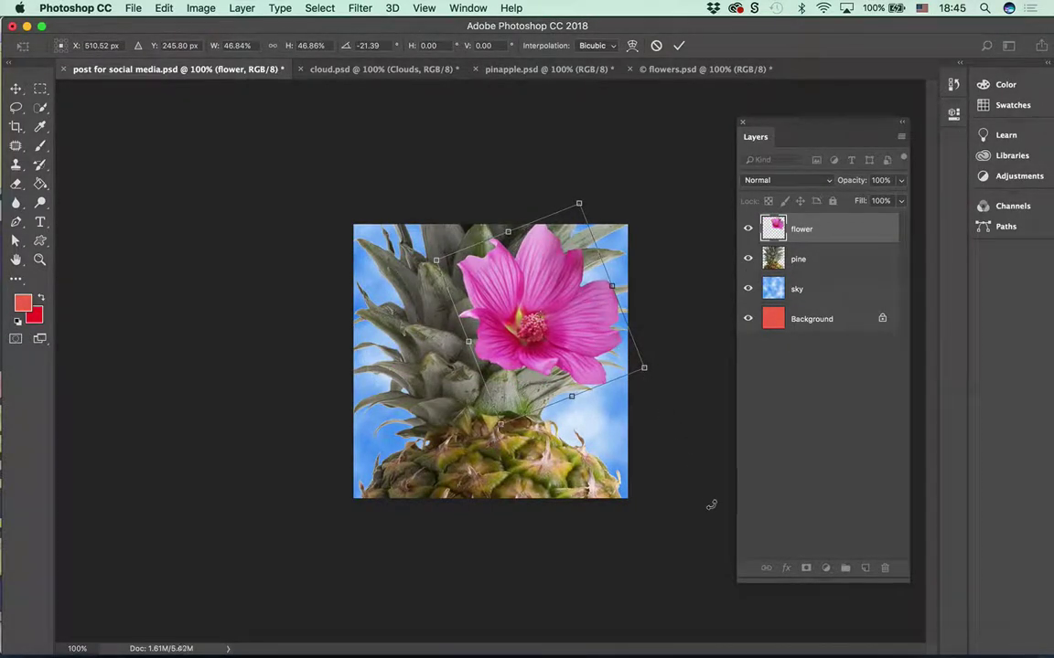
pyautogui.press('Return')
pyautogui.press('w')
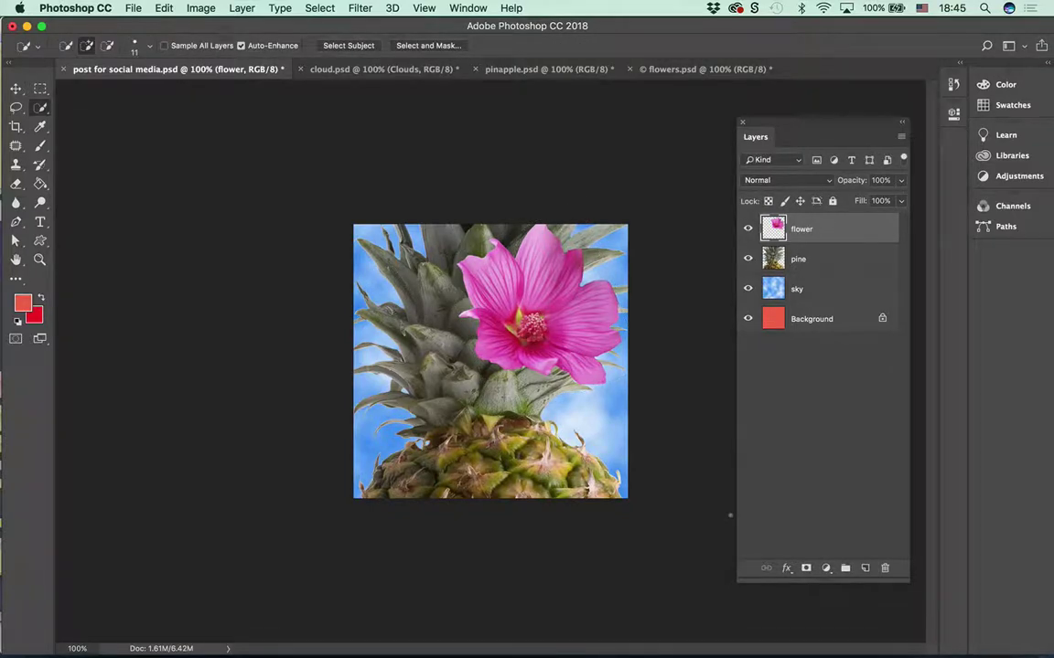
# - Scale the flower down further with Free Transform and move it up near the canvas's upper-right corner
pyautogui.click(163, 8)
pyautogui.click(265, 315)
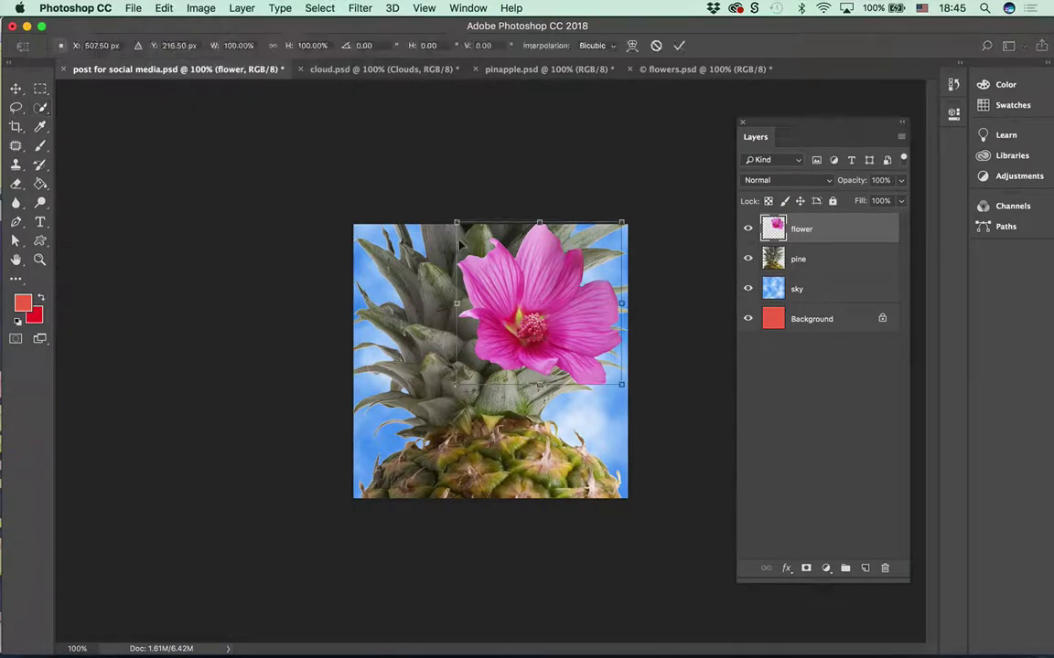
pyautogui.moveTo(457, 222); pyautogui.dragTo(510, 273)
pyautogui.press('Return')
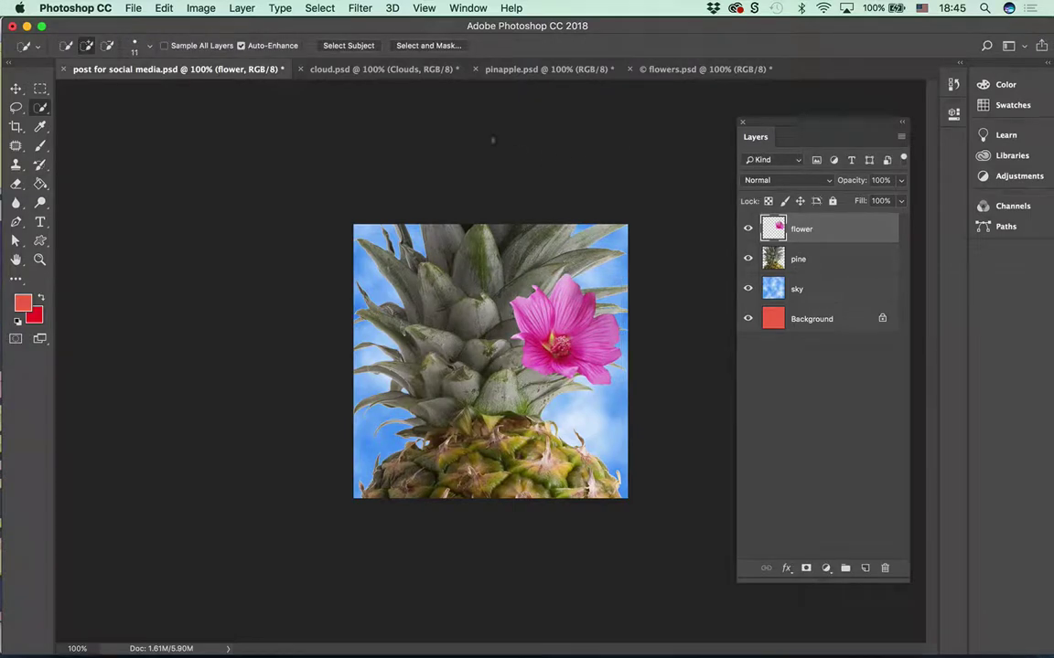
pyautogui.click(15, 89)
pyautogui.moveTo(518, 322); pyautogui.dragTo(564, 308)
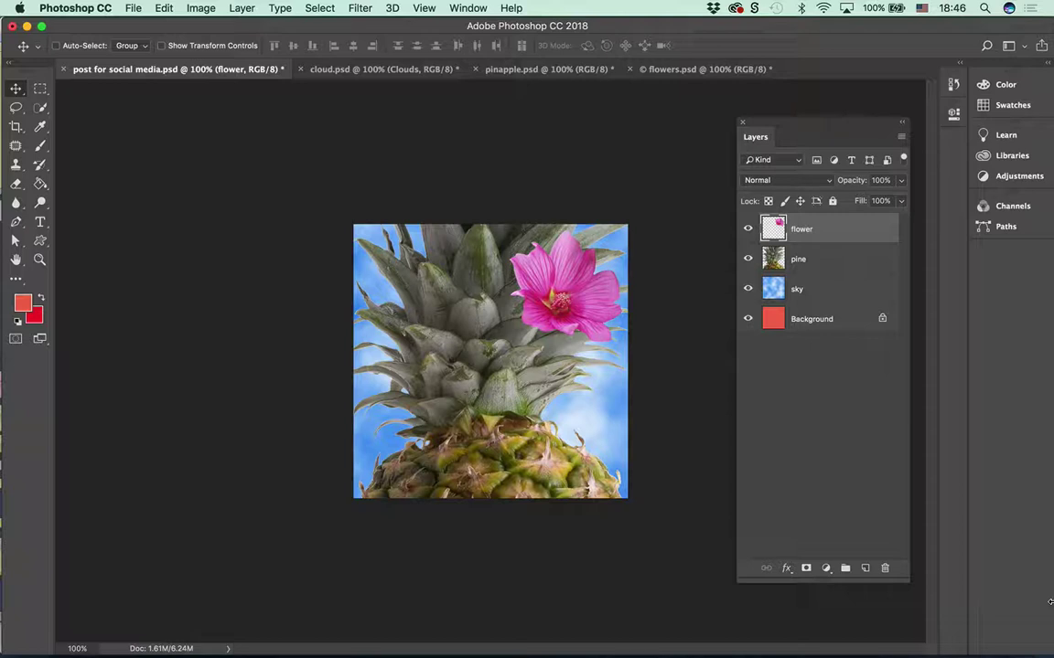
# - Set the pine layer's opacity to 100% and its blend mode to Darken
pyautogui.click(813, 262)
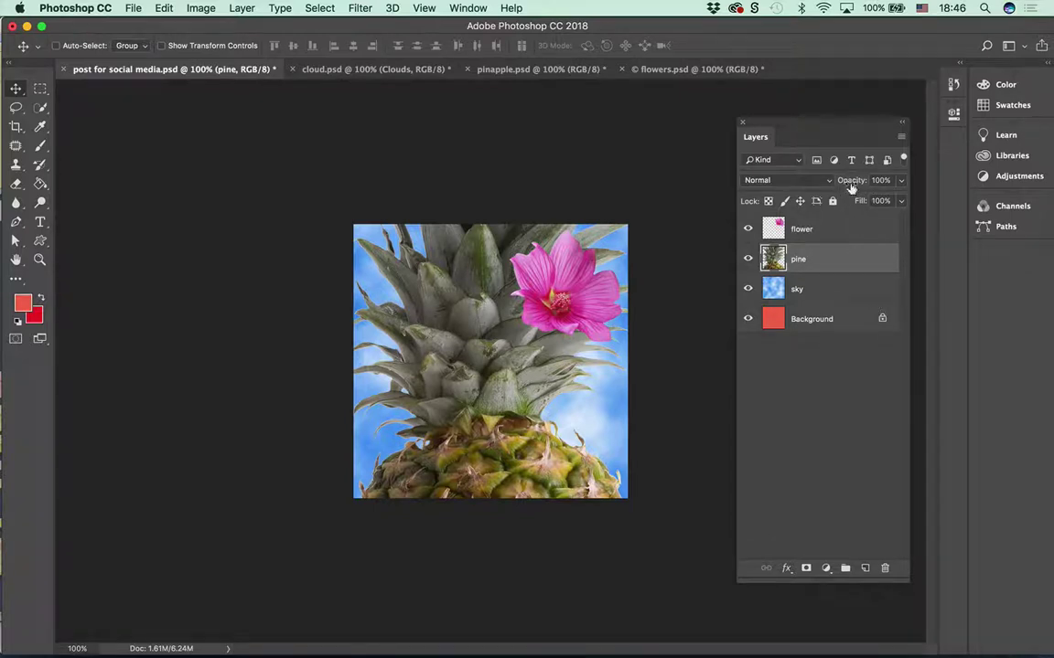
pyautogui.moveTo(844, 186); pyautogui.dragTo(928, 184)
pyautogui.click(766, 180)
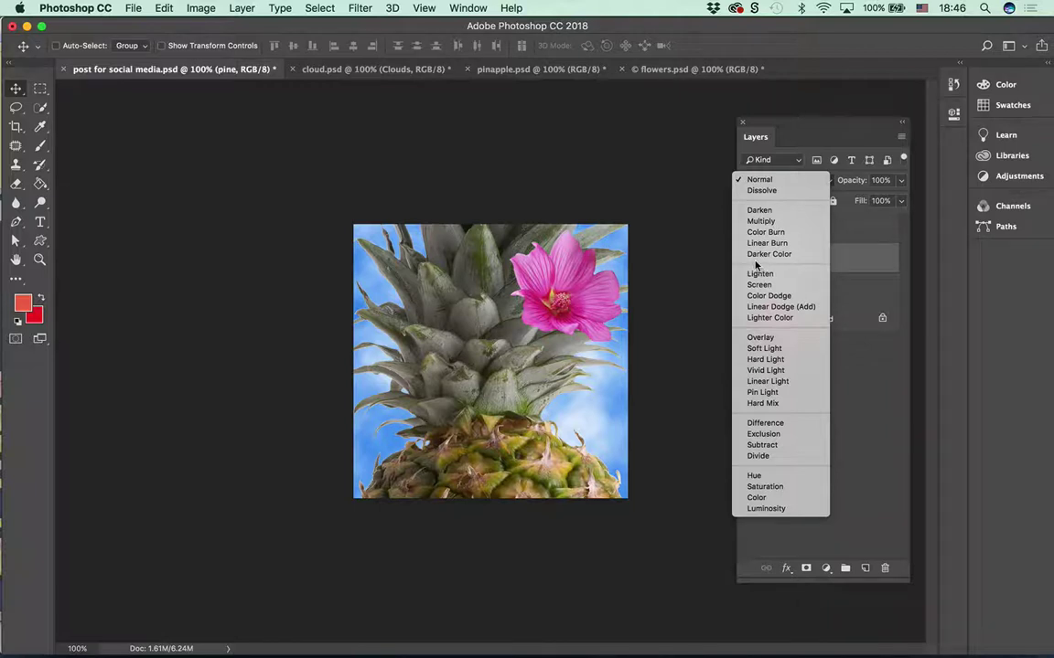
pyautogui.click(767, 212)
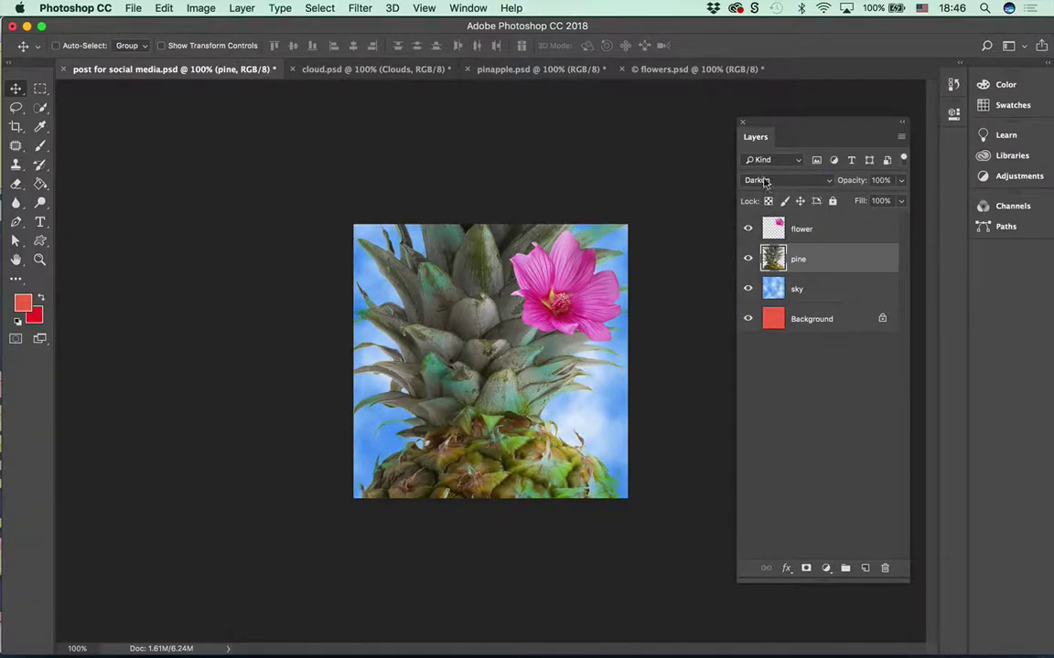
# - Try the Multiply, Overlay and Hard Mix blend modes on the pine layer
pyautogui.click(766, 182)
pyautogui.click(765, 190)
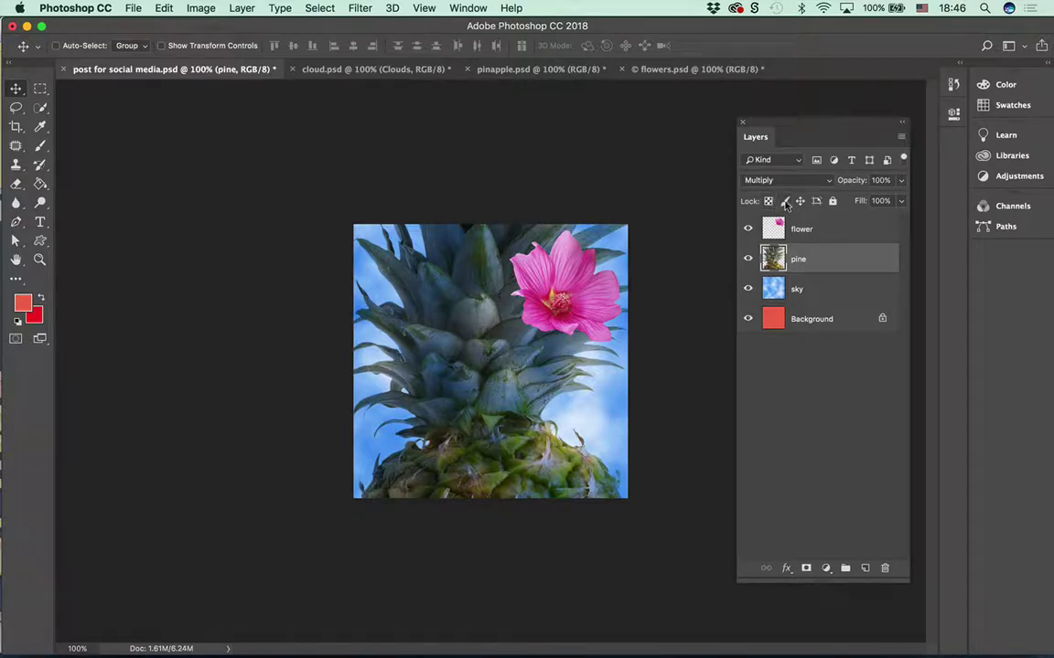
pyautogui.click(758, 182)
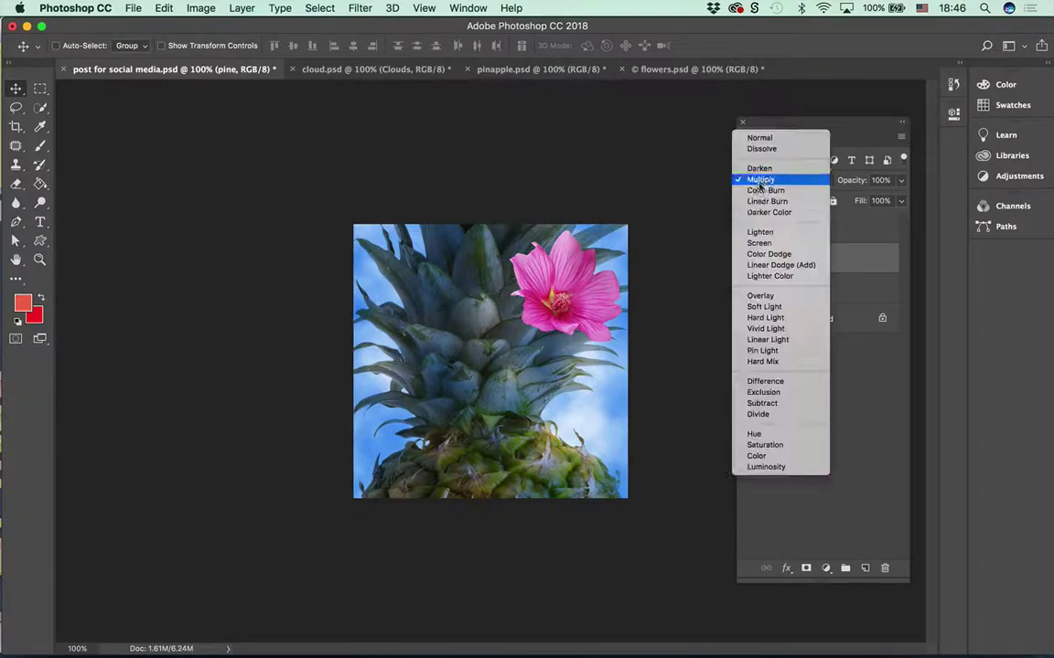
pyautogui.click(759, 295)
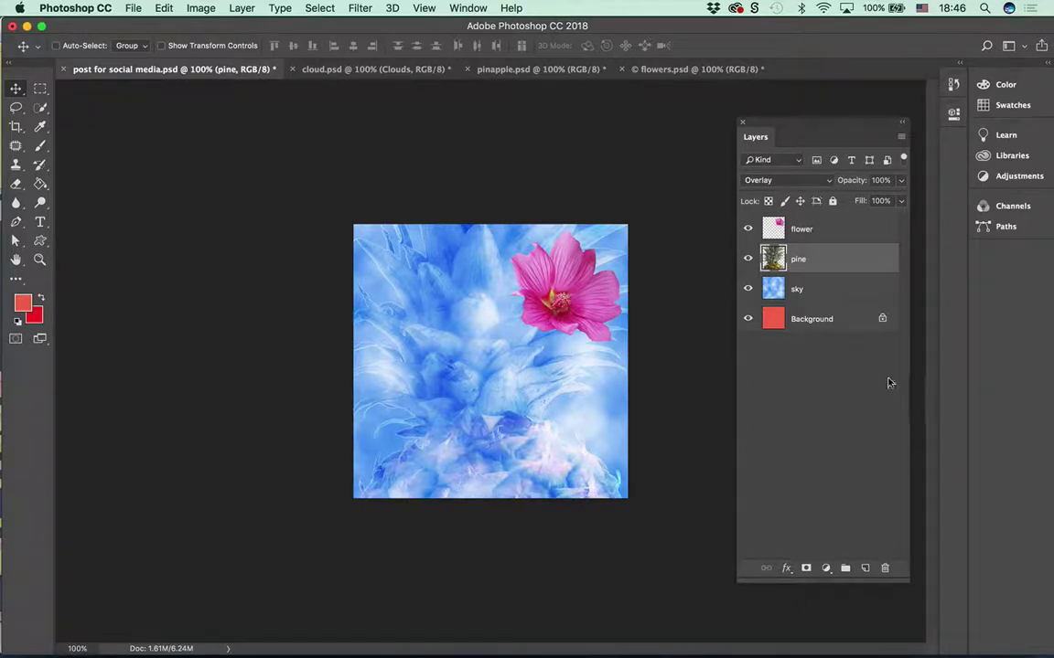
pyautogui.click(773, 180)
pyautogui.click(764, 246)
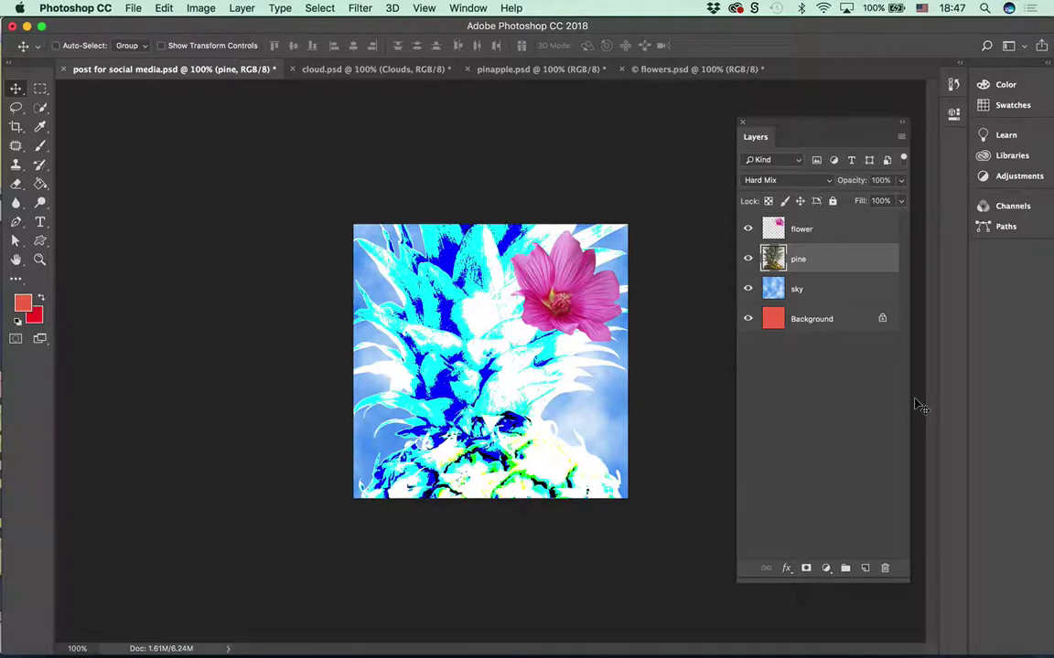
# - Try the Vivid Light, Difference and Color Dodge blend modes on the pine layer
pyautogui.click(776, 180)
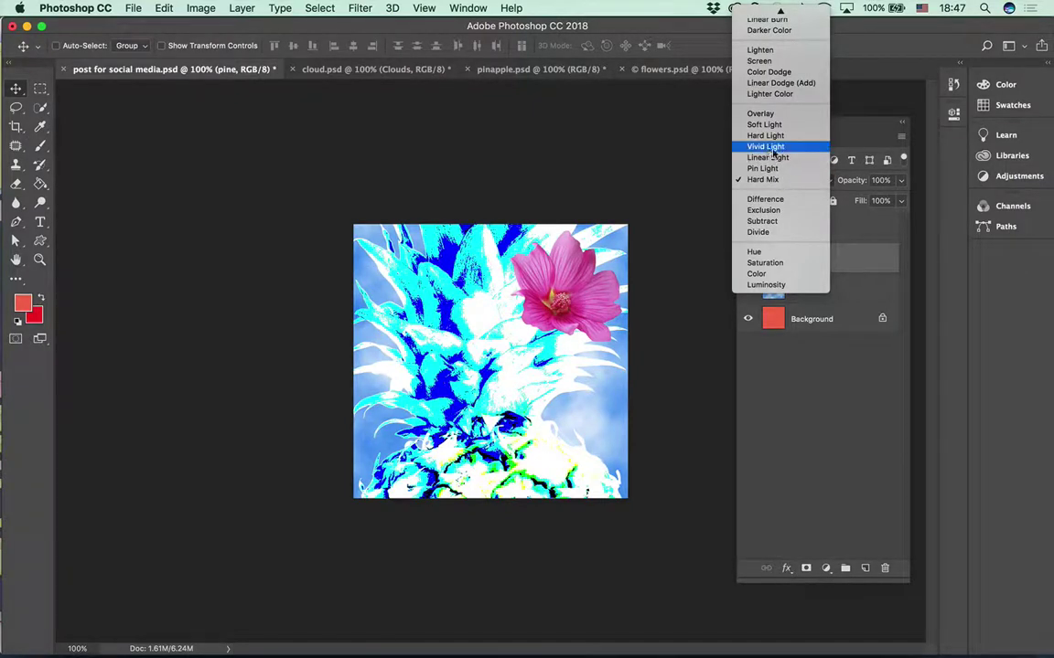
pyautogui.click(768, 146)
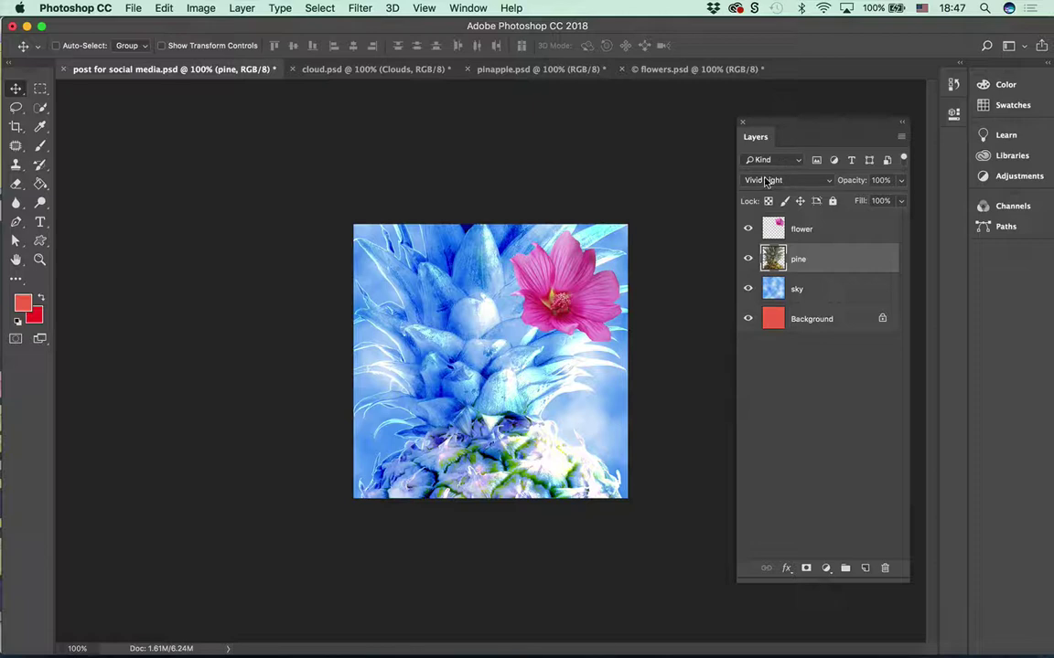
pyautogui.click(766, 181)
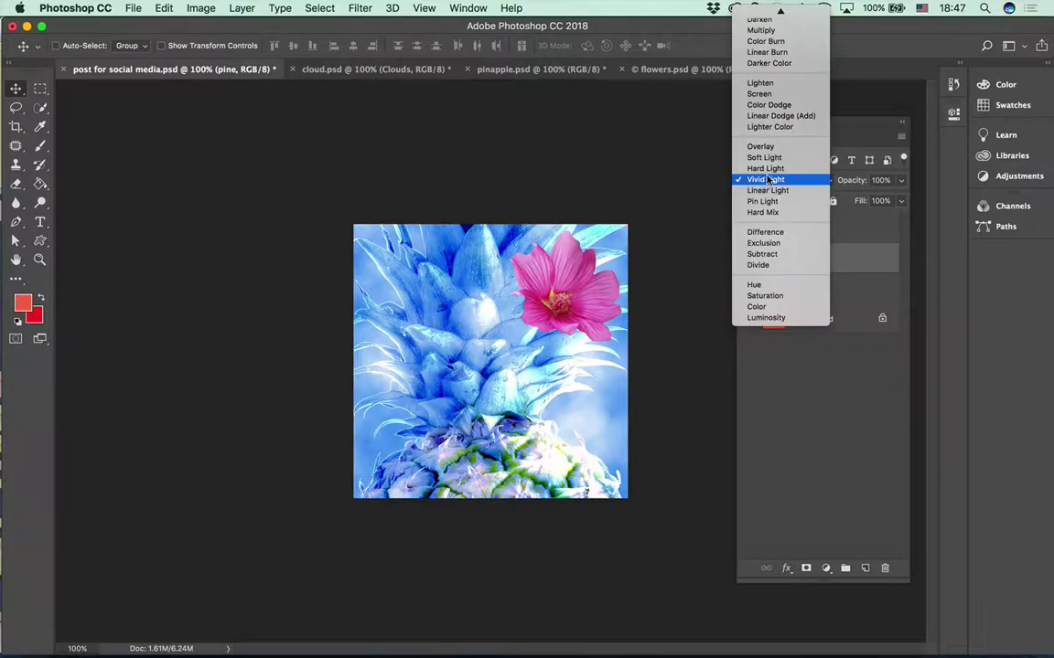
pyautogui.click(793, 233)
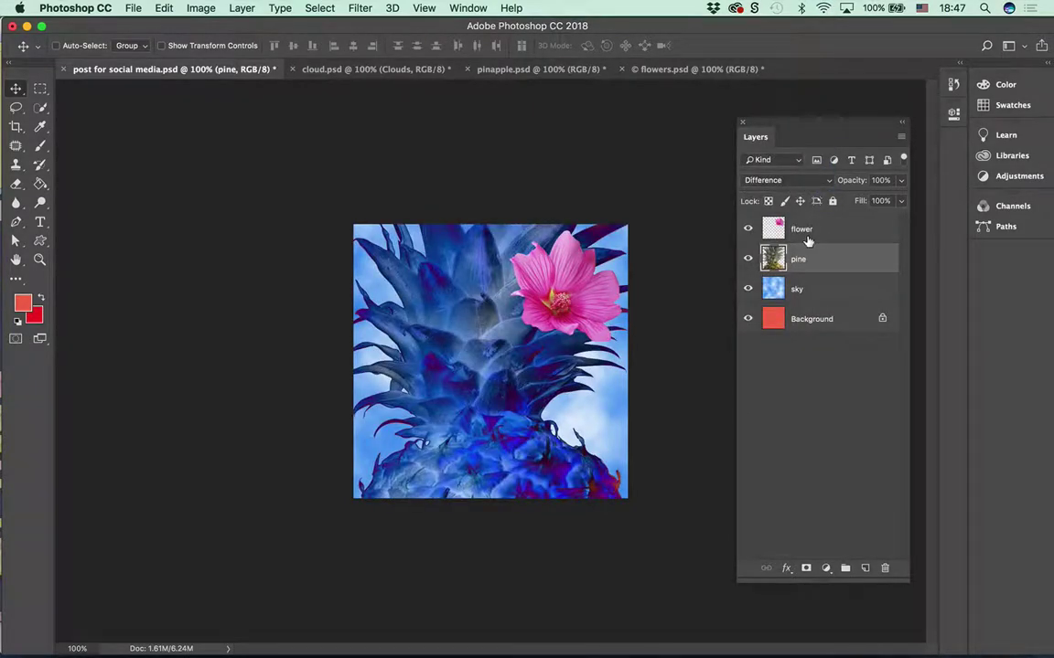
pyautogui.click(776, 181)
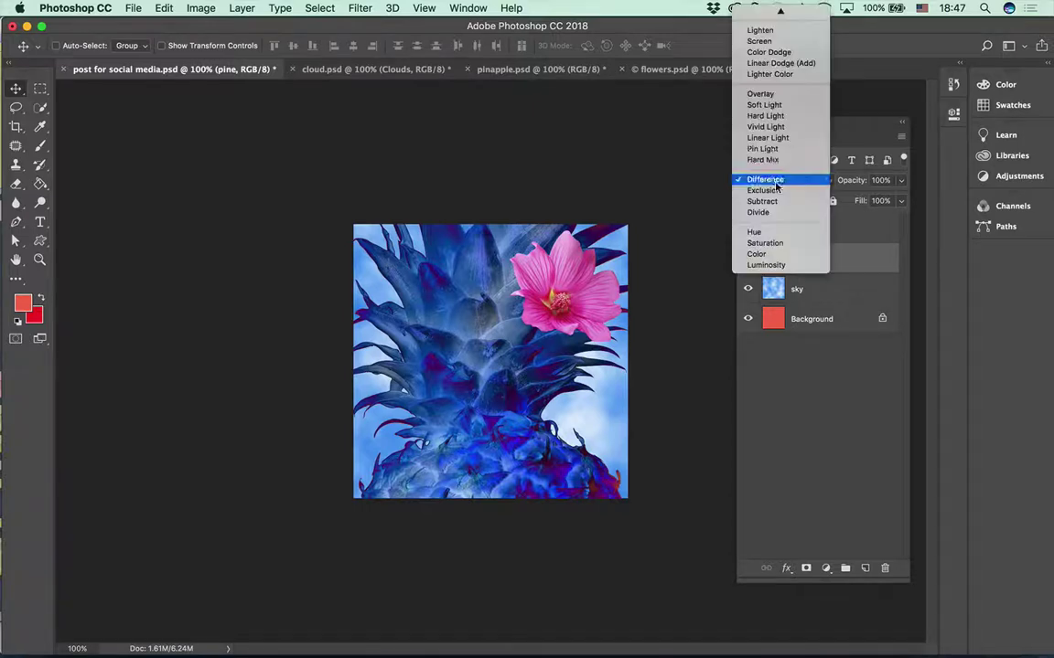
pyautogui.moveTo(779, 11)
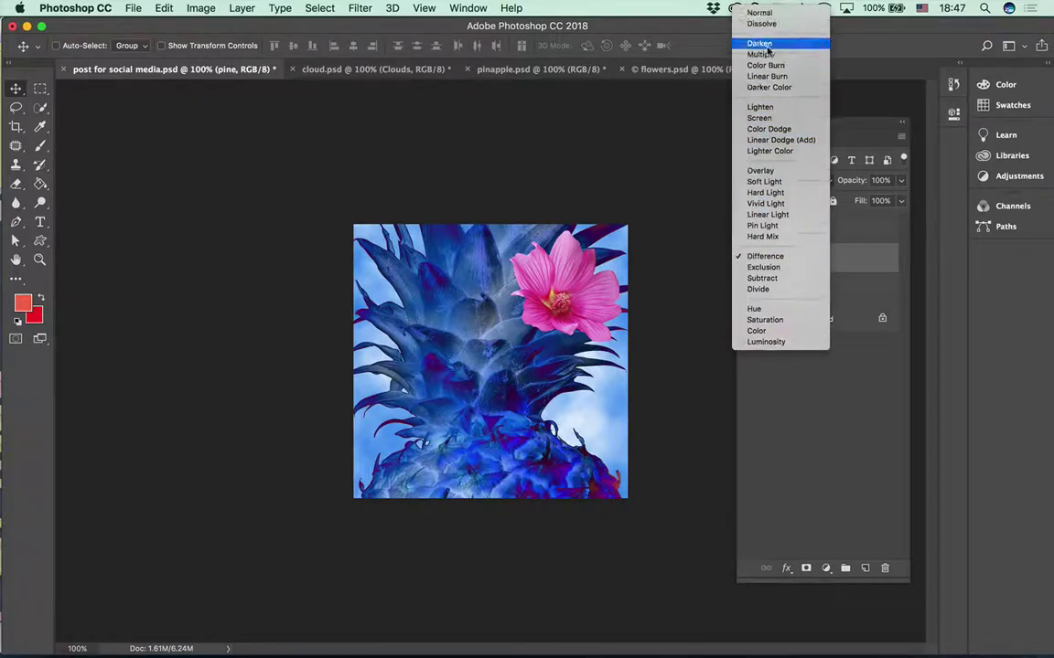
pyautogui.click(773, 130)
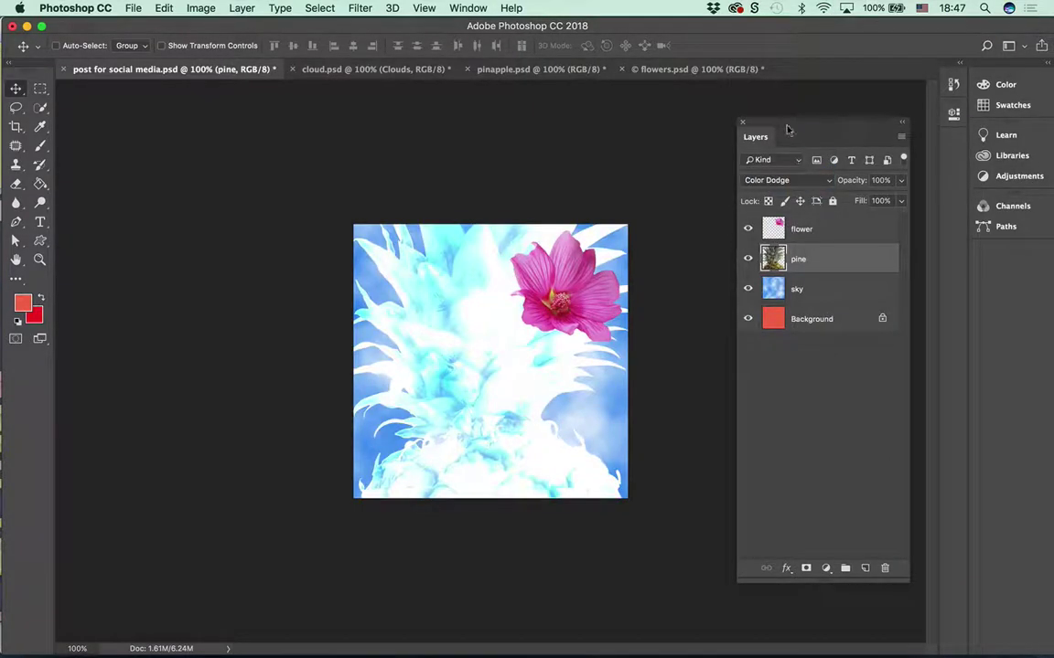
# - Try Linear Dodge (Add) on the pine layer, and settle on Overlay as its blend mode
pyautogui.click(788, 180)
pyautogui.click(778, 182)
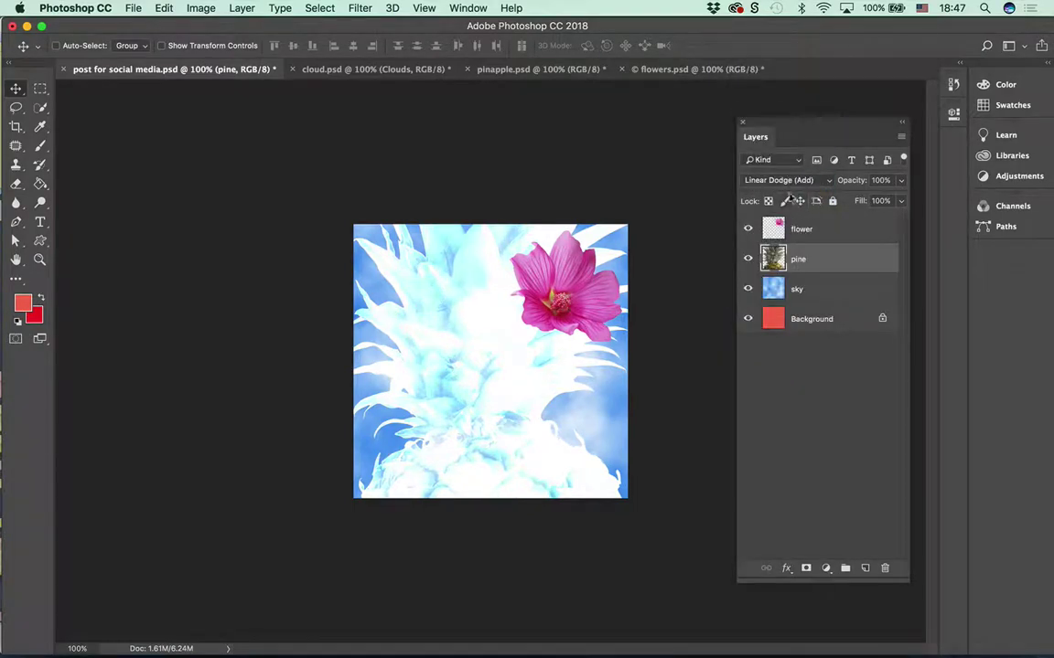
pyautogui.click(777, 182)
pyautogui.click(787, 209)
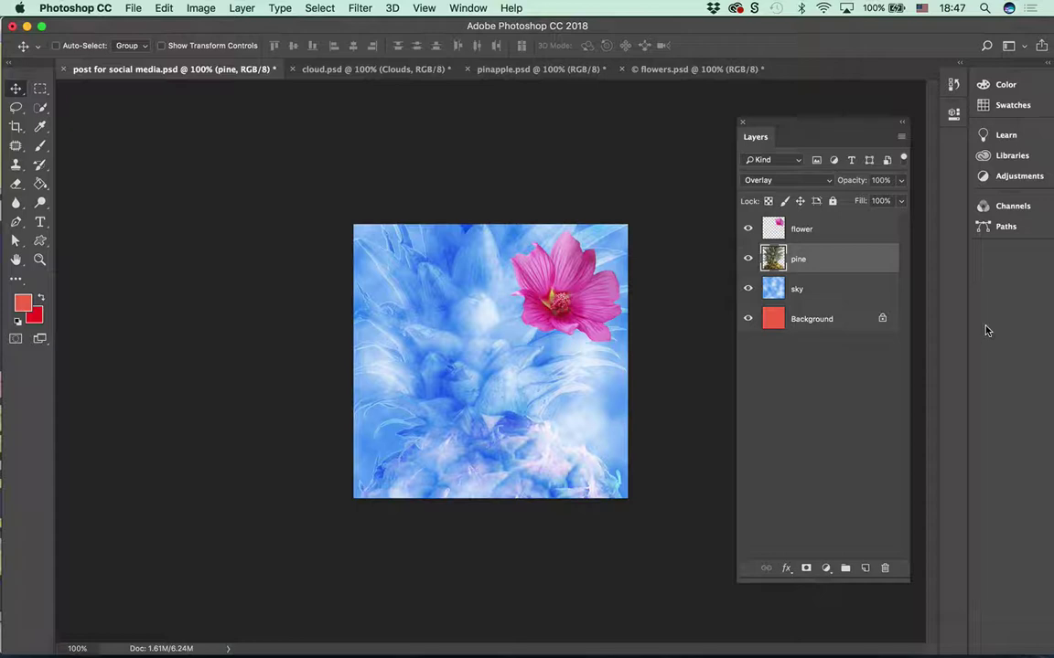
# - Try the Multiply blend mode on the flower layer and set it back to Normal
pyautogui.click(782, 228)
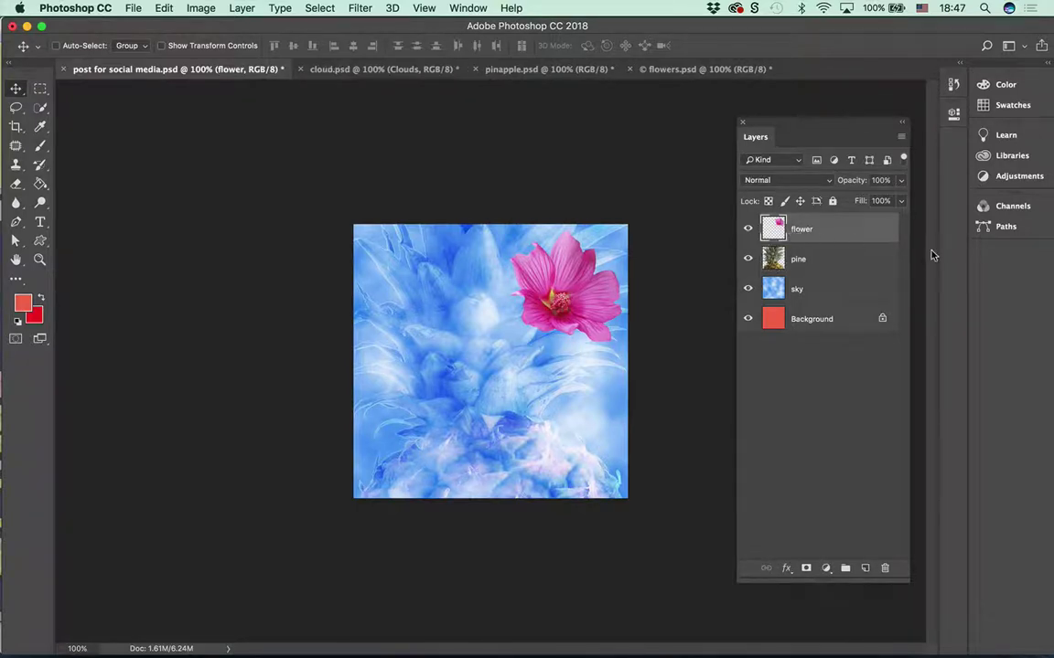
pyautogui.click(784, 180)
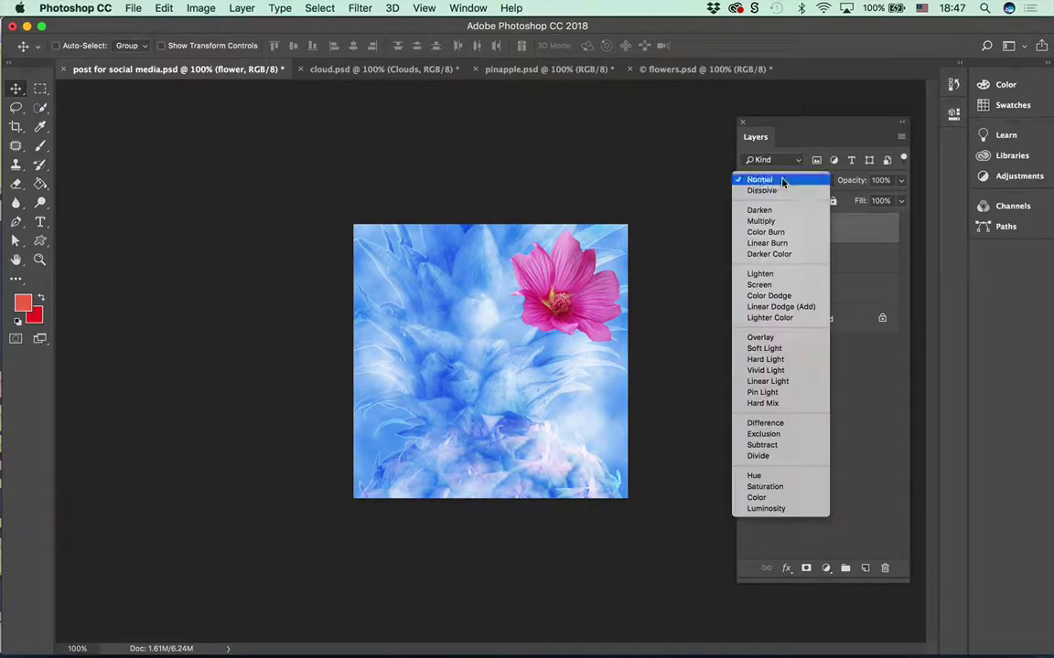
pyautogui.click(767, 222)
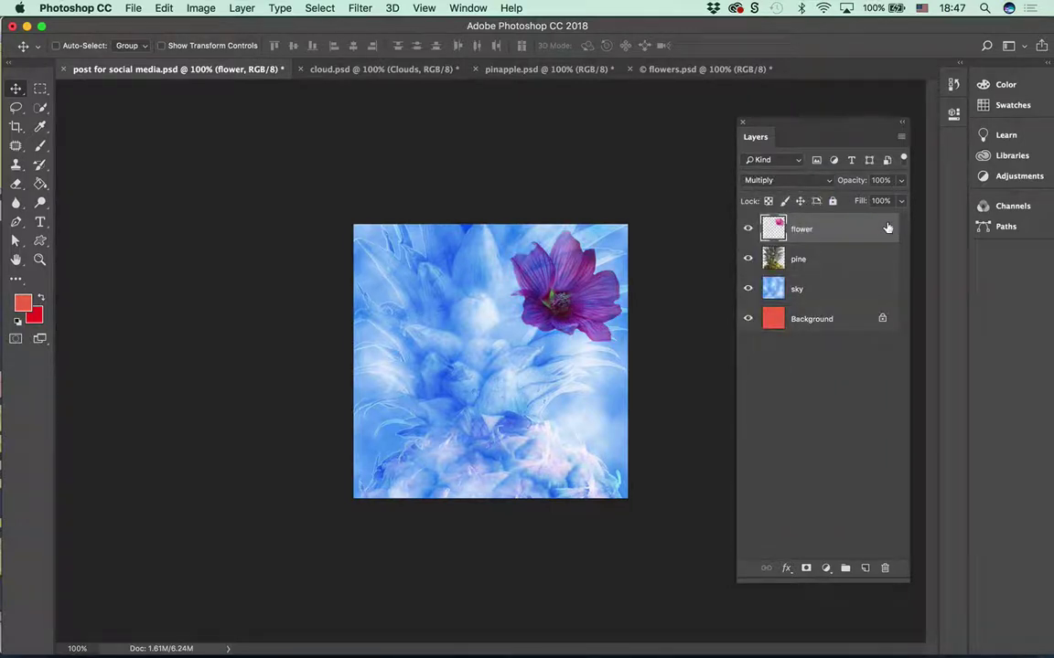
pyautogui.click(792, 180)
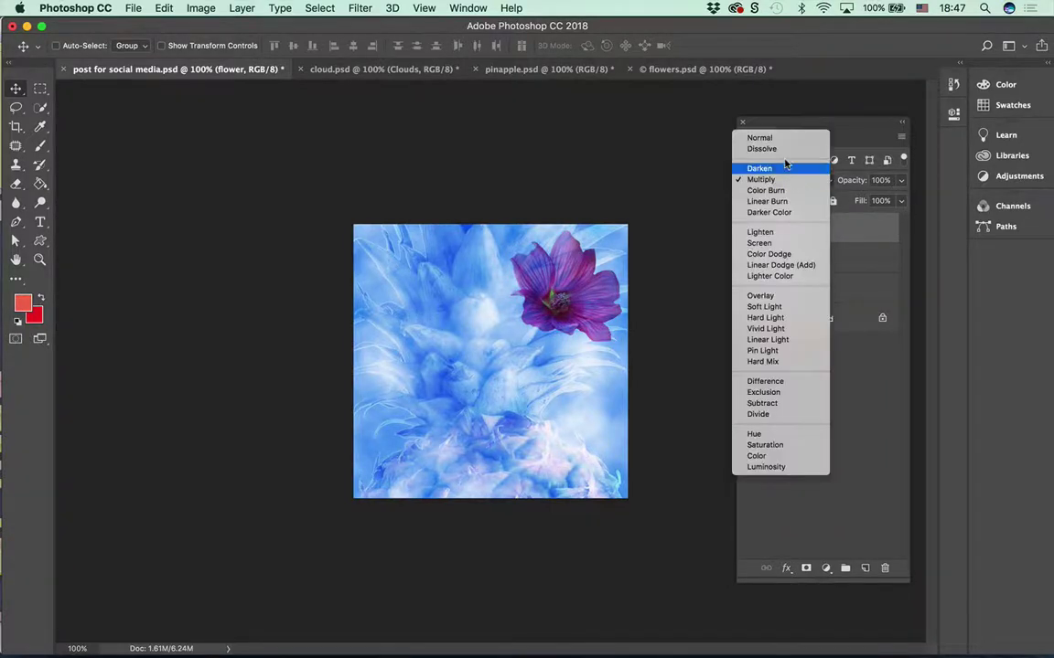
pyautogui.click(768, 136)
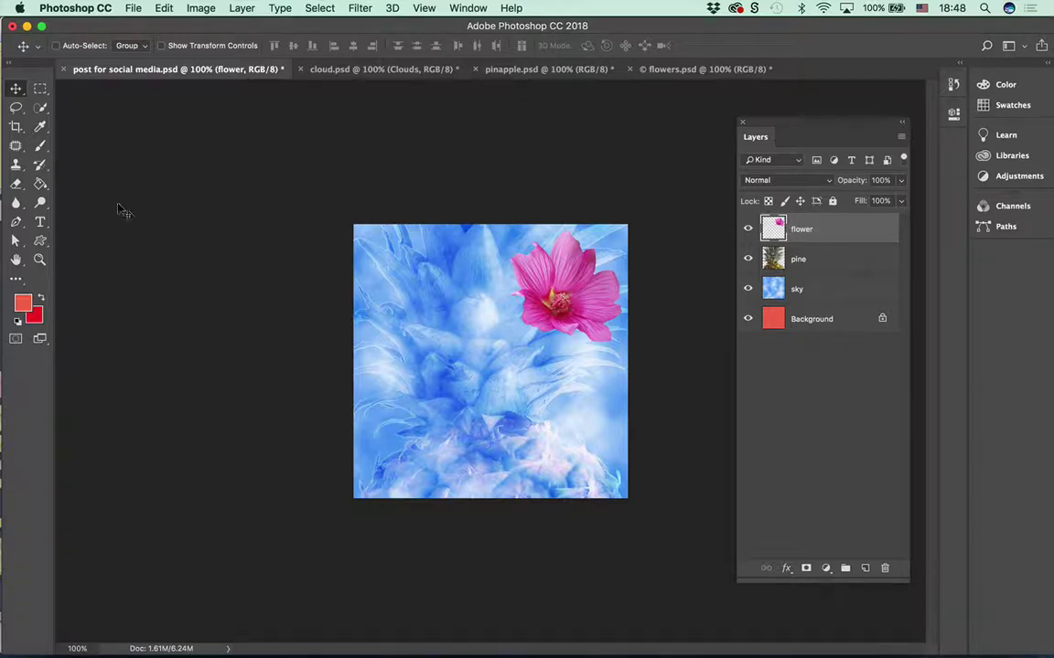
# - Start a new horizontal text line over the pineapple's middle with the Type tool and open the font choices
pyautogui.click(40, 222)
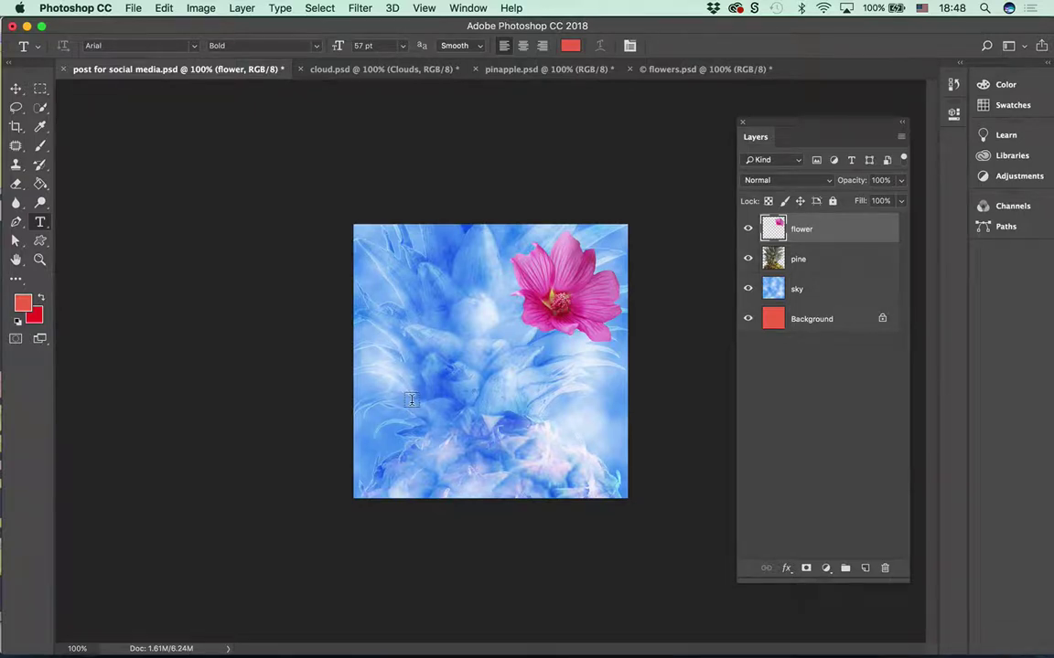
pyautogui.click(370, 359)
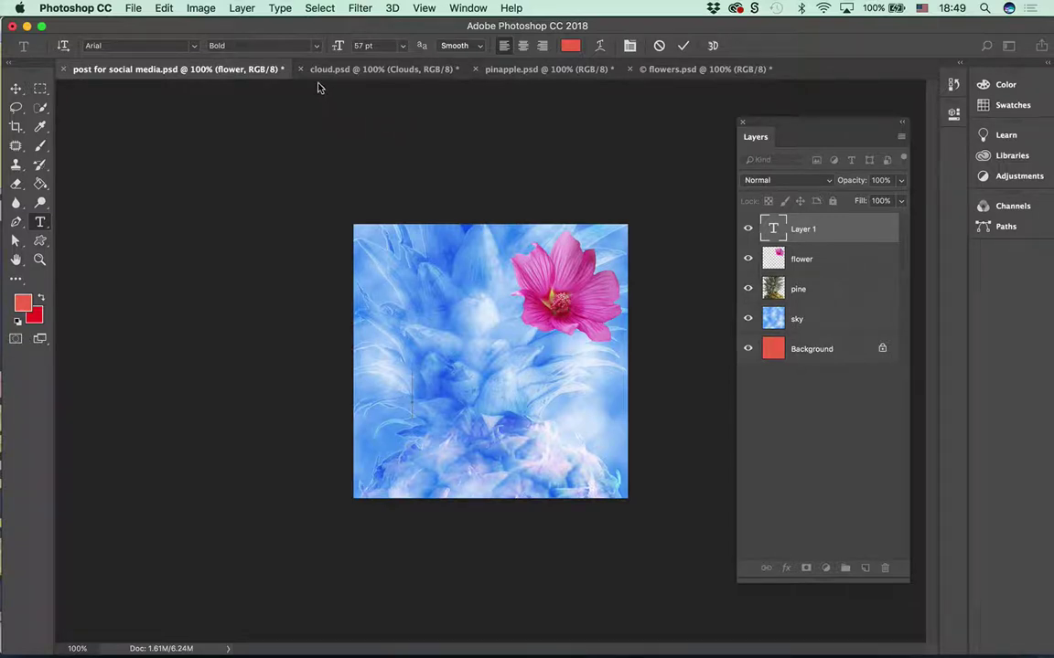
pyautogui.click(195, 46)
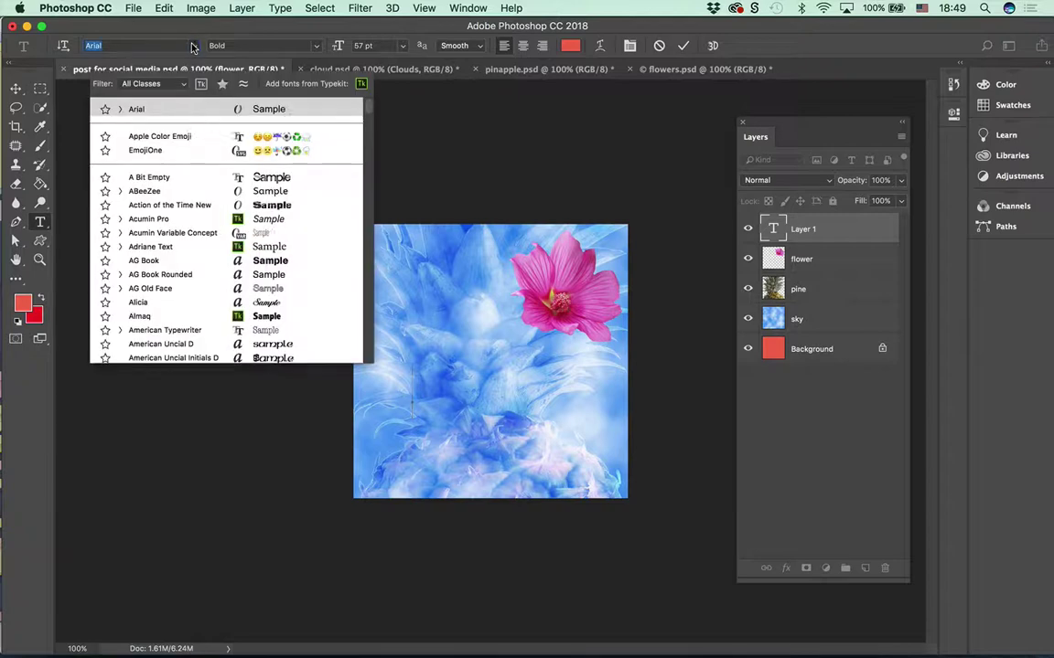
pyautogui.click(221, 85)
pyautogui.click(221, 84)
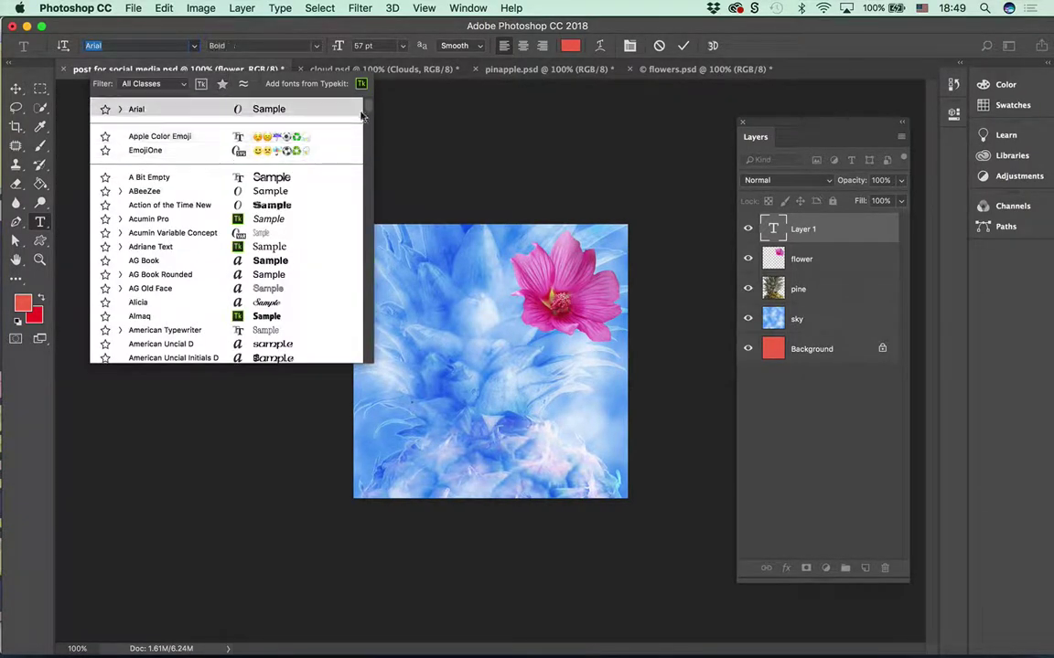
# - Browse the installed typefaces and their samples for a font that suits the post's text
pyautogui.scroll(-5, 372, 129)
pyautogui.scroll(-20, 372, 129)
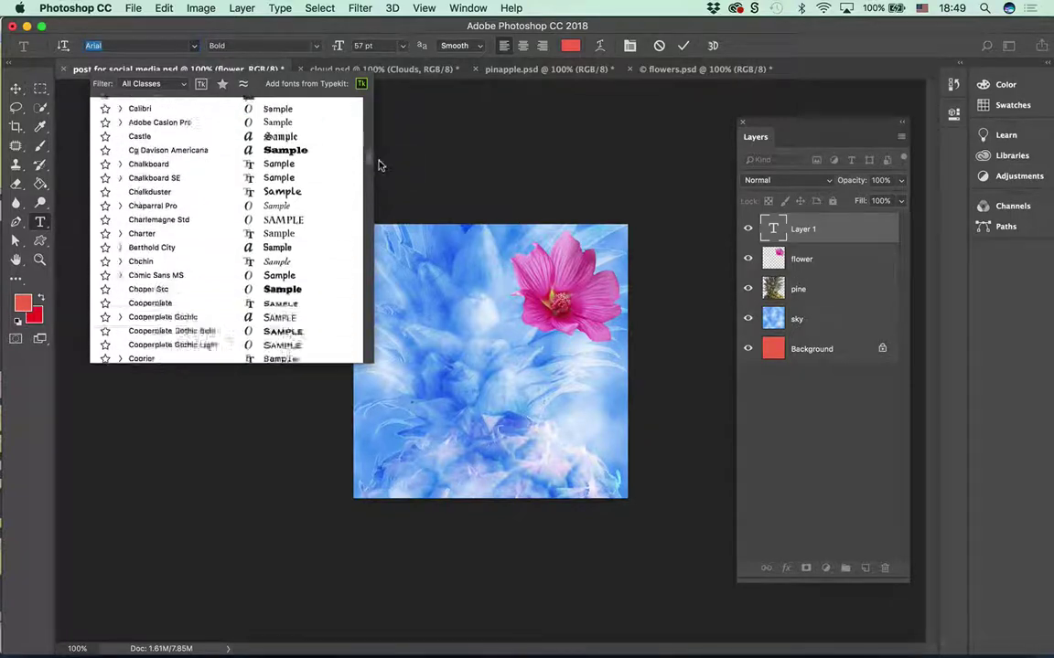
pyautogui.scroll(15, 341, 242)
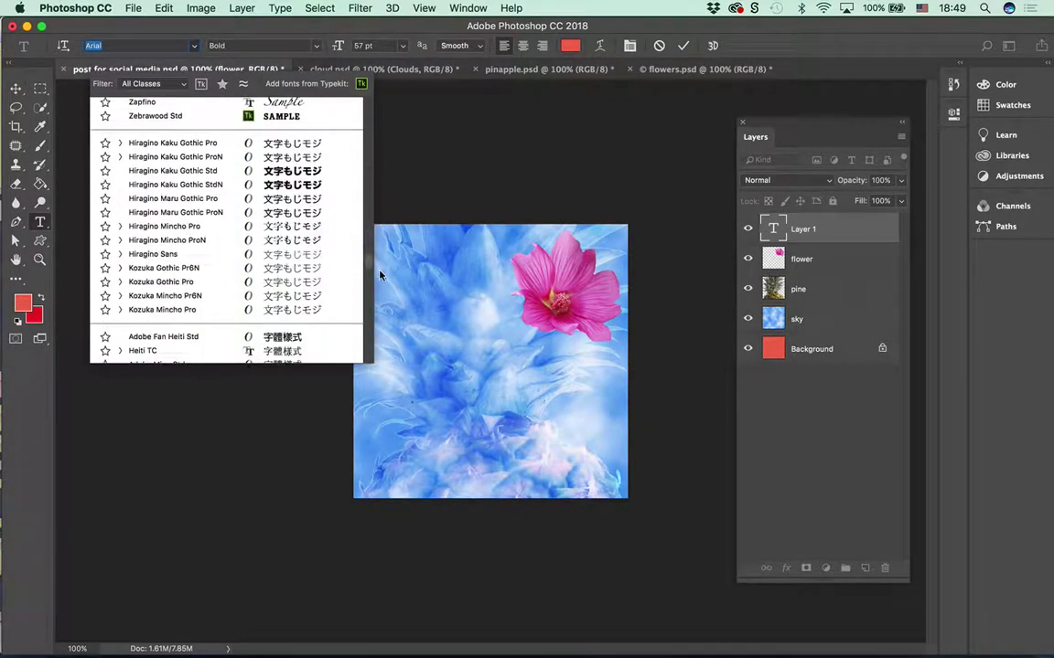
pyautogui.scroll(5, 357, 171)
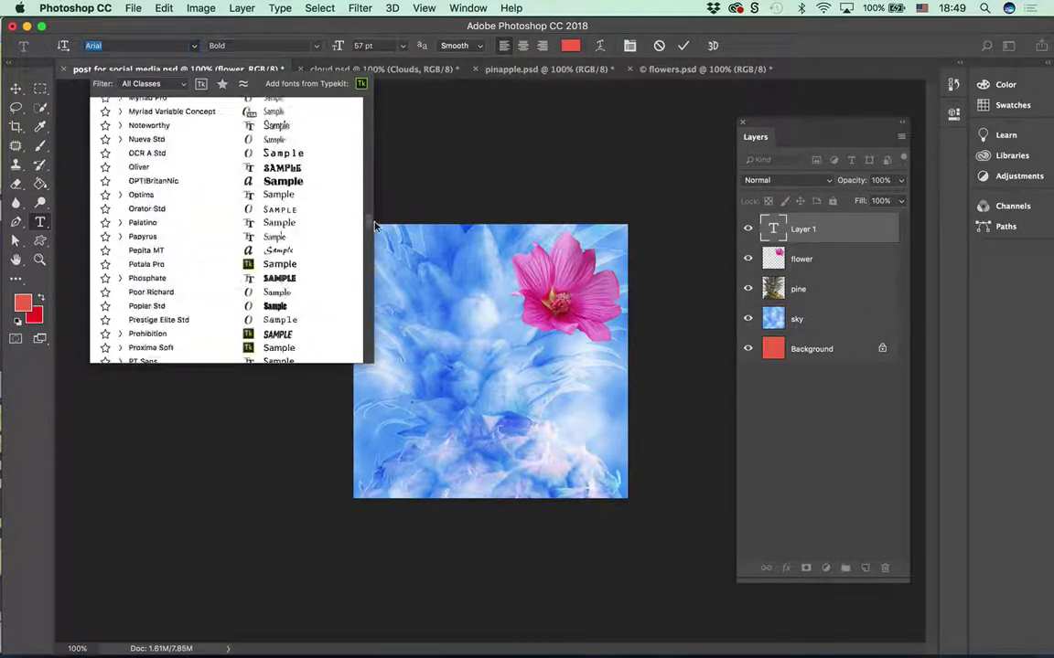
pyautogui.scroll(10, 366, 168)
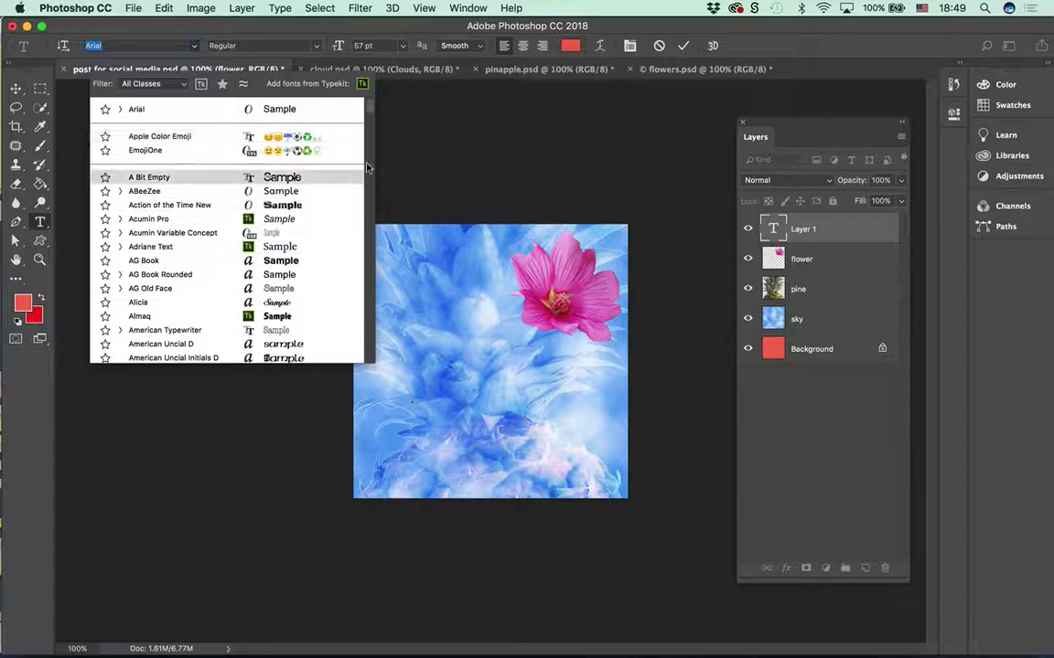
pyautogui.scroll(-10, 332, 112)
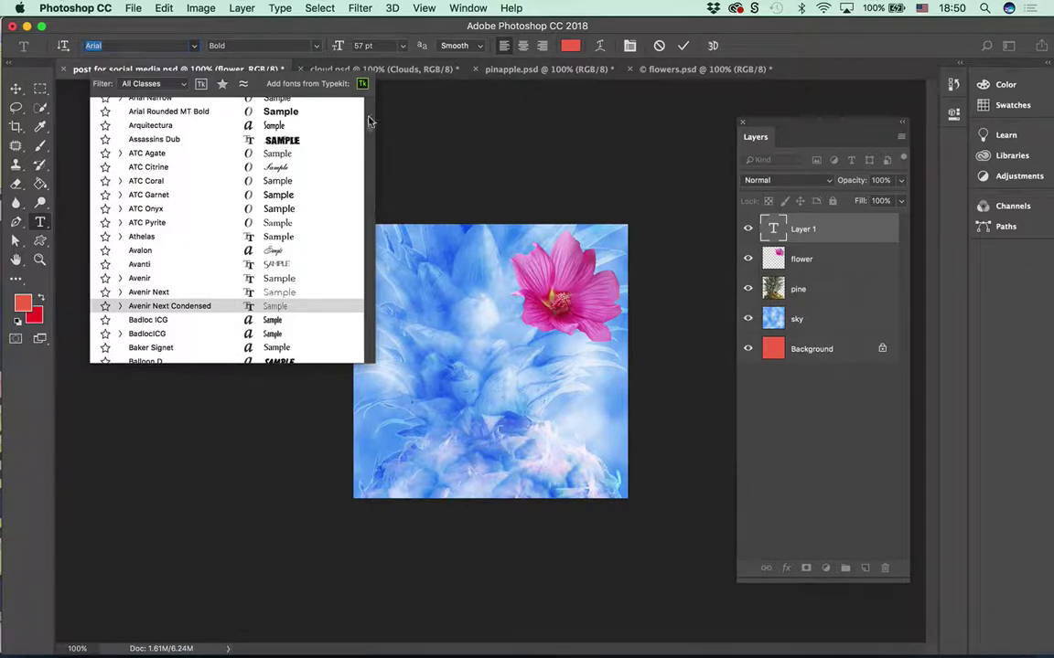
pyautogui.scroll(-2, 368, 127)
pyautogui.scroll(-12, 369, 127)
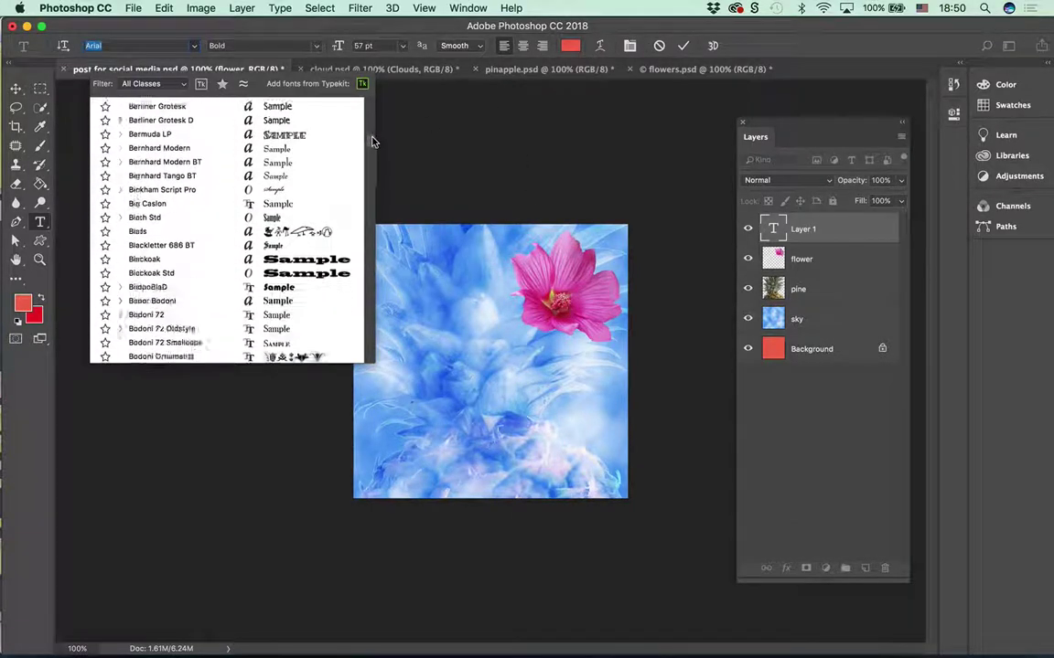
pyautogui.scroll(-3, 369, 143)
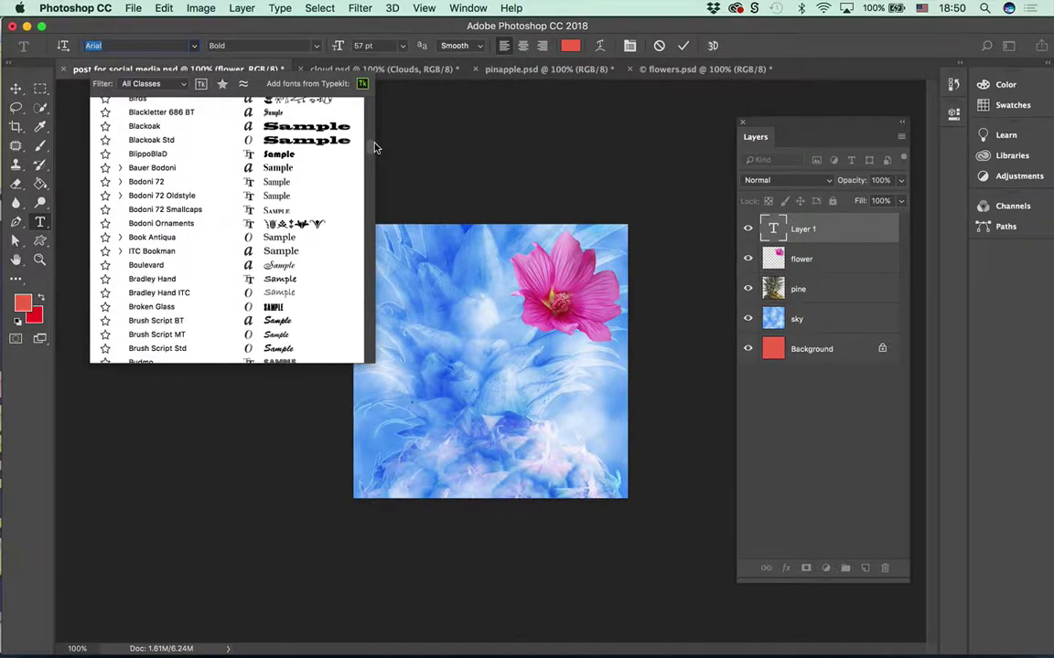
pyautogui.moveTo(370, 144); pyautogui.dragTo(364, 99)
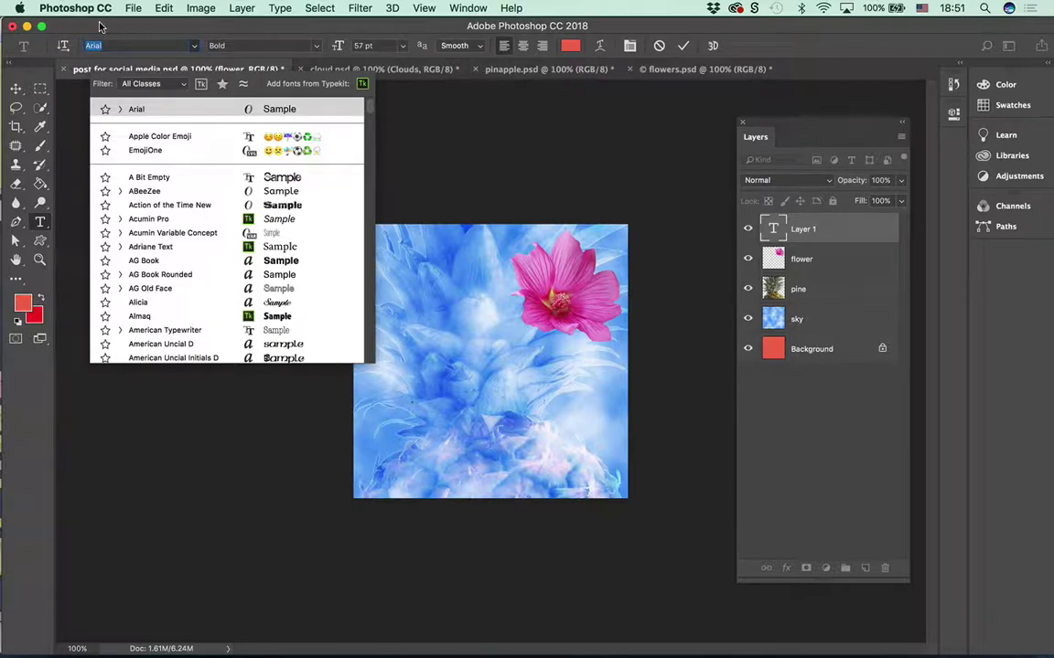
# - Try to set the new text's font to Impact
pyautogui.write('impac')
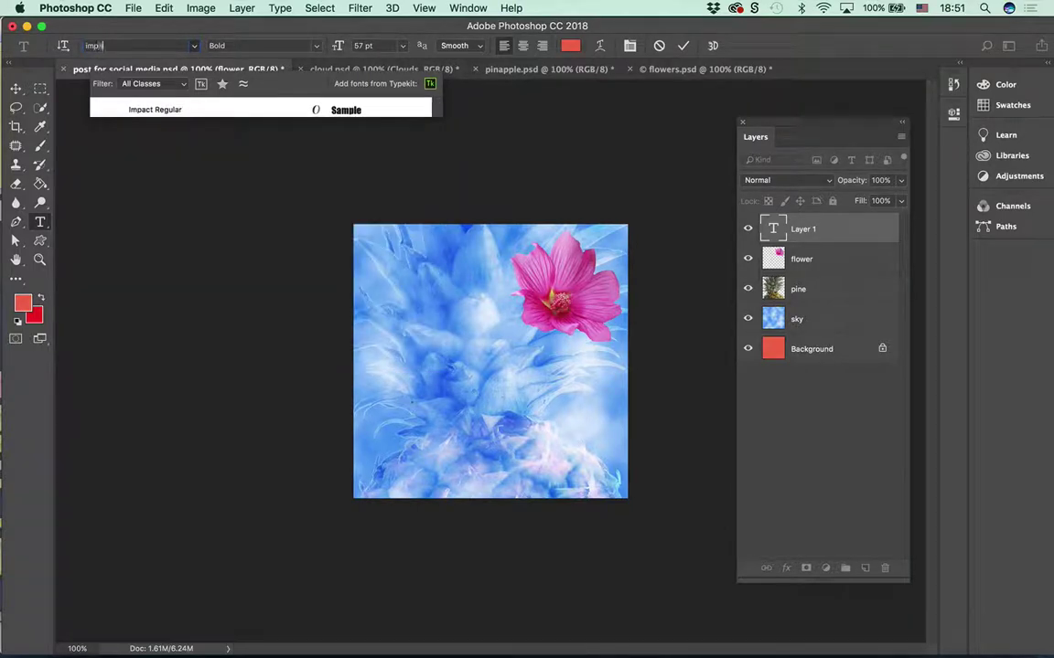
pyautogui.write('t')
pyautogui.press('Return')
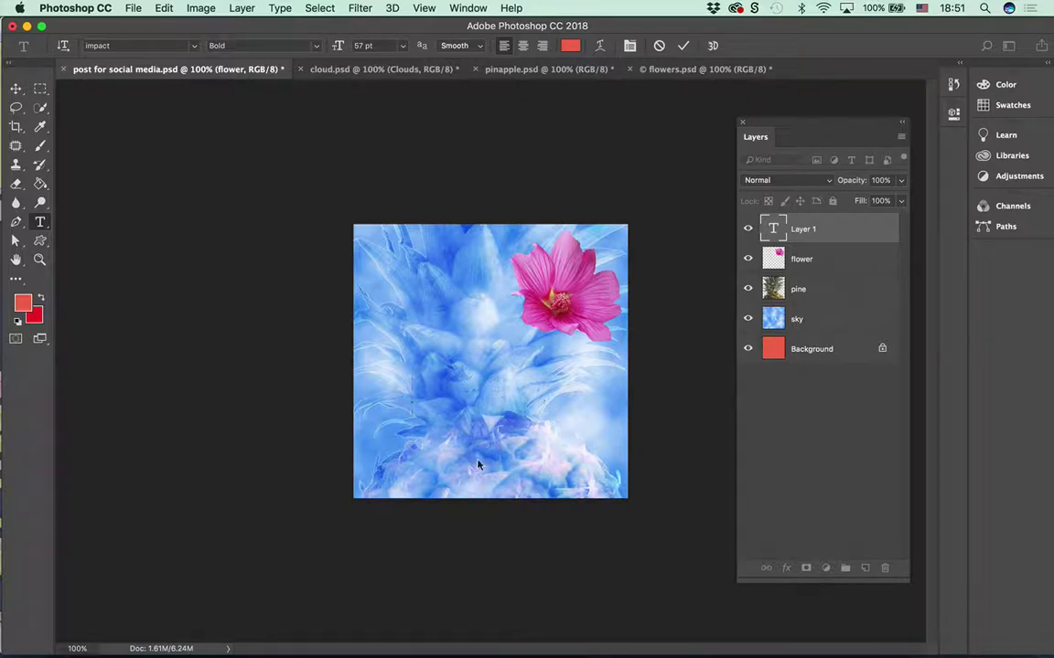
# - Set the font size to 72 pt and enter the text HAWAII over the pineapple
pyautogui.click(366, 45)
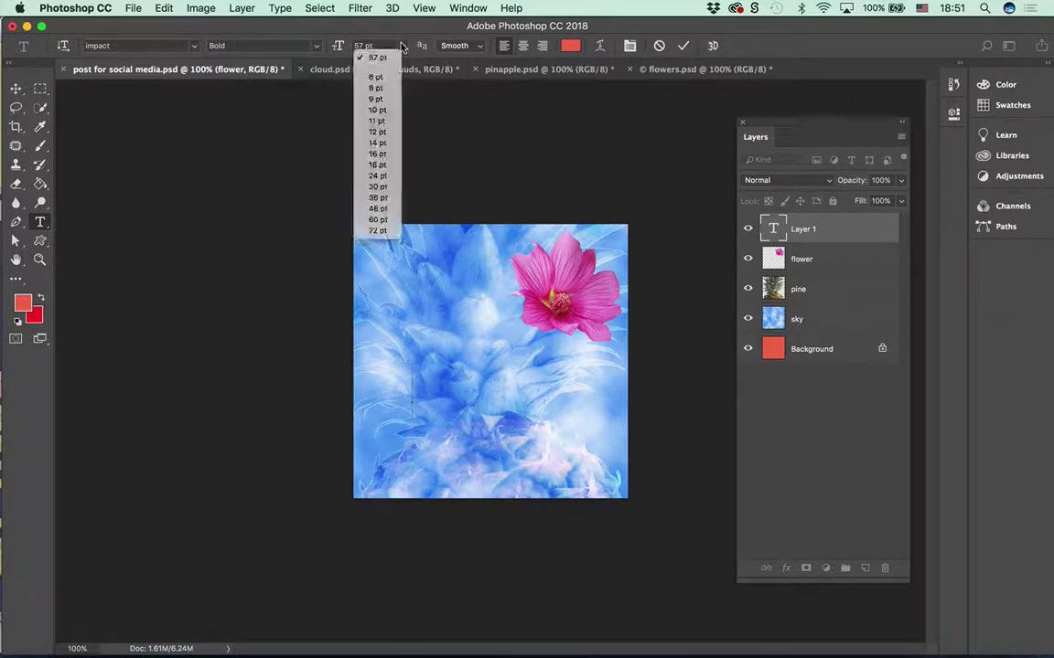
pyautogui.click(379, 232)
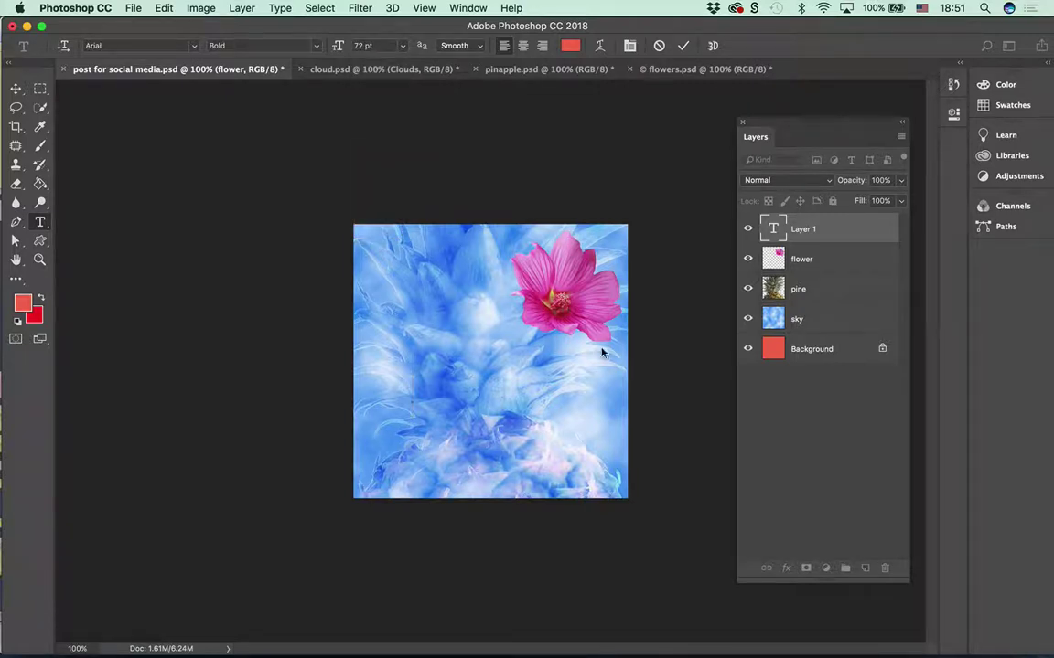
pyautogui.write('HAWAII')
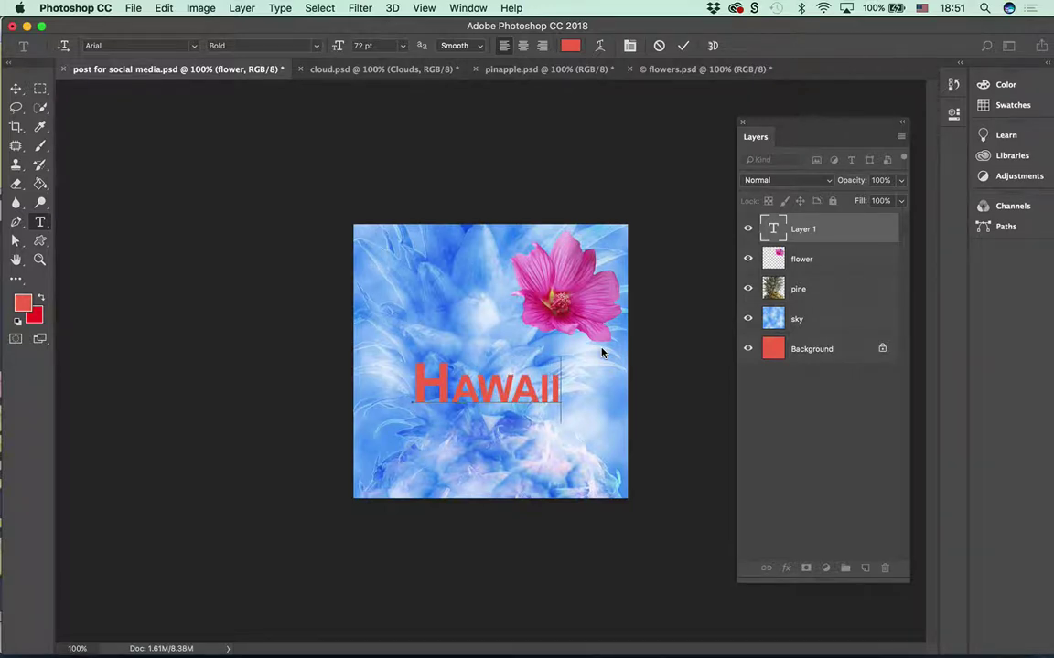
# - Set the font of the whole HAWAII text to Impact Regular and commit the text layer
pyautogui.press('super+a')
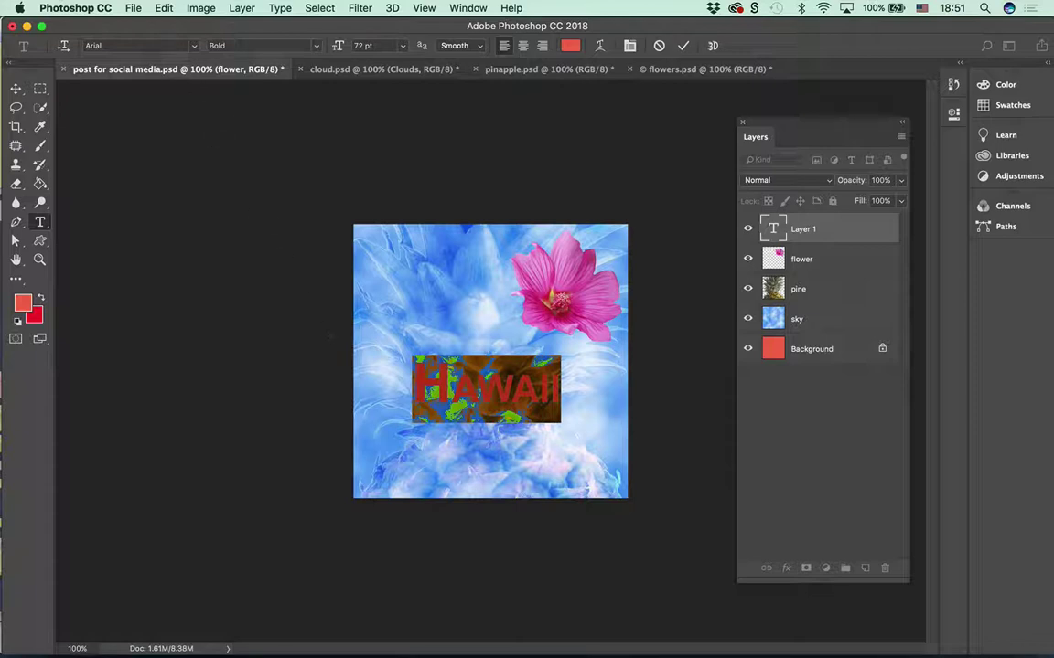
pyautogui.click(110, 46)
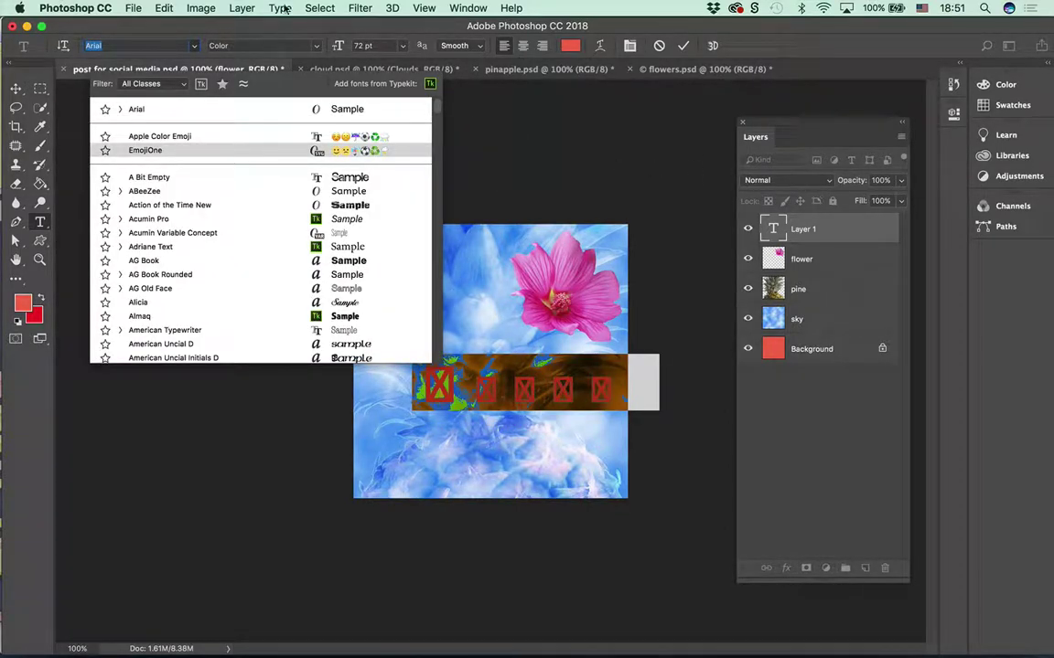
pyautogui.write('im')
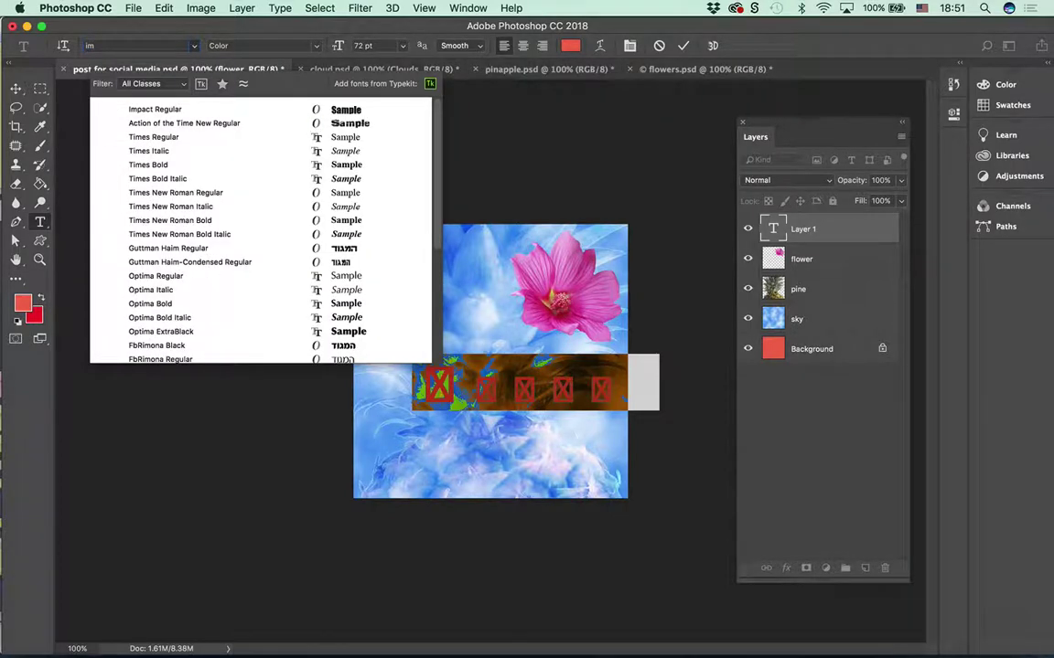
pyautogui.press('Return')
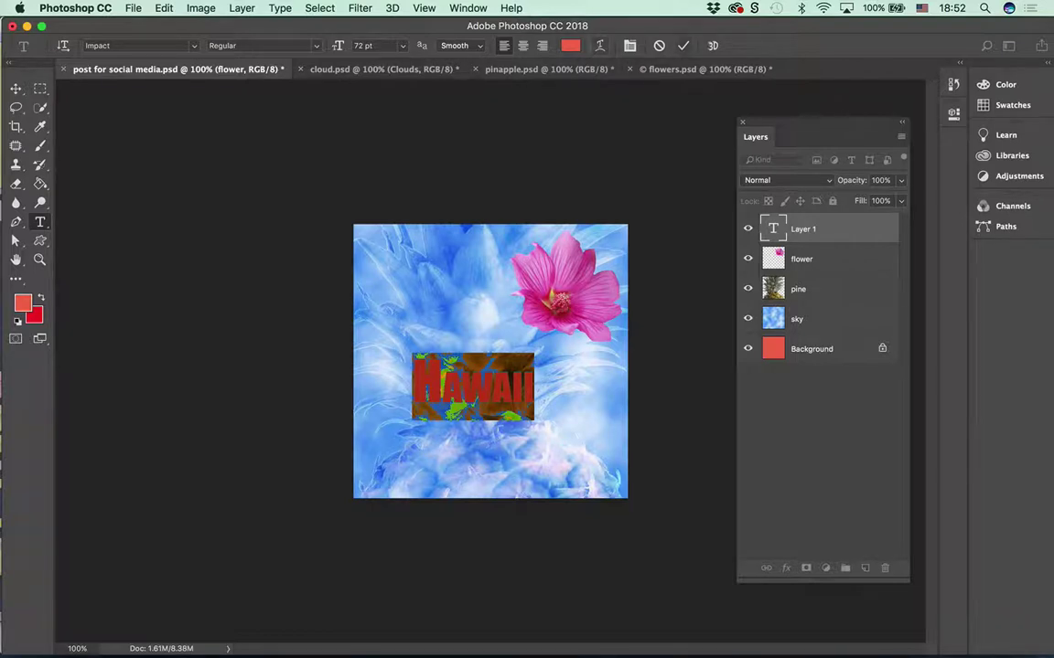
pyautogui.click(683, 45)
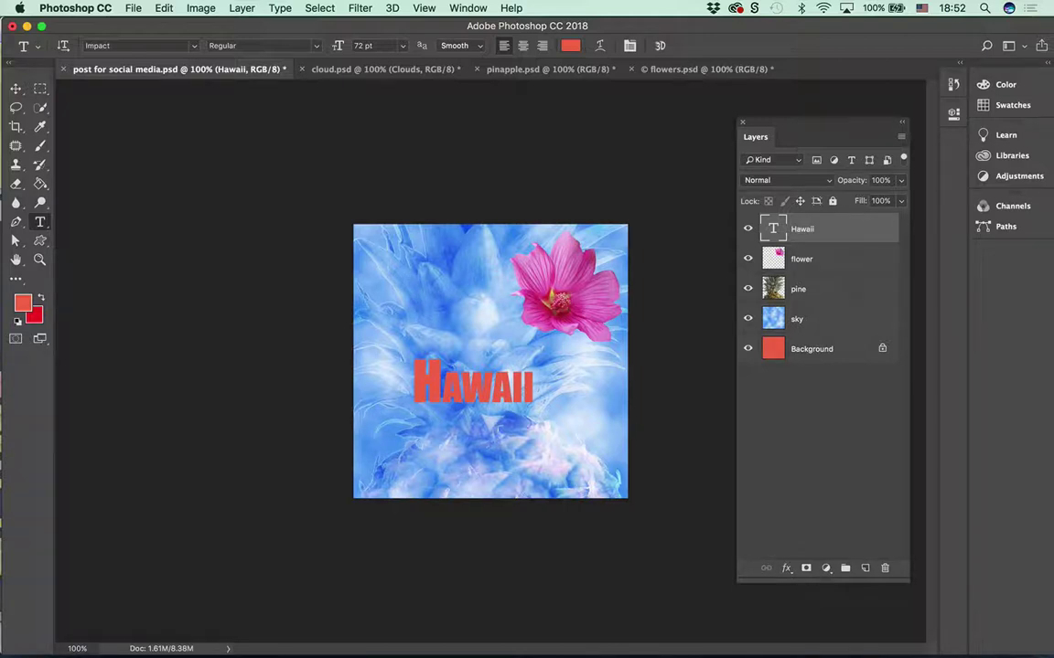
pyautogui.click(163, 8)
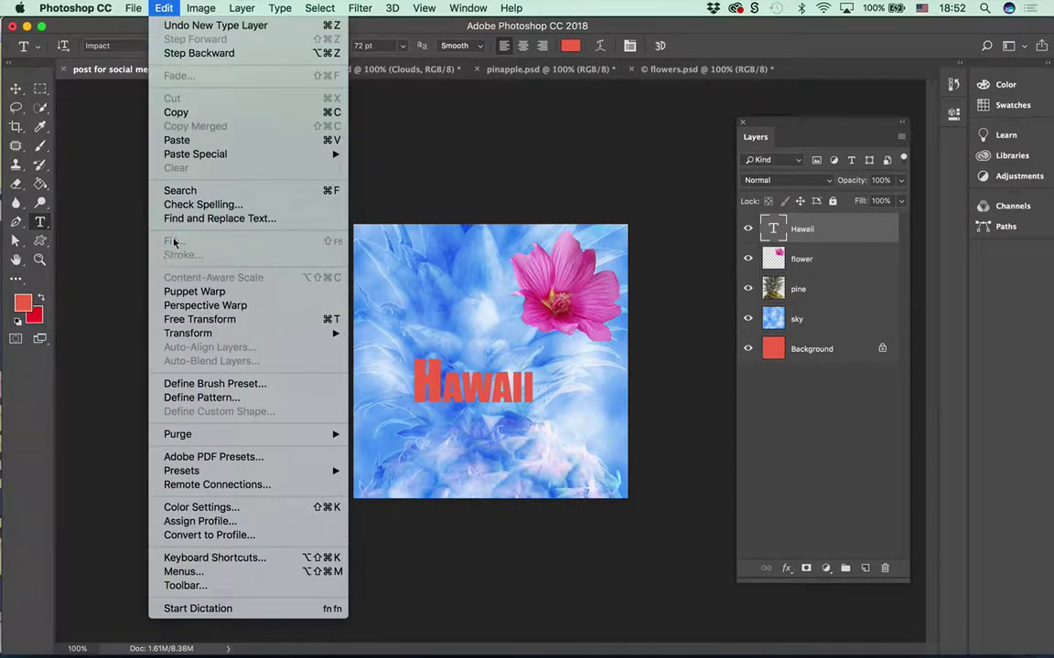
pyautogui.click(114, 266)
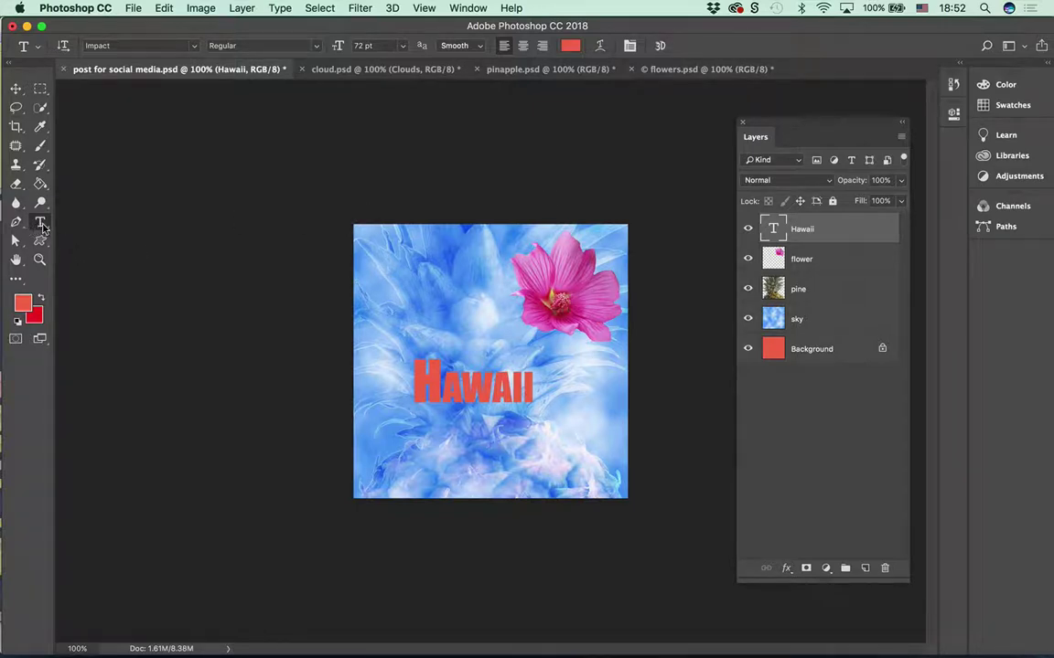
# - Open the Color Picker for the HAWAII text and move it clear of the lettering
pyautogui.click(571, 46)
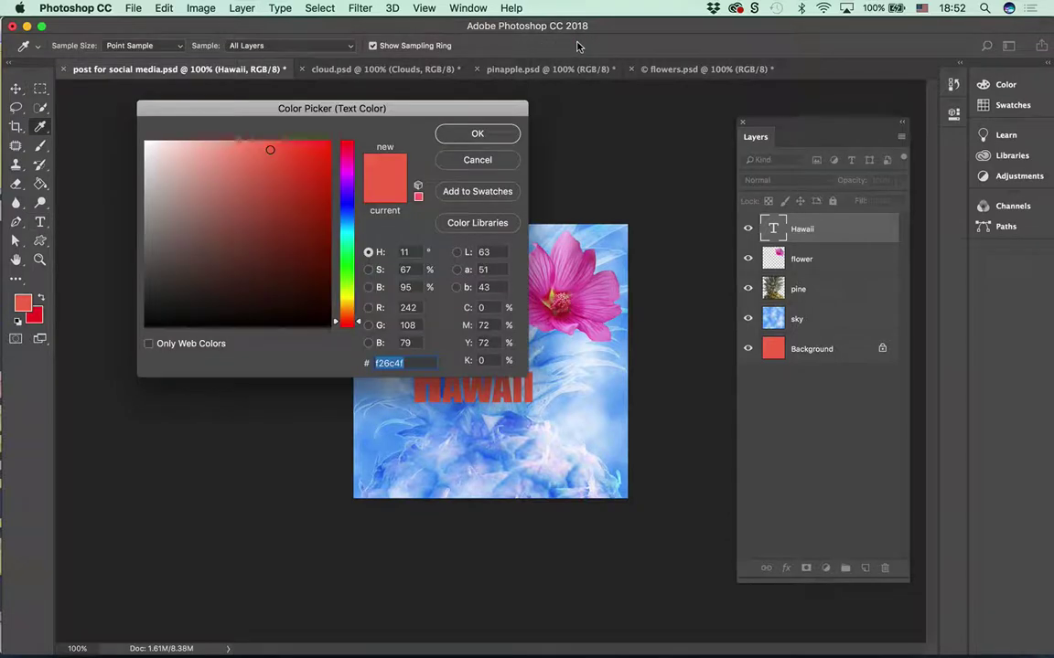
pyautogui.moveTo(421, 116); pyautogui.dragTo(352, 30)
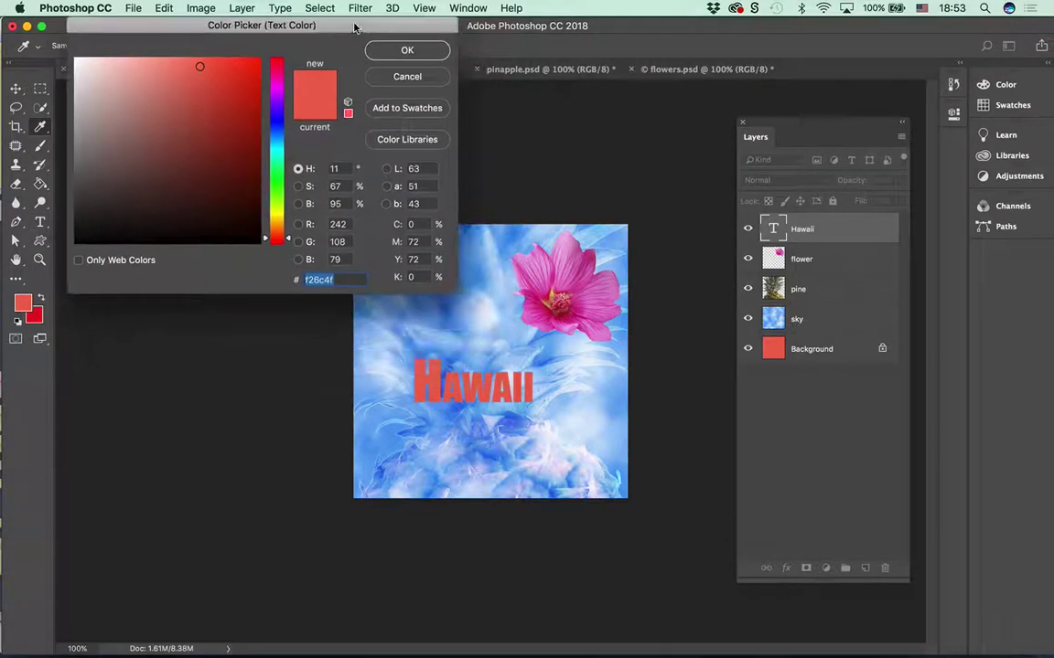
# - Try several red and violet shades, from bright to very dark, as the HAWAII text color
pyautogui.click(232, 84)
pyautogui.click(216, 141)
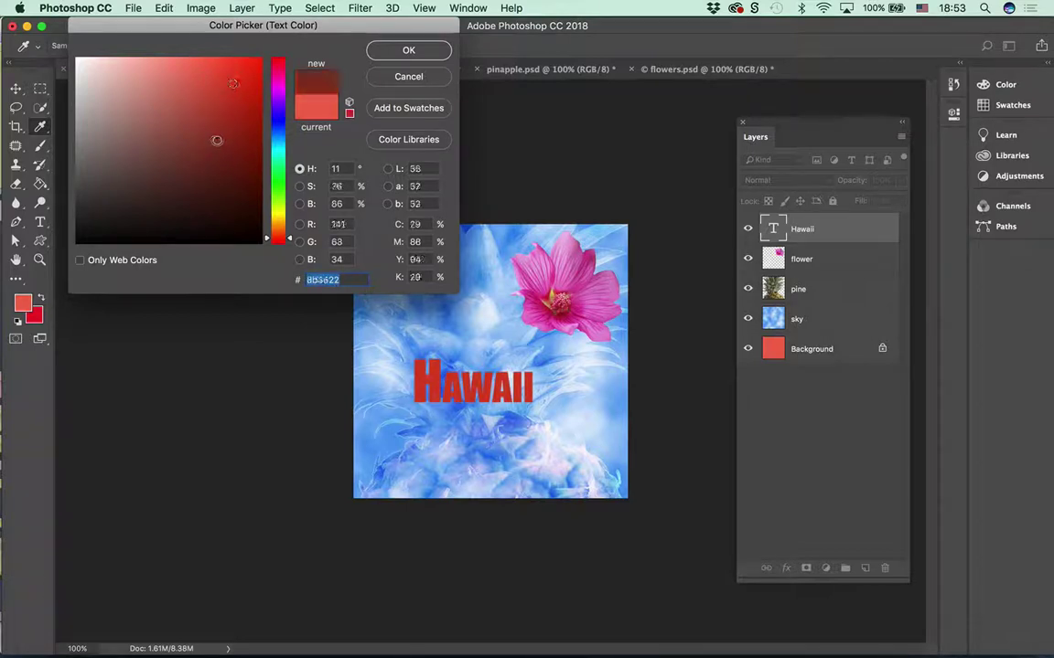
pyautogui.click(242, 196)
pyautogui.click(277, 112)
pyautogui.click(205, 67)
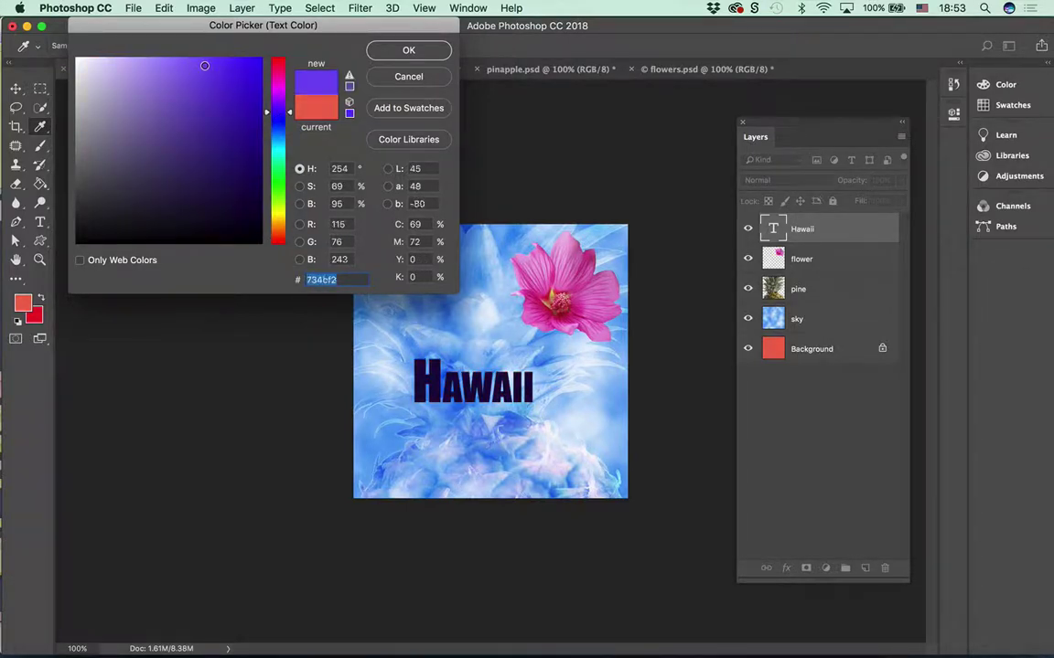
pyautogui.click(243, 64)
pyautogui.click(216, 122)
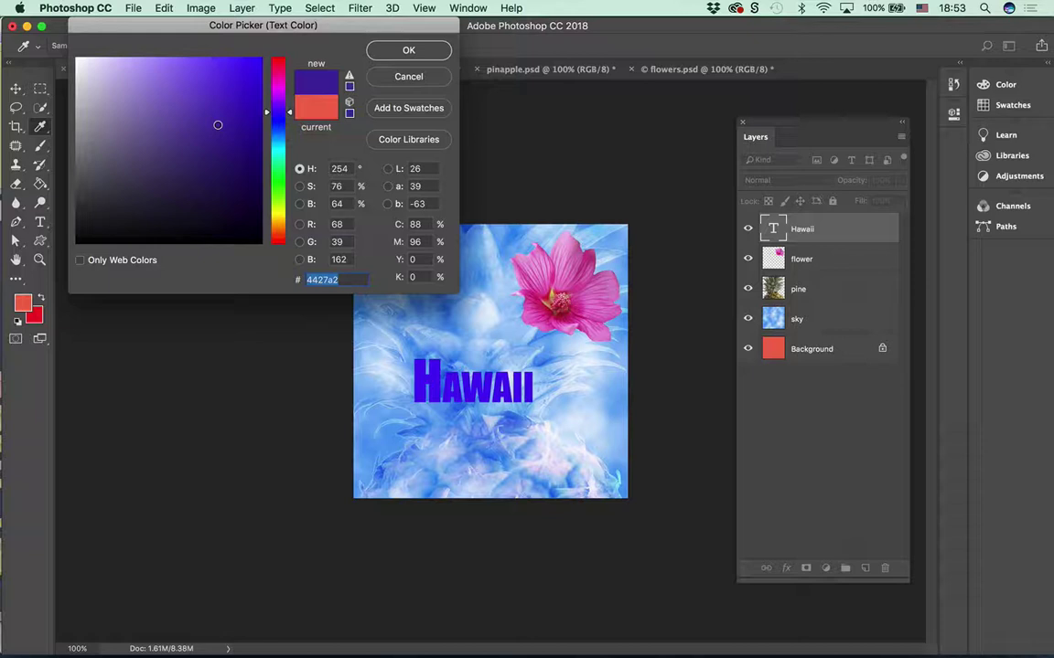
pyautogui.click(189, 162)
pyautogui.click(218, 202)
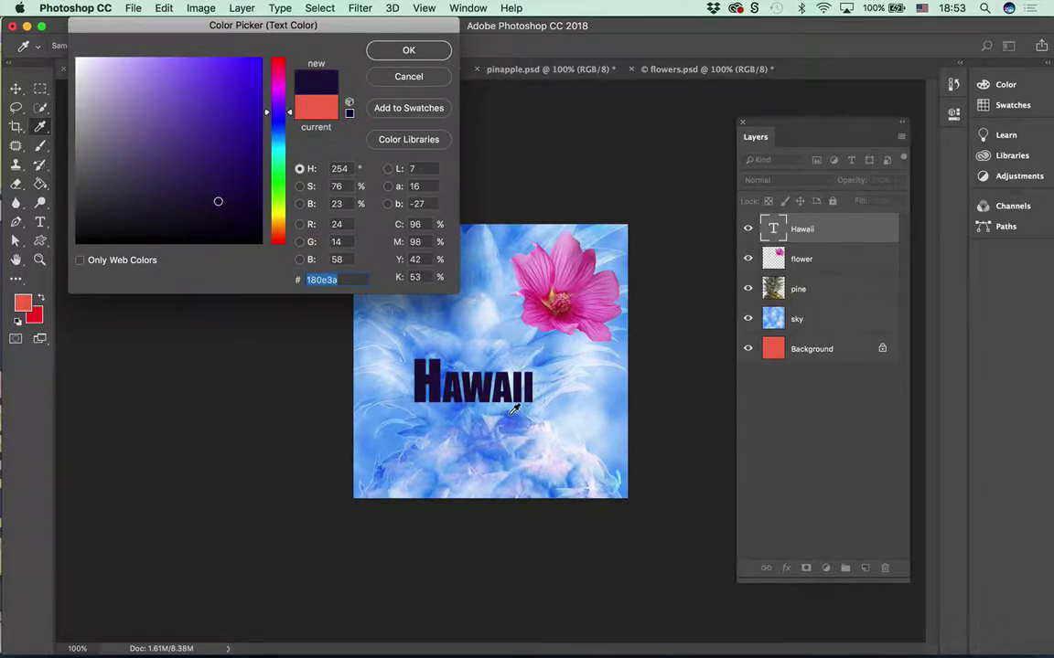
# - Try text colors sampled from the artwork: the blue background, the pink petals and the flower's yellow center
pyautogui.click(513, 414)
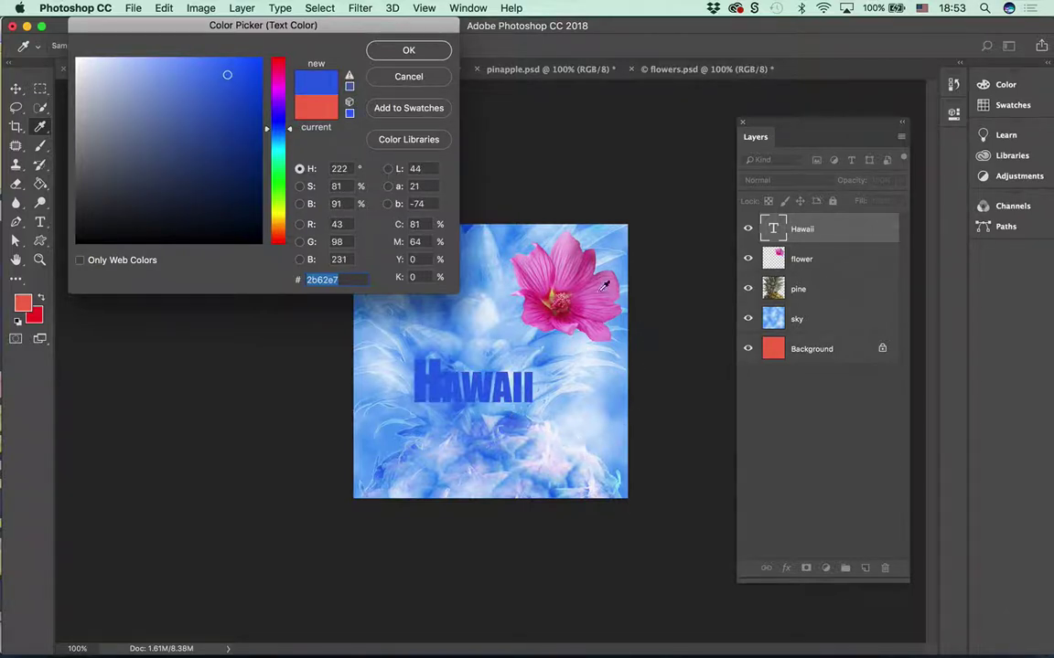
pyautogui.click(544, 257)
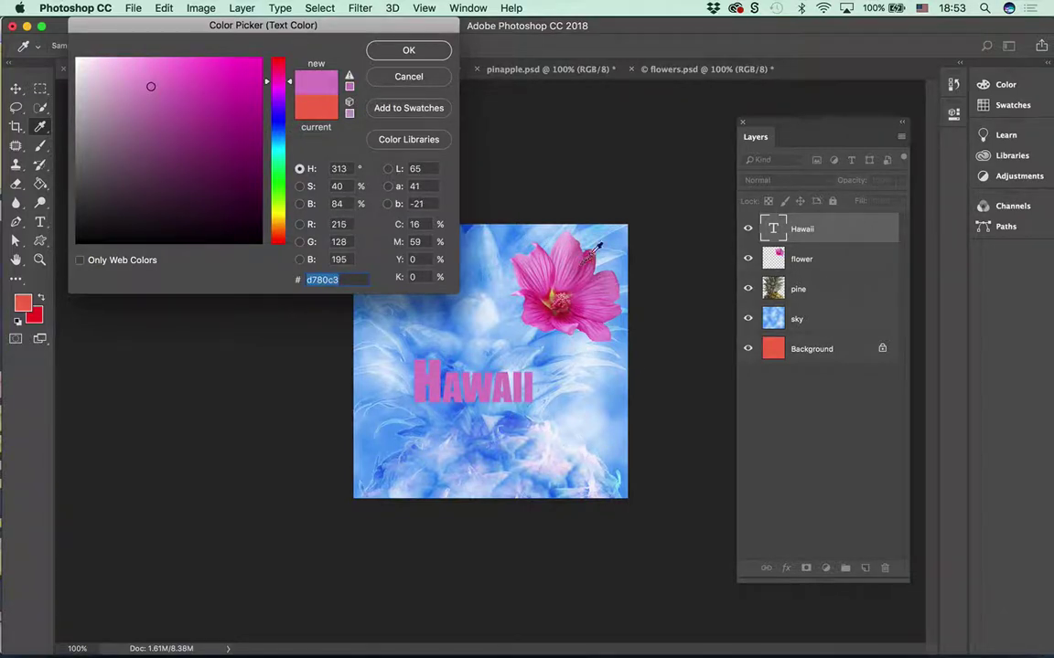
pyautogui.click(529, 236)
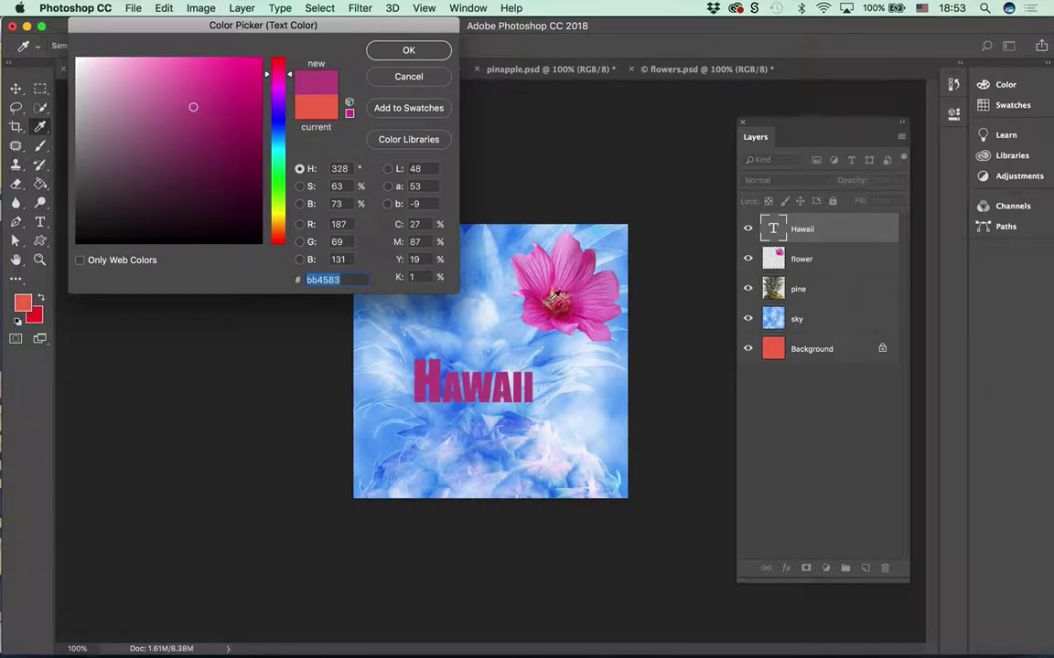
pyautogui.click(560, 294)
pyautogui.click(554, 295)
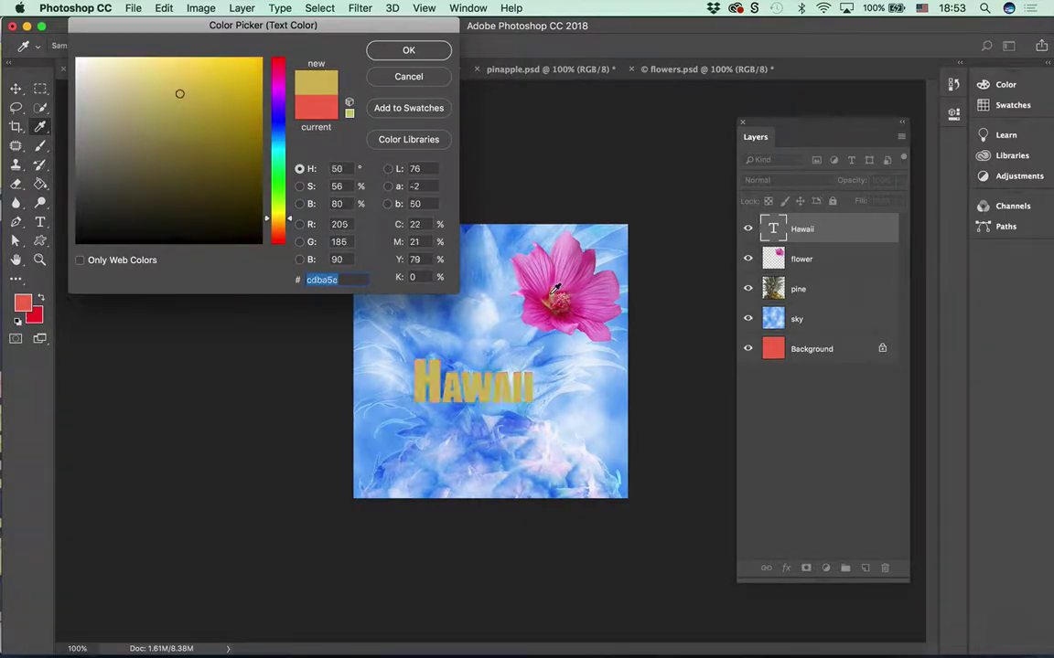
pyautogui.click(580, 311)
pyautogui.click(522, 282)
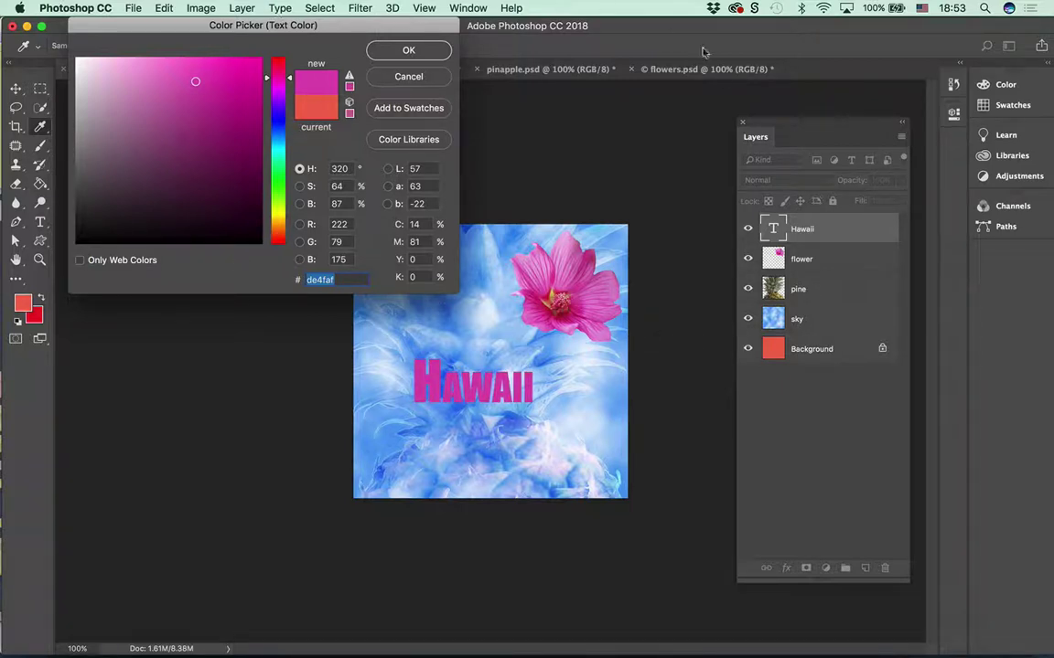
# - Set the HAWAII text color to blue #1116f1 and save that color as a swatch in the current library
pyautogui.click(271, 120)
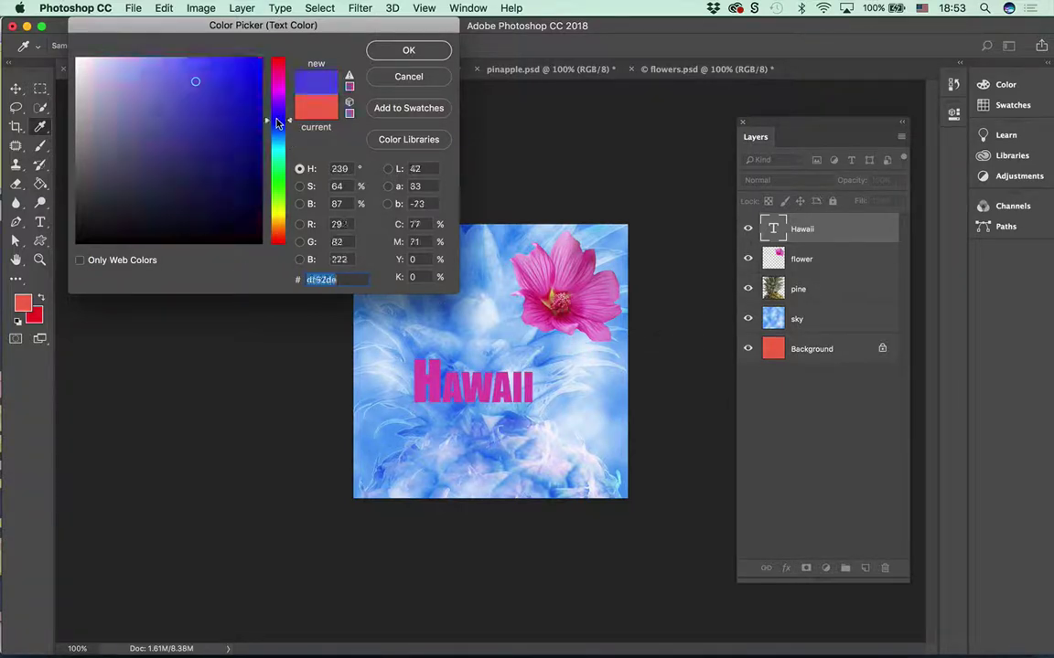
pyautogui.moveTo(220, 64); pyautogui.dragTo(248, 68)
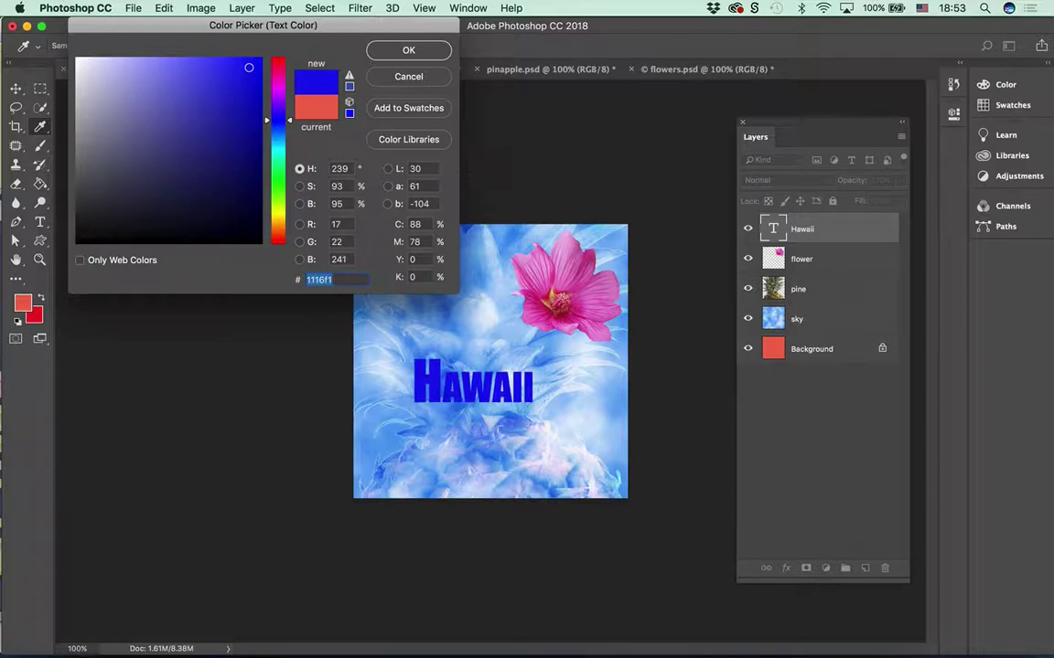
pyautogui.click(404, 109)
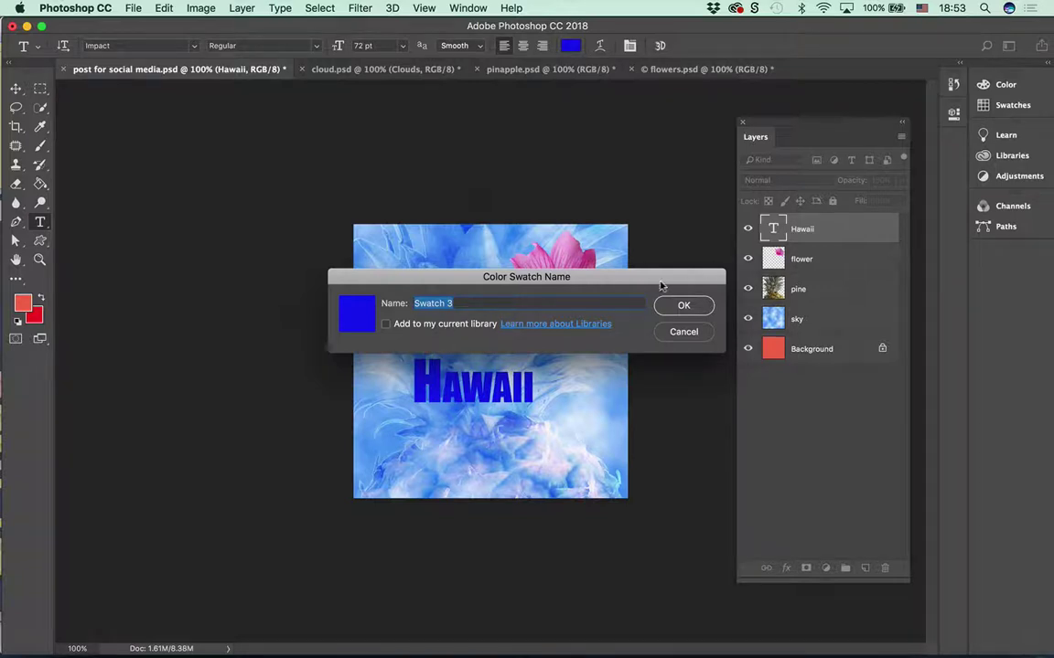
pyautogui.click(385, 323)
pyautogui.click(684, 304)
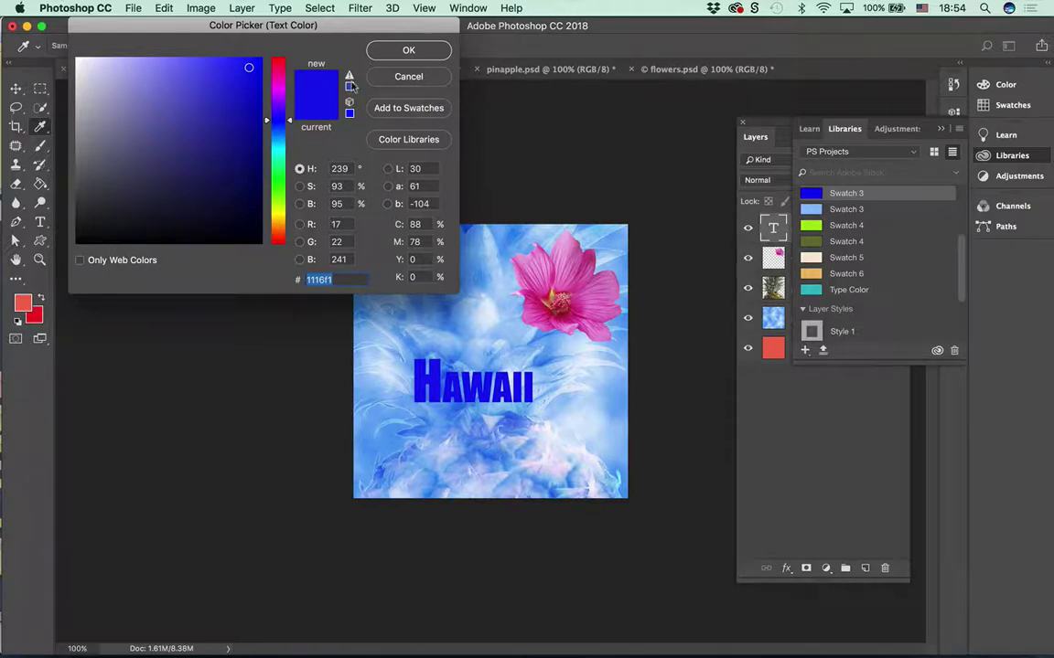
pyautogui.click(380, 49)
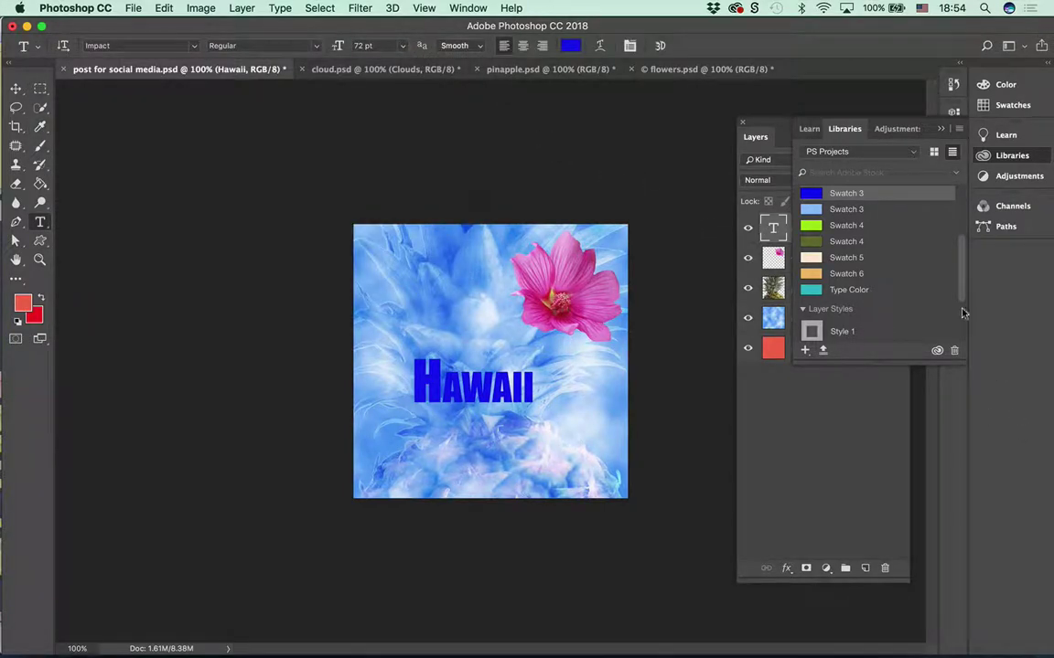
pyautogui.click(832, 129)
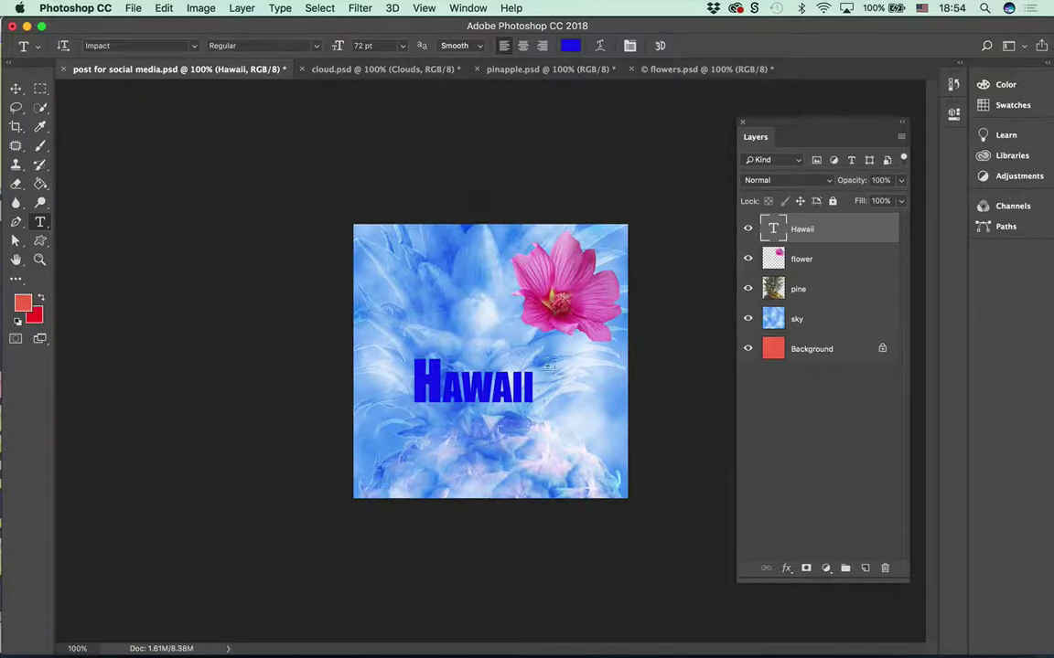
# - Select the HAWAII text, bring up its character settings beside the canvas and apply All Caps
pyautogui.moveTo(531, 384); pyautogui.dragTo(407, 379)
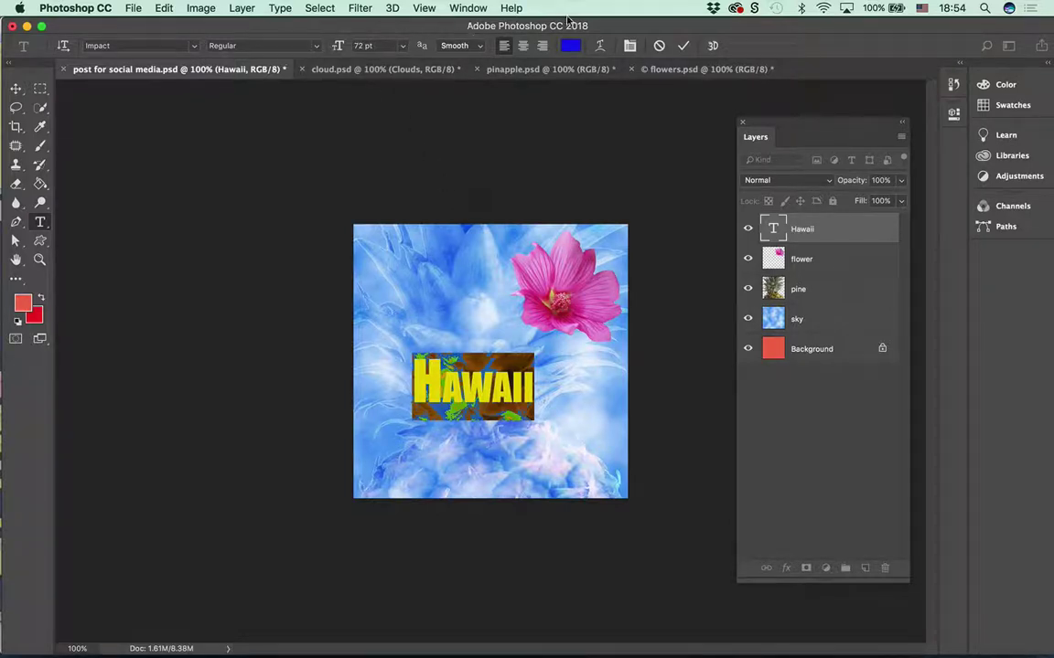
pyautogui.click(630, 46)
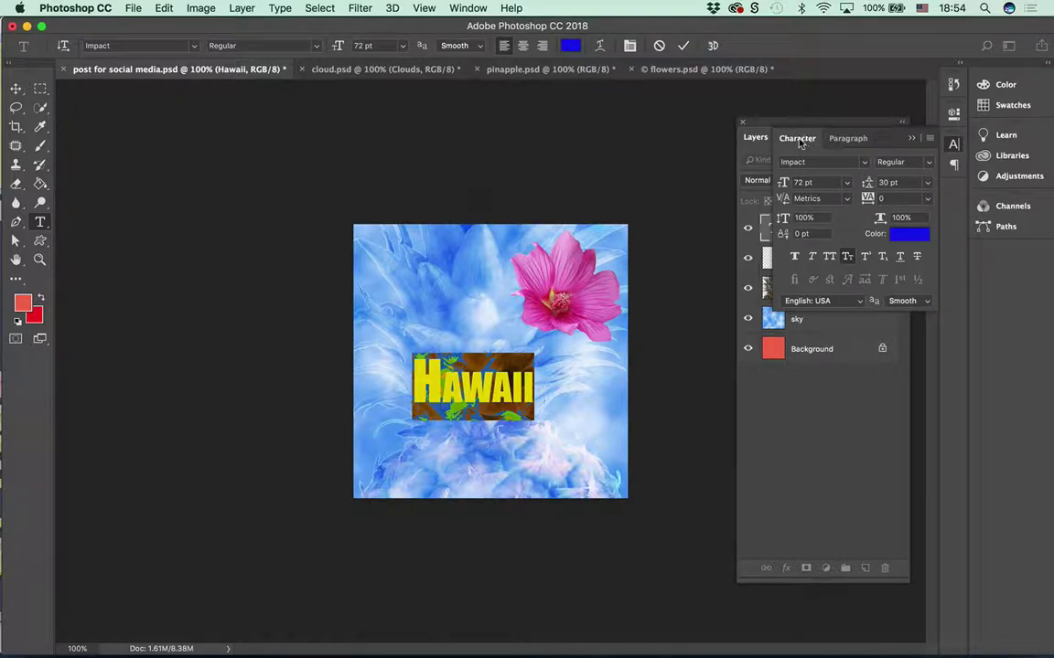
pyautogui.moveTo(794, 140); pyautogui.dragTo(128, 128)
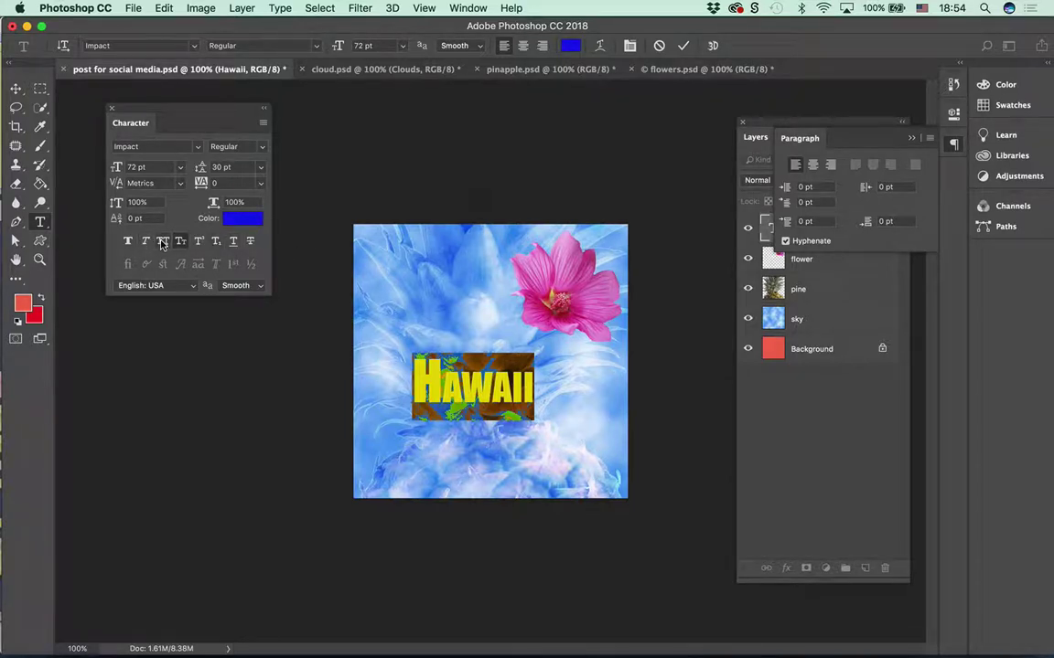
pyautogui.click(162, 243)
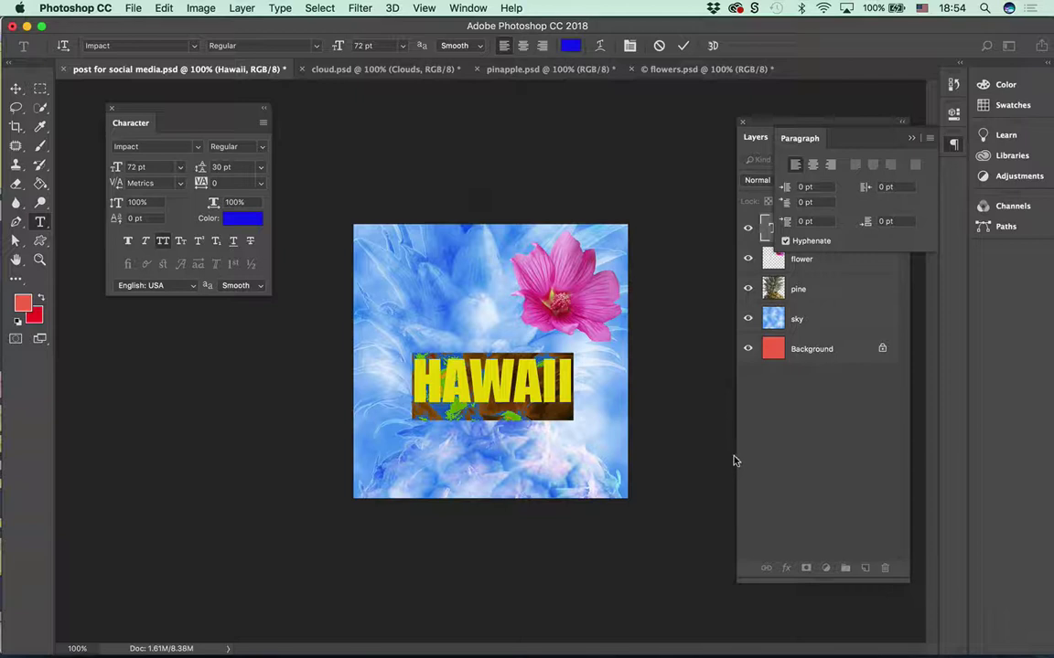
# - Apply Faux Bold to the HAWAII text, try Faux Italic, and replace All Caps with Small Caps
pyautogui.click(128, 242)
pyautogui.click(144, 244)
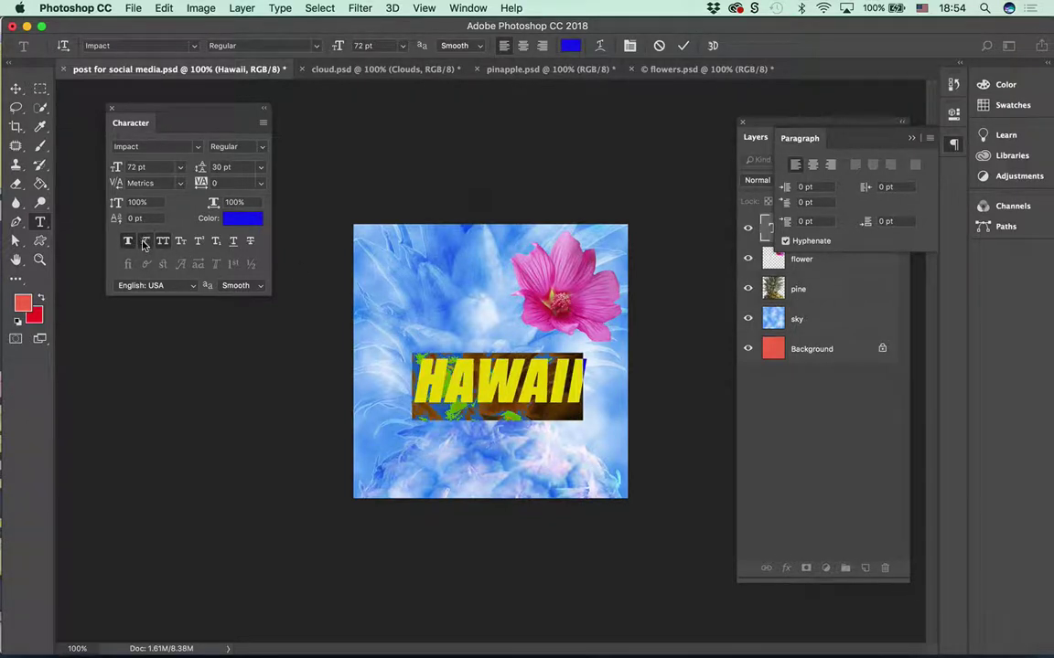
pyautogui.click(144, 241)
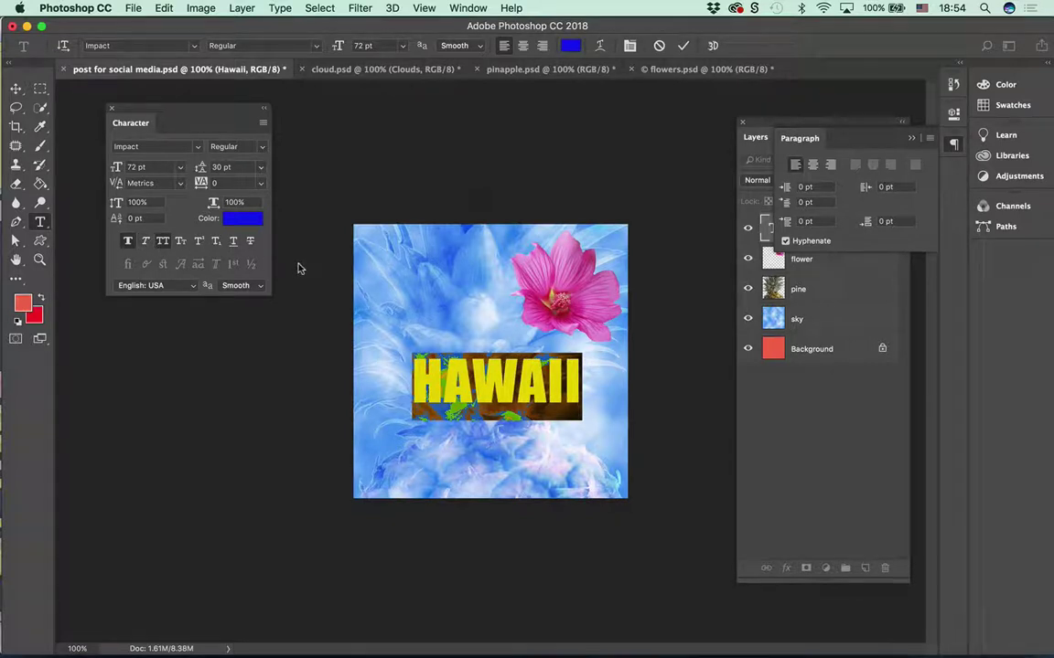
pyautogui.click(162, 243)
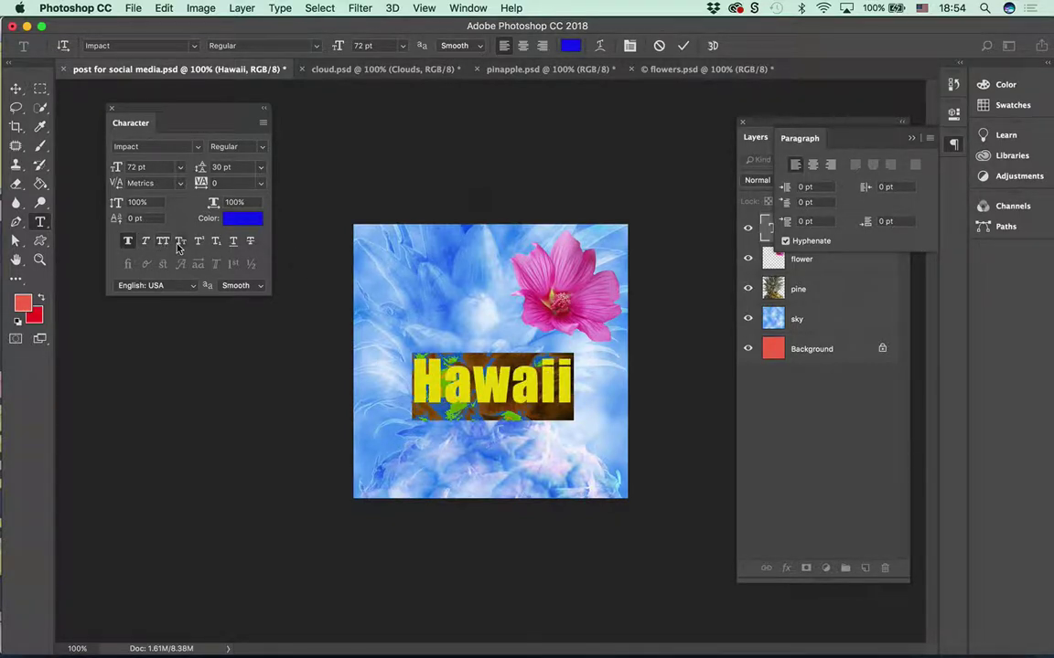
pyautogui.click(179, 243)
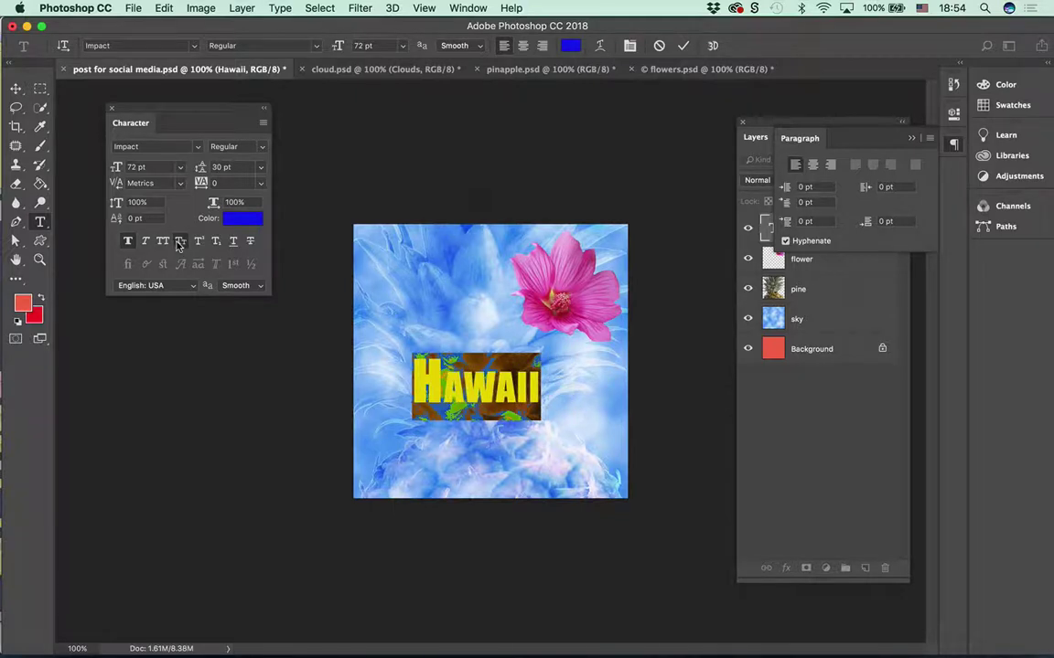
# - Try Superscript, Subscript and Underline in turn on the HAWAII text
pyautogui.click(198, 242)
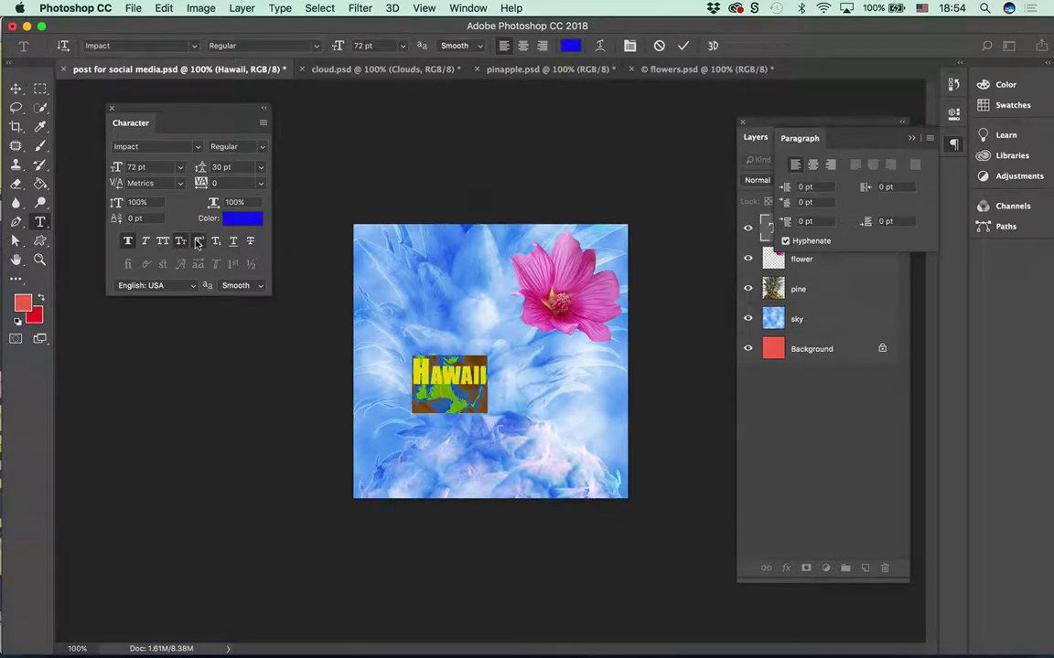
pyautogui.click(197, 243)
pyautogui.click(216, 242)
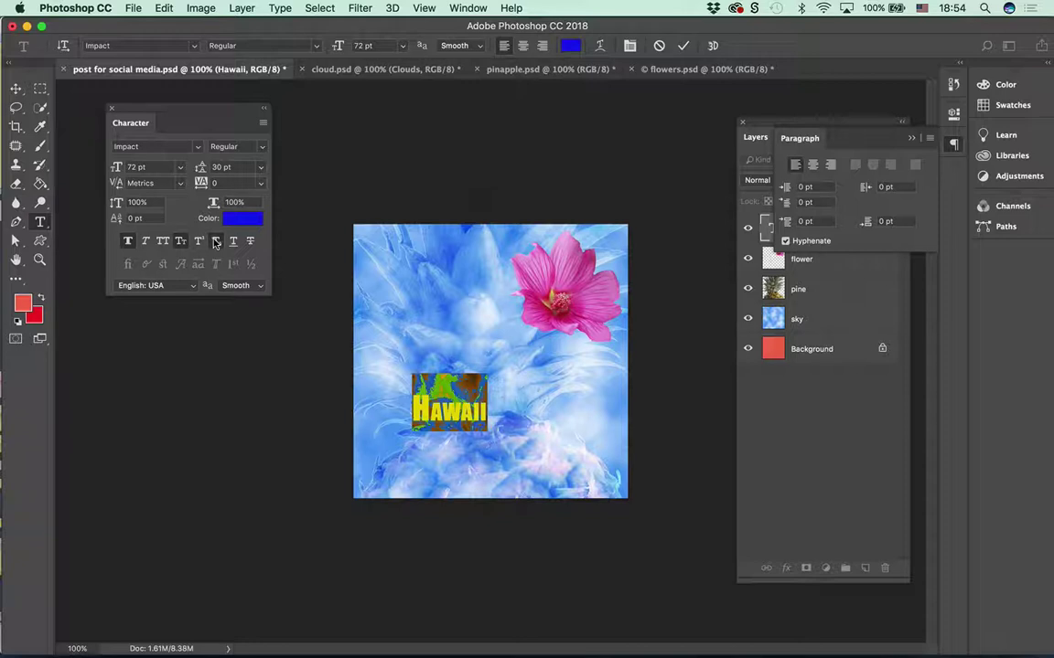
pyautogui.click(216, 242)
pyautogui.click(234, 242)
pyautogui.click(233, 243)
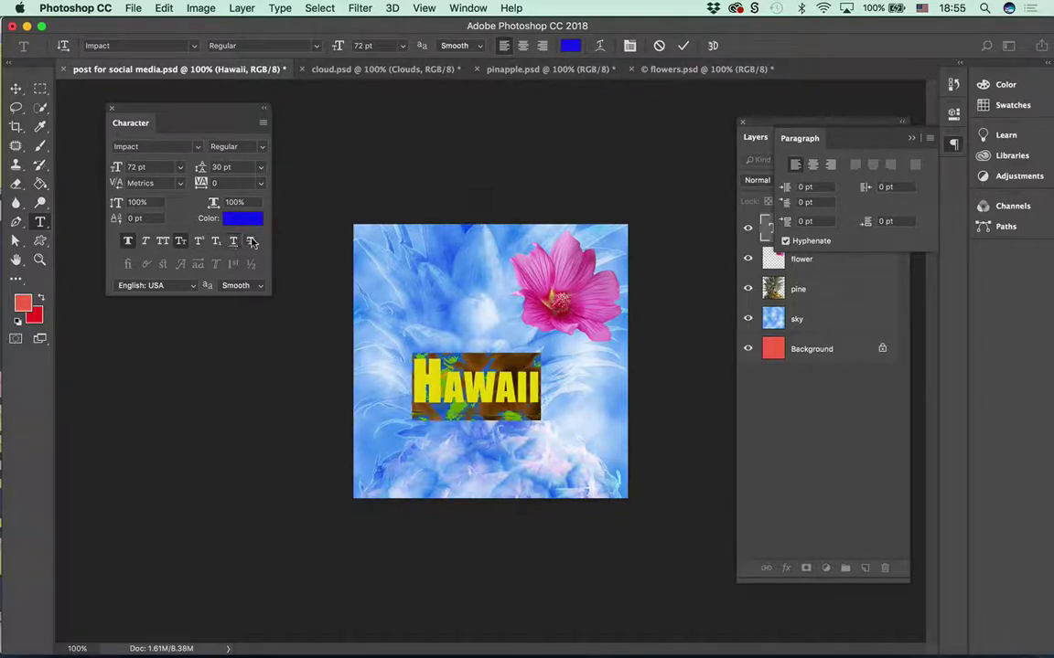
# - Format the HAWAII text as All Caps at 100 pt and move it down, centered across the lower half of the image
pyautogui.click(163, 241)
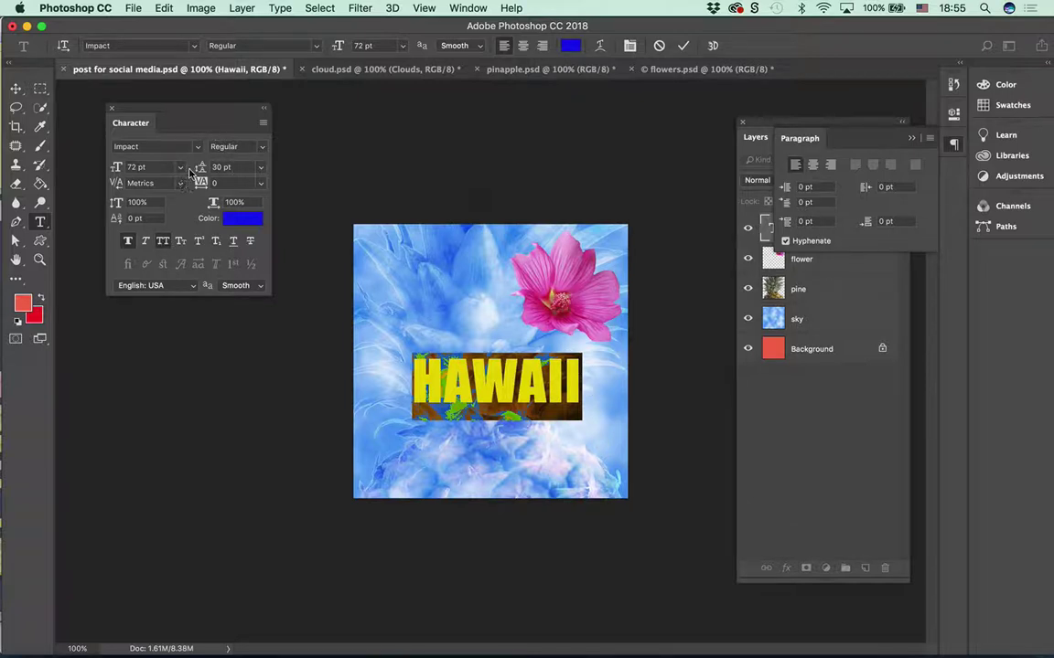
pyautogui.click(167, 167)
pyautogui.write('100')
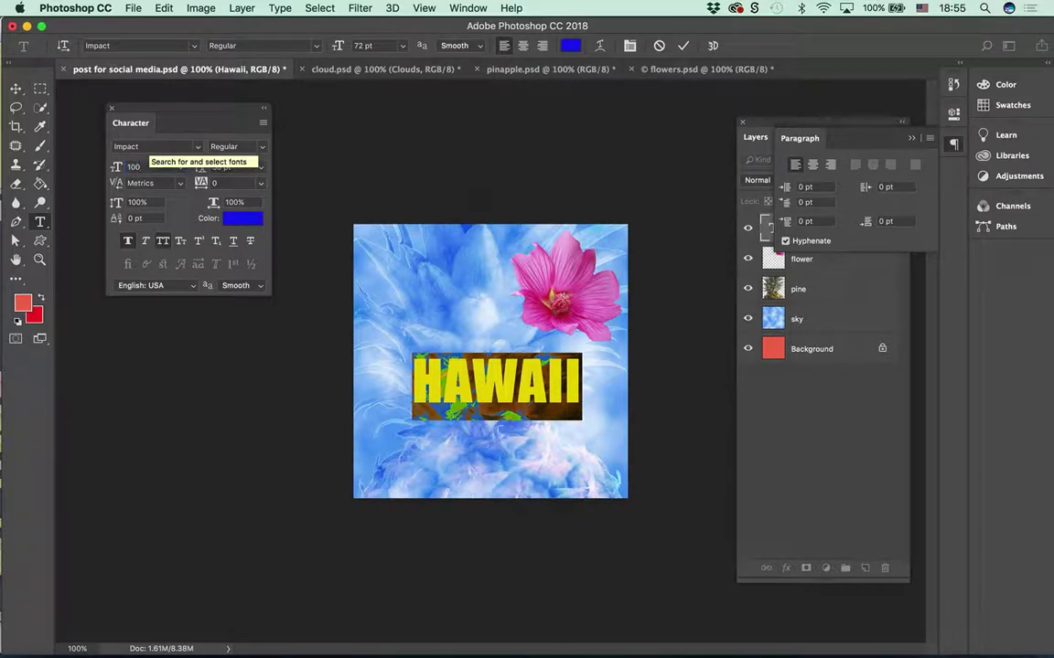
pyautogui.click(683, 45)
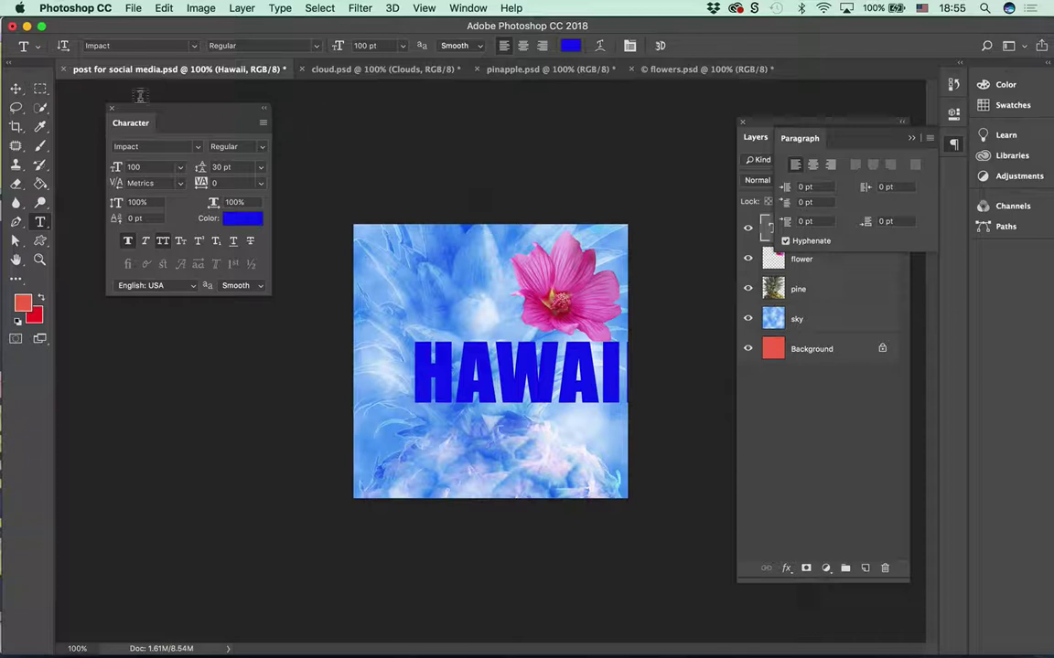
pyautogui.click(15, 89)
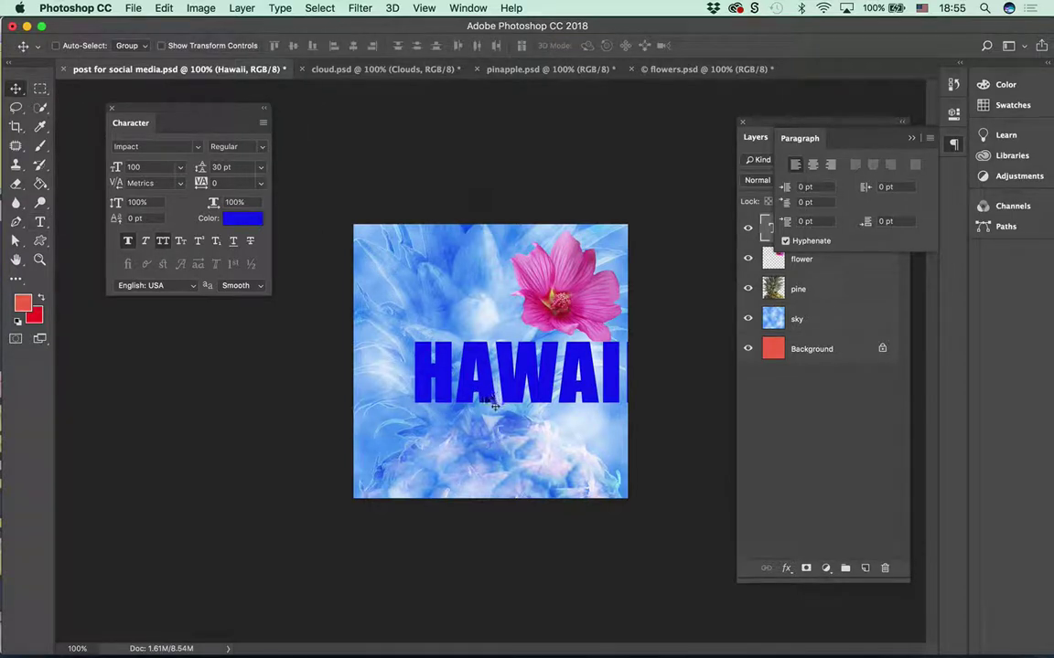
pyautogui.moveTo(494, 405); pyautogui.dragTo(452, 446)
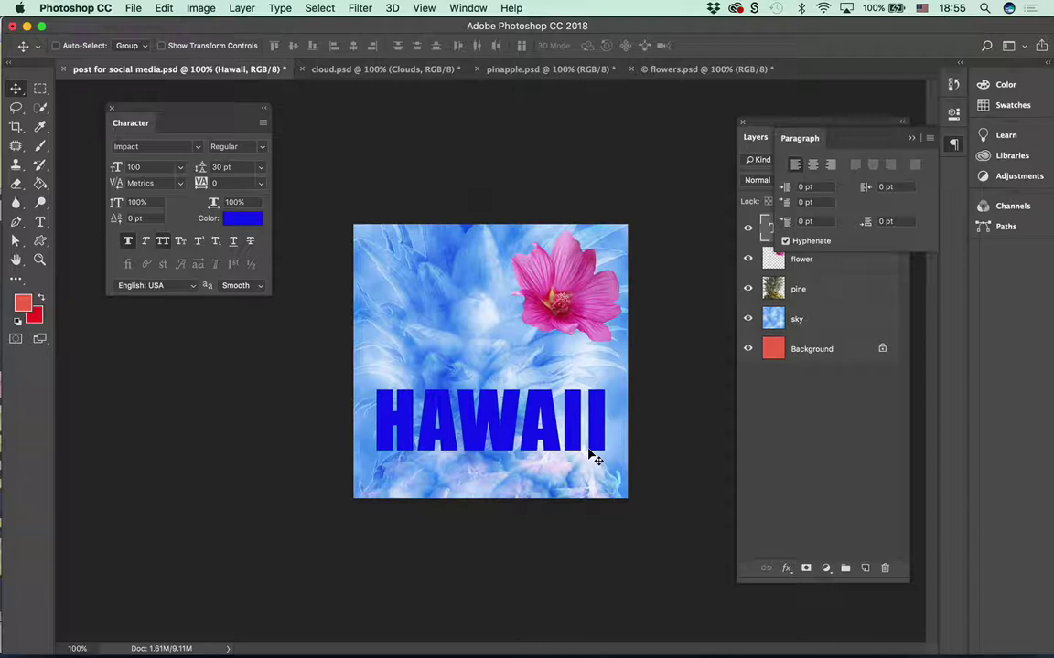
# - Try a tracking of 75 on the HAWAII text, and set its tracking to -50
pyautogui.click(40, 222)
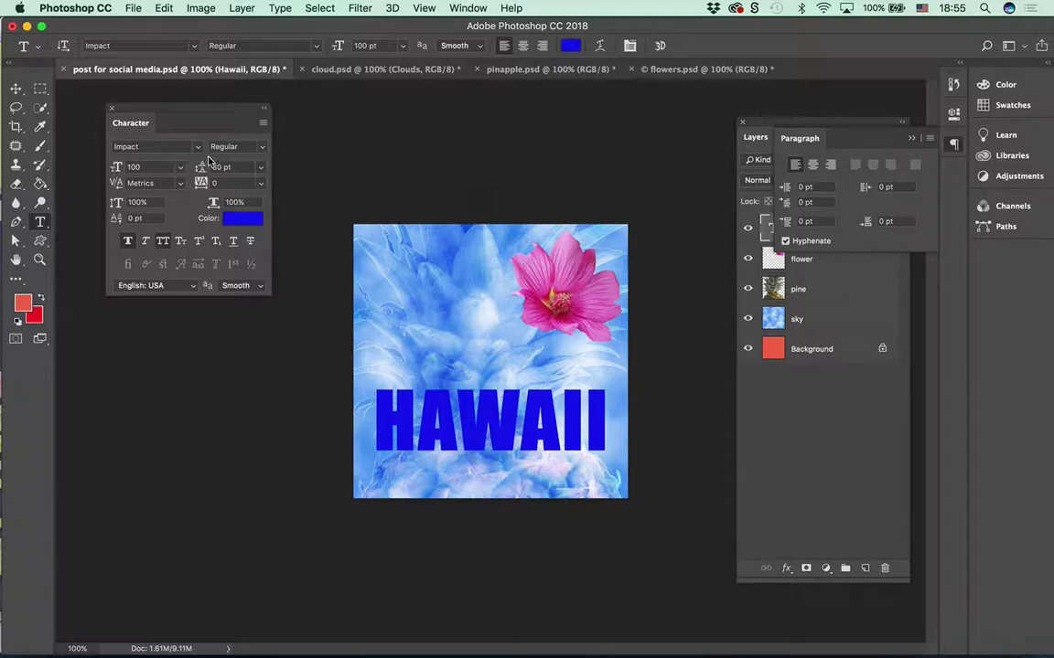
pyautogui.click(259, 183)
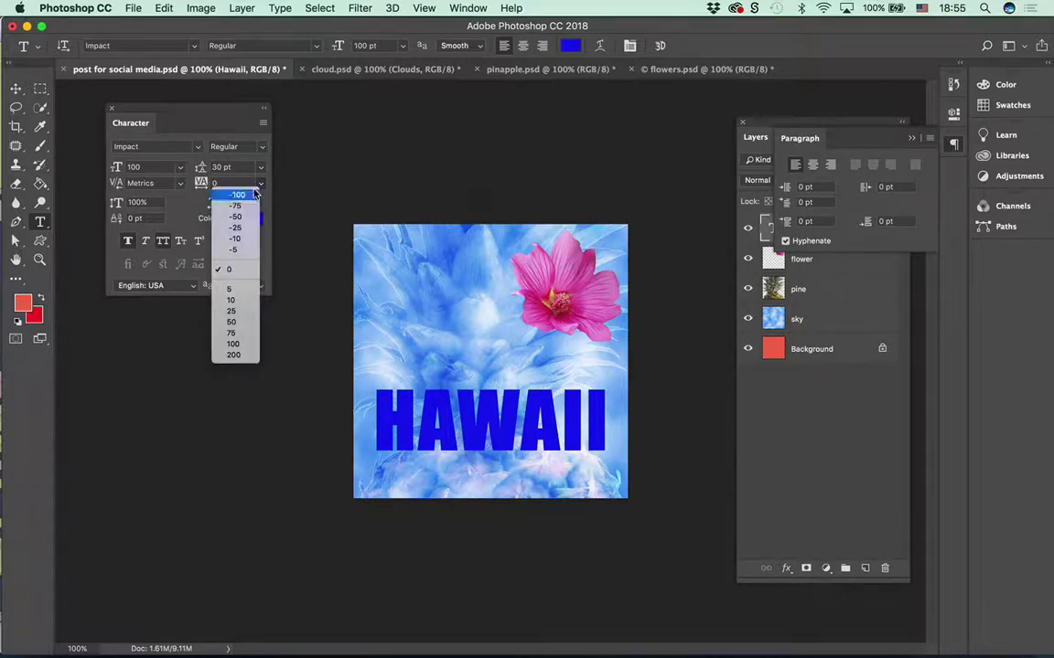
pyautogui.click(232, 334)
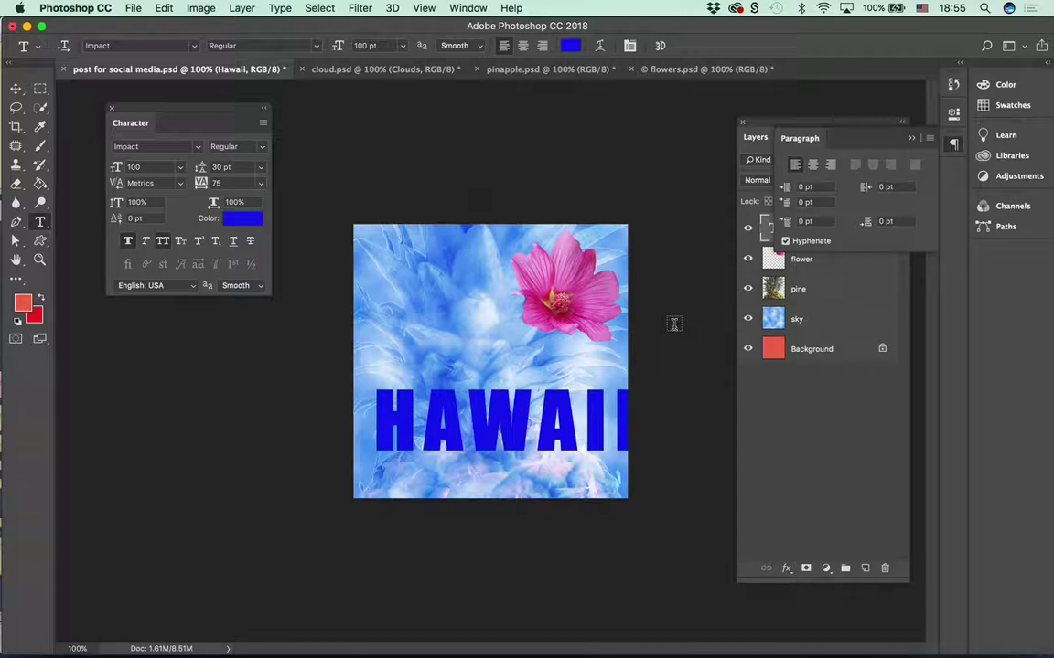
pyautogui.click(240, 182)
pyautogui.click(235, 219)
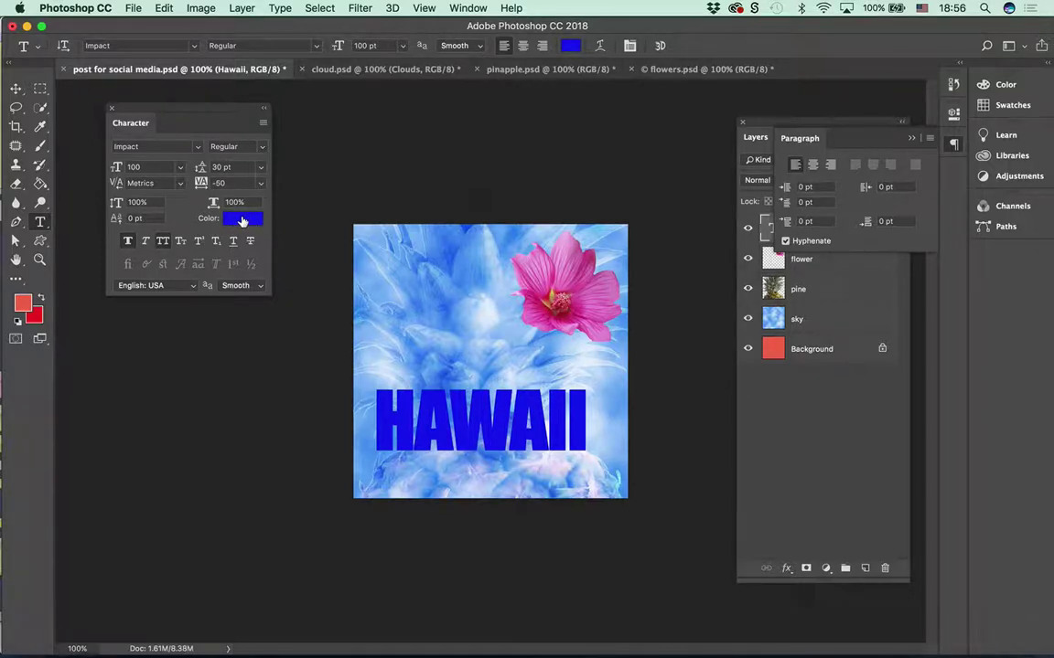
pyautogui.moveTo(214, 202); pyautogui.dragTo(230, 193)
# - Set the kerning between the last A and the first I of HAWAII to 10 and commit the text edit
pyautogui.click(547, 426)
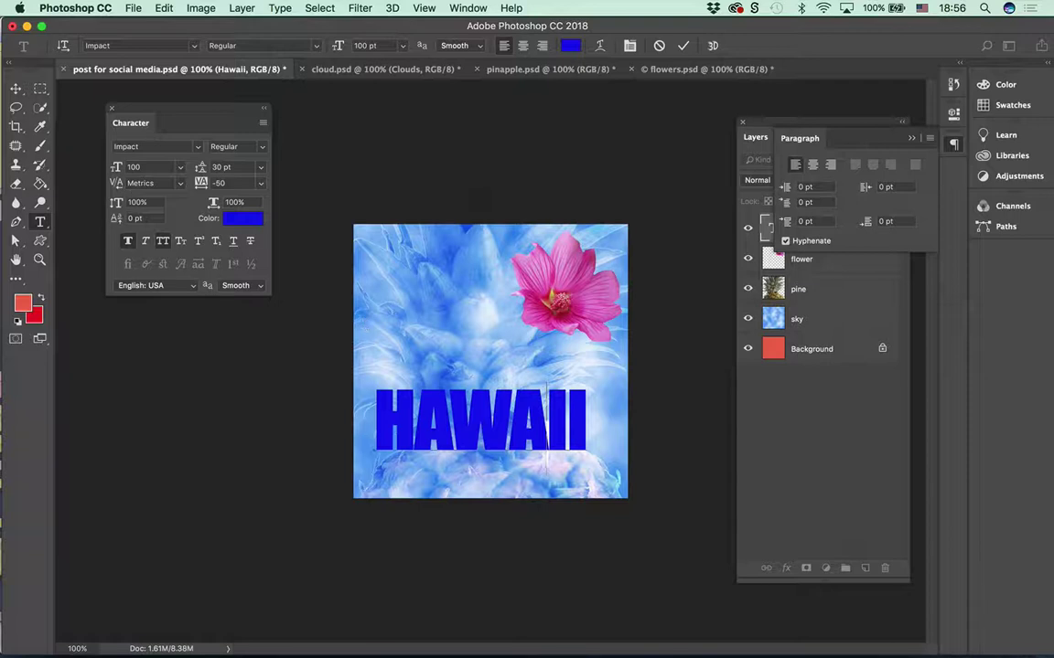
pyautogui.click(163, 180)
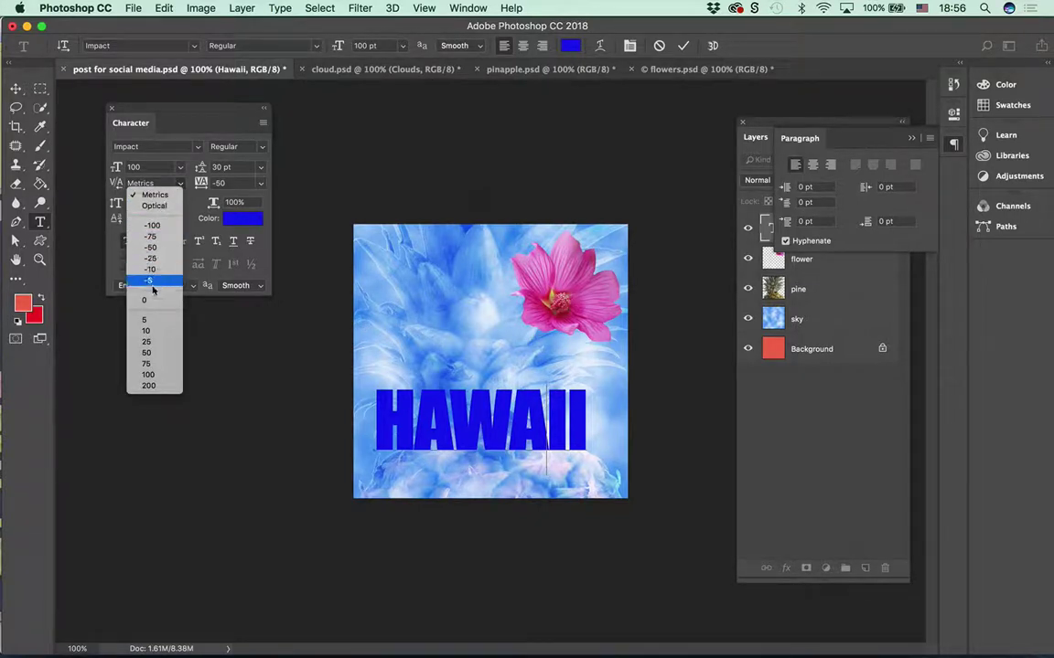
pyautogui.click(146, 330)
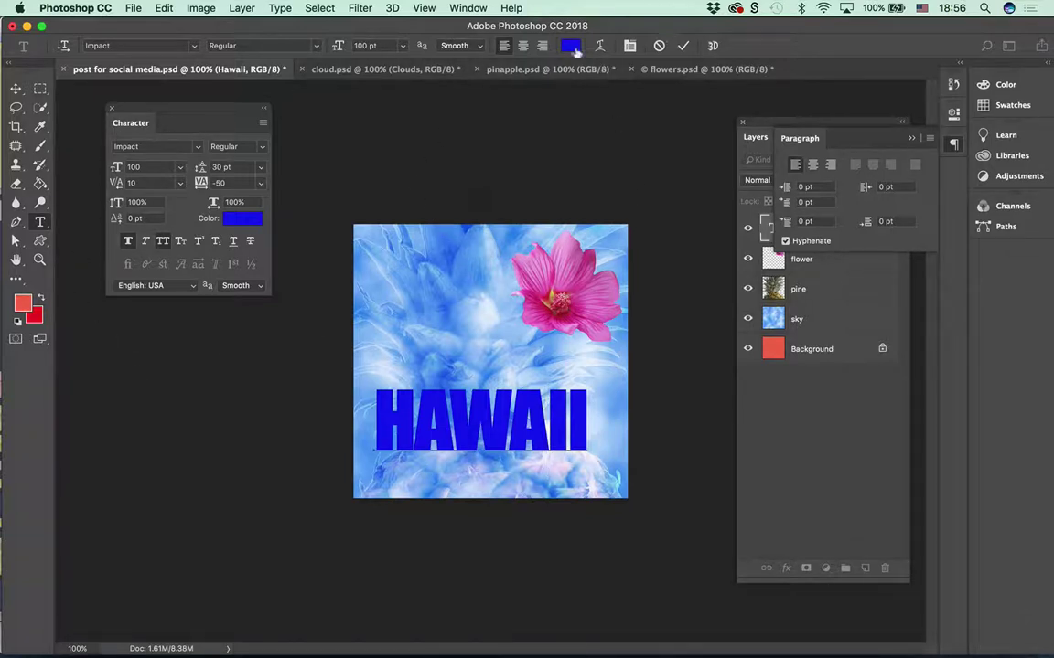
pyautogui.press('super+Return')
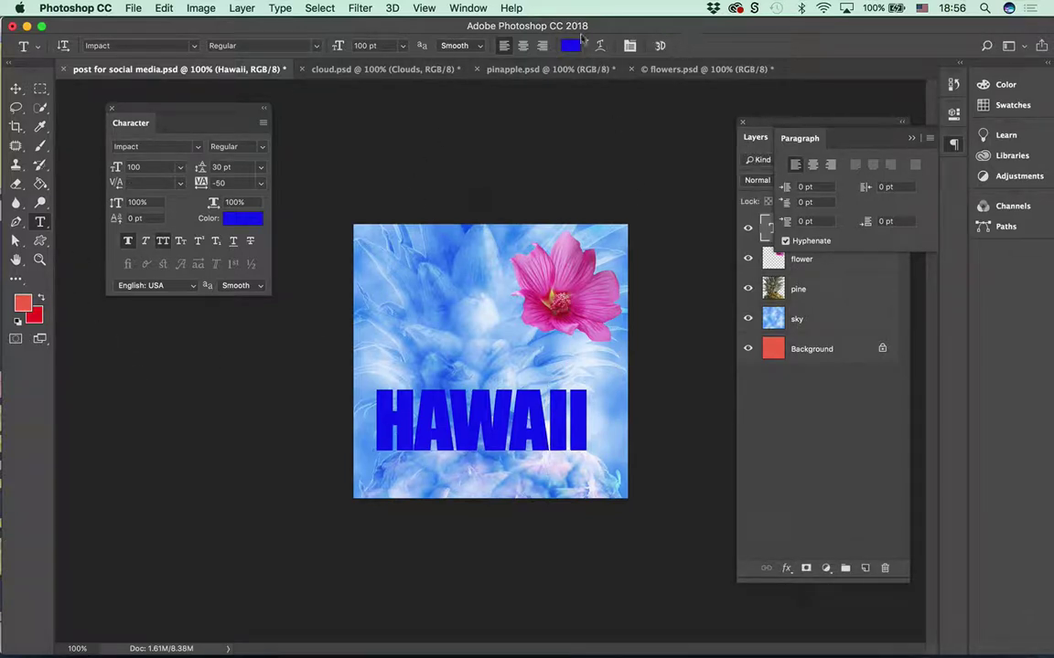
# - Center the HAWAII title horizontally and move it up below the flower, bringing the layer list to the front
pyautogui.click(17, 87)
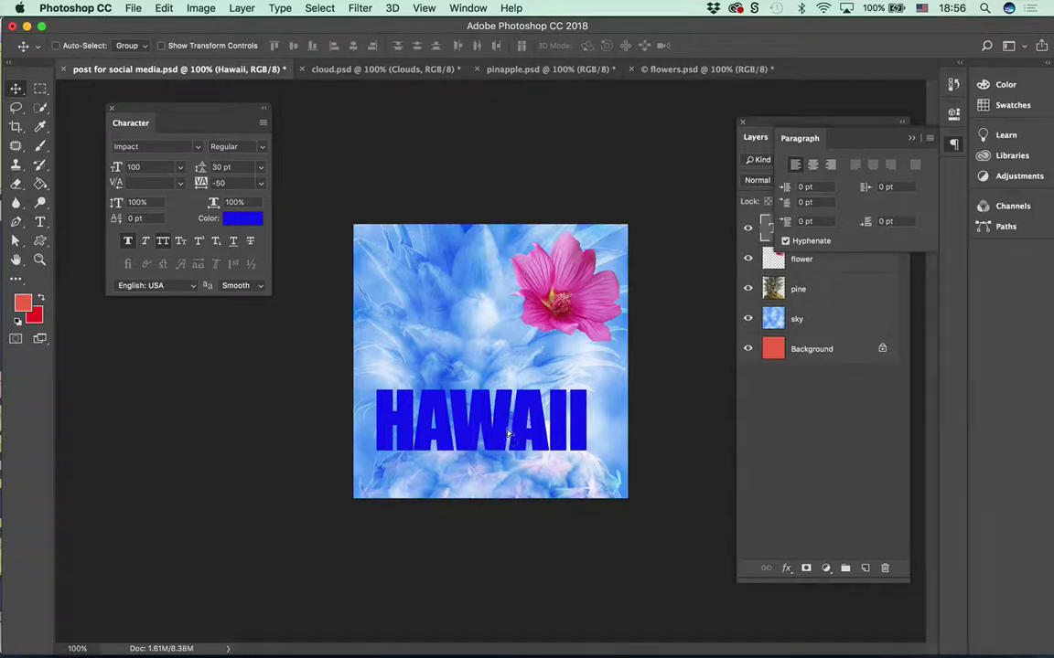
pyautogui.moveTo(509, 435)
pyautogui.mouseDown()
pyautogui.moveTo(517, 435)
pyautogui.moveTo(412, 398)
pyautogui.moveTo(546, 395)
pyautogui.moveTo(535, 435)
pyautogui.moveTo(490, 439)
pyautogui.mouseUp()
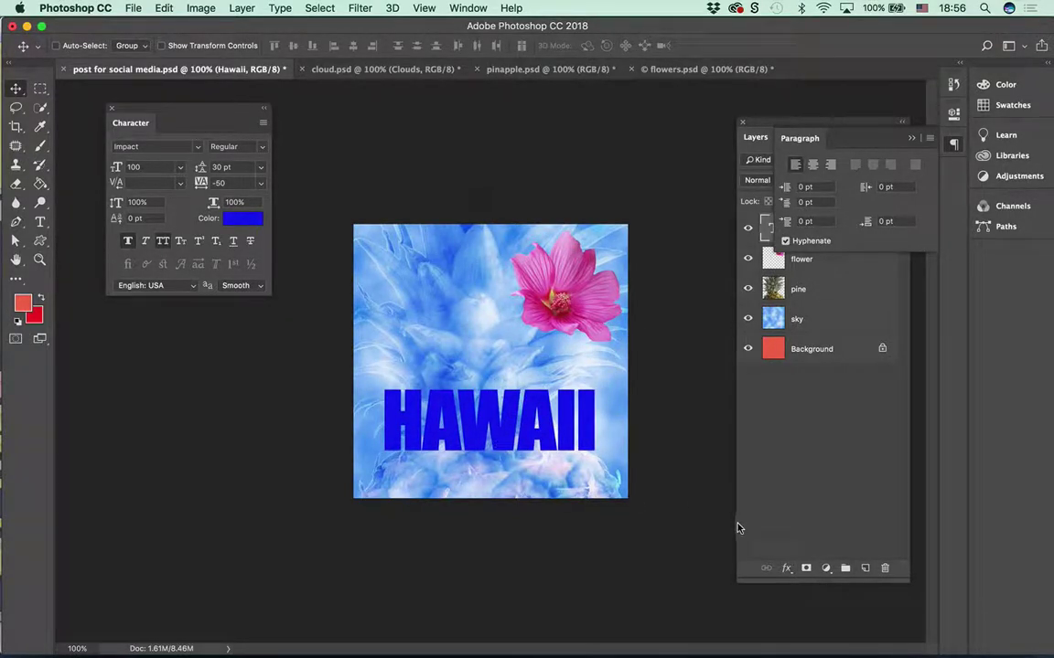
pyautogui.click(781, 466)
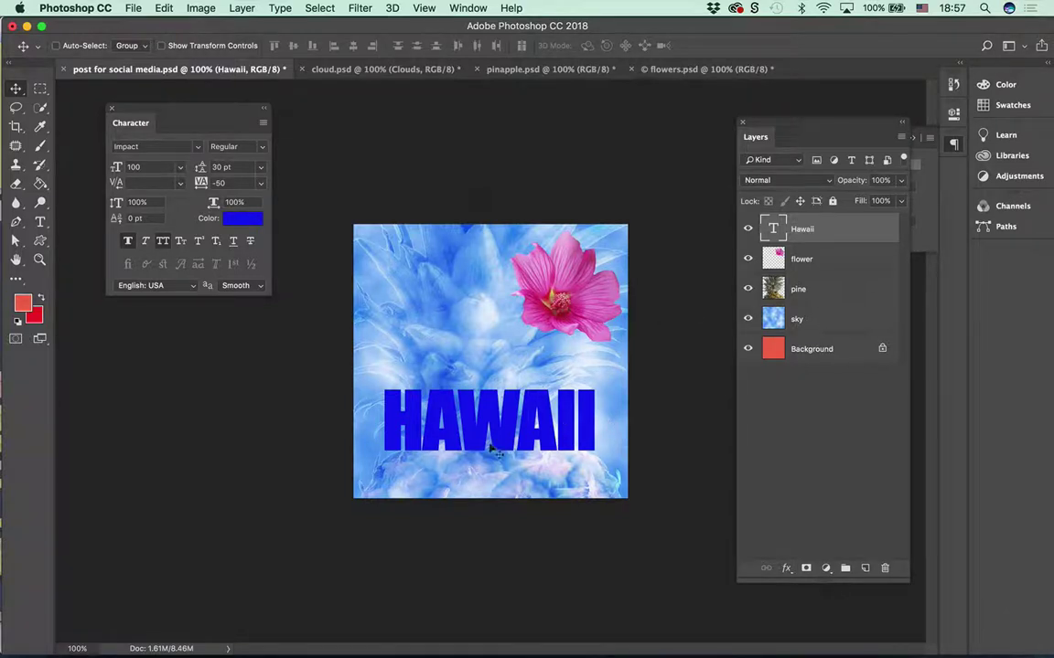
pyautogui.moveTo(453, 402); pyautogui.dragTo(500, 402)
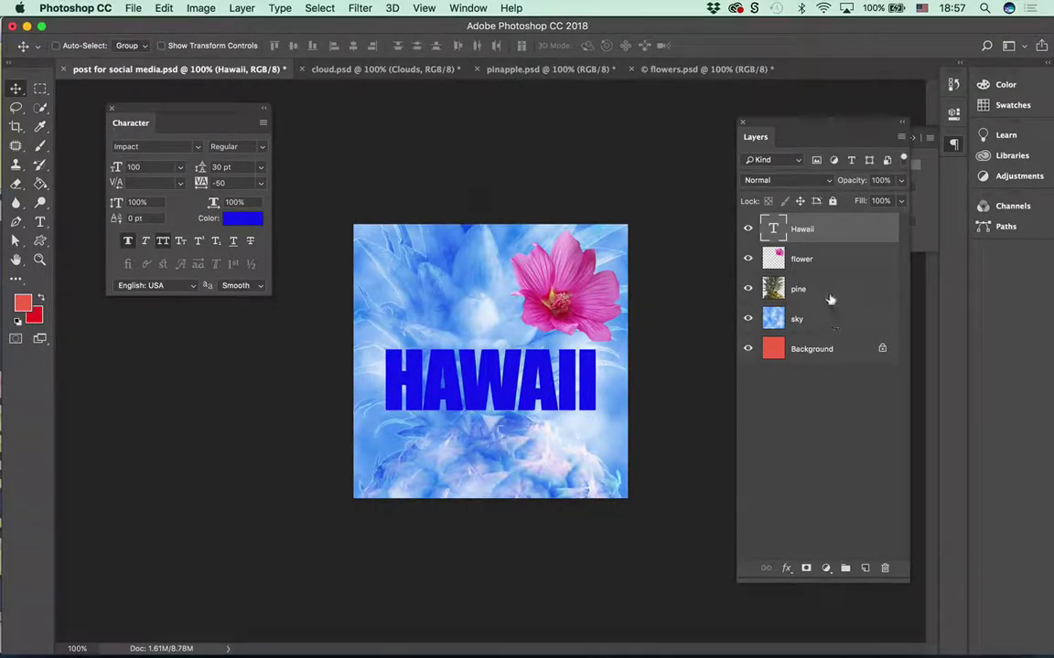
# - Select the Hawaii and flower layers together, reselect only the Hawaii layer, and move the title straight down over the pineapple
pyautogui.keyDown('shift'); pyautogui.click(834, 257); pyautogui.keyUp('shift')
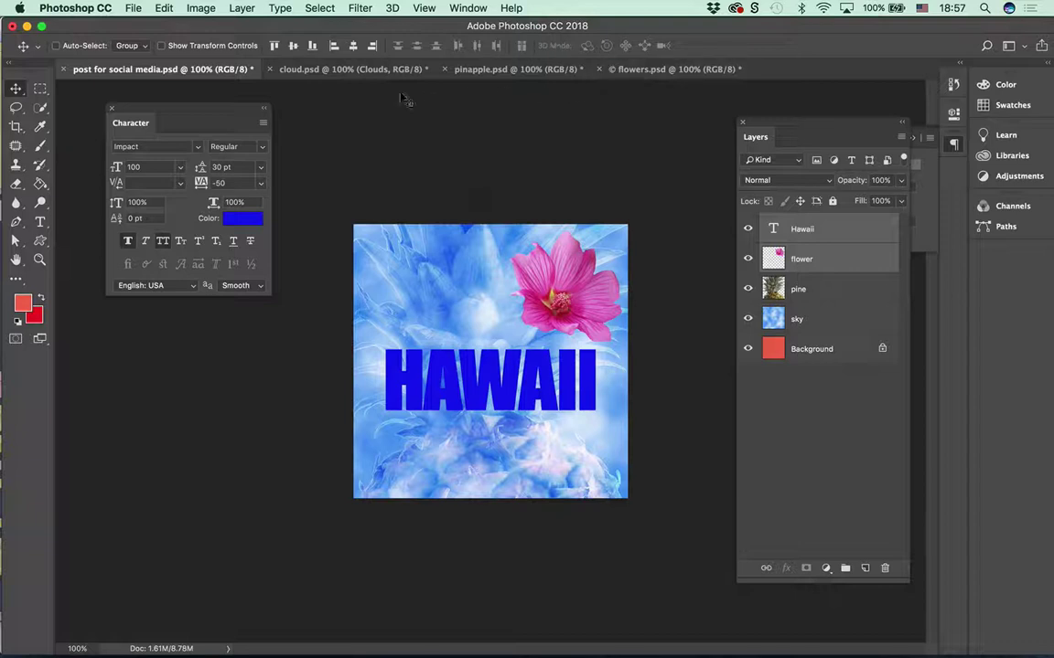
pyautogui.click(840, 412)
pyautogui.click(462, 350)
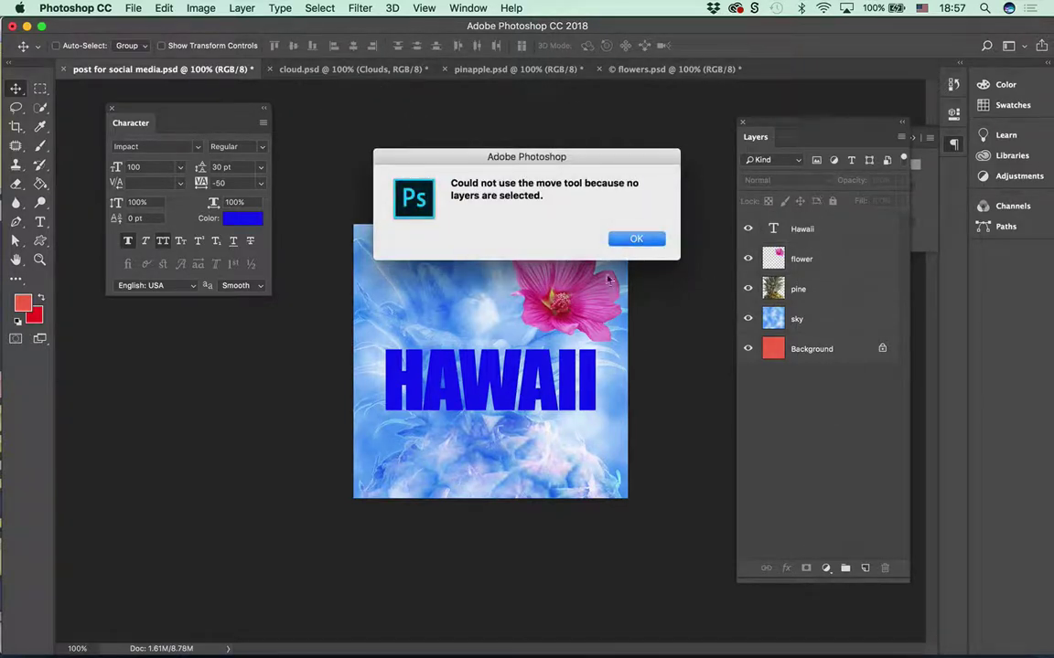
pyautogui.click(636, 239)
pyautogui.click(828, 230)
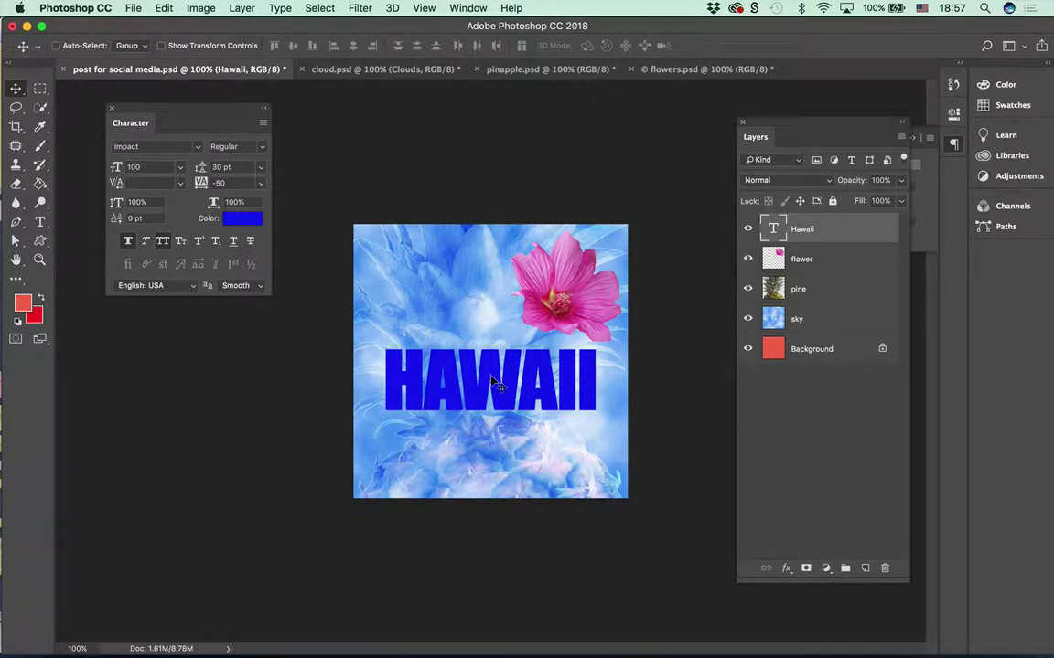
pyautogui.moveTo(492, 381); pyautogui.dragTo(492, 437)
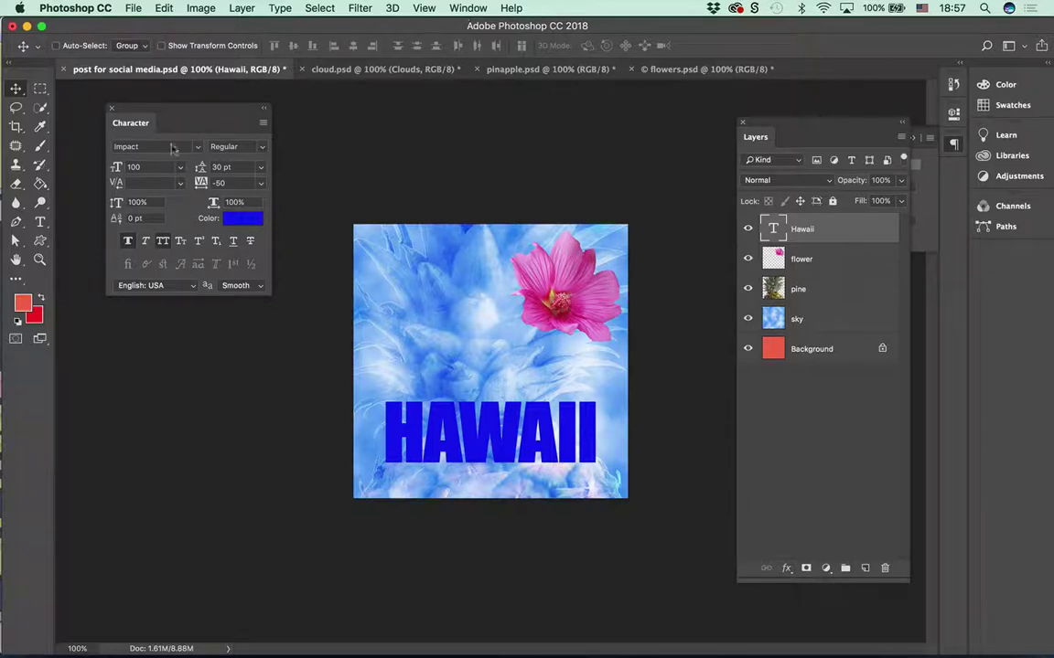
# - Try right alignment on the HAWAII text and return it to left alignment
pyautogui.click(39, 222)
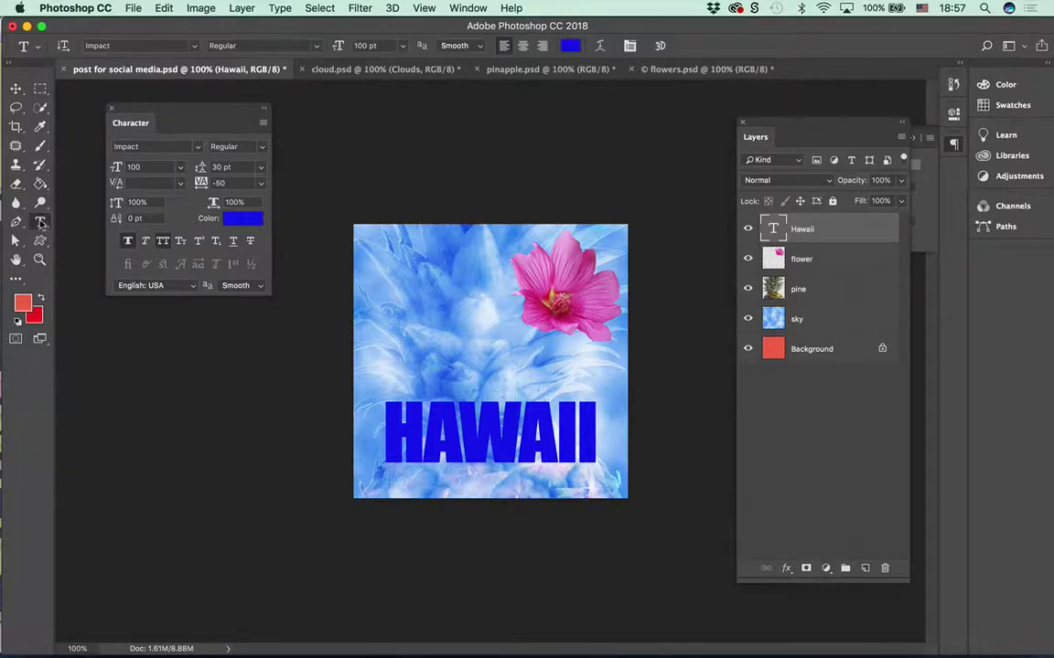
pyautogui.click(543, 48)
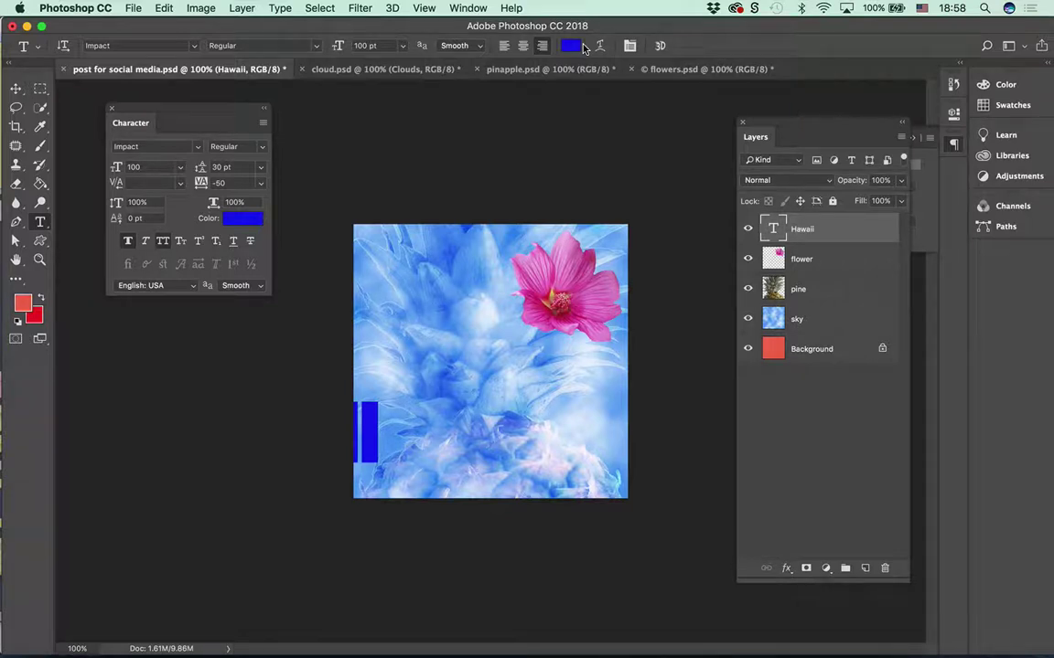
pyautogui.press('super+shift+l')
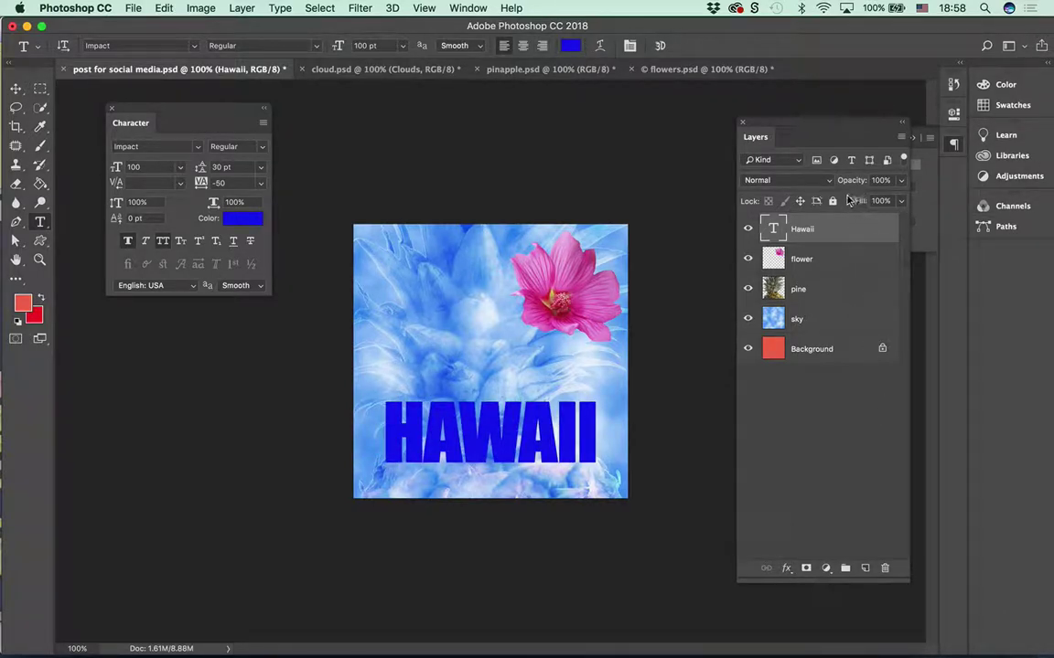
# - Start a text warp on the HAWAII title, accept removing its faux bold style, and choose the Arc style
pyautogui.click(600, 47)
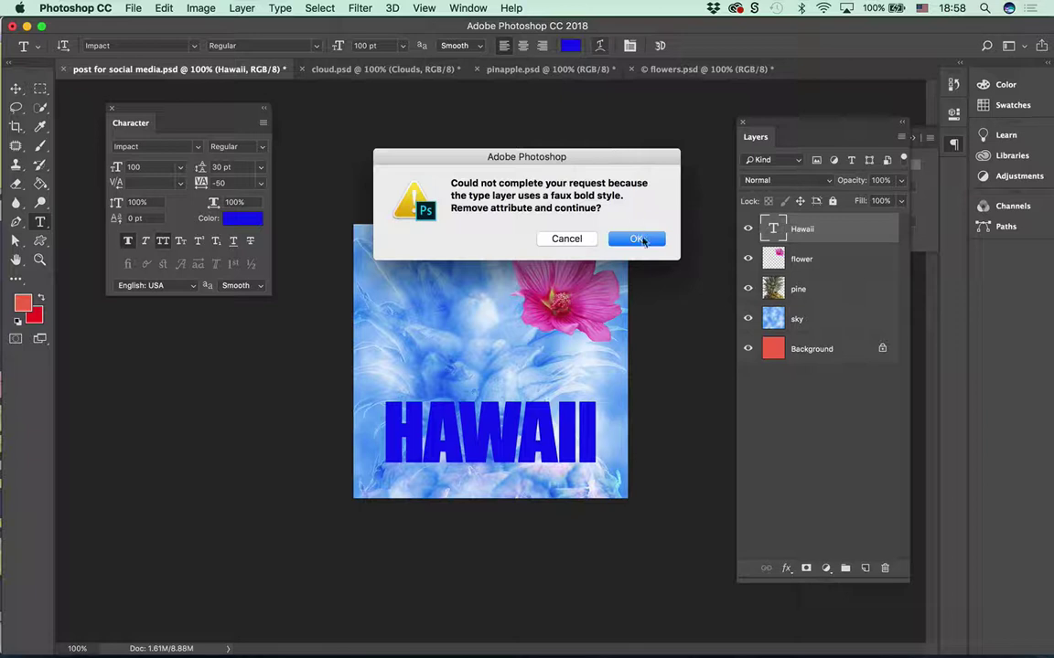
pyautogui.click(637, 241)
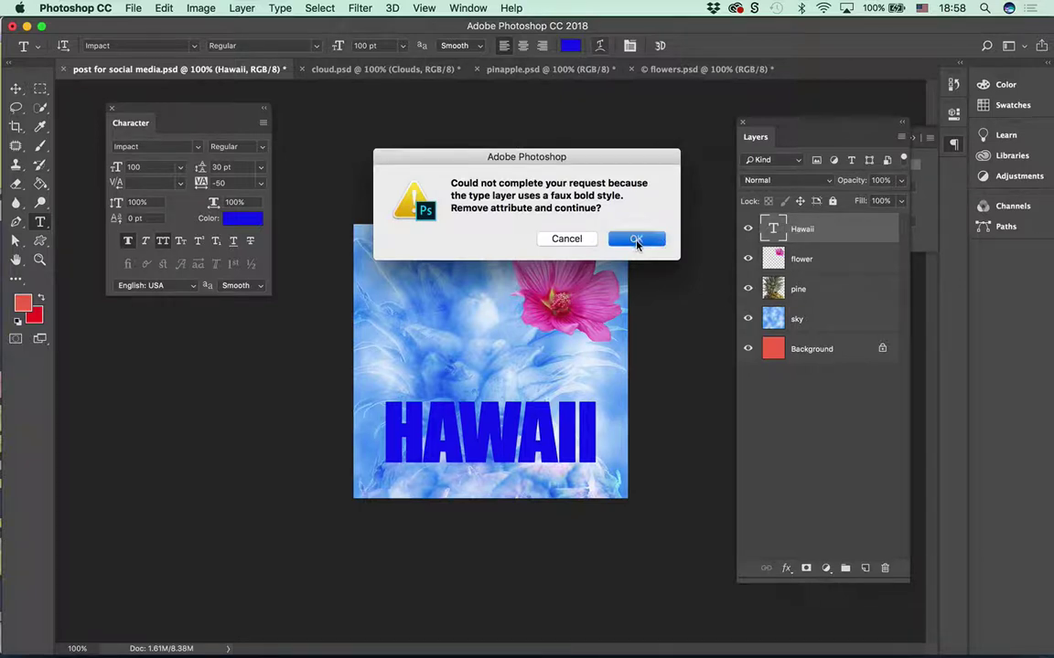
pyautogui.moveTo(568, 229); pyautogui.dragTo(716, 28)
pyautogui.click(663, 51)
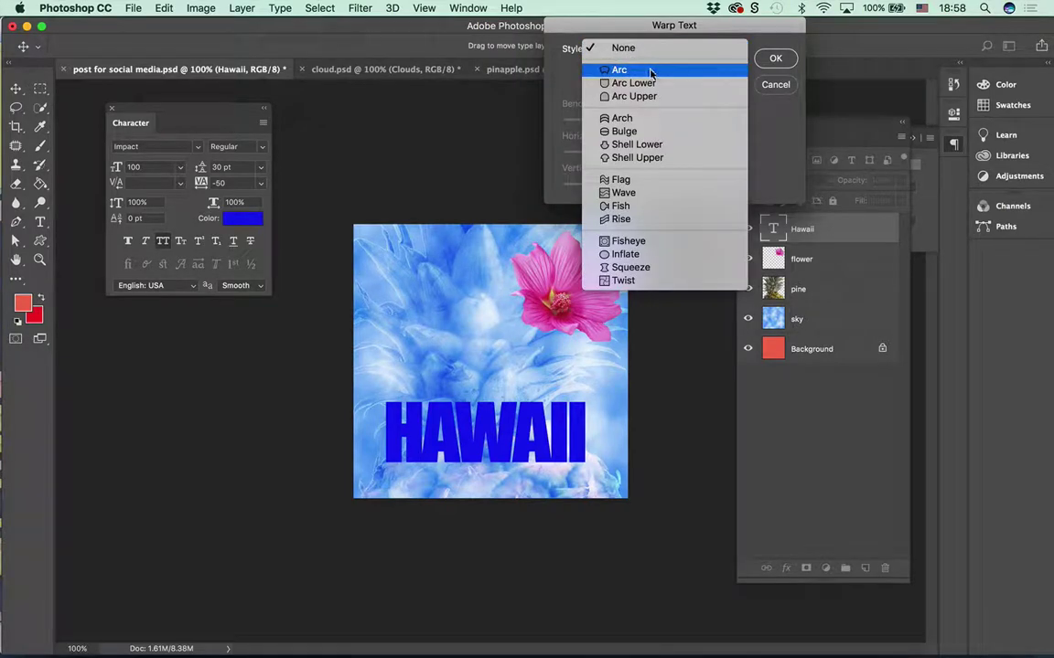
pyautogui.click(652, 71)
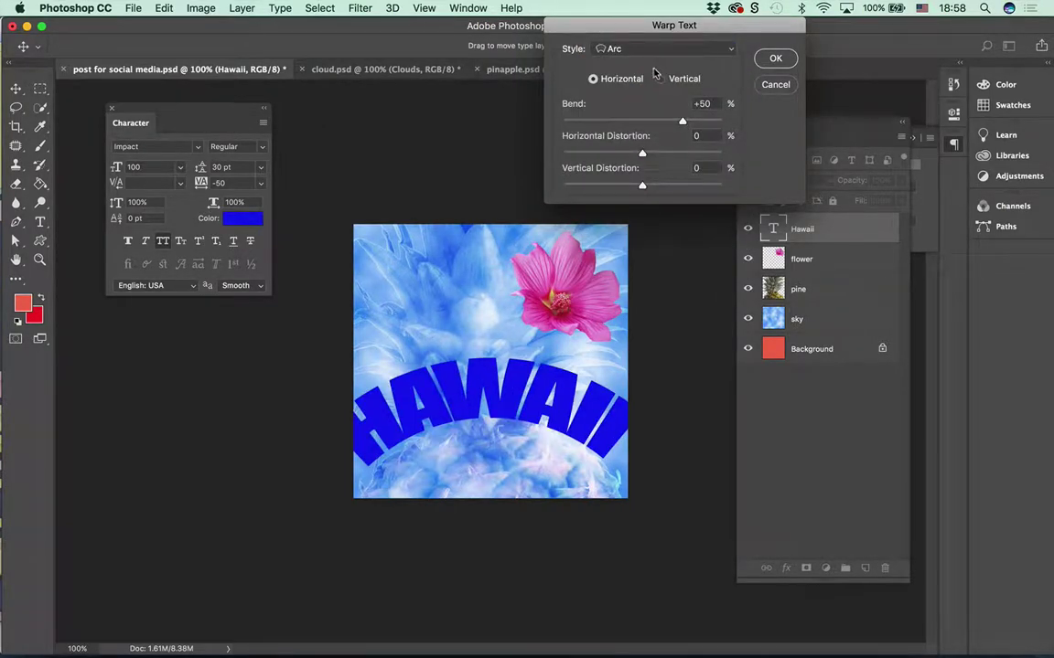
# - Try the Arc Lower and Arch warp styles on the HAWAII title and apply the Wave style
pyautogui.click(593, 48)
pyautogui.click(633, 62)
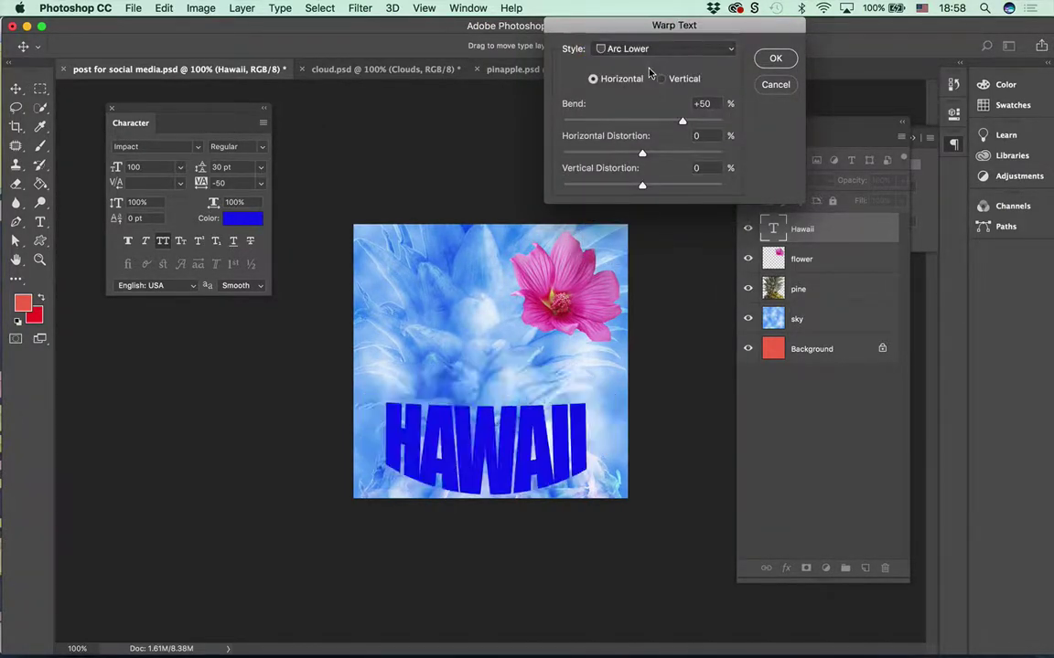
pyautogui.click(645, 49)
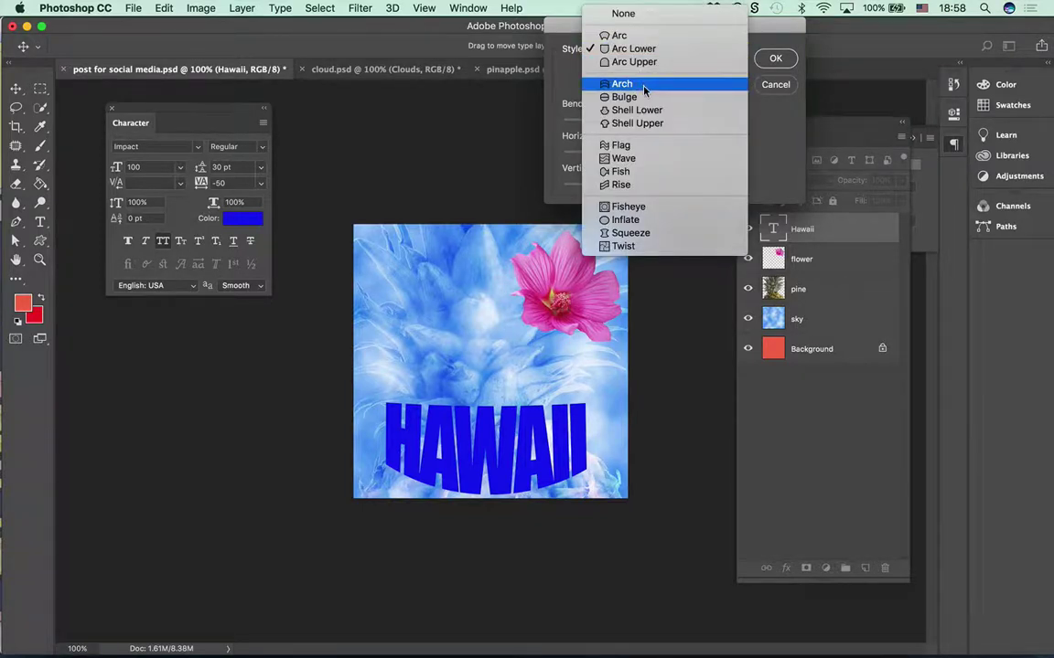
pyautogui.click(623, 79)
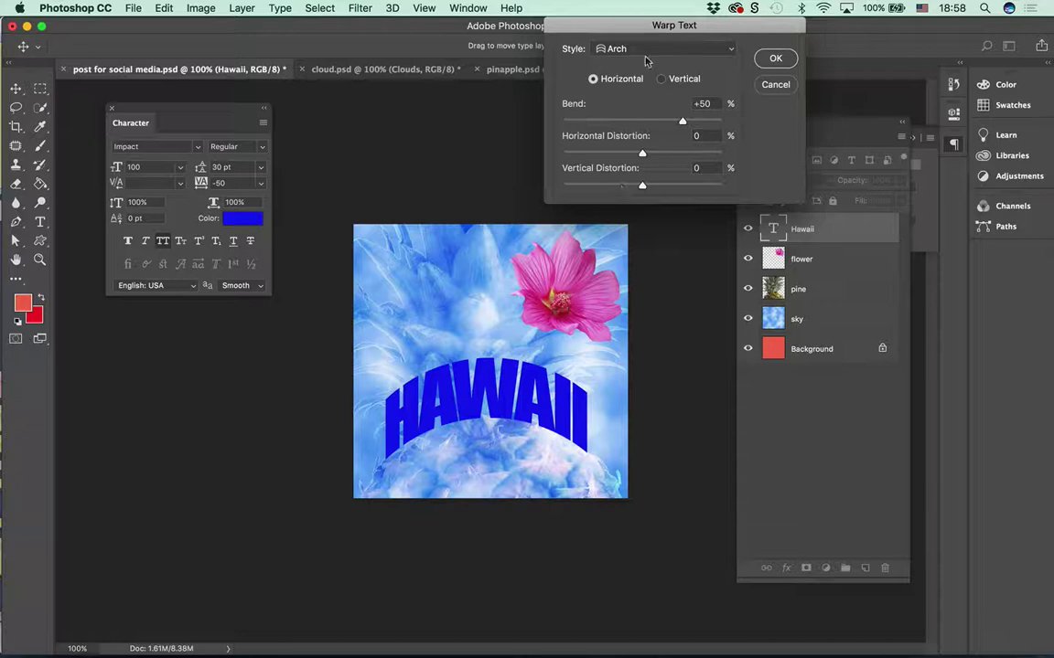
pyautogui.click(640, 49)
pyautogui.click(652, 126)
pyautogui.click(772, 57)
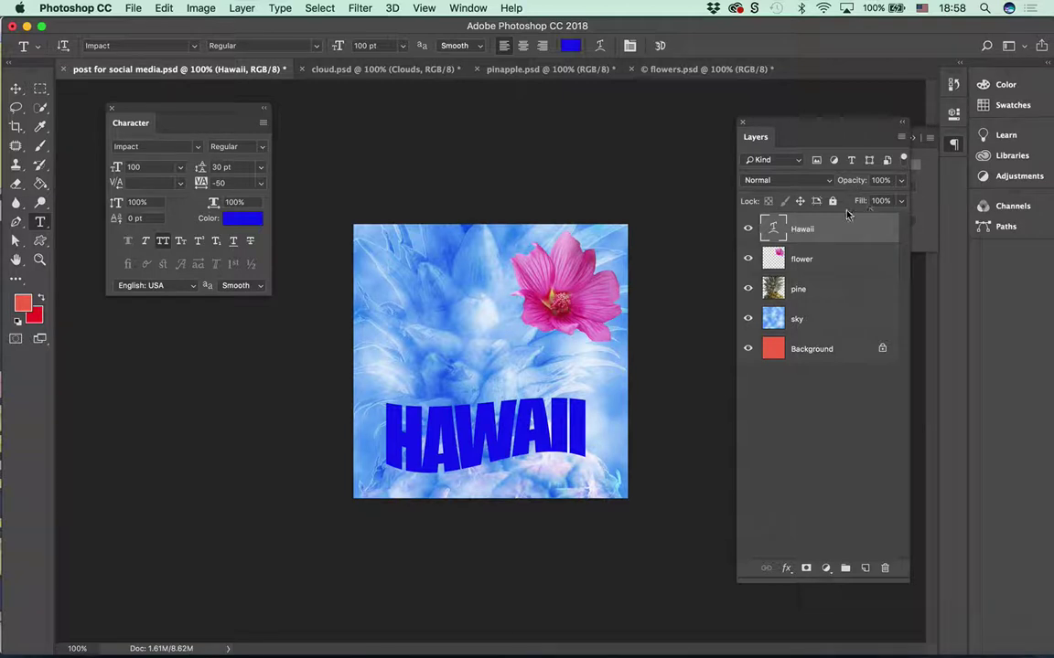
# - Remove the warp from the HAWAII title by setting its warp style to None
pyautogui.click(599, 45)
pyautogui.click(717, 45)
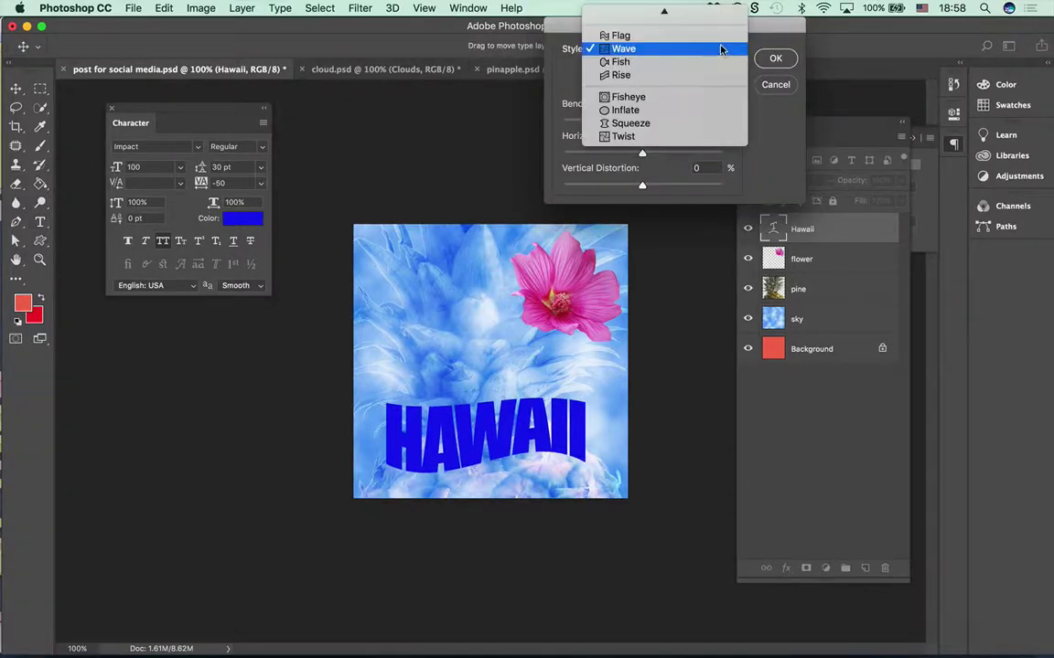
pyautogui.click(666, 16)
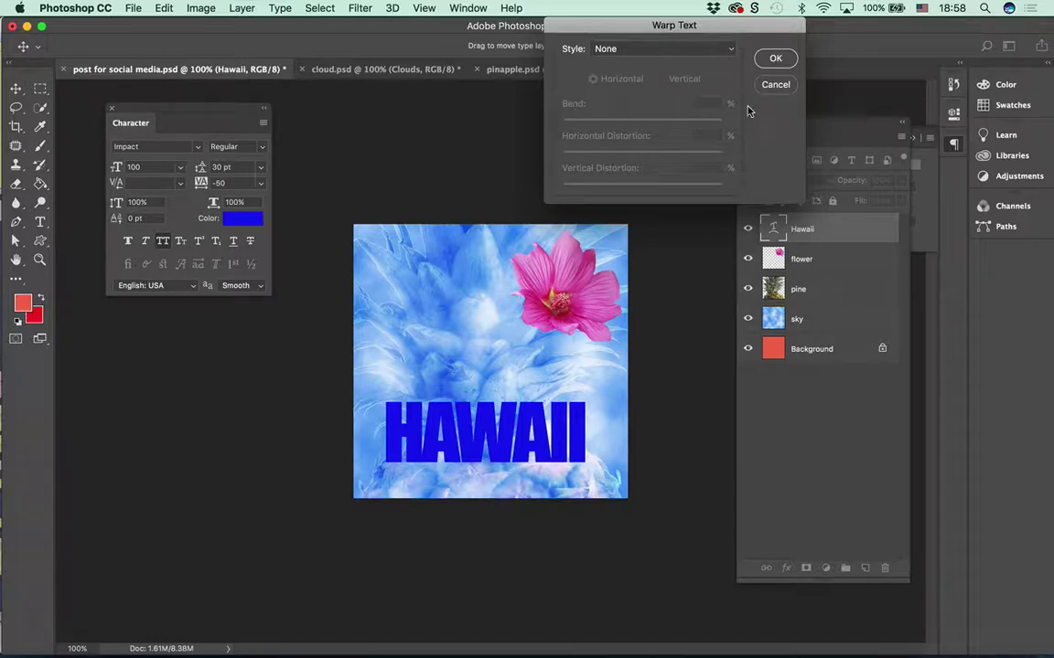
pyautogui.click(775, 57)
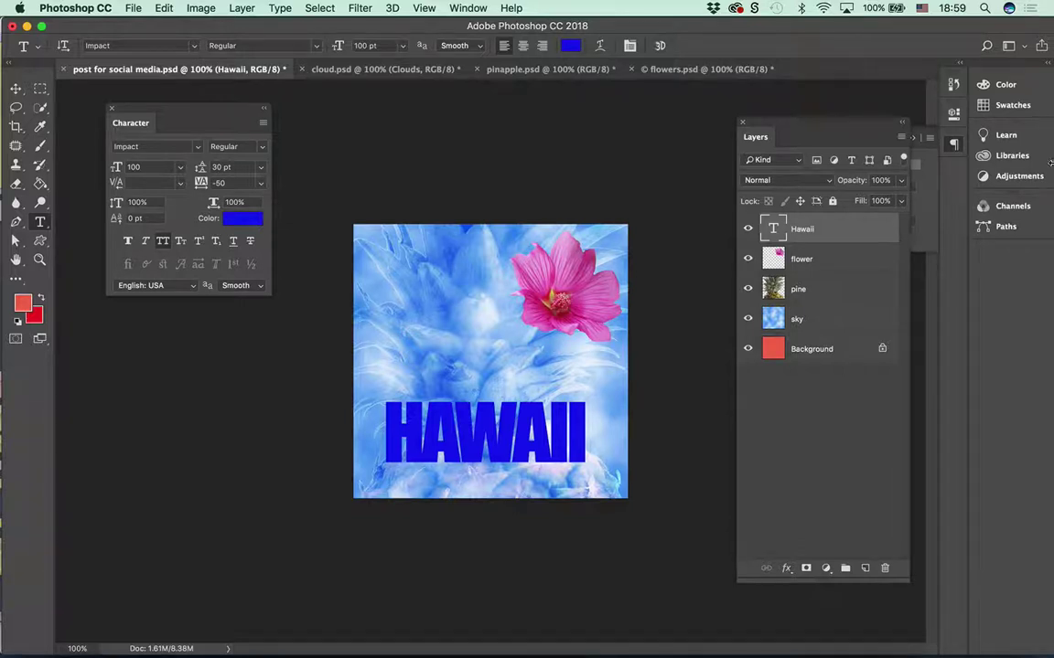
# - Shorten the Layers panel and look over the Hawaii text layer's blending options
pyautogui.moveTo(823, 582); pyautogui.dragTo(822, 412)
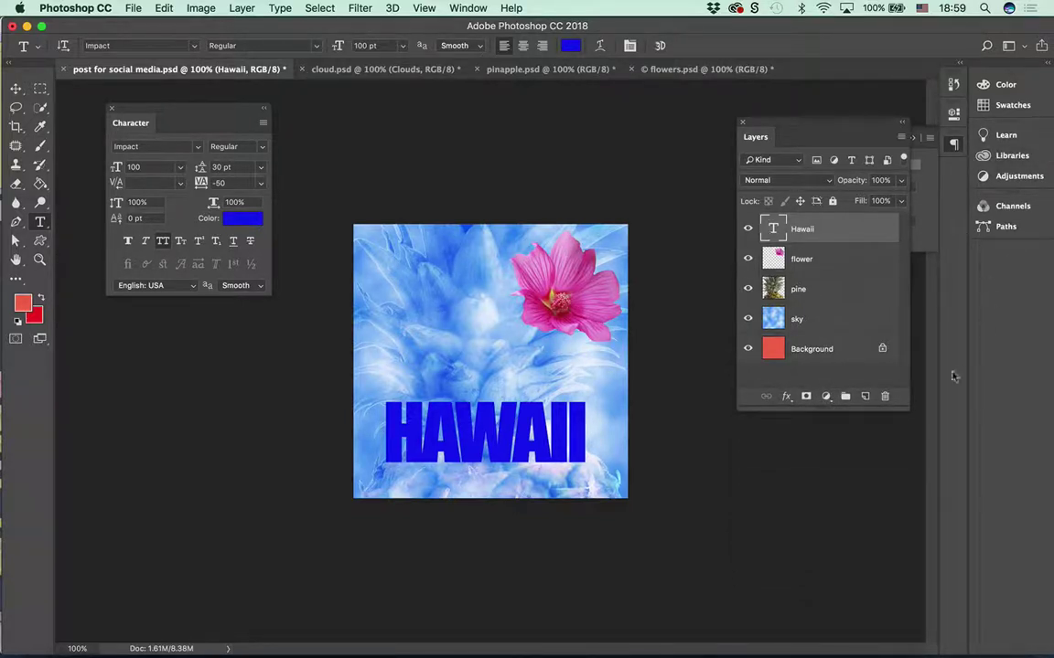
pyautogui.click(785, 398)
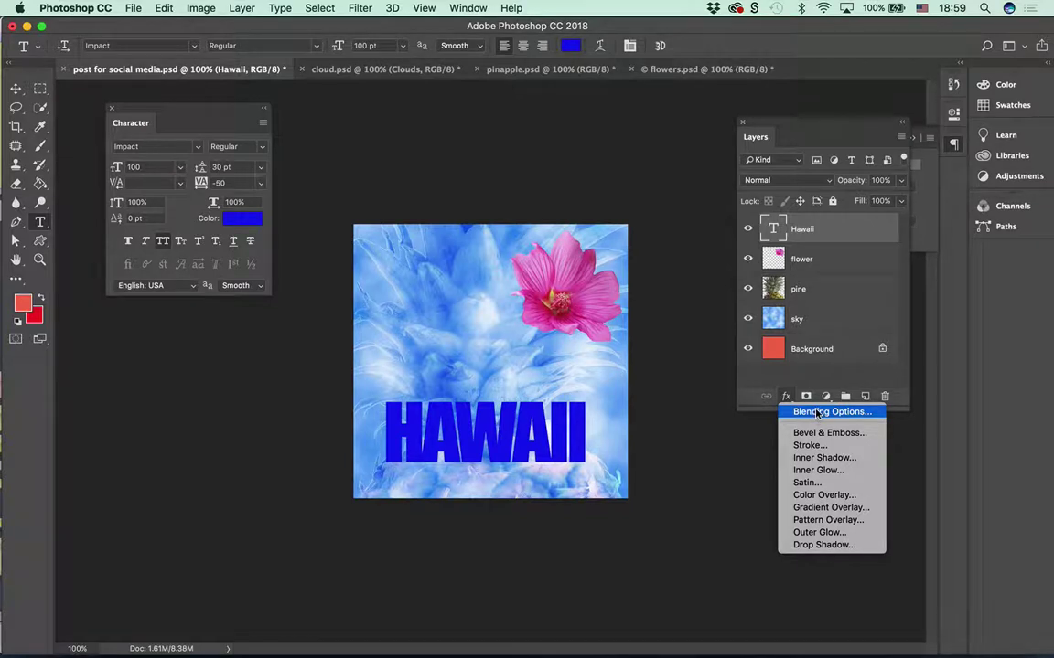
pyautogui.click(814, 413)
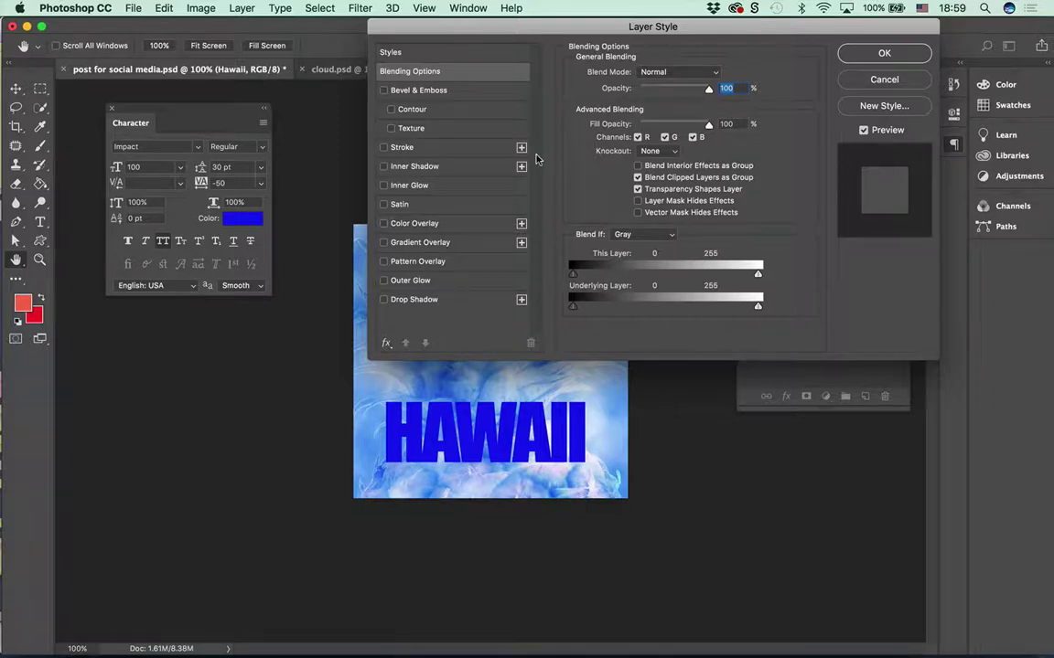
pyautogui.click(883, 53)
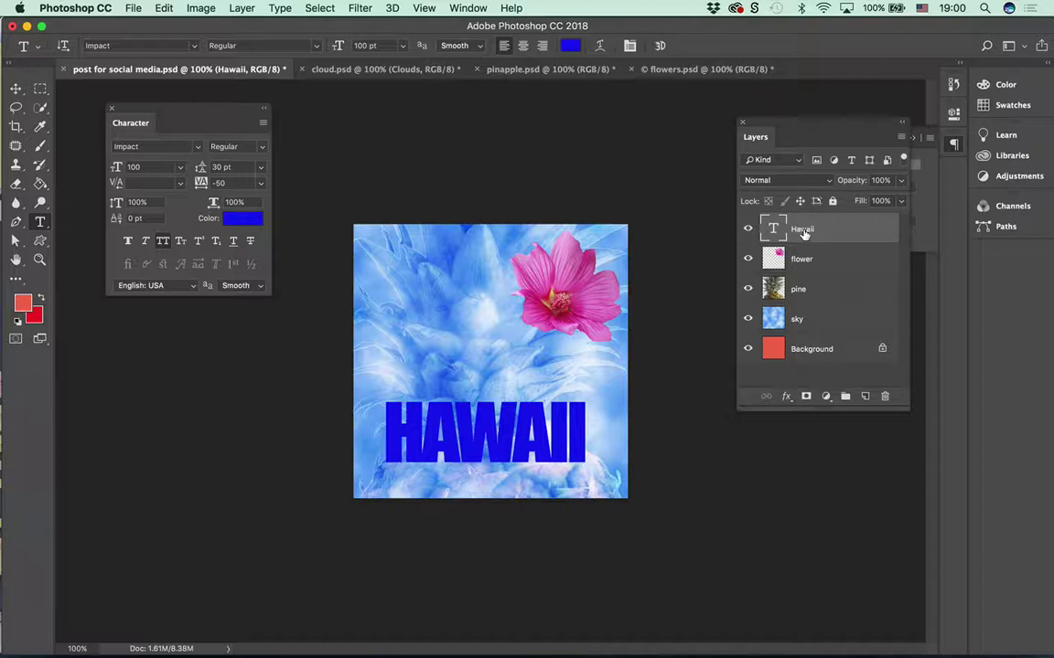
# - Add a drop shadow to the Hawaii layer with 76% opacity, 135° angle, 5 px distance, 10% spread and 4 px size
pyautogui.doubleClick(883, 233)
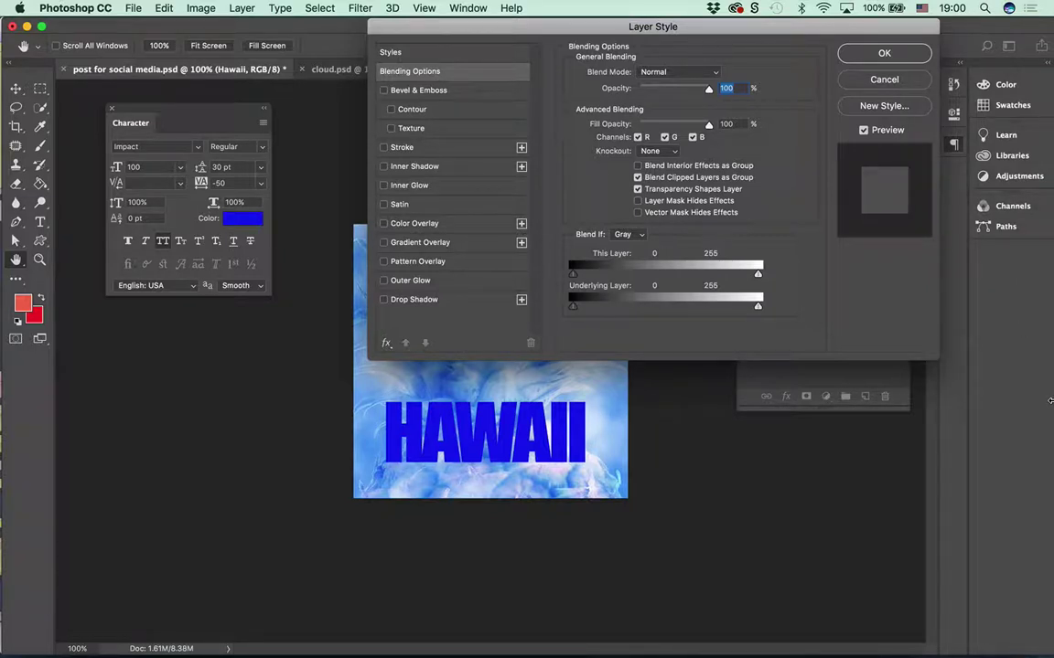
pyautogui.click(384, 300)
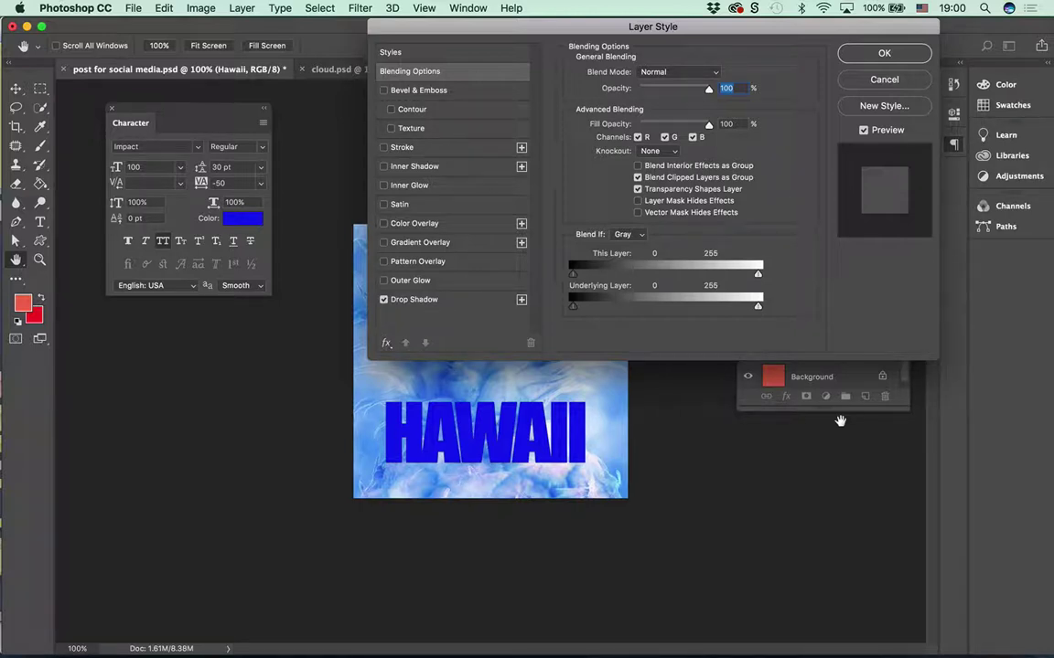
pyautogui.click(416, 299)
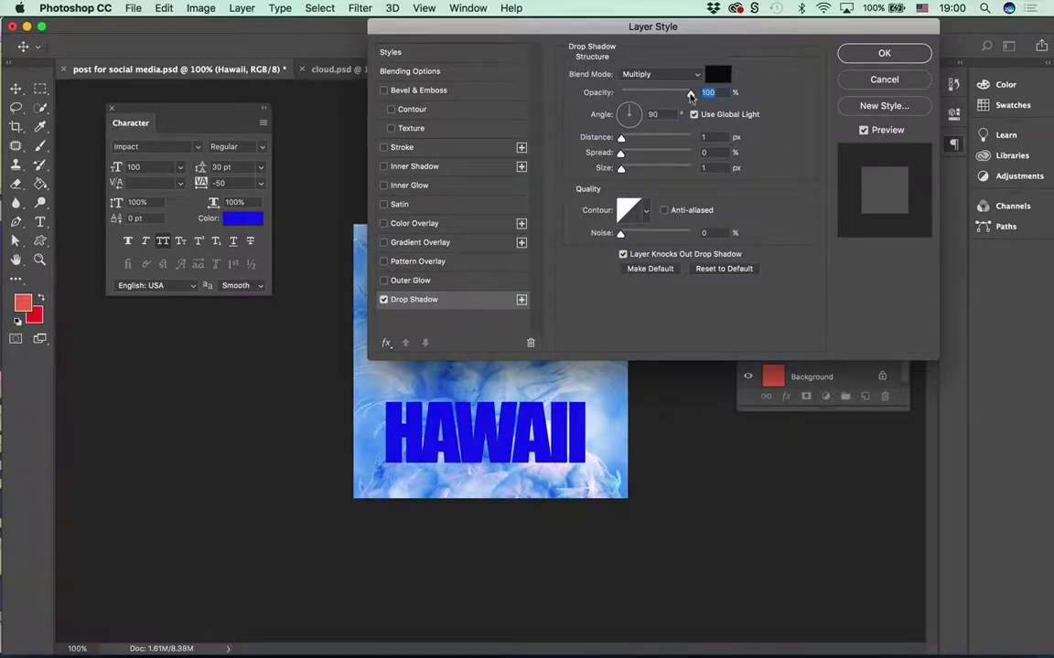
pyautogui.moveTo(691, 92); pyautogui.dragTo(674, 95)
pyautogui.moveTo(623, 139); pyautogui.dragTo(622, 171)
pyautogui.moveTo(457, 412); pyautogui.dragTo(501, 441)
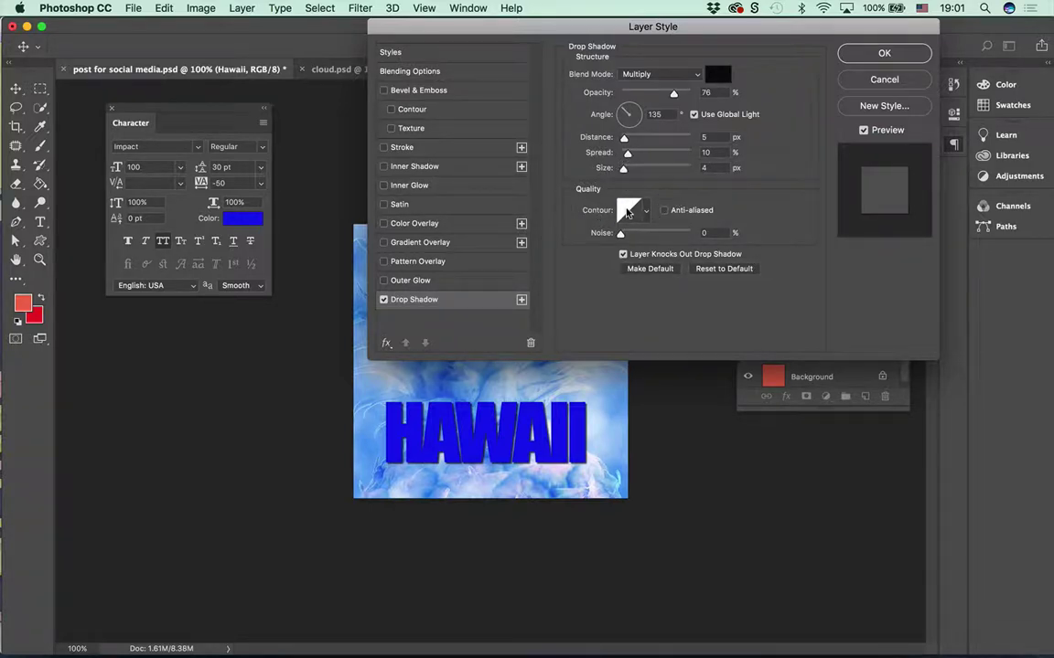
# - Try several contour presets on the HAWAII drop shadow and return to the straight linear contour
pyautogui.click(628, 211)
pyautogui.click(631, 185)
pyautogui.click(646, 212)
pyautogui.click(675, 243)
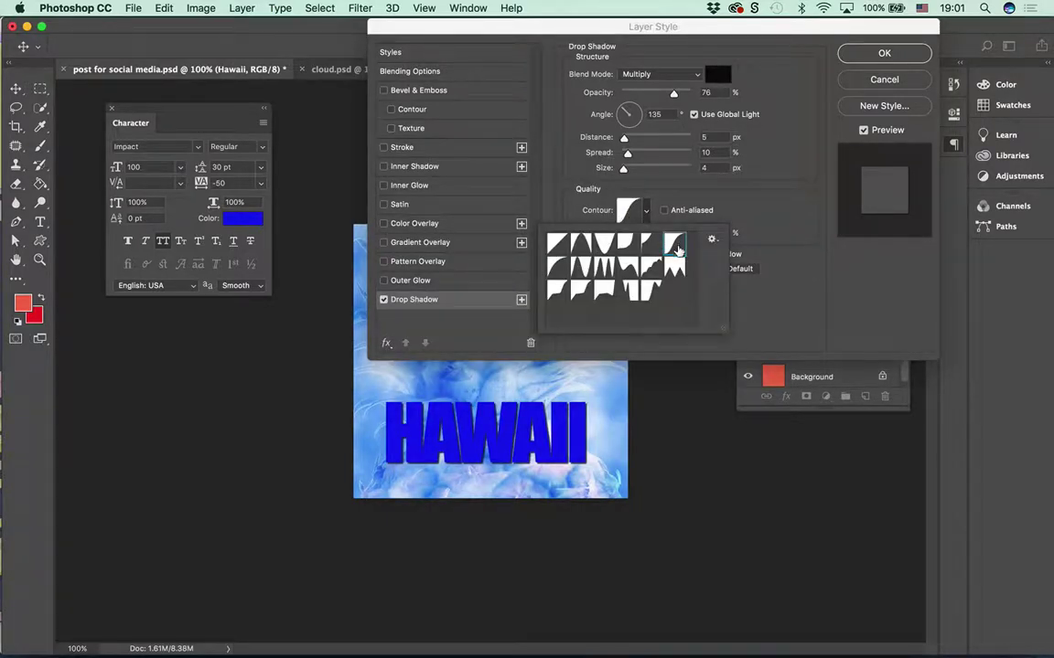
pyautogui.click(674, 267)
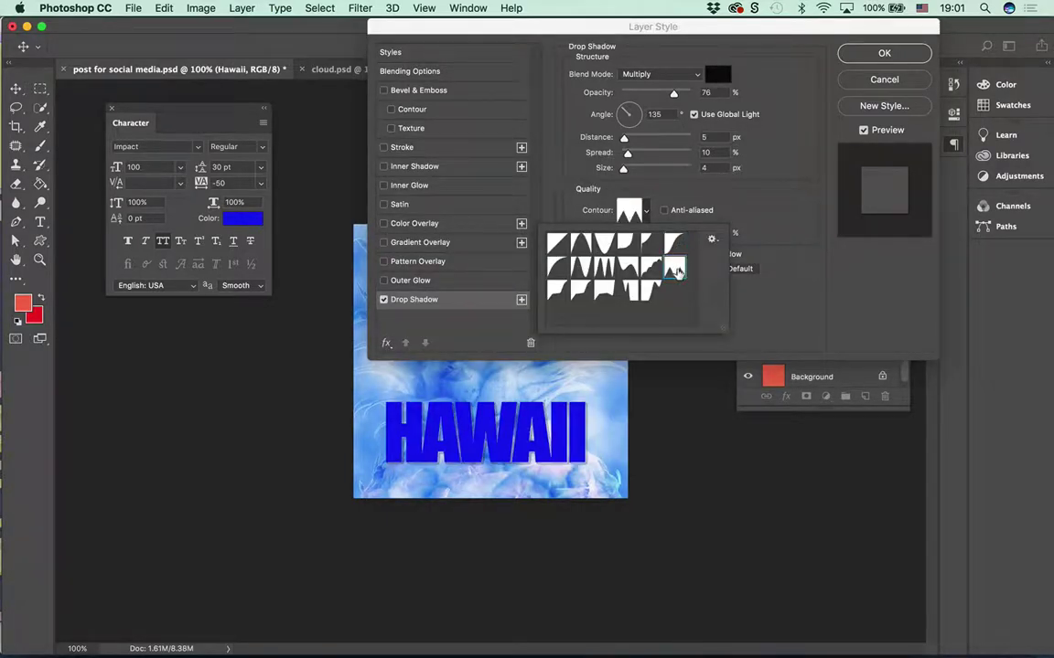
pyautogui.click(604, 266)
pyautogui.click(557, 266)
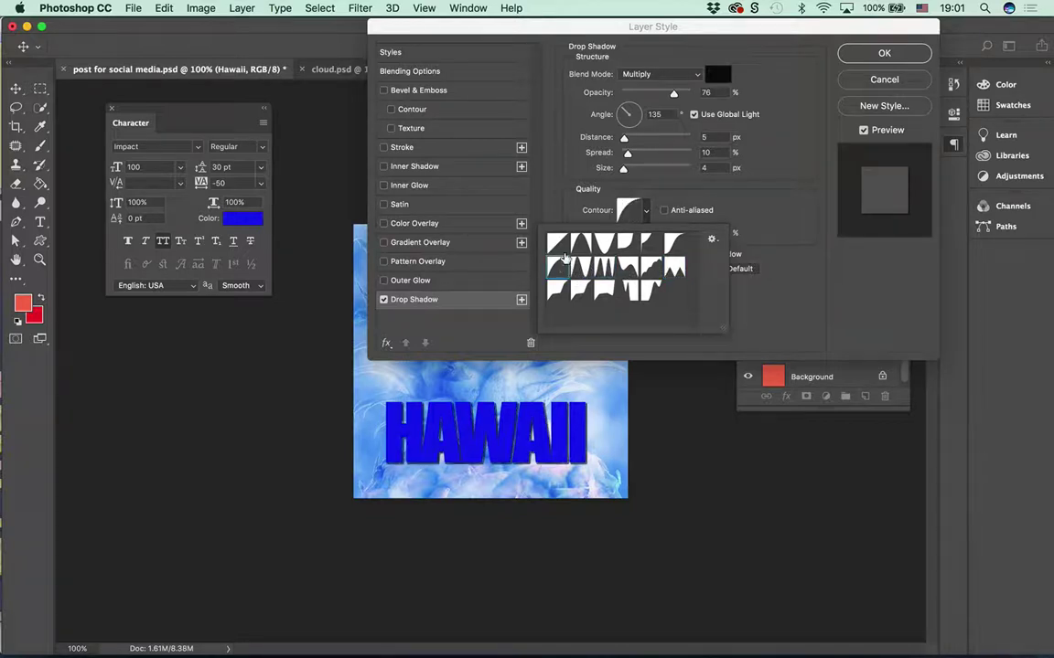
pyautogui.click(557, 242)
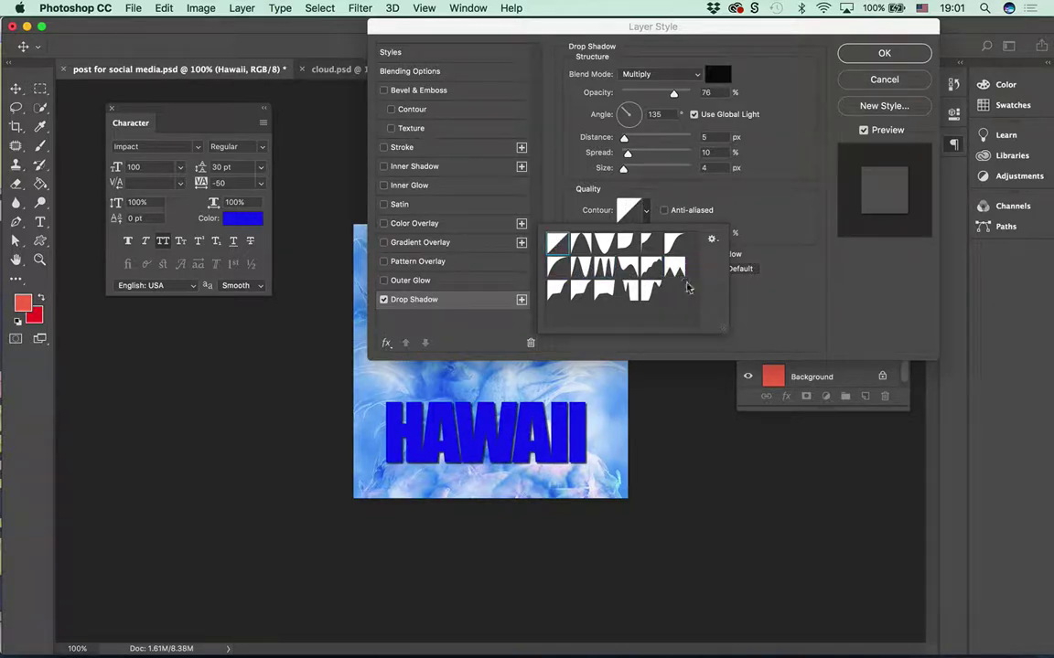
pyautogui.click(773, 121)
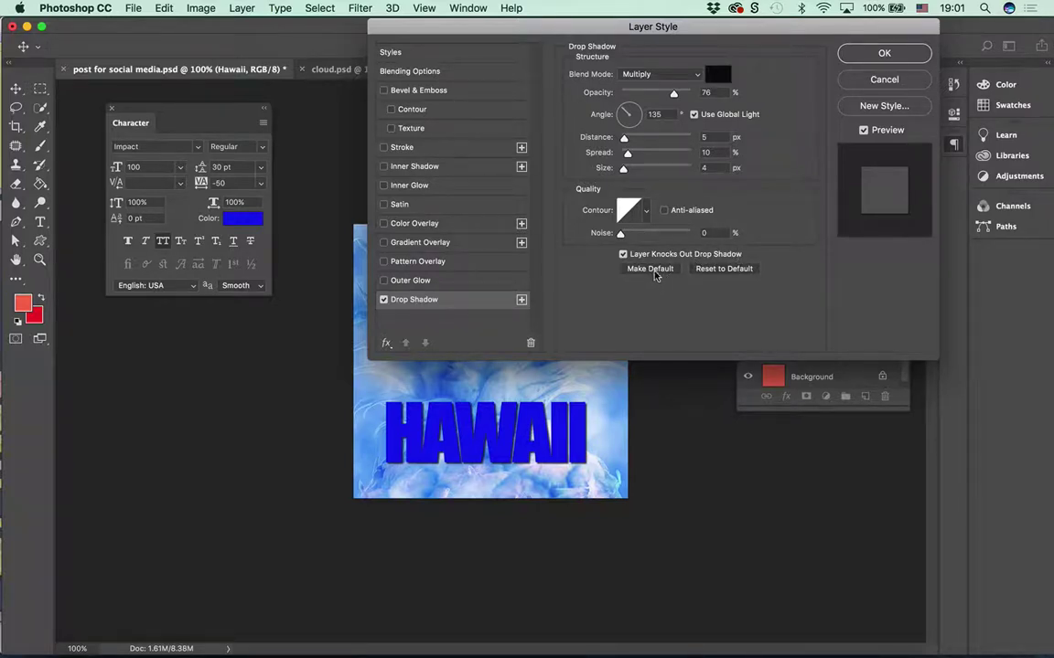
# - Reset the drop shadow to its defaults, set opacity 76%, distance 8 px and spread 7%, and save these settings as the default
pyautogui.click(717, 268)
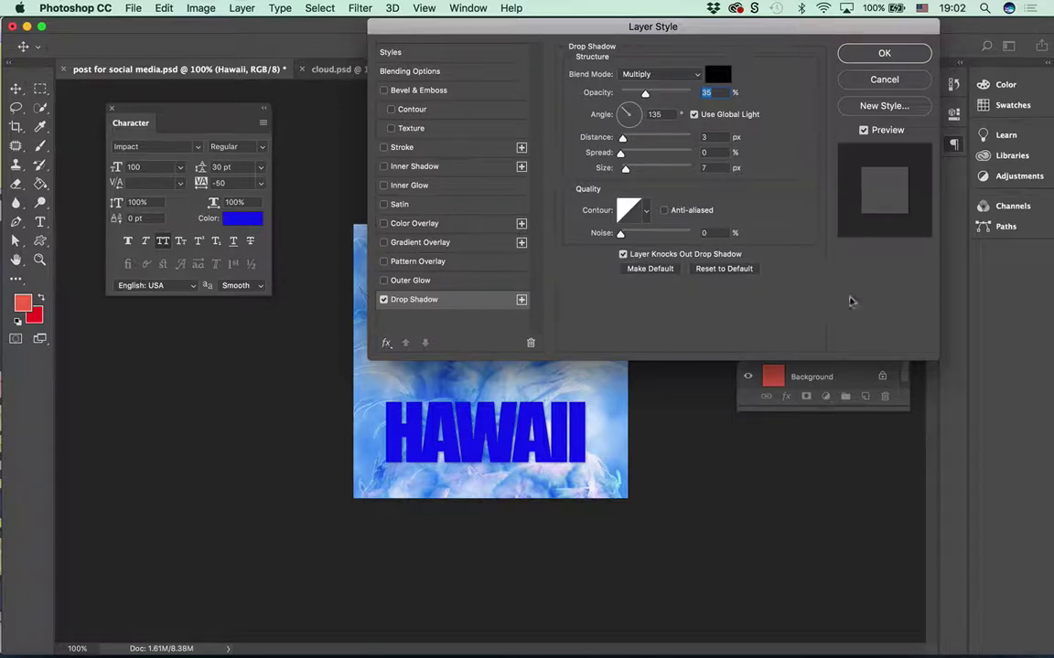
pyautogui.moveTo(637, 101); pyautogui.dragTo(675, 97)
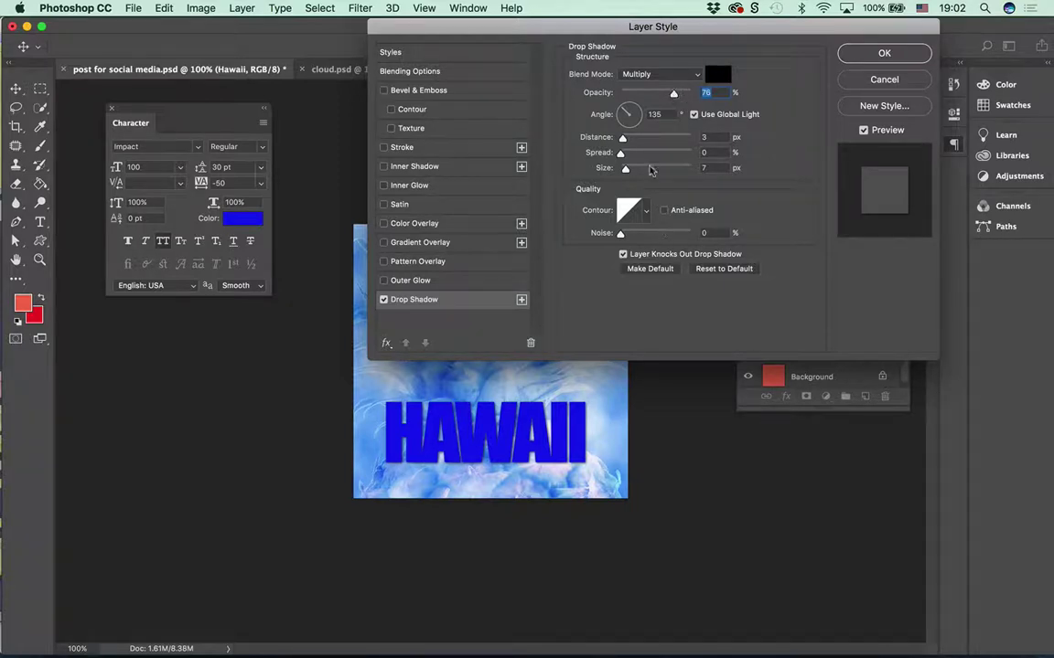
pyautogui.moveTo(623, 137); pyautogui.dragTo(628, 158)
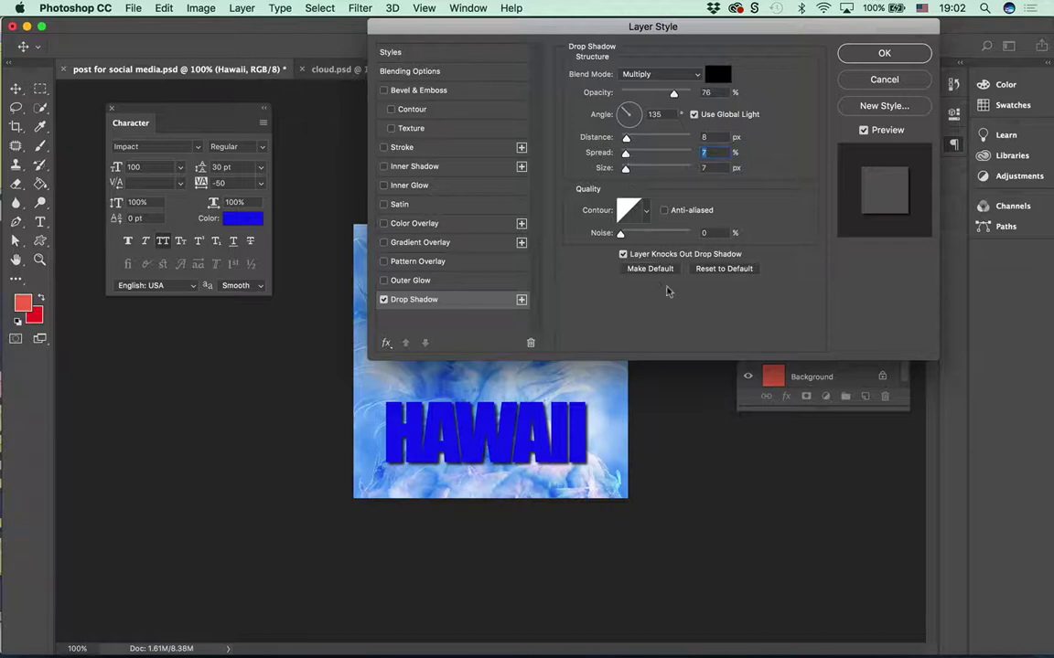
pyautogui.click(648, 269)
# - Add Bevel & Emboss to the HAWAII title, trying the Outer Bevel style and choosing Inner Bevel
pyautogui.click(383, 90)
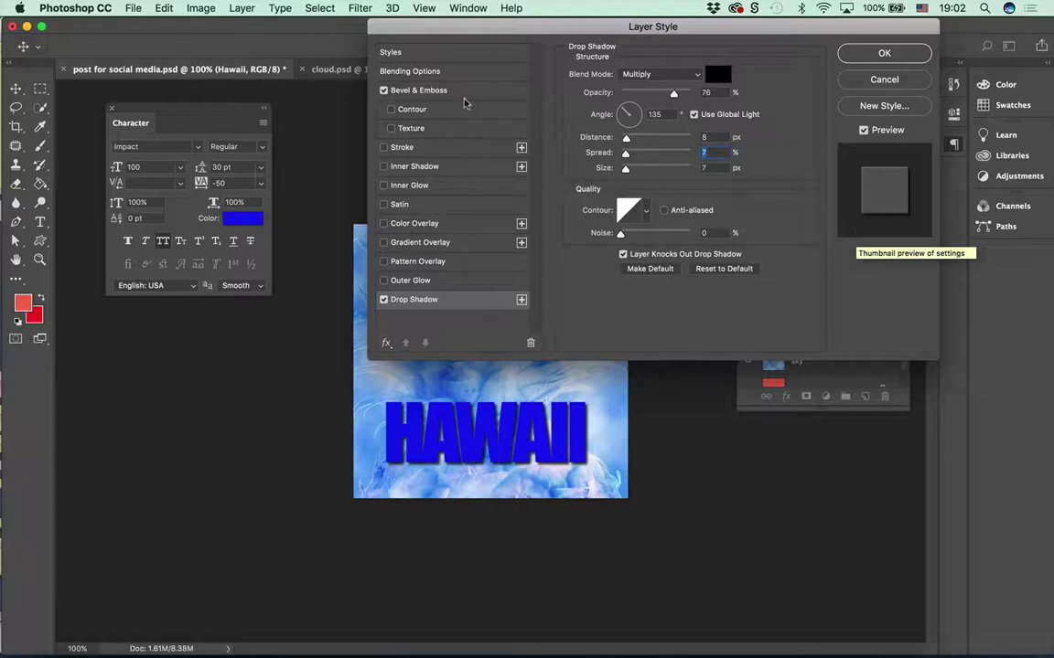
pyautogui.click(439, 90)
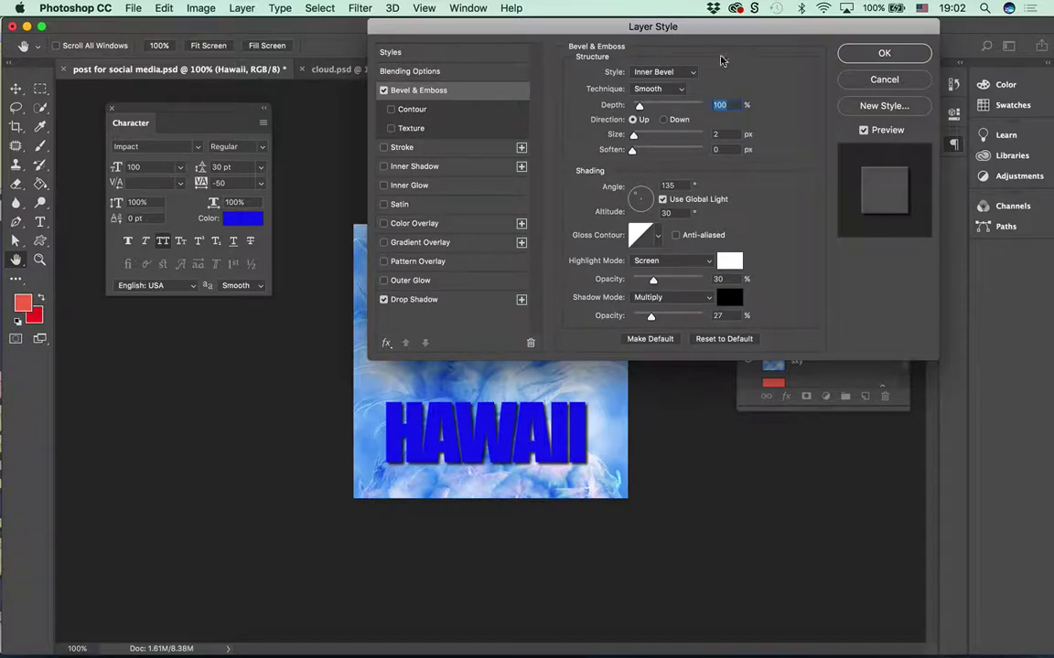
pyautogui.click(688, 72)
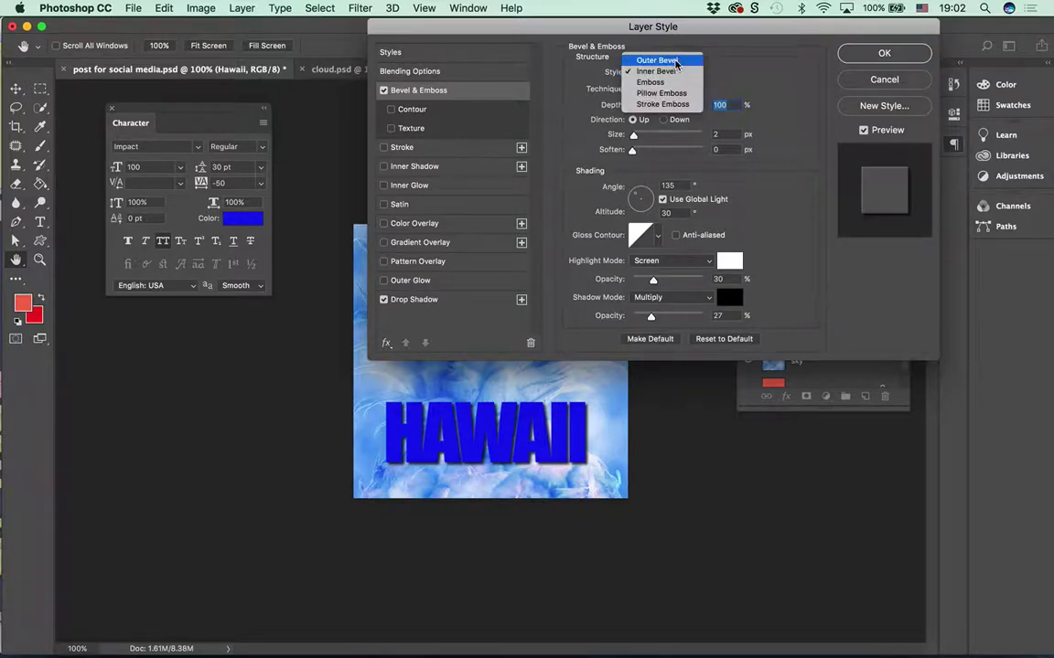
pyautogui.click(674, 58)
pyautogui.click(678, 72)
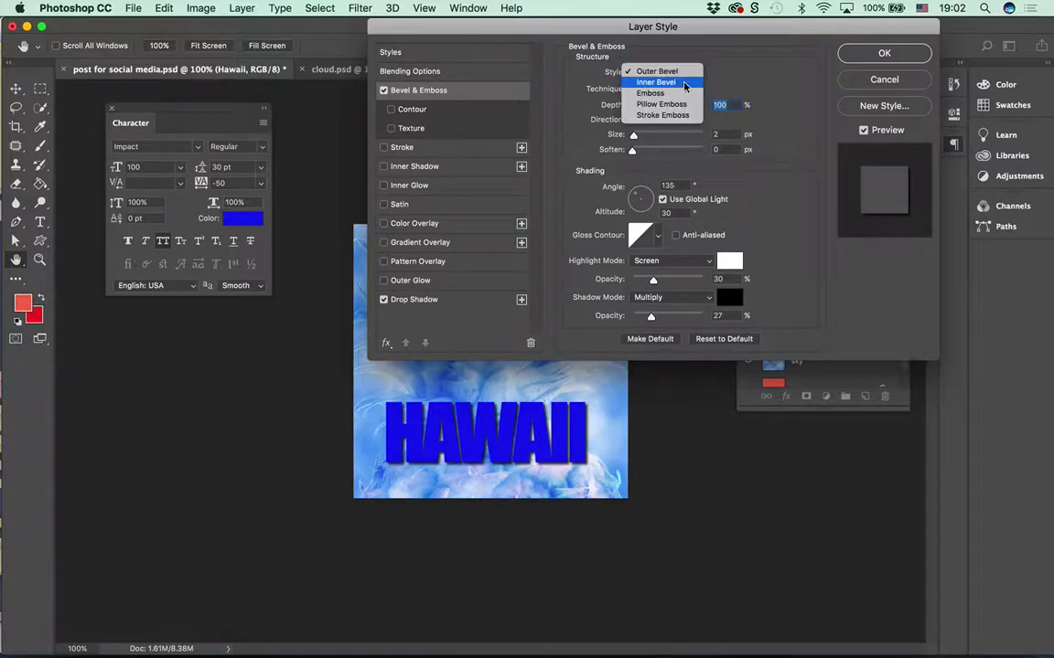
pyautogui.click(686, 80)
# - Try the Emboss, Pillow Emboss and Stroke Emboss styles on the title and return to Inner Bevel
pyautogui.click(684, 74)
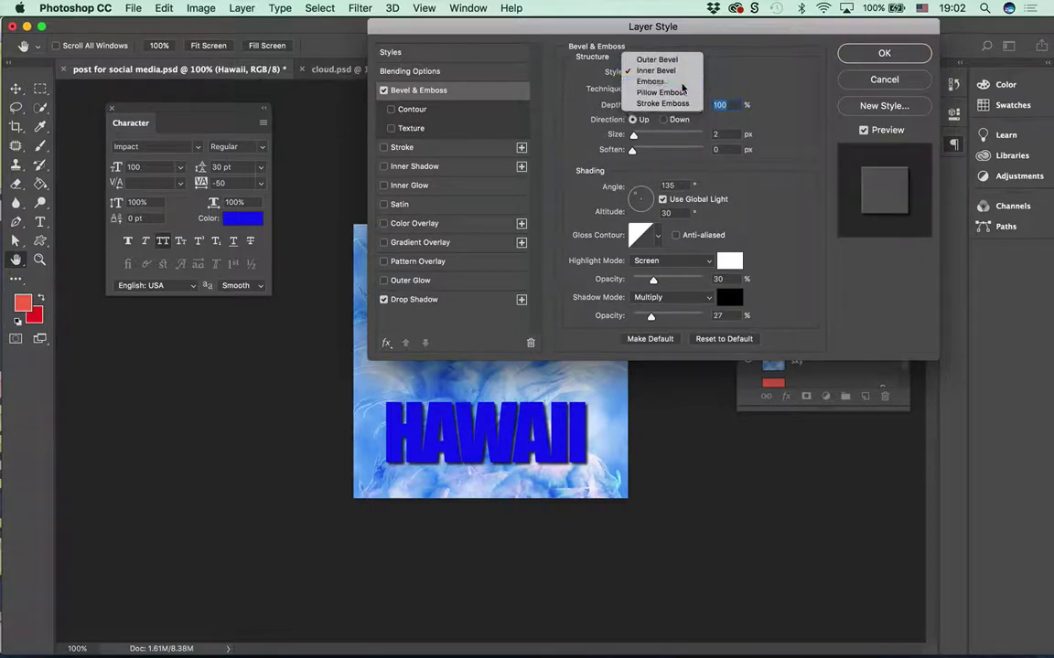
pyautogui.click(686, 84)
pyautogui.click(682, 79)
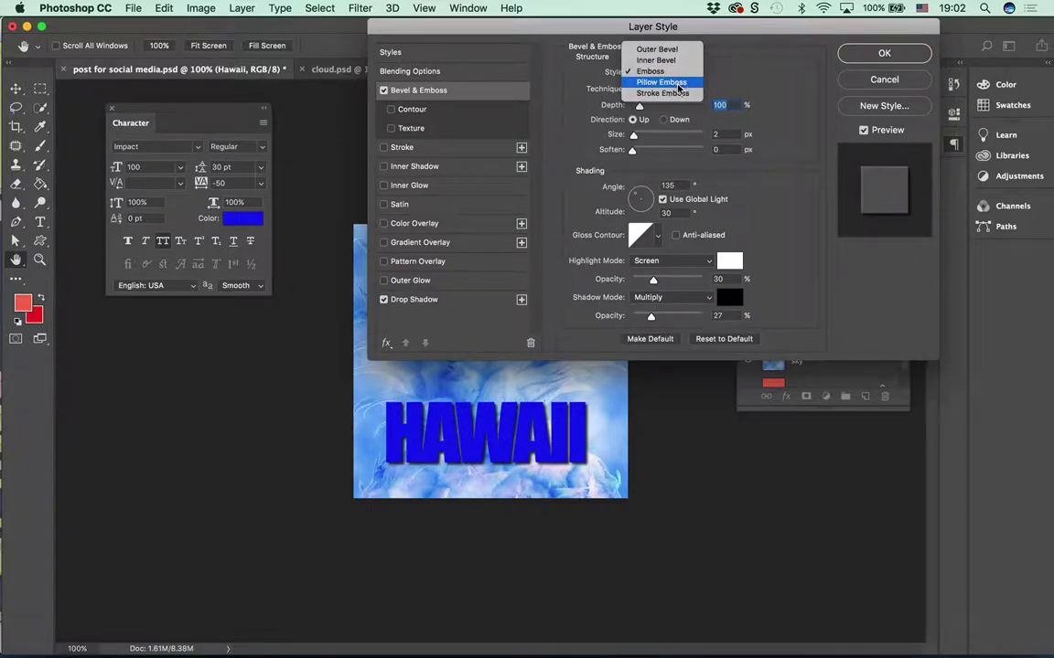
pyautogui.click(682, 84)
pyautogui.click(681, 78)
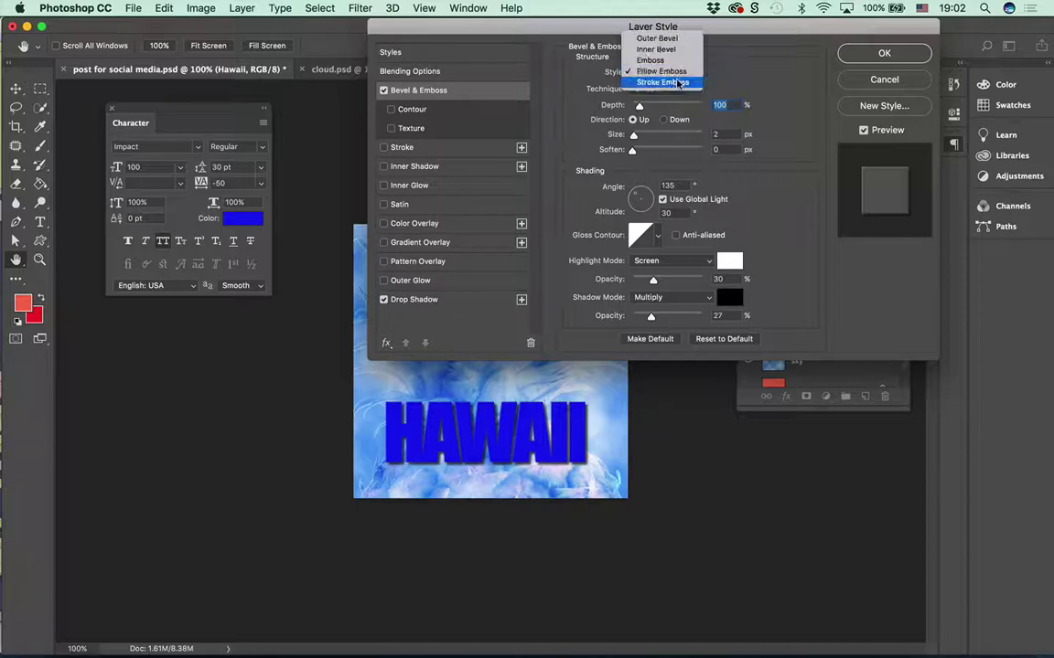
pyautogui.click(679, 85)
pyautogui.click(681, 75)
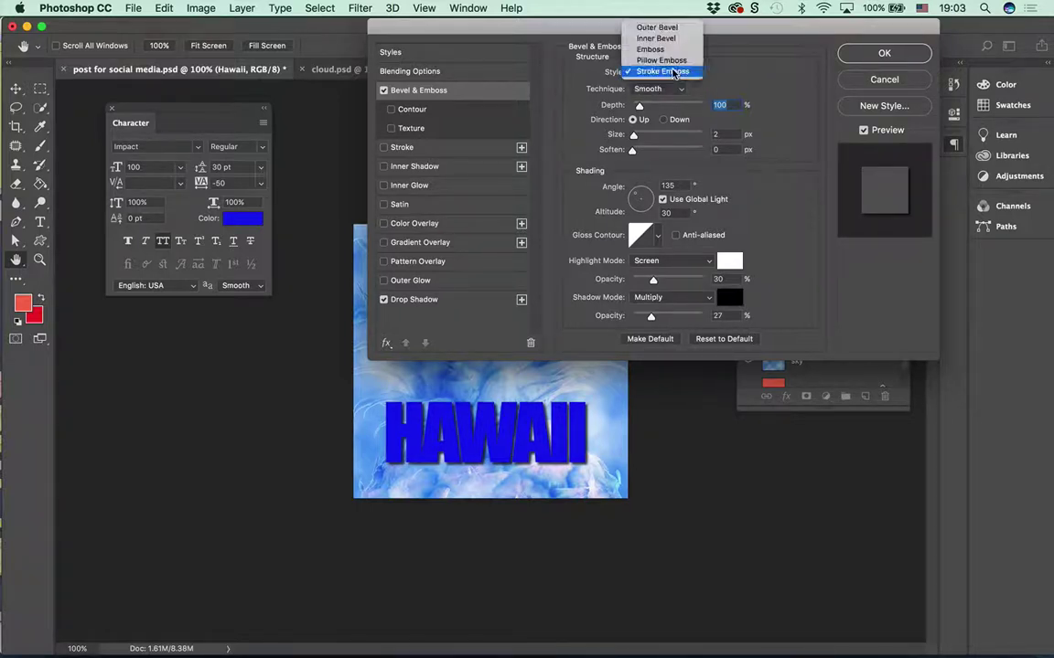
pyautogui.click(657, 39)
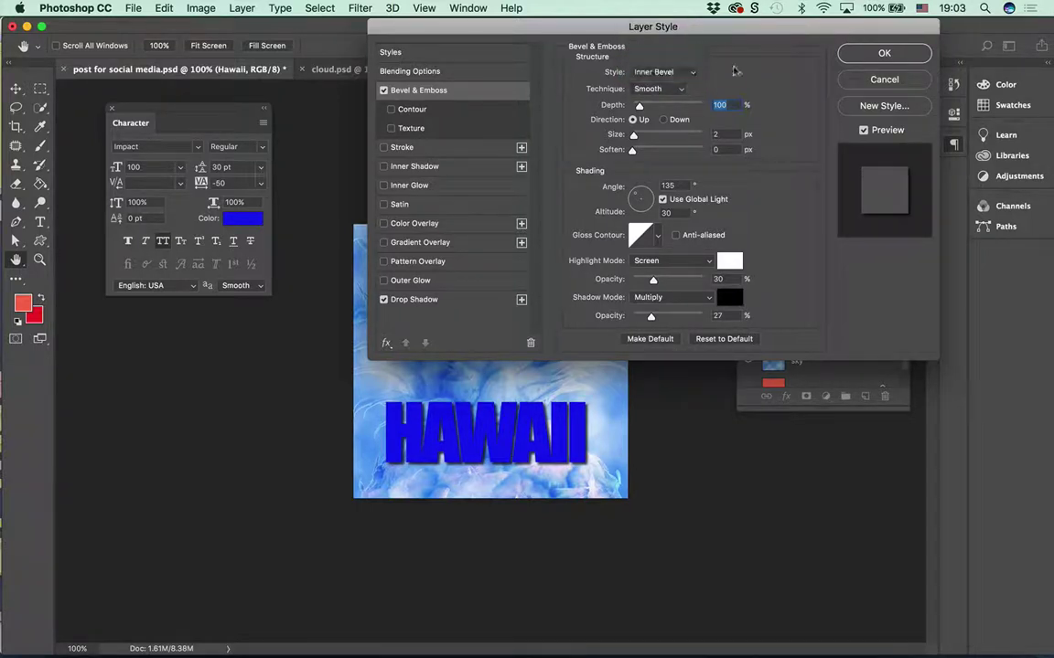
# - Try the Chisel Hard technique on the title's inner bevel and return it to Smooth
pyautogui.click(674, 89)
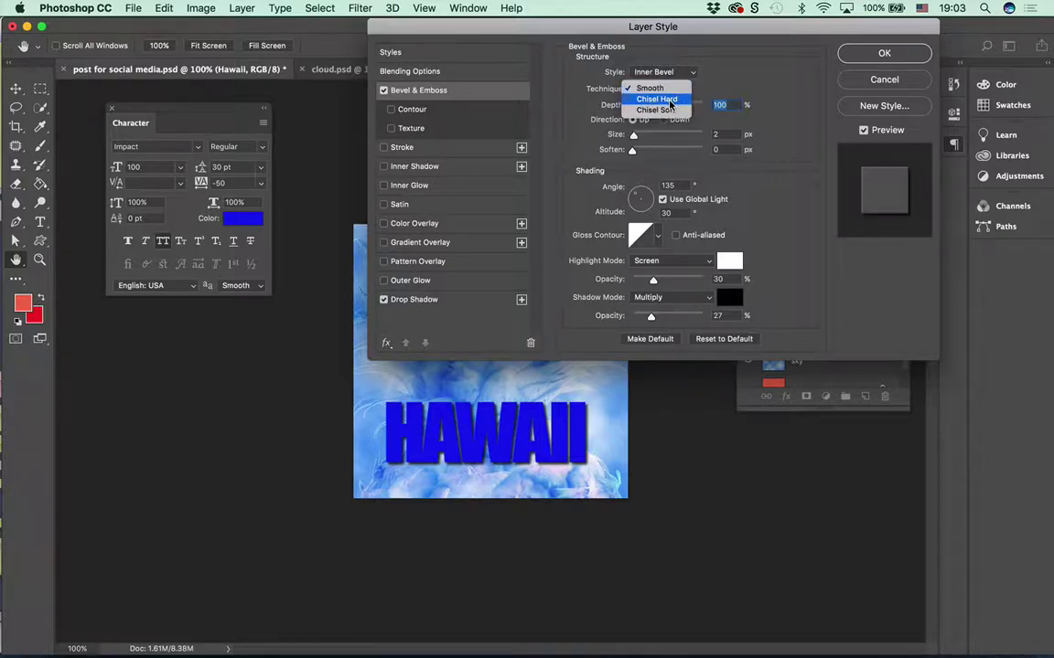
pyautogui.click(673, 103)
pyautogui.click(671, 89)
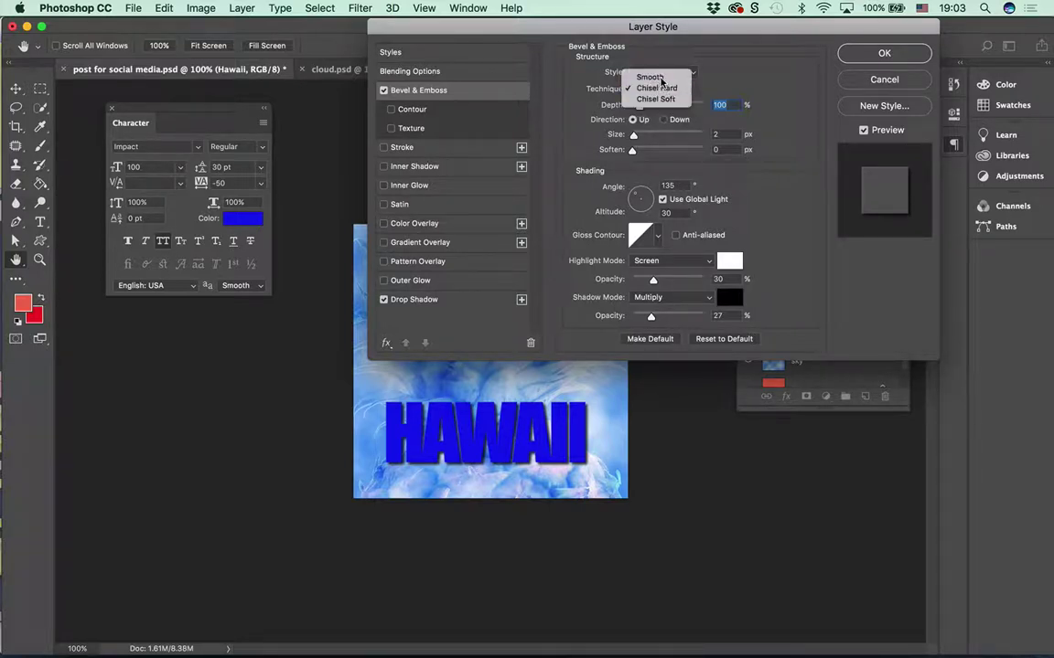
pyautogui.click(662, 71)
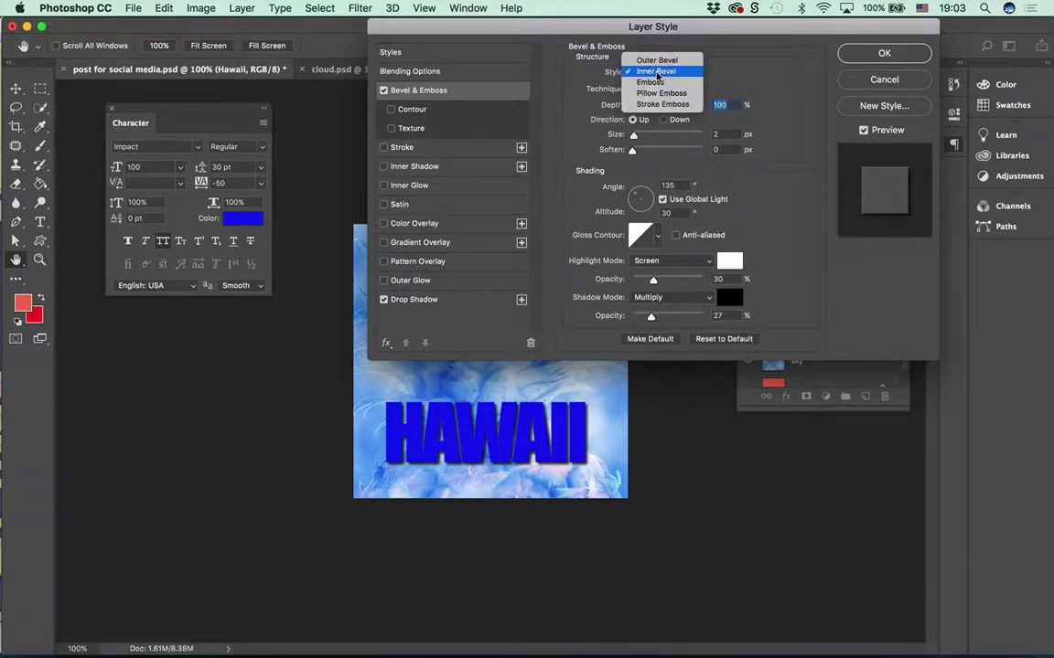
pyautogui.click(657, 71)
pyautogui.click(666, 89)
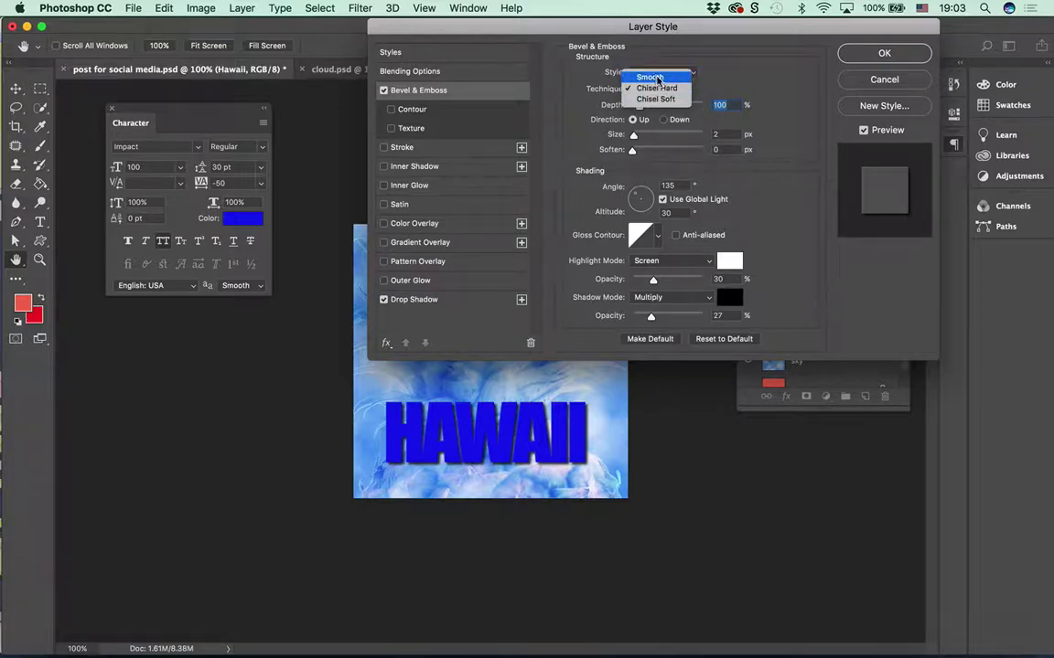
pyautogui.click(650, 77)
# - Give the HAWAII bevel a 220% depth, the Chisel Hard technique and a 24 px size, after testing sizes of 13 and 133 px
pyautogui.moveTo(644, 106); pyautogui.dragTo(640, 136)
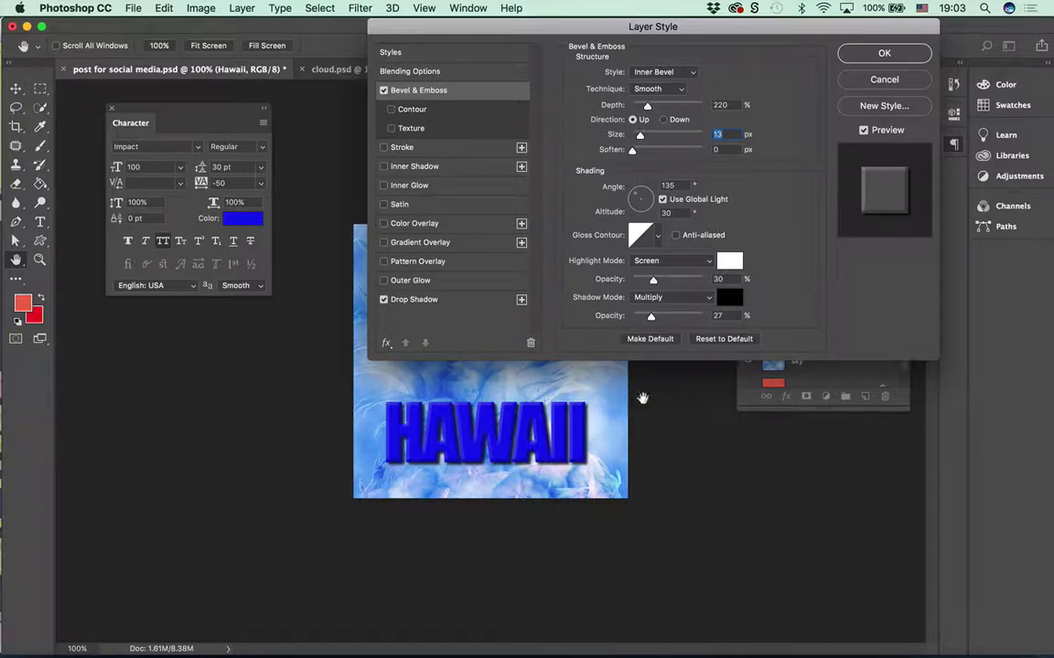
pyautogui.click(677, 88)
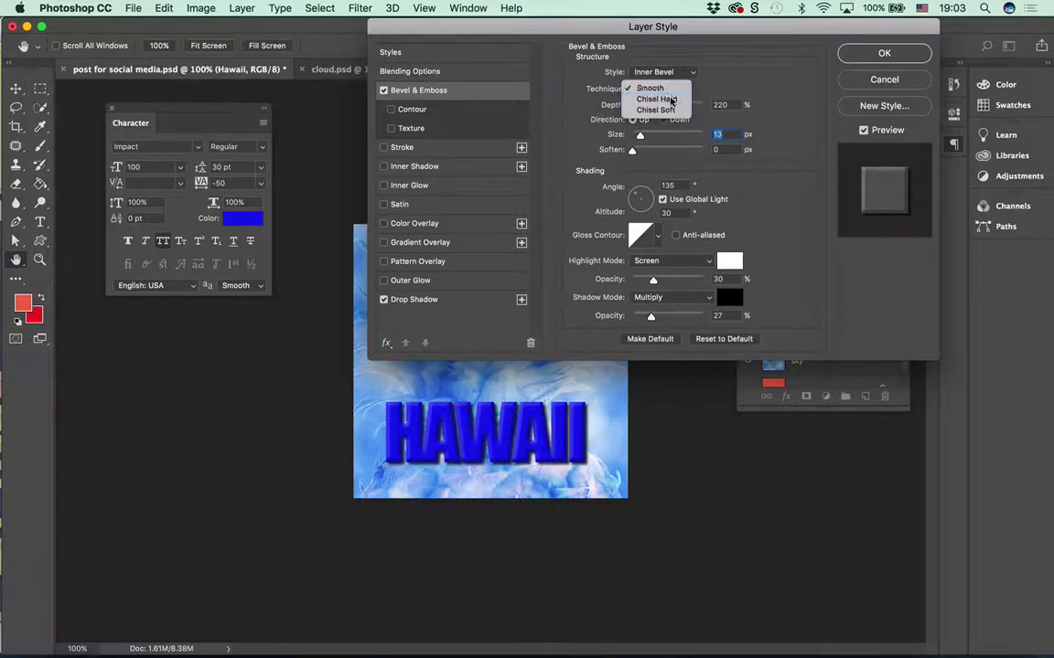
pyautogui.click(677, 100)
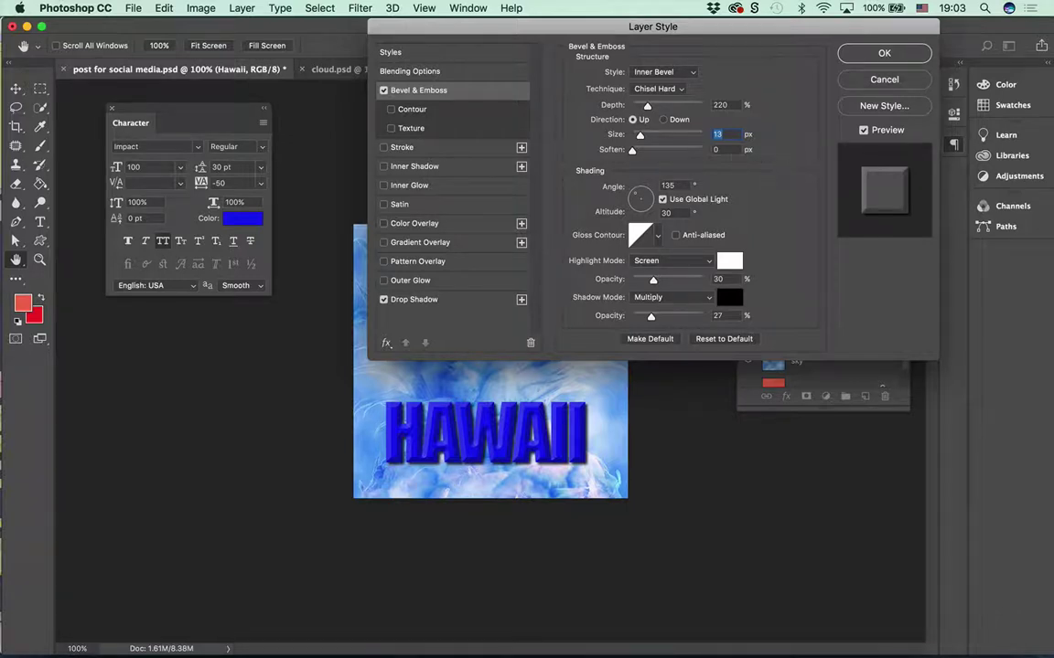
pyautogui.moveTo(640, 135); pyautogui.dragTo(672, 136)
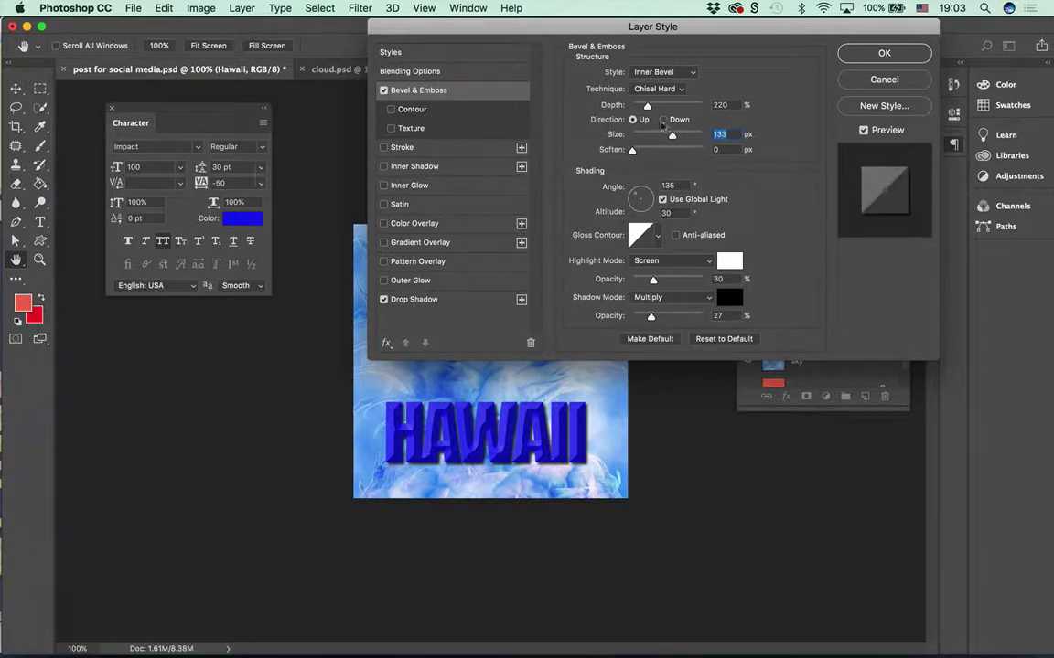
pyautogui.moveTo(672, 135); pyautogui.dragTo(643, 135)
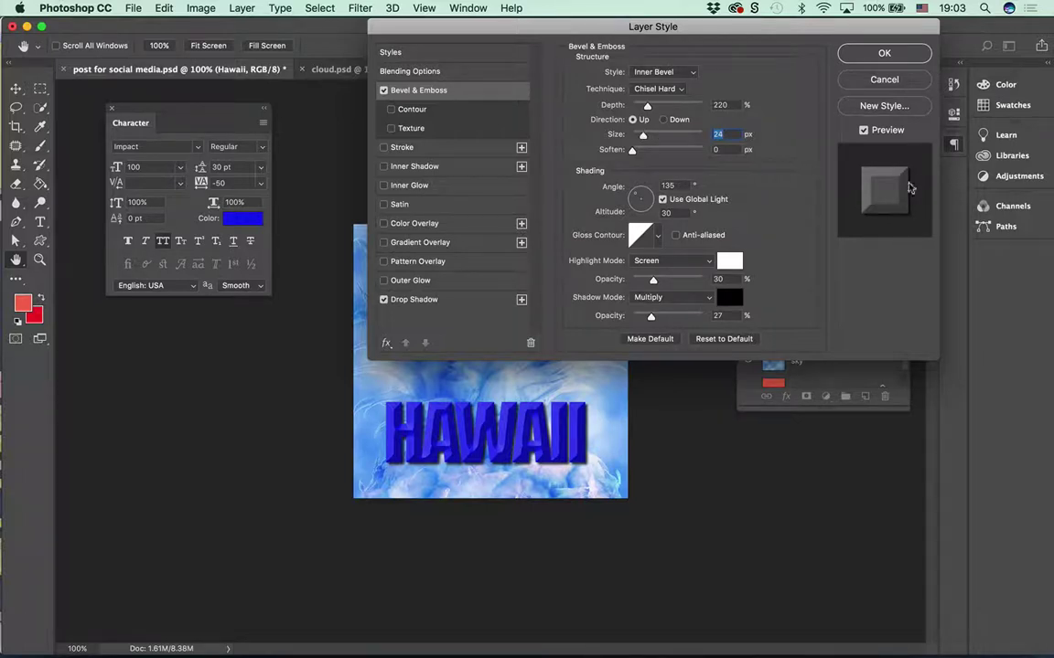
# - Set the HAWAII bevel's technique to Smooth
pyautogui.click(660, 89)
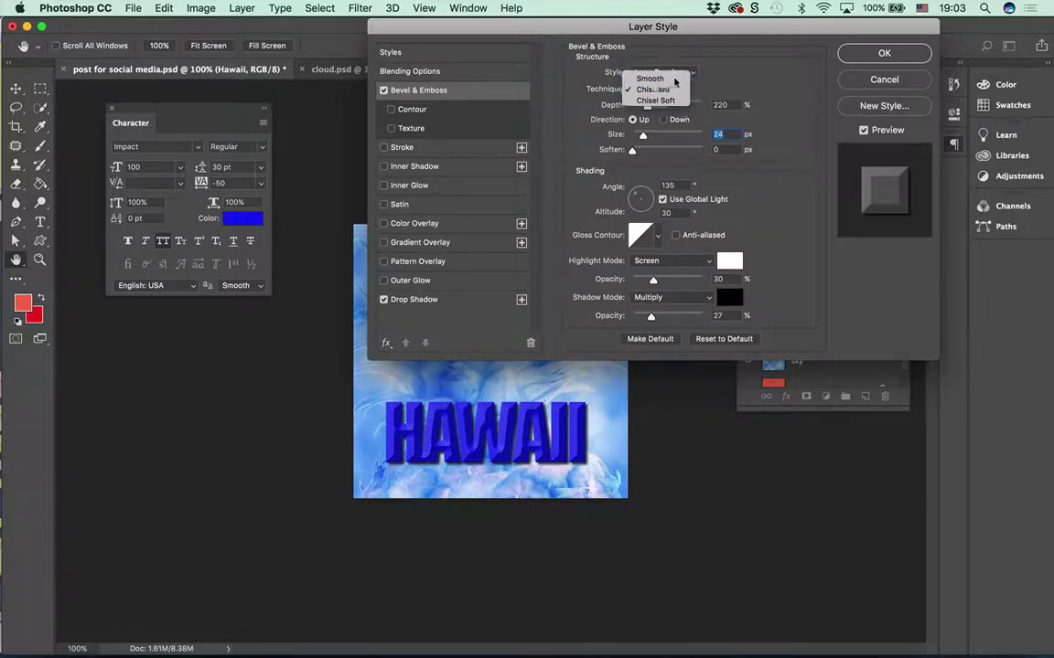
pyautogui.click(675, 80)
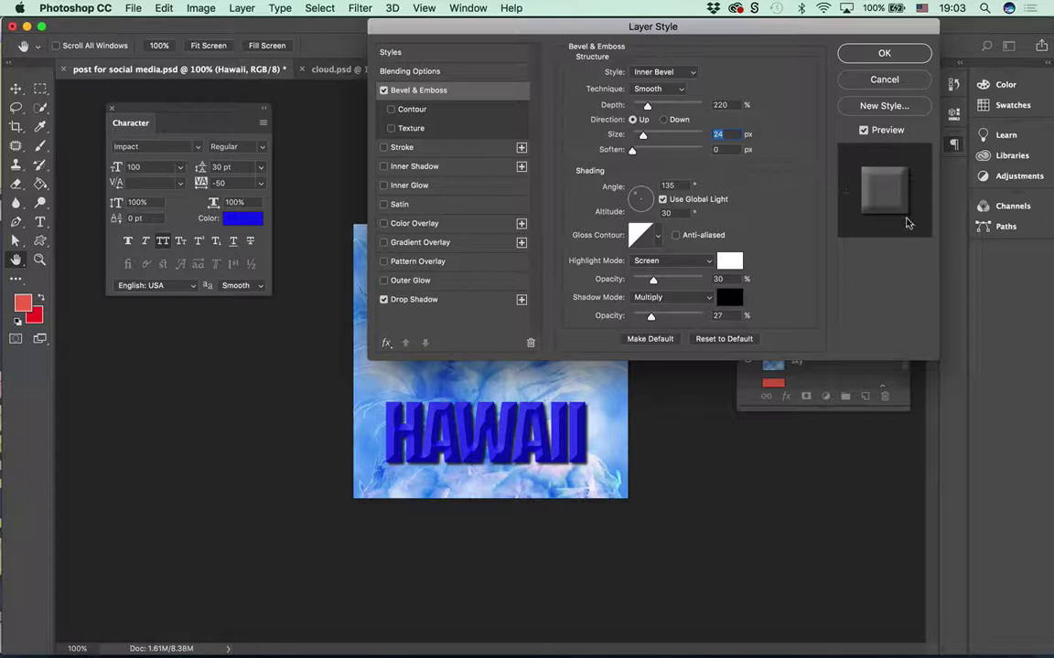
# - Try several gloss contours on the HAWAII bevel and return to the straight linear contour
pyautogui.click(657, 236)
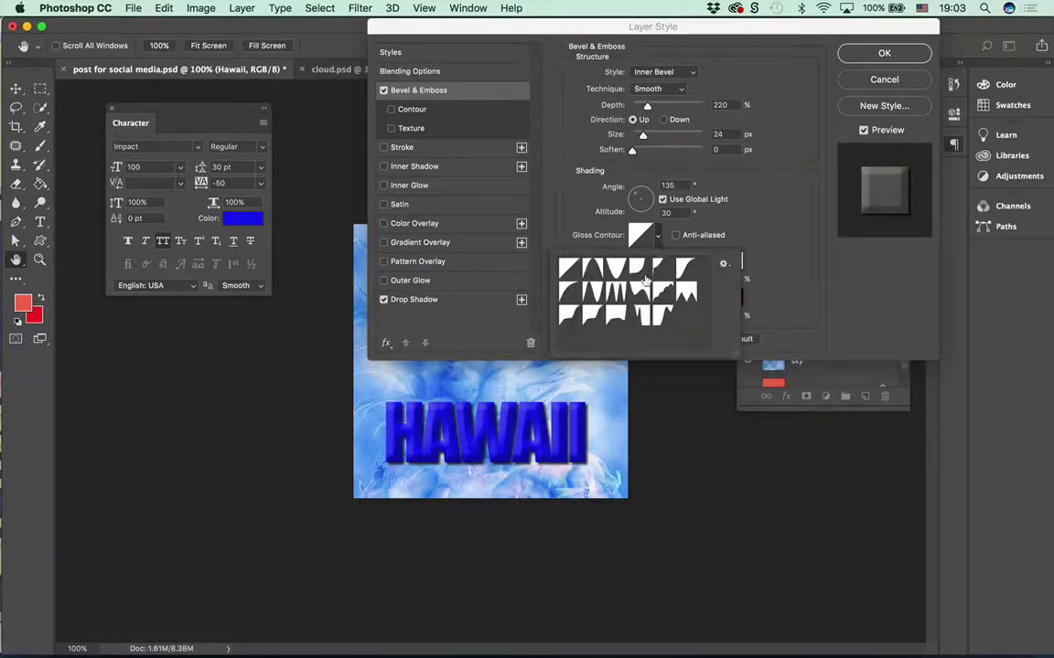
pyautogui.click(570, 265)
pyautogui.click(686, 293)
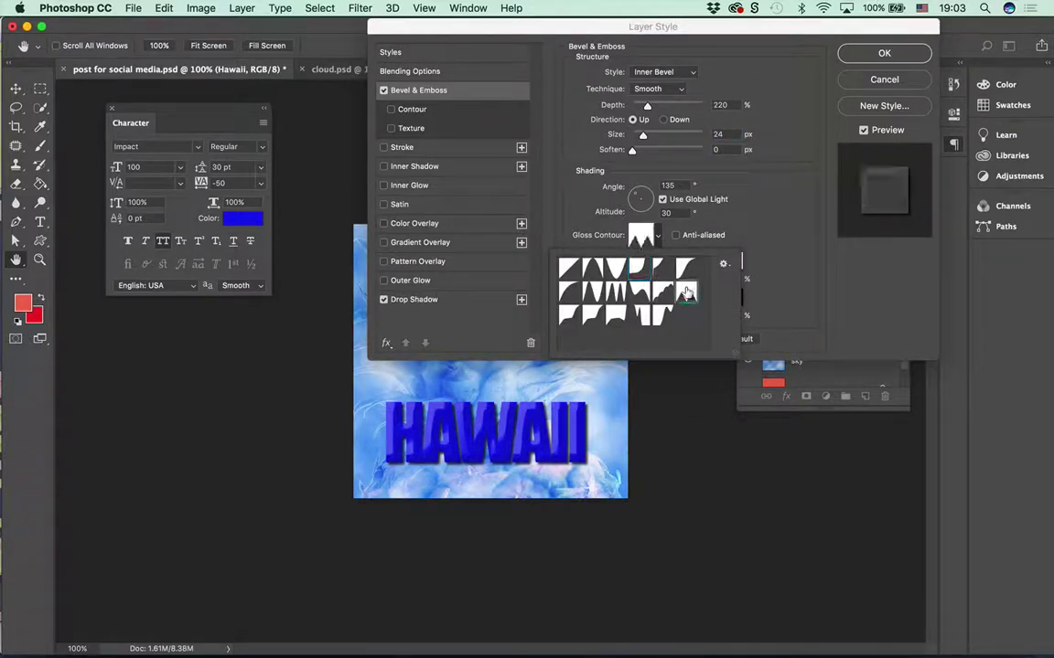
pyautogui.click(614, 292)
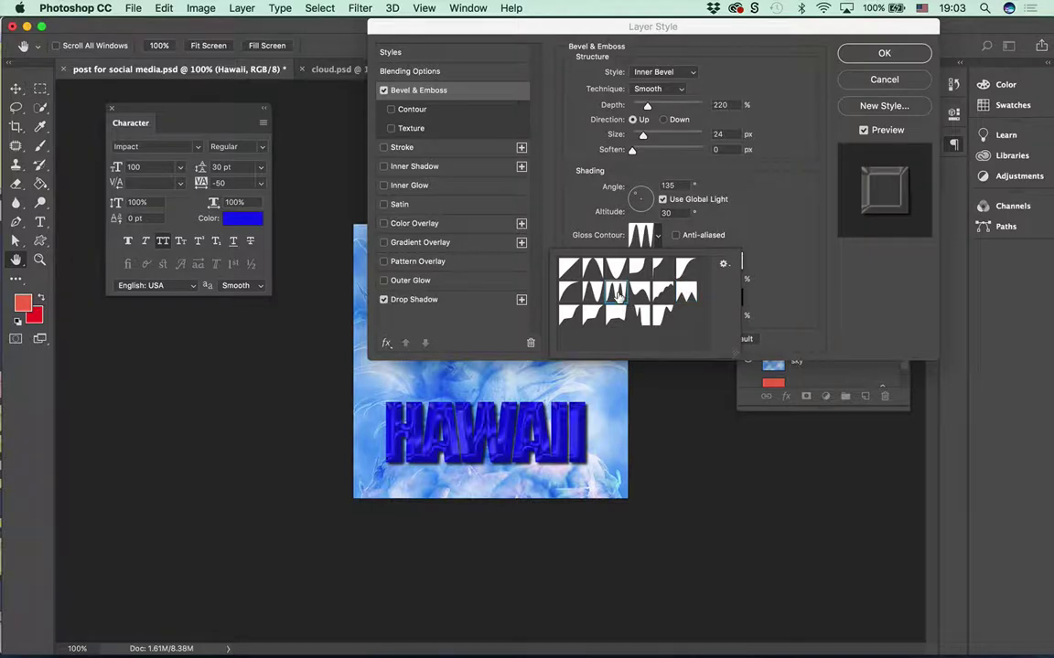
pyautogui.click(571, 293)
pyautogui.click(595, 317)
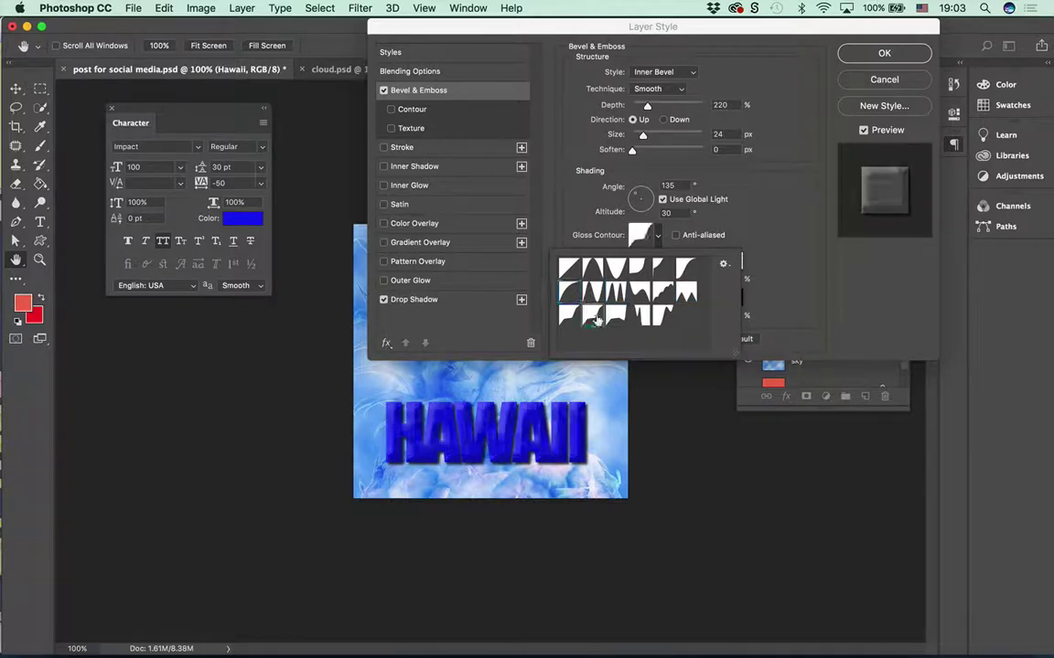
pyautogui.click(614, 316)
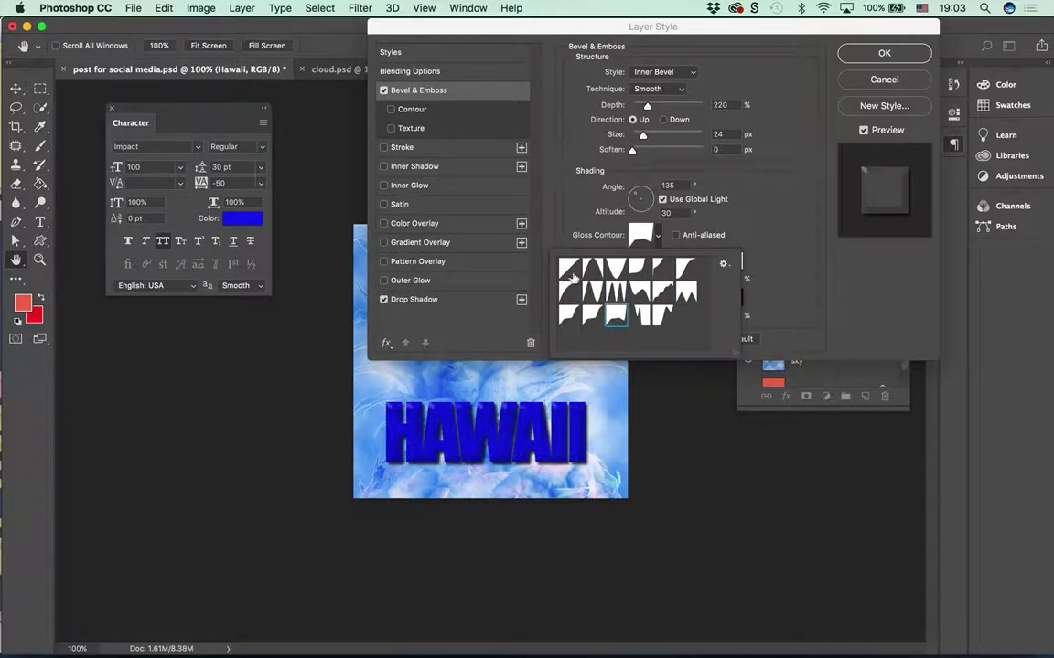
pyautogui.click(569, 269)
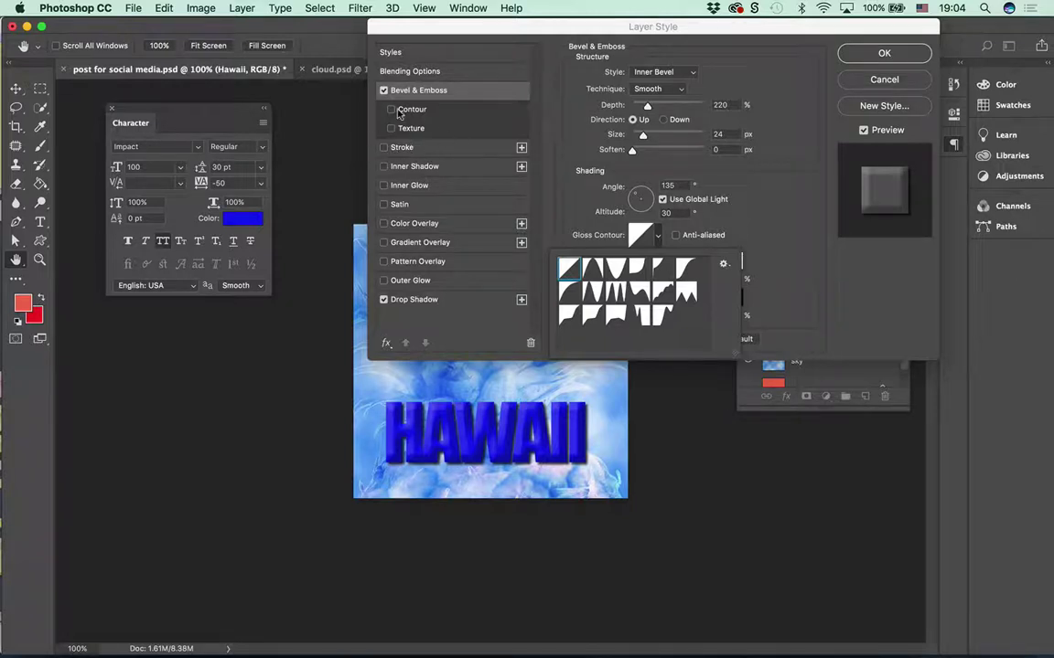
# - Try the Texture option of the HAWAII bevel and turn it off again
pyautogui.click(425, 128)
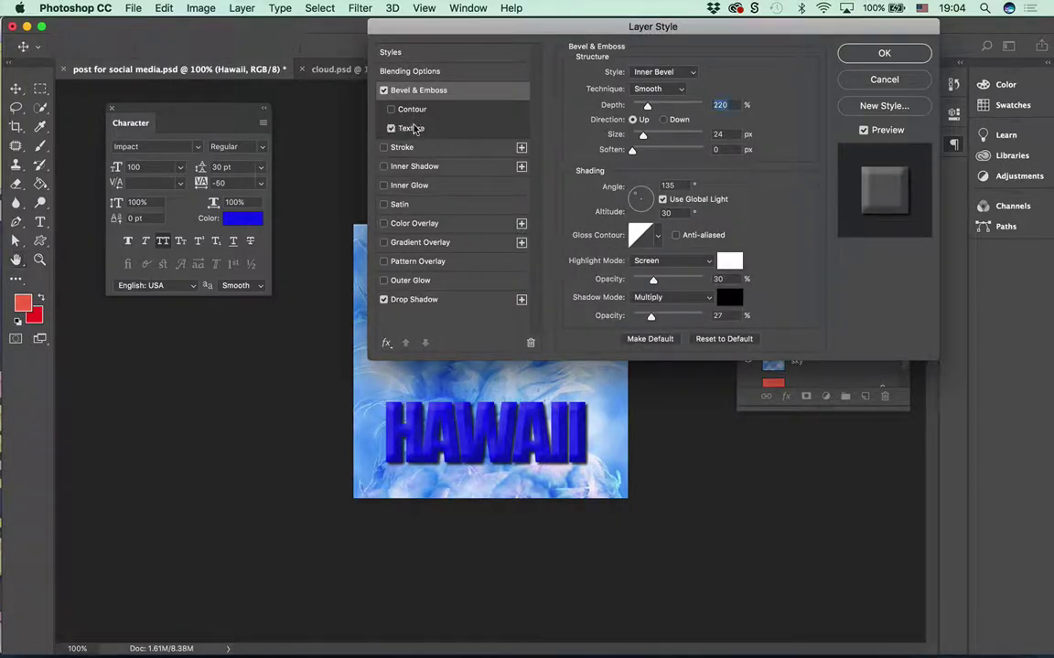
pyautogui.click(392, 128)
pyautogui.click(391, 129)
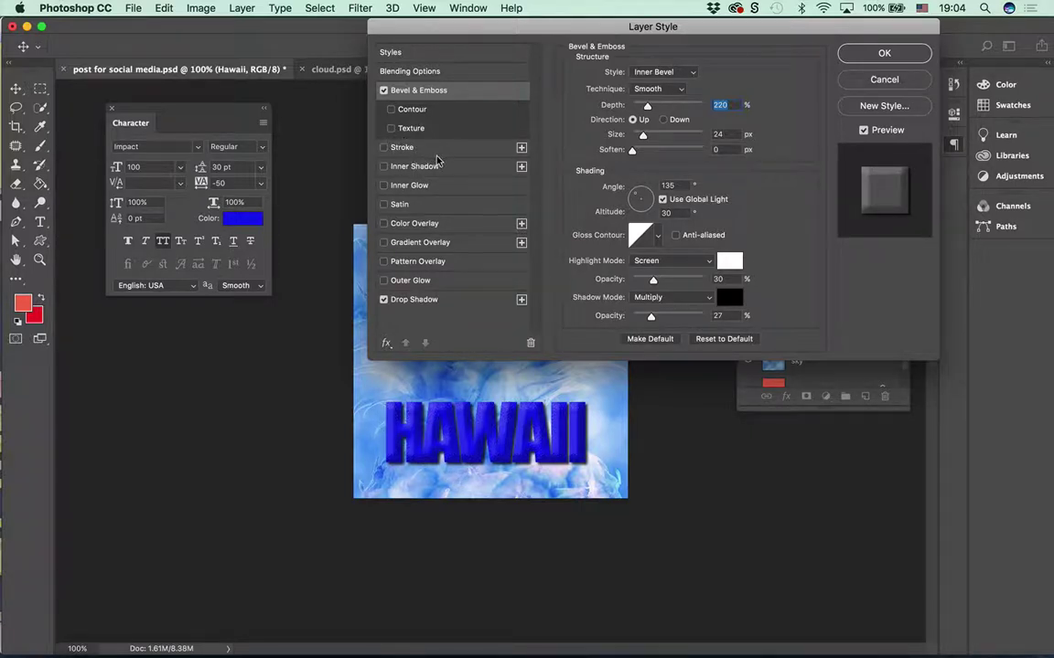
# - Add an Inner Shadow to the HAWAII title with 51% opacity, 0 px distance, a pale pink colour and 23% noise
pyautogui.click(385, 167)
pyautogui.click(421, 167)
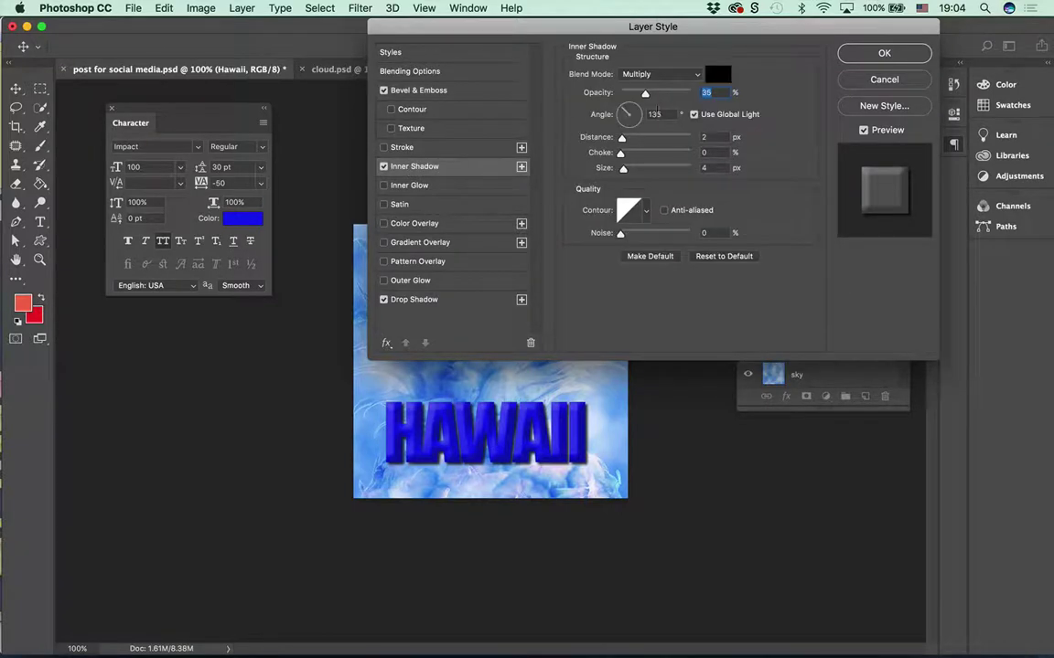
pyautogui.moveTo(645, 95)
pyautogui.mouseDown()
pyautogui.moveTo(668, 93)
pyautogui.moveTo(656, 93)
pyautogui.mouseUp()
pyautogui.moveTo(622, 137)
pyautogui.mouseDown()
pyautogui.moveTo(660, 136)
pyautogui.moveTo(620, 137)
pyautogui.mouseUp()
pyautogui.click(717, 74)
pyautogui.click(90, 65)
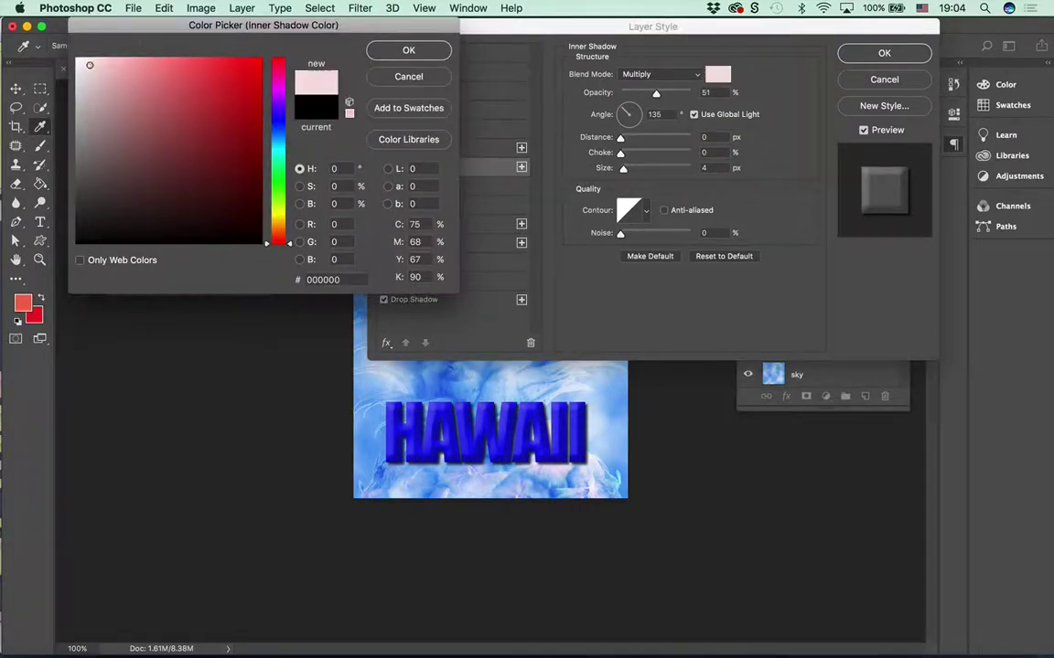
pyautogui.click(377, 52)
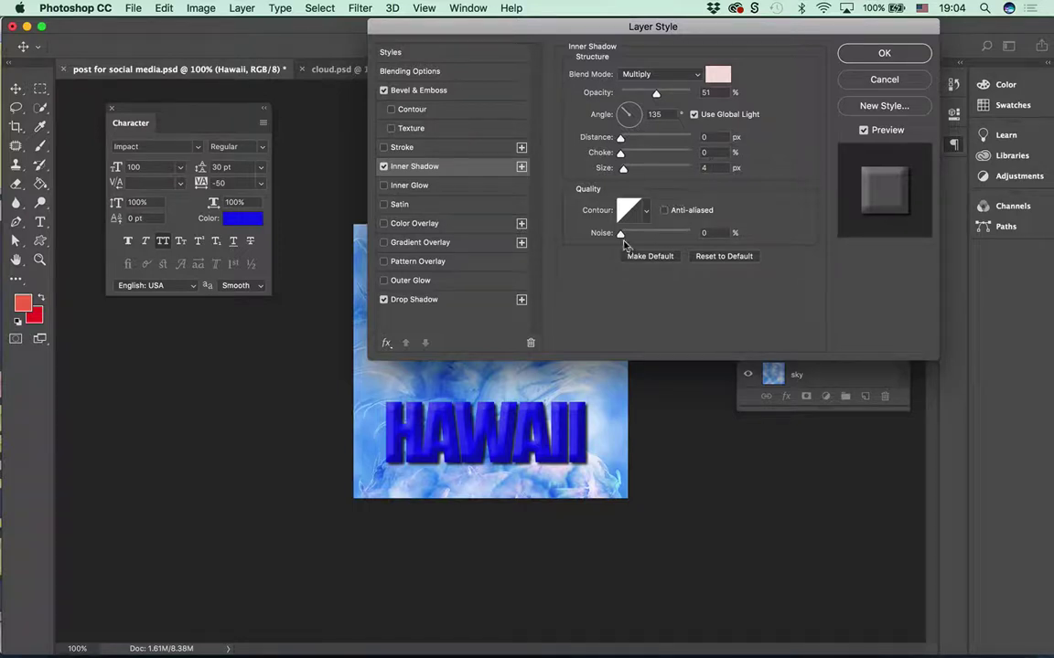
pyautogui.moveTo(632, 234); pyautogui.dragTo(637, 234)
# - Save the title's effects as a new style named "Text for social media" and apply the layer style
pyautogui.click(870, 107)
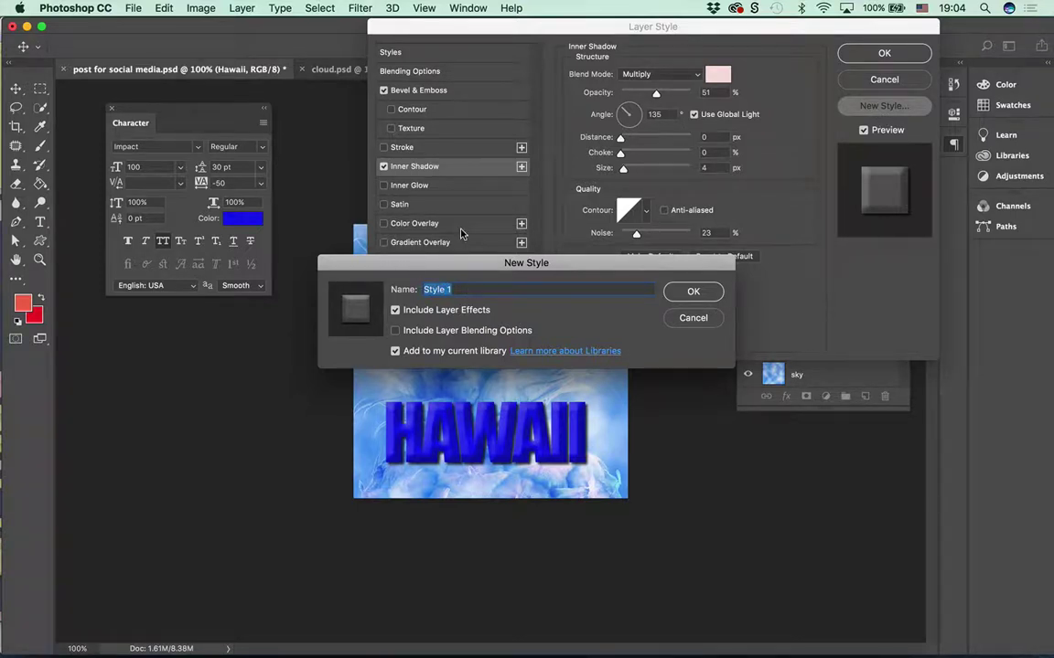
pyautogui.write('Text for social media')
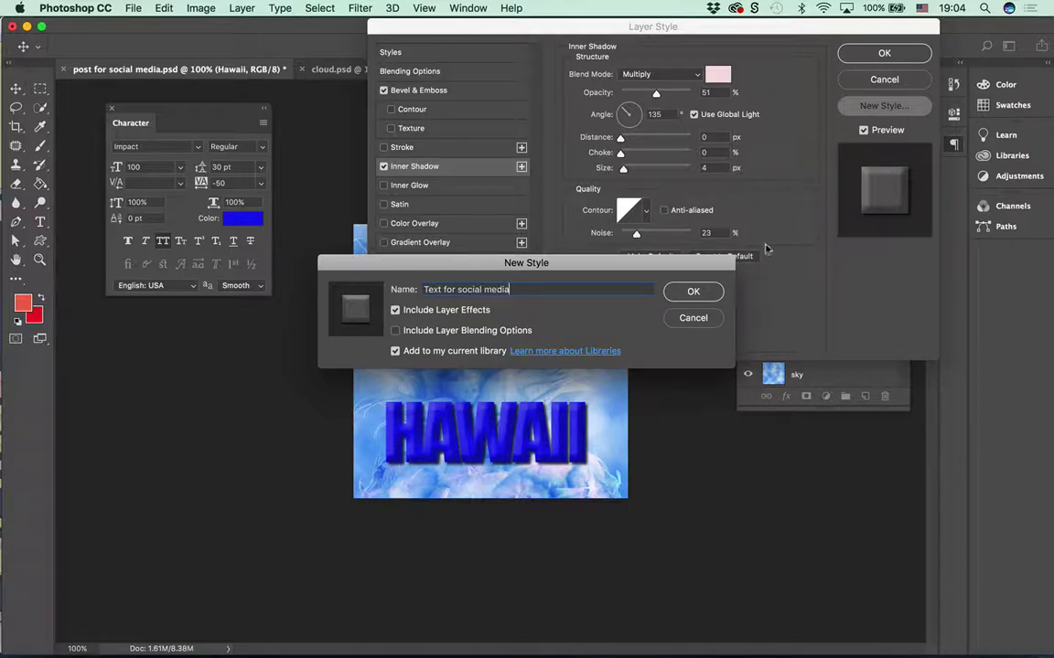
pyautogui.press('Return')
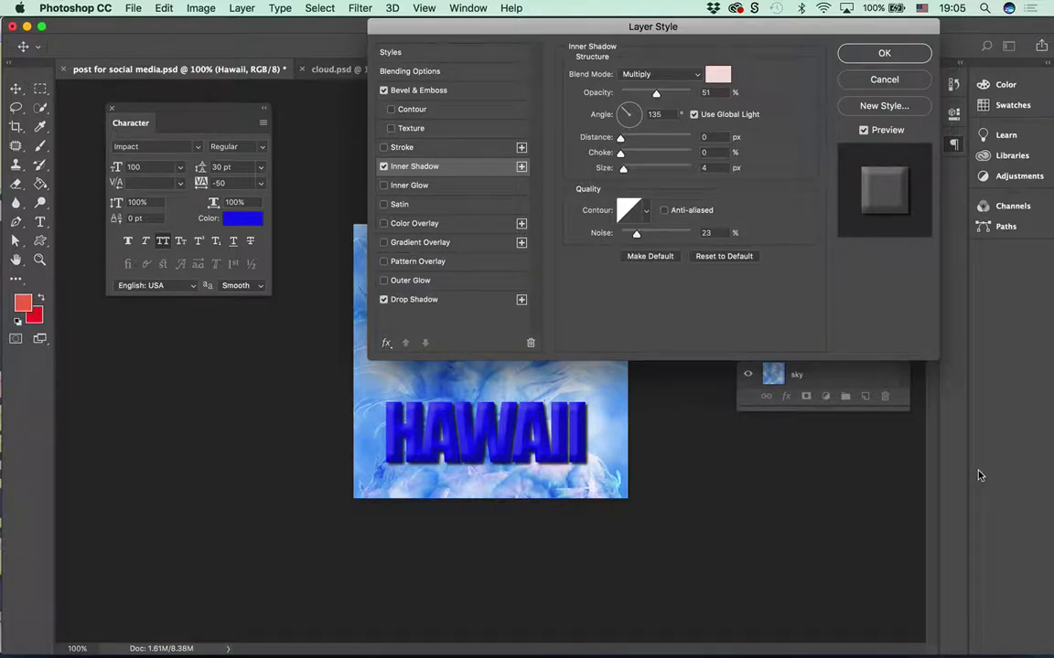
pyautogui.click(884, 53)
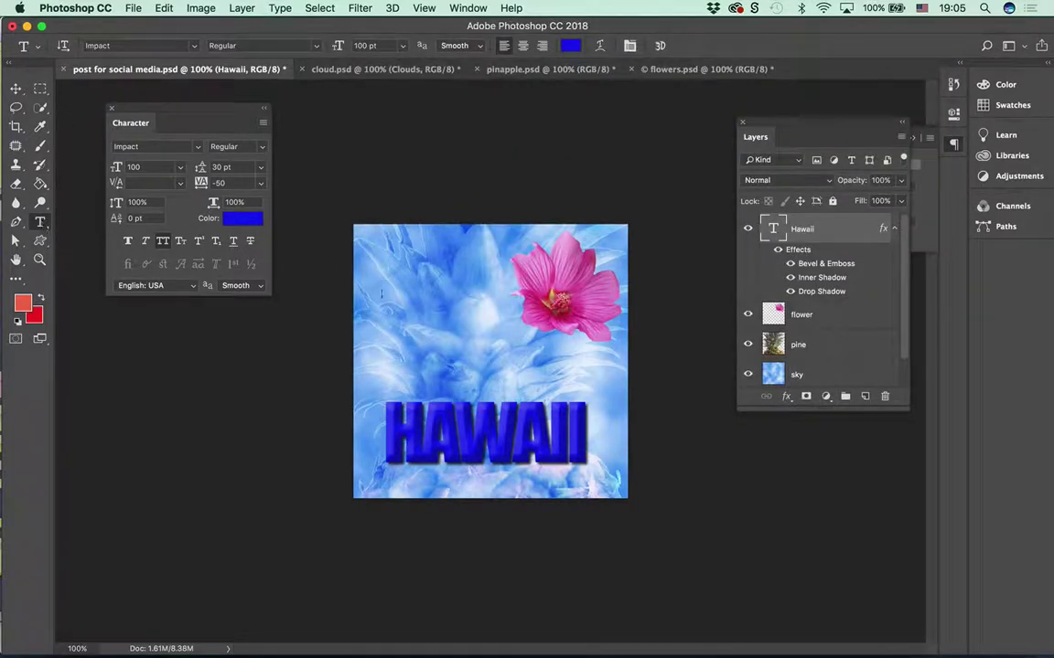
# - Set the HAWAII title's tracking to 0
pyautogui.click(260, 183)
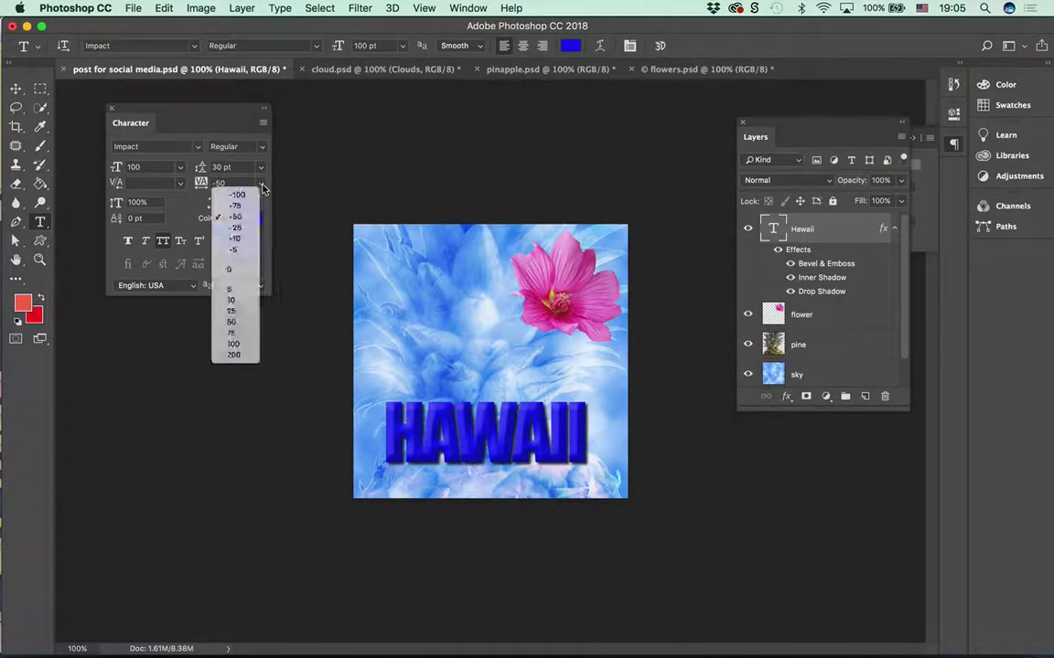
pyautogui.click(229, 271)
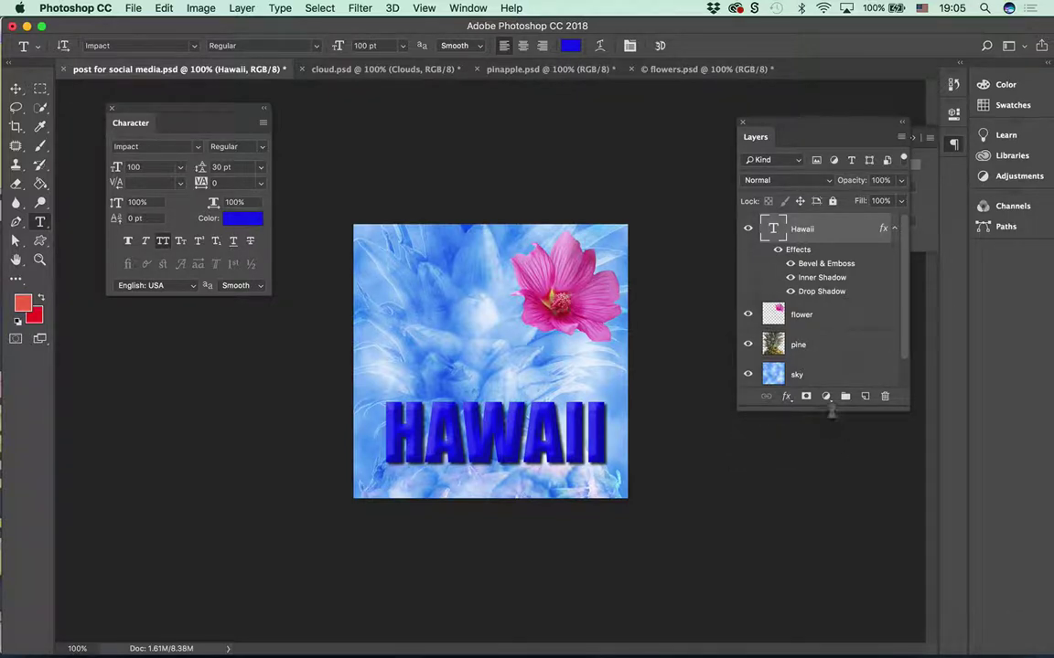
# - Show the Styles list as a floating panel, collapse the Adjustments panel and enlarge the list to show more styles
pyautogui.click(470, 8)
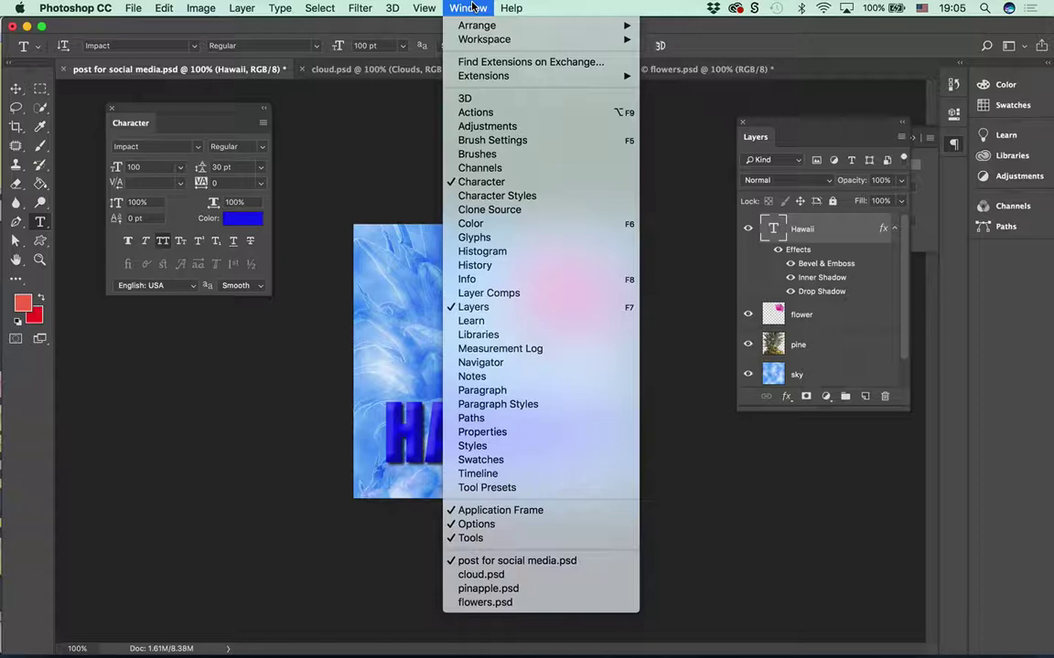
pyautogui.click(515, 447)
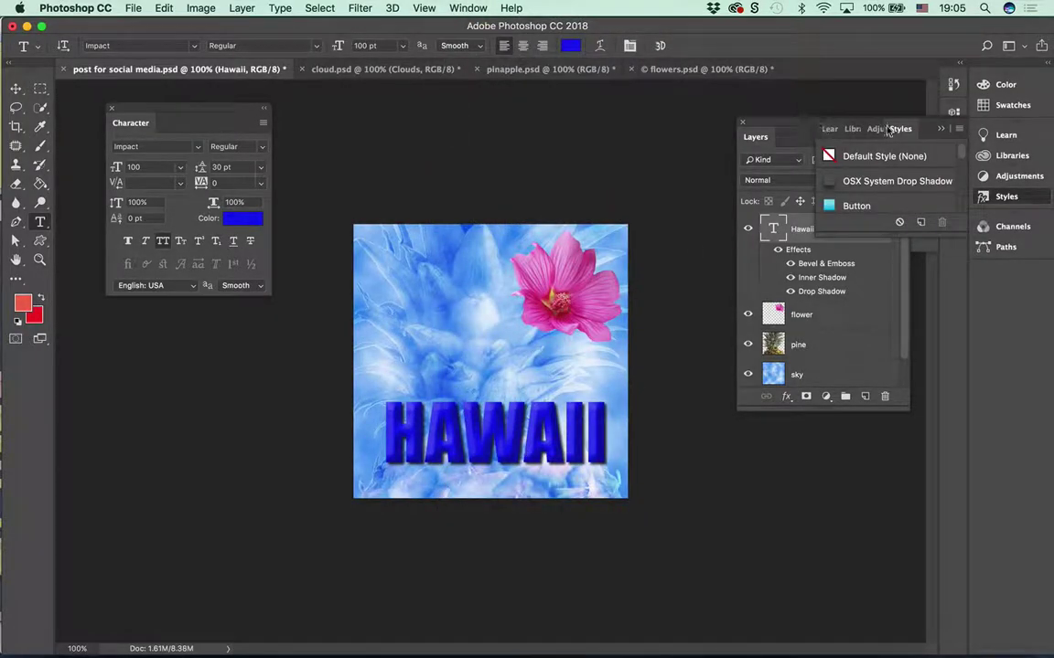
pyautogui.moveTo(888, 130); pyautogui.dragTo(579, 105)
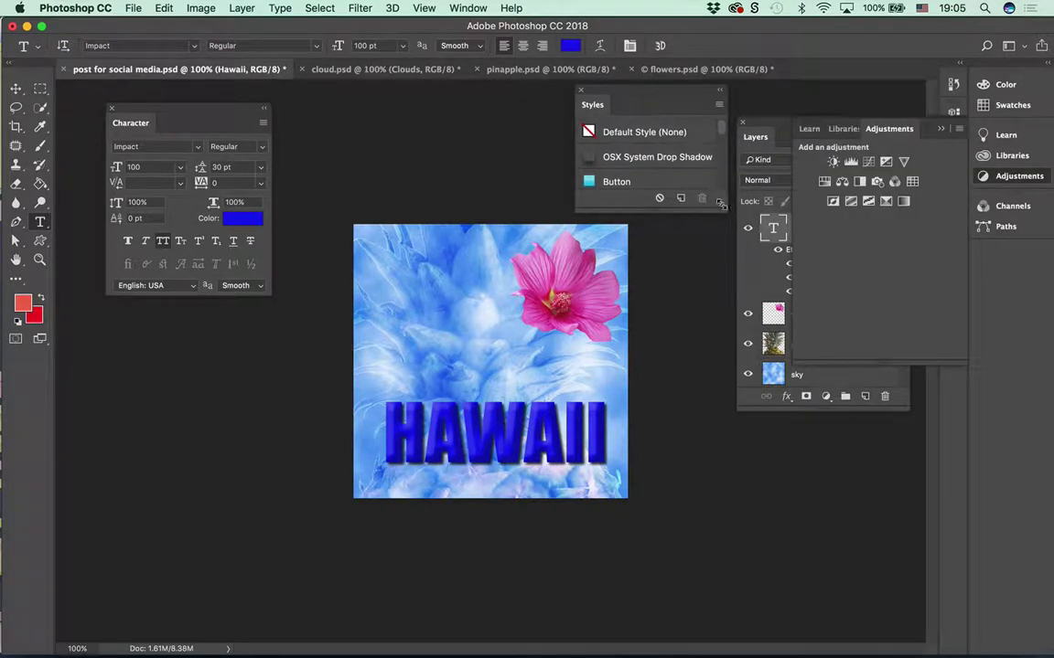
pyautogui.click(792, 120)
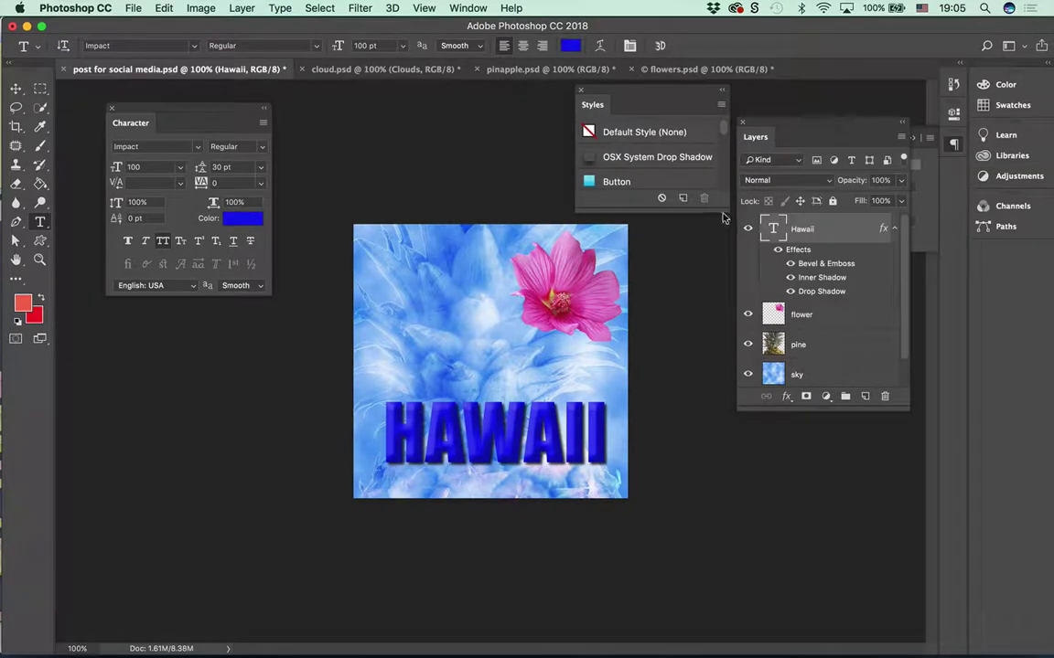
pyautogui.moveTo(725, 211); pyautogui.dragTo(873, 297)
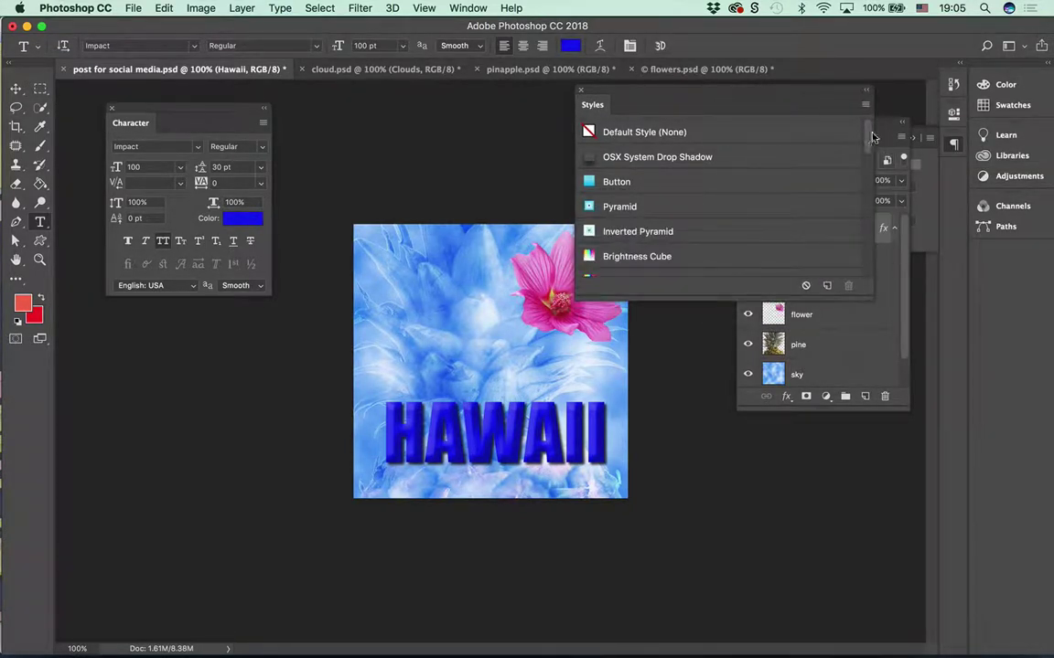
# - Show the layer style presets as large thumbnails and enlarge the Styles panel to fit the whole set
pyautogui.scroll(-1, 870, 153)
pyautogui.moveTo(870, 152); pyautogui.dragTo(863, 105)
pyautogui.click(864, 105)
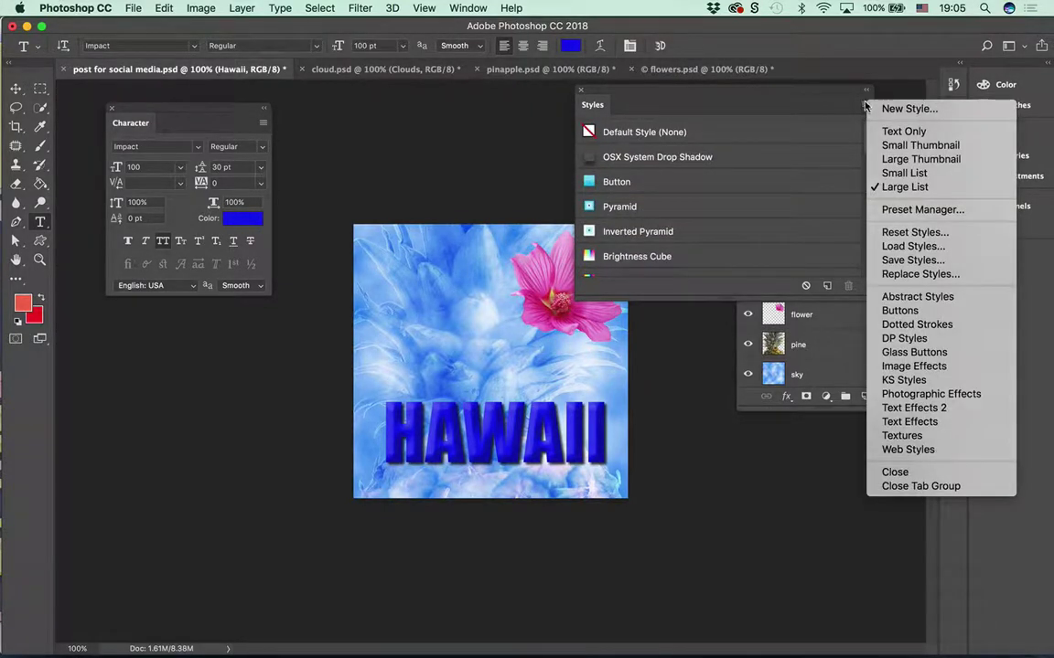
pyautogui.click(892, 159)
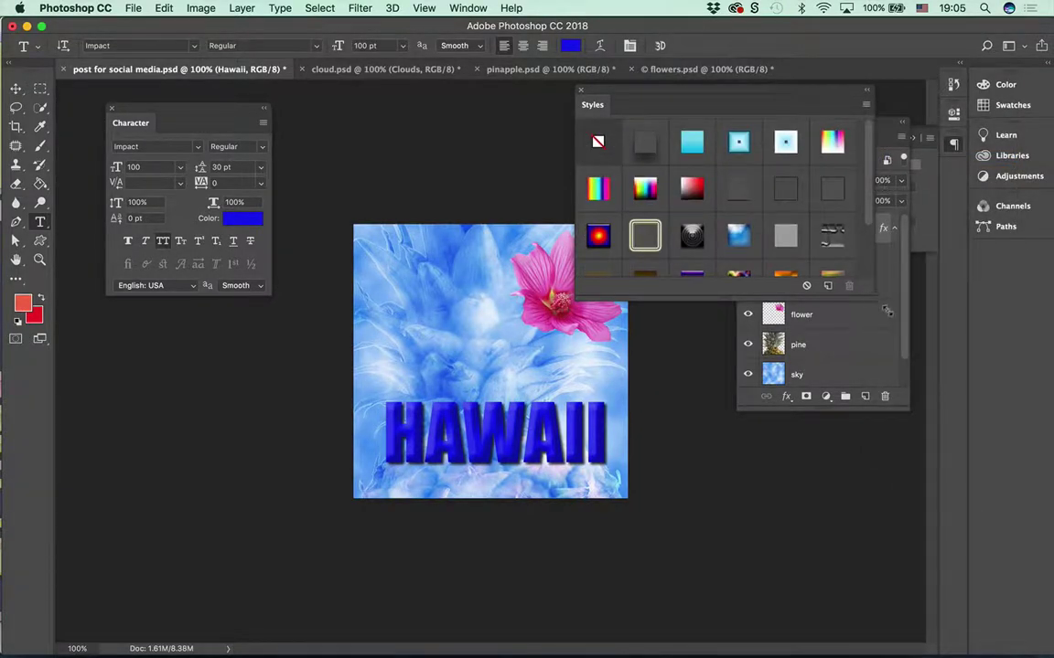
pyautogui.moveTo(887, 311); pyautogui.dragTo(979, 370)
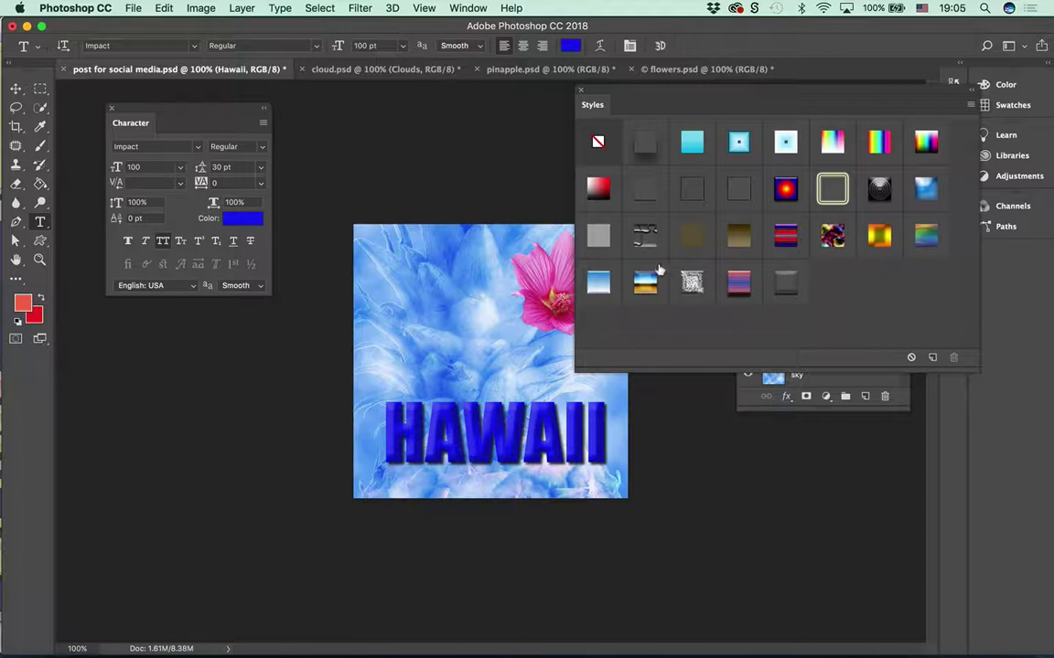
# - Try several style presets on the Hawaii text, including the striped fabric, rainbow spectrum, cloudy blue and yellow-orange ones
pyautogui.click(648, 240)
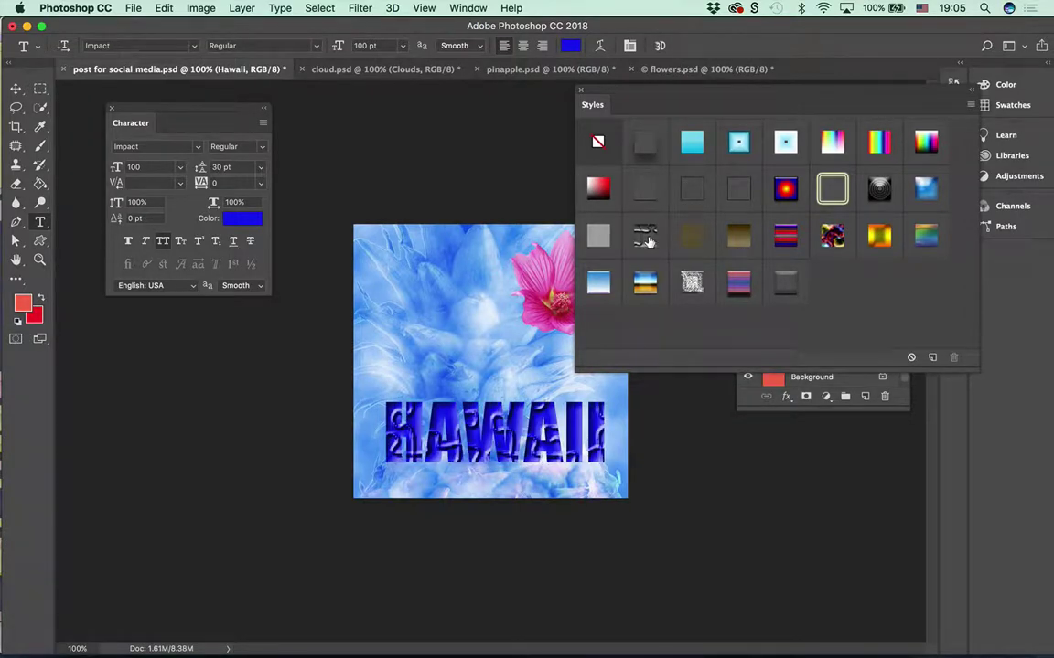
pyautogui.click(788, 238)
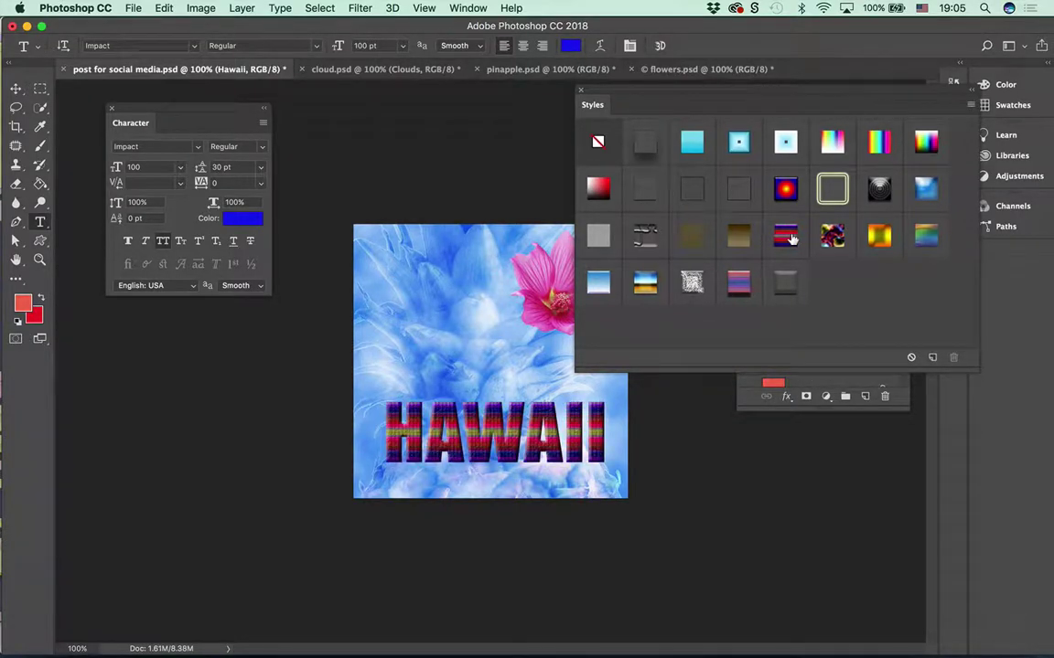
pyautogui.click(879, 146)
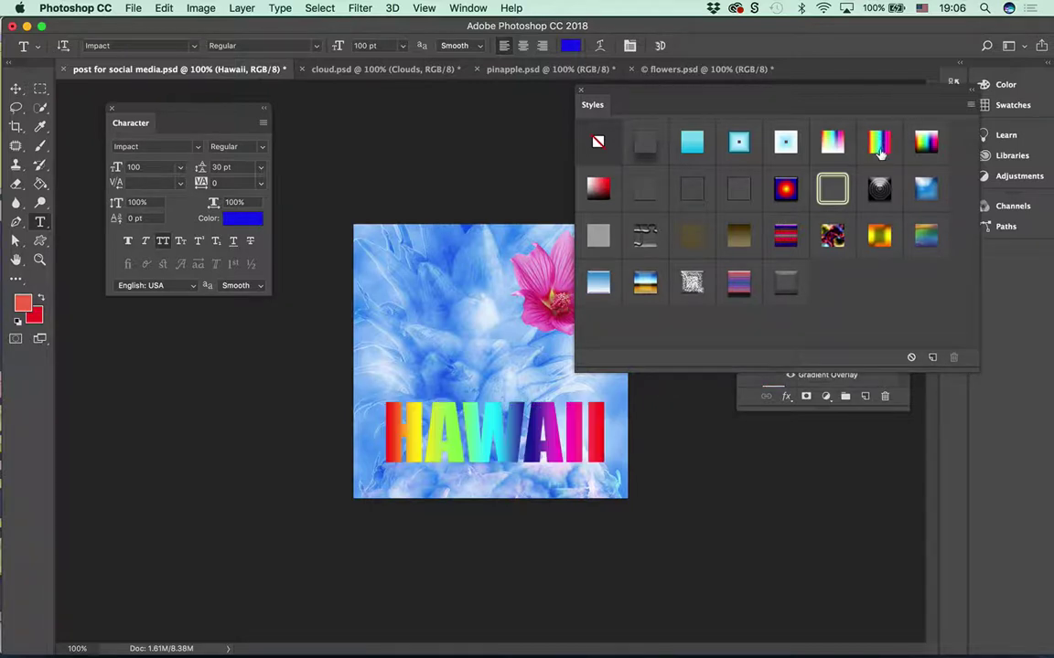
pyautogui.click(832, 137)
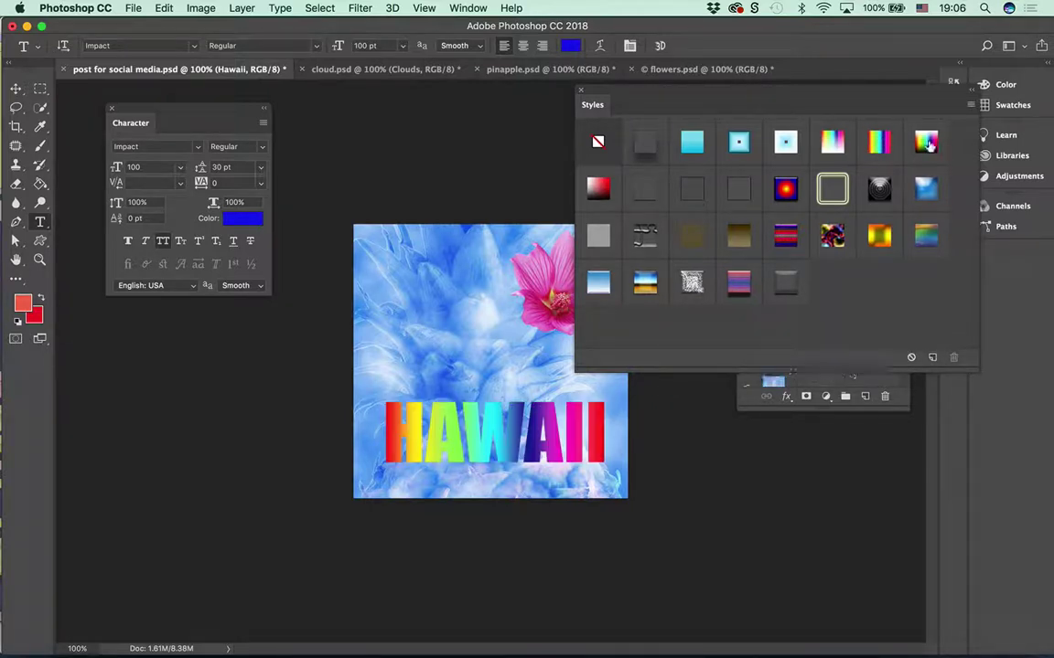
pyautogui.click(926, 188)
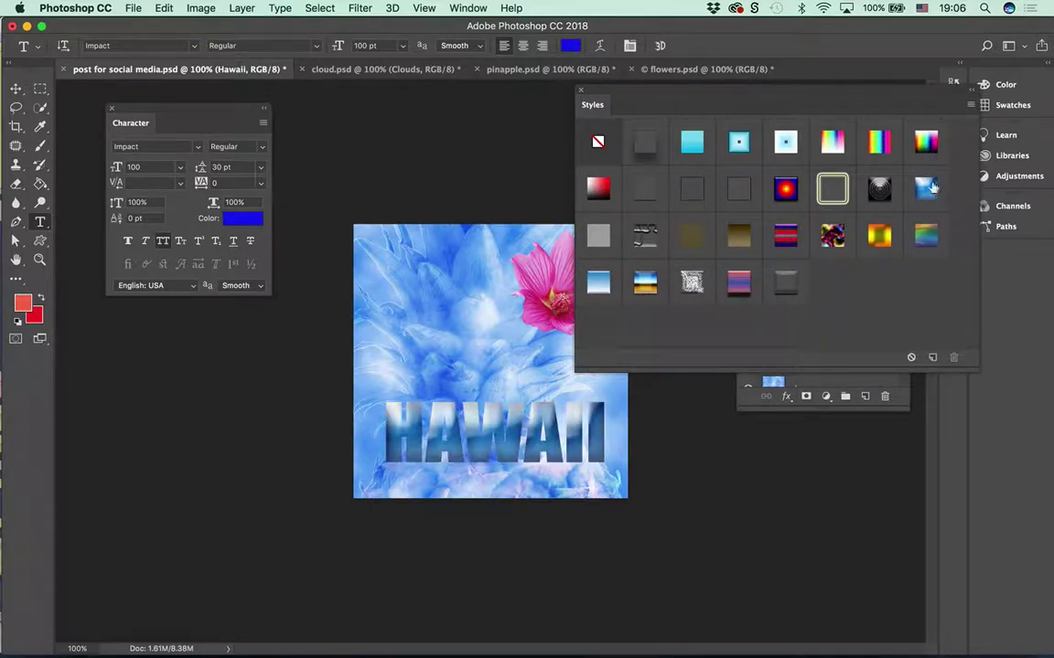
pyautogui.click(833, 236)
pyautogui.click(880, 237)
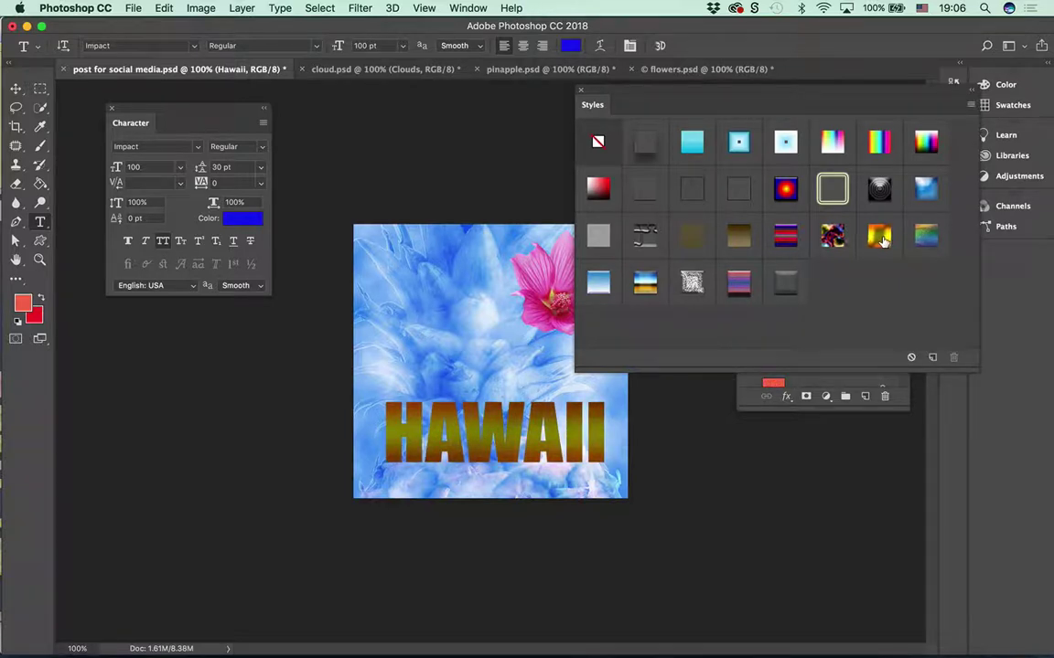
# - Try the presets in the last row of the set on the Hawaii text, ending with the dark grey bevel style
pyautogui.click(738, 284)
pyautogui.click(692, 283)
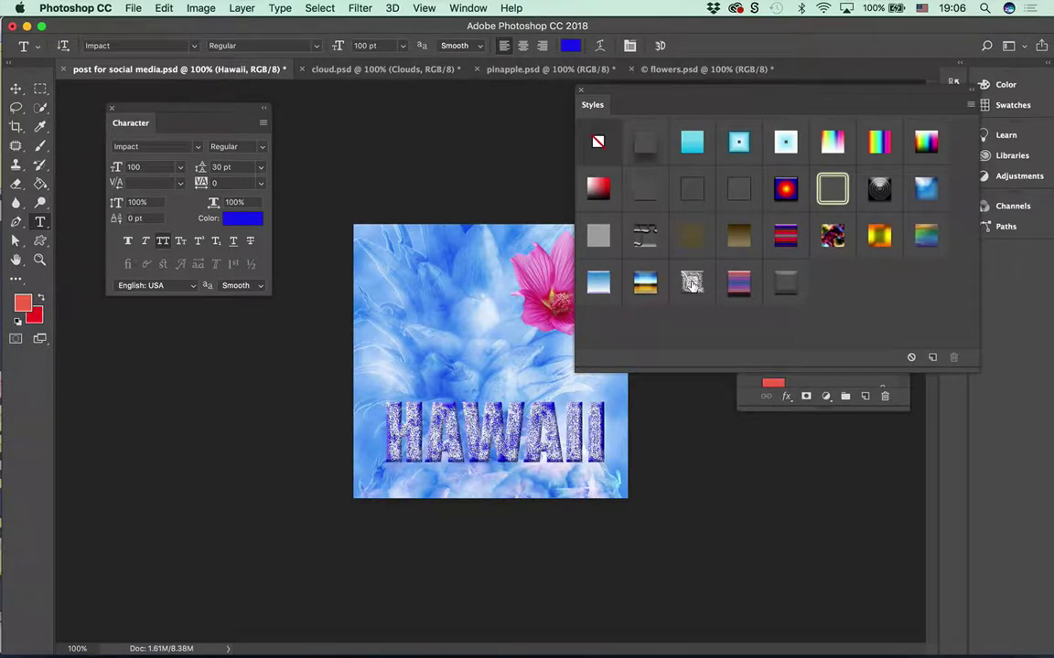
pyautogui.click(645, 284)
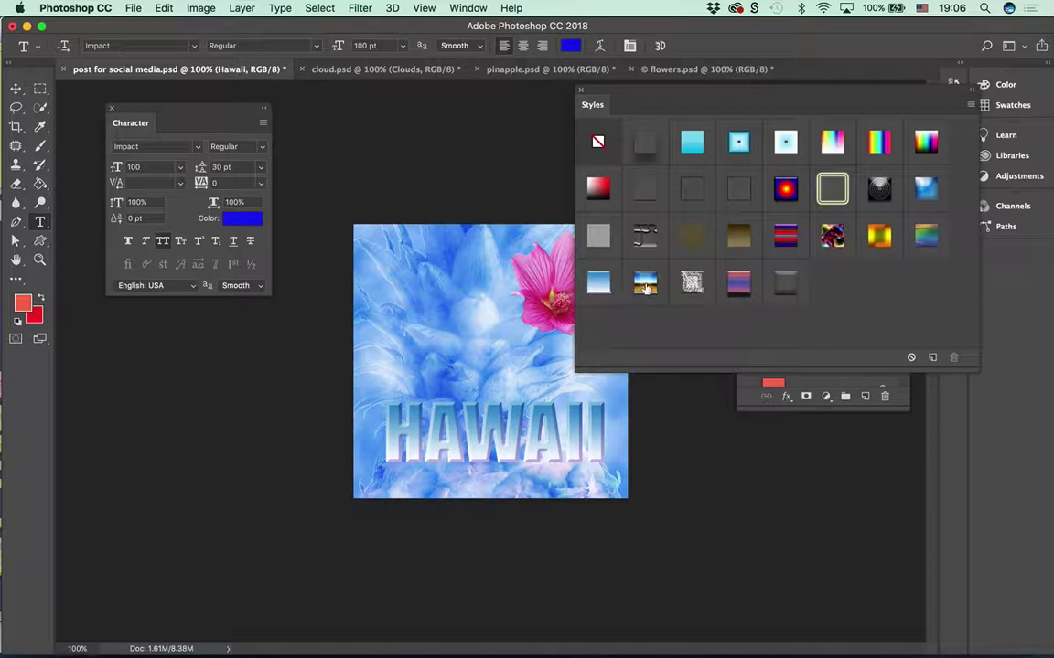
pyautogui.click(645, 287)
pyautogui.click(599, 286)
pyautogui.moveTo(599, 93); pyautogui.dragTo(689, 420)
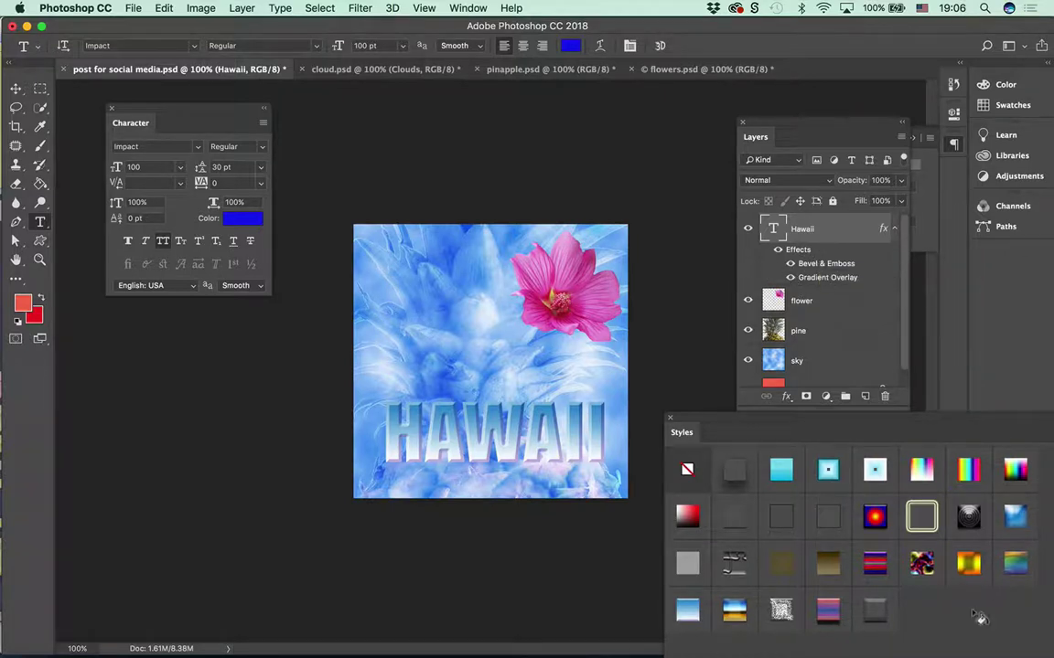
pyautogui.click(878, 609)
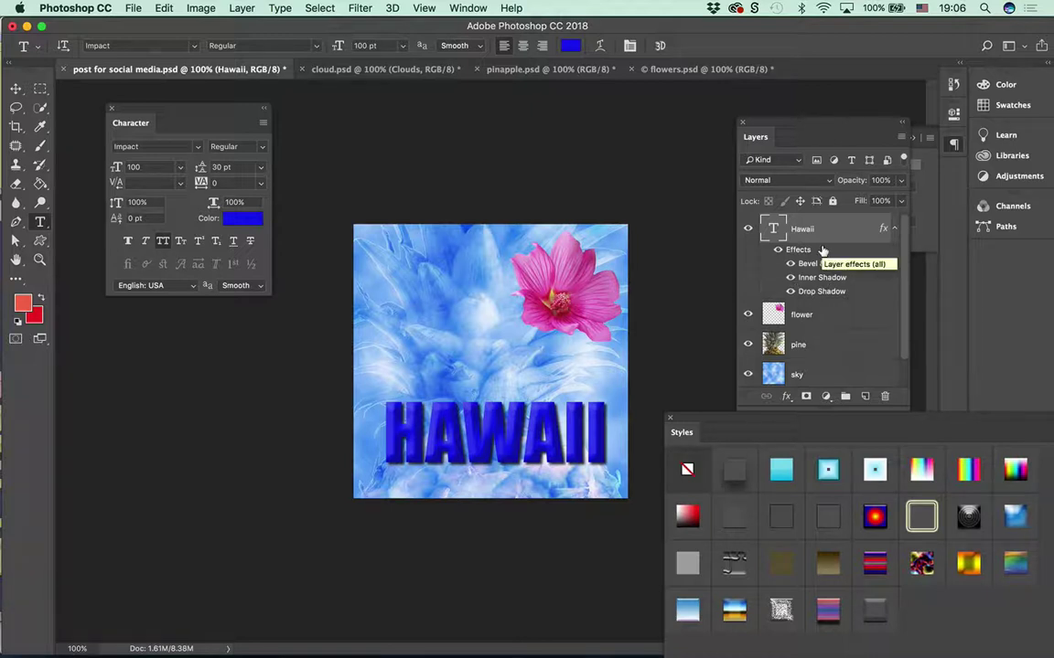
# - Append the Text Effects 2 library to the style presets
pyautogui.moveTo(738, 425); pyautogui.dragTo(712, 260)
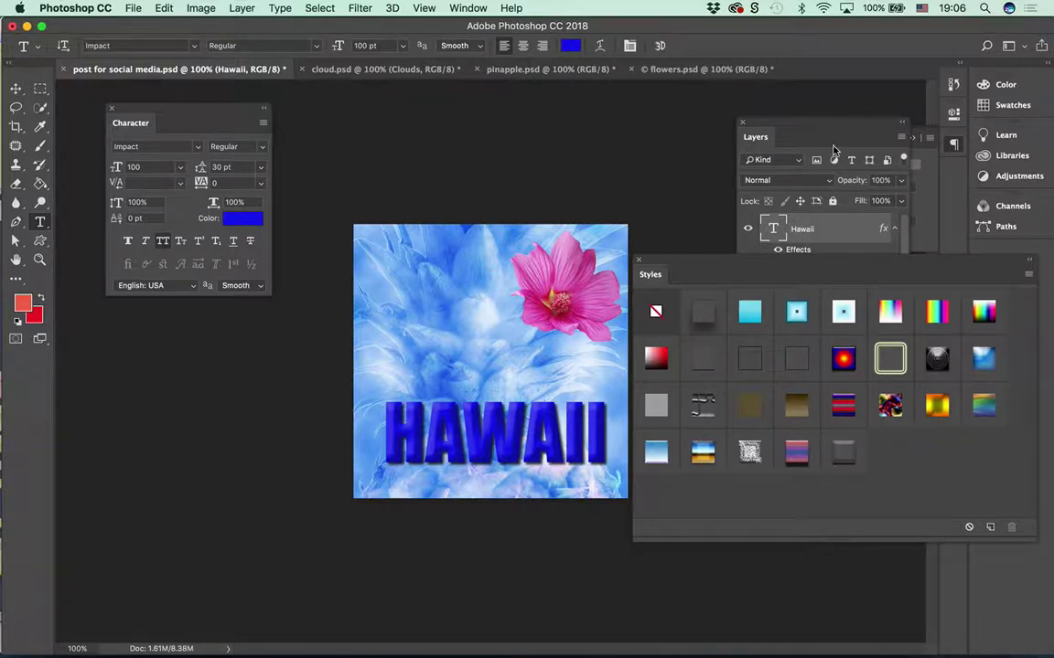
pyautogui.moveTo(710, 273); pyautogui.dragTo(573, 5)
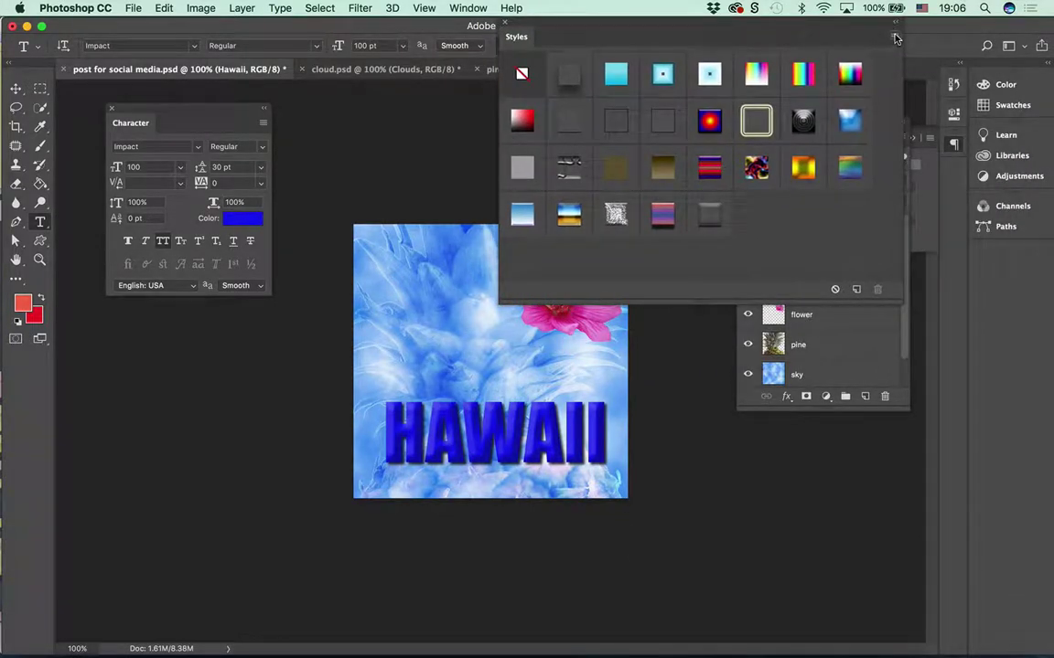
pyautogui.click(896, 39)
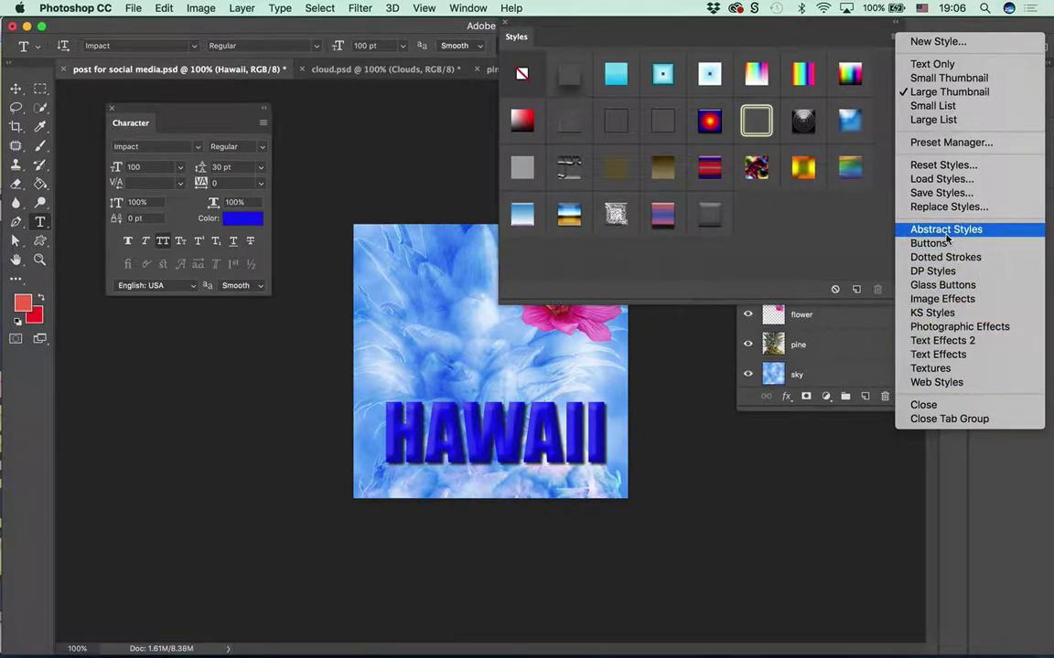
pyautogui.click(951, 340)
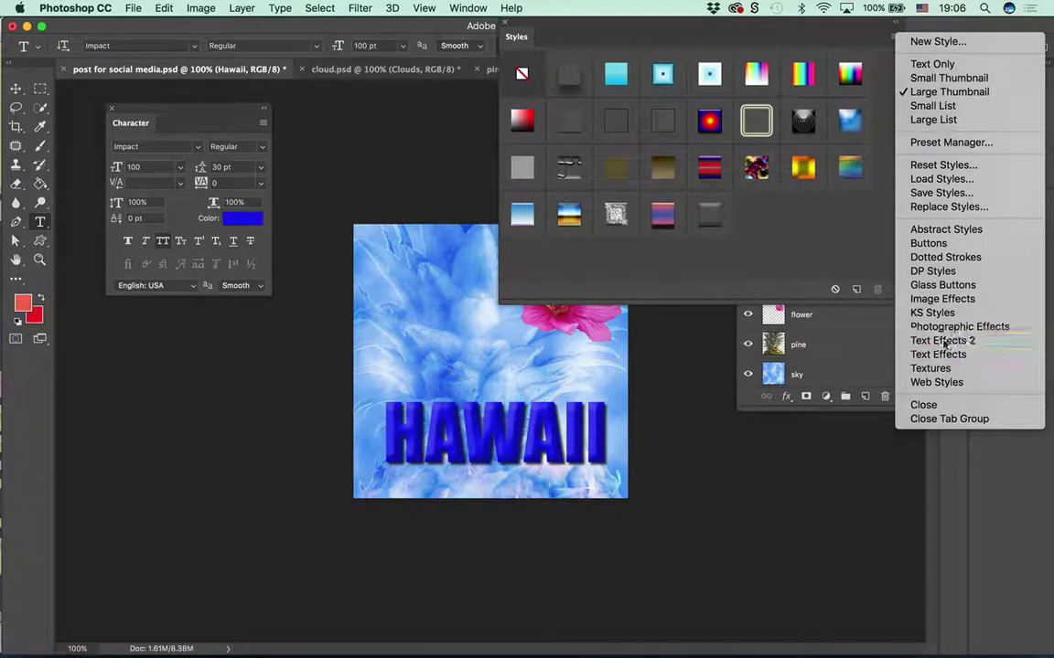
pyautogui.click(476, 239)
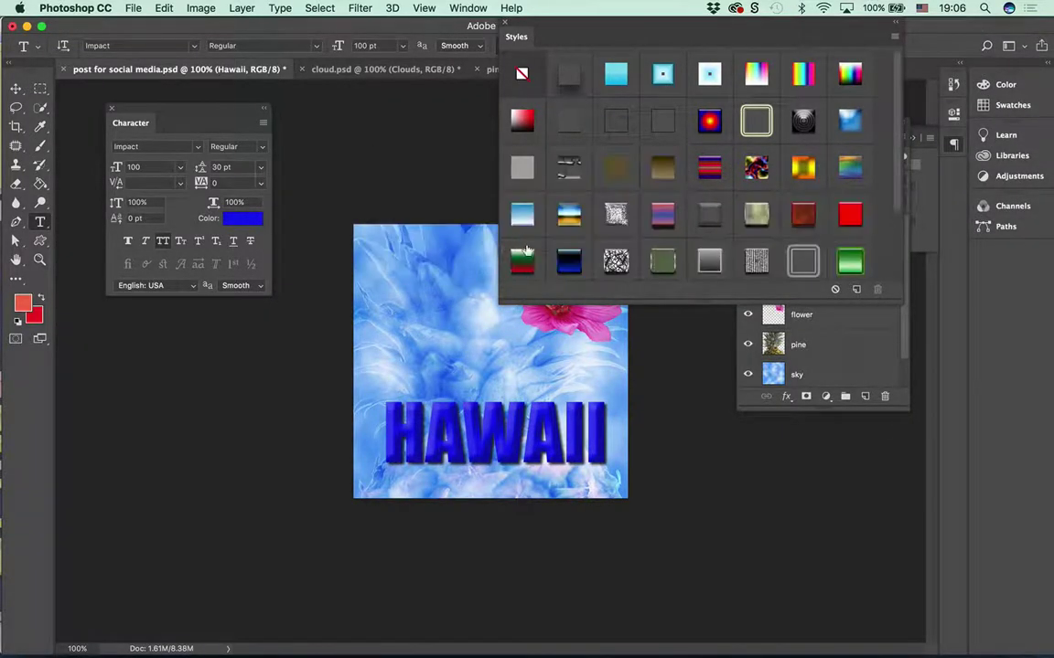
# - Try the added text styles on the Hawaii text, from the green outlined gradient to the reddish-brown embossed one
pyautogui.click(850, 264)
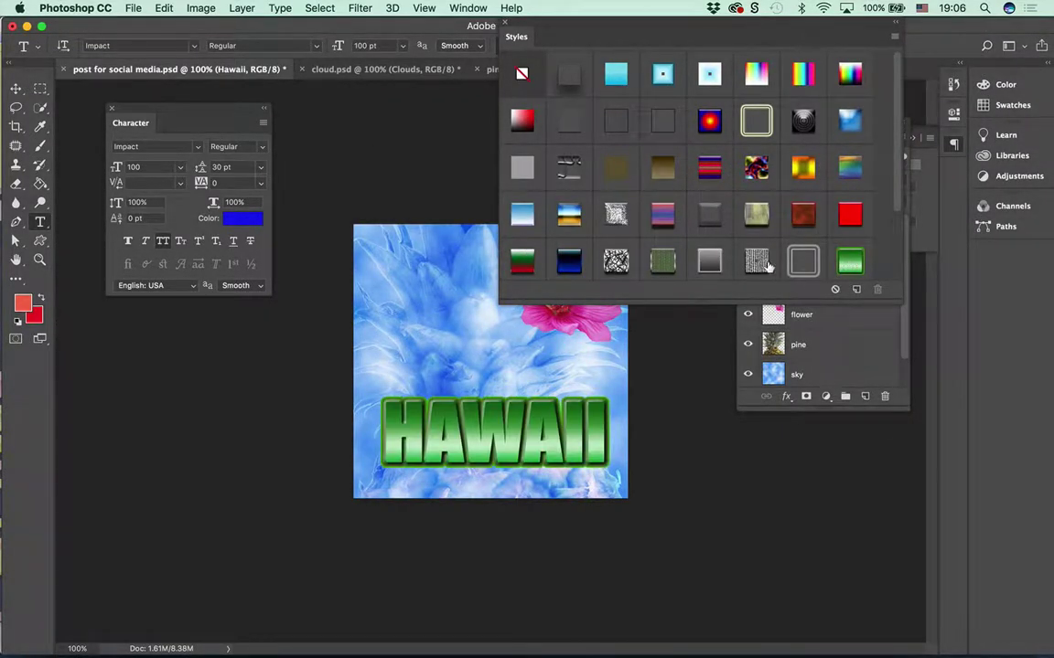
pyautogui.click(766, 264)
pyautogui.click(805, 266)
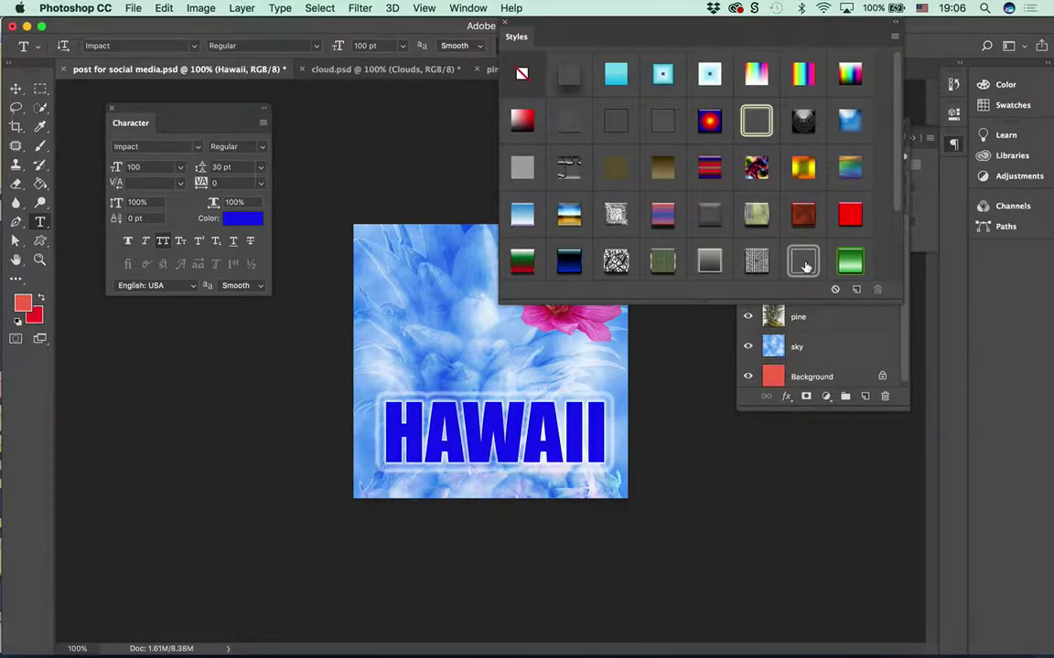
pyautogui.click(662, 263)
pyautogui.click(616, 263)
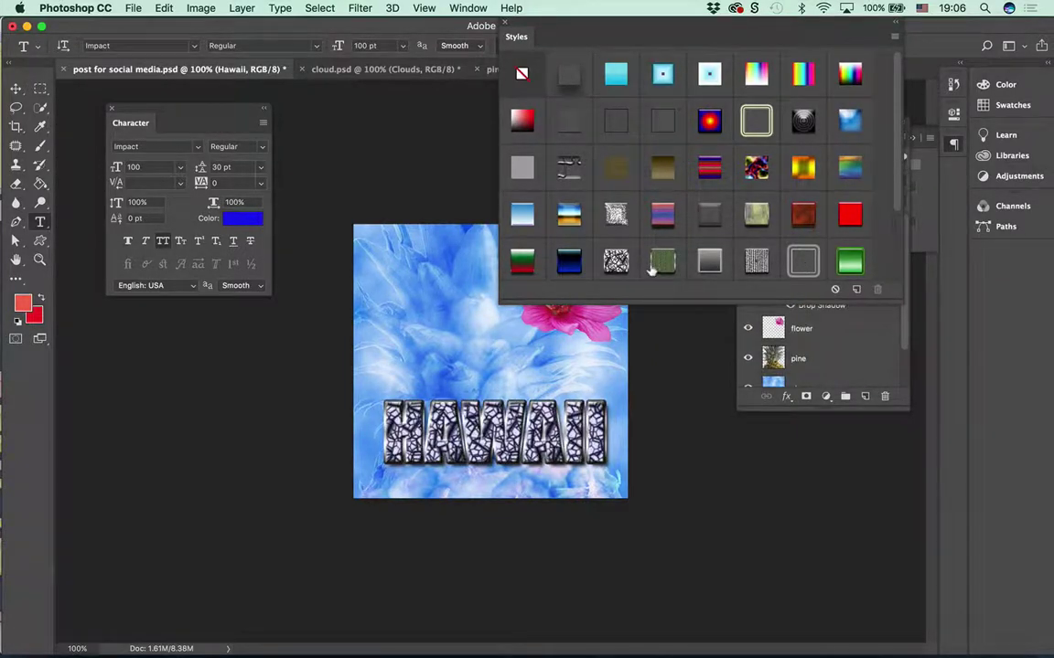
pyautogui.click(569, 263)
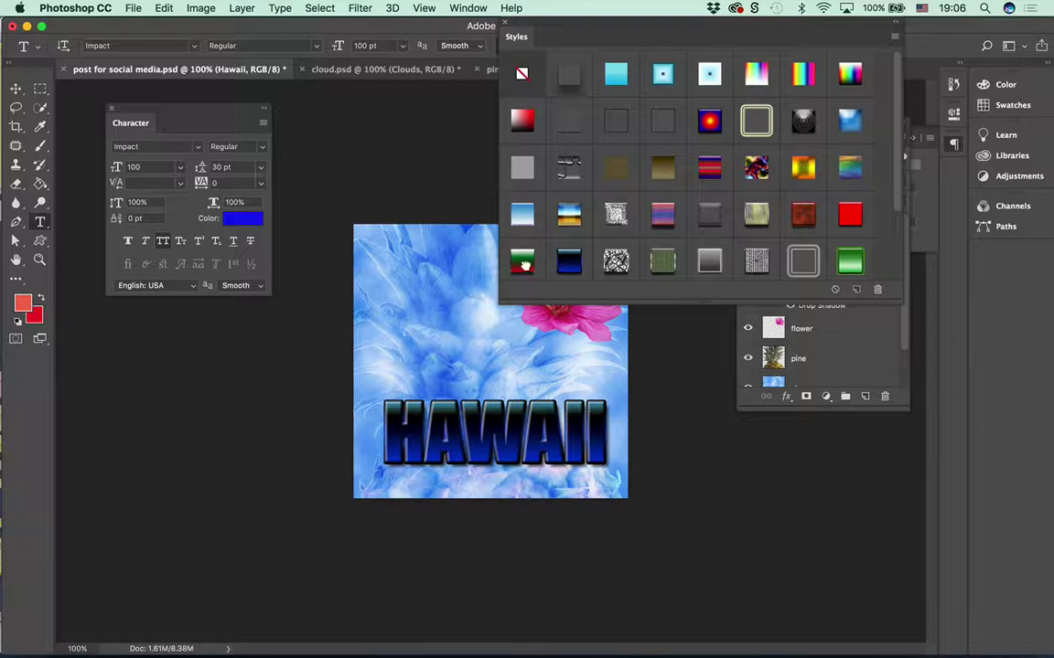
pyautogui.click(522, 265)
pyautogui.click(803, 215)
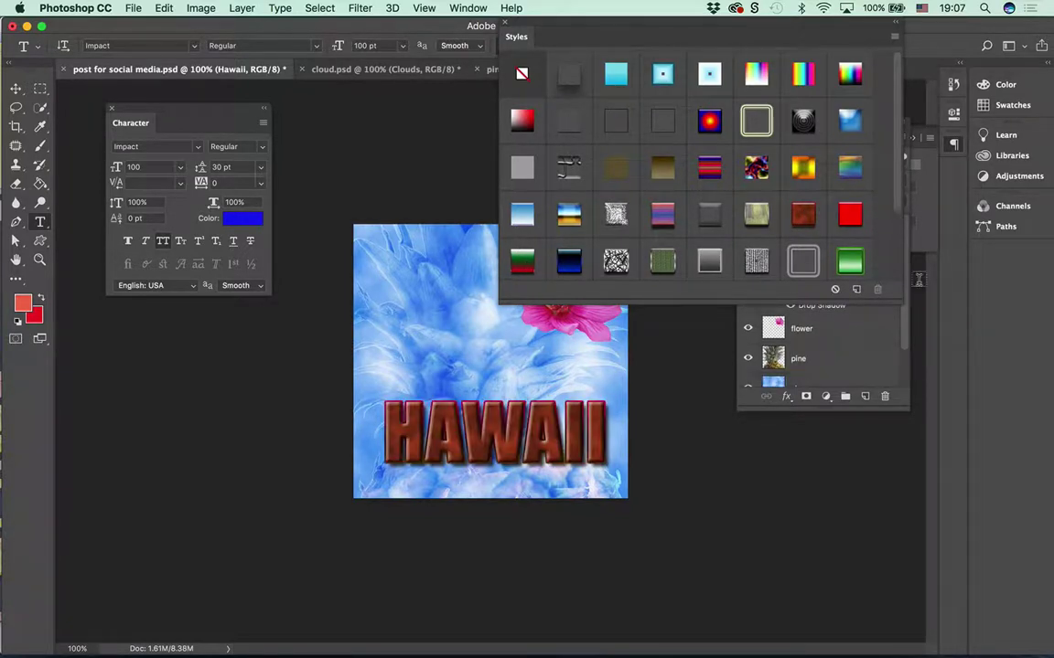
# - Apply the orange-to-yellow gradient style with the yellow outline to the Hawaii text and move the presets clear of the Layers panel
pyautogui.scroll(-2, 813, 197)
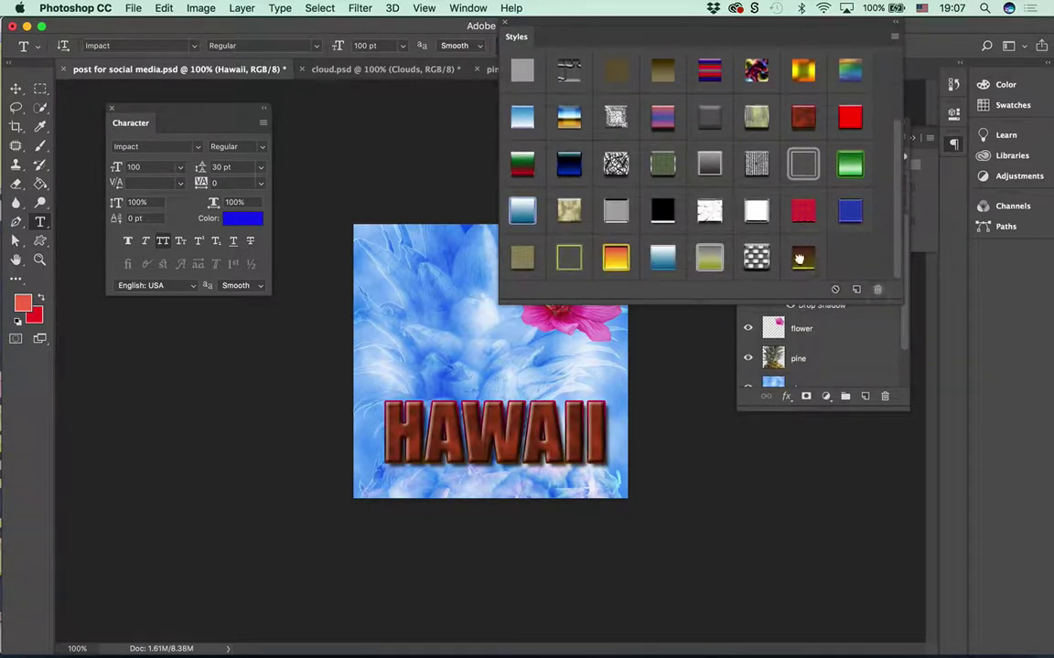
pyautogui.click(798, 260)
pyautogui.click(617, 261)
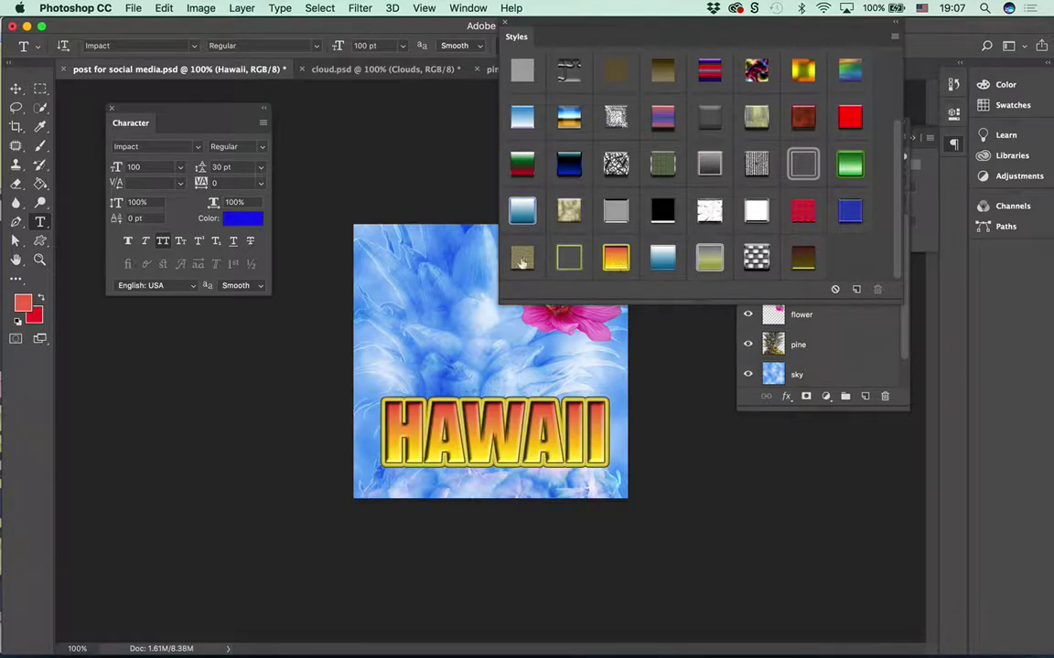
pyautogui.click(569, 259)
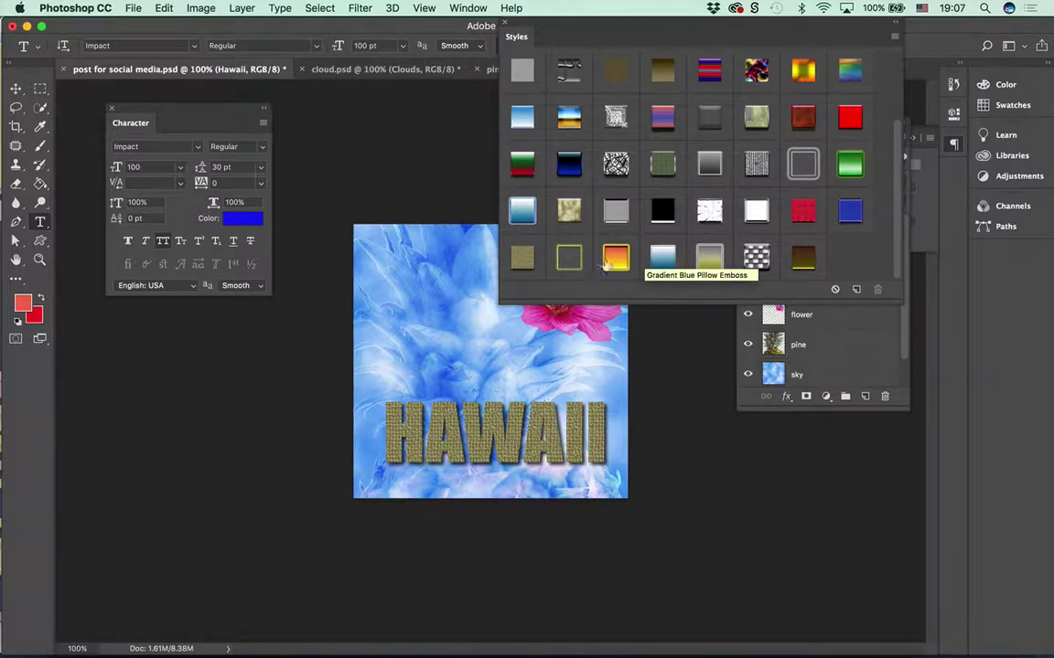
pyautogui.click(617, 258)
pyautogui.moveTo(541, 24); pyautogui.dragTo(642, 576)
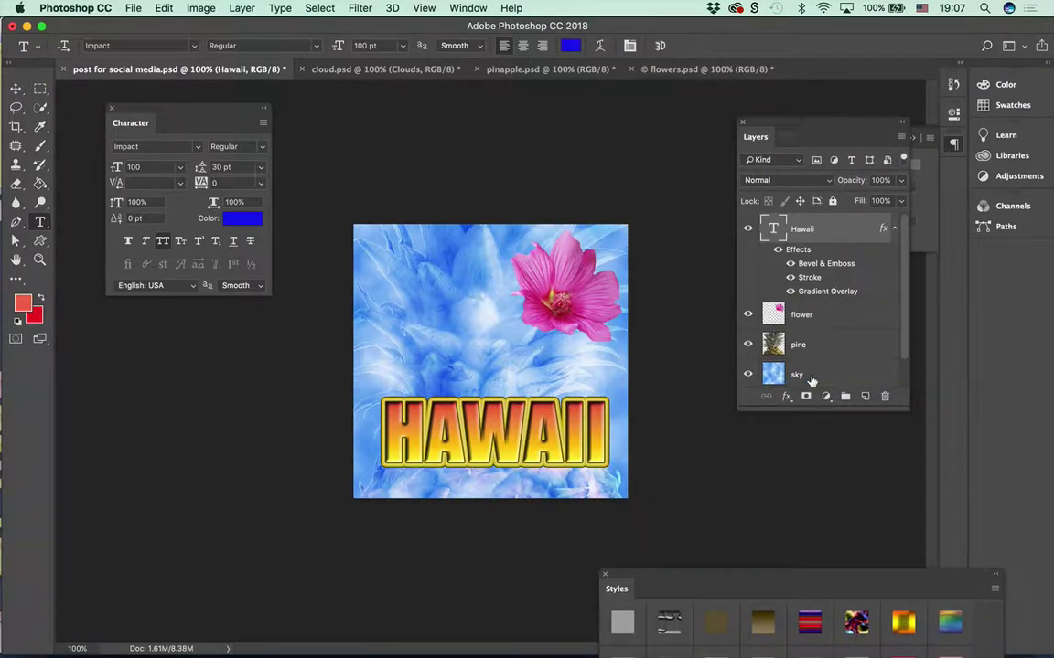
# - Open the Hawaii layer's style settings, list all available effects and turn off the Stroke effect
pyautogui.doubleClick(864, 233)
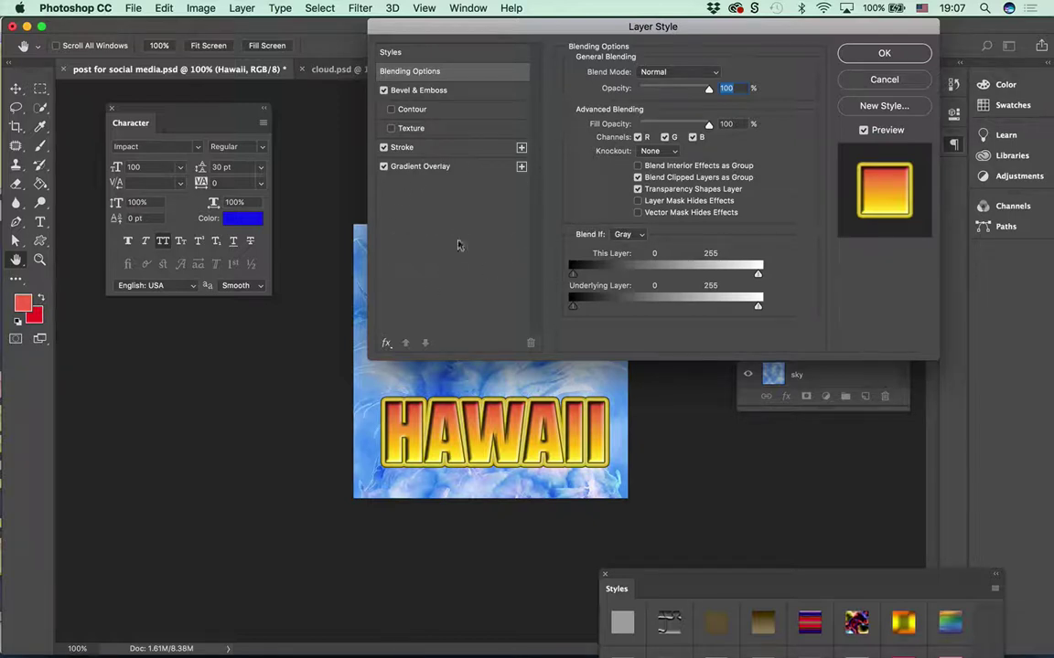
pyautogui.click(386, 344)
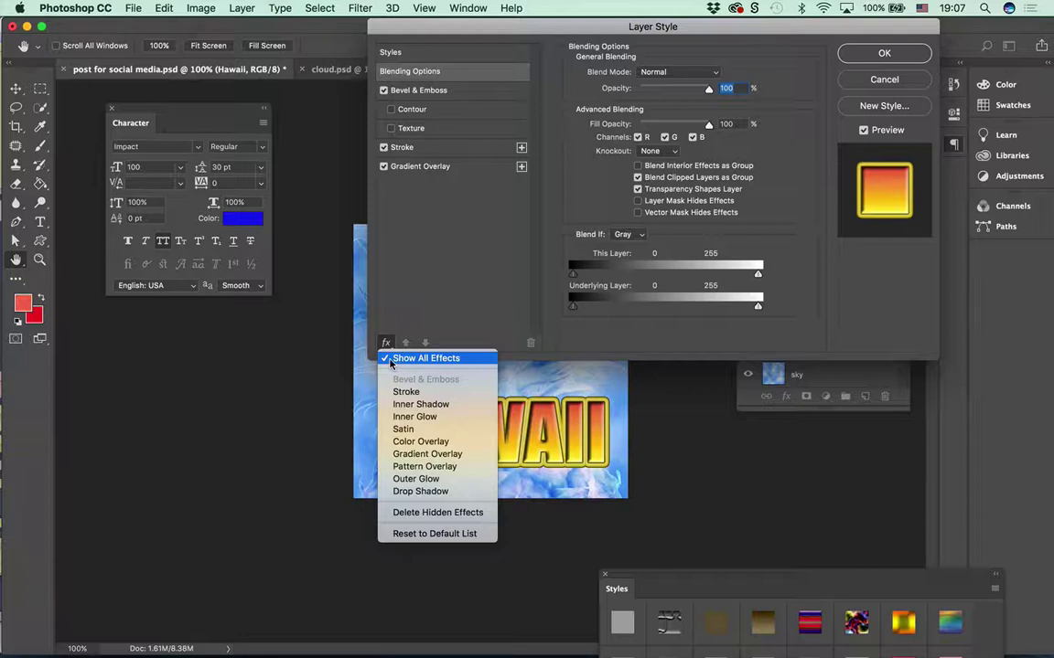
pyautogui.click(416, 359)
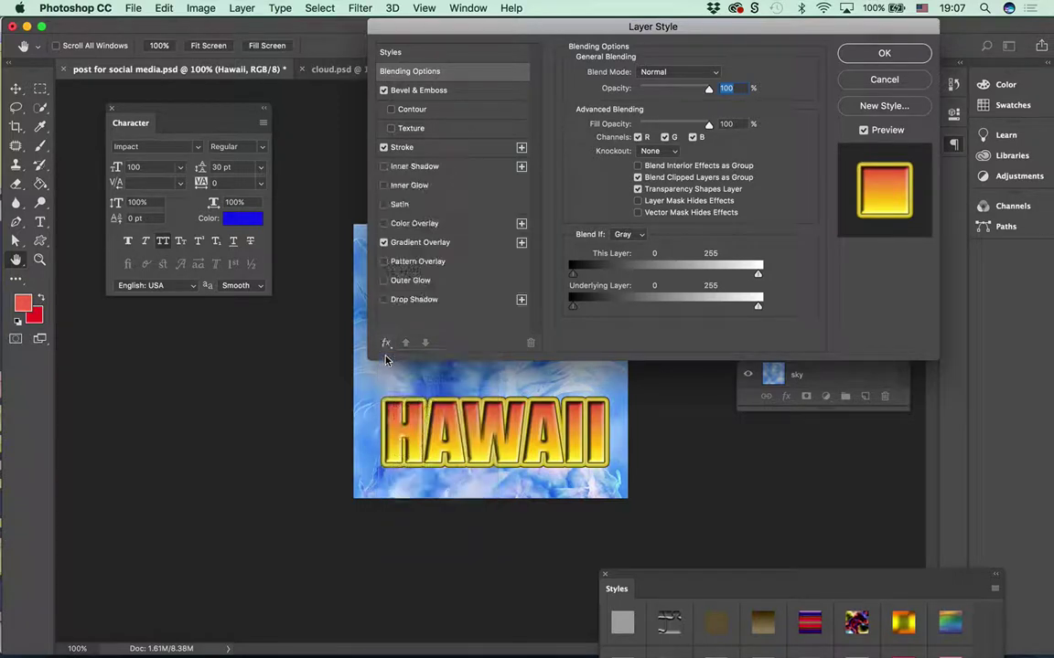
pyautogui.click(384, 148)
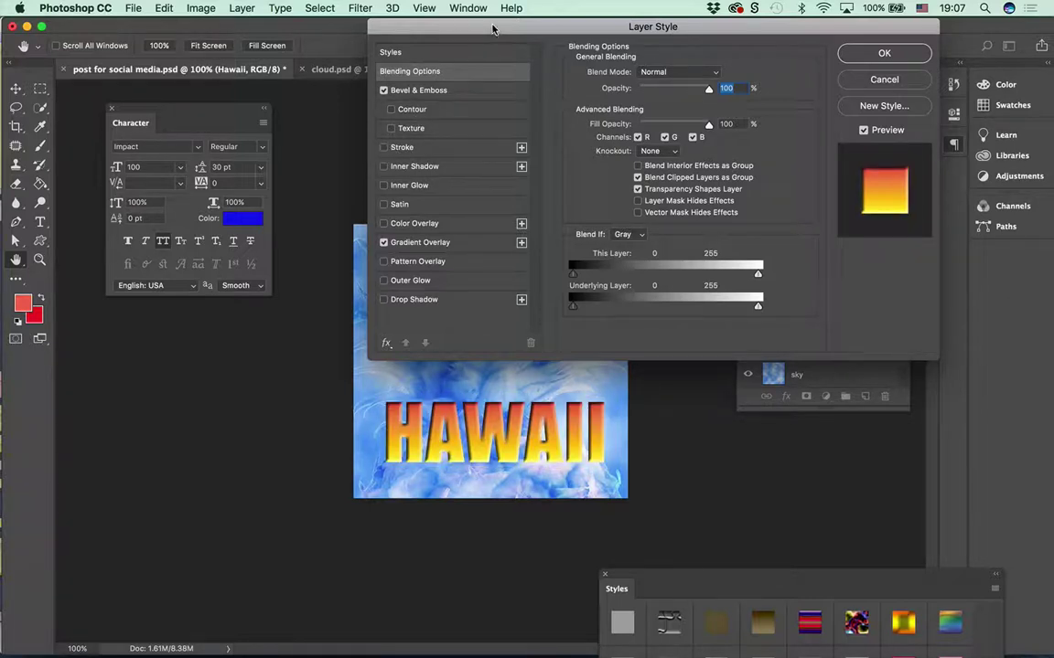
pyautogui.moveTo(492, 30); pyautogui.dragTo(670, 29)
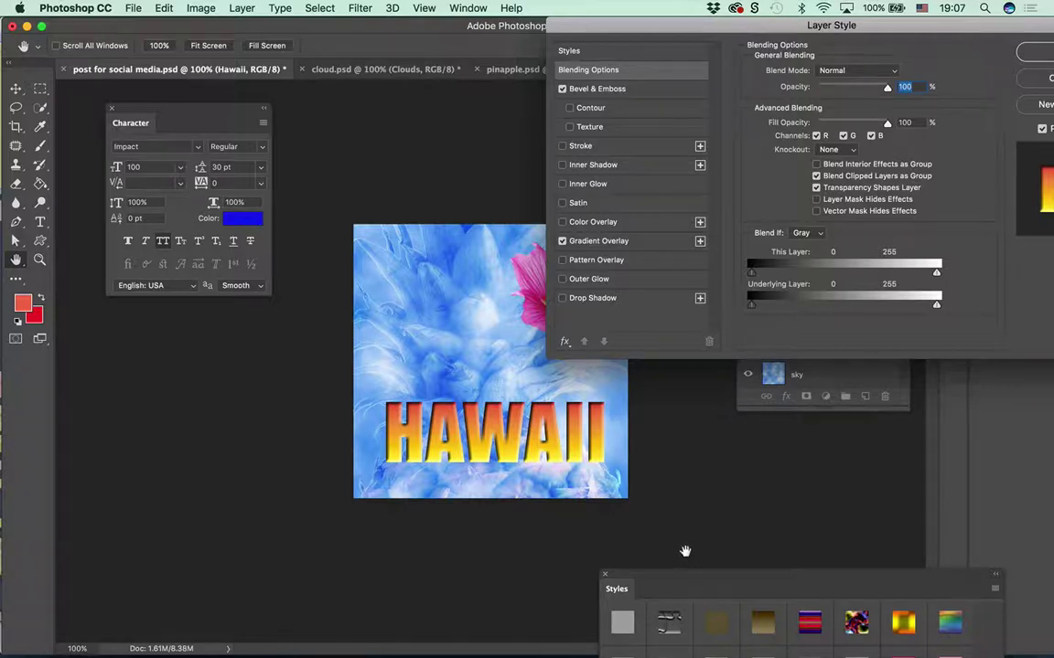
# - Try blue-yellow, violet-orange and red gradient overlays on the Hawaii text, then apply the orange-to-dark-blue preset
pyautogui.click(631, 241)
pyautogui.moveTo(718, 23); pyautogui.dragTo(556, 23)
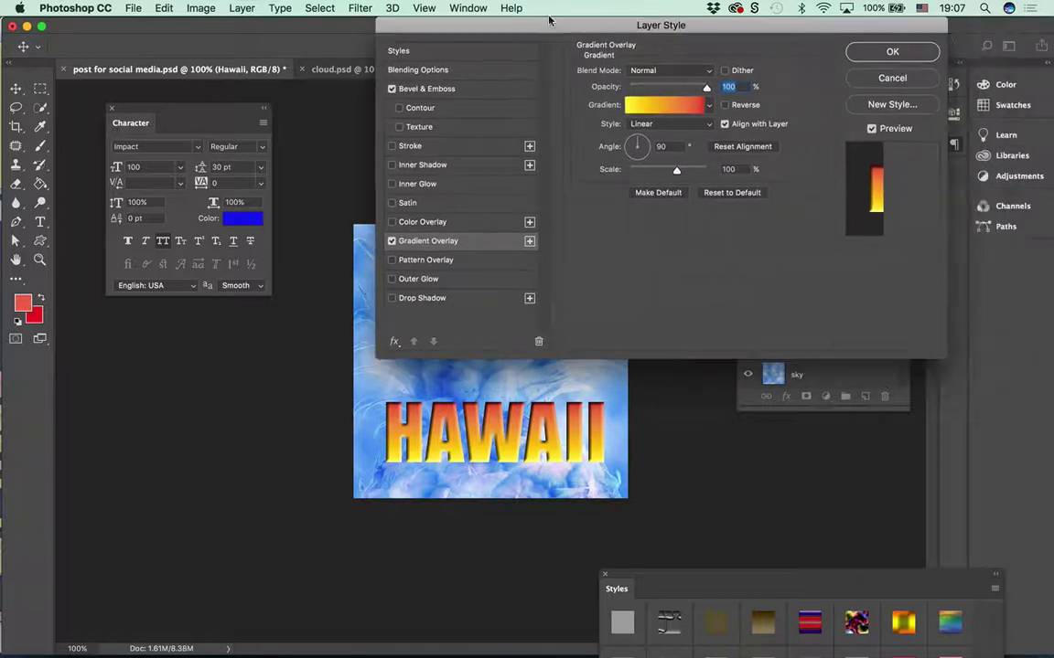
pyautogui.click(716, 104)
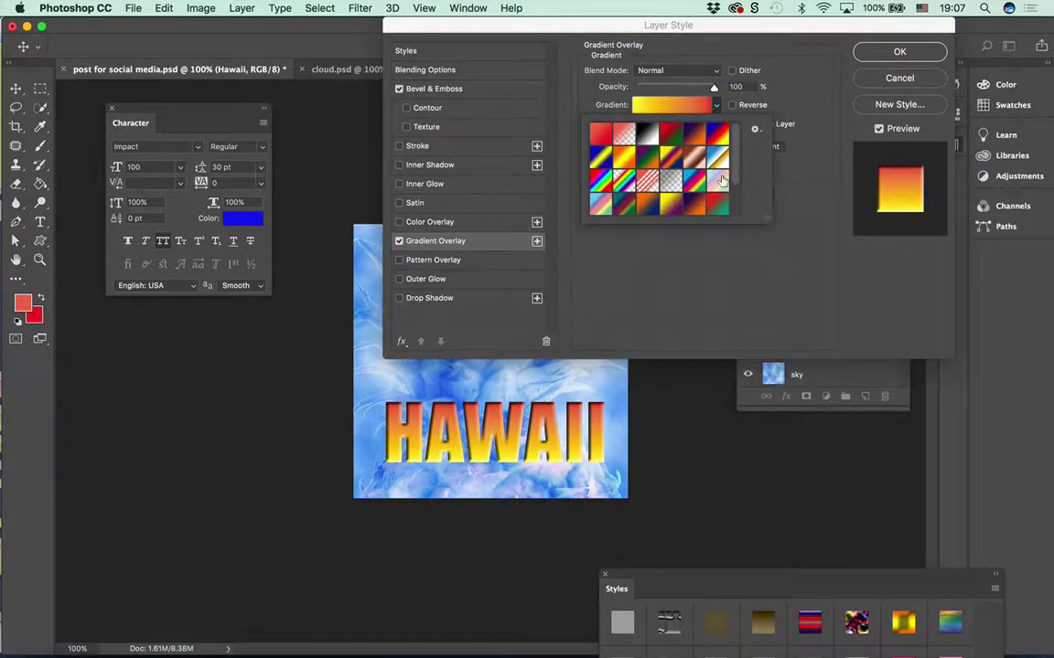
pyautogui.scroll(-2, 741, 191)
pyautogui.scroll(2, 741, 190)
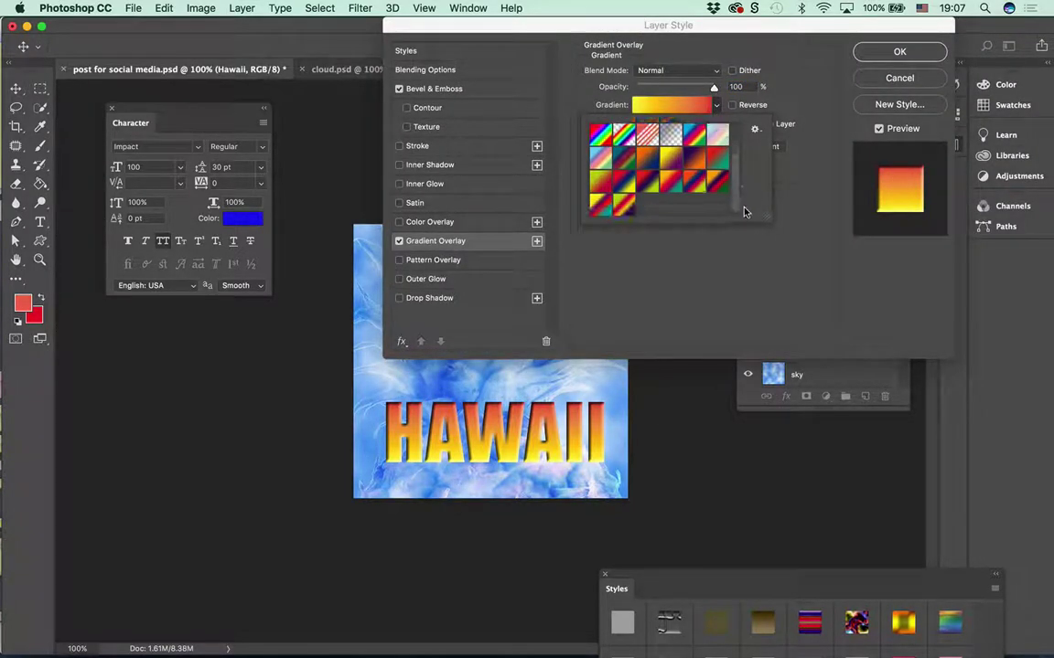
pyautogui.click(599, 159)
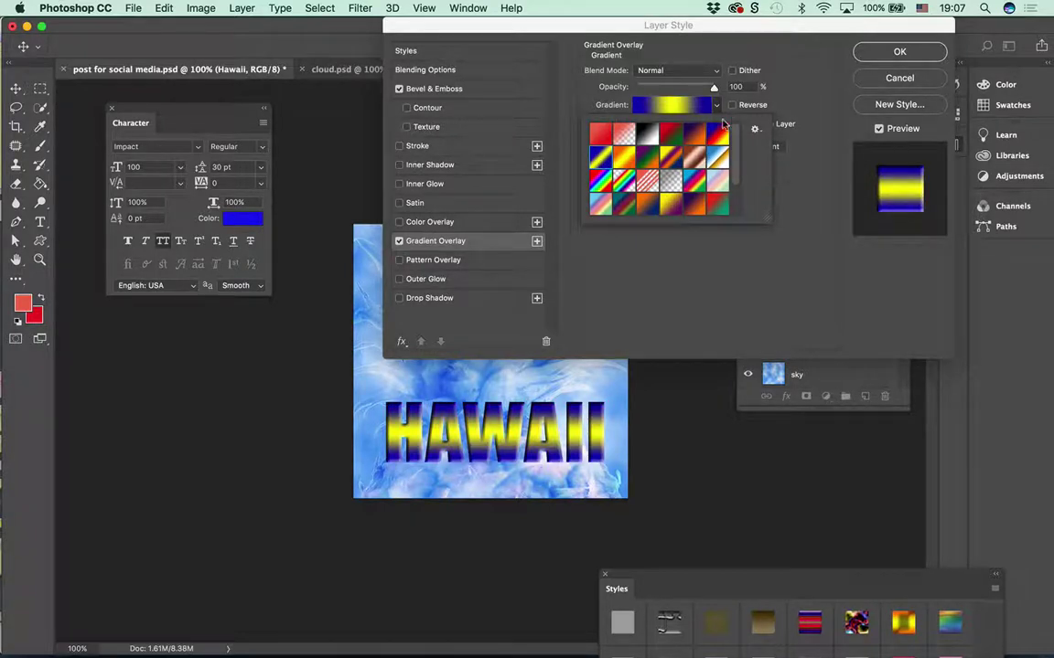
pyautogui.click(694, 135)
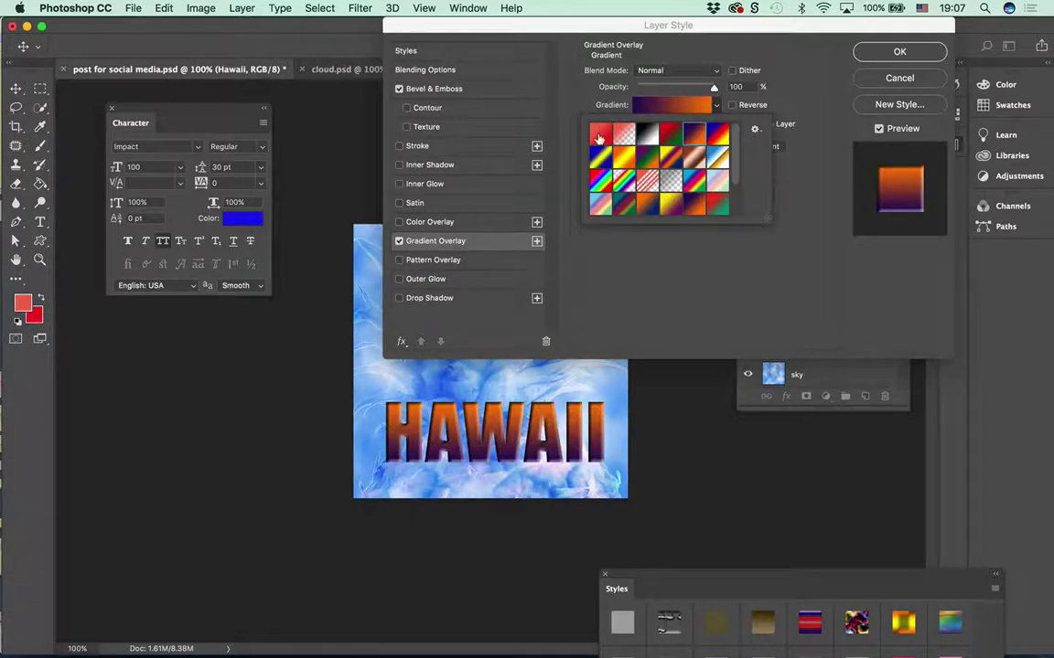
pyautogui.click(599, 139)
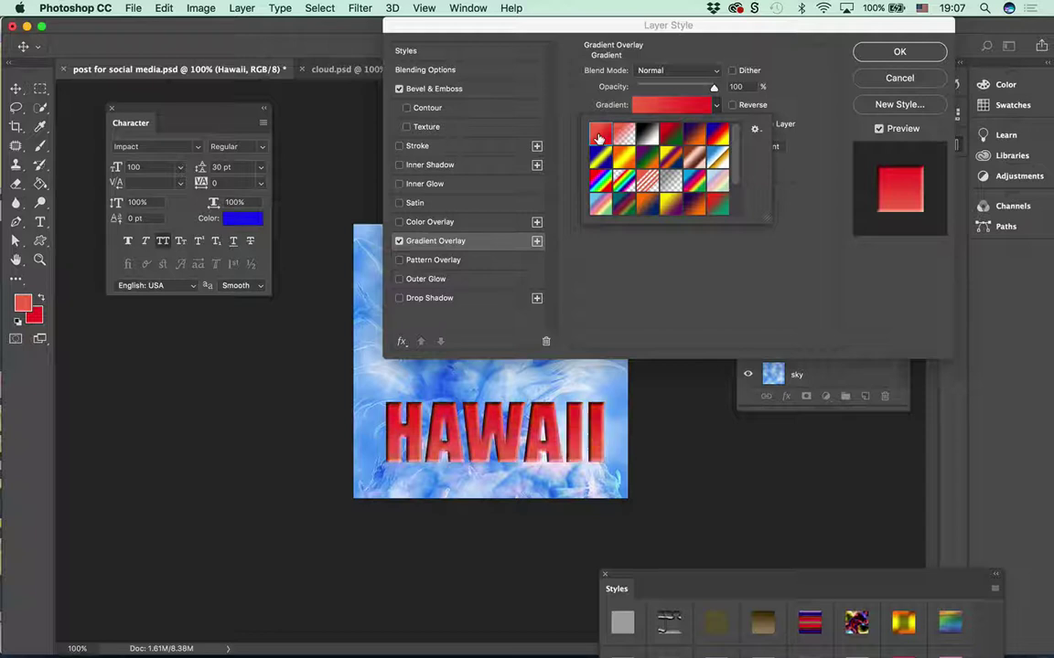
pyautogui.click(647, 205)
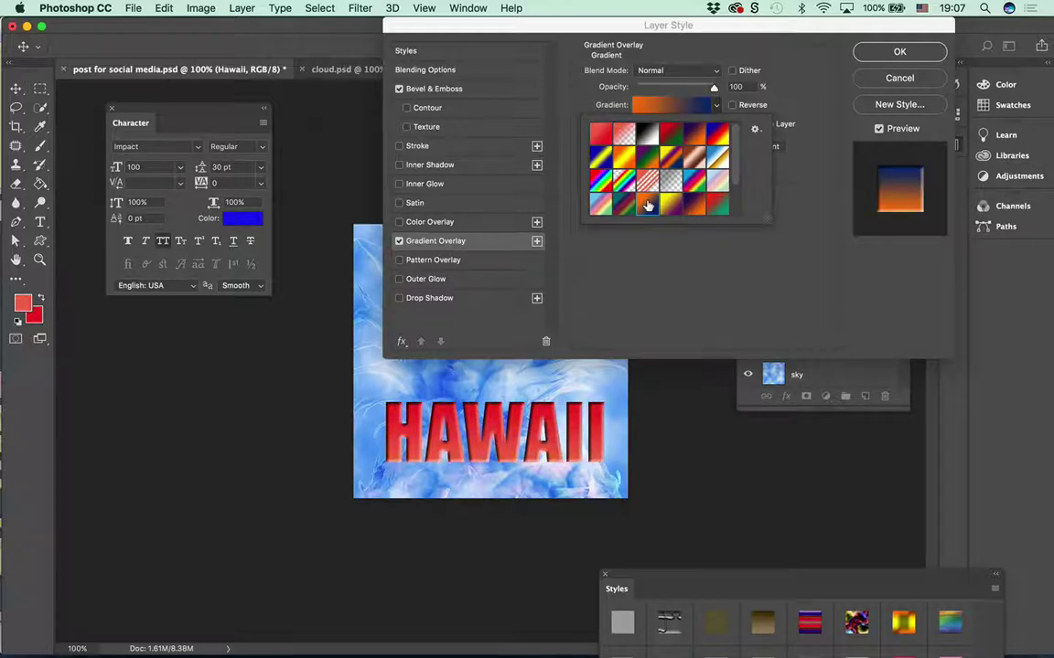
pyautogui.click(901, 53)
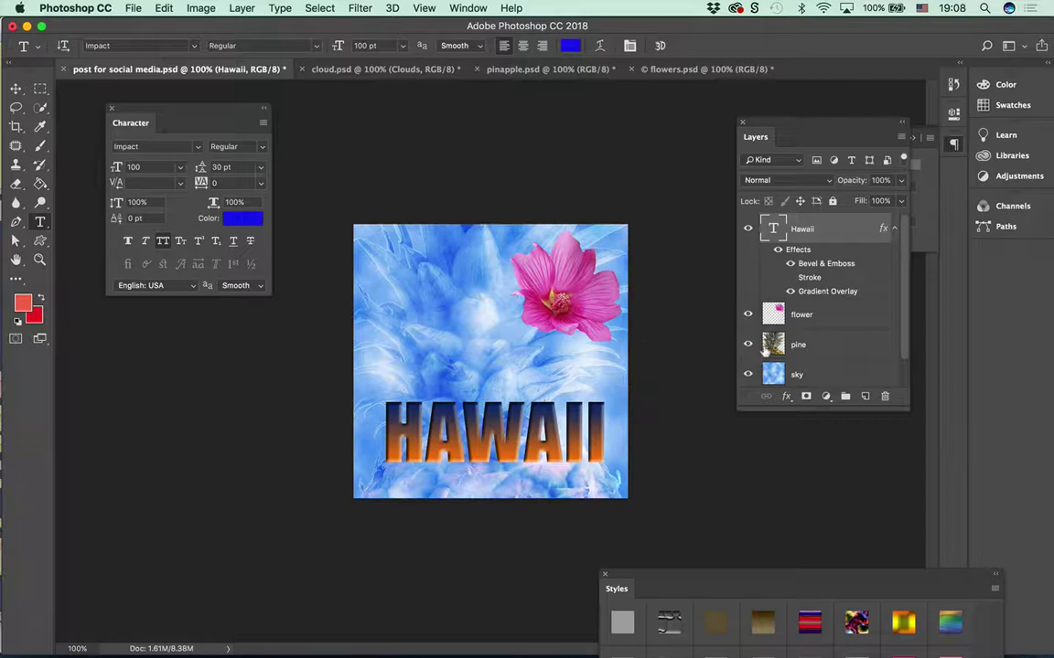
# - Turn the Hawaii text's Stroke effect back on and change its fill type from gradient to Color
pyautogui.click(790, 278)
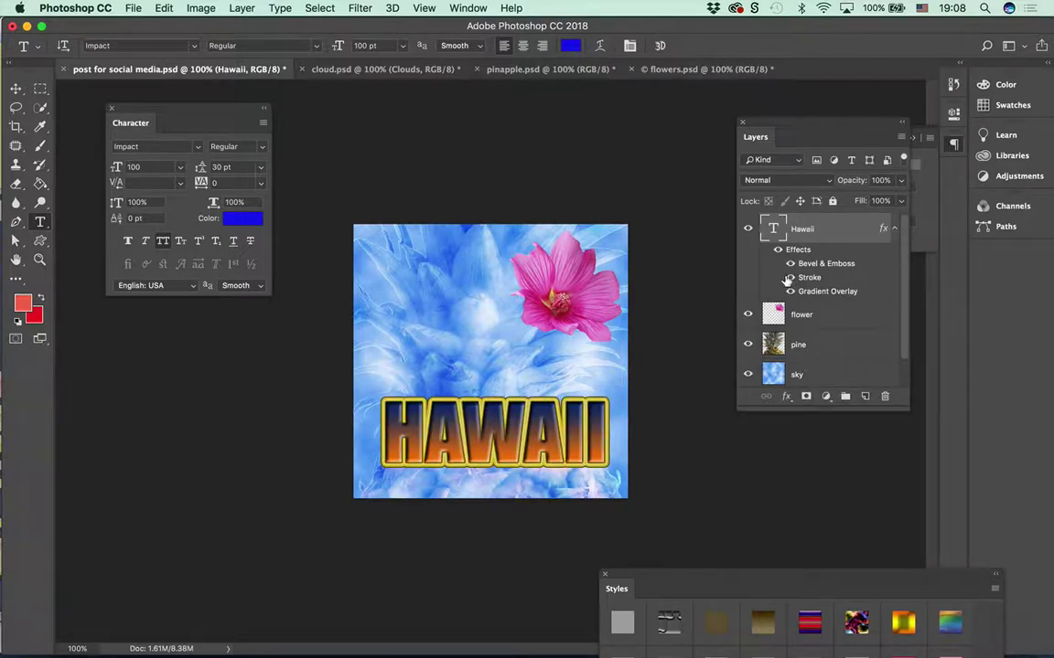
pyautogui.doubleClick(809, 277)
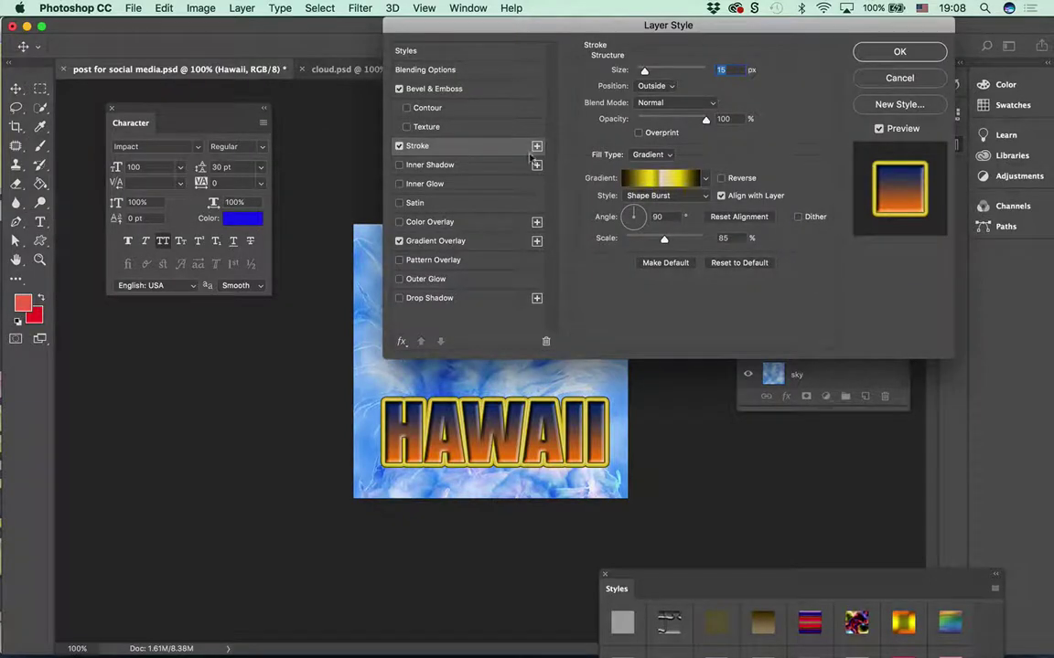
pyautogui.click(702, 179)
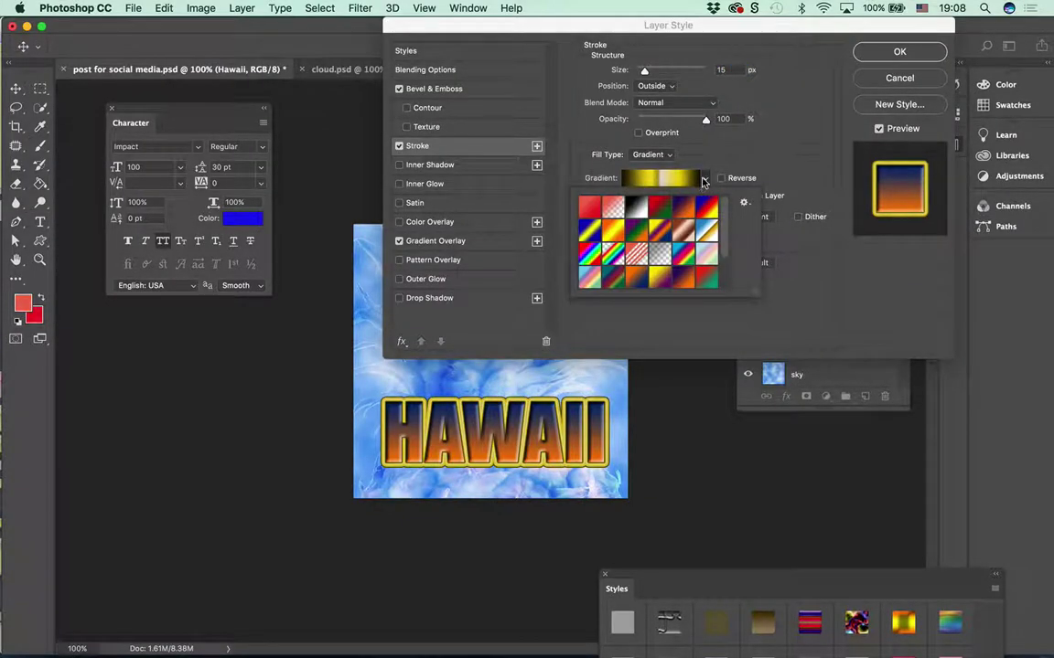
pyautogui.click(702, 180)
pyautogui.click(651, 154)
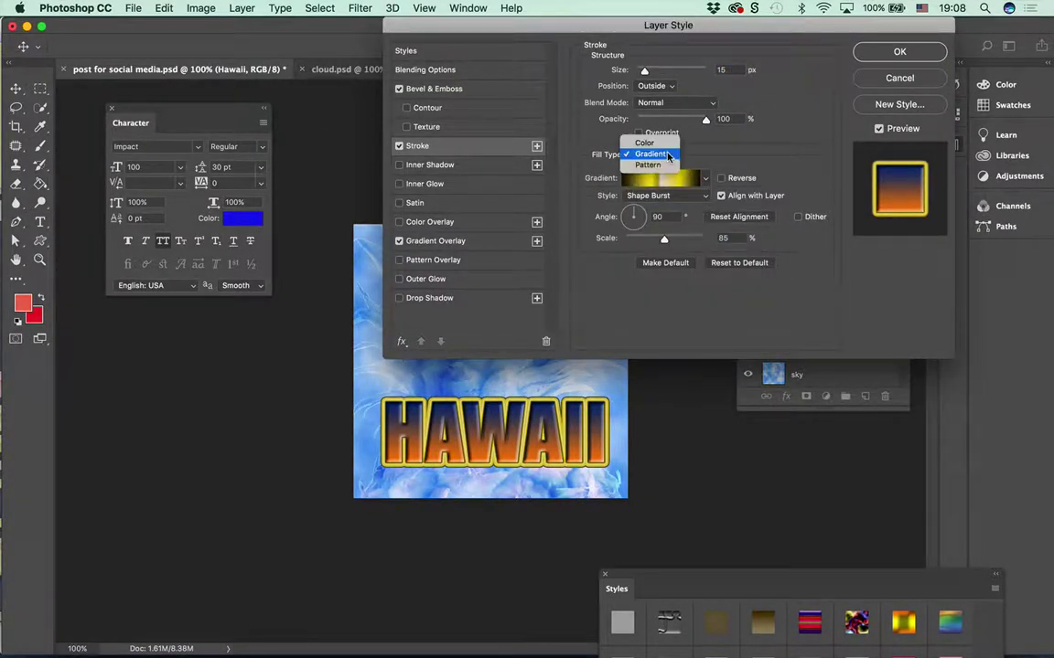
pyautogui.click(655, 143)
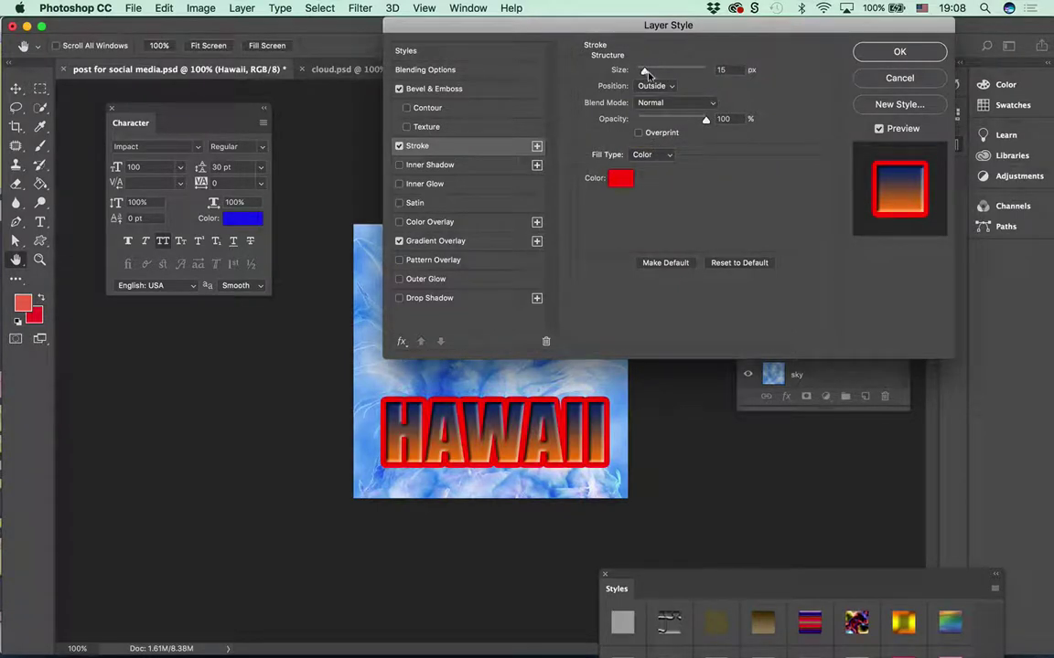
# - Reduce the stroke size to 5 px and colour it dark blue (#162f6a), sampled from the Hawaii lettering
pyautogui.moveTo(644, 70); pyautogui.dragTo(639, 71)
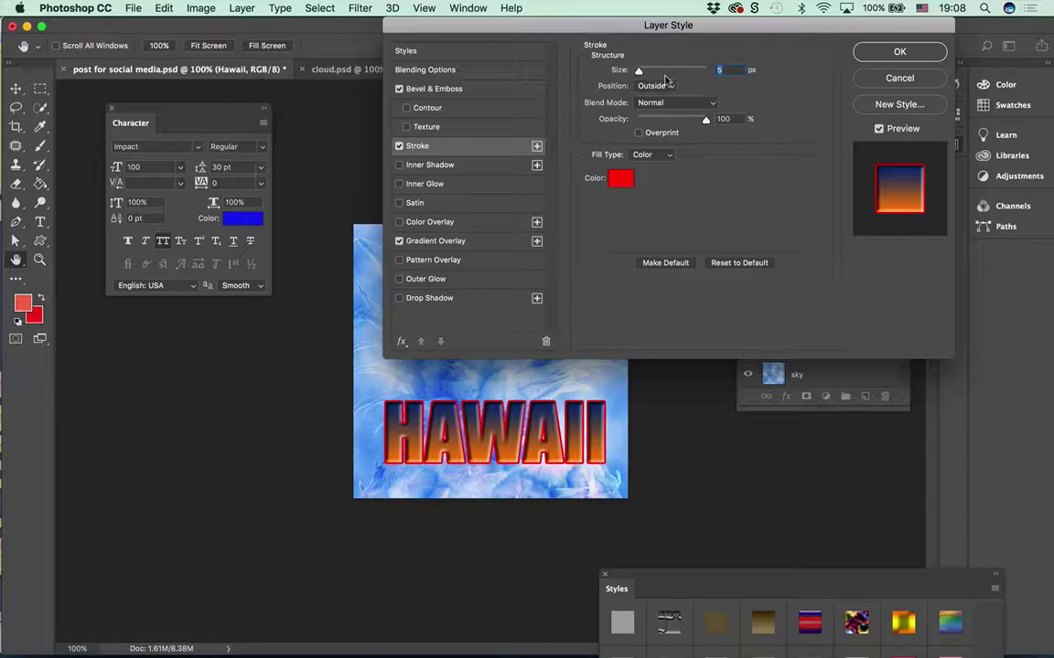
pyautogui.click(620, 178)
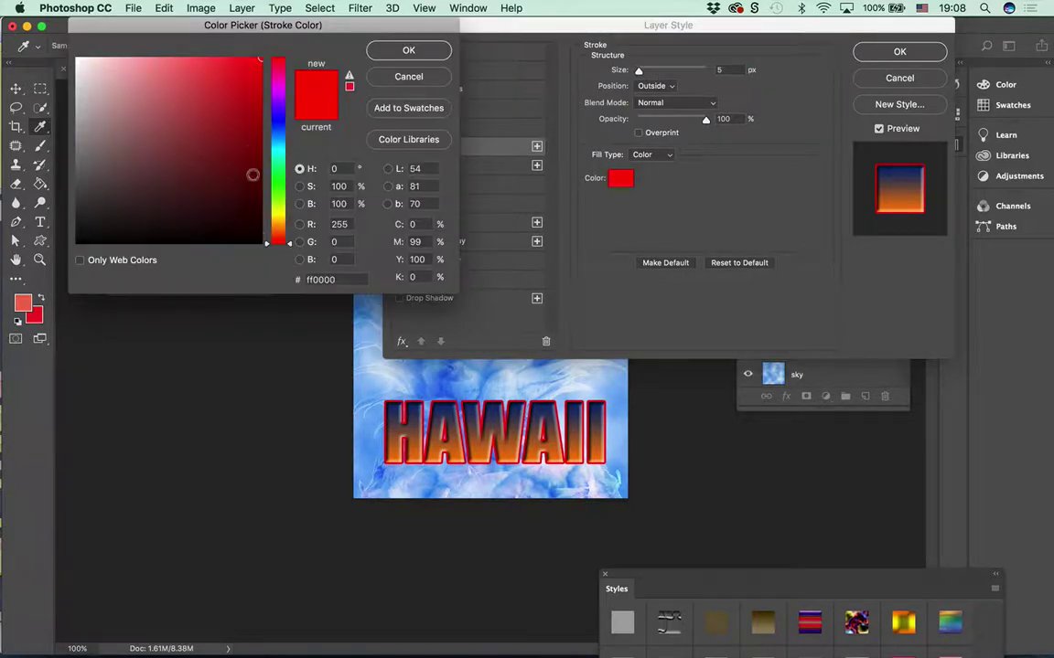
pyautogui.click(379, 369)
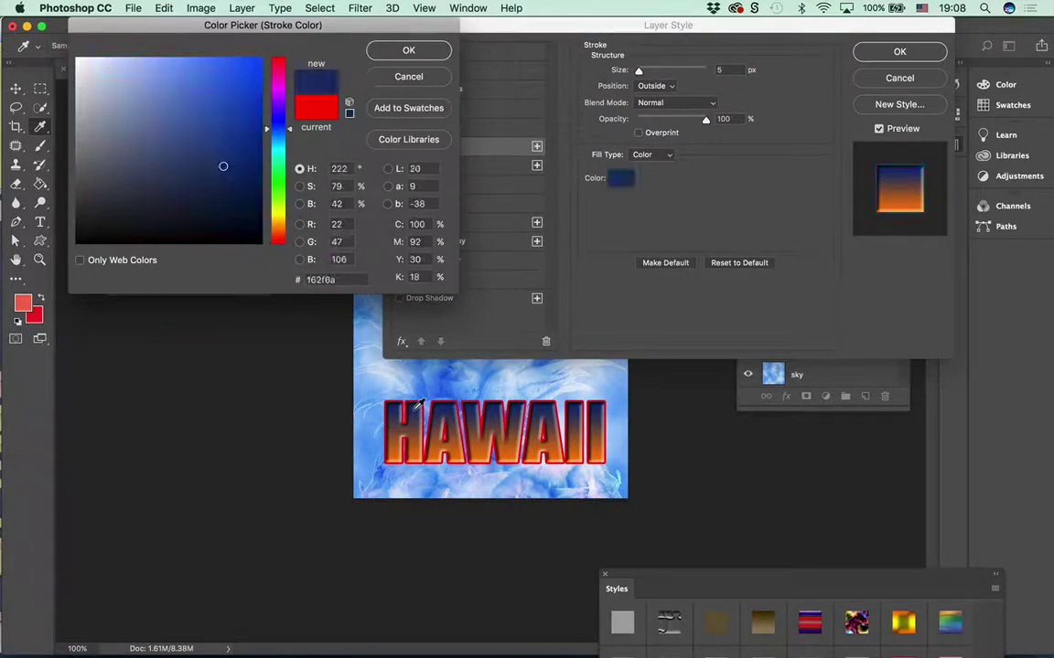
pyautogui.click(407, 49)
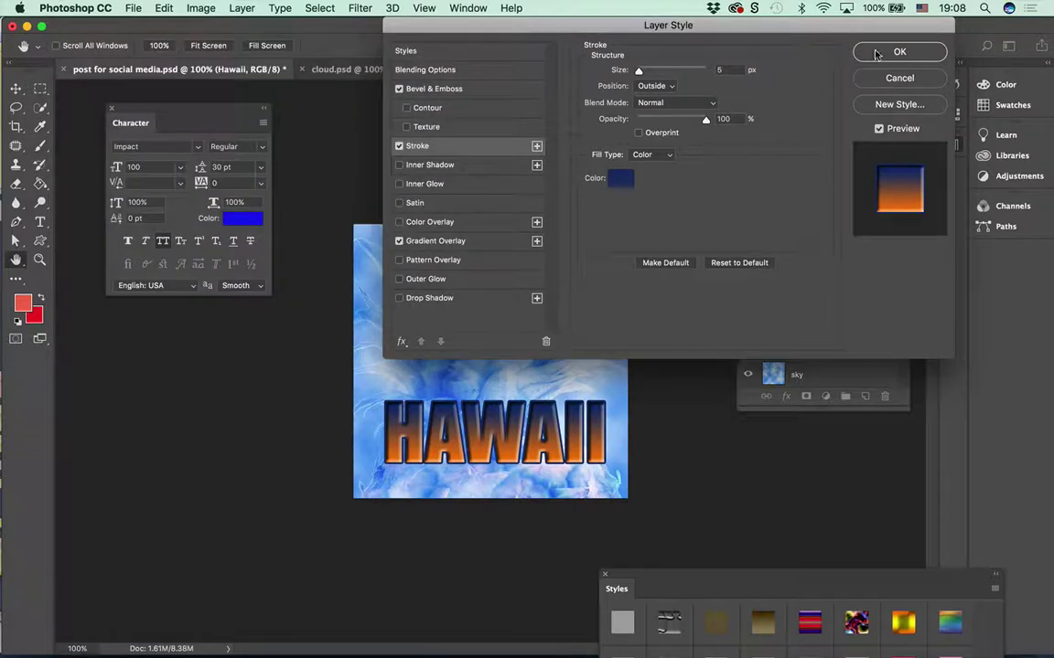
# - Save the Hawaii text's effects as a new style named Style 1 in the current library and accept the layer style settings
pyautogui.click(886, 107)
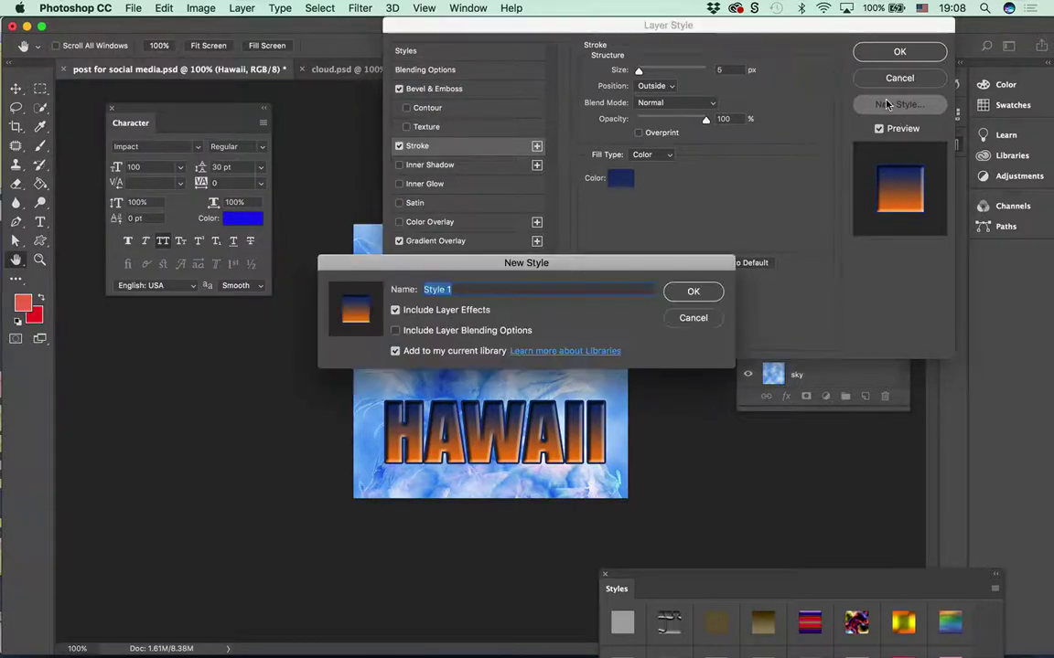
pyautogui.click(692, 289)
pyautogui.click(900, 52)
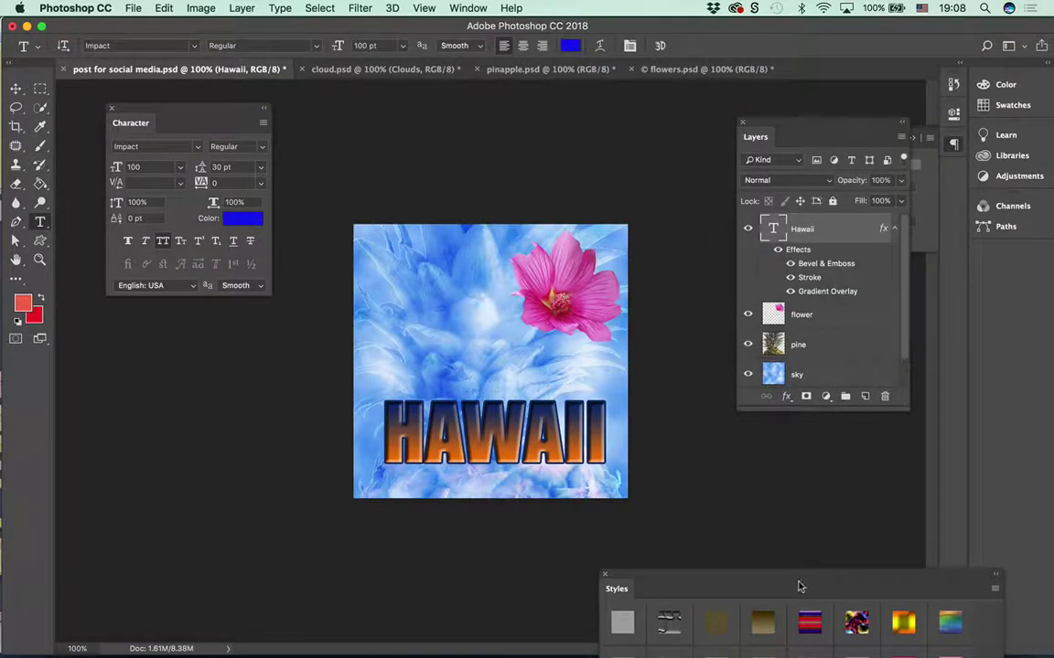
# - Move the style presets clear of the layer list and apply the saved blue-and-orange style to the flower layer
pyautogui.moveTo(798, 554); pyautogui.dragTo(746, 148)
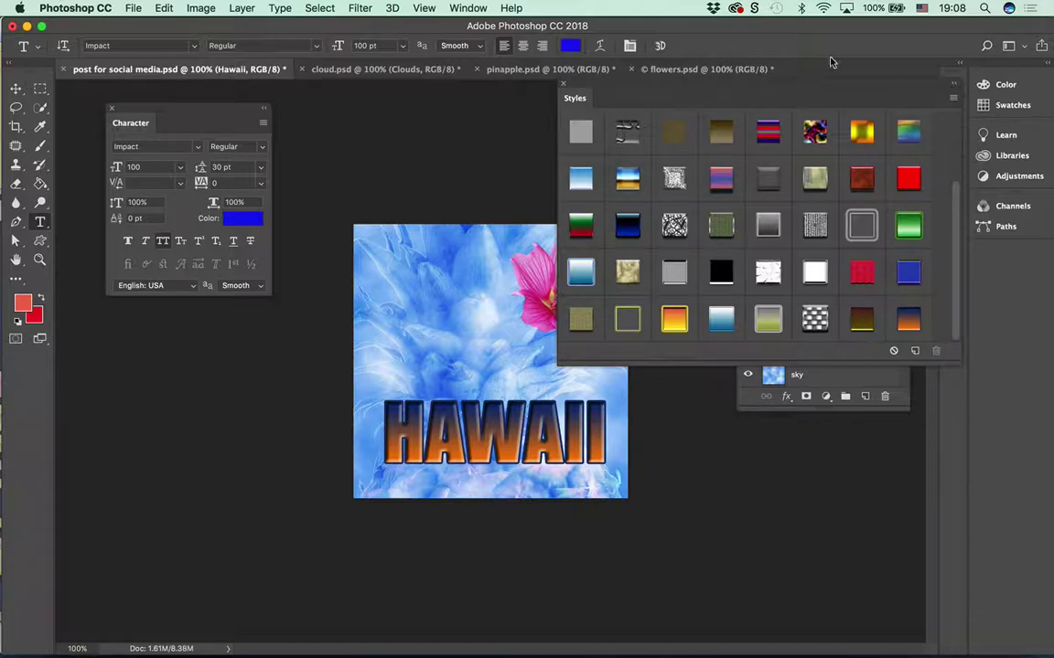
pyautogui.moveTo(640, 89); pyautogui.dragTo(276, 52)
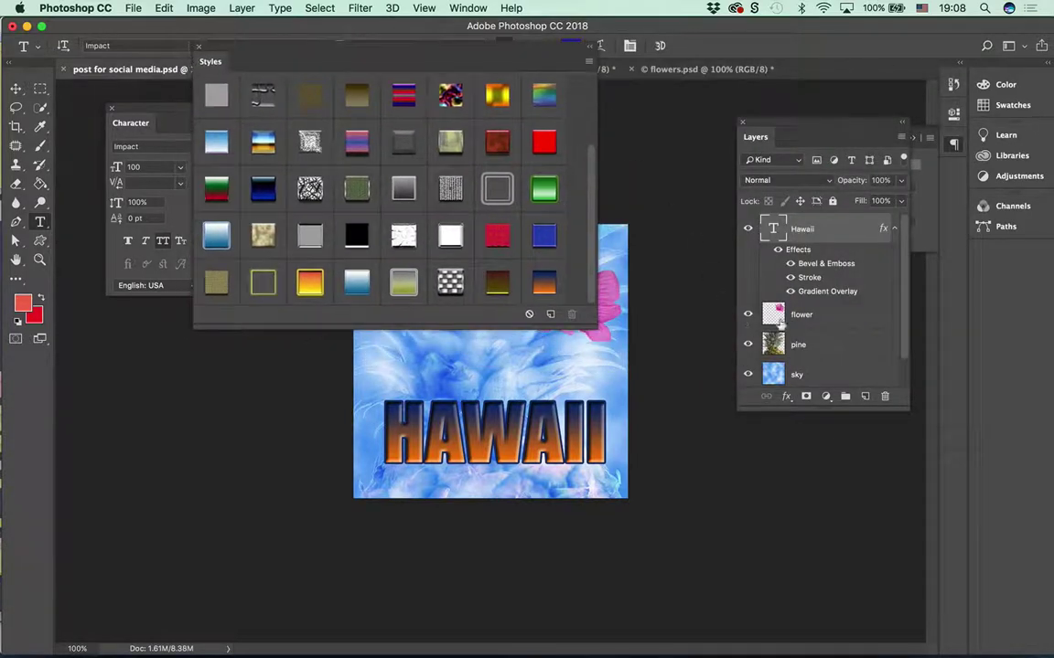
pyautogui.click(780, 322)
pyautogui.click(544, 282)
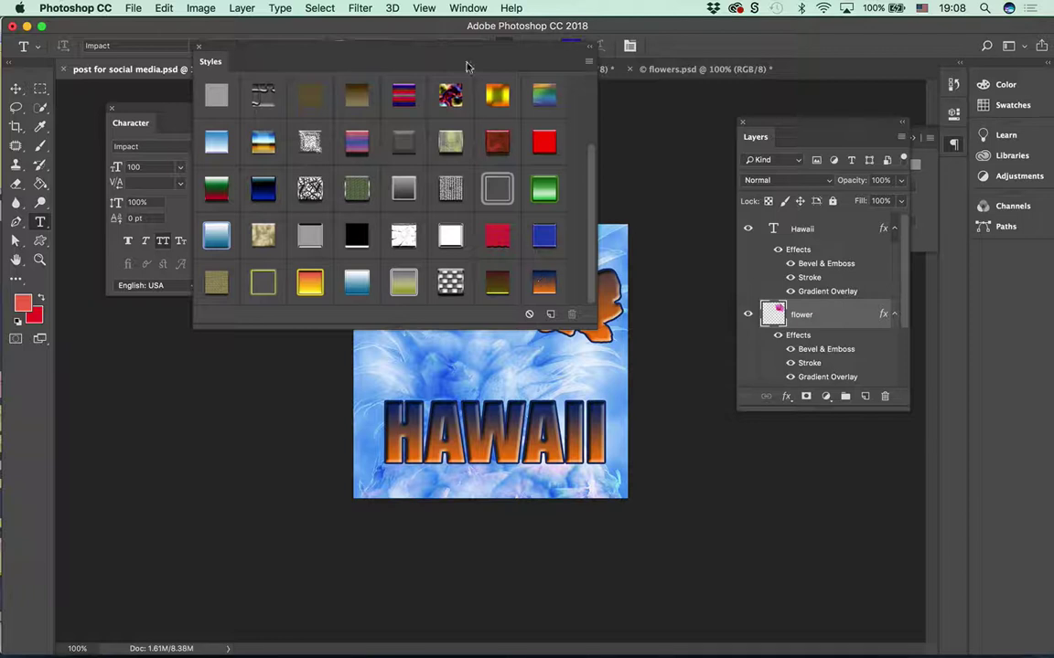
# - Try other style presets on the flower layer, from the grey gradient and white ones to the olive woven texture
pyautogui.moveTo(466, 66); pyautogui.dragTo(246, 85)
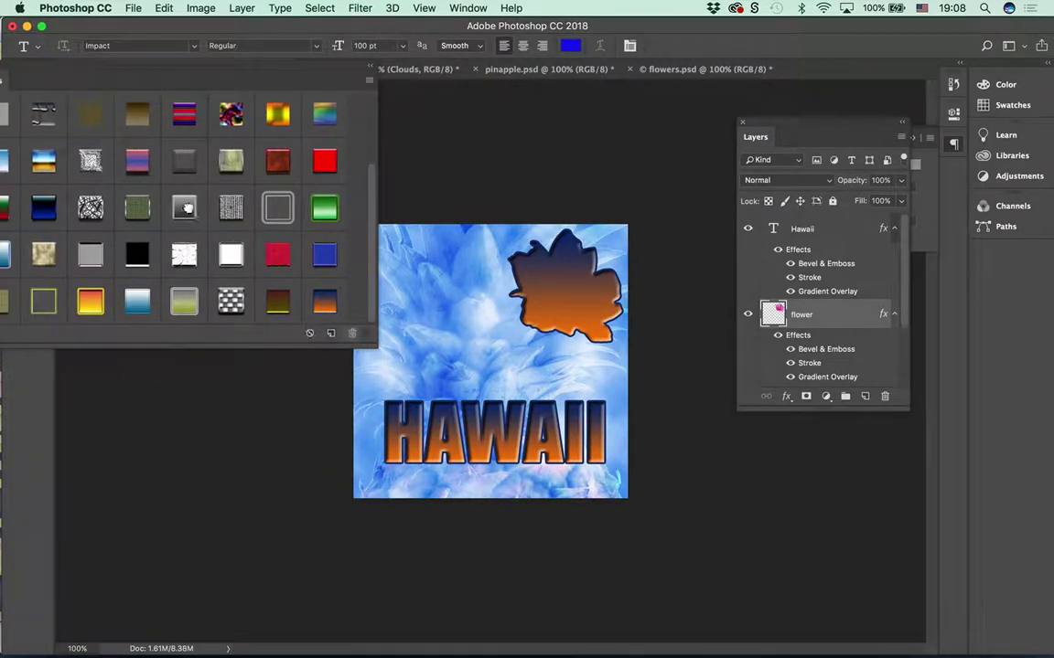
pyautogui.click(185, 209)
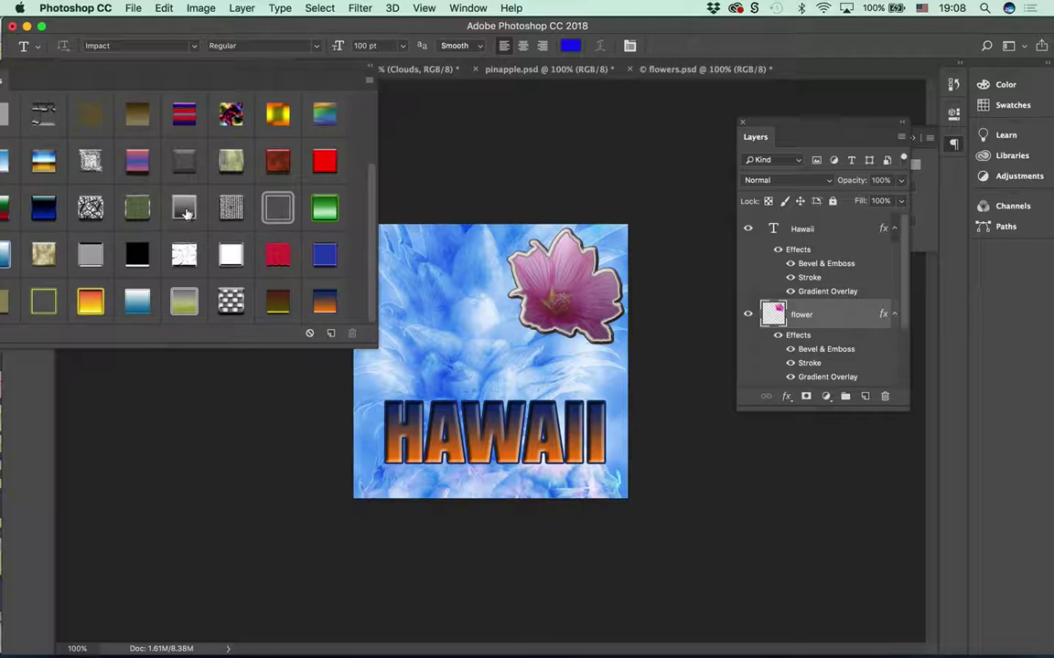
pyautogui.click(224, 254)
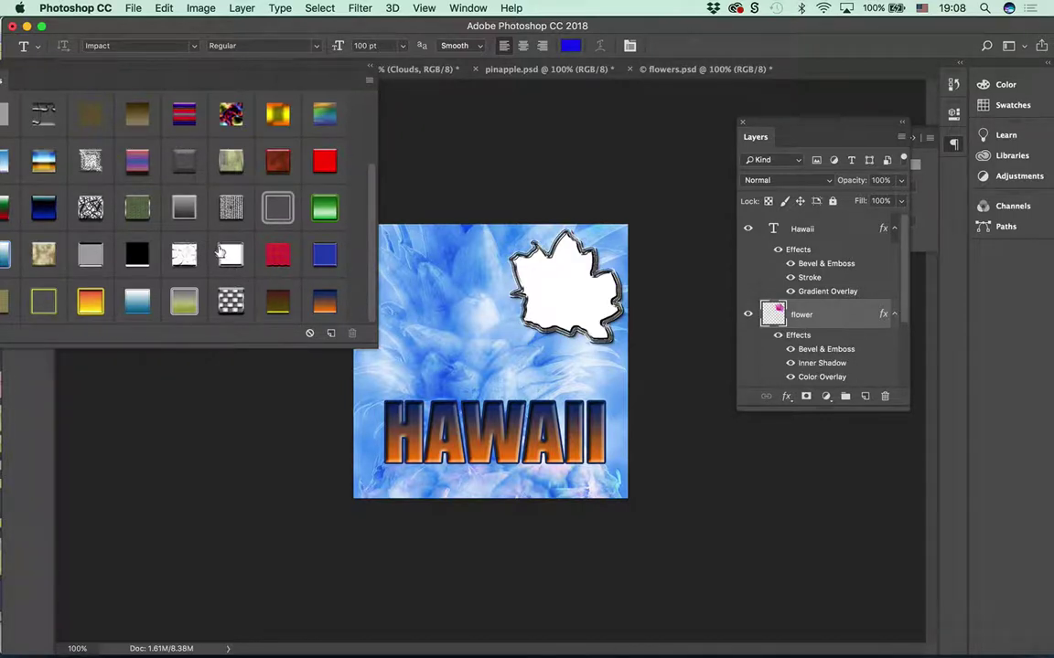
pyautogui.click(89, 160)
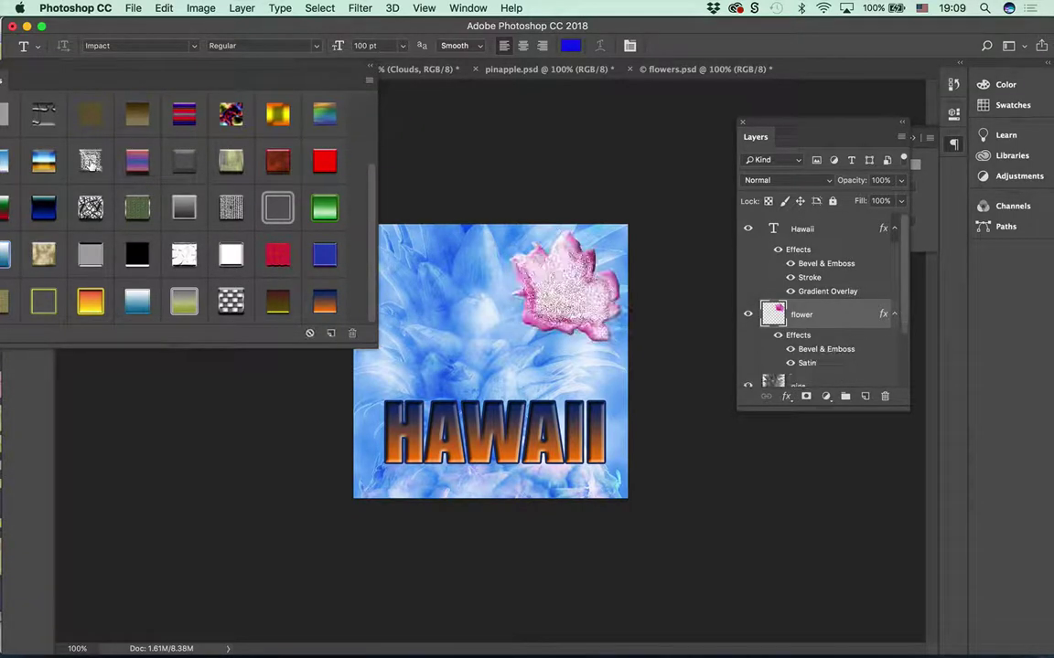
pyautogui.click(137, 121)
pyautogui.moveTo(75, 57); pyautogui.dragTo(180, 34)
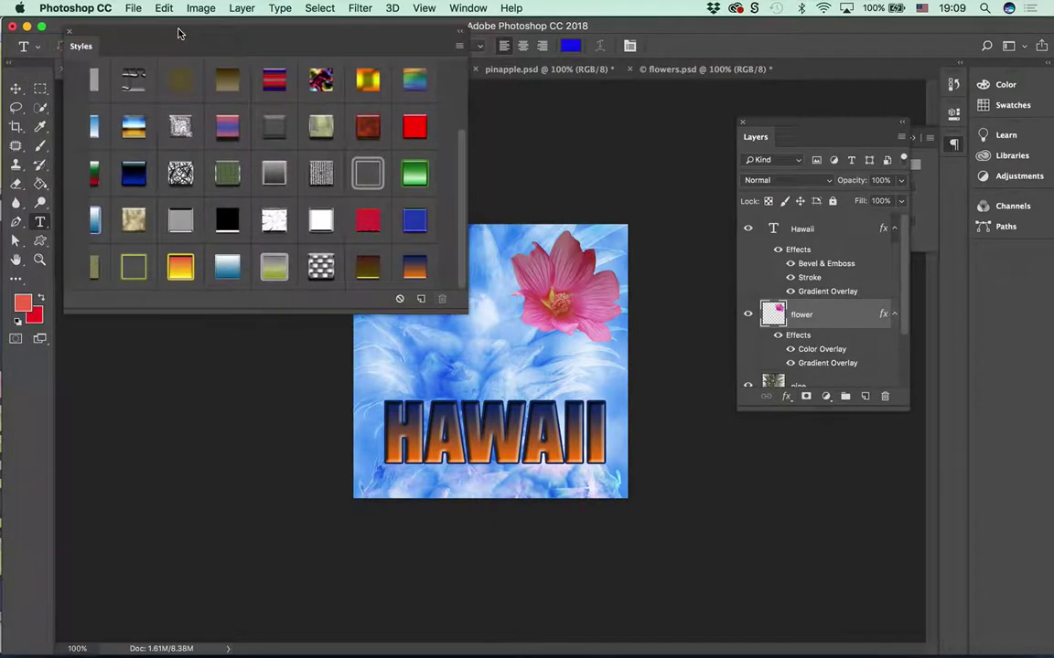
pyautogui.click(87, 83)
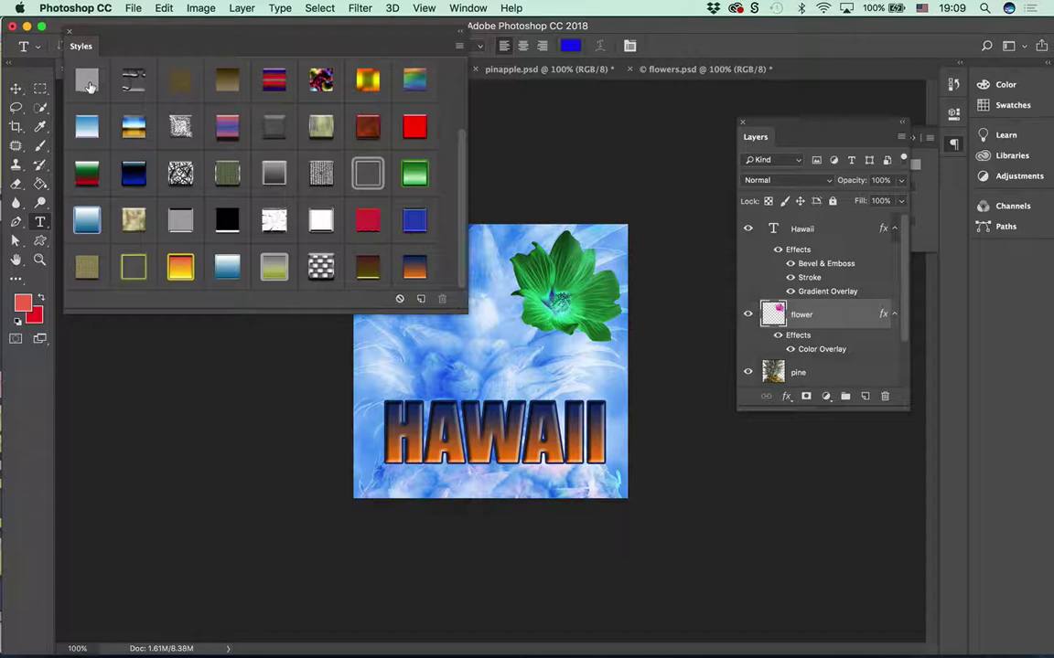
pyautogui.click(87, 266)
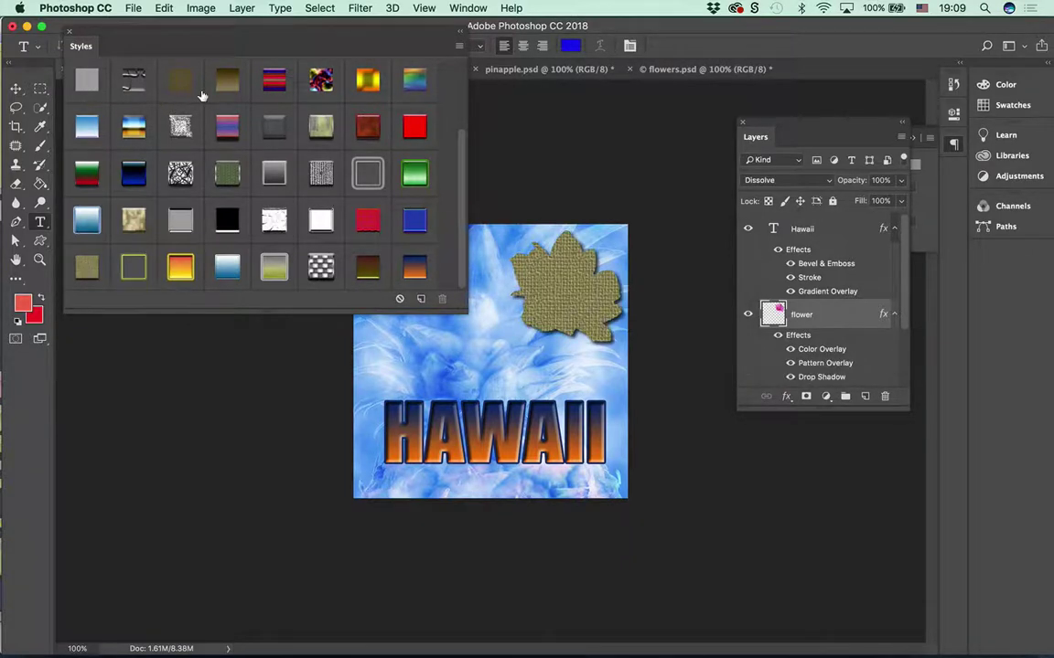
# - Clear the style from the flower layer with the Default Style (None) preset and move the presets below the Layers panel
pyautogui.click(457, 163)
pyautogui.press('Escape')
pyautogui.scroll(3, 459, 135)
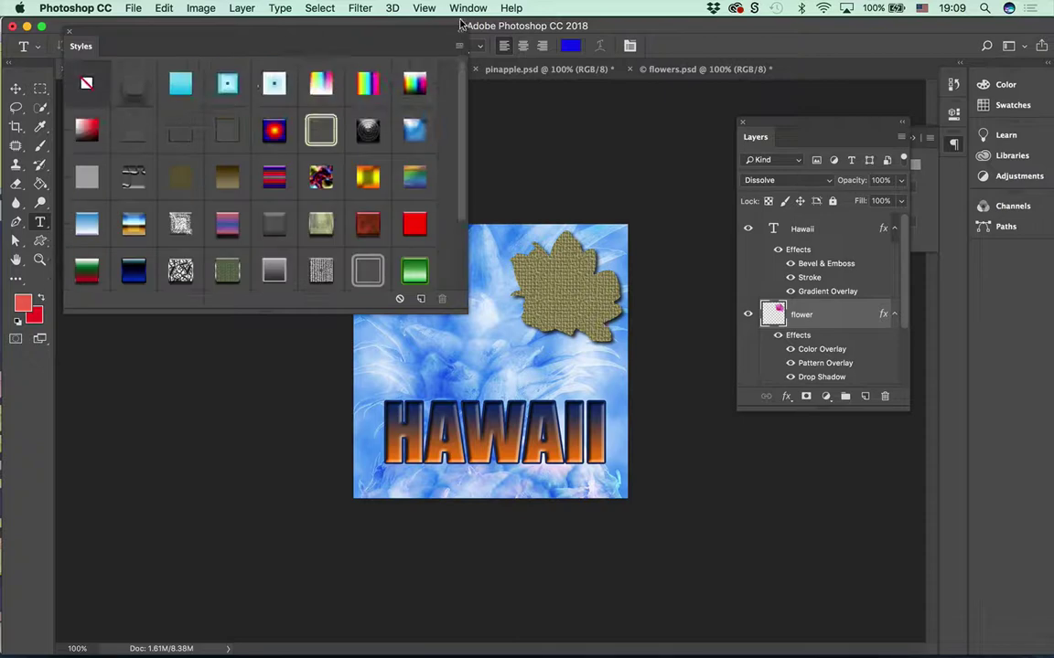
pyautogui.click(87, 84)
pyautogui.moveTo(283, 33); pyautogui.dragTo(870, 458)
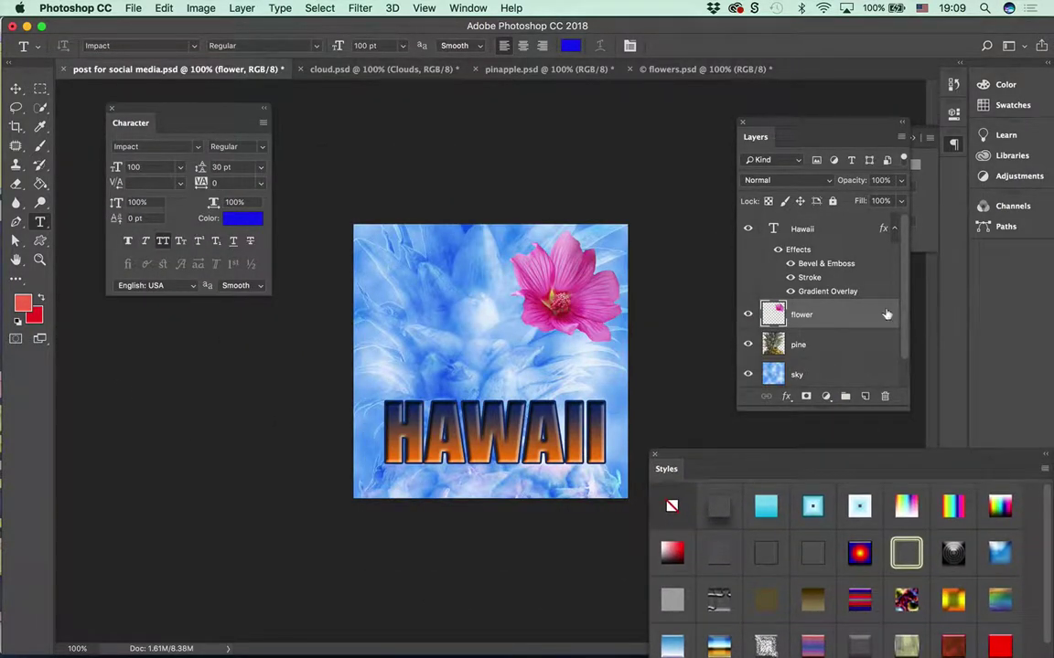
# - Add a Drop Shadow effect to the flower layer
pyautogui.doubleClick(828, 314)
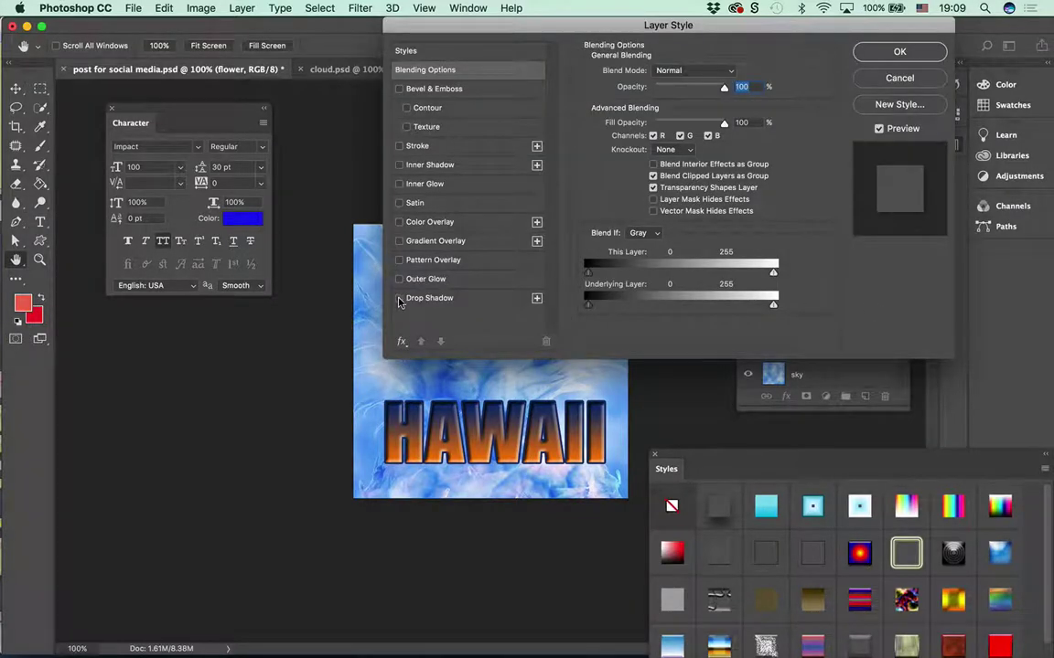
pyautogui.click(899, 52)
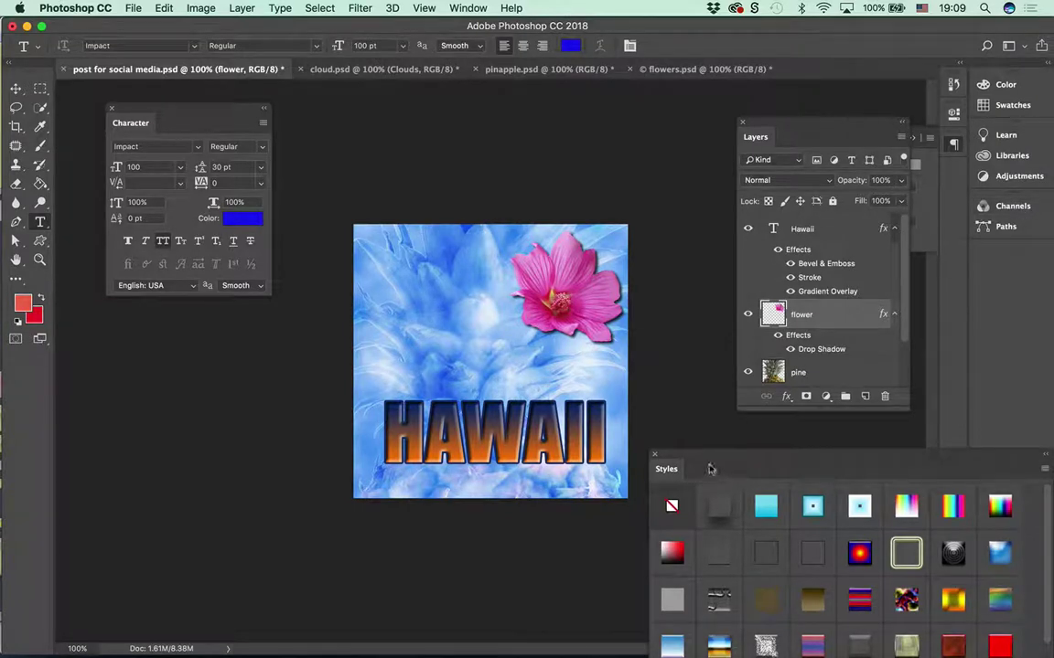
# - Bring the style presets back up and apply the plain grey preset with stroke and drop shadows to the flower layer
pyautogui.moveTo(708, 469); pyautogui.dragTo(626, 72)
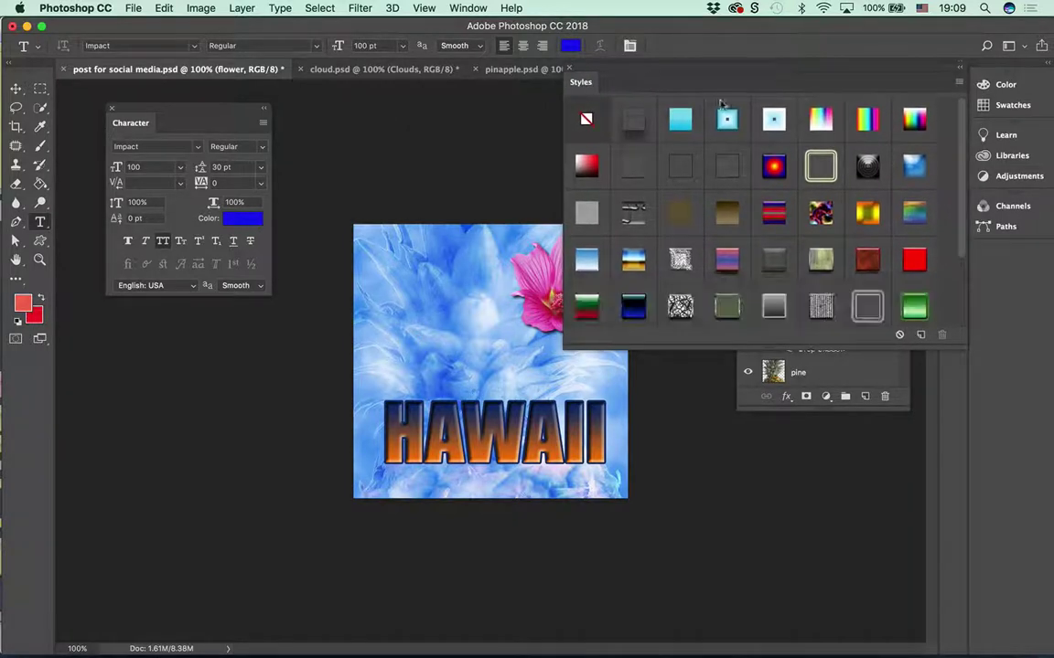
pyautogui.click(636, 123)
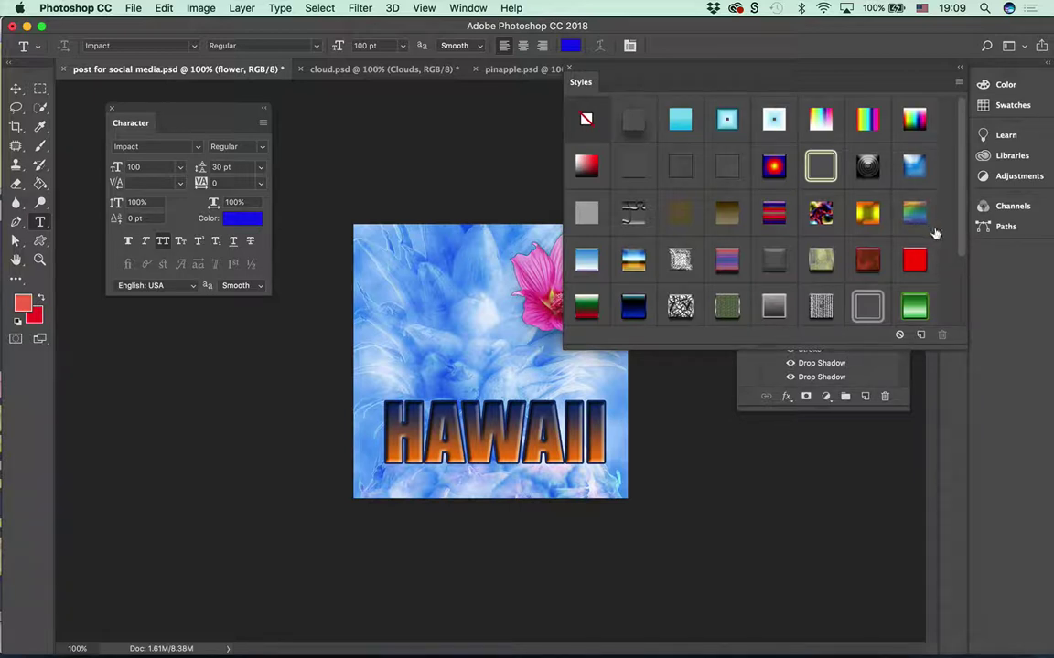
# - Undo the preset on the flower layer and apply the preset with Bevel & Emboss, Inner Shadow and Drop Shadow to the Hawaii title
pyautogui.press('super+z')
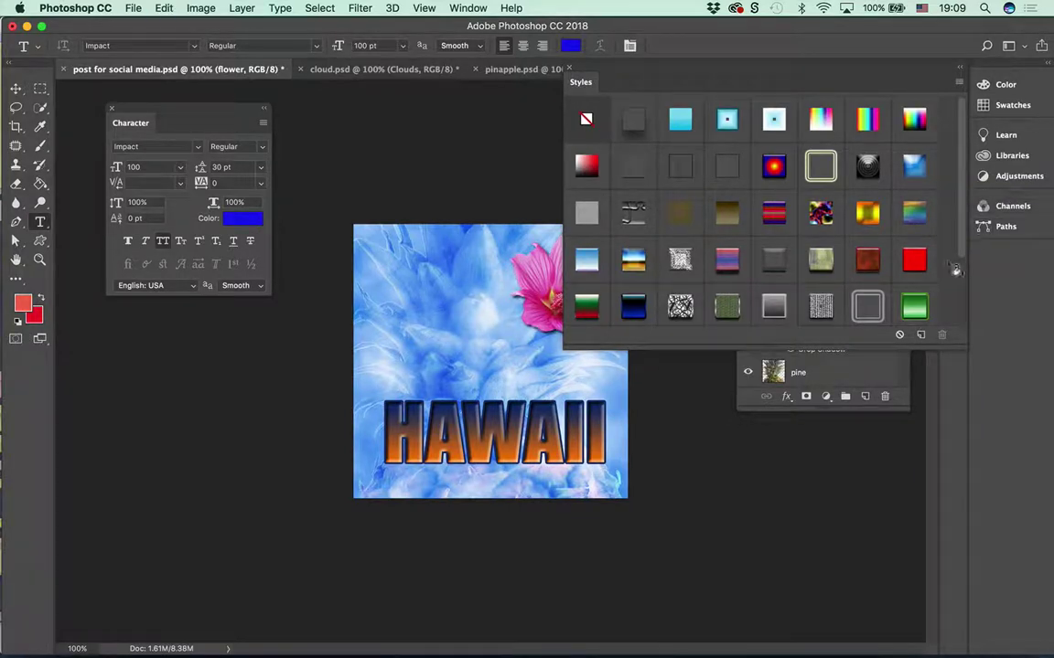
pyautogui.click(869, 373)
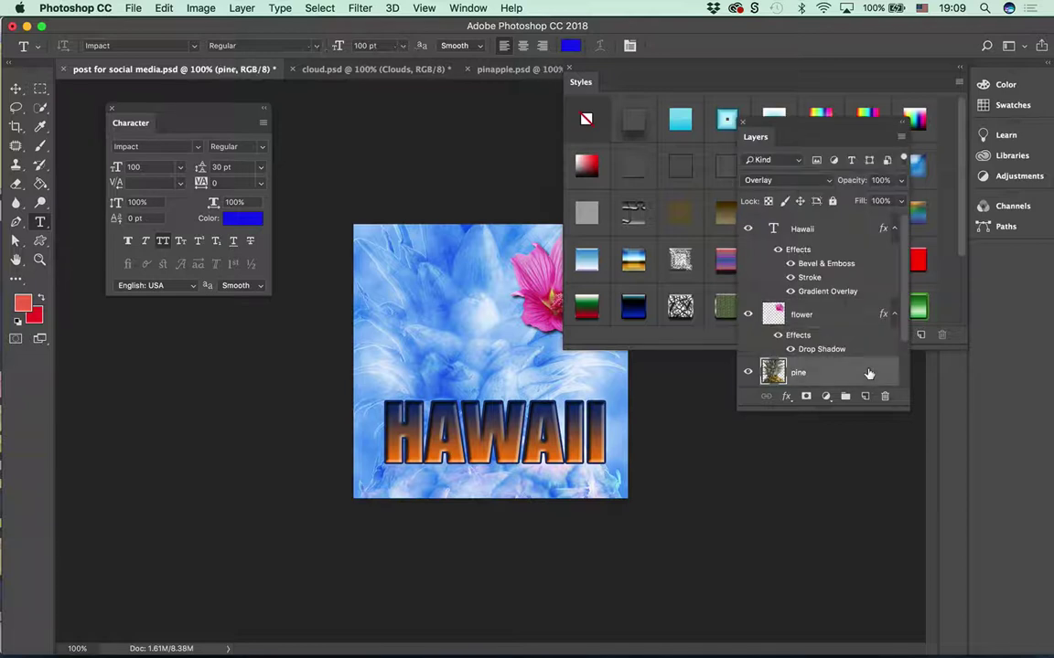
pyautogui.click(768, 228)
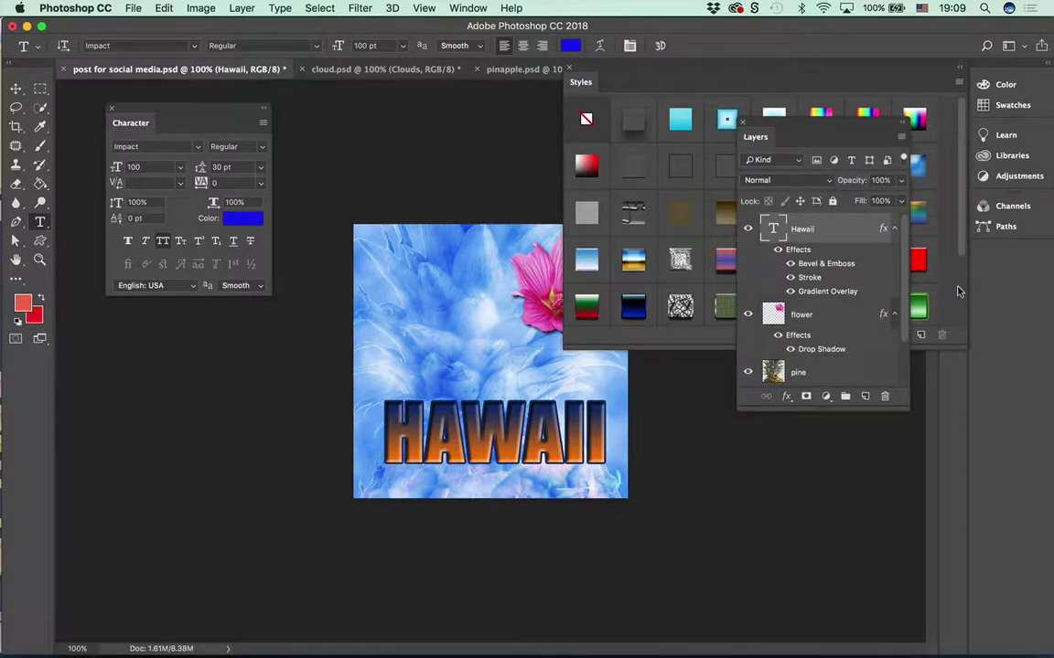
pyautogui.click(864, 227)
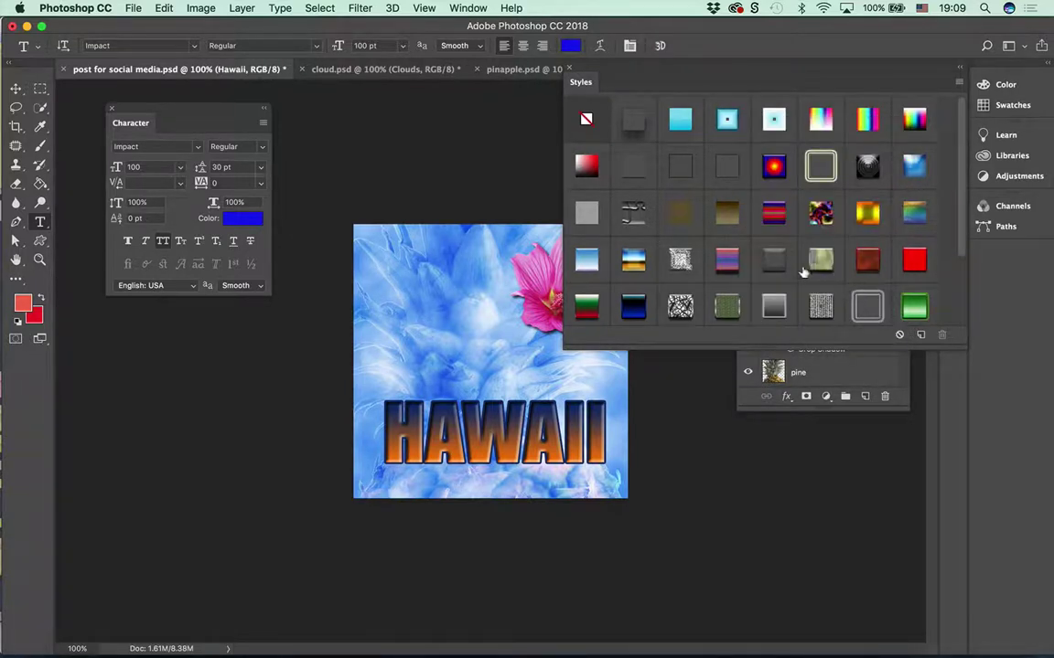
pyautogui.click(693, 229)
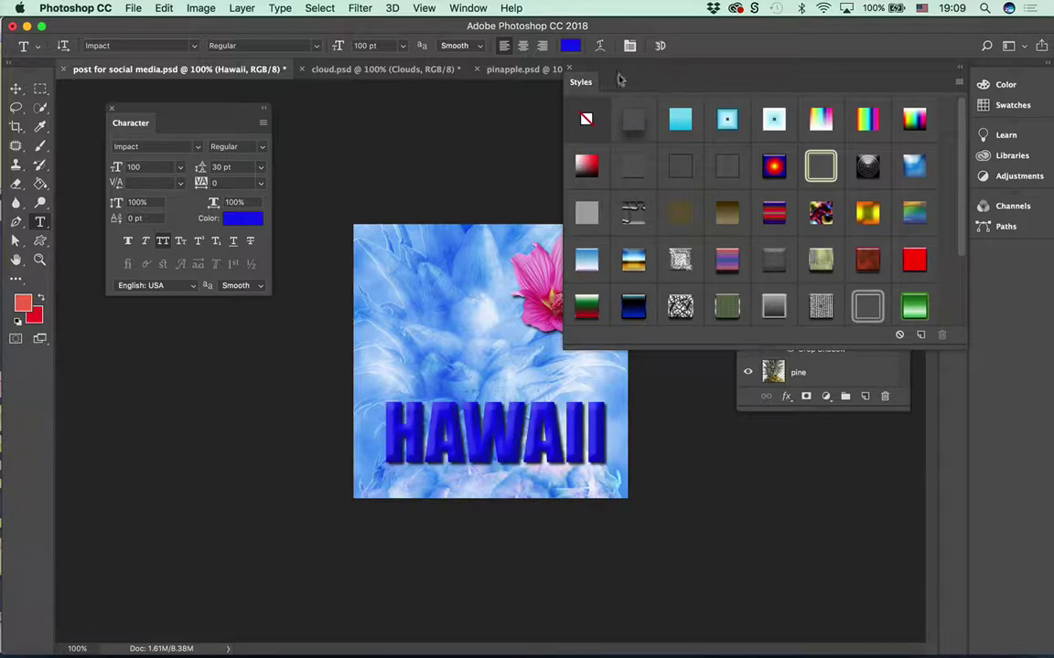
pyautogui.moveTo(618, 80); pyautogui.dragTo(1022, 341)
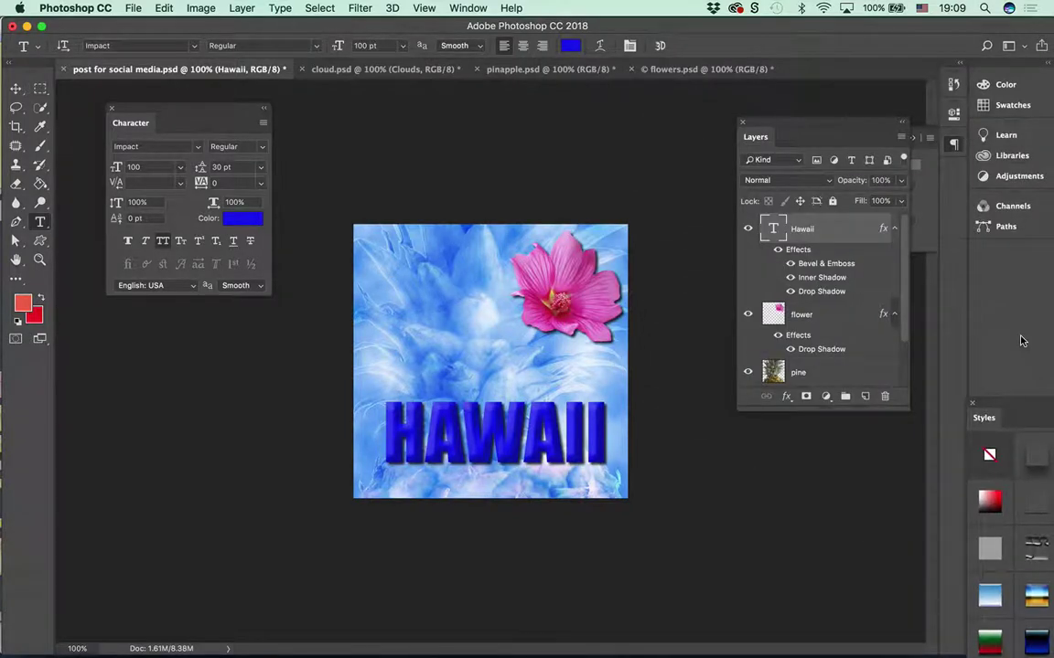
# - Save the document, and shift the flower slightly up and to the left on the canvas with the Move tool
pyautogui.press('super+s')
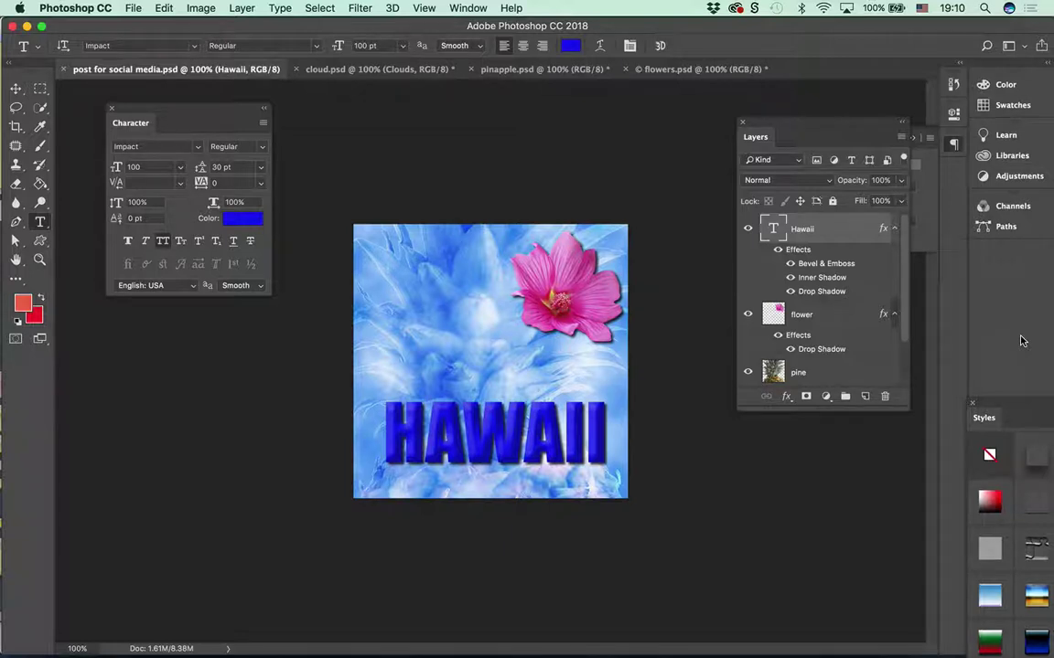
pyautogui.click(15, 90)
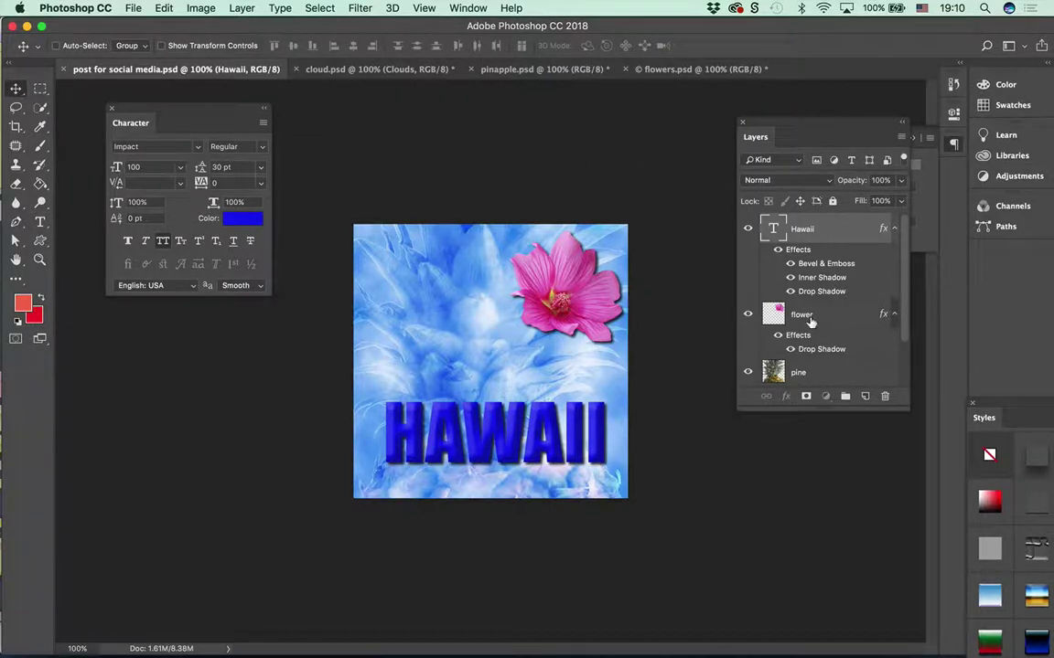
pyautogui.click(809, 314)
pyautogui.moveTo(585, 309); pyautogui.dragTo(565, 299)
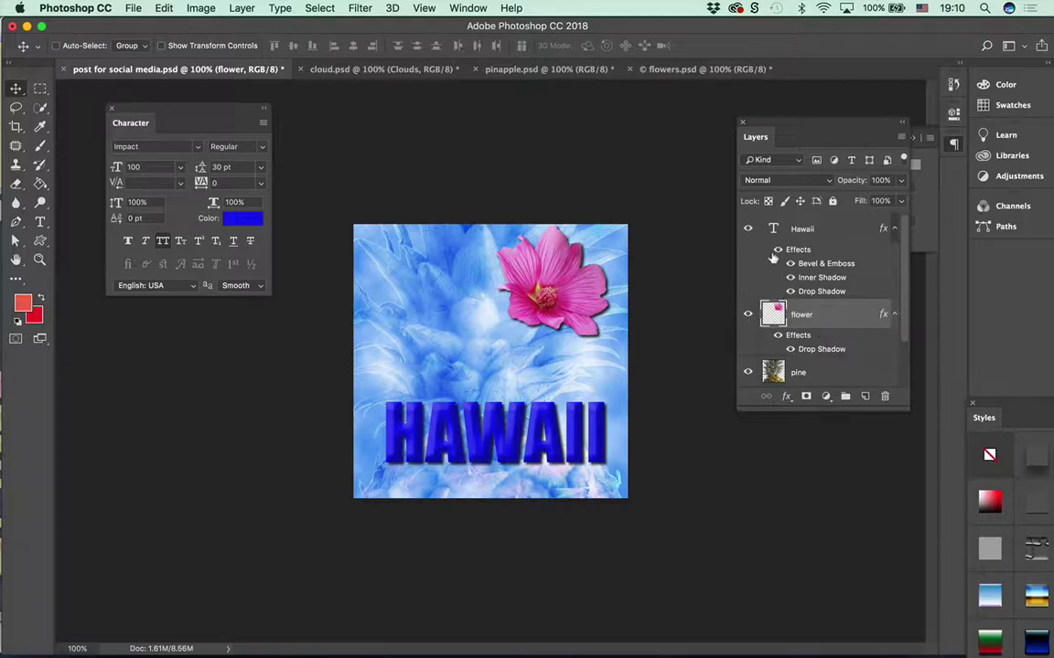
# - Duplicate the flower layer as "flower copy" and lengthen the Layers panel to show the whole layer stack
pyautogui.click(901, 138)
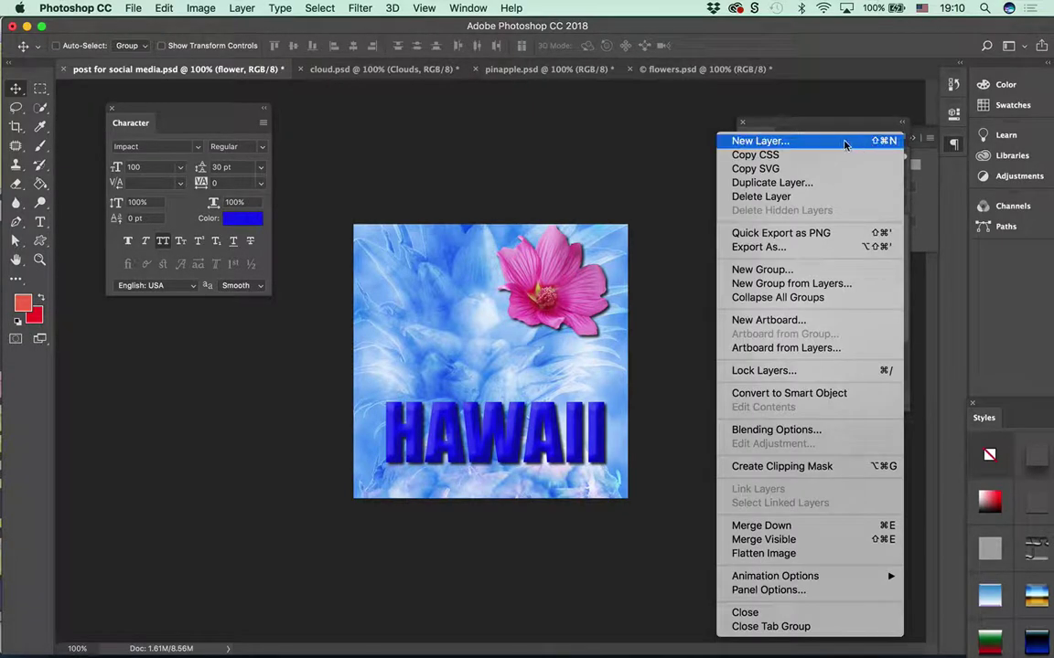
pyautogui.click(833, 182)
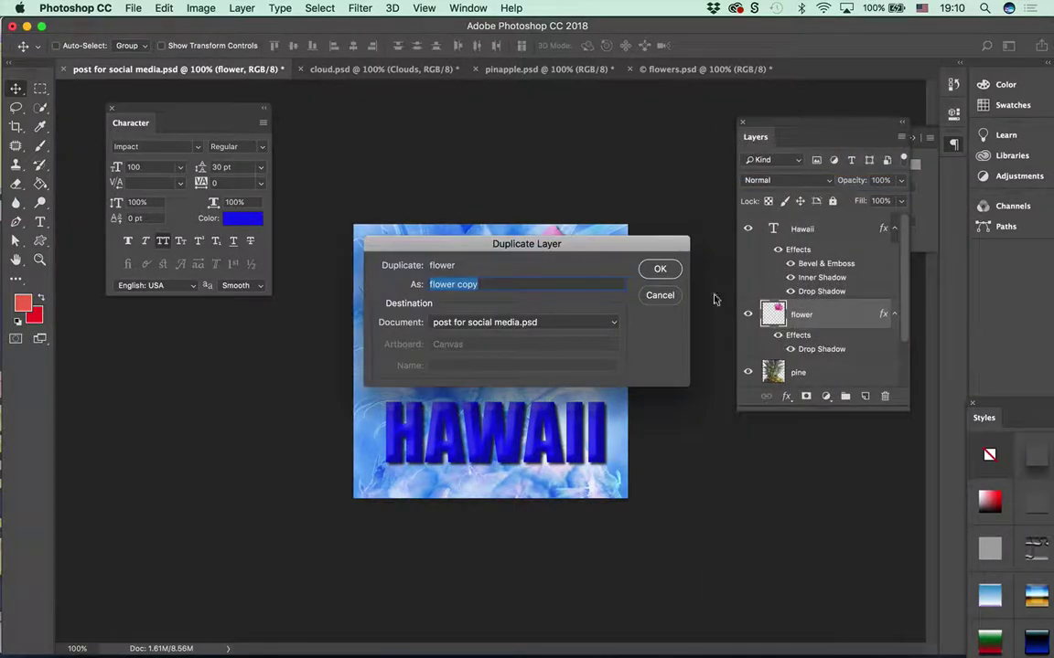
pyautogui.click(653, 270)
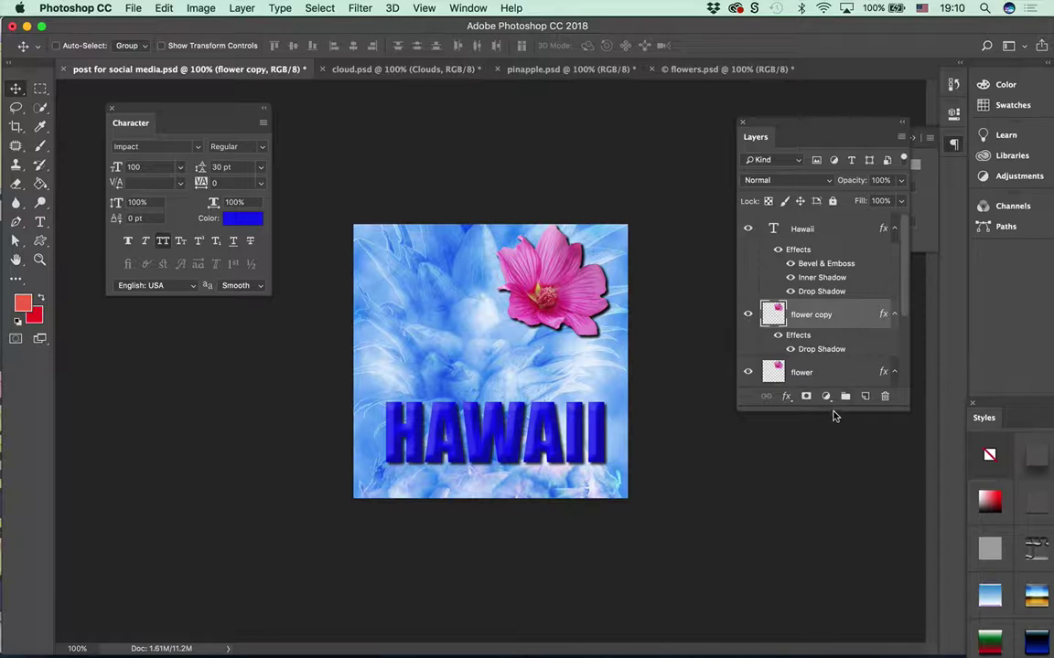
pyautogui.moveTo(828, 409); pyautogui.dragTo(828, 625)
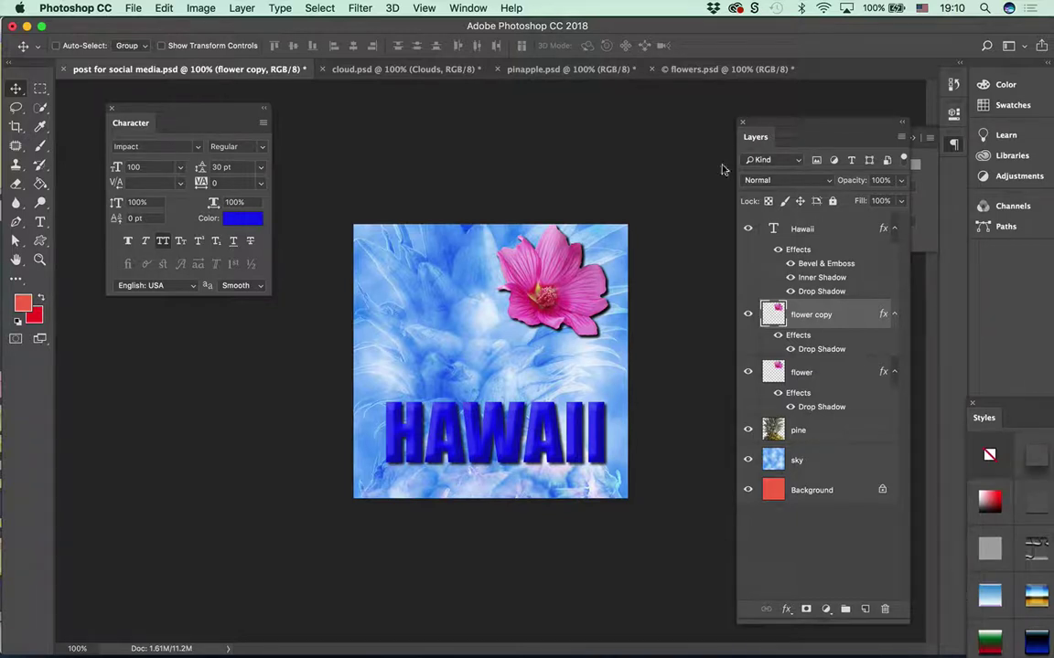
# - Offset the flower copy down and left of the original, and add two more flower copies overlapping in a row toward the left
pyautogui.moveTo(559, 301); pyautogui.dragTo(505, 324)
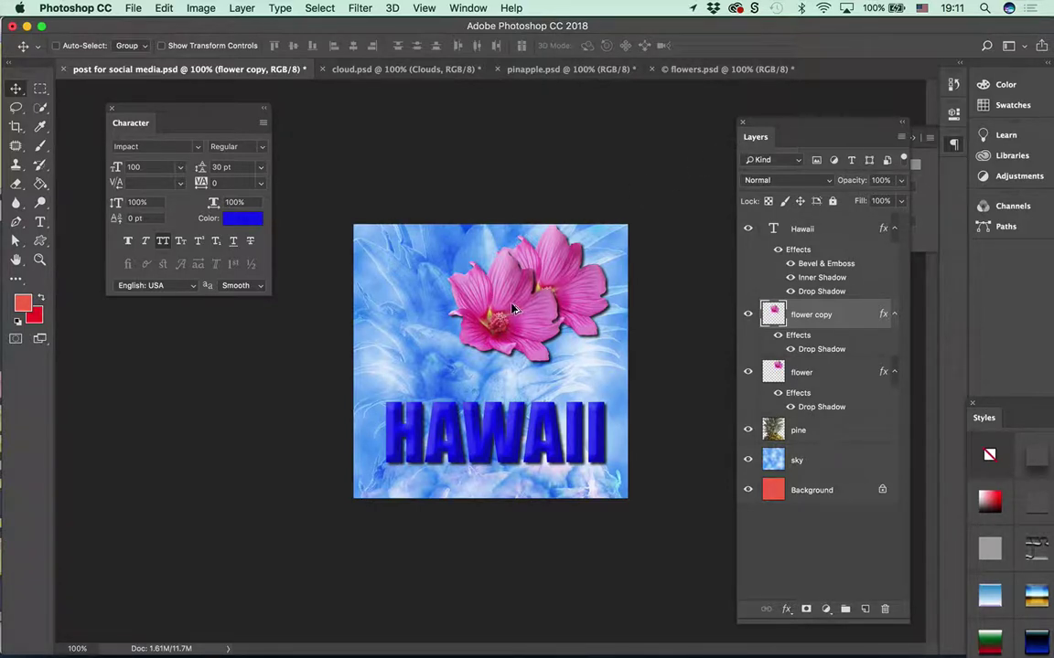
pyautogui.moveTo(513, 310); pyautogui.dragTo(467, 291)
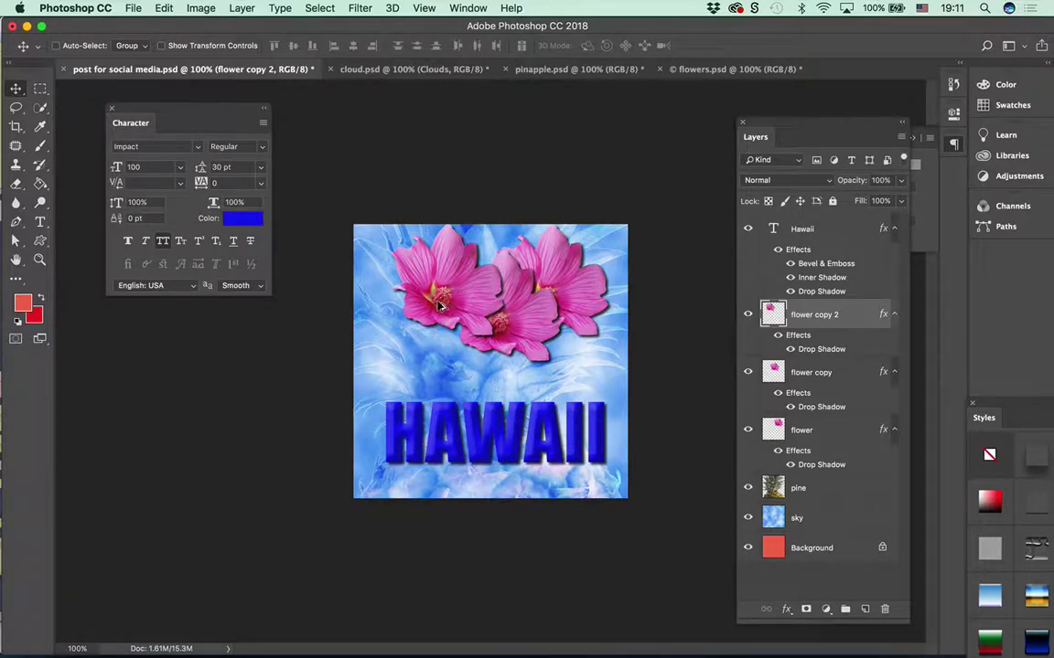
pyautogui.moveTo(440, 295); pyautogui.dragTo(439, 340)
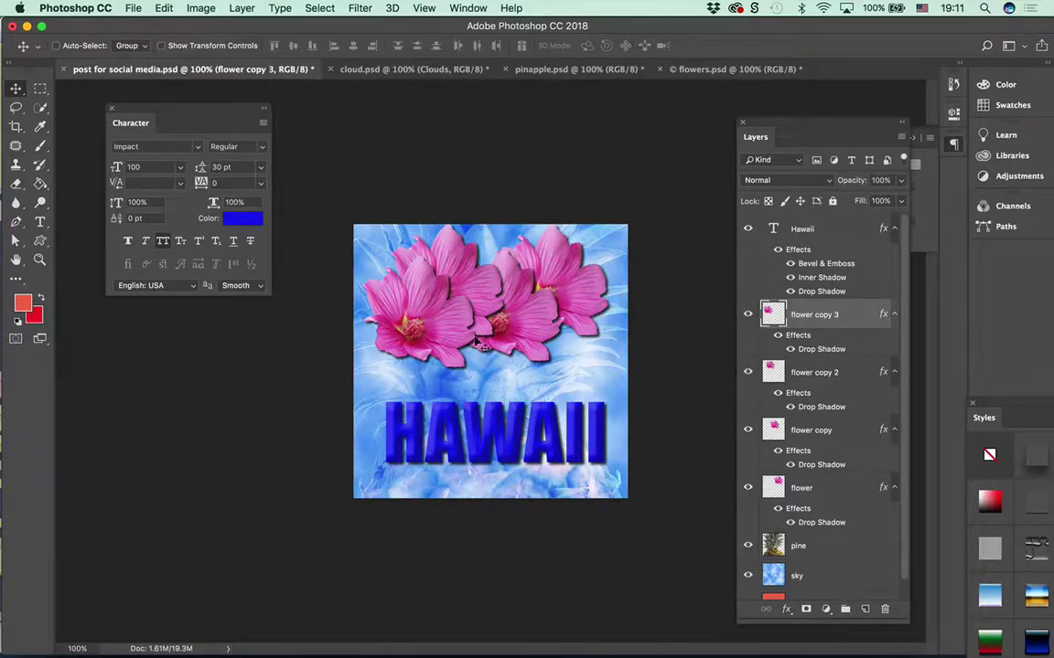
pyautogui.moveTo(408, 320); pyautogui.dragTo(432, 329)
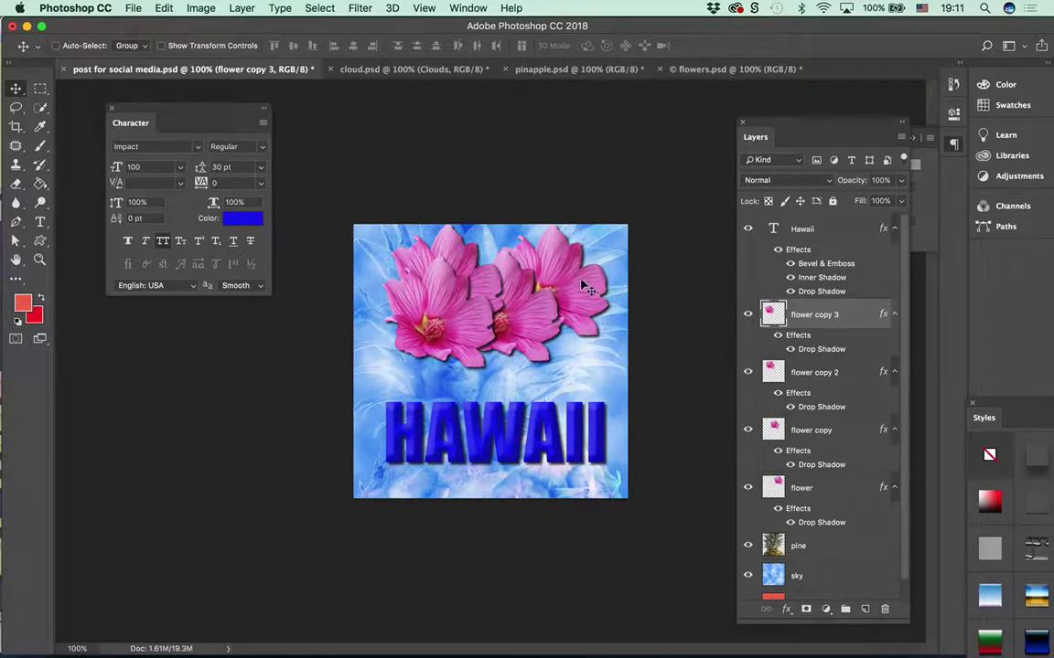
pyautogui.moveTo(581, 288)
pyautogui.mouseDown()
pyautogui.moveTo(578, 267)
pyautogui.moveTo(626, 288)
pyautogui.moveTo(567, 285)
pyautogui.mouseUp()
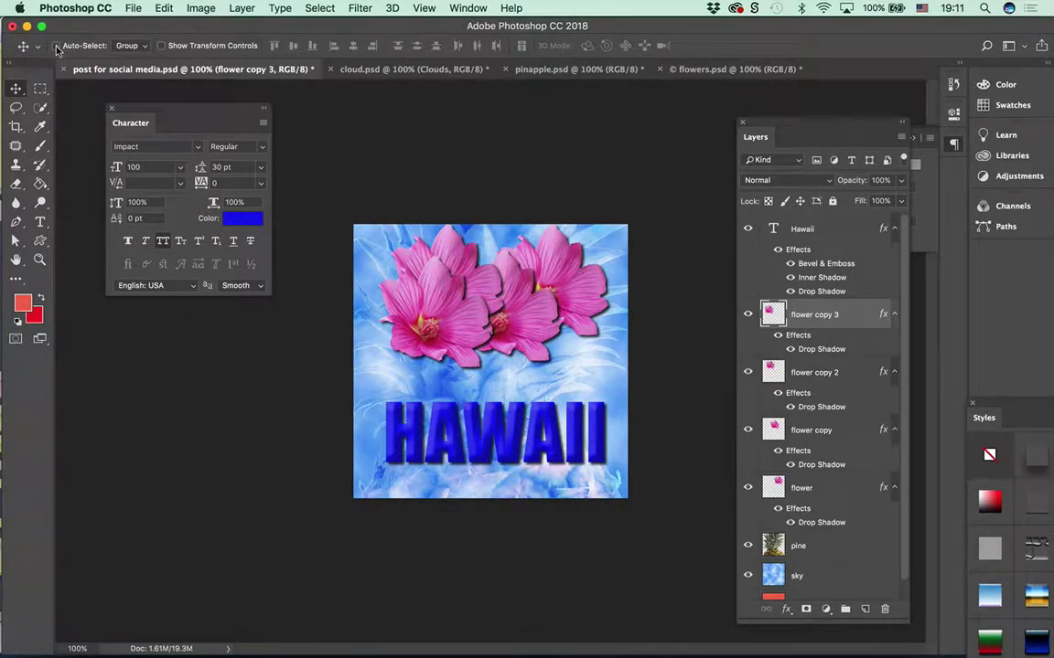
# - Turn on Auto-Select for individual layers and rearrange the four flowers into a tight two-by-two cluster above the title
pyautogui.click(128, 45)
pyautogui.click(127, 57)
pyautogui.click(55, 44)
pyautogui.moveTo(523, 275); pyautogui.dragTo(552, 297)
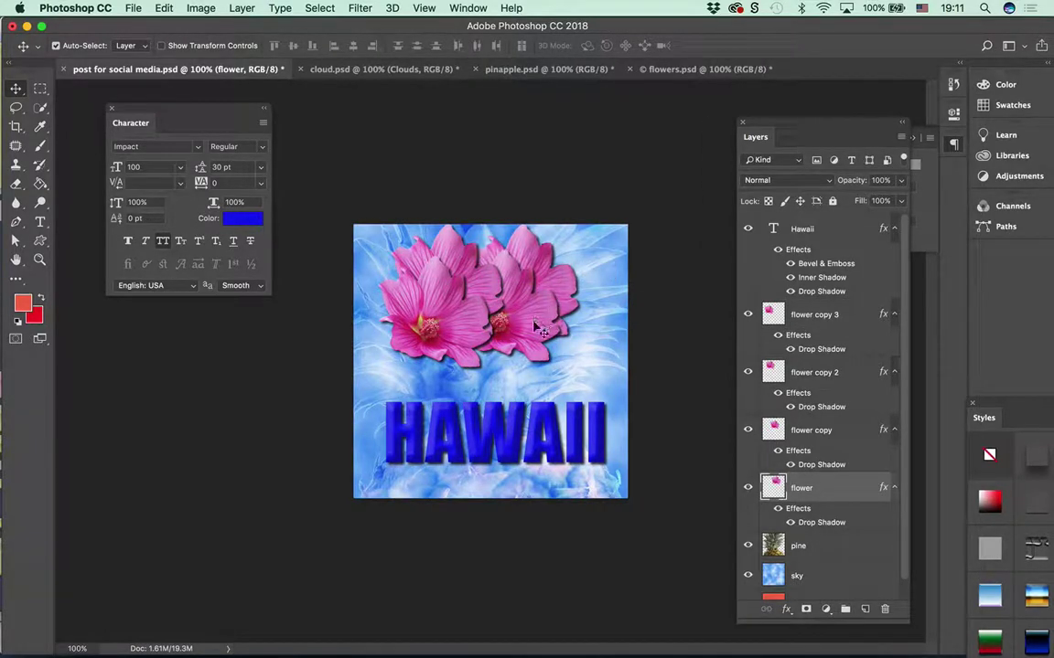
pyautogui.moveTo(488, 295); pyautogui.dragTo(517, 260)
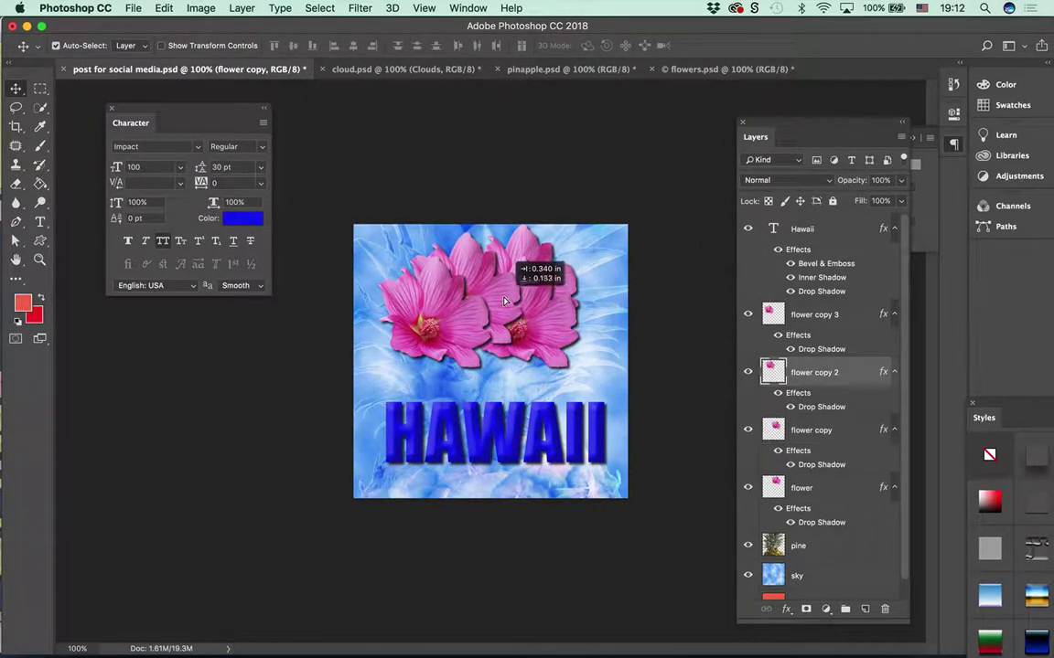
pyautogui.moveTo(457, 316); pyautogui.dragTo(509, 344)
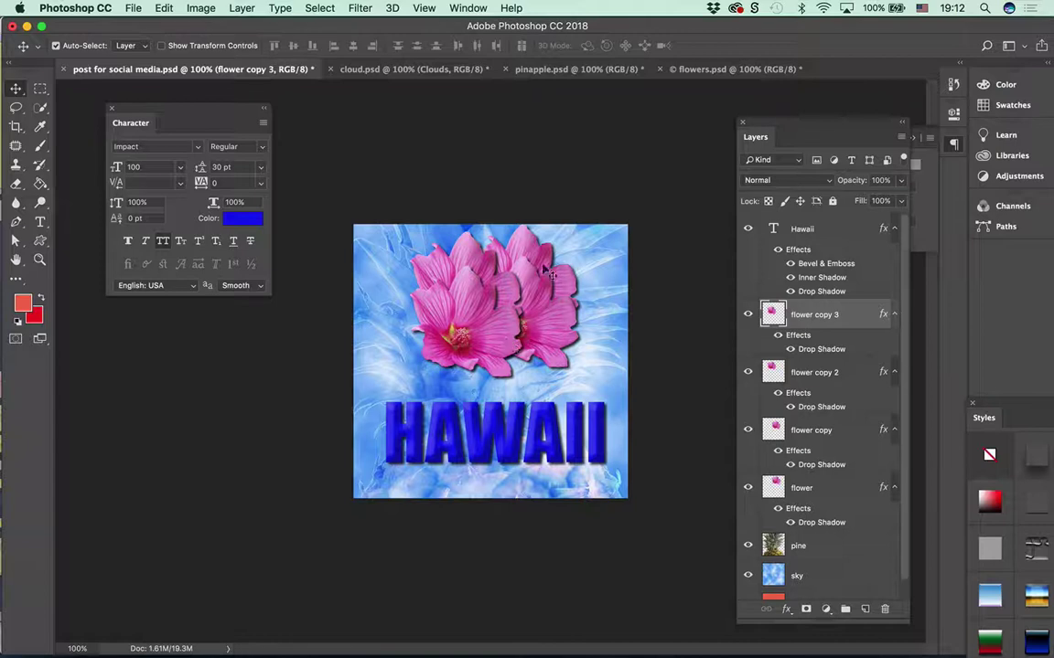
pyautogui.moveTo(499, 261); pyautogui.dragTo(545, 261)
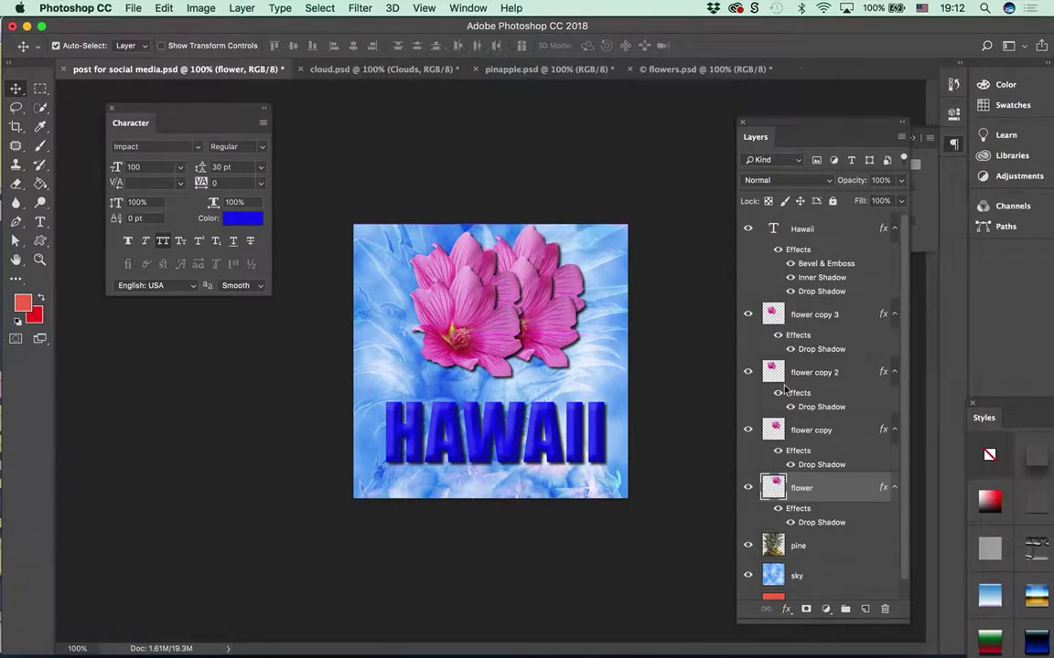
# - Restack the flower layers in the order flower, flower copy 2, flower copy and flower copy 3 from front to back
pyautogui.moveTo(763, 120); pyautogui.dragTo(731, 30)
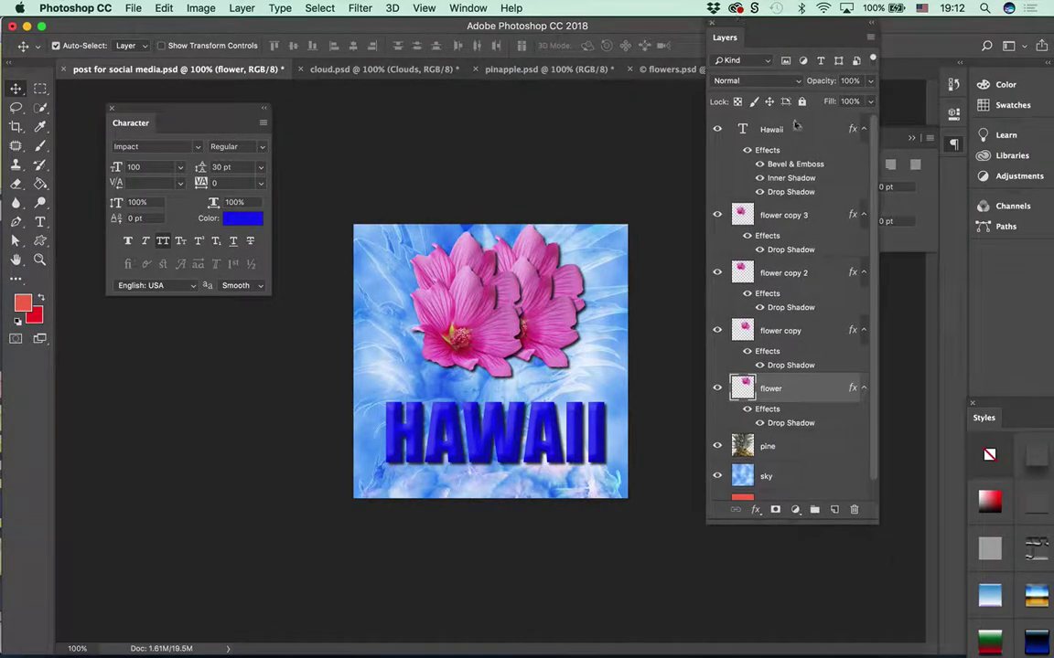
pyautogui.click(790, 217)
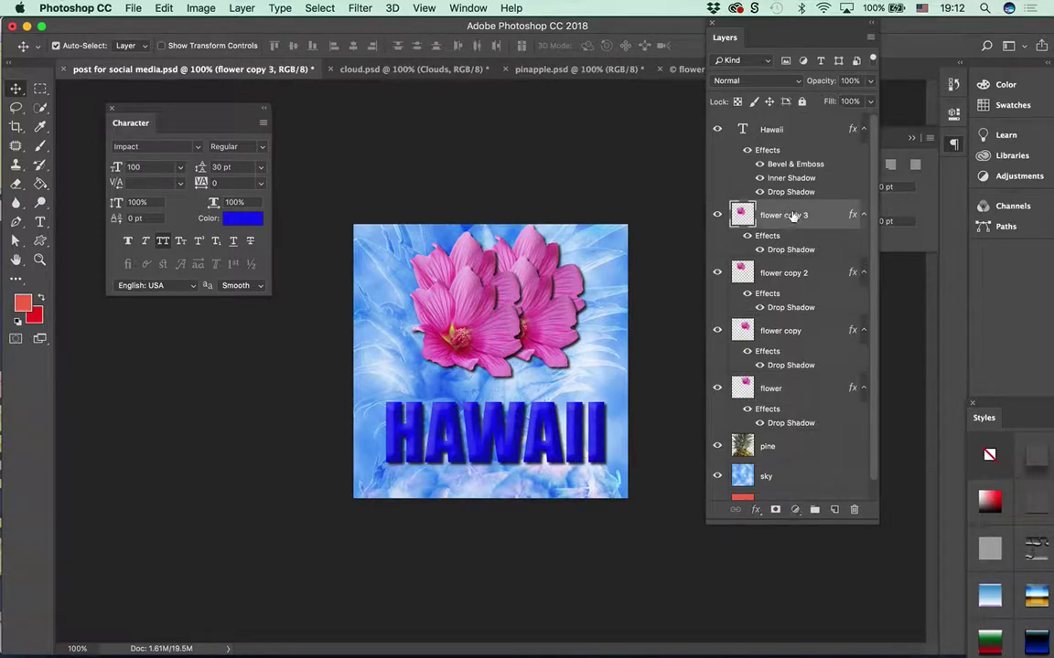
pyautogui.moveTo(791, 215); pyautogui.dragTo(798, 380)
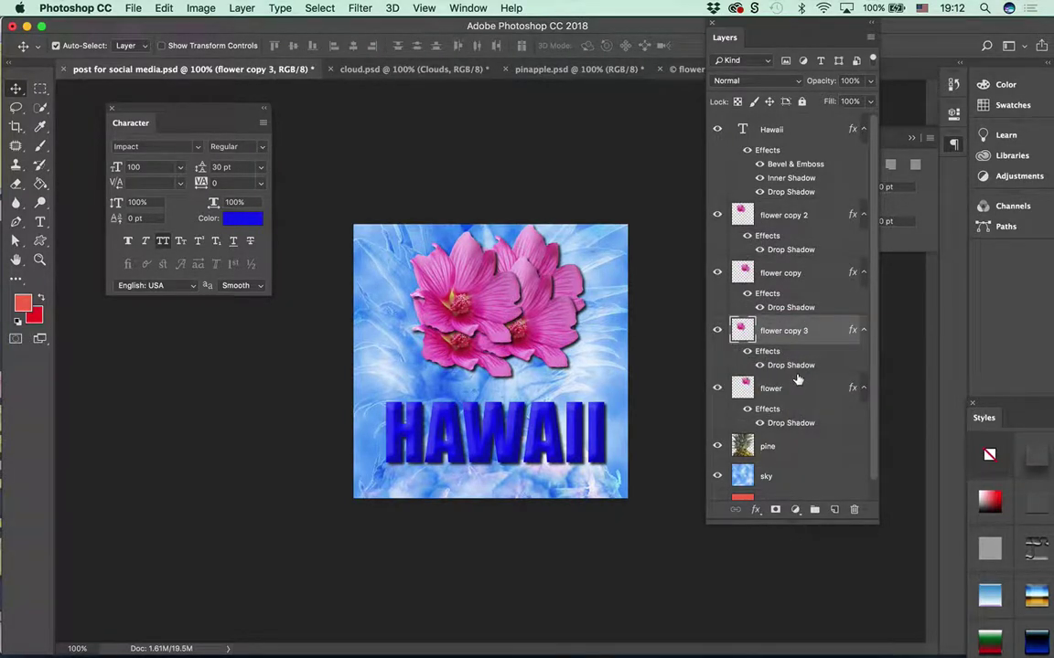
pyautogui.moveTo(782, 332); pyautogui.dragTo(768, 213)
pyautogui.click(770, 273)
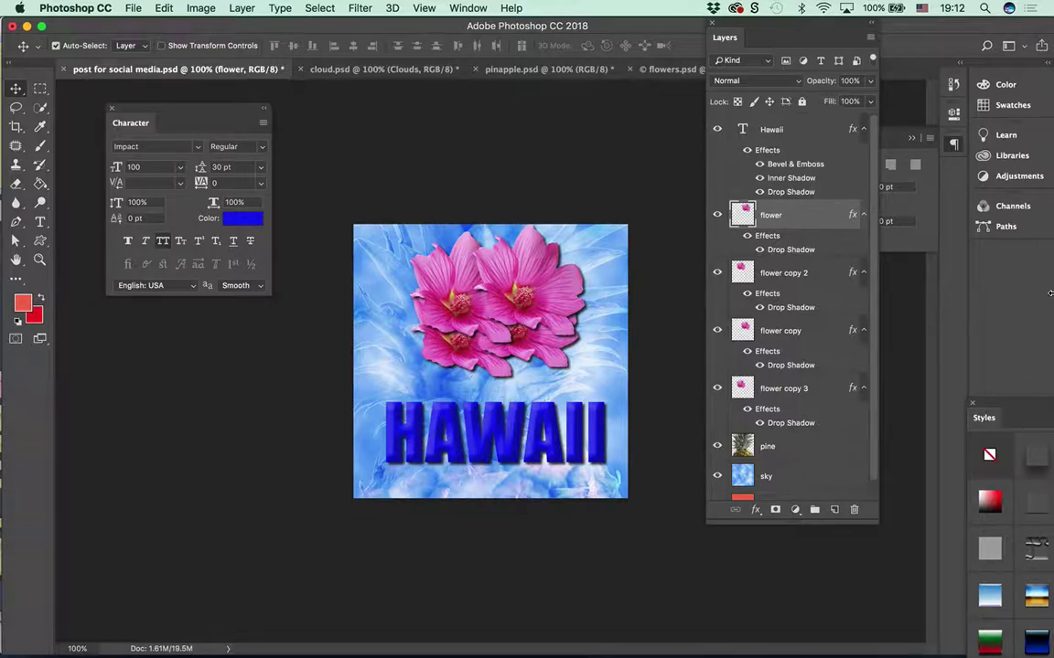
# - Group the four flower layers into a new group named "Flowers"
pyautogui.click(836, 398)
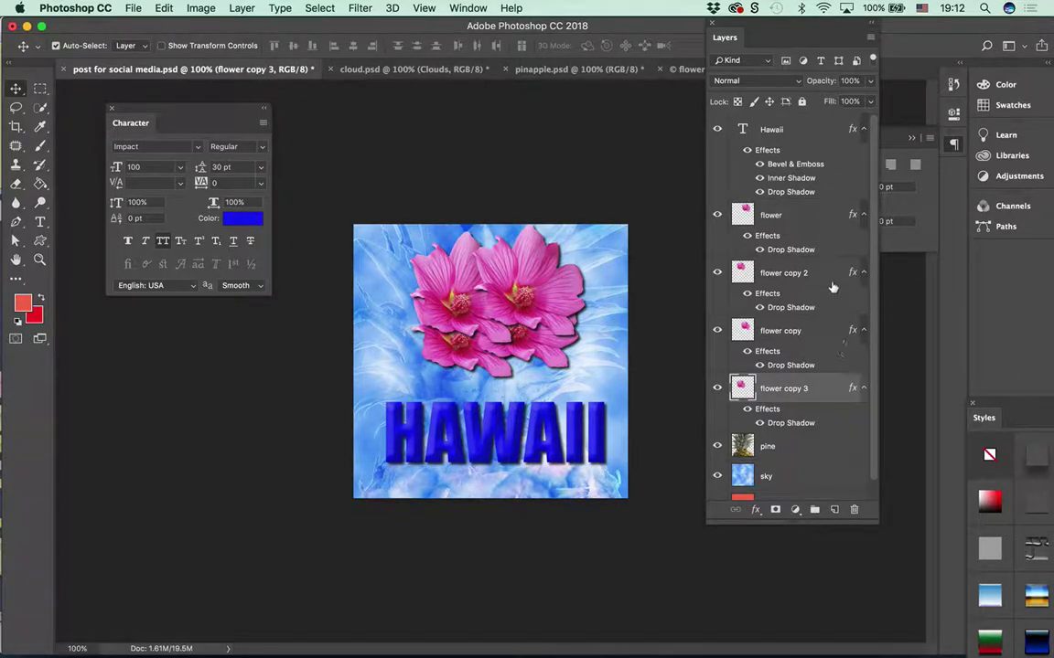
pyautogui.keyDown('shift'); pyautogui.click(802, 217); pyautogui.keyUp('shift')
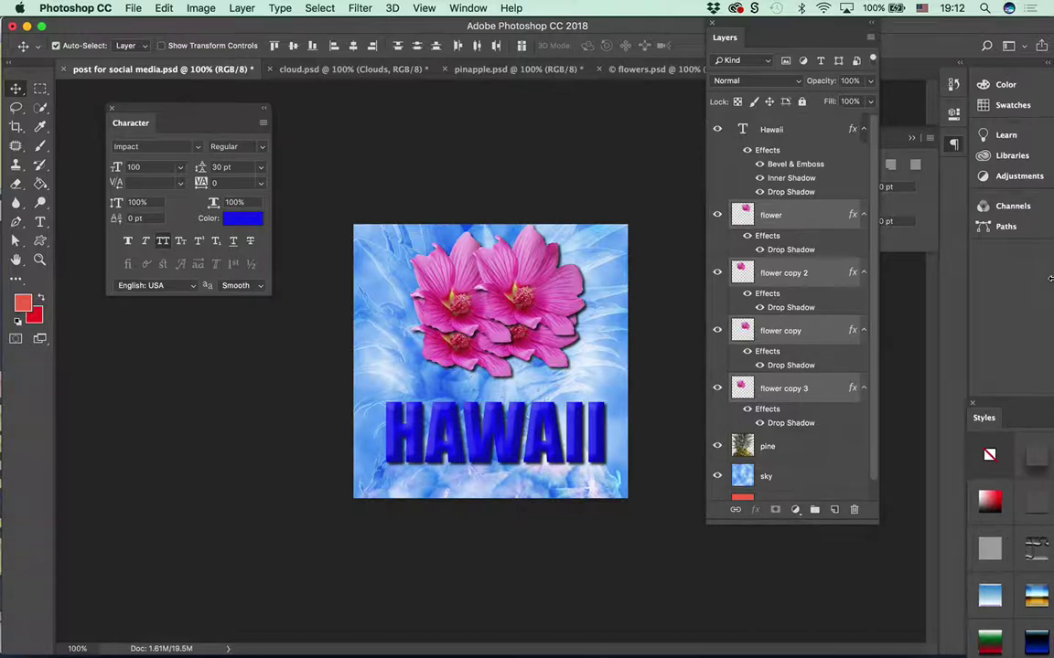
pyautogui.click(870, 38)
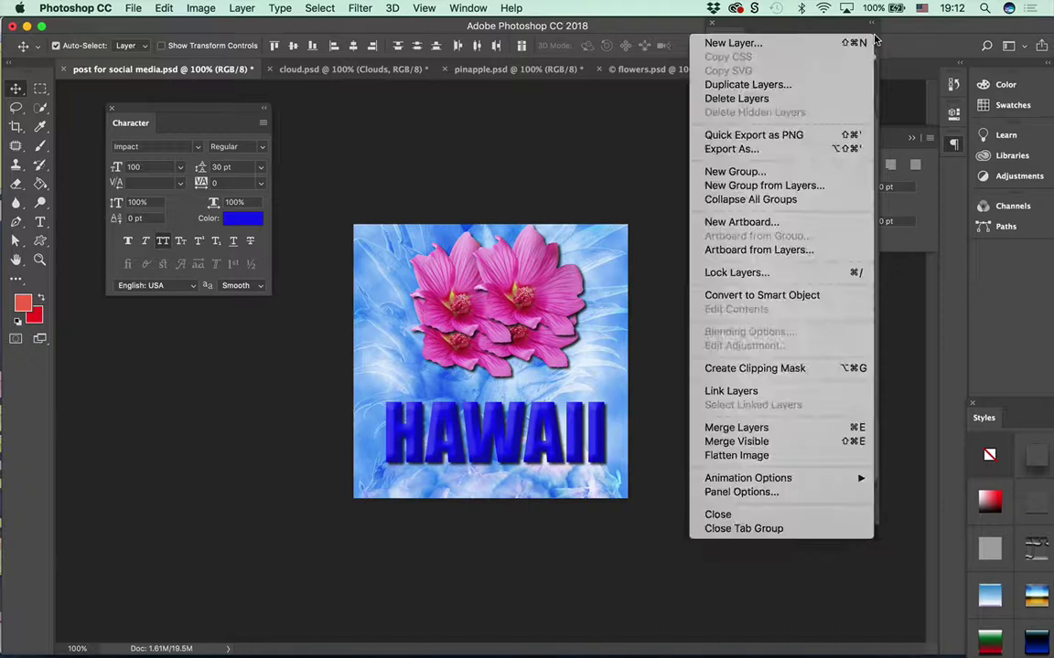
pyautogui.click(826, 187)
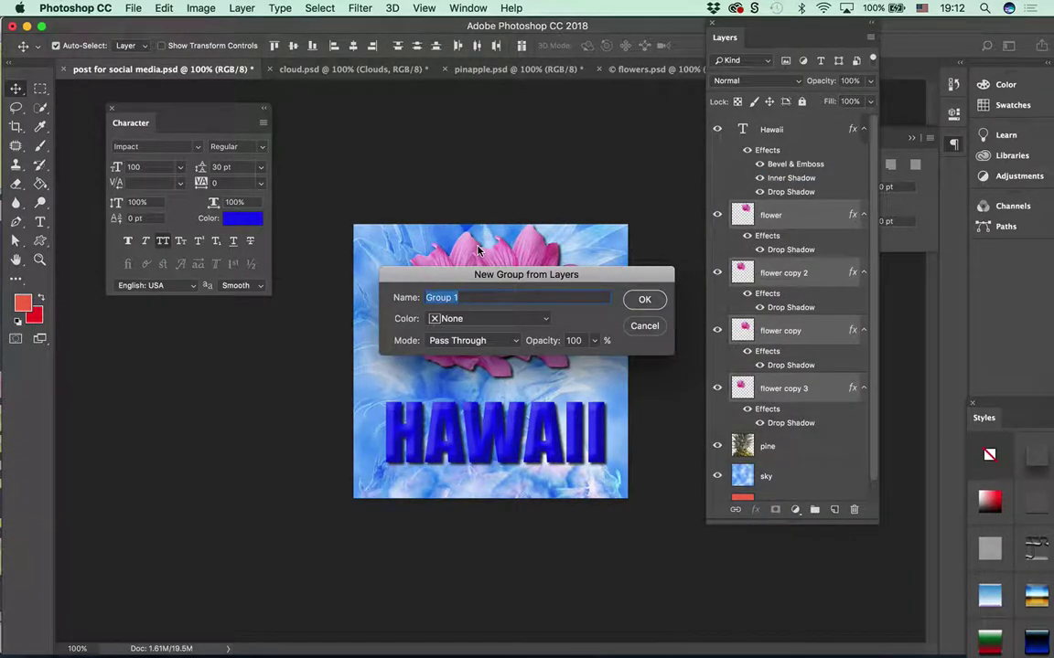
pyautogui.write('Flowers')
pyautogui.press('Return')
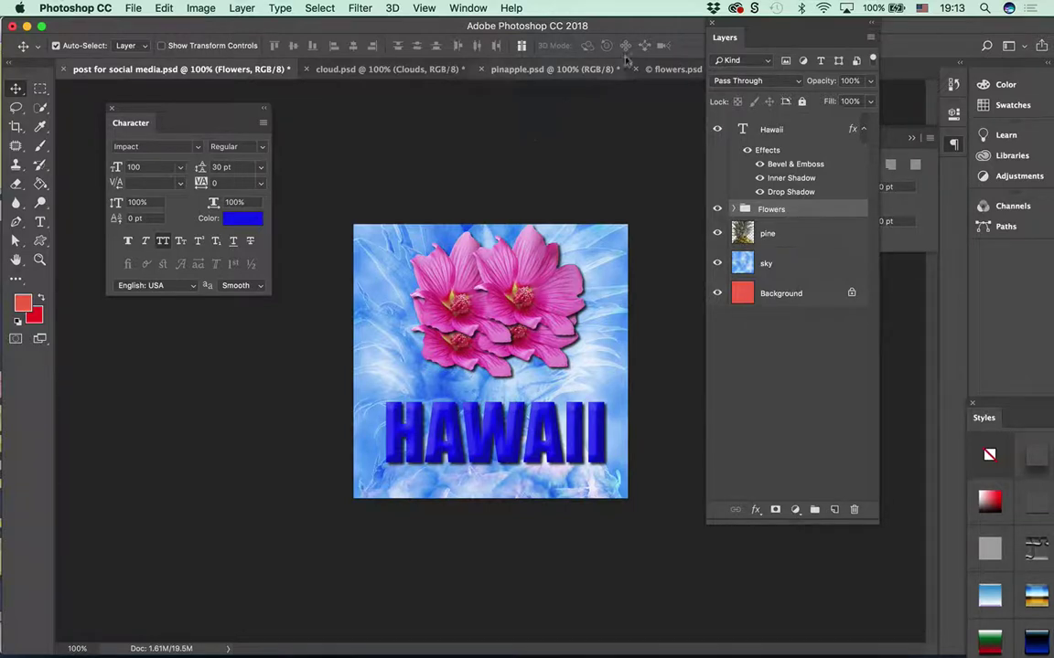
# - Set Auto-Select to Group and move the whole Flowers group slightly down toward the title
pyautogui.click(55, 46)
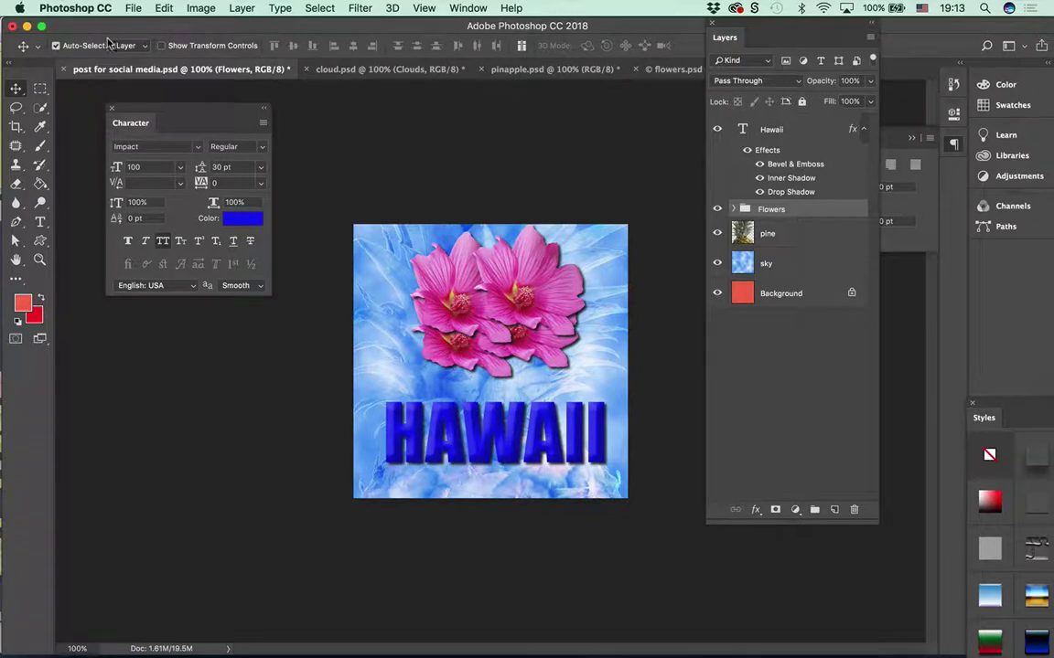
pyautogui.click(136, 44)
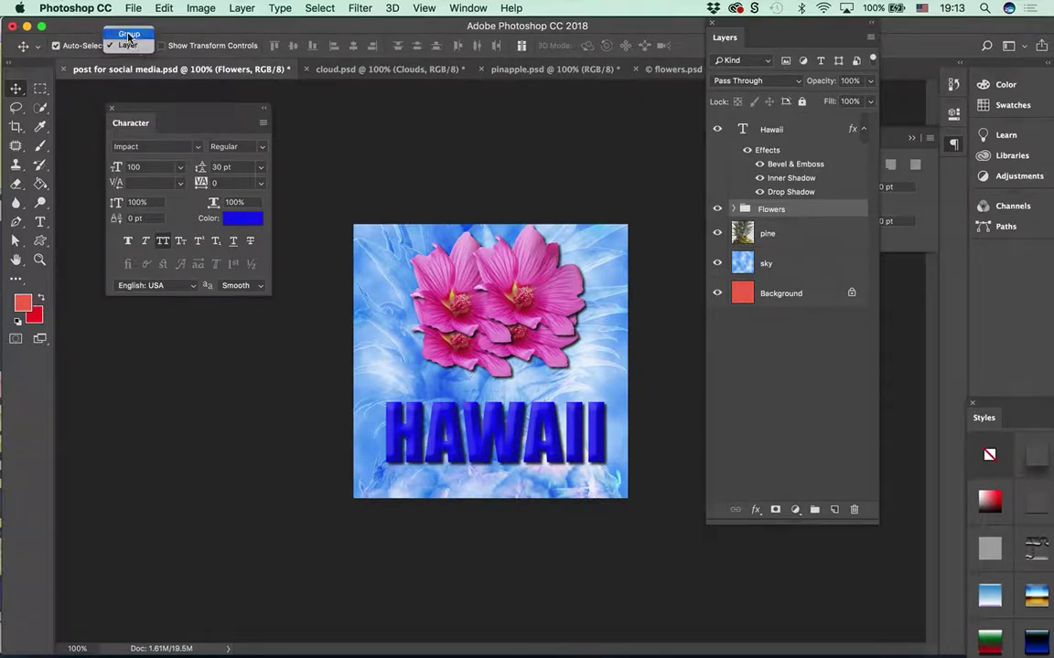
pyautogui.click(129, 34)
pyautogui.moveTo(508, 313)
pyautogui.mouseDown()
pyautogui.moveTo(474, 312)
pyautogui.moveTo(508, 313)
pyautogui.moveTo(508, 326)
pyautogui.mouseUp()
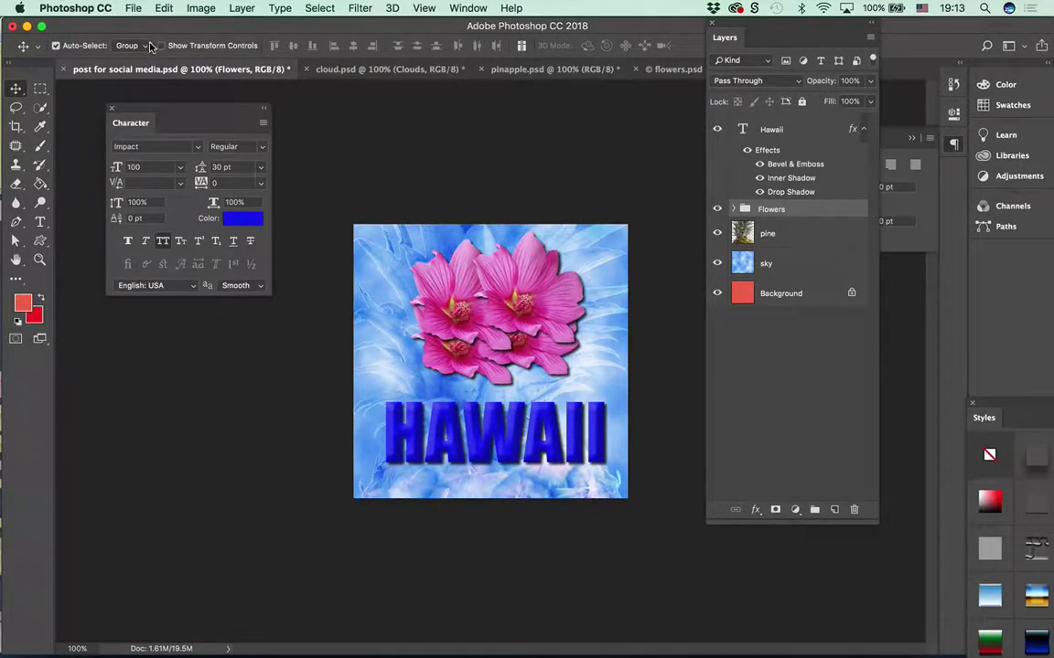
# - Set Auto-Select back to Layer and move the upper-right flower slightly up inside the Flowers group
pyautogui.click(129, 45)
pyautogui.click(129, 56)
pyautogui.moveTo(437, 240); pyautogui.dragTo(504, 214)
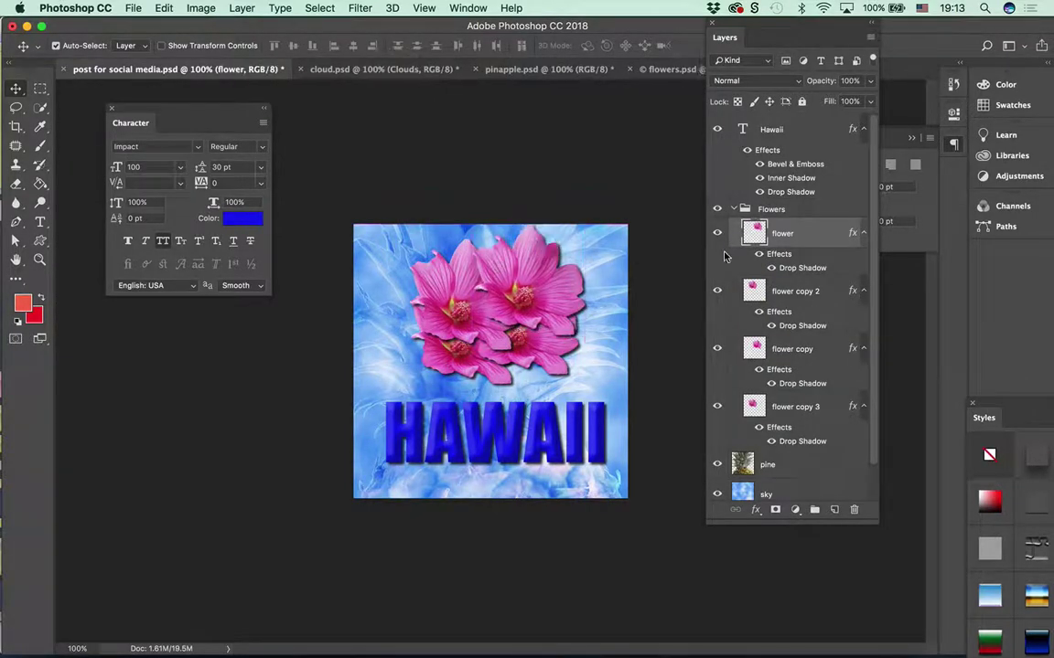
# - Collapse the Flowers group in the layer stack, set Auto-Select to Group and switch Auto-Select off
pyautogui.click(732, 209)
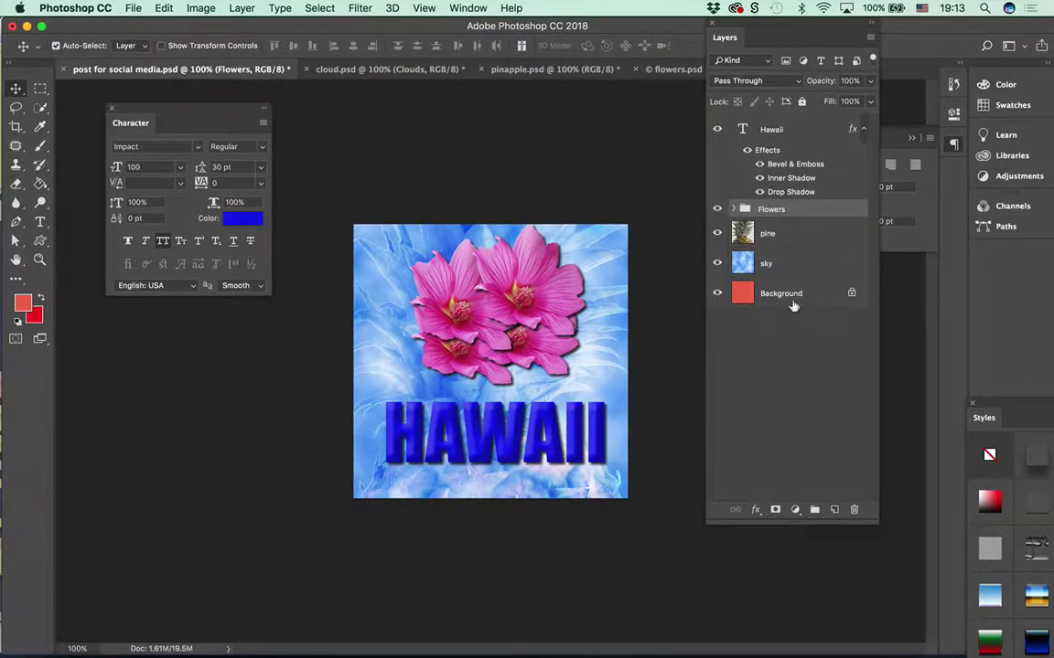
pyautogui.click(131, 46)
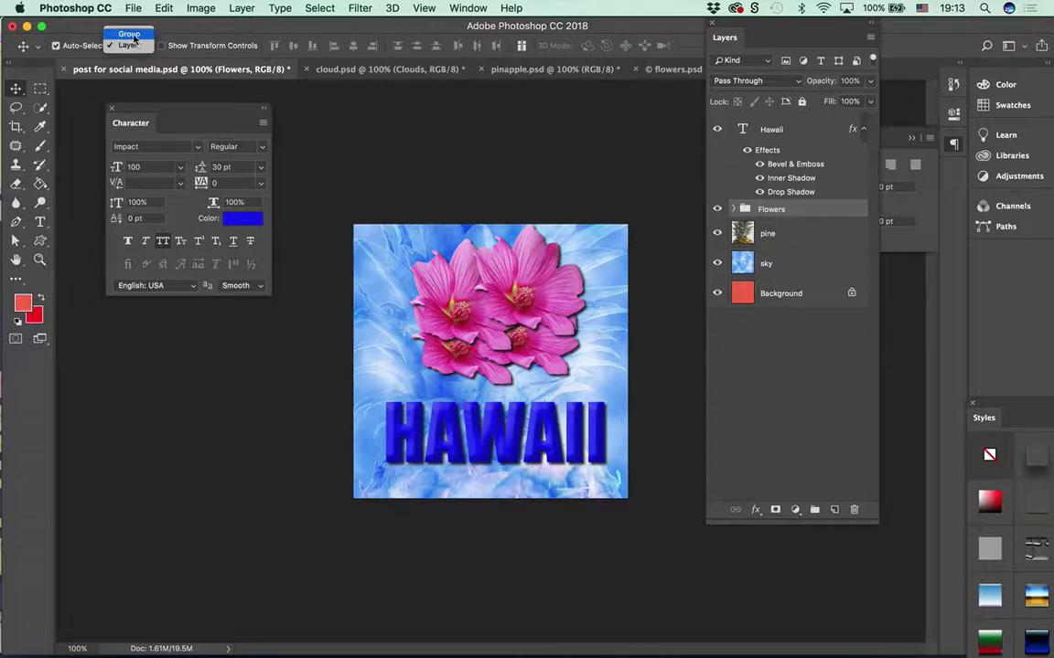
pyautogui.click(129, 35)
pyautogui.click(55, 45)
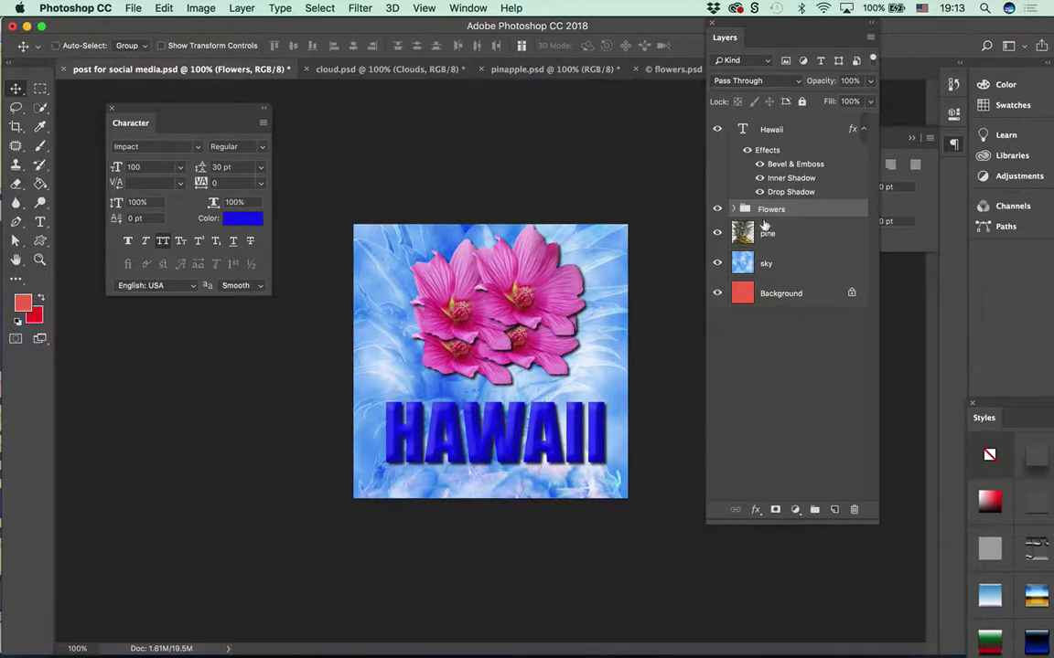
# - Try moving the Flowers group as a whole, and shift the Hawaii title slightly to the left
pyautogui.moveTo(492, 294)
pyautogui.mouseDown()
pyautogui.moveTo(517, 320)
pyautogui.moveTo(496, 298)
pyautogui.mouseUp()
pyautogui.click(745, 129)
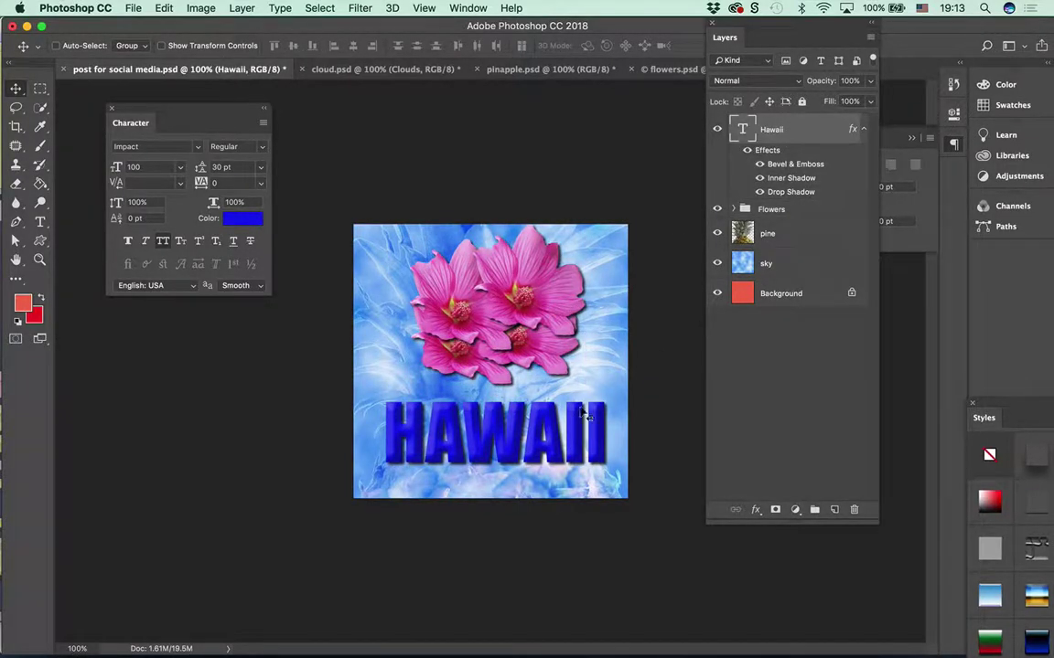
pyautogui.moveTo(520, 449); pyautogui.dragTo(528, 471)
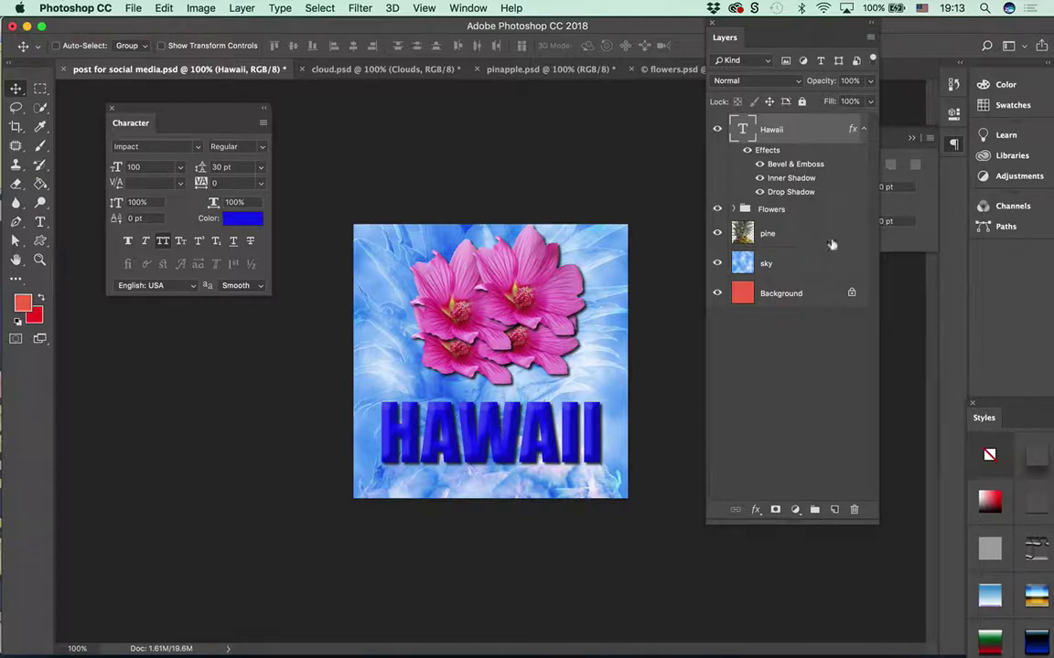
# - Set the pine layer's blend mode to Normal
pyautogui.click(798, 236)
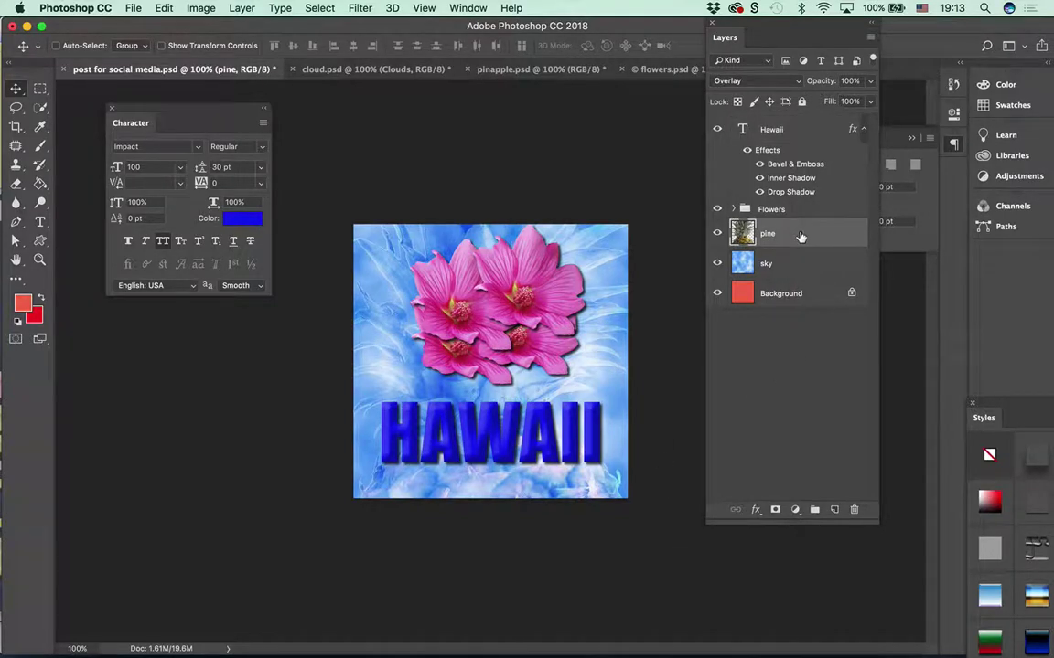
pyautogui.click(736, 81)
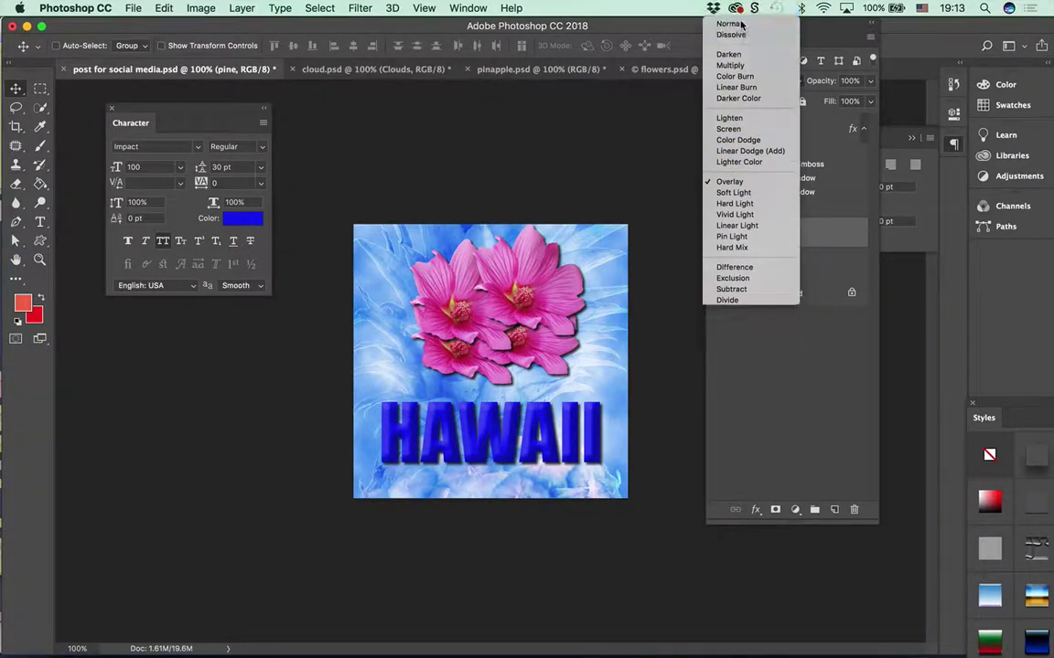
pyautogui.click(741, 21)
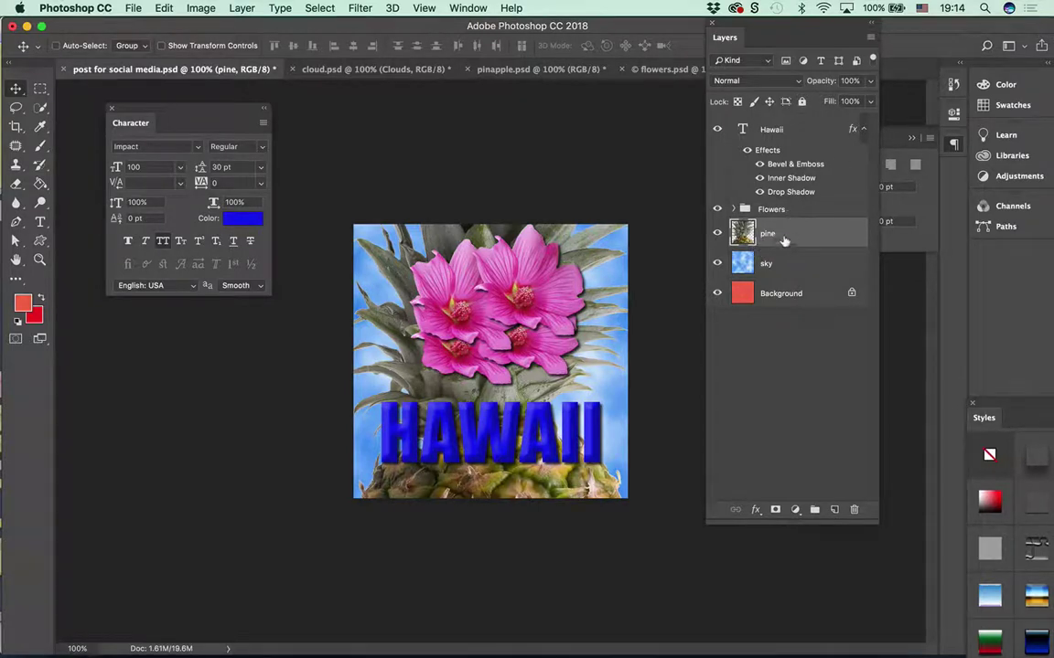
# - Duplicate the pine layer within the same document under the name "pine c#2"
pyautogui.click(869, 38)
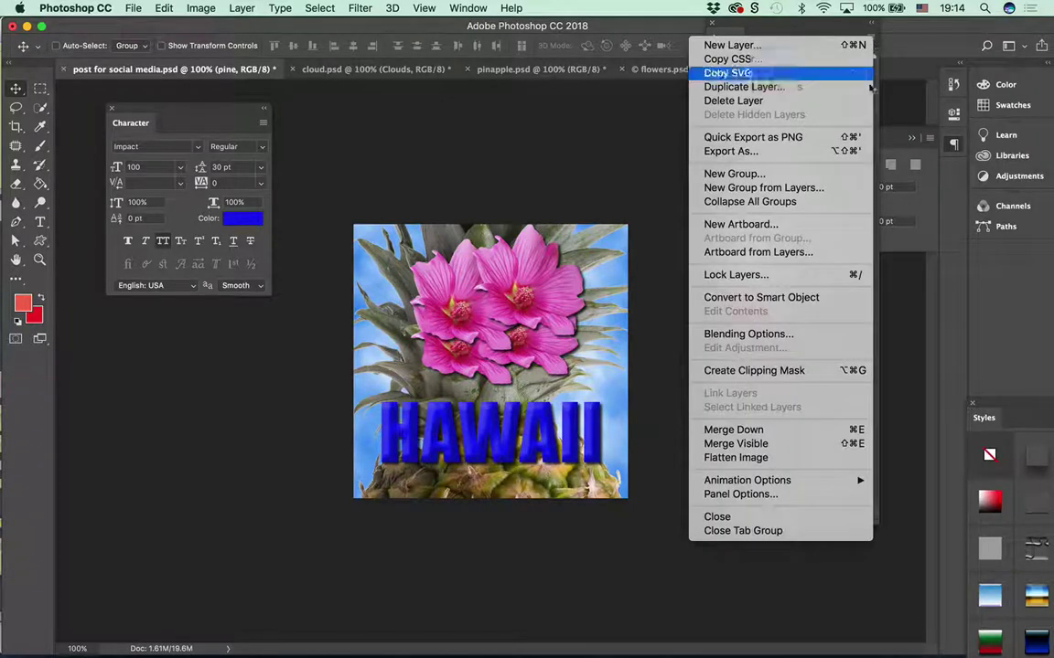
pyautogui.click(836, 88)
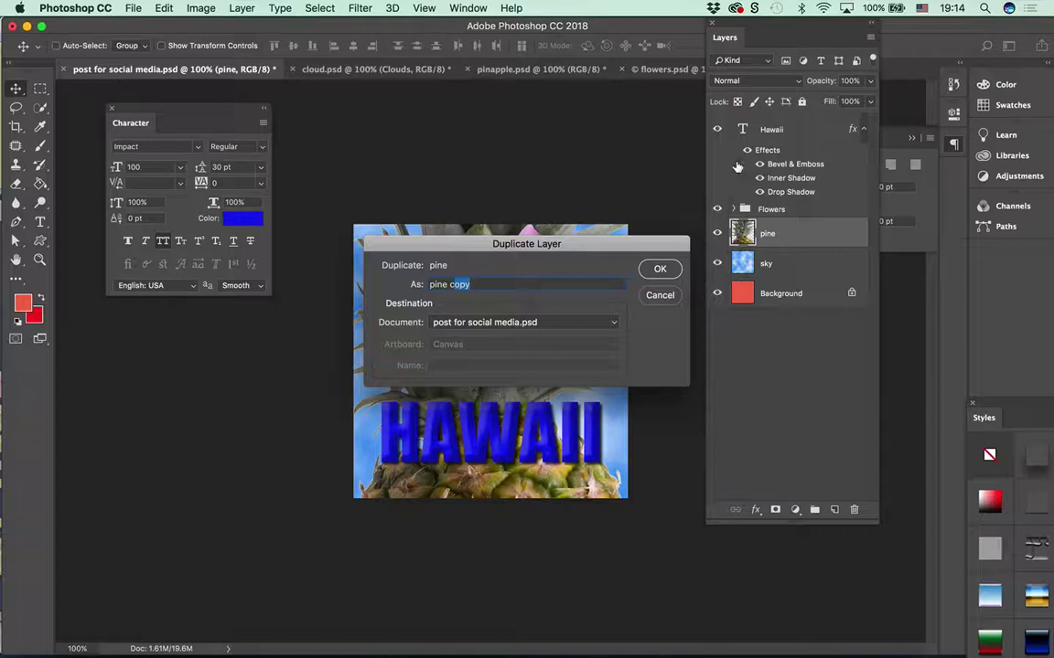
pyautogui.write('c')
pyautogui.click(659, 269)
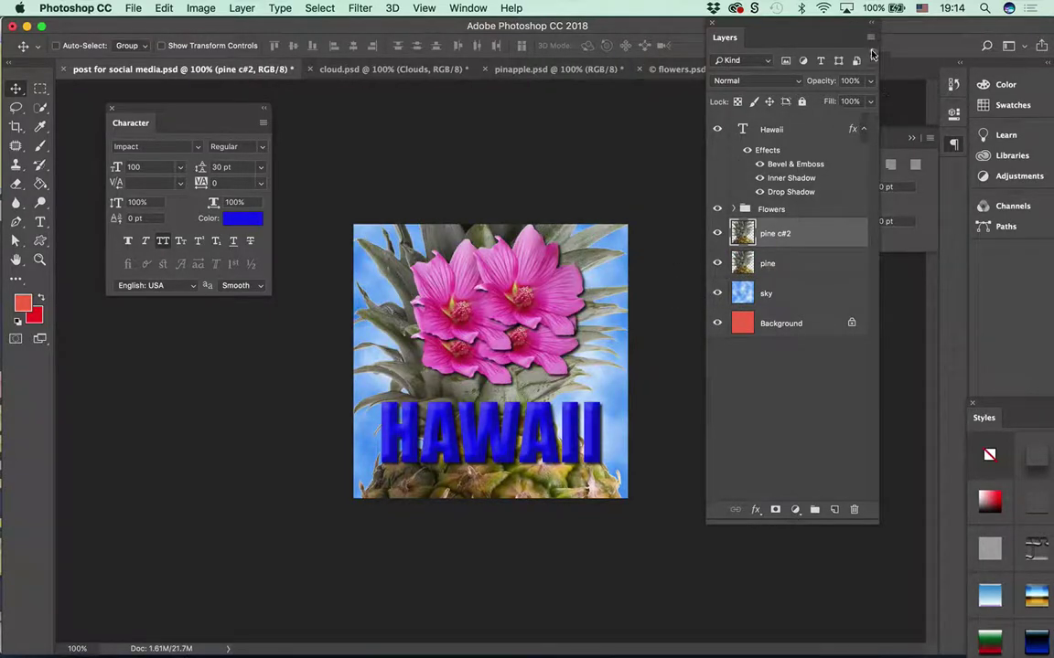
pyautogui.click(871, 38)
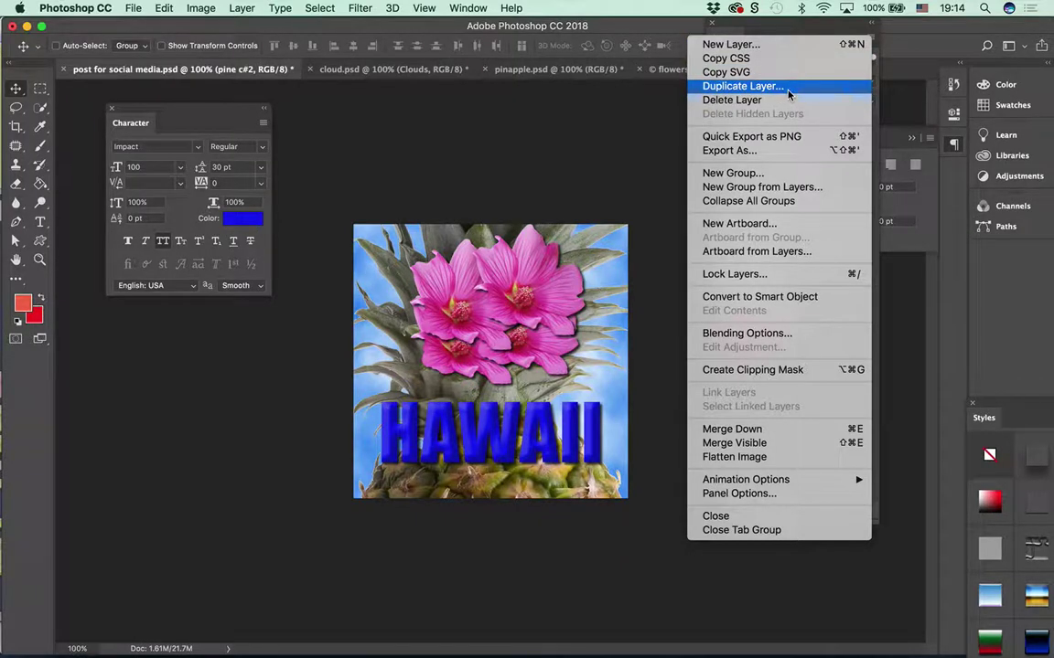
pyautogui.click(582, 154)
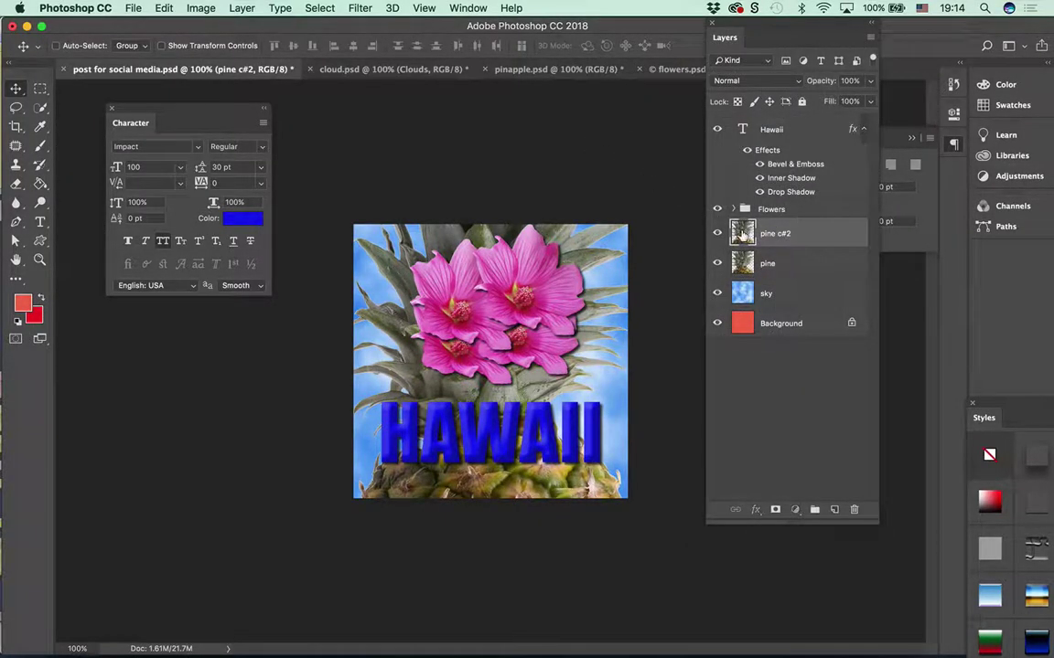
# - Set the pine c#2 layer's blend mode to Overlay and hide the Hawaii title and the Flowers group
pyautogui.click(739, 80)
pyautogui.click(750, 238)
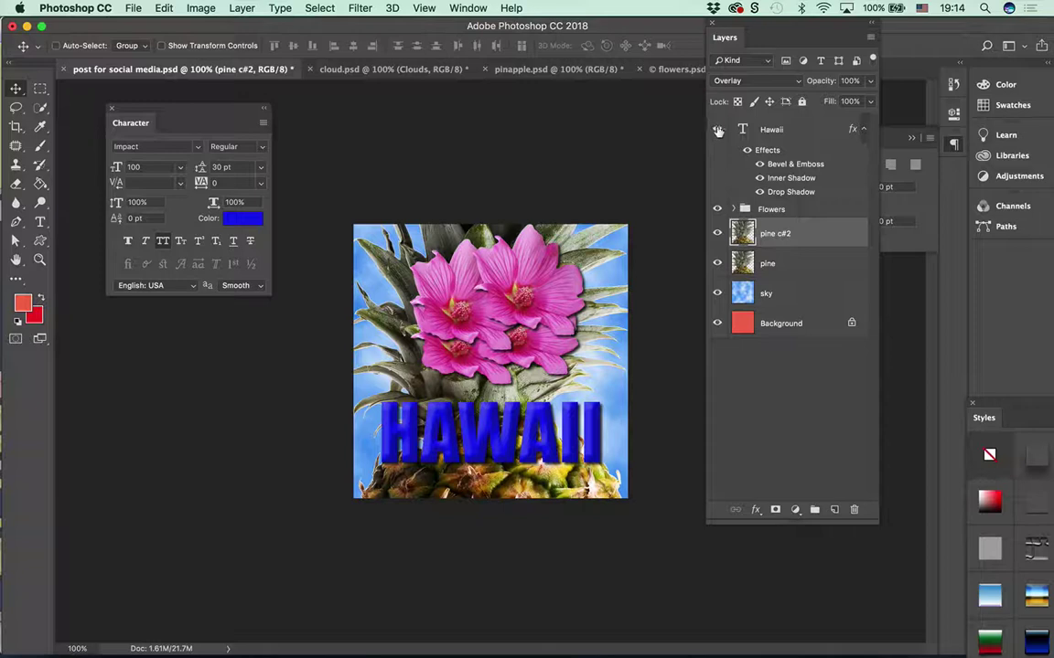
pyautogui.click(717, 129)
pyautogui.click(718, 210)
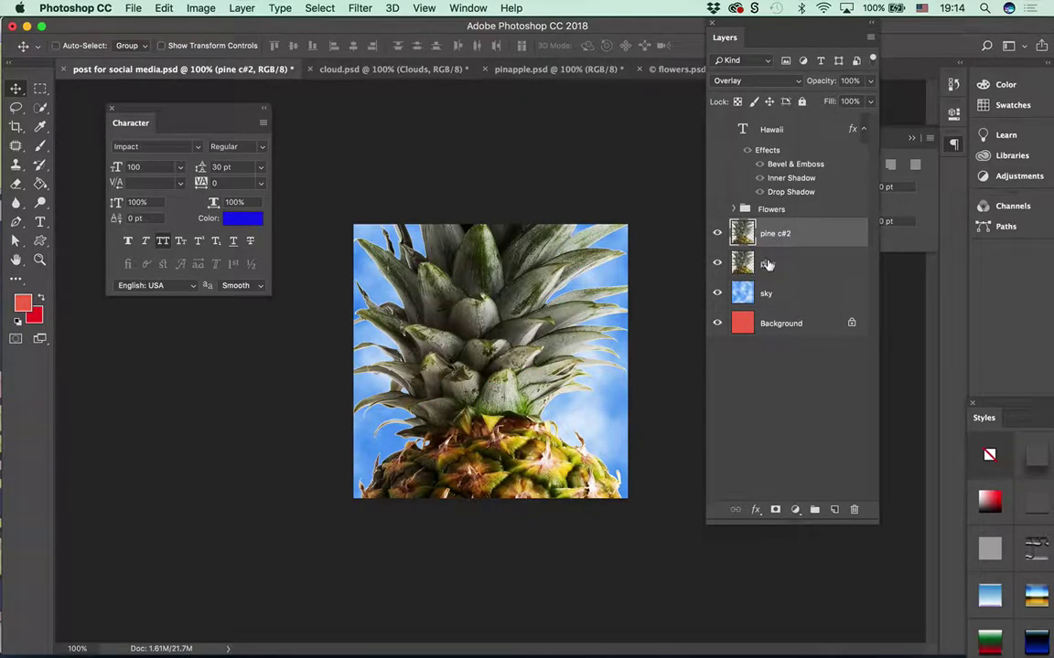
# - Compare the pineapple with and without the Overlay copy by repeatedly hiding and showing the pine c#2 layer
pyautogui.click(718, 235)
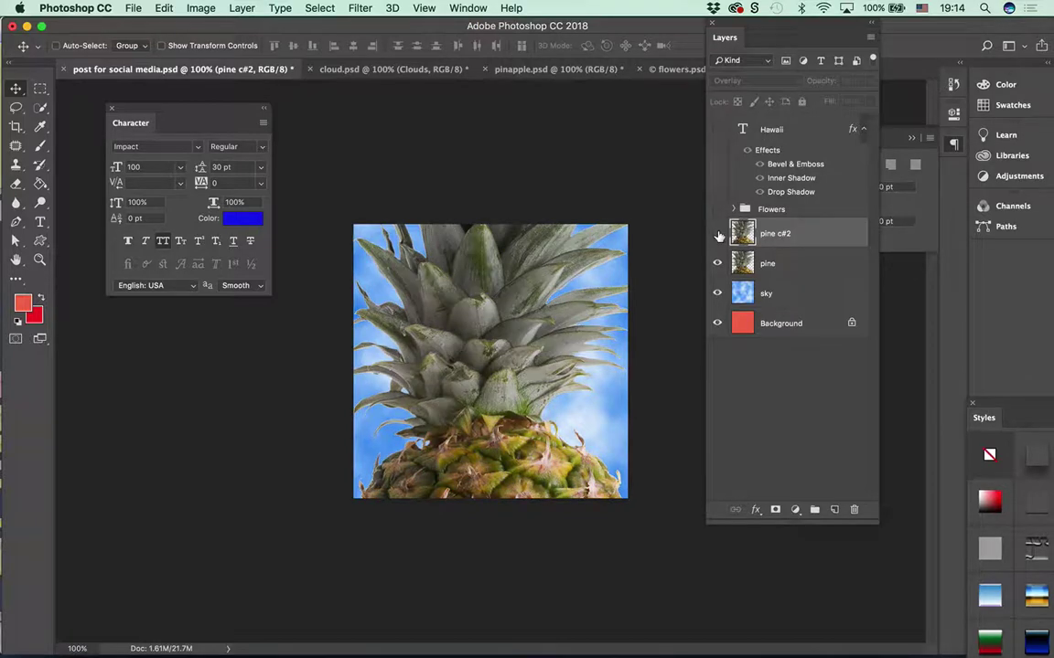
pyautogui.click(717, 235)
pyautogui.click(719, 236)
pyautogui.click(717, 235)
pyautogui.click(717, 234)
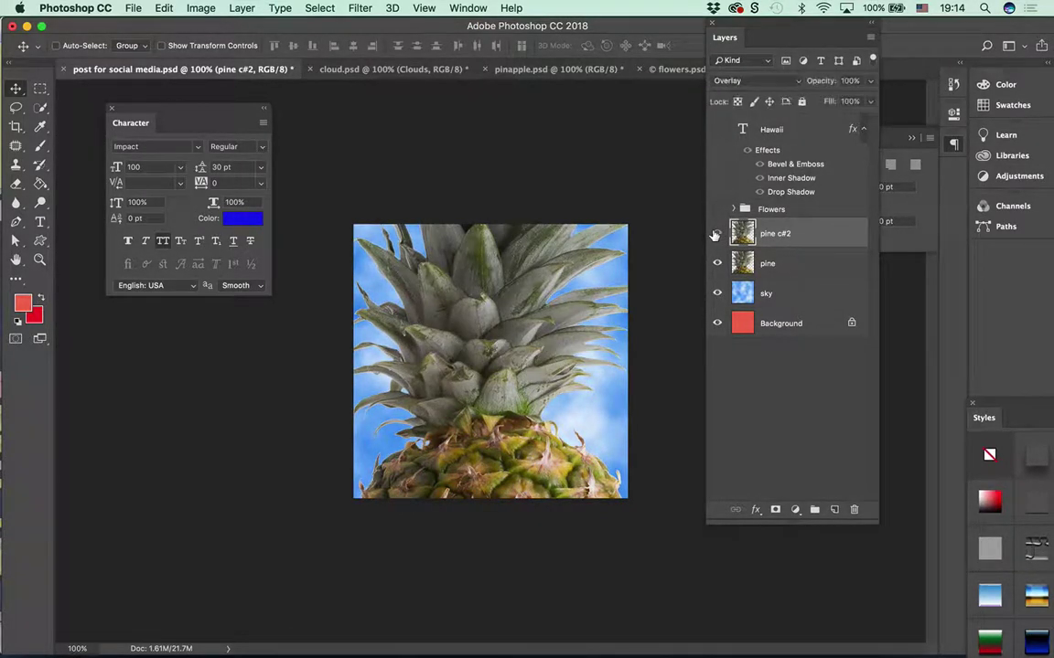
pyautogui.click(716, 235)
pyautogui.click(714, 236)
pyautogui.click(717, 234)
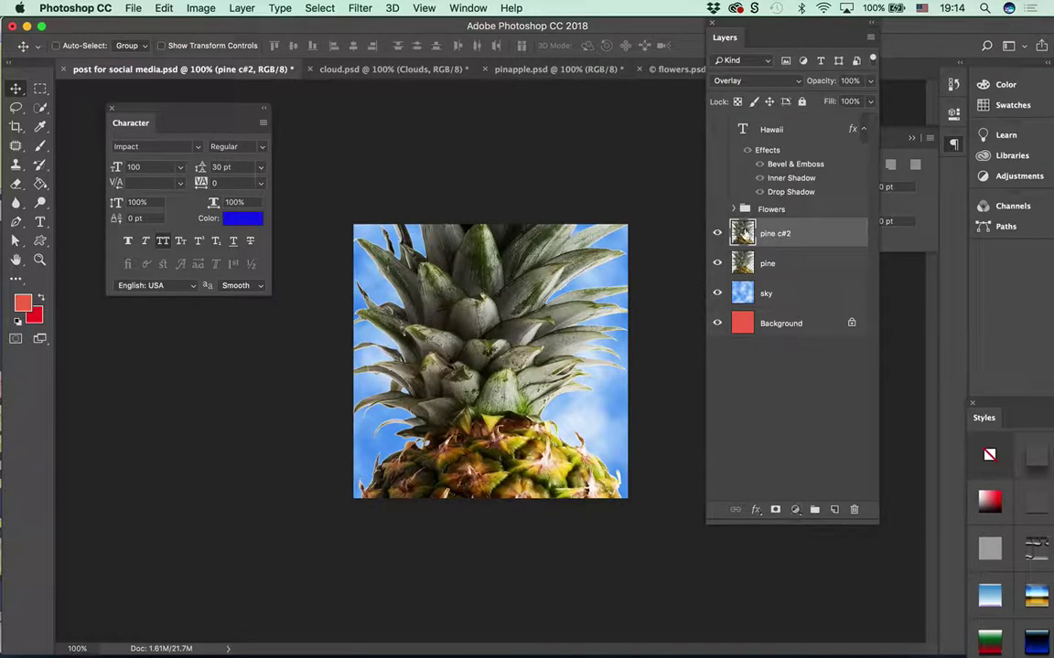
# - Try the Multiply blend mode on pine c#2, comparing it with the layer hidden, and return the mode to Overlay
pyautogui.click(731, 81)
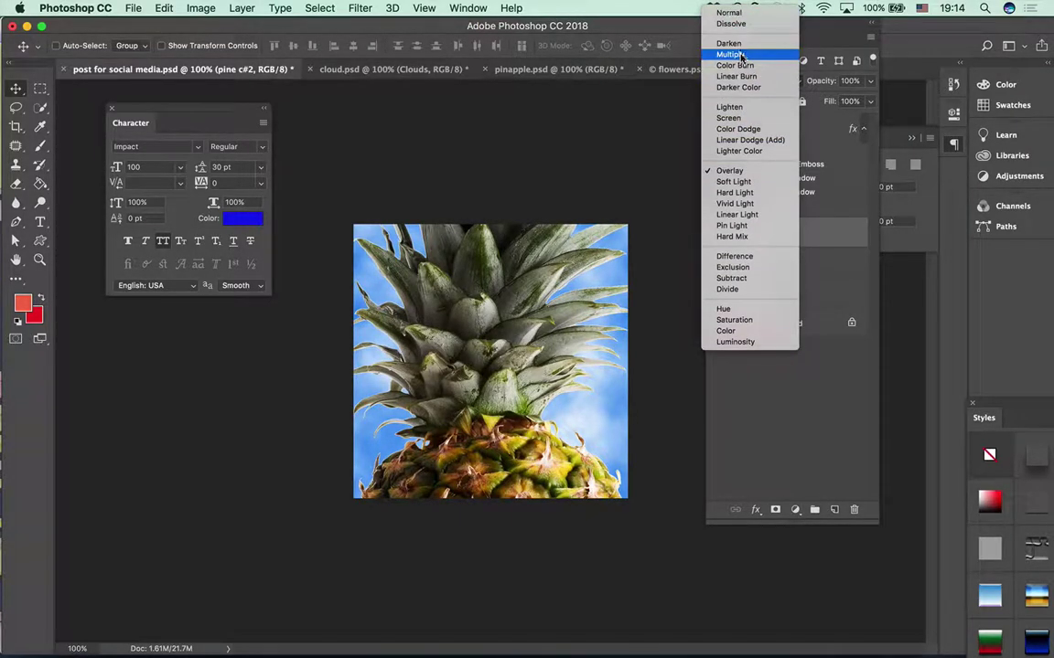
pyautogui.click(733, 53)
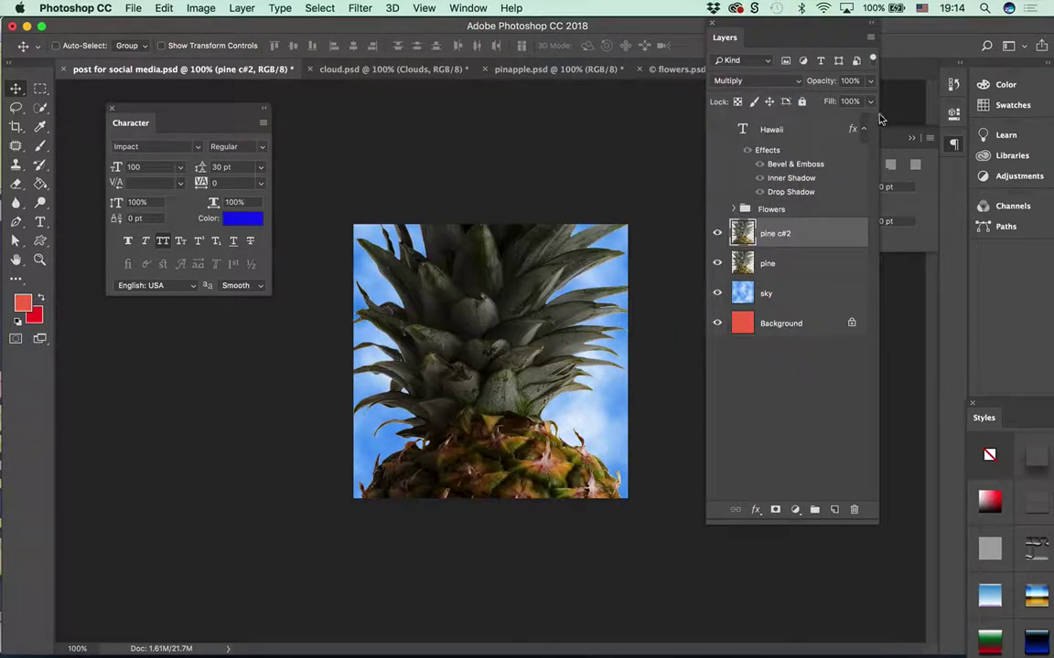
pyautogui.click(717, 235)
pyautogui.click(718, 235)
pyautogui.click(718, 236)
pyautogui.click(717, 235)
pyautogui.click(718, 235)
pyautogui.click(717, 235)
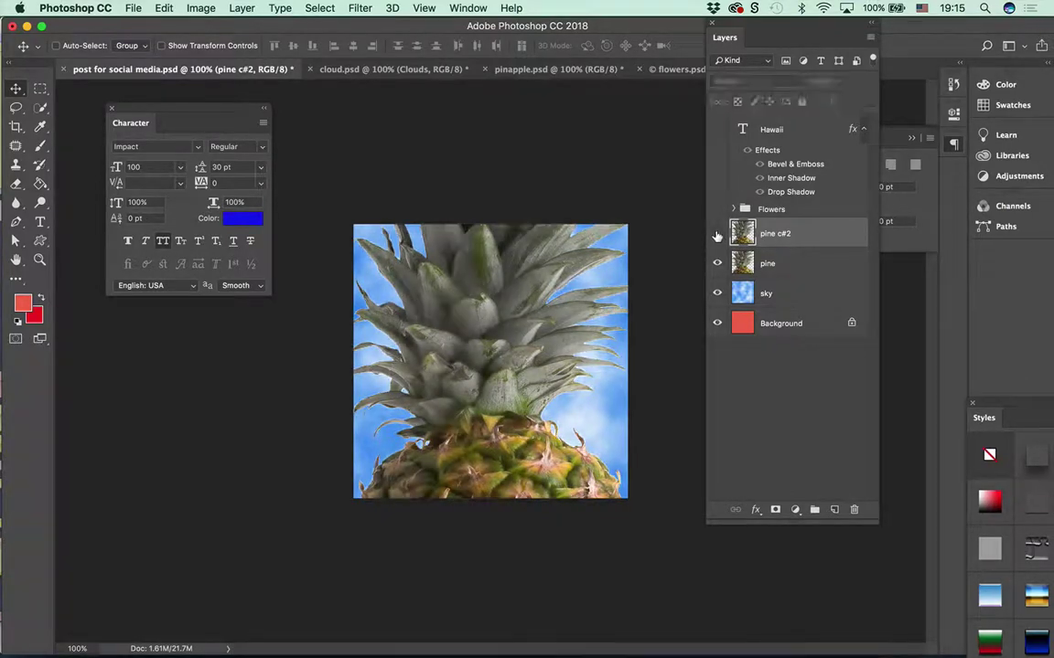
pyautogui.click(717, 235)
pyautogui.click(746, 82)
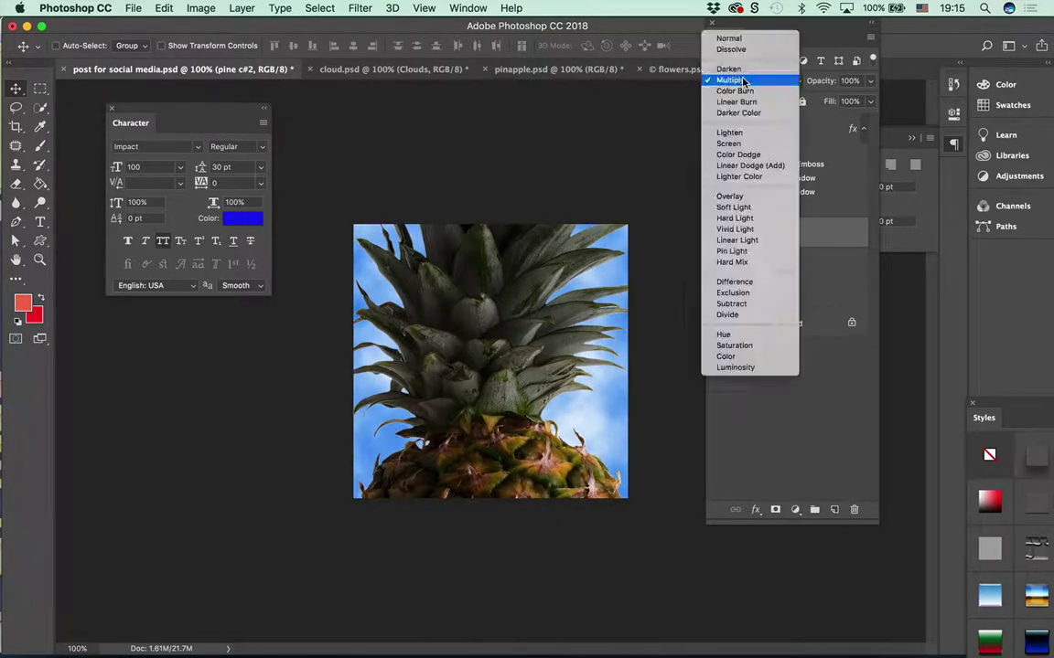
pyautogui.click(736, 195)
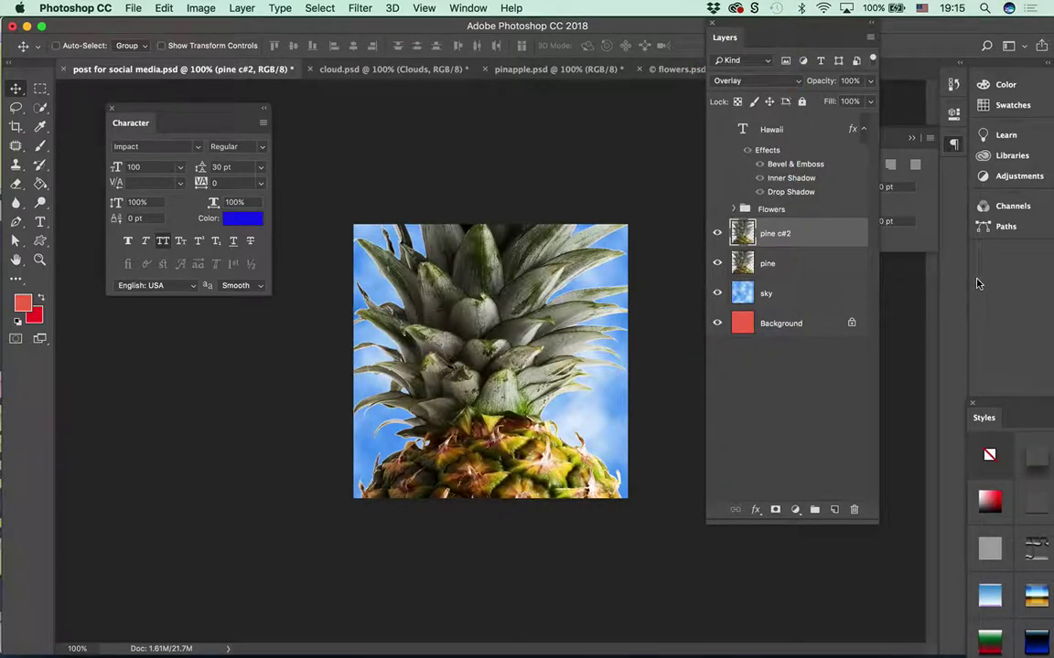
# - Group the pine and pine c#2 layers as "Pines" and show the Hawaii title and the Flowers group again
pyautogui.keyDown('shift'); pyautogui.click(821, 271); pyautogui.keyUp('shift')
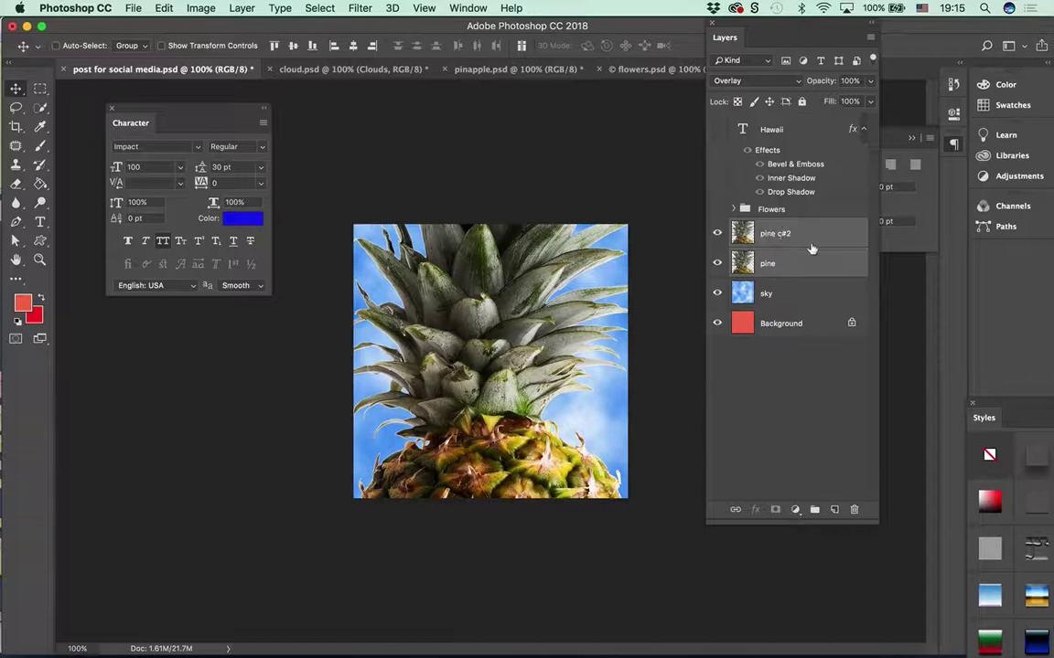
pyautogui.click(868, 38)
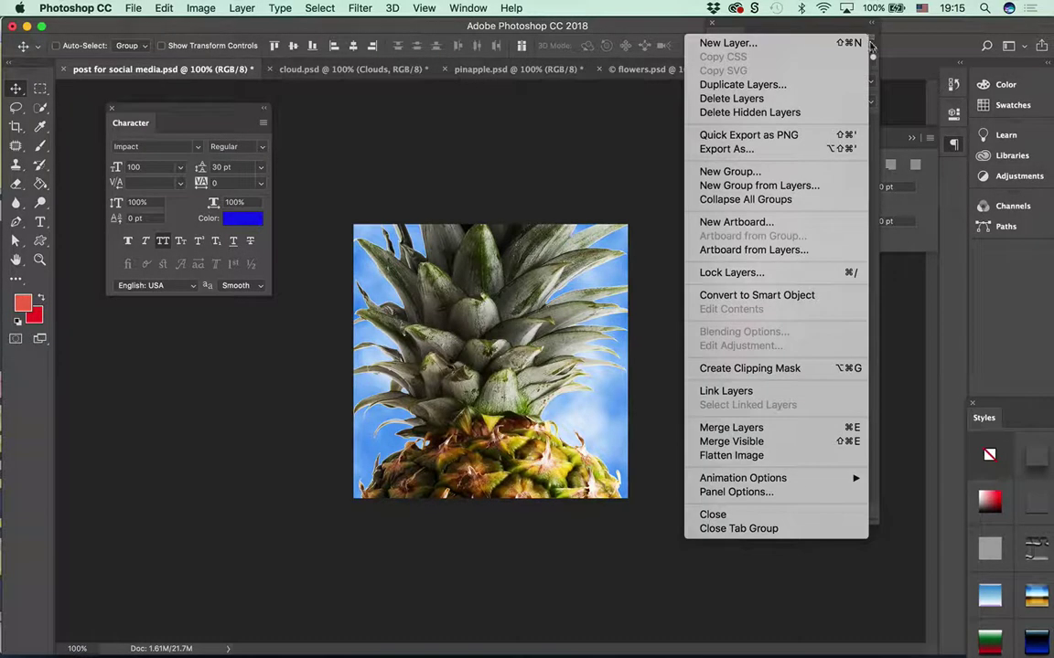
pyautogui.click(823, 185)
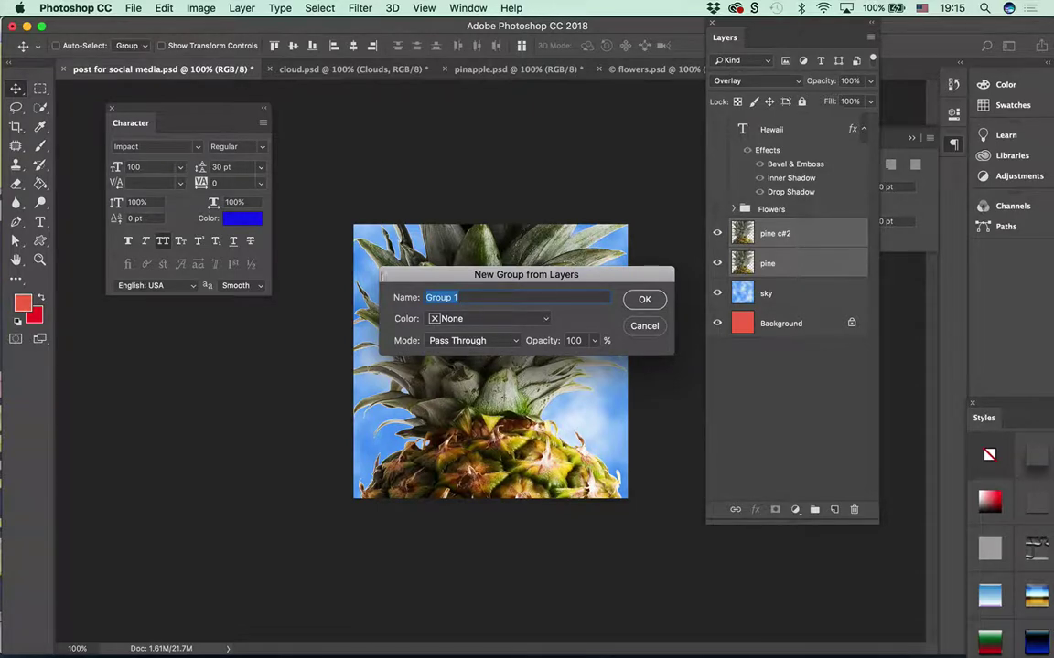
pyautogui.write('Pines')
pyautogui.press('Return')
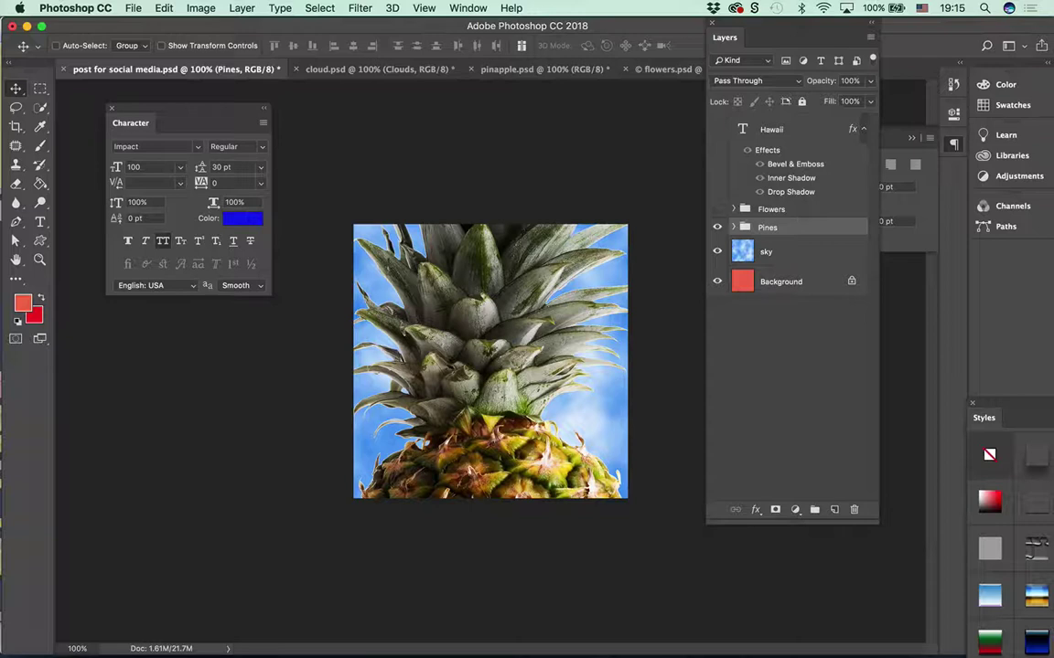
pyautogui.click(717, 129)
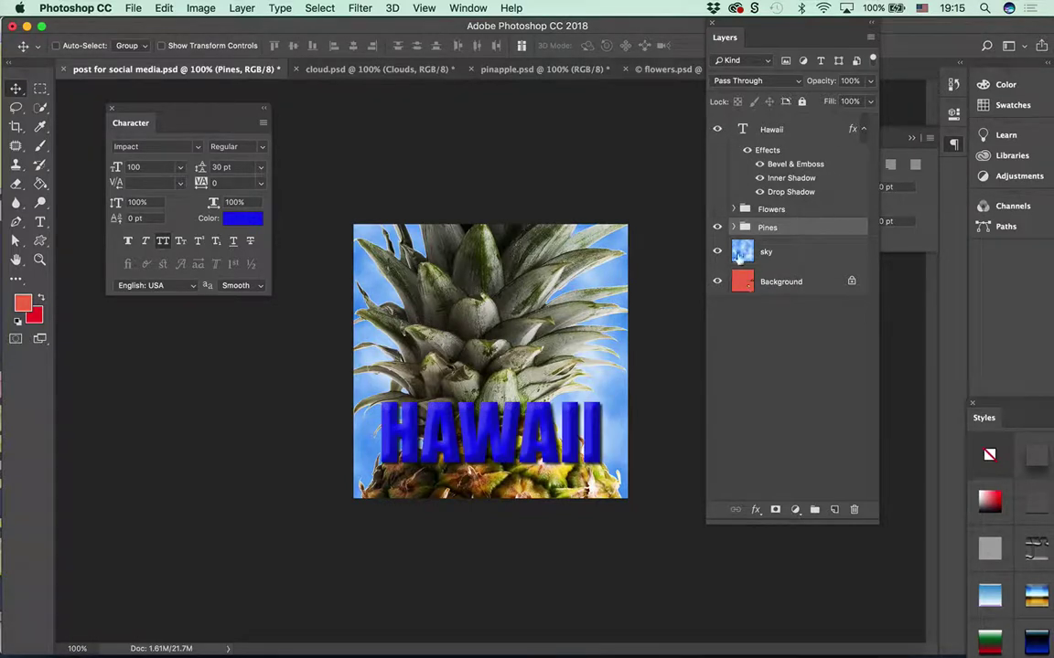
pyautogui.click(717, 210)
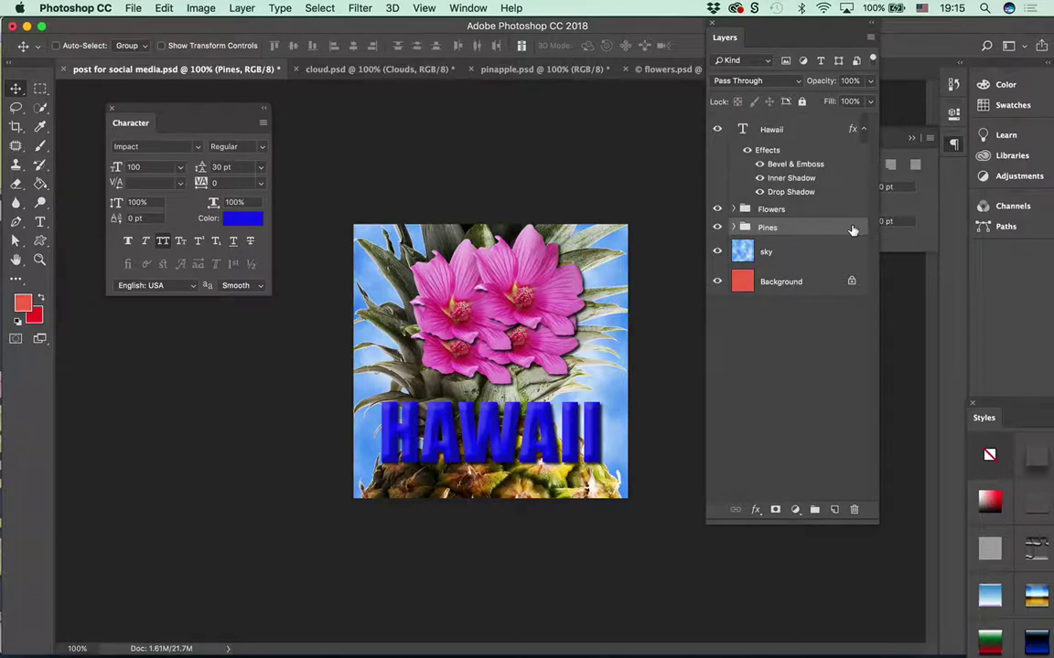
# - Try the Overlay blend mode on the sky layer and settle on Multiply over the red background
pyautogui.click(795, 259)
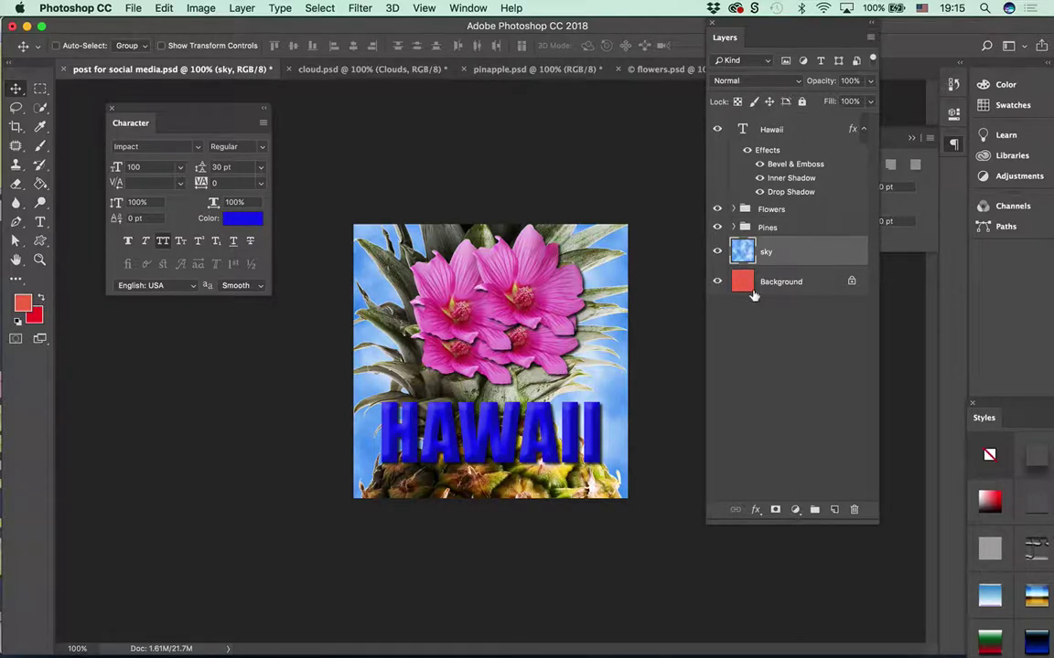
pyautogui.click(741, 81)
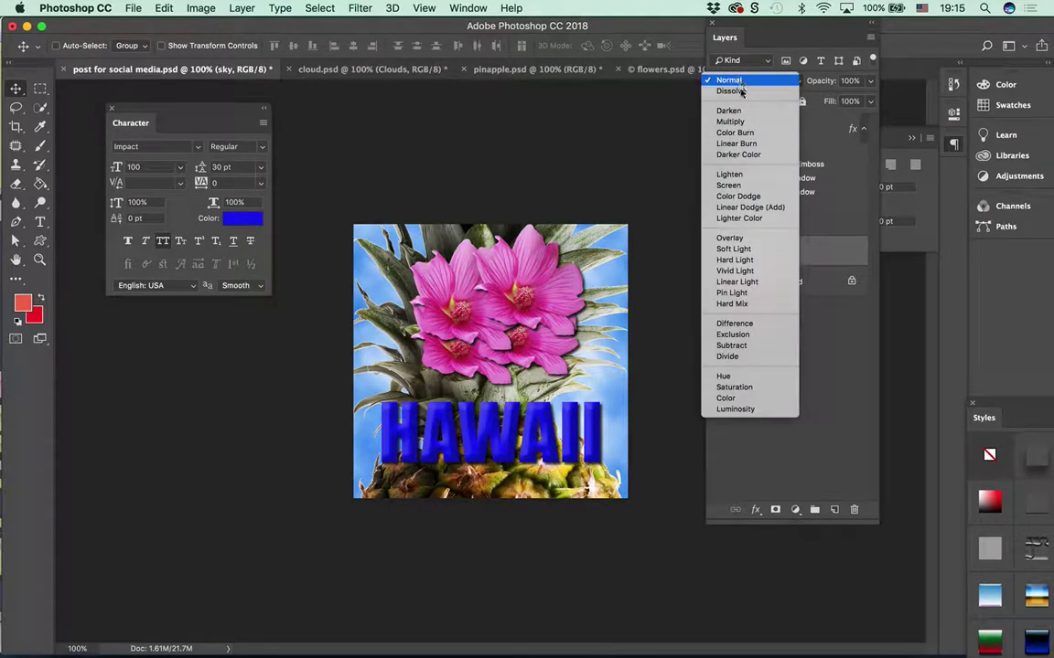
pyautogui.click(730, 238)
pyautogui.click(741, 80)
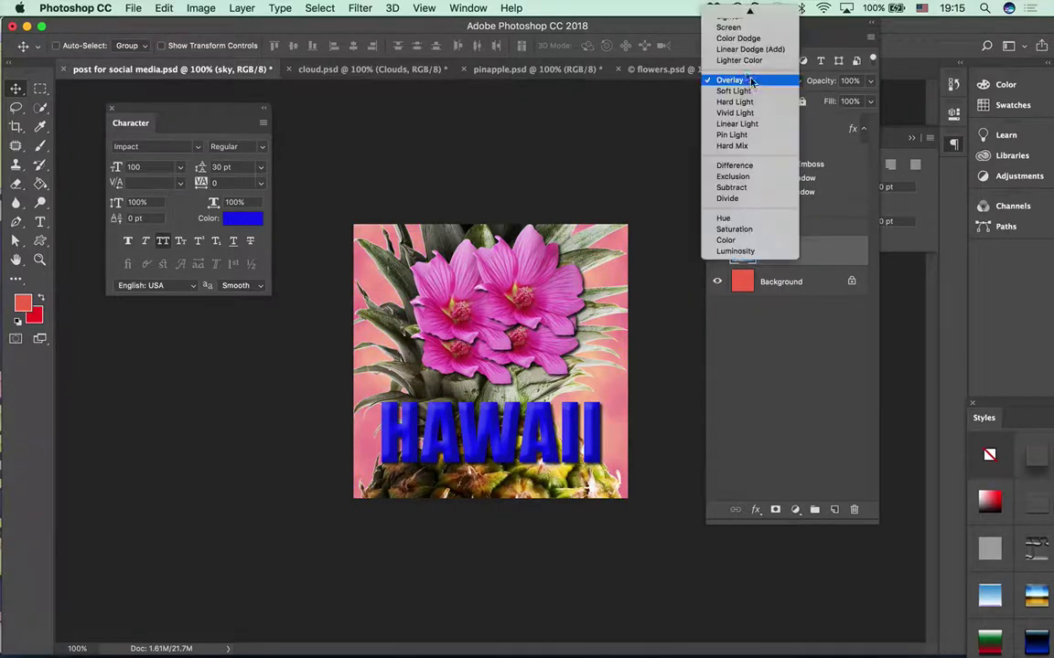
pyautogui.click(743, 57)
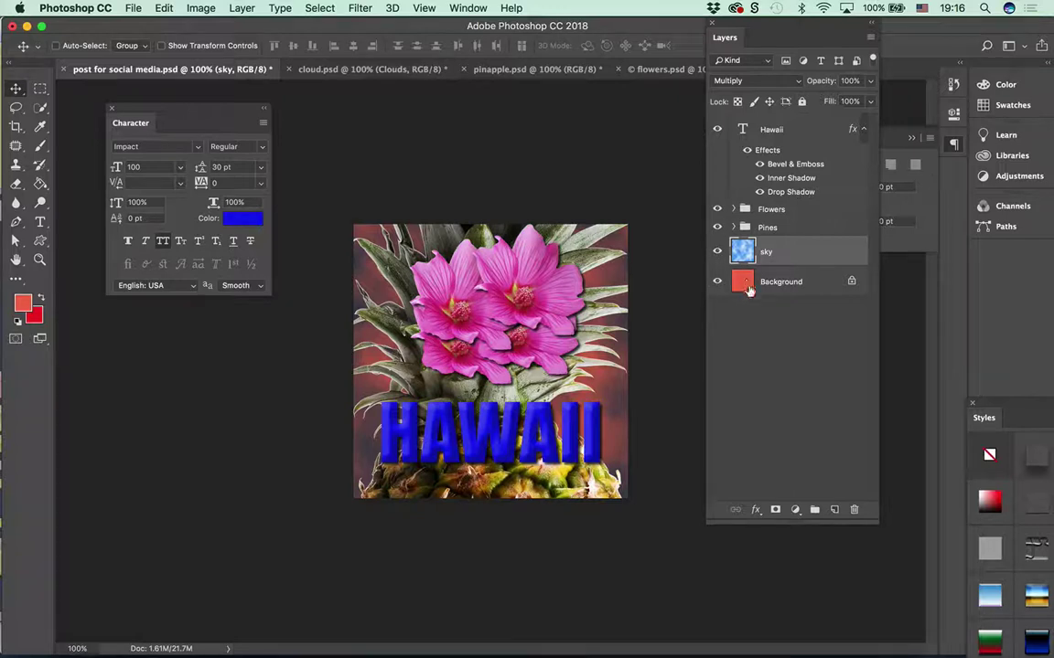
# - Isolate the Background layer and show the sky layer over it to examine how the two blend
pyautogui.keyDown('alt'); pyautogui.click(717, 281); pyautogui.keyUp('alt')
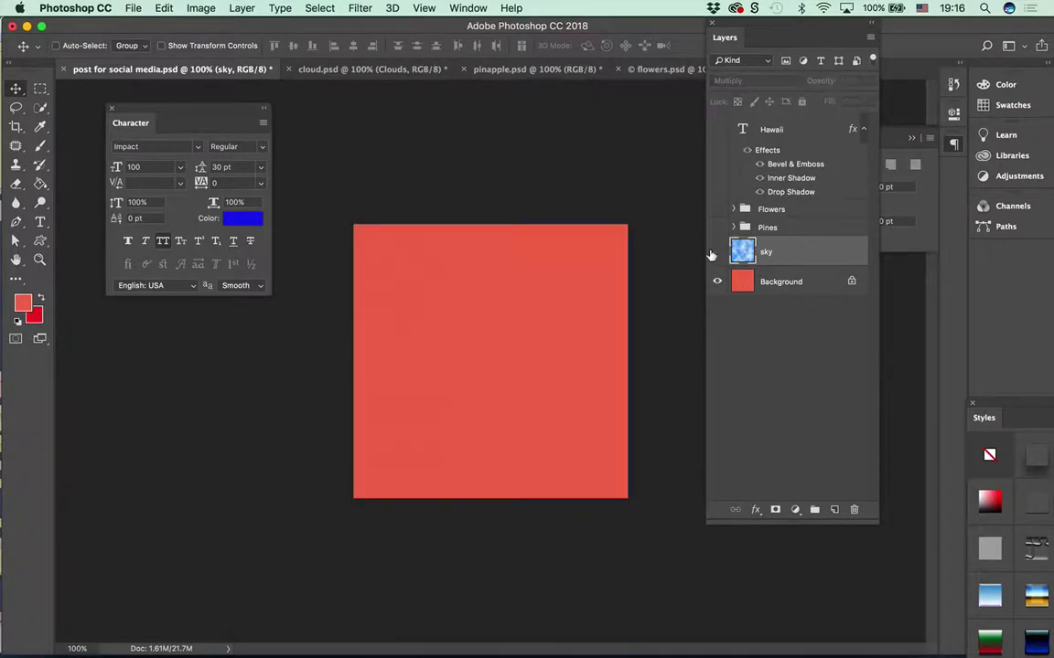
pyautogui.click(717, 251)
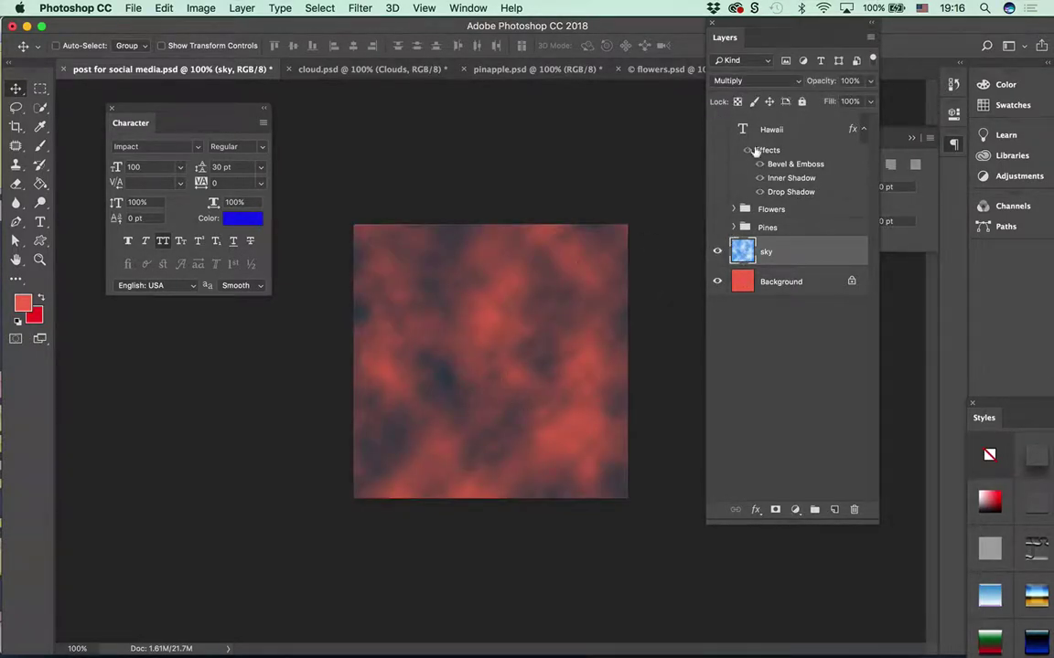
# - Try the Hard Mix blend mode on the sky layer and show the Flowers and Pines groups and the Hawaii title again
pyautogui.click(755, 80)
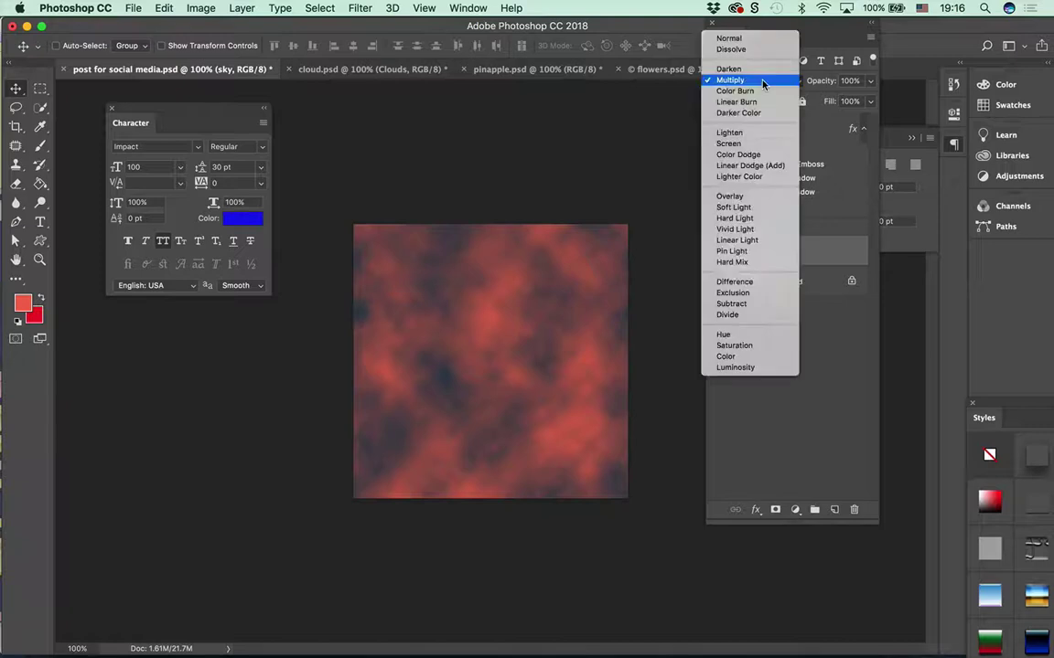
pyautogui.click(766, 263)
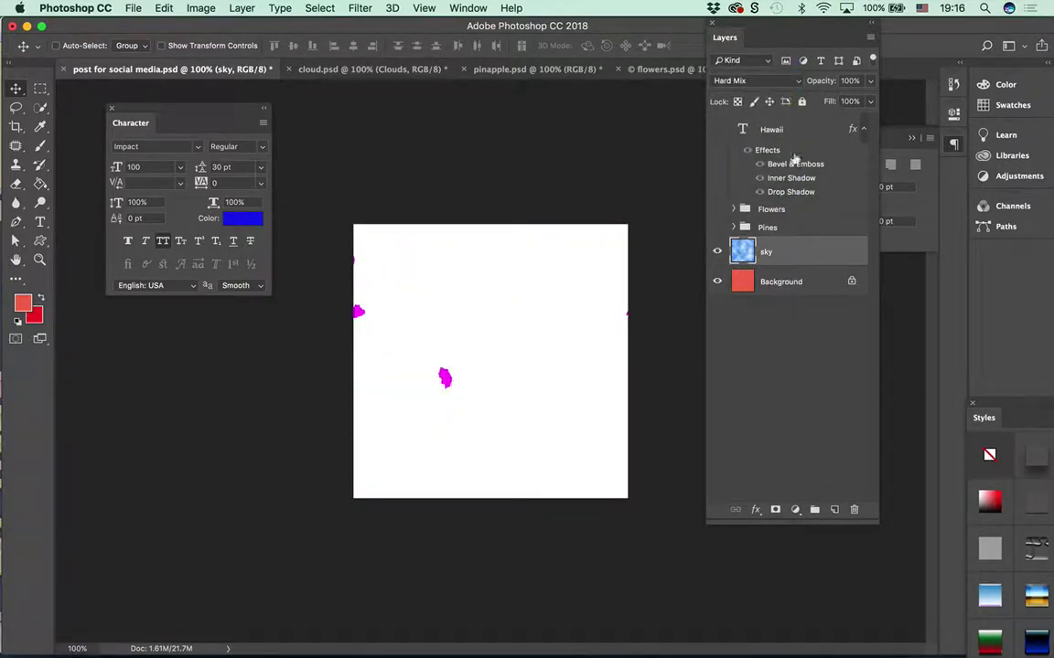
pyautogui.click(717, 209)
pyautogui.click(717, 227)
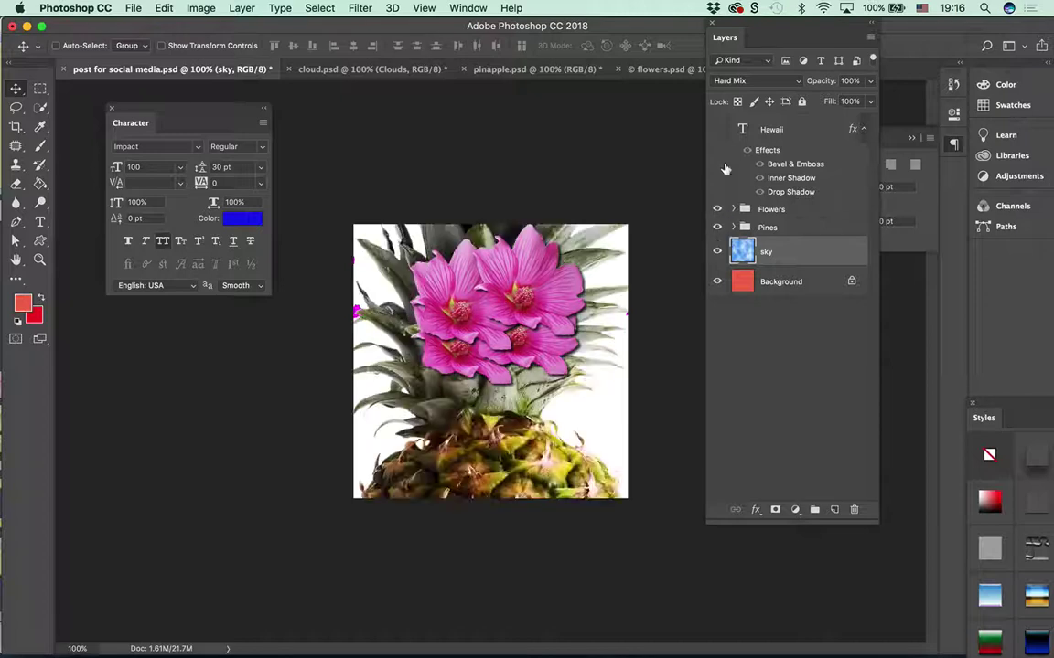
pyautogui.click(717, 129)
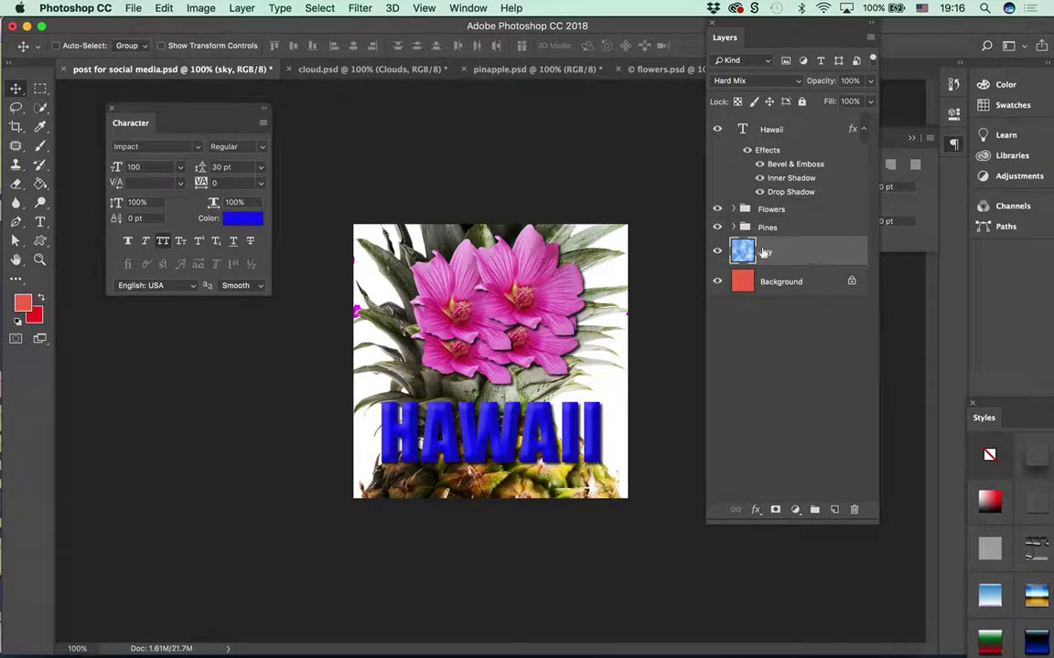
# - Set the sky layer's blend mode to Normal and save the document
pyautogui.click(753, 83)
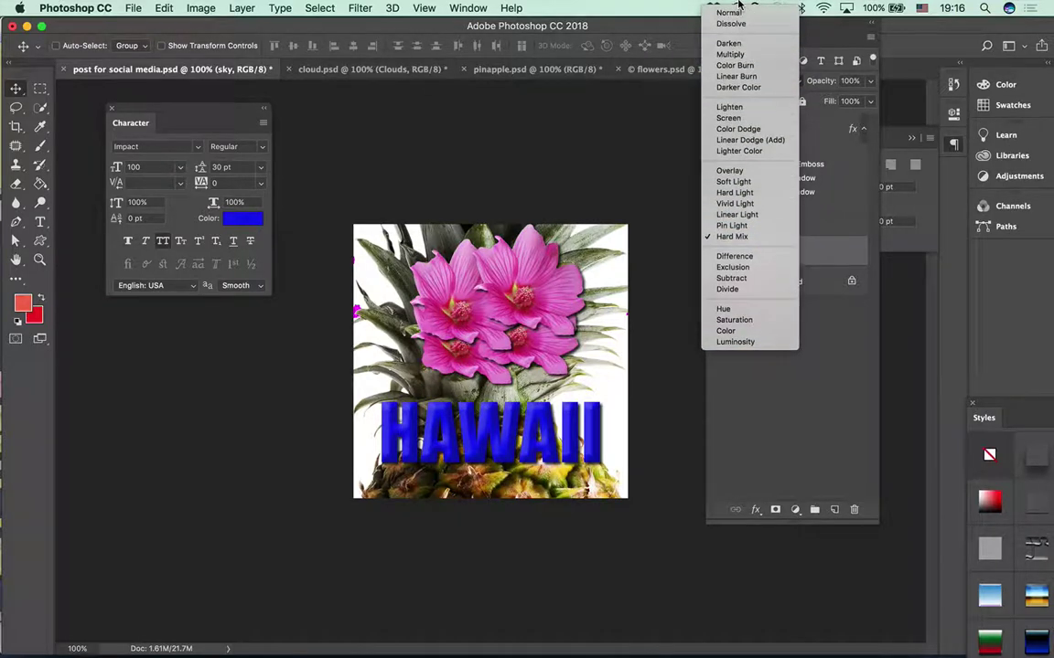
pyautogui.click(729, 9)
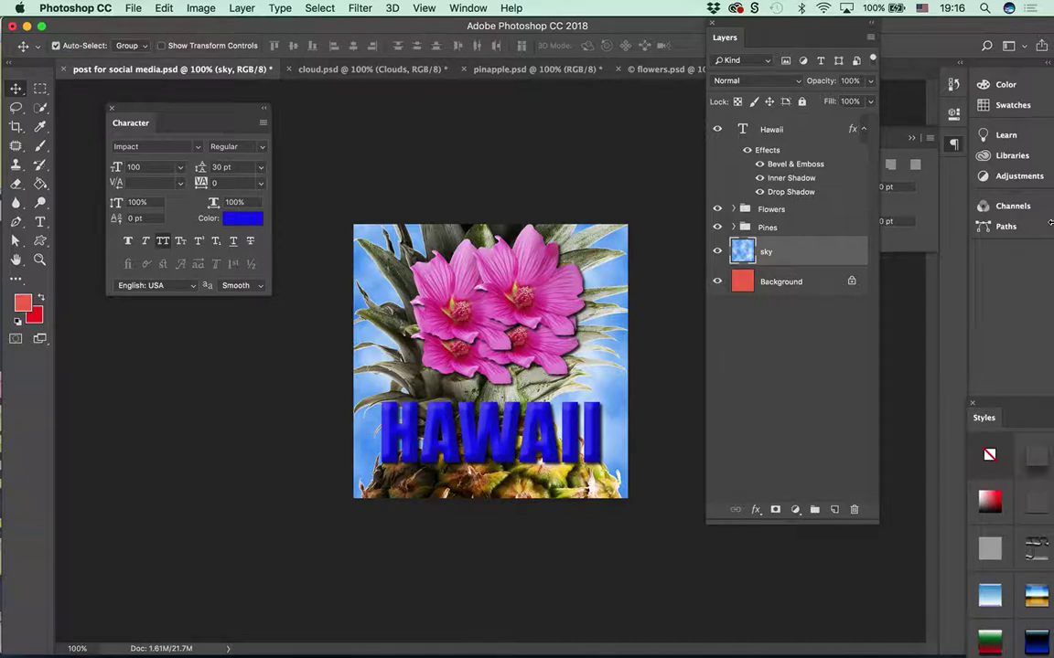
pyautogui.press('super+s')
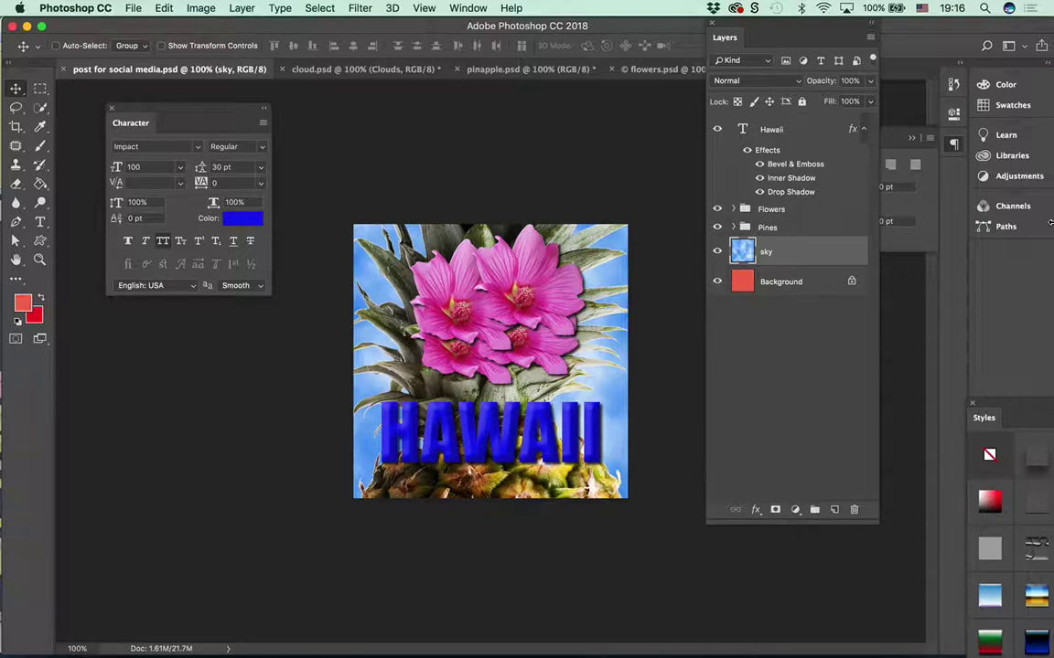
# - With the Background layer selected, set the canvas size to grow relatively by 1 inch in width and 1 inch in height
pyautogui.click(795, 284)
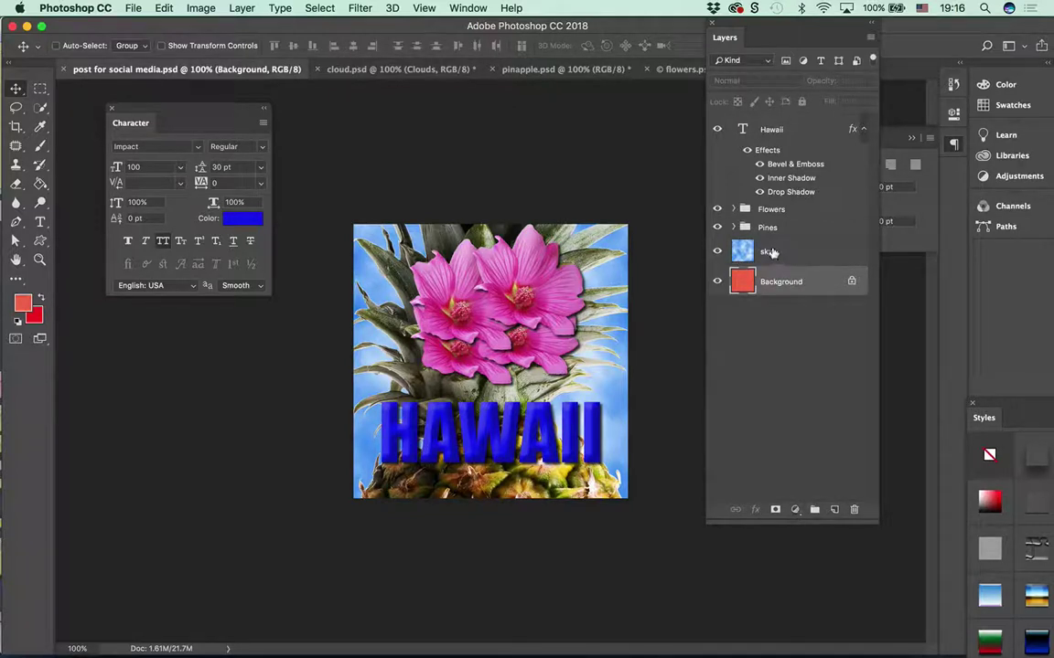
pyautogui.click(771, 253)
pyautogui.click(779, 281)
pyautogui.click(203, 8)
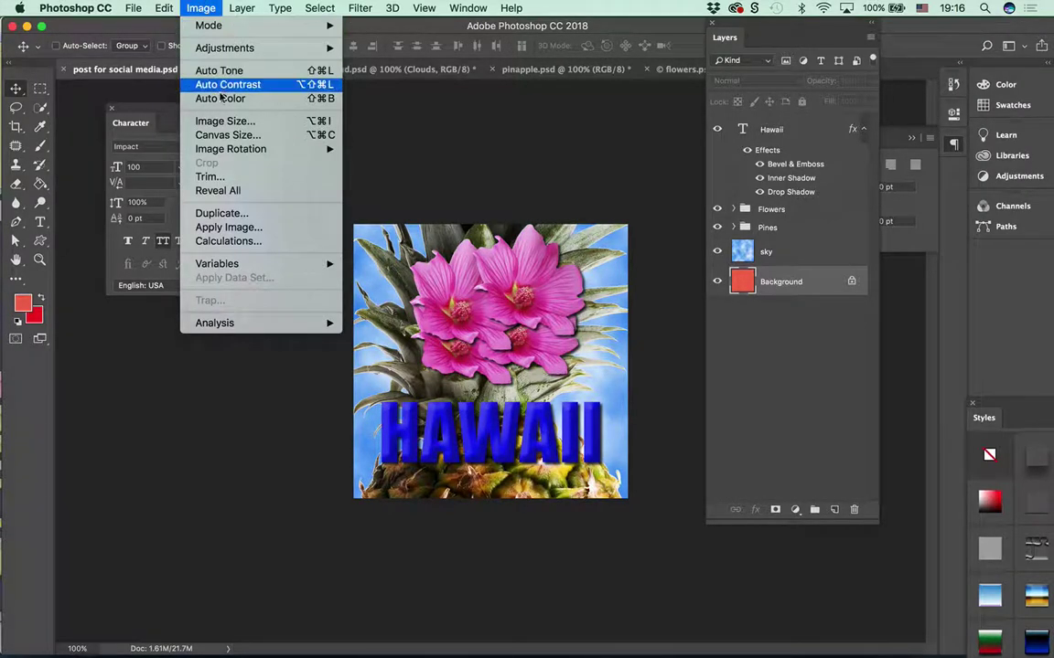
pyautogui.click(233, 140)
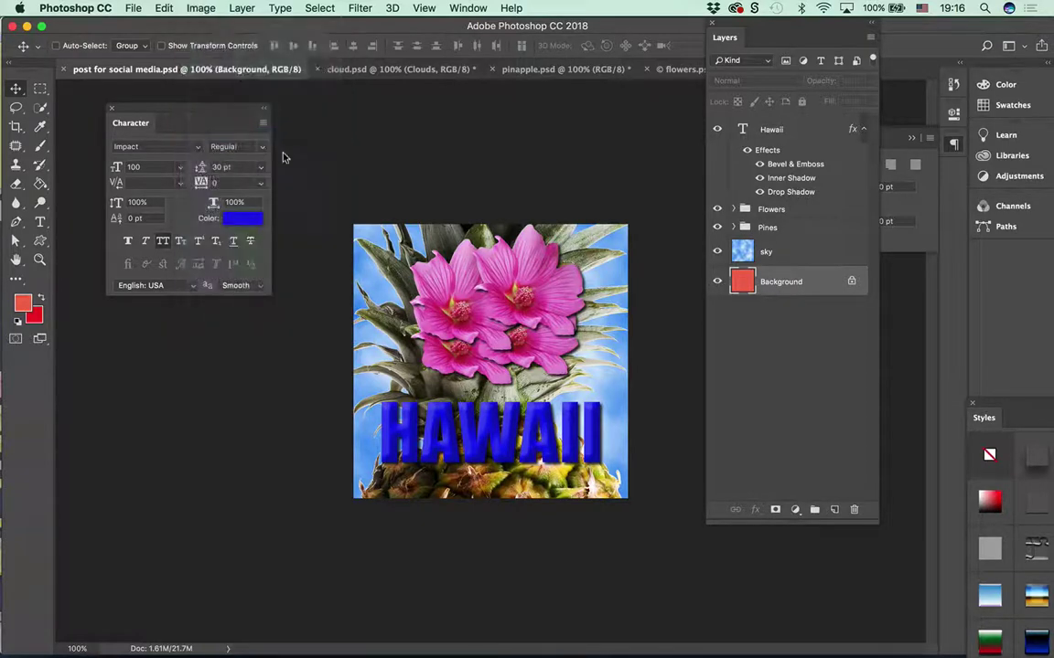
pyautogui.moveTo(442, 107); pyautogui.dragTo(438, 19)
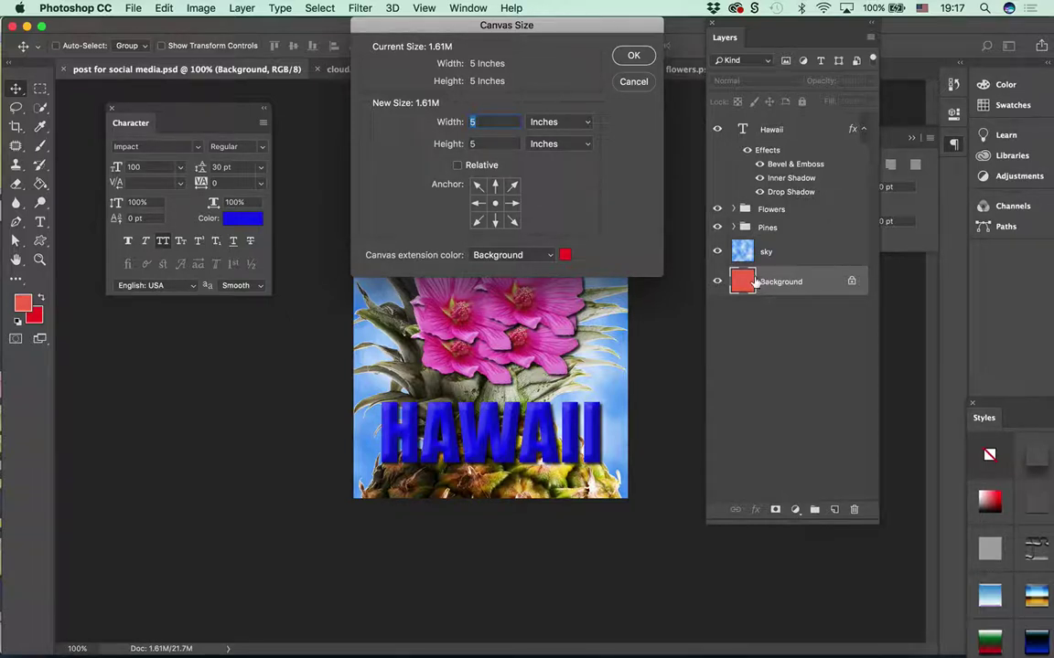
pyautogui.click(458, 165)
pyautogui.click(482, 117)
pyautogui.doubleClick(482, 117)
pyautogui.write('1')
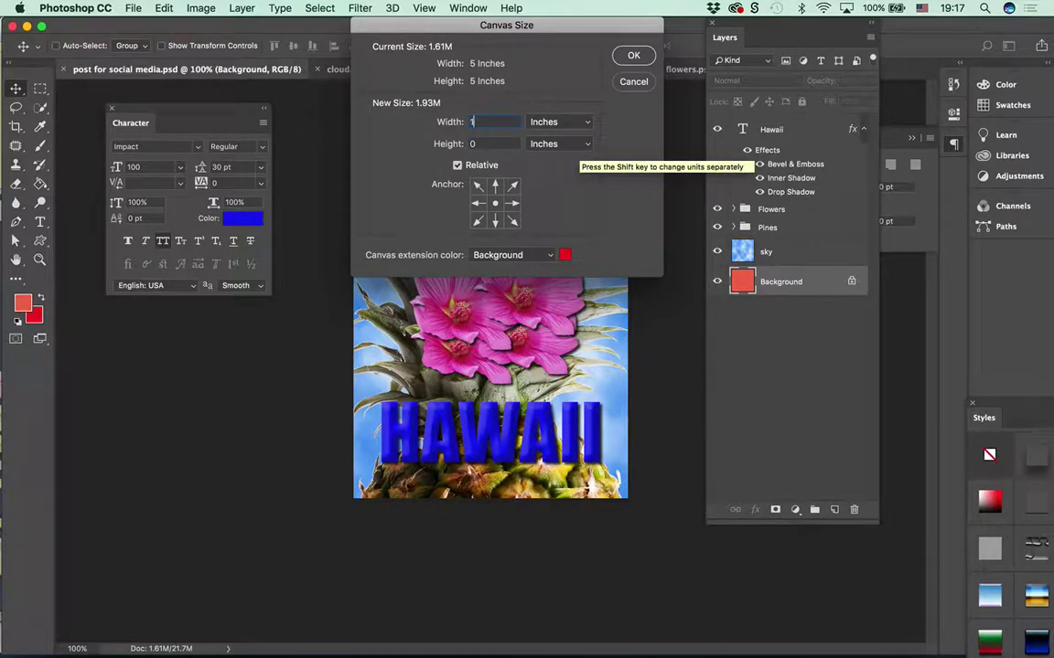
pyautogui.doubleClick(485, 142)
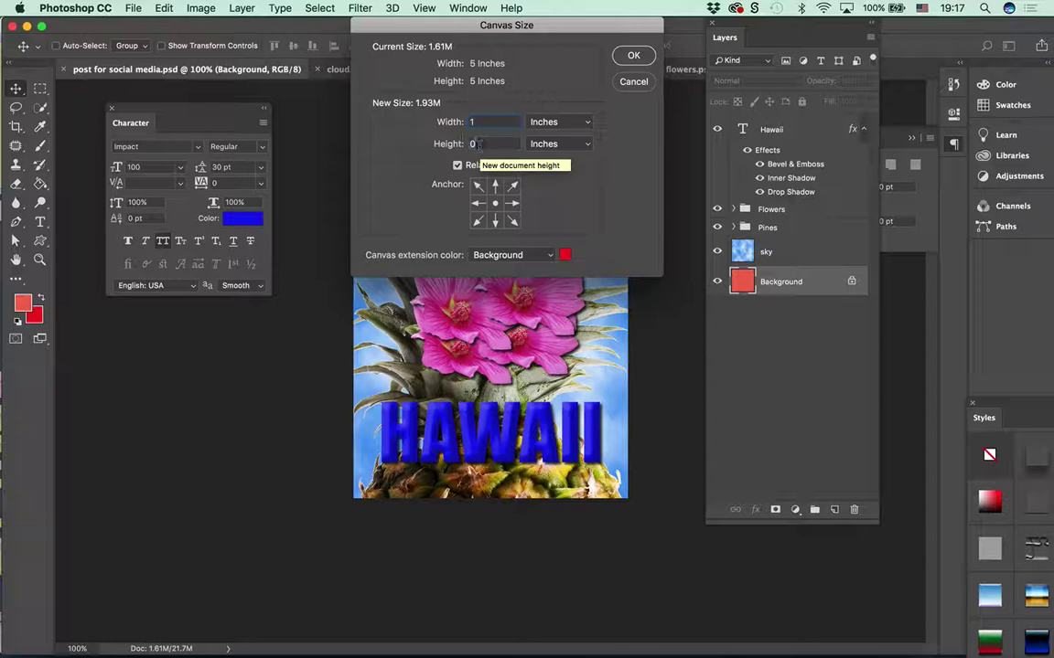
pyautogui.write('1')
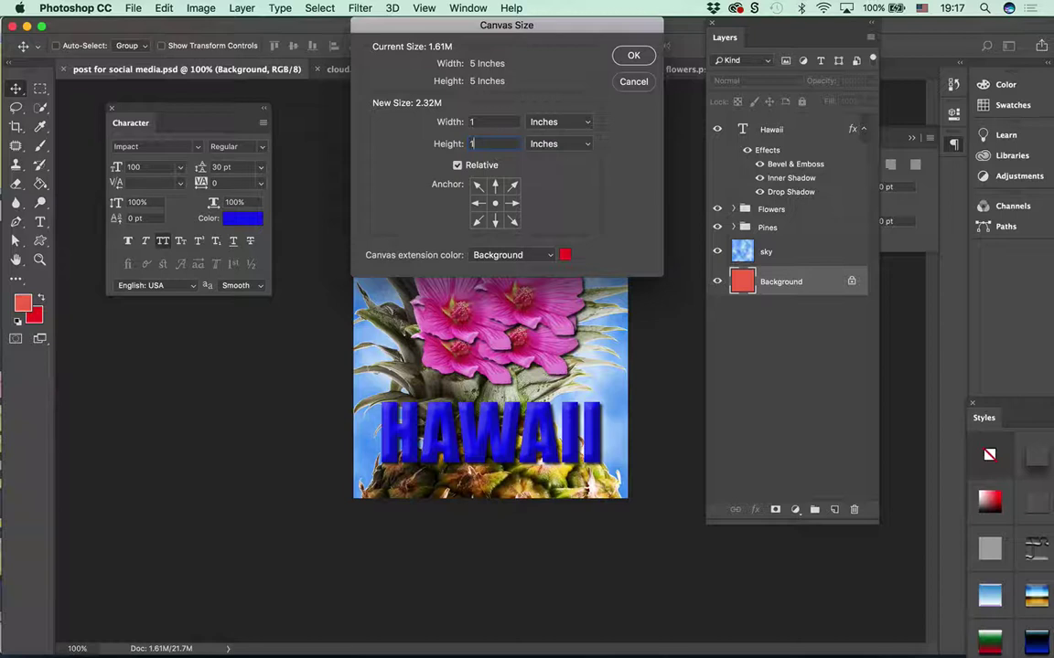
# - Choose White as the canvas extension color and apply the new canvas size
pyautogui.click(489, 254)
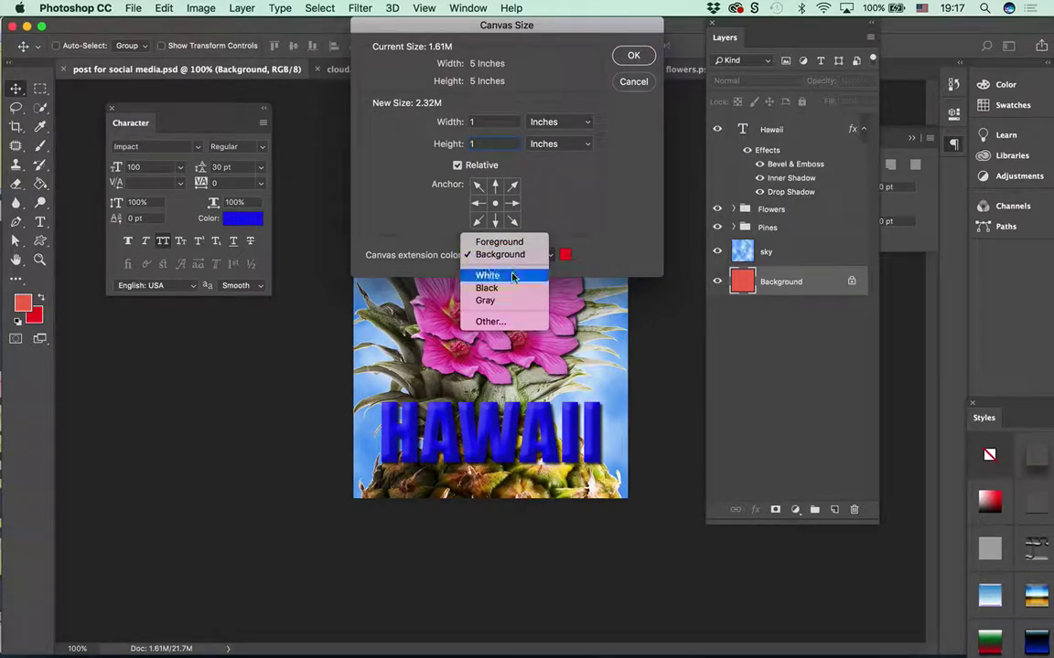
pyautogui.click(514, 277)
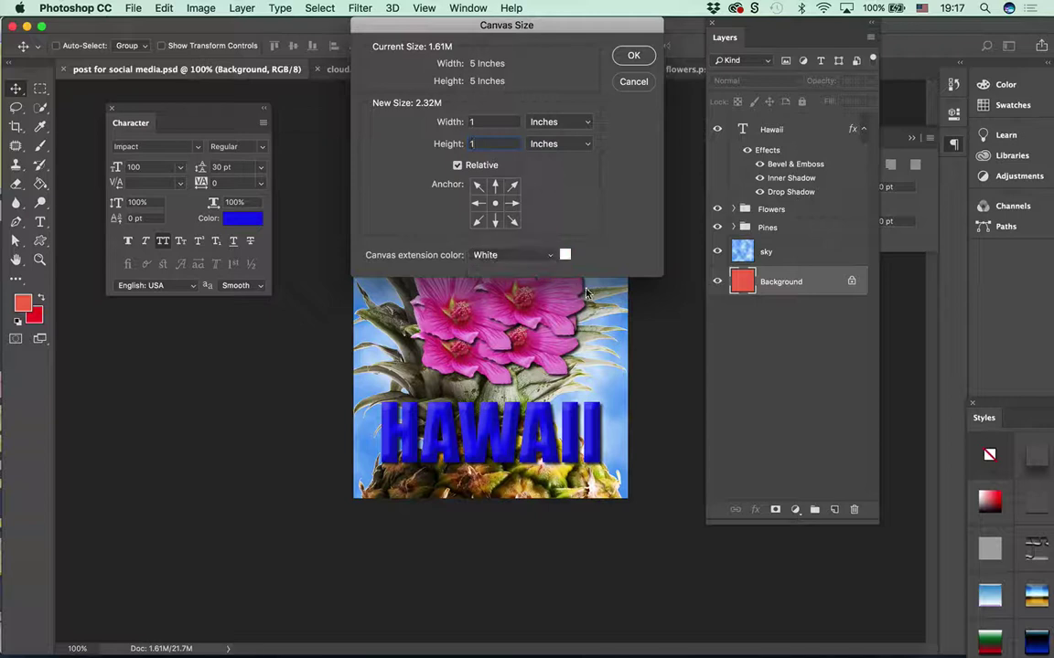
pyautogui.click(532, 259)
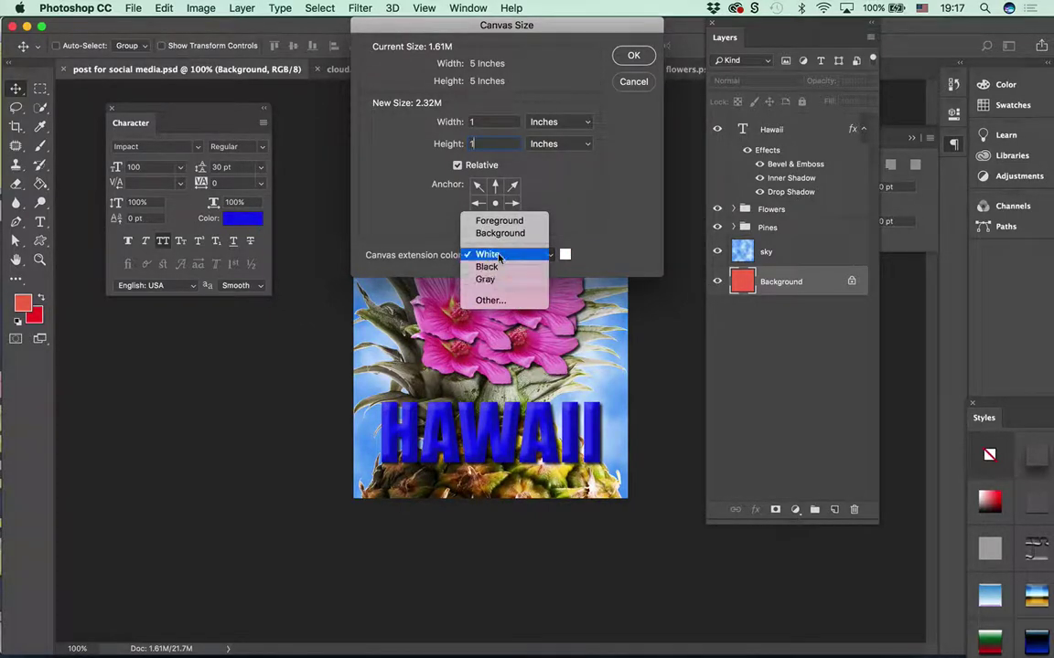
pyautogui.click(499, 256)
pyautogui.click(633, 56)
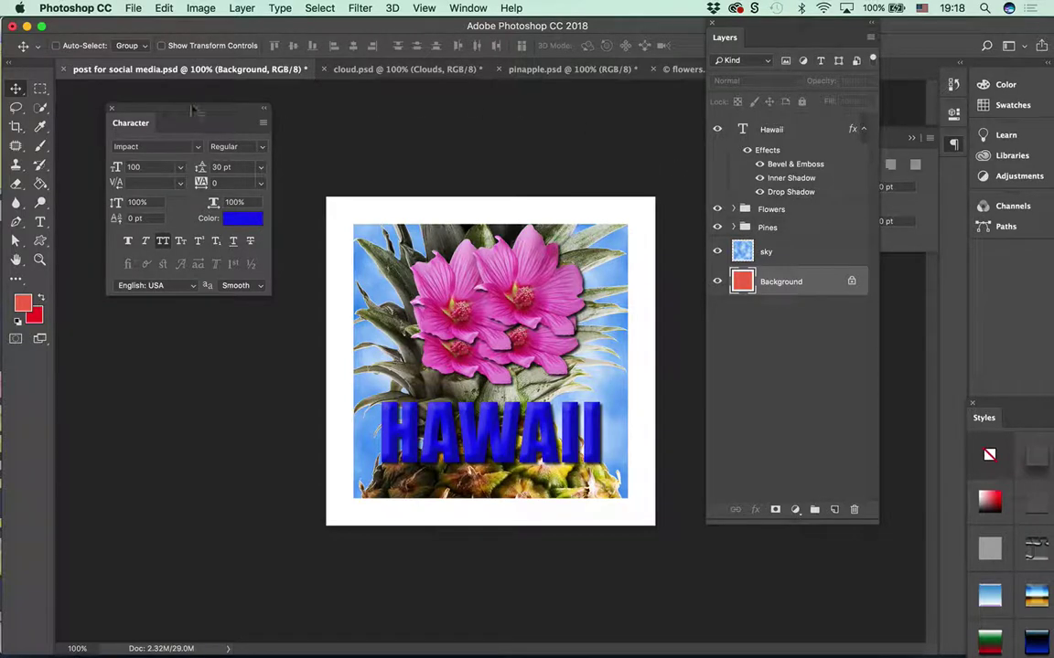
# - Select the white border around the artwork on the Background layer with the Magic Wand tool
pyautogui.click(46, 109)
pyautogui.rightClick(48, 110)
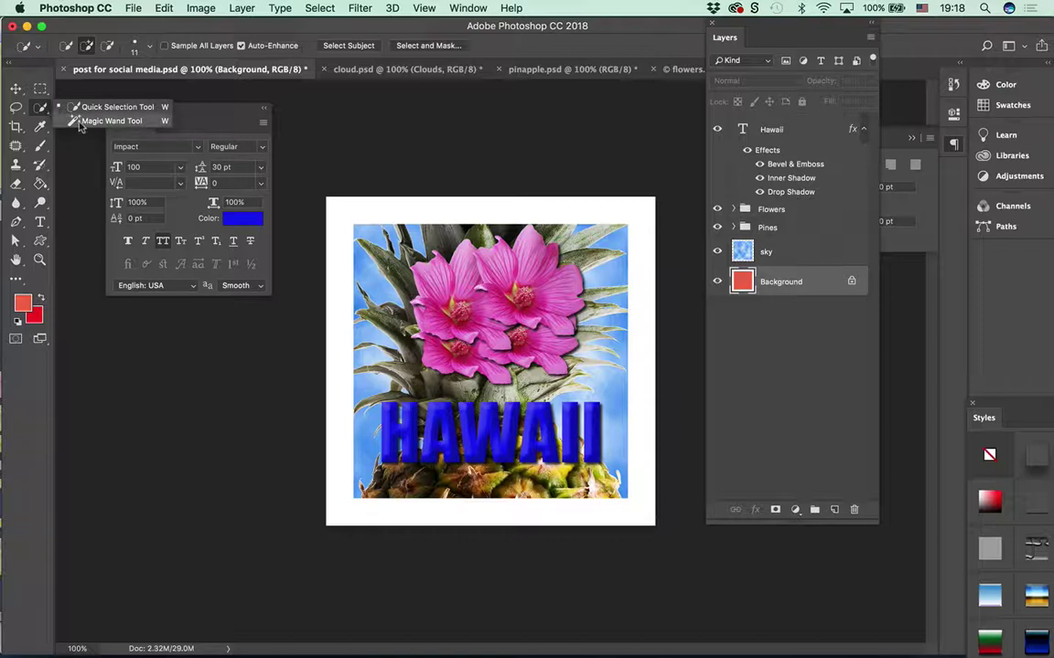
pyautogui.click(87, 115)
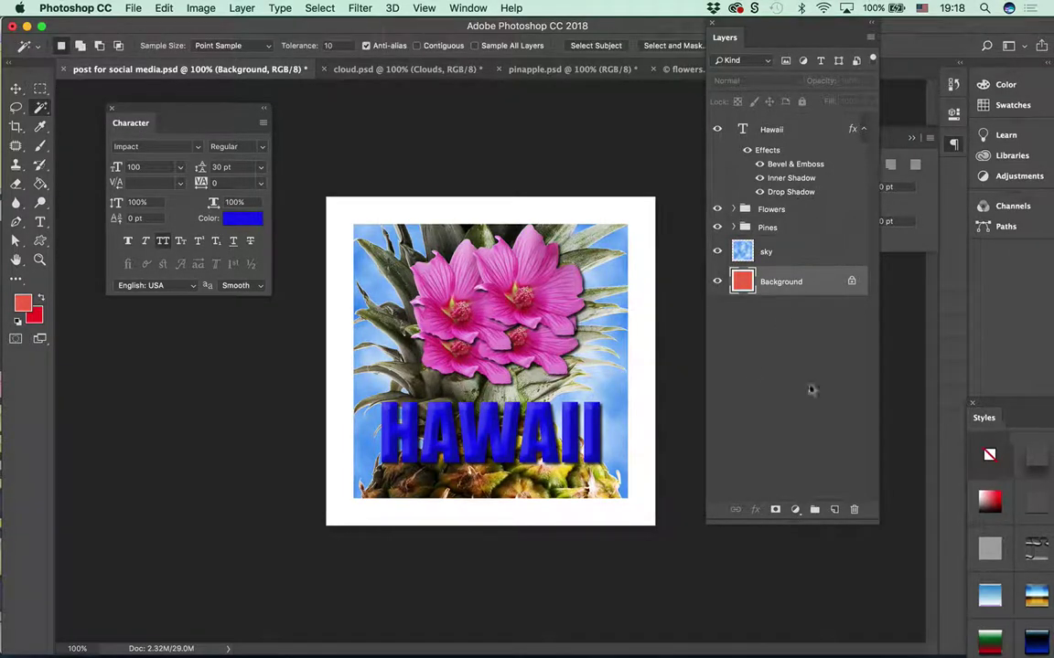
pyautogui.click(647, 259)
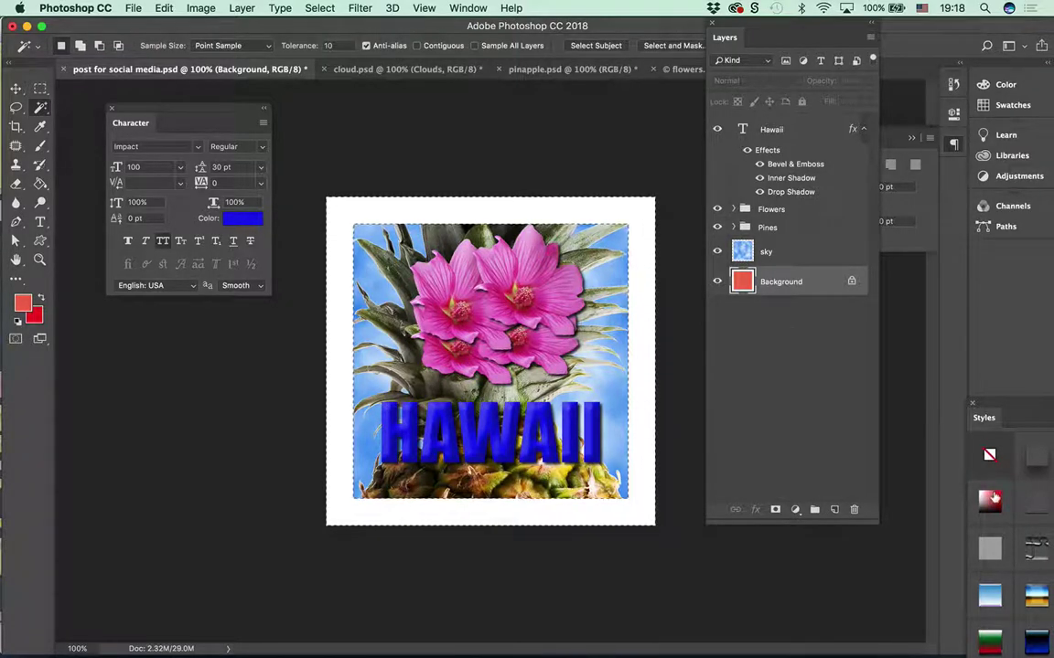
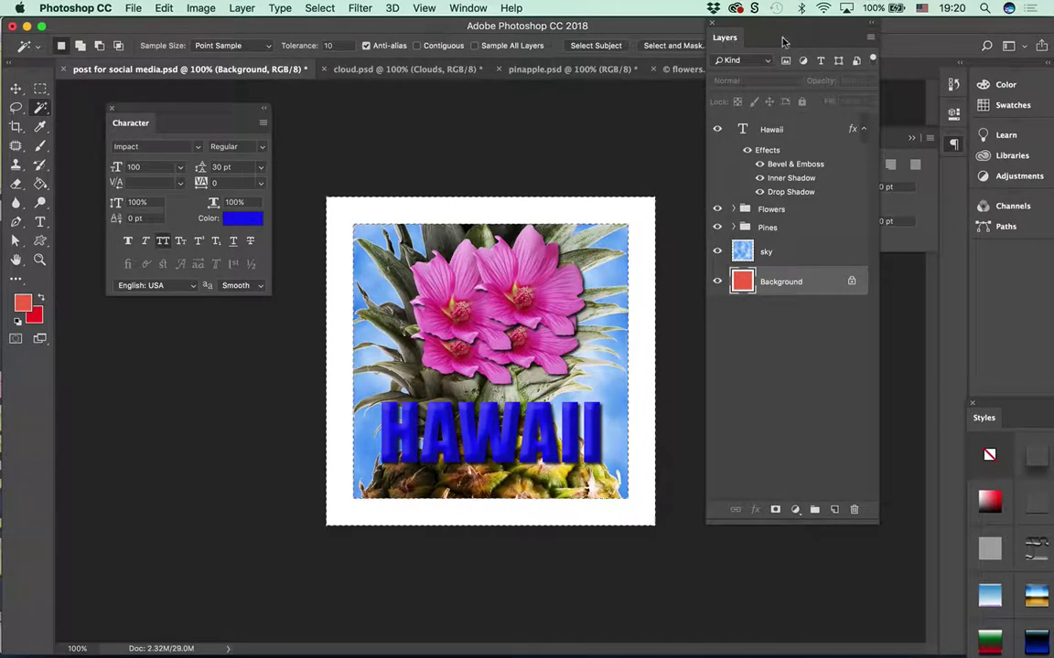
# - Create a new layer named "Frame" and move it above the Hawaii title to the top of the layer stack
pyautogui.click(870, 37)
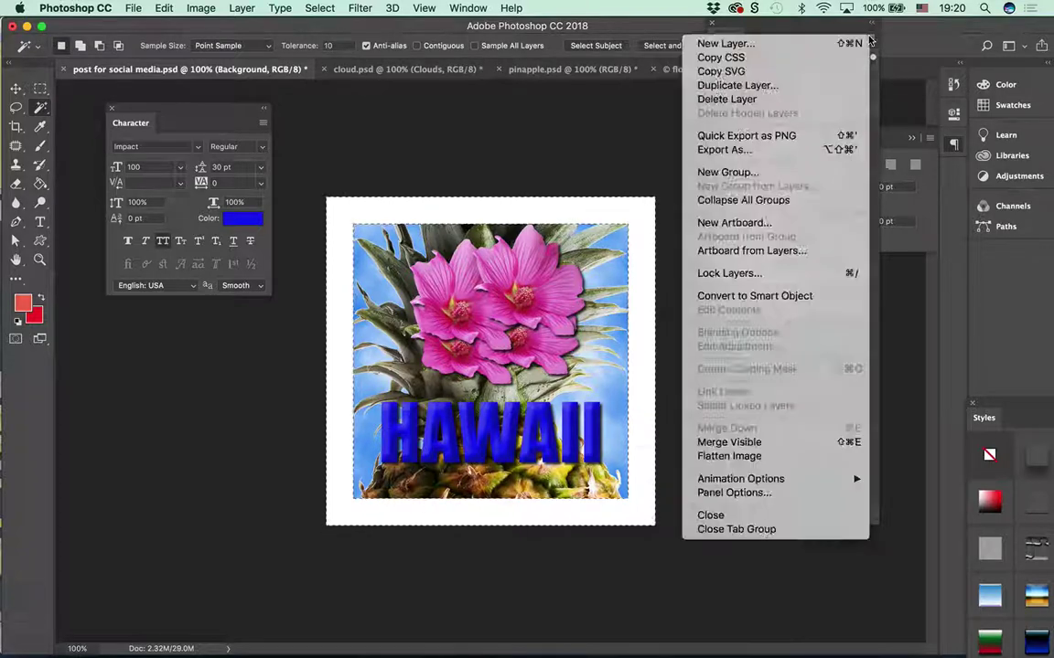
pyautogui.click(823, 43)
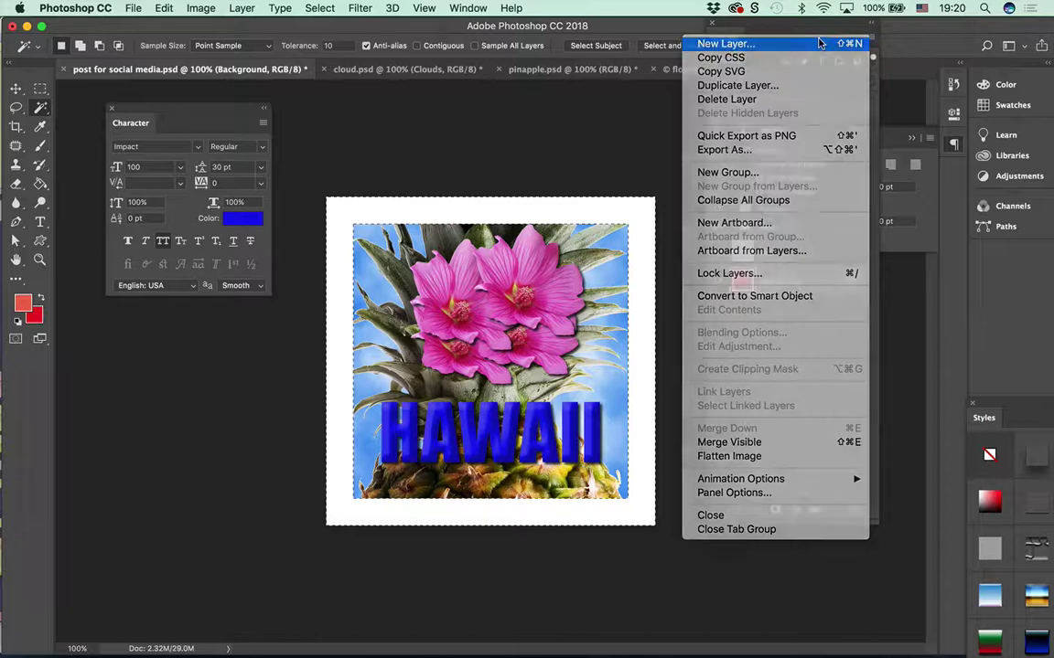
pyautogui.write('Frame')
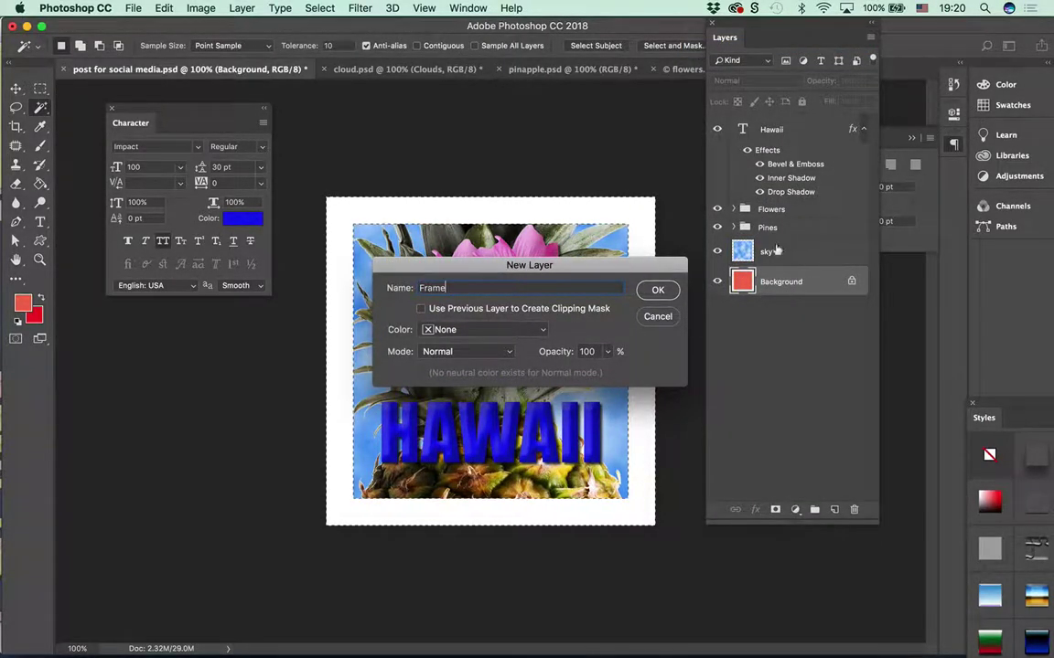
pyautogui.press('Return')
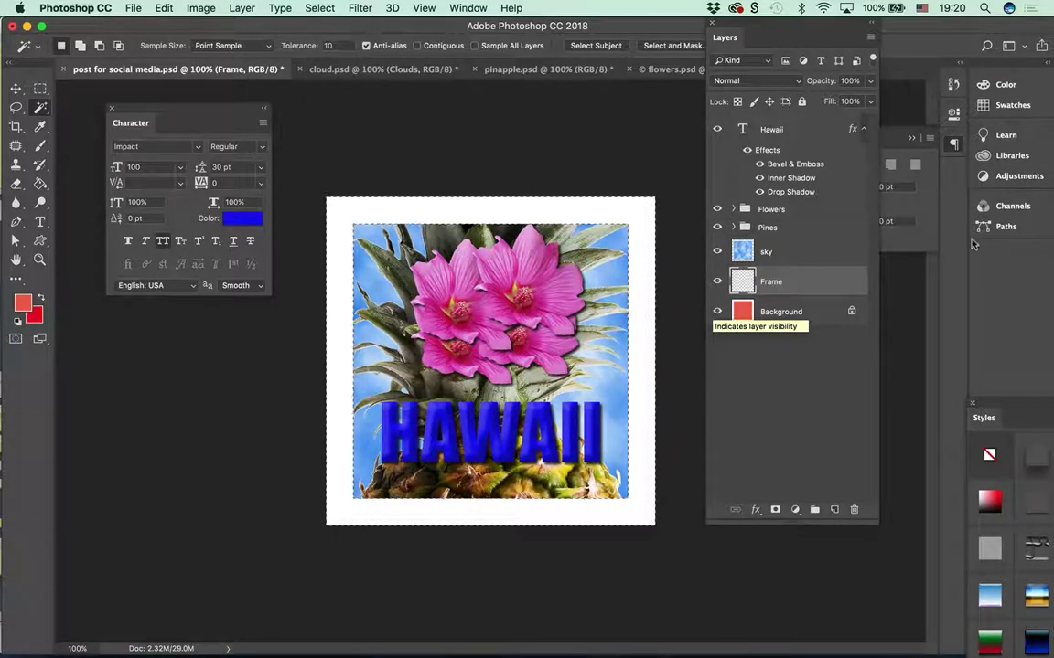
pyautogui.moveTo(811, 289); pyautogui.dragTo(792, 116)
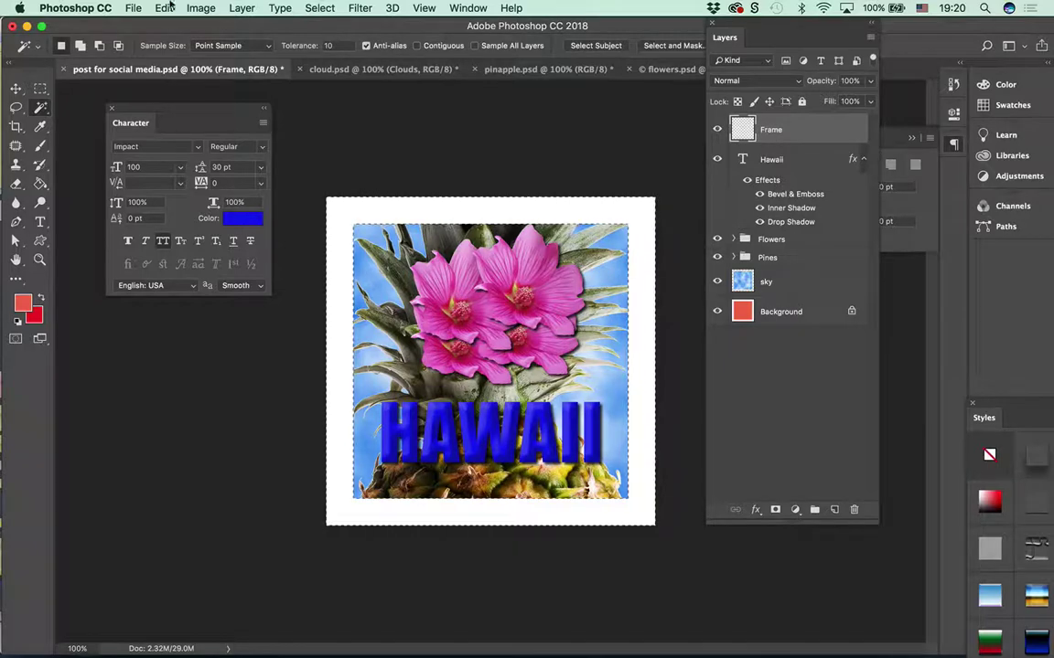
# - Fill the selected border on the Frame layer with green #50af16 in Normal mode at 100% opacity
pyautogui.click(134, 8)
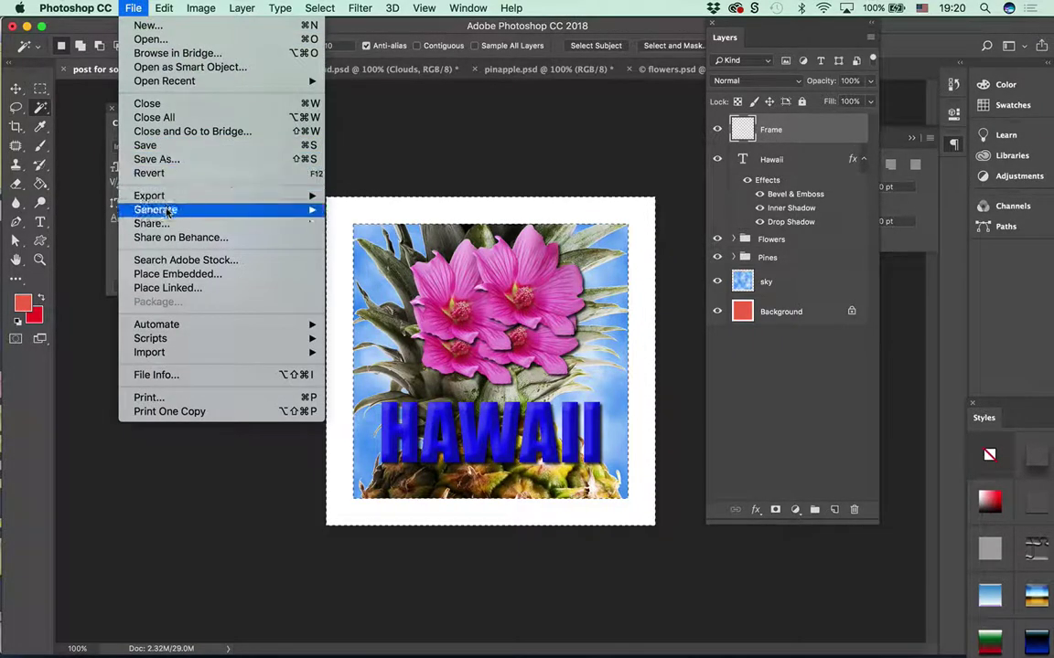
pyautogui.moveTo(173, 8)
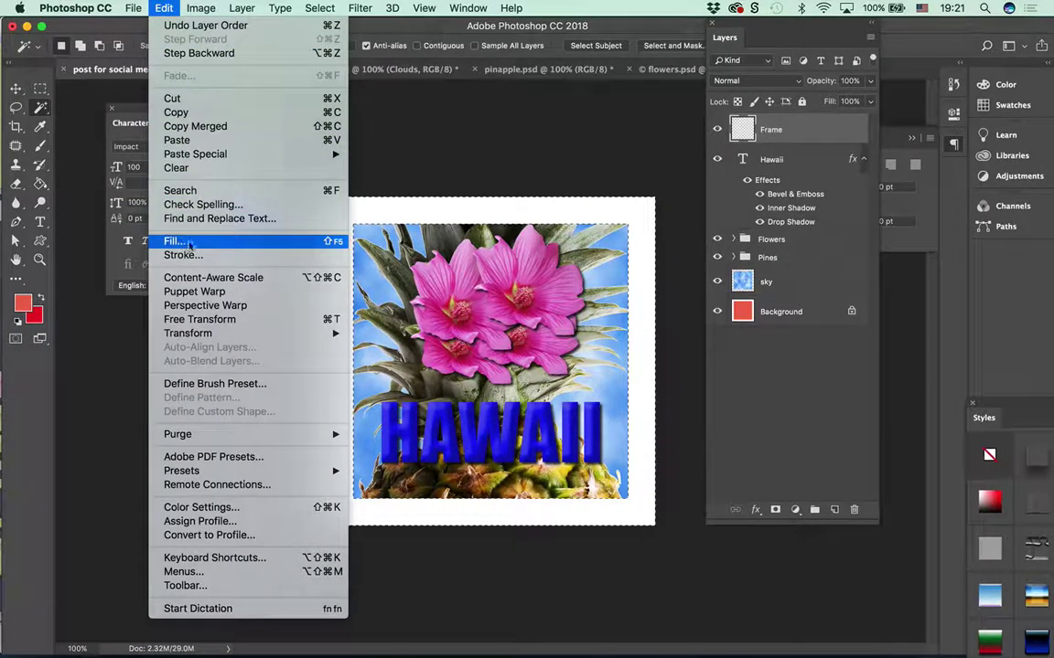
pyautogui.click(174, 240)
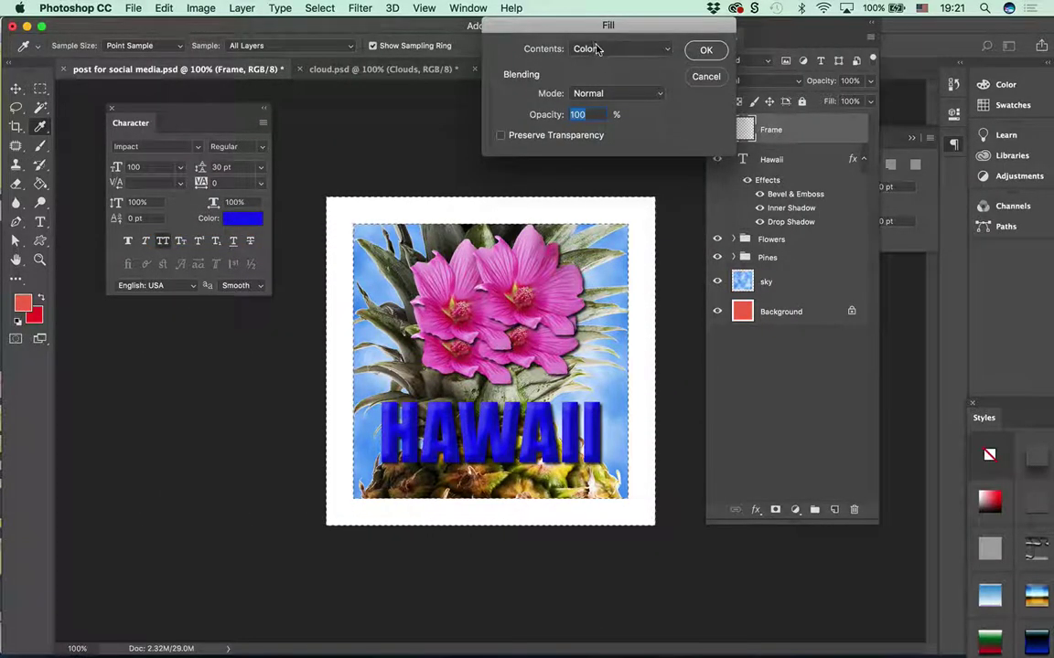
pyautogui.click(706, 49)
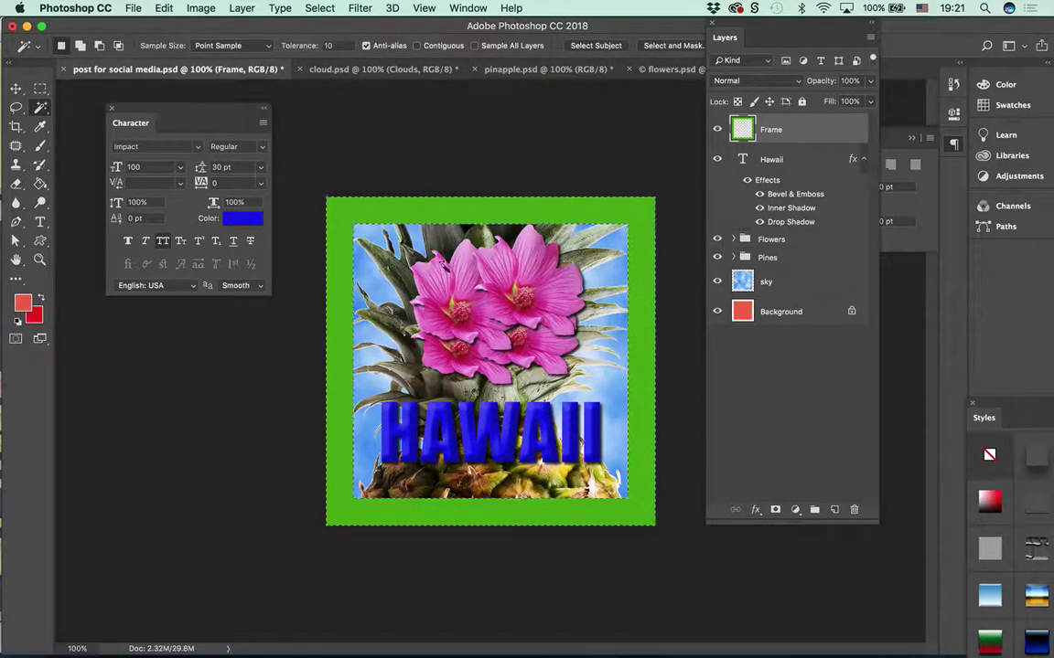
# - Fill the selected border on the Frame layer with blue #1217ef in Normal mode at 100% opacity
pyautogui.click(128, 8)
pyautogui.moveTo(164, 7)
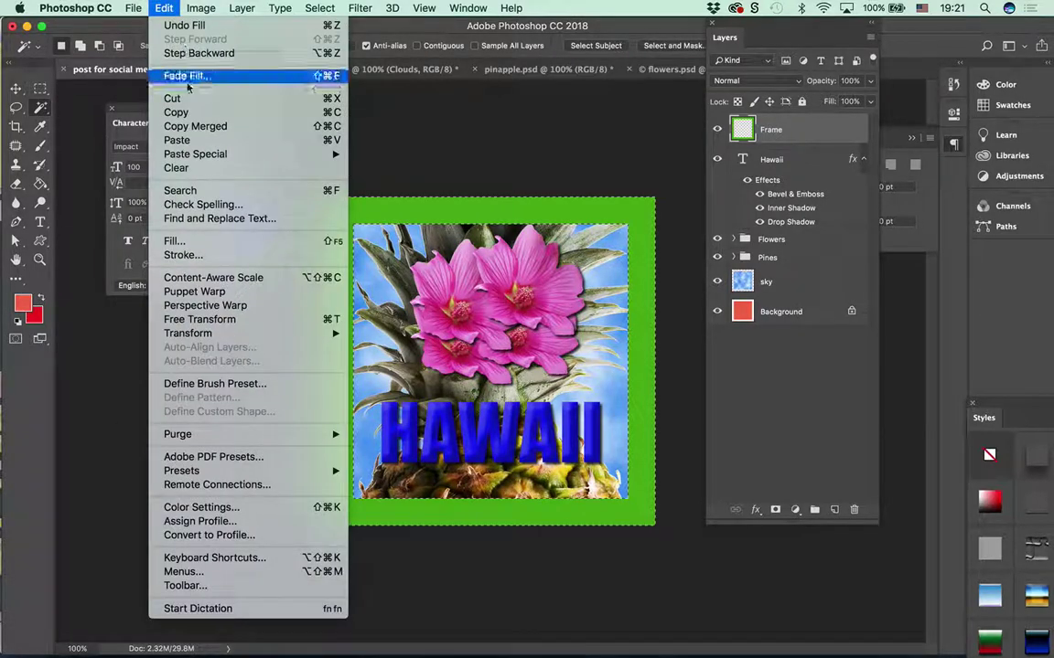
pyautogui.click(178, 241)
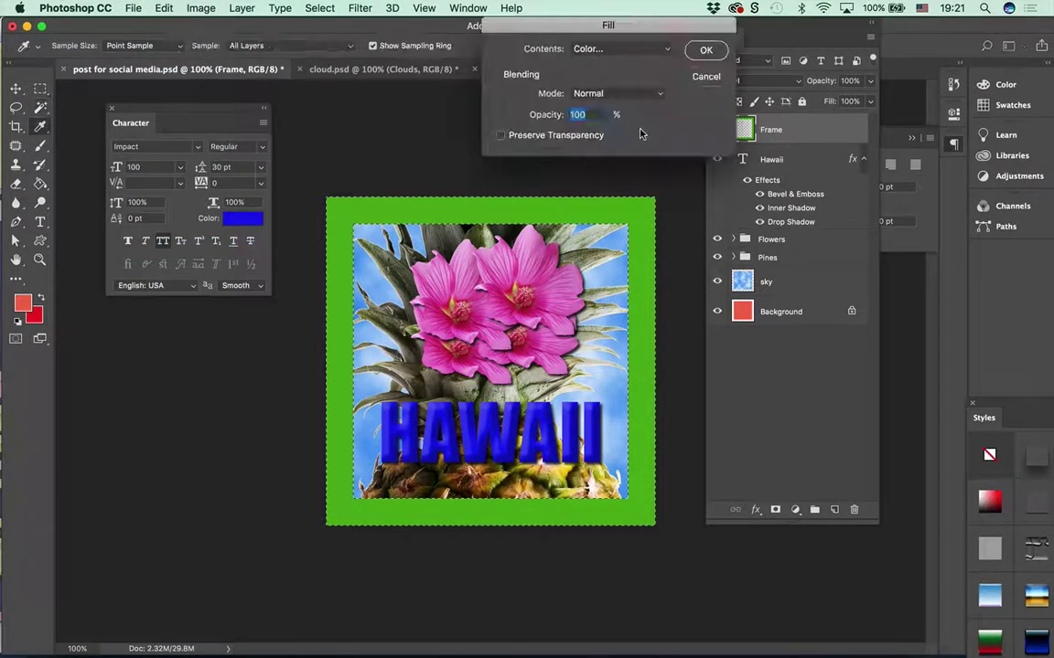
pyautogui.click(600, 50)
pyautogui.click(601, 51)
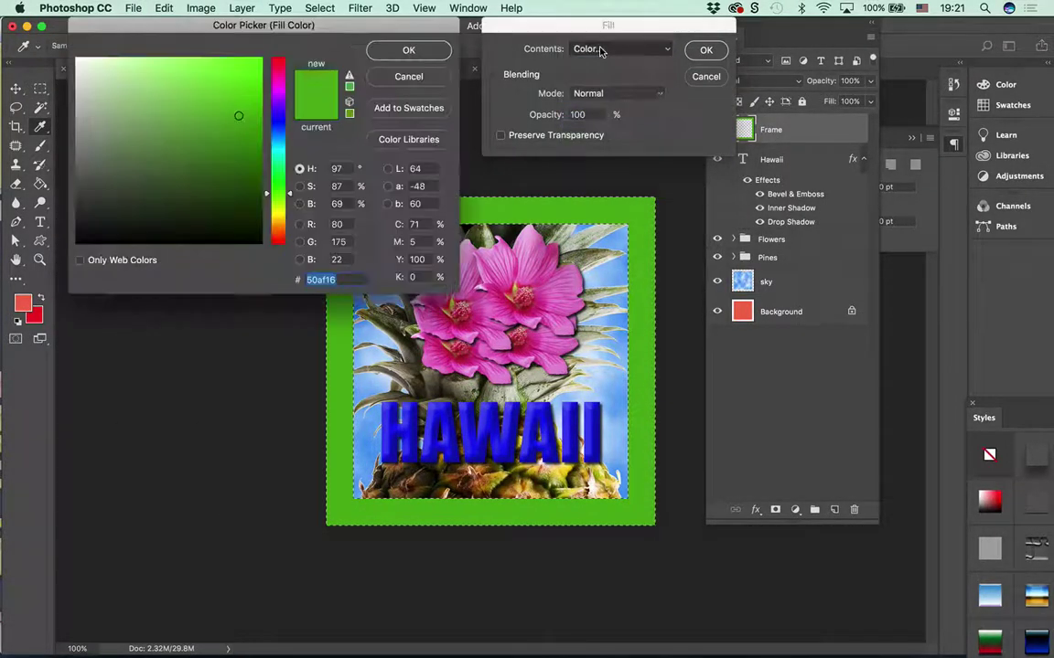
pyautogui.click(499, 420)
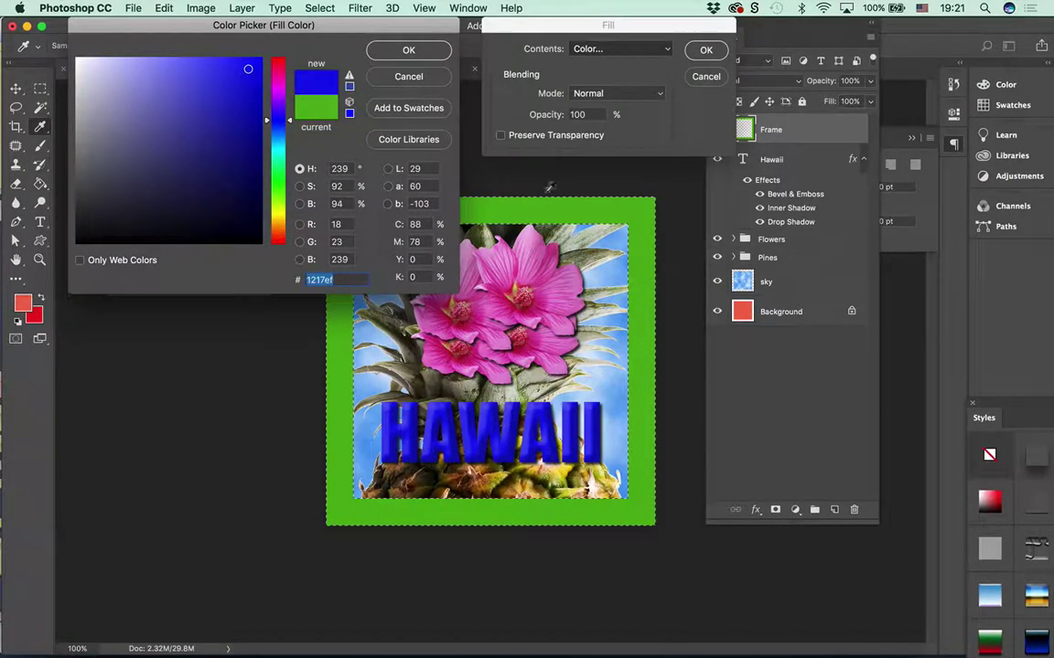
pyautogui.click(409, 49)
pyautogui.click(705, 49)
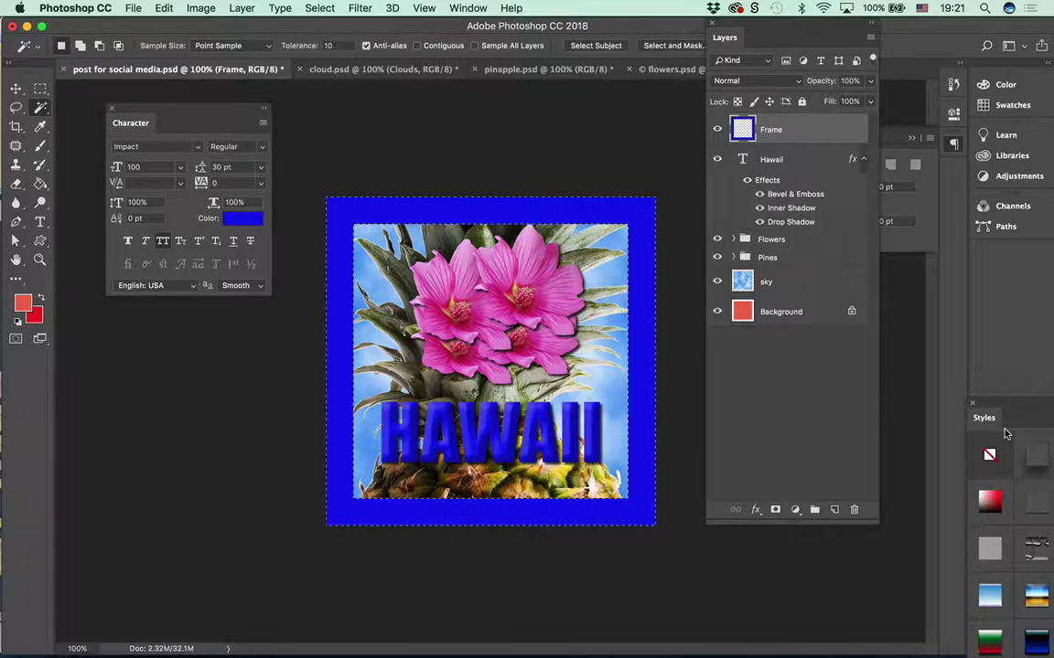
# - Fill the selected border on the Frame layer with the coral foreground color #f26c4f using the Paint Bucket tool
pyautogui.click(41, 183)
pyautogui.click(91, 197)
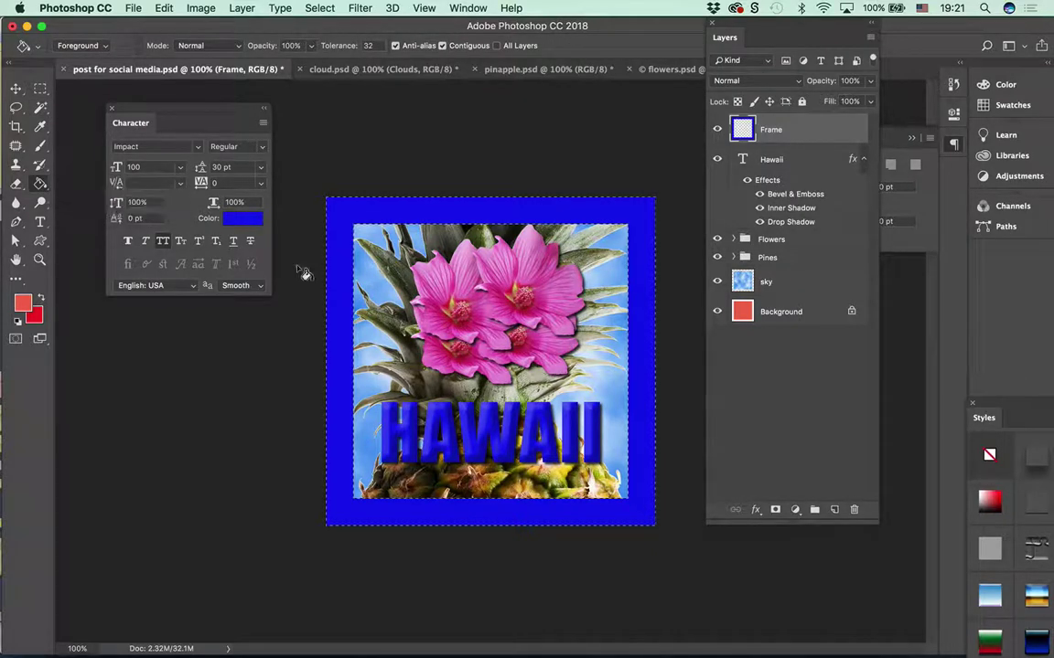
pyautogui.click(344, 291)
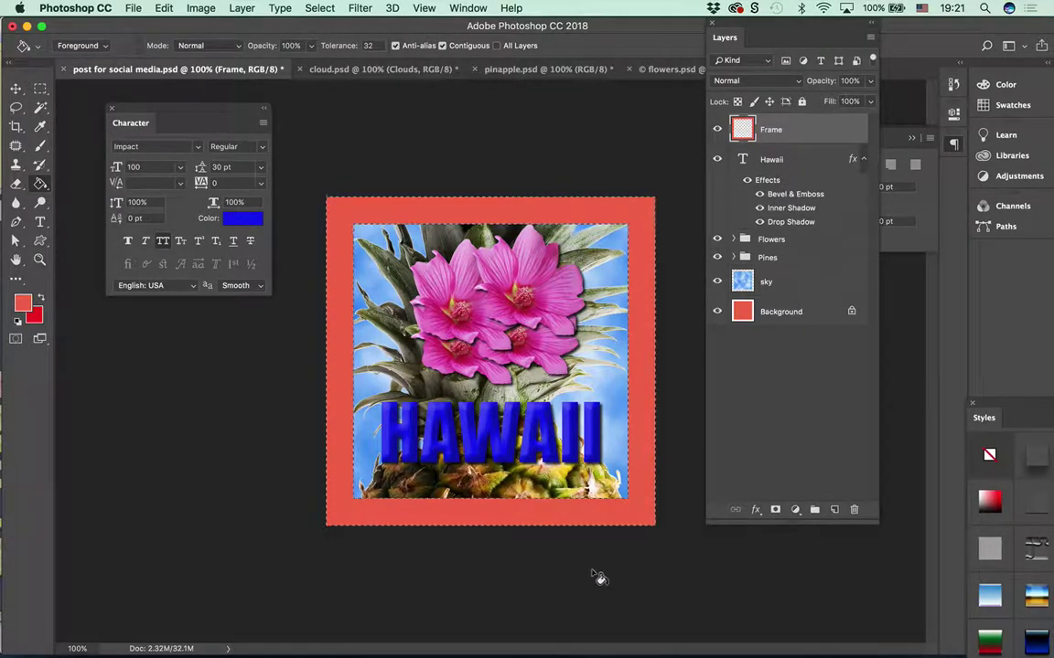
# - Set the foreground color to light blue #129eef and refill the selected border on the Frame layer with it
pyautogui.click(28, 306)
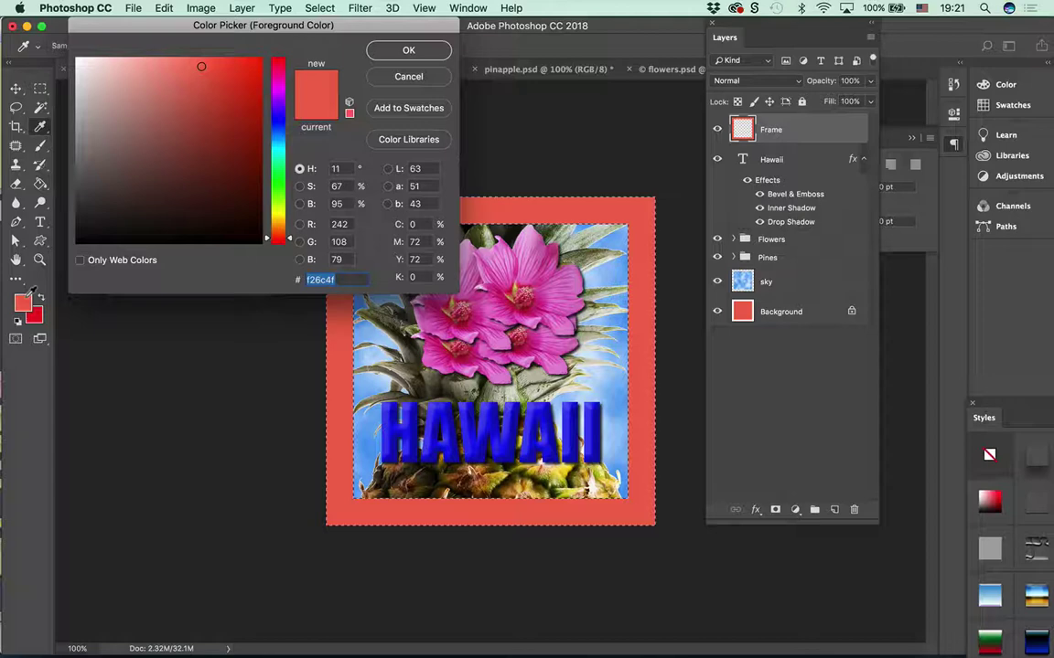
pyautogui.click(276, 137)
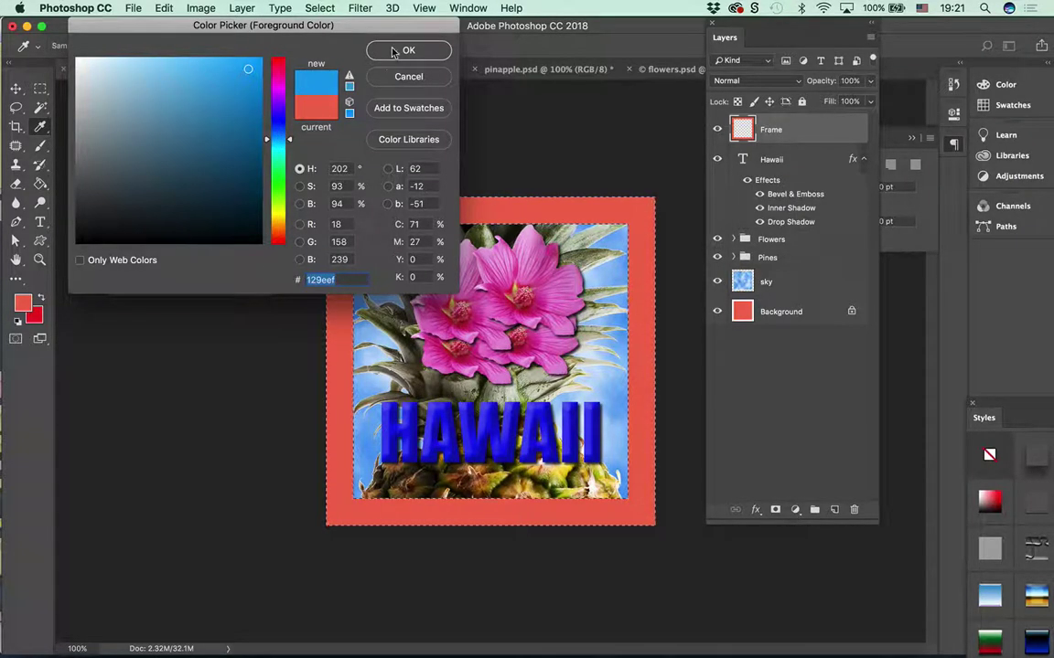
pyautogui.click(408, 50)
pyautogui.click(343, 264)
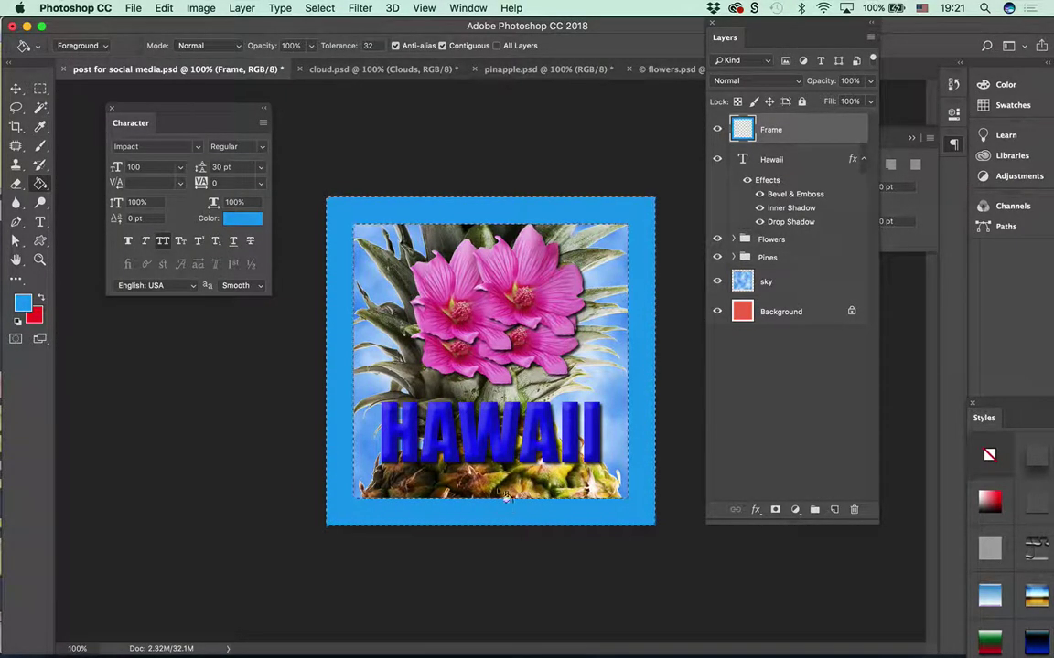
# - Compare the artwork with the Frame layer hidden and shown, and clear the border selection
pyautogui.click(717, 132)
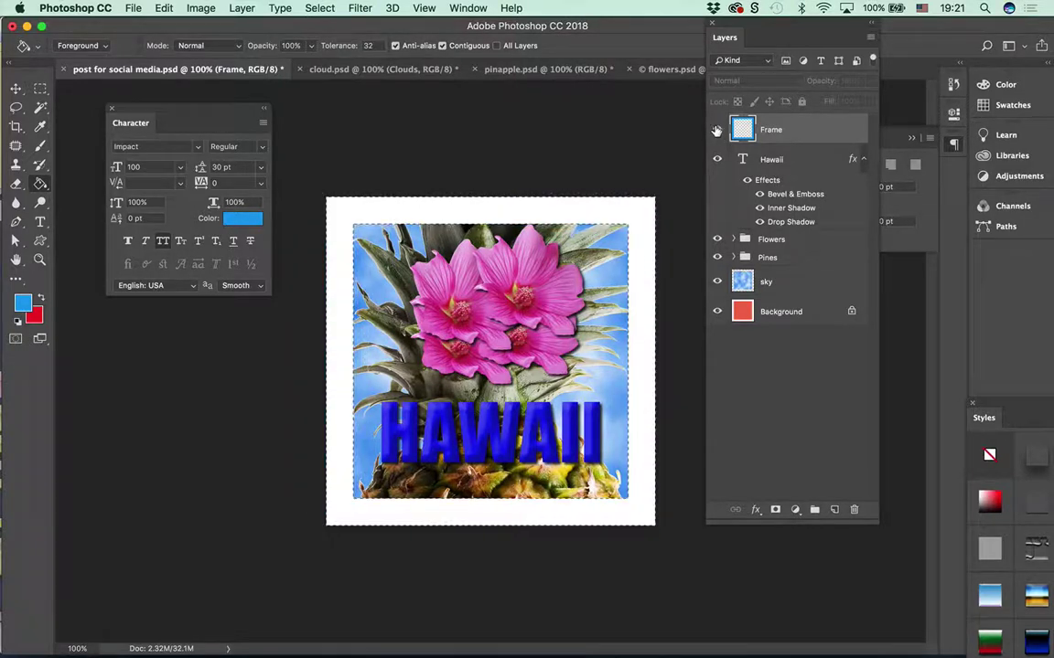
pyautogui.click(717, 132)
pyautogui.click(717, 130)
pyautogui.click(717, 129)
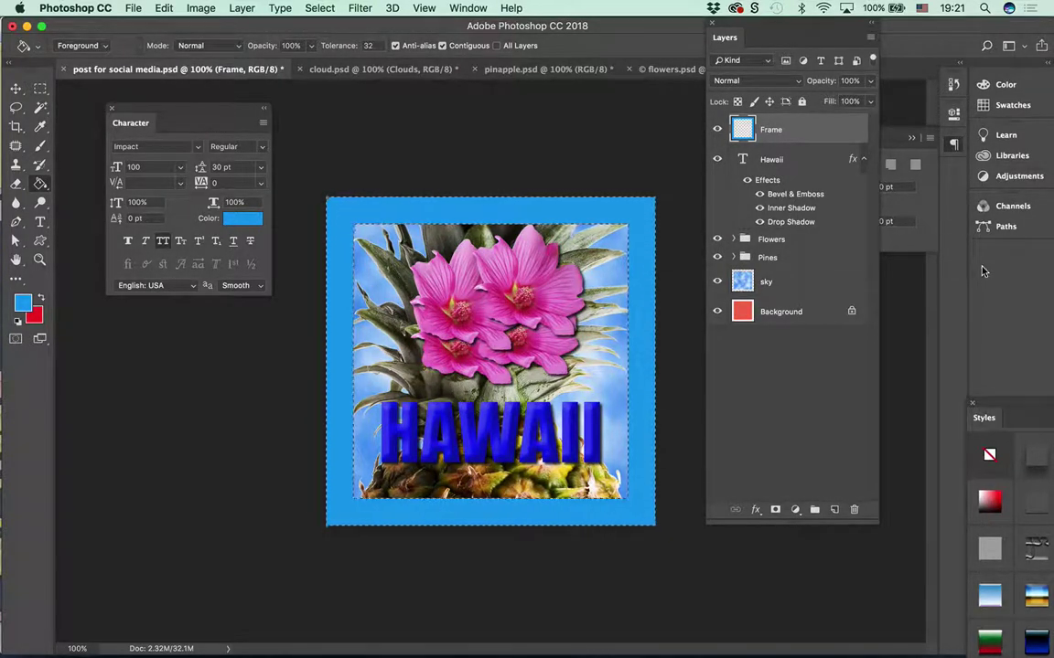
pyautogui.press('super+d')
pyautogui.click(716, 130)
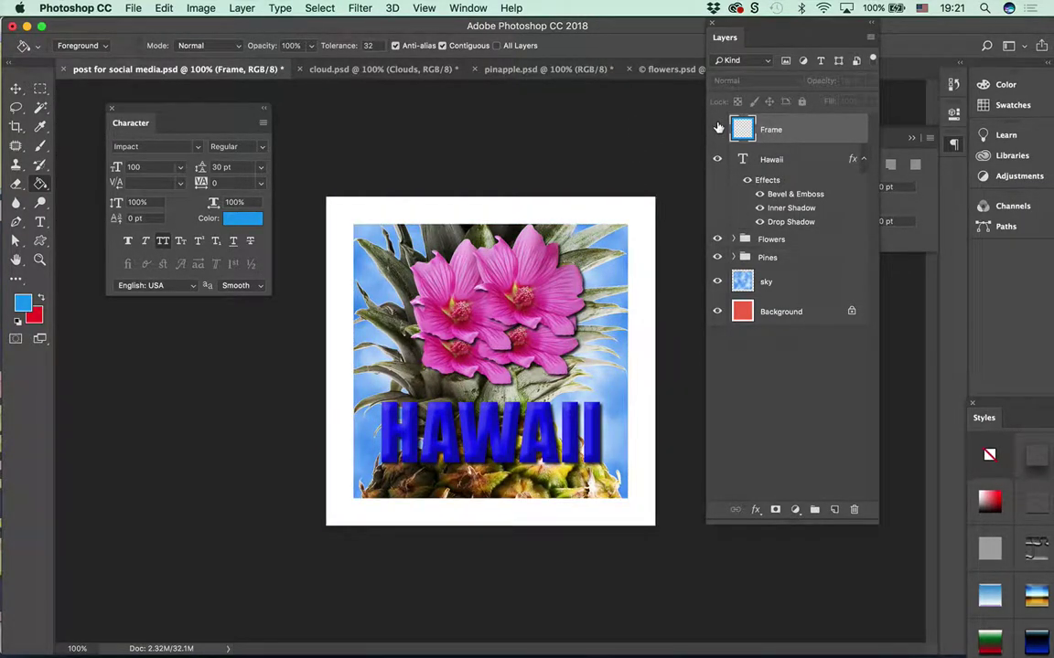
pyautogui.click(717, 129)
pyautogui.click(717, 128)
pyautogui.click(717, 128)
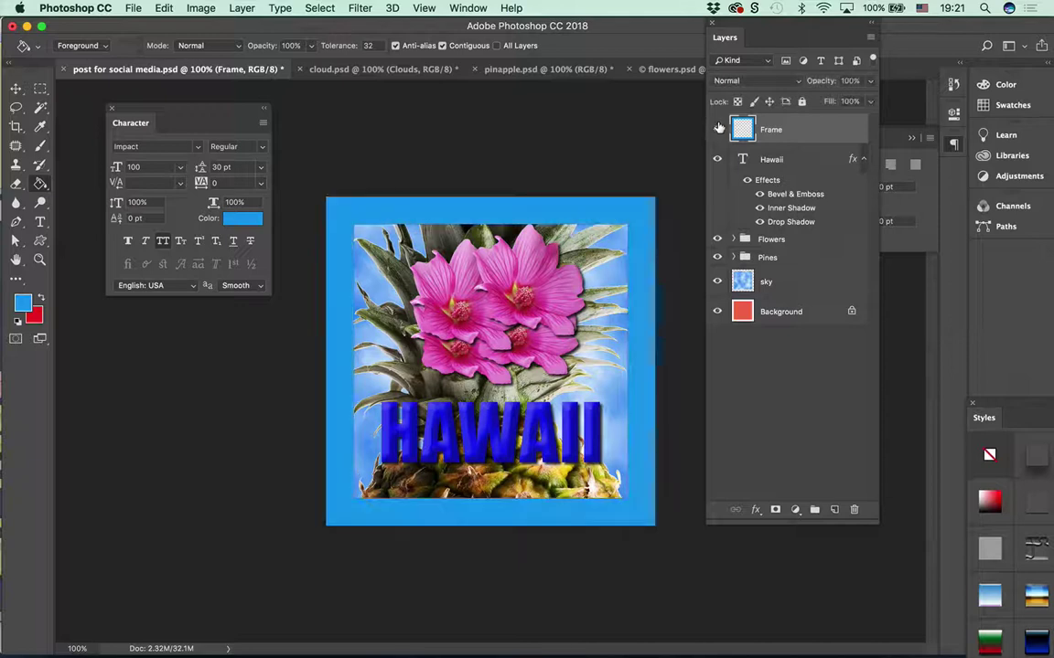
# - Add Drop Shadow and Bevel & Emboss effects to the Frame layer and compare the artwork with the frame hidden and shown
pyautogui.doubleClick(857, 130)
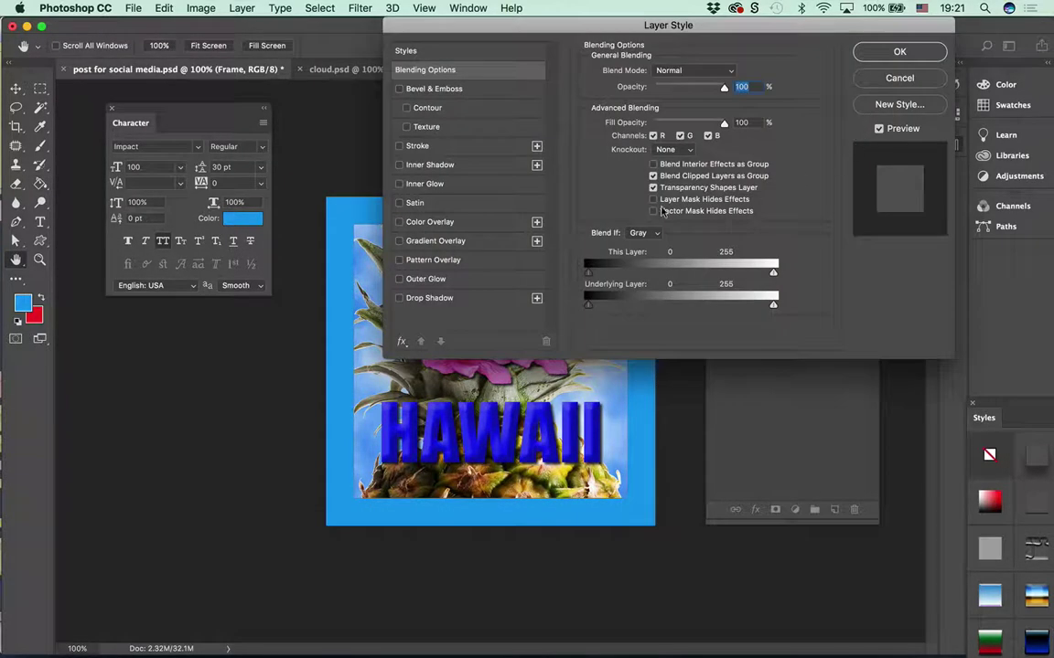
pyautogui.click(398, 300)
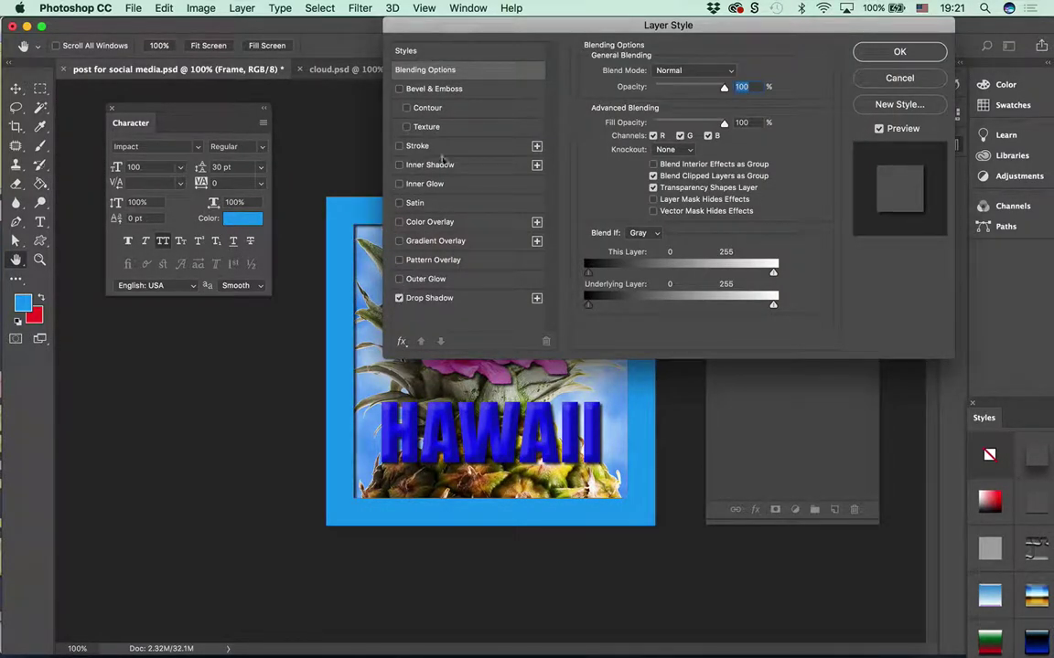
pyautogui.click(446, 92)
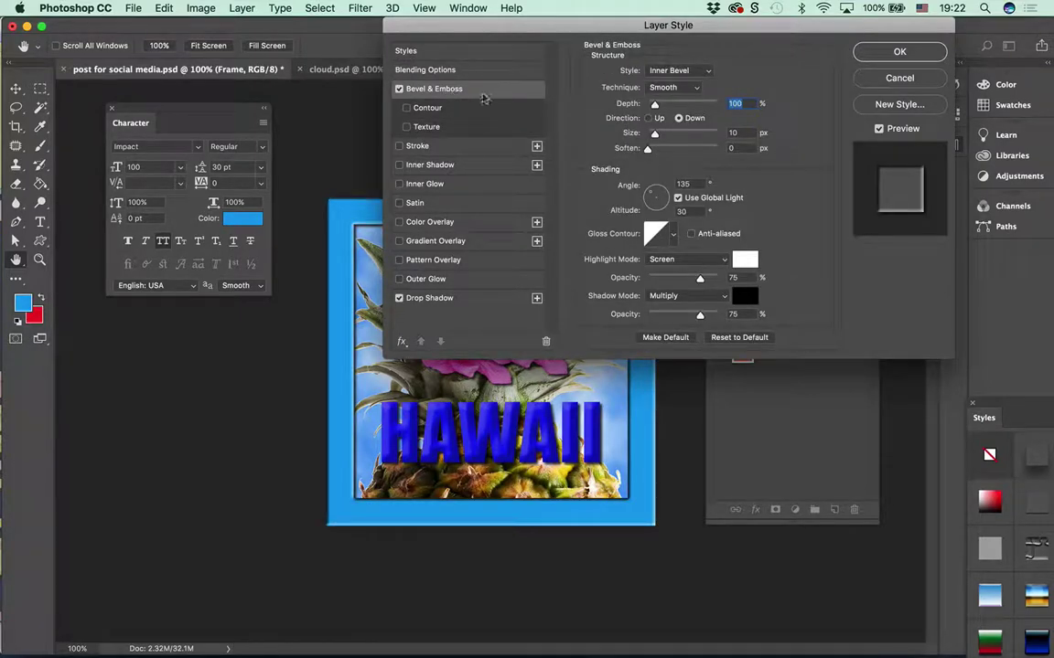
pyautogui.click(878, 53)
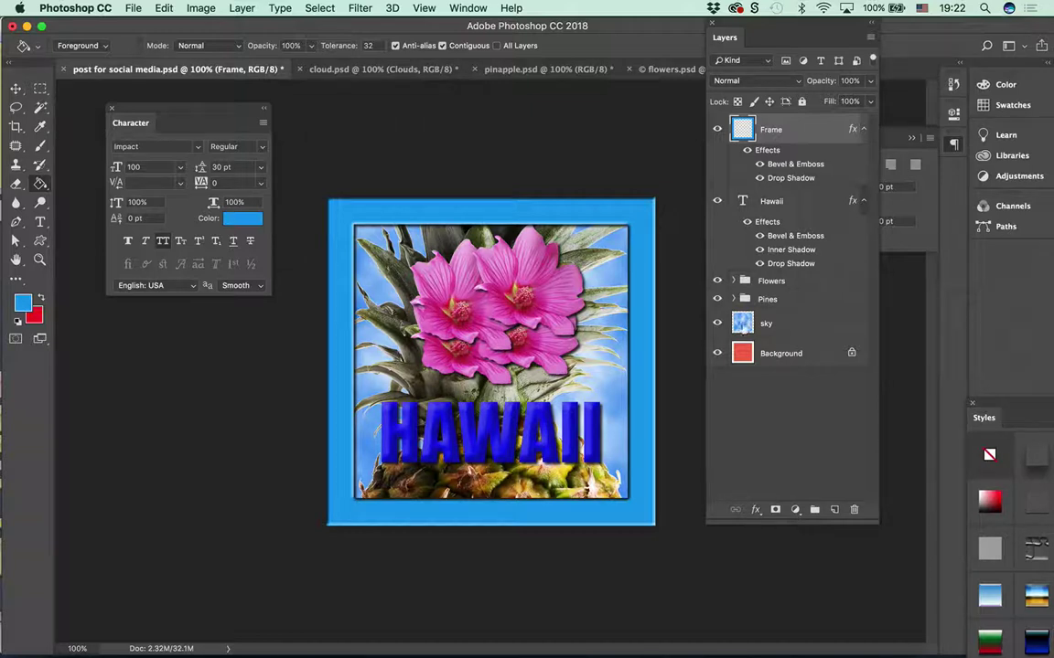
pyautogui.click(717, 129)
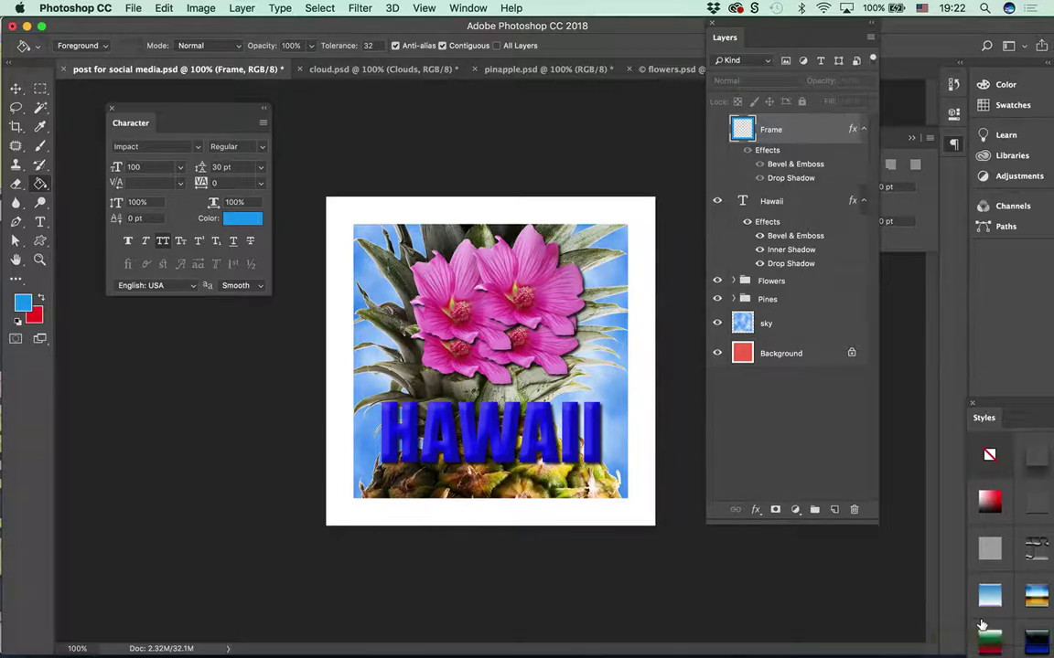
pyautogui.click(717, 129)
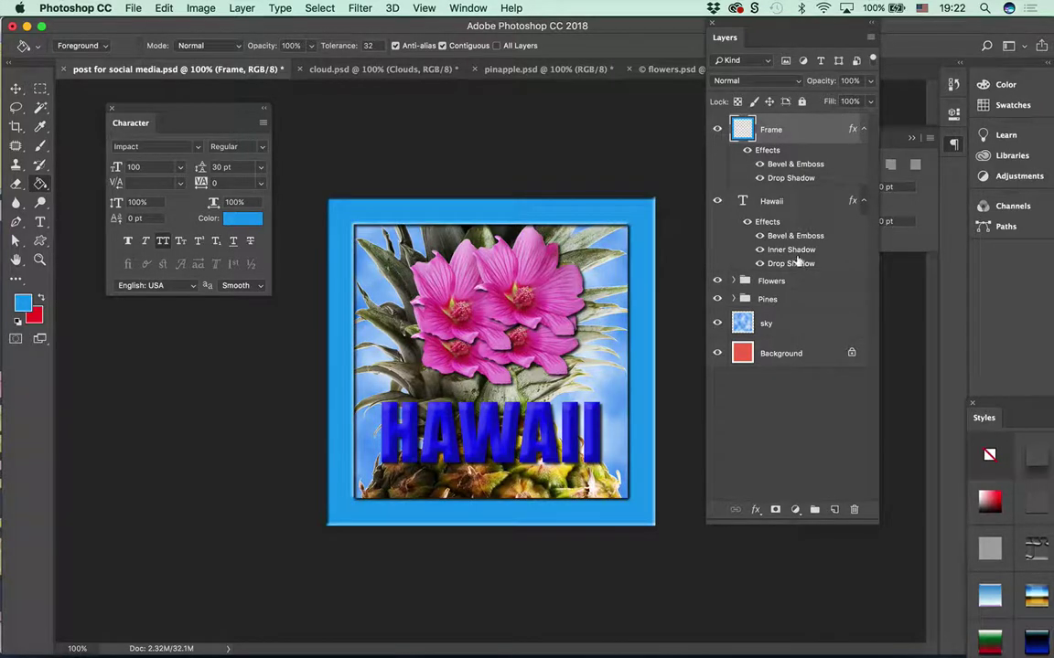
# - Move the Pines group so the pineapple sits along the right side inside the frame
pyautogui.click(785, 208)
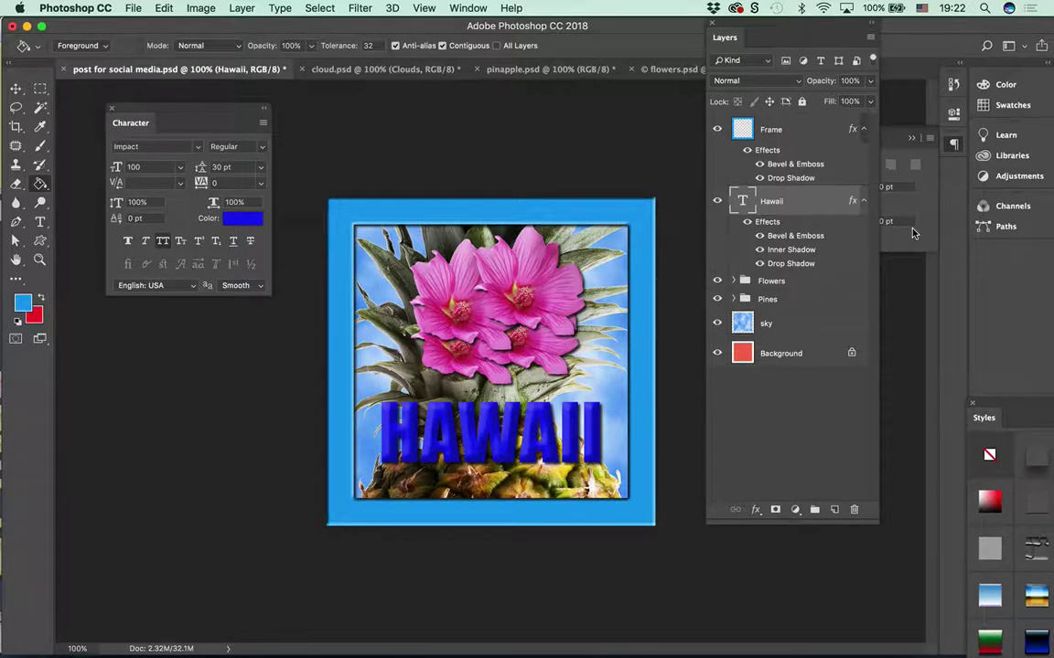
pyautogui.click(768, 299)
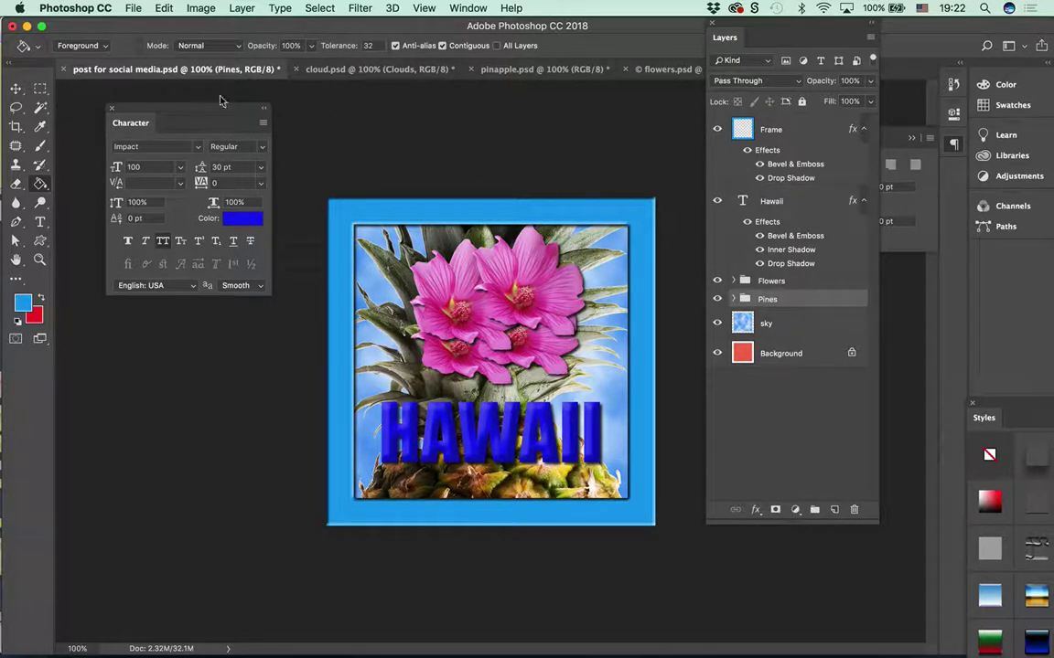
pyautogui.click(15, 89)
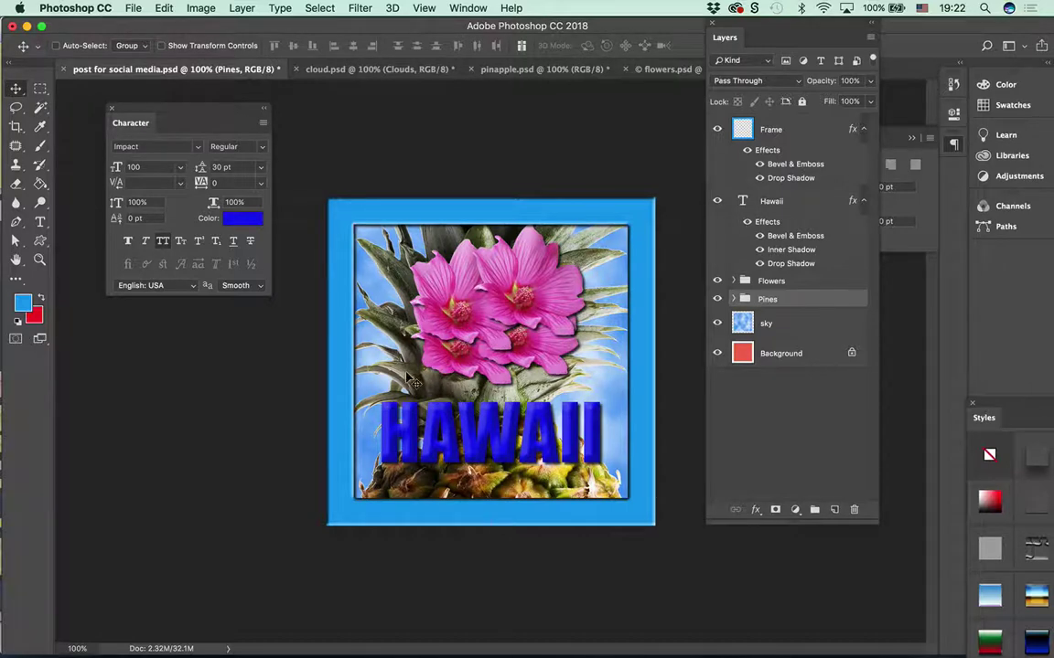
pyautogui.moveTo(411, 379); pyautogui.dragTo(459, 472)
pyautogui.moveTo(535, 412); pyautogui.dragTo(562, 356)
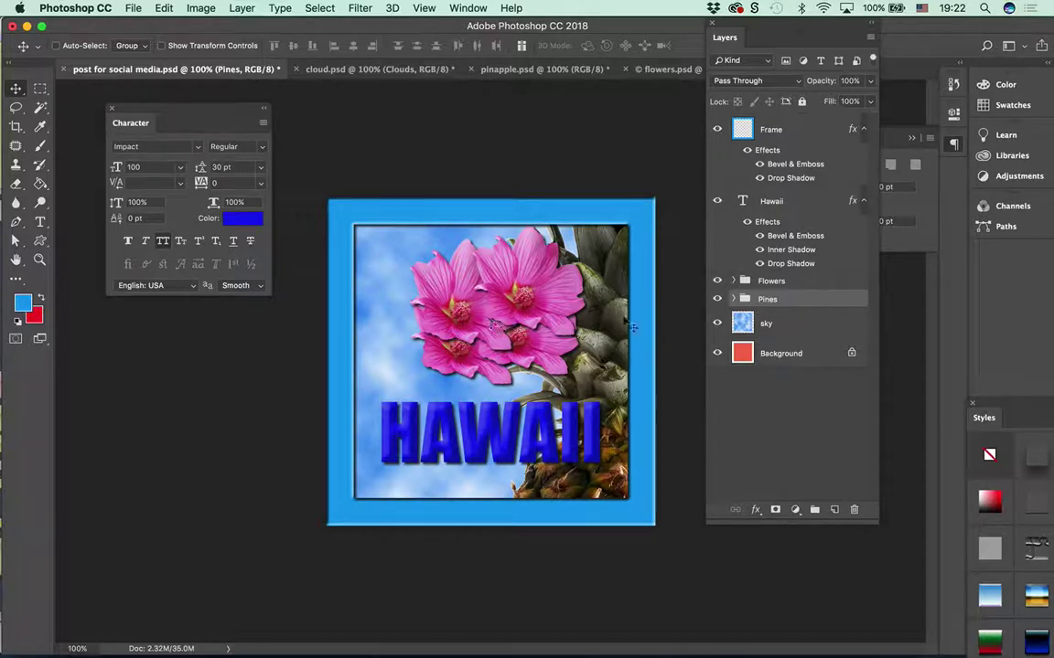
# - Move the Flowers group to the frame's lower-left corner and the Hawaii title to the upper part of the artwork
pyautogui.moveTo(461, 311); pyautogui.dragTo(348, 448)
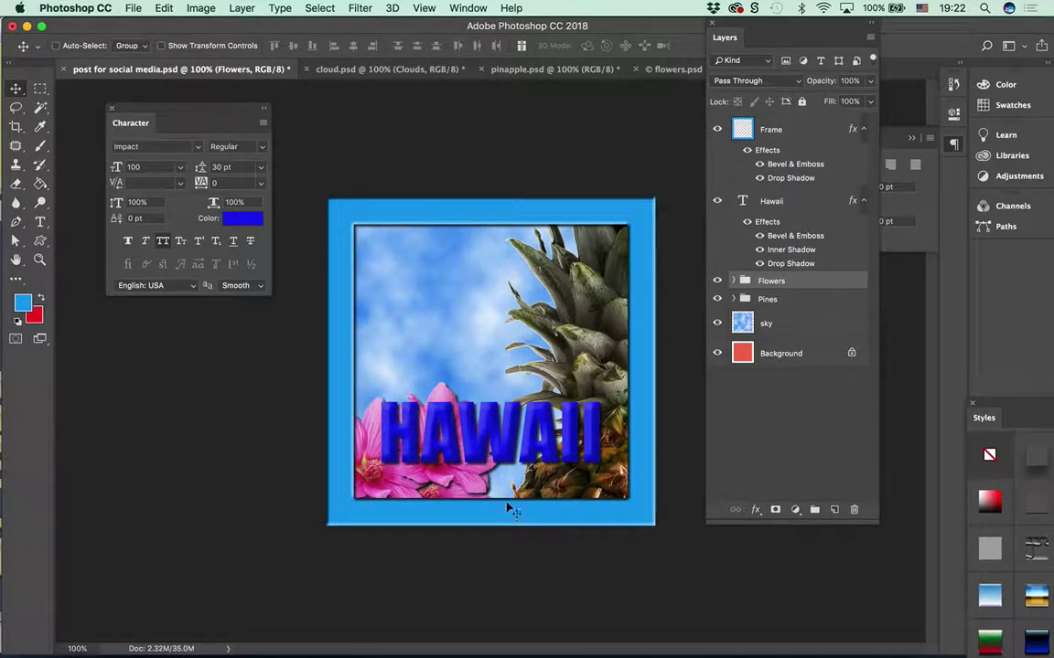
pyautogui.click(788, 202)
pyautogui.moveTo(446, 417); pyautogui.dragTo(393, 260)
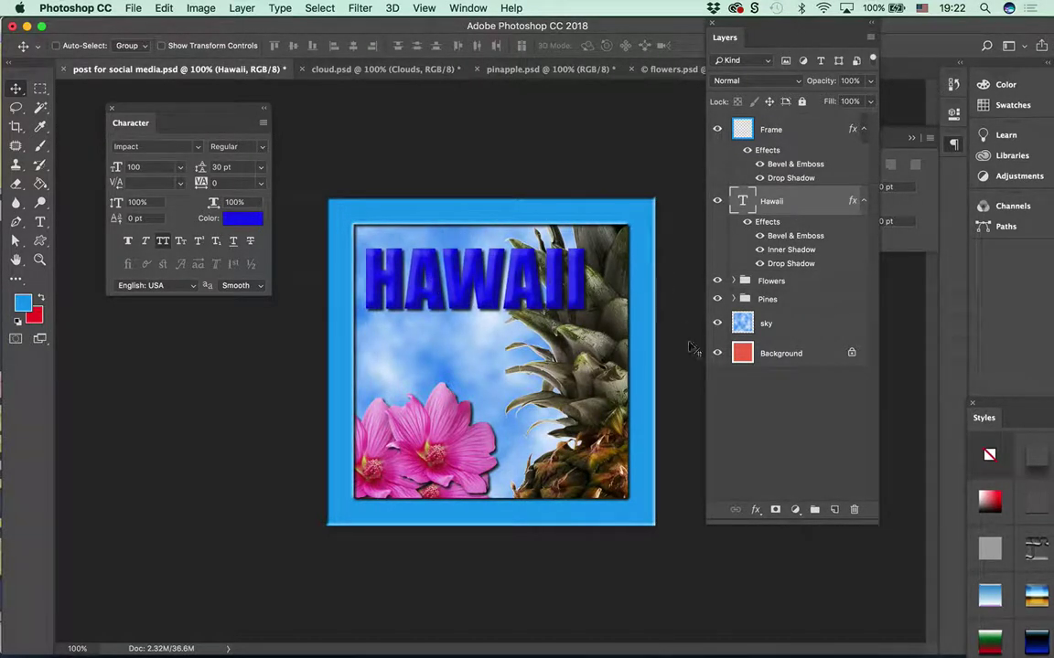
# - Hide the sky layer to expose the coral Background, and shorten the Layers panel
pyautogui.click(717, 322)
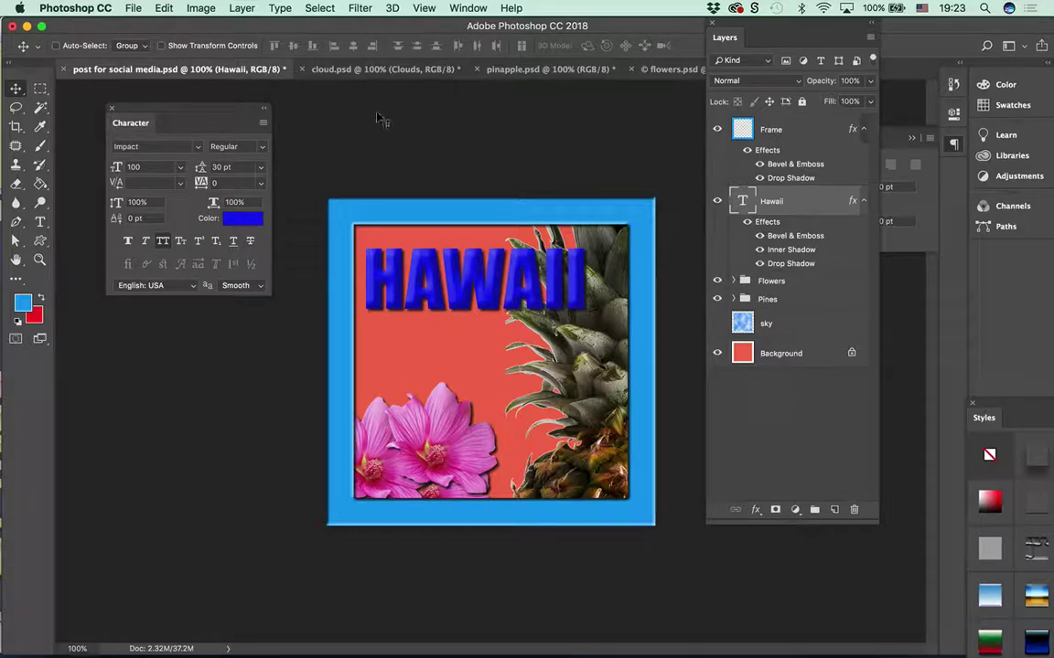
pyautogui.click(161, 9)
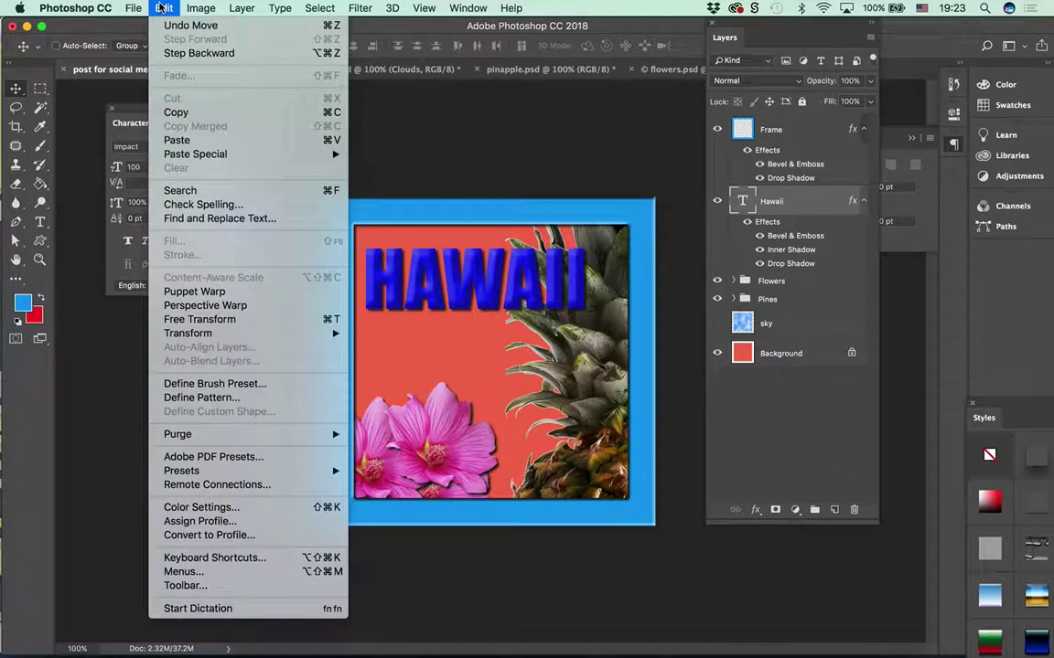
pyautogui.click(92, 90)
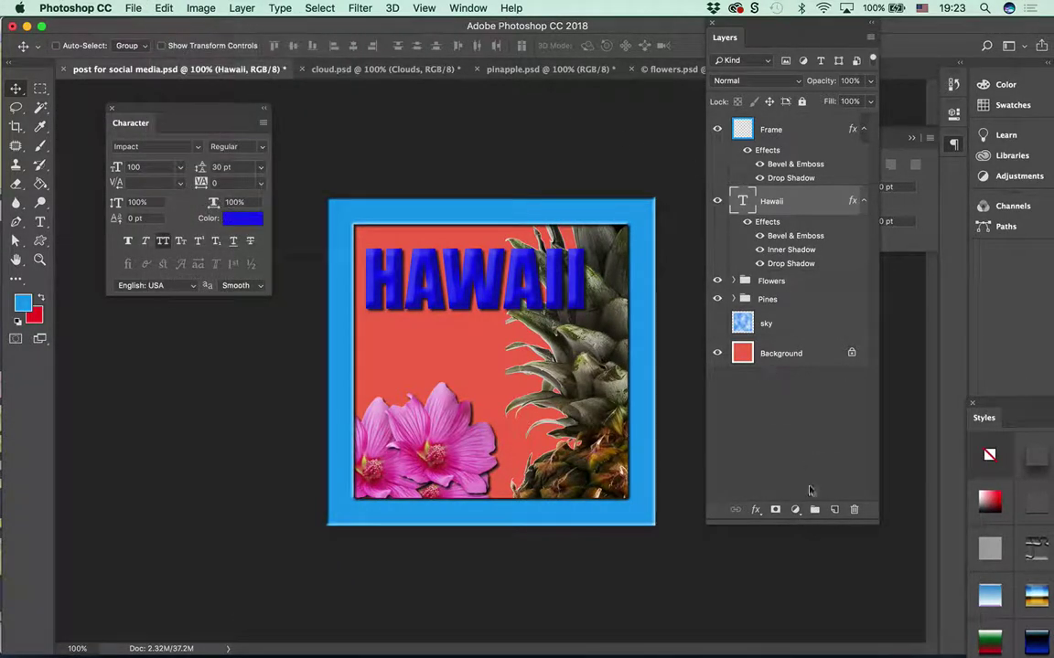
pyautogui.moveTo(795, 521); pyautogui.dragTo(795, 418)
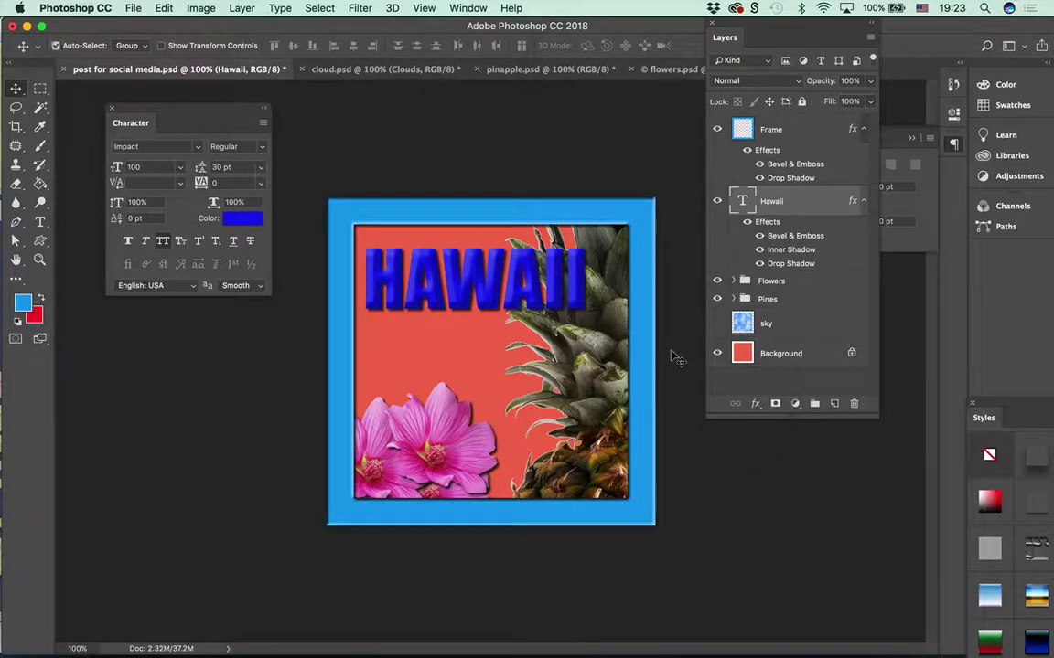
# - Step back through the history to undo the title, flower and pineapple moves, the Frame layer effects and the deselection
pyautogui.click(162, 8)
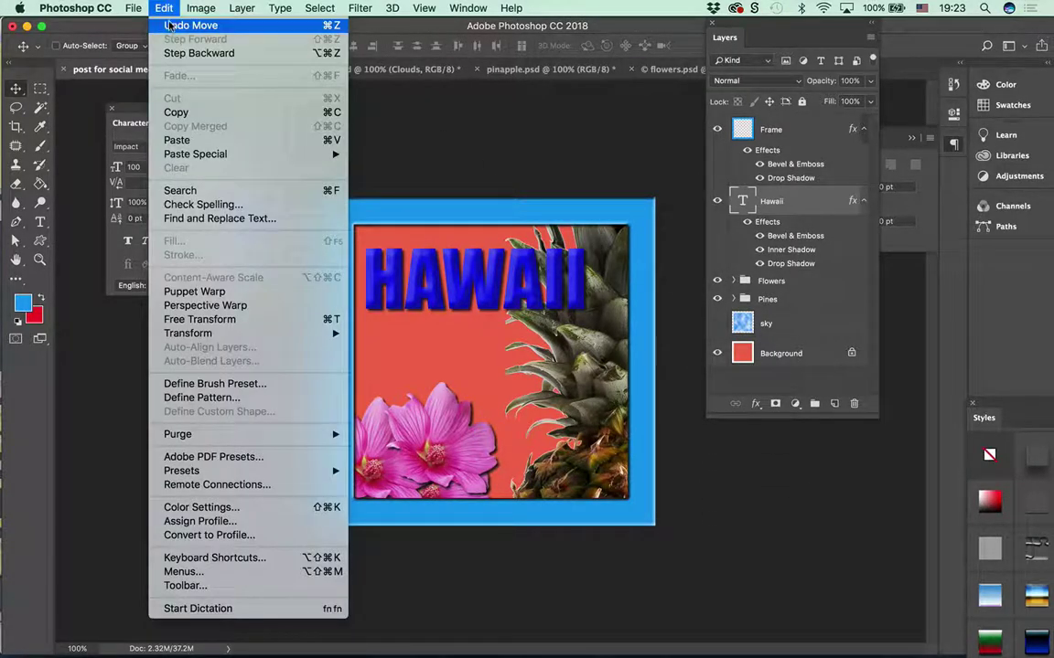
pyautogui.click(161, 21)
pyautogui.click(163, 8)
pyautogui.click(167, 50)
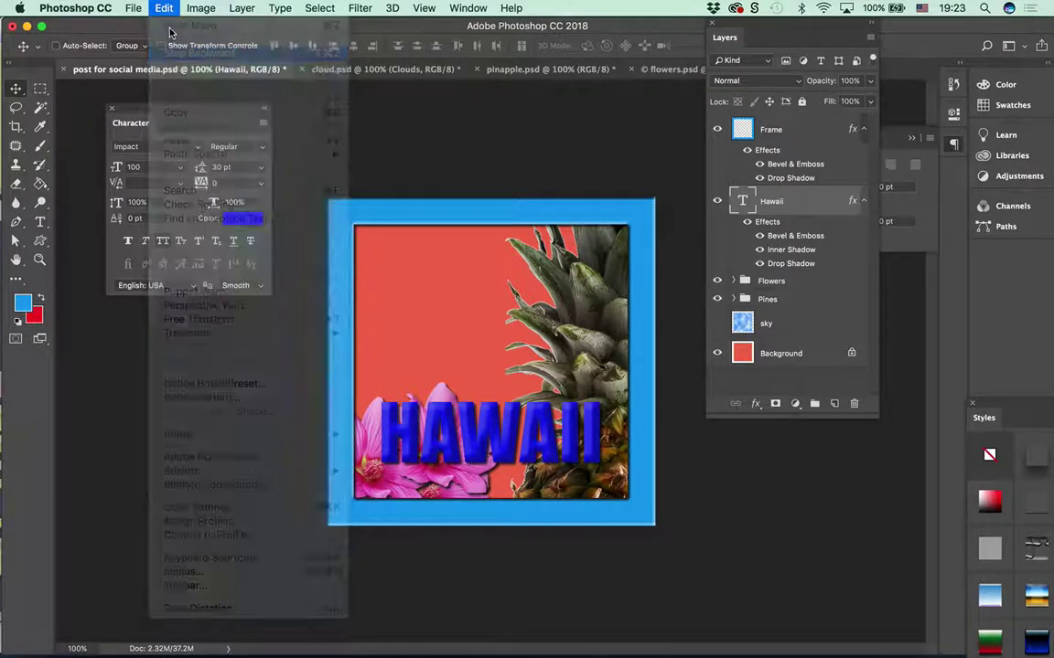
pyautogui.click(163, 9)
pyautogui.click(166, 51)
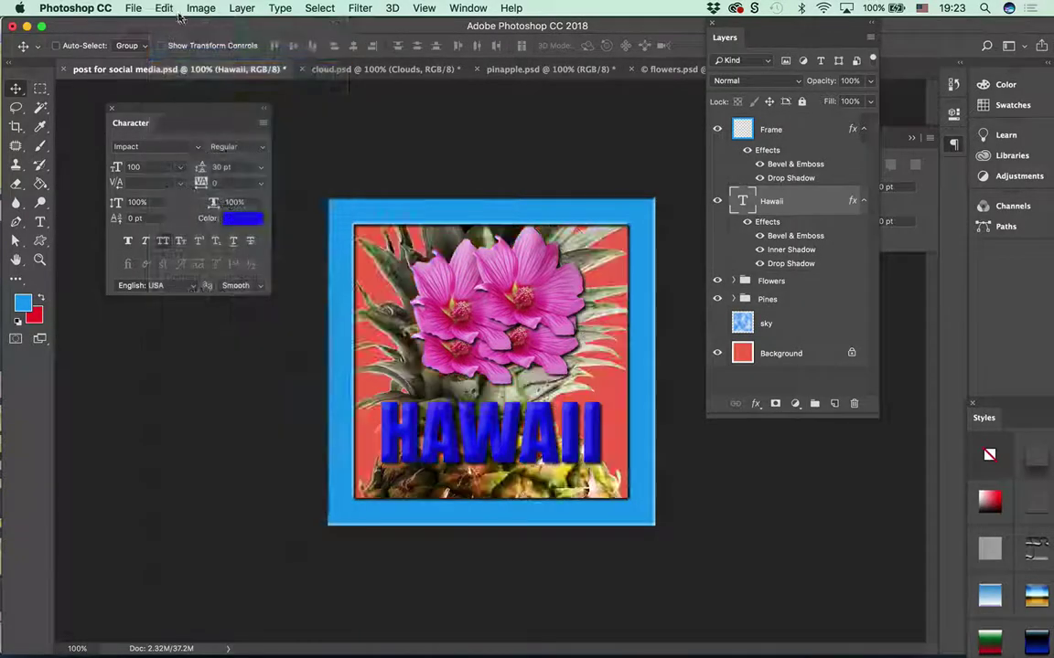
pyautogui.click(164, 8)
pyautogui.click(166, 50)
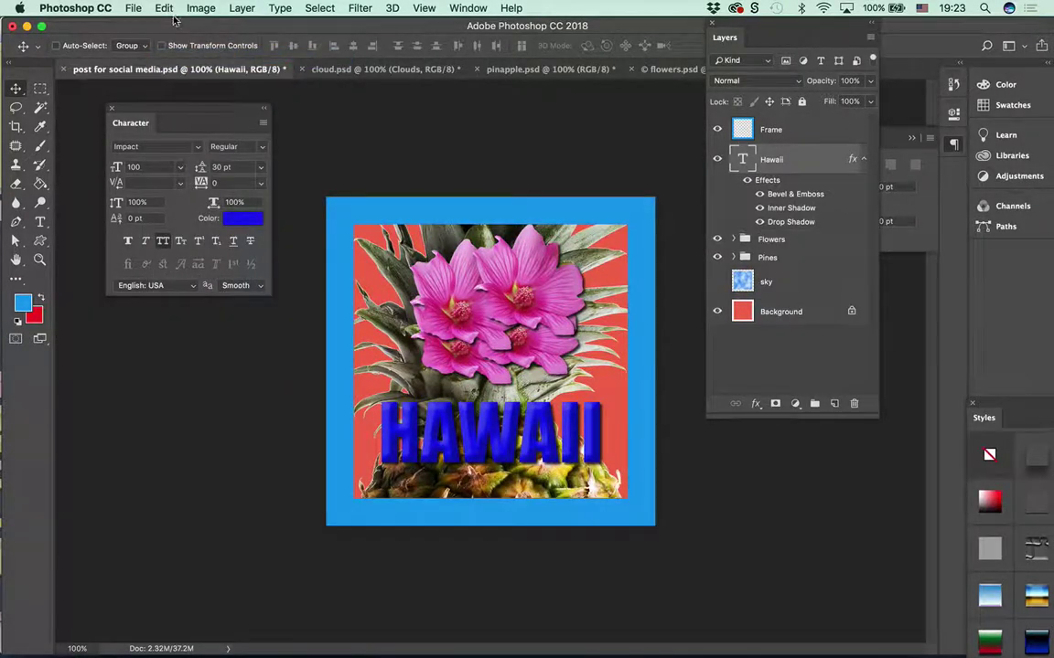
pyautogui.click(165, 8)
pyautogui.click(167, 51)
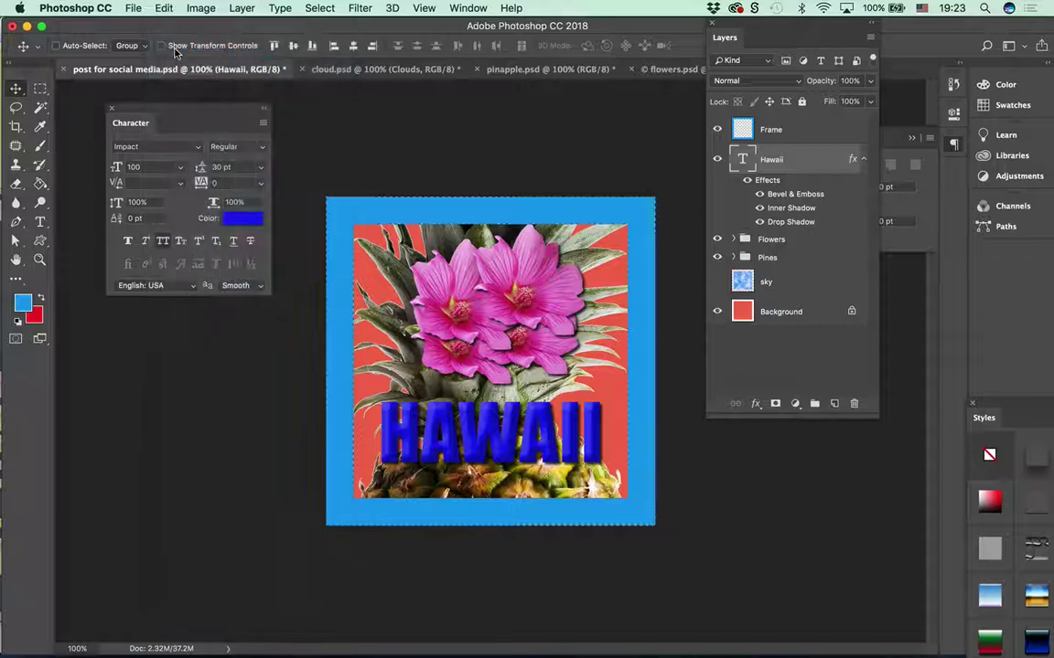
# - Undo the Frame layer's blue fill, and refill the frame border with the blue foreground color using the Paint Bucket
pyautogui.click(165, 8)
pyautogui.click(166, 51)
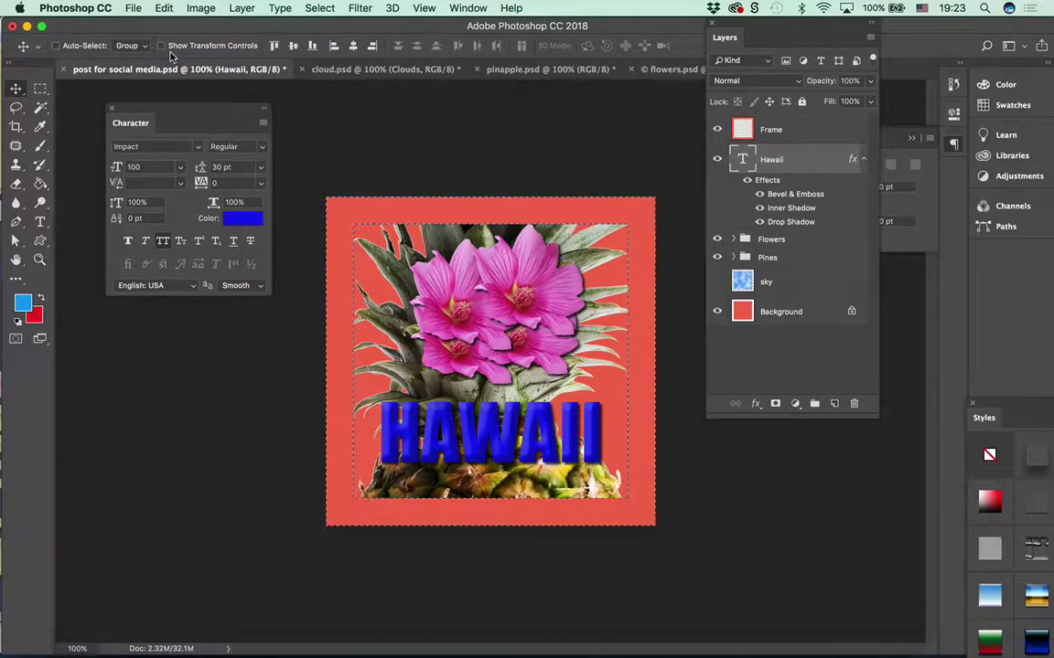
pyautogui.click(22, 303)
pyautogui.click(408, 49)
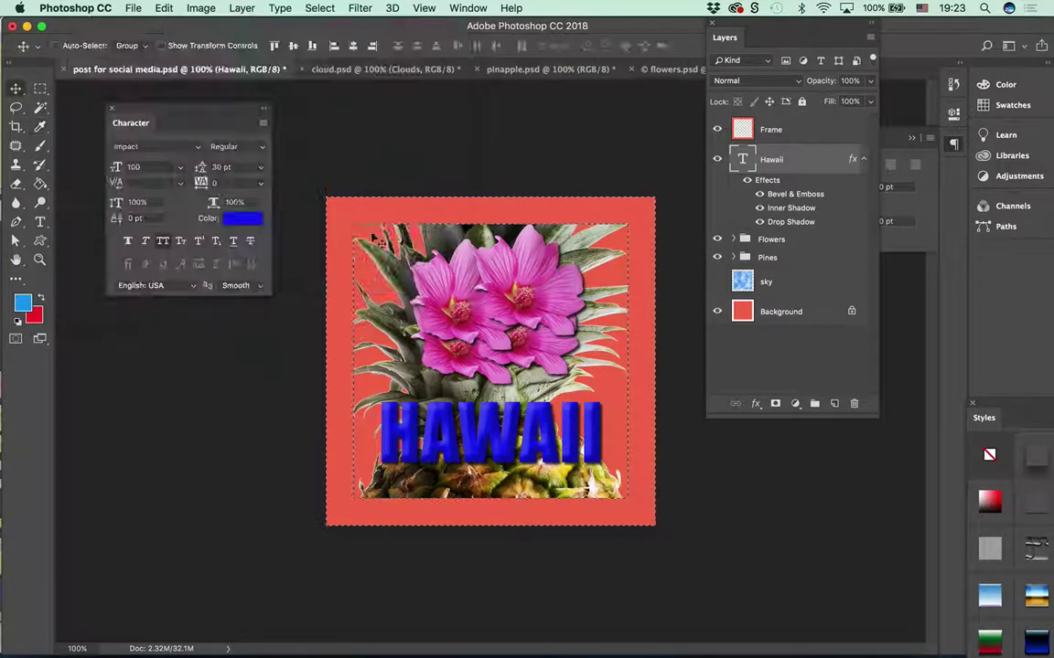
pyautogui.click(40, 183)
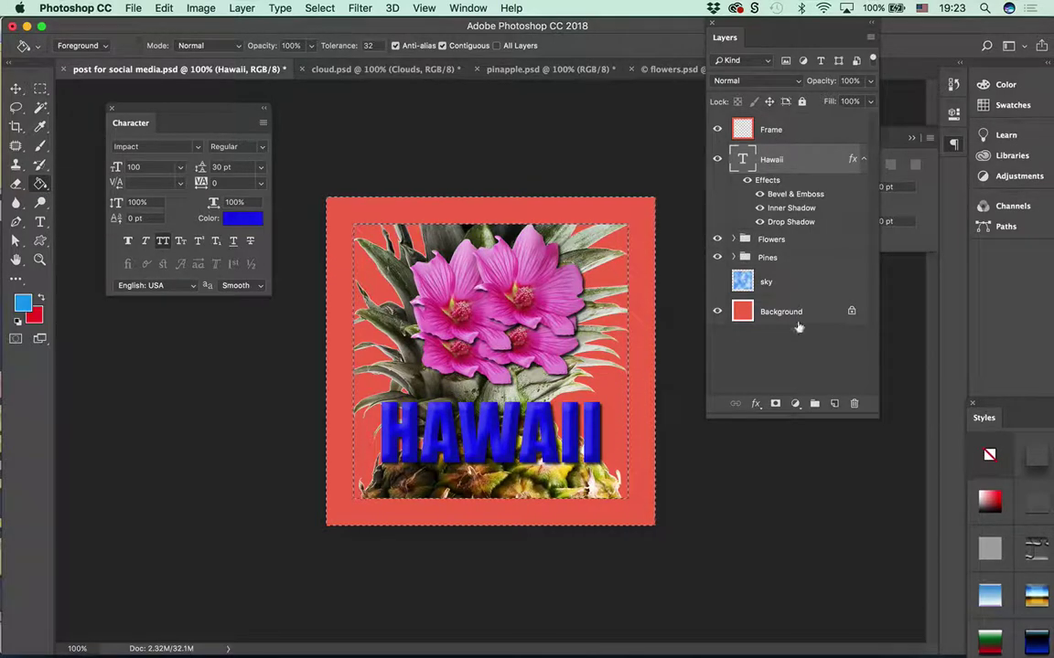
pyautogui.click(741, 123)
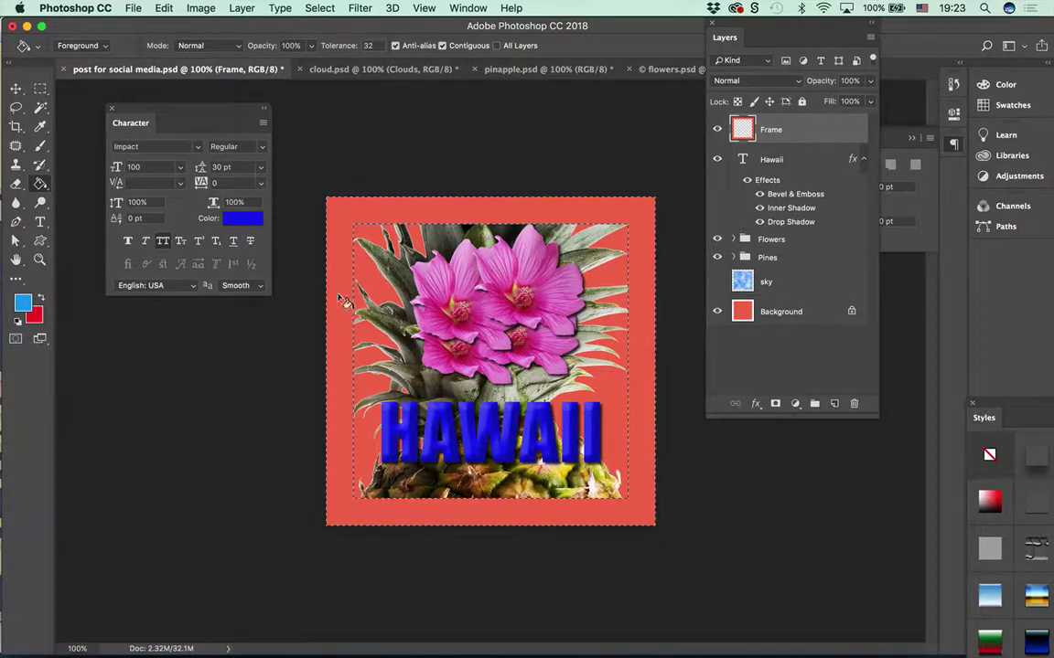
# - Show the sky layer again, deselect the frame selection, and save the document
pyautogui.click(716, 283)
pyautogui.press('super+d')
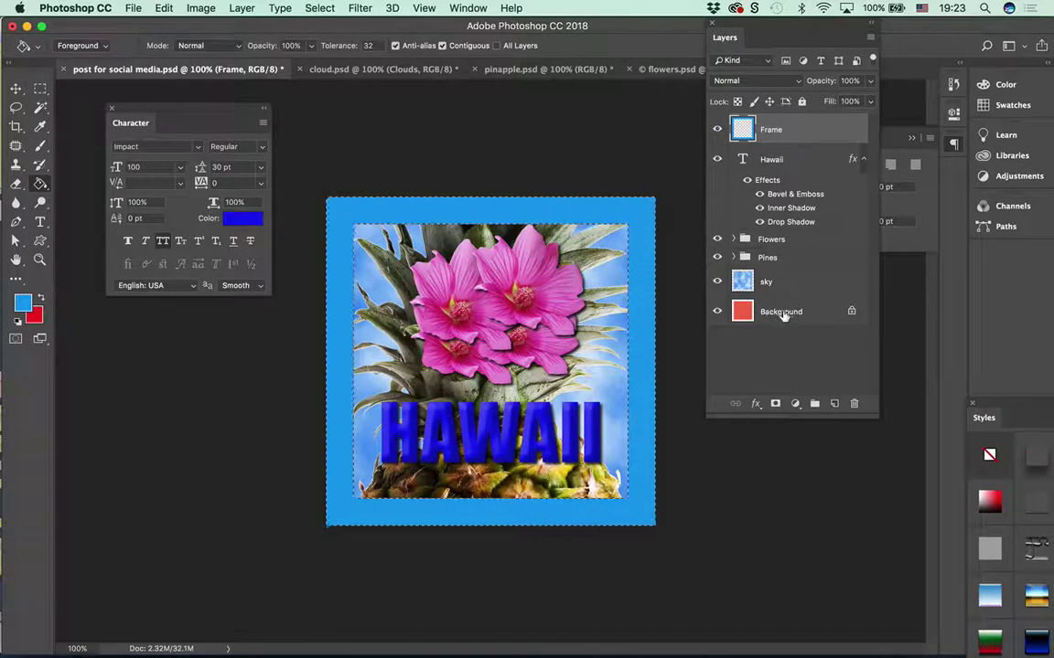
pyautogui.press('super+s')
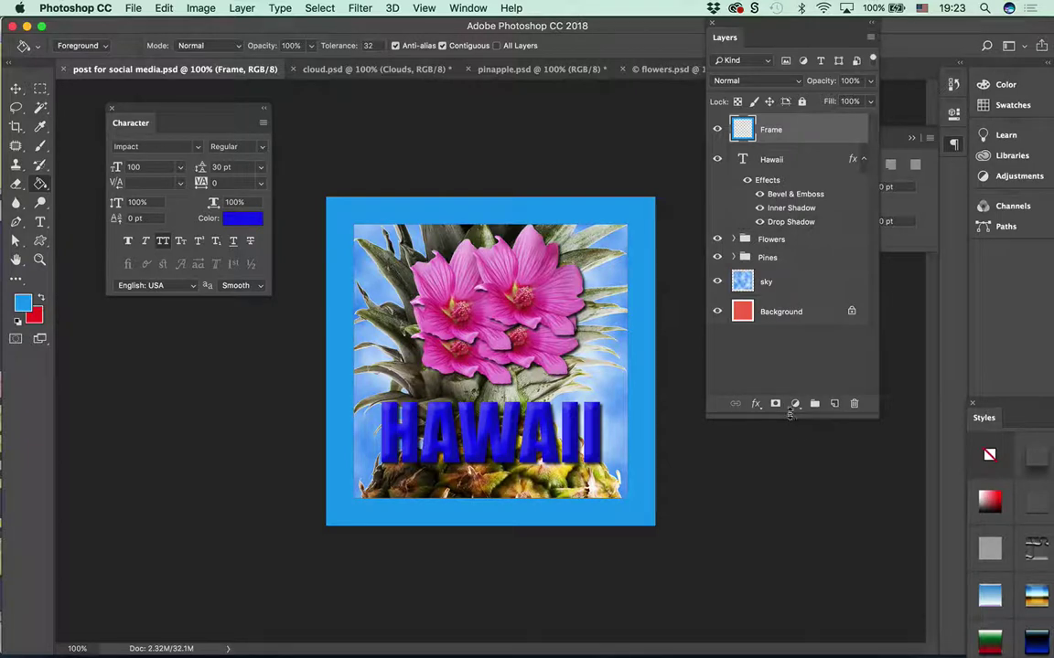
# - Shorten the Layers panel and move it out of the way, and collapse the Paragraph panel into the dock
pyautogui.moveTo(801, 418); pyautogui.dragTo(811, 119)
pyautogui.moveTo(750, 27); pyautogui.dragTo(834, 373)
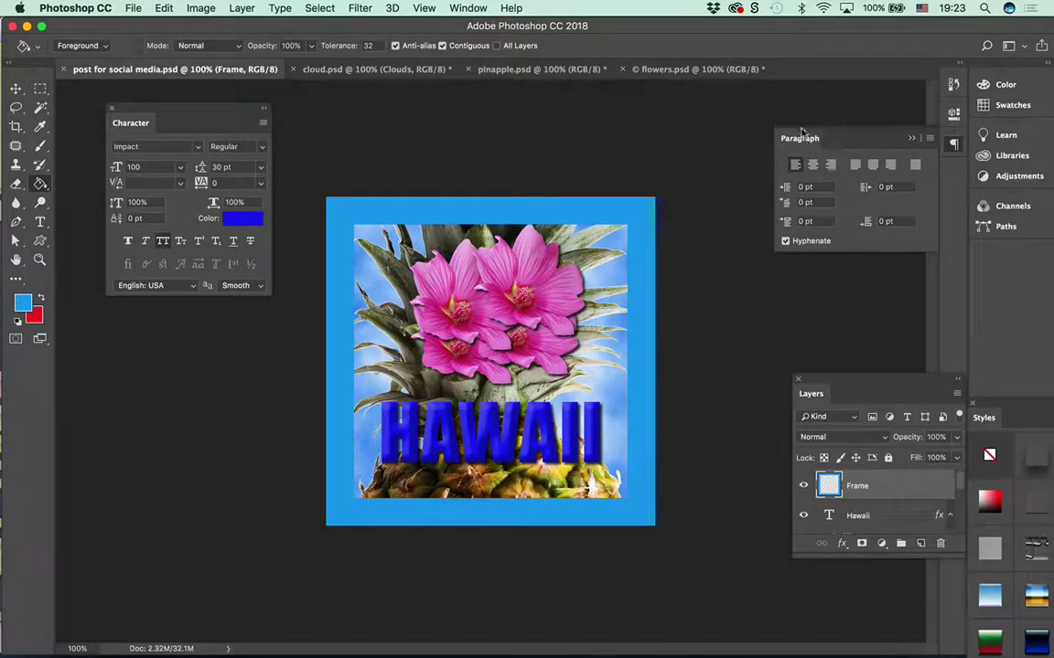
pyautogui.moveTo(800, 138); pyautogui.dragTo(988, 248)
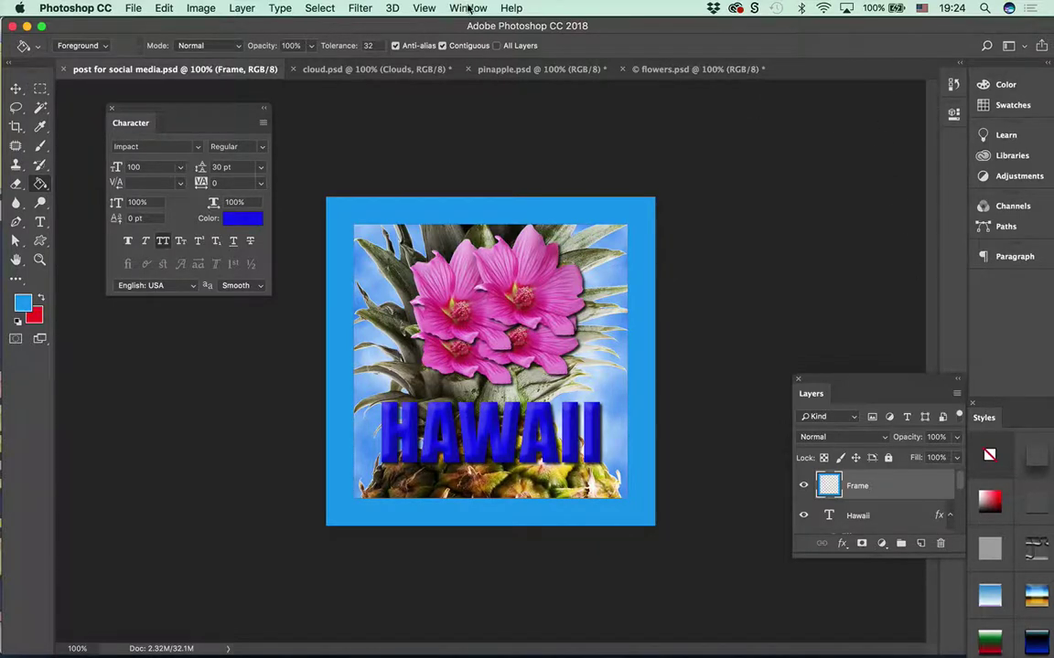
# - Open the History panel and enlarge it temporarily to review the recorded states up to the initial snapshot
pyautogui.click(468, 7)
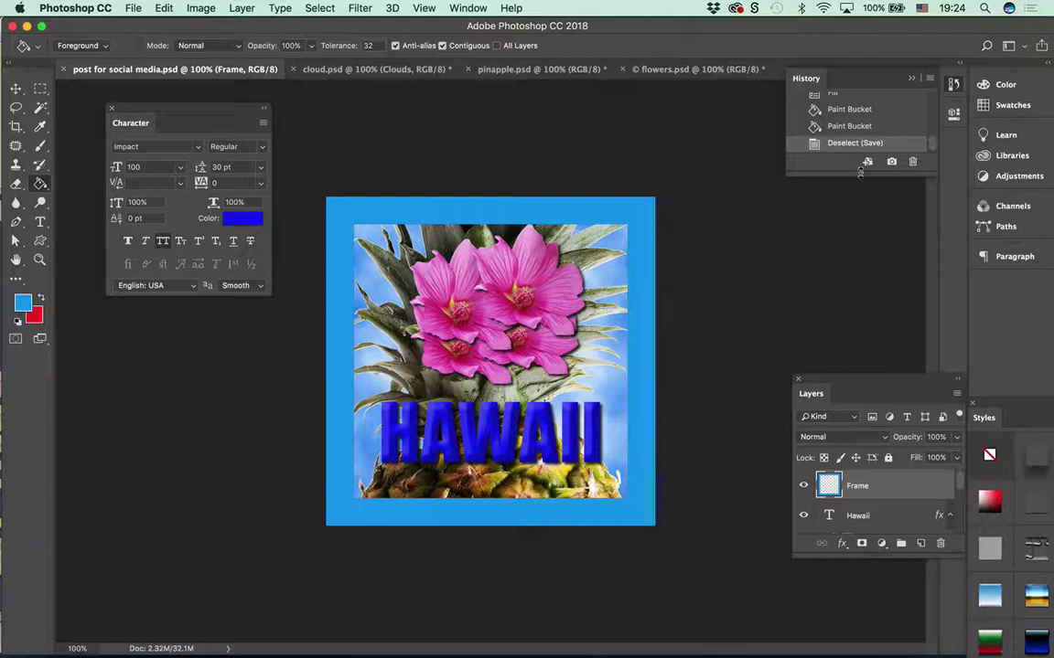
pyautogui.moveTo(860, 169); pyautogui.dragTo(843, 567)
pyautogui.moveTo(924, 514); pyautogui.dragTo(928, 217)
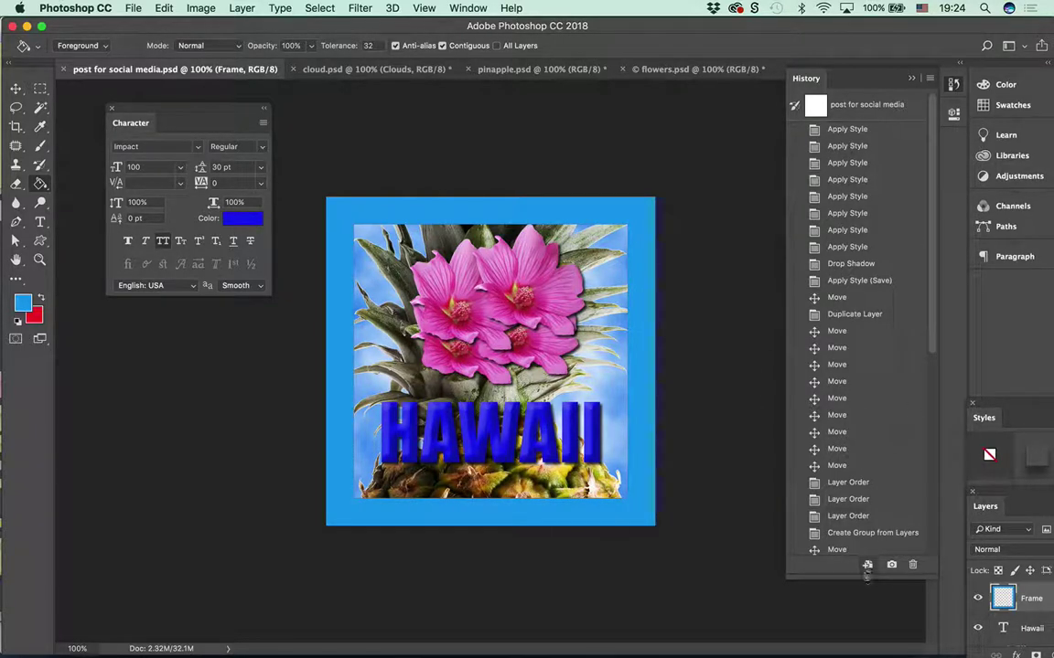
pyautogui.moveTo(866, 576); pyautogui.dragTo(865, 212)
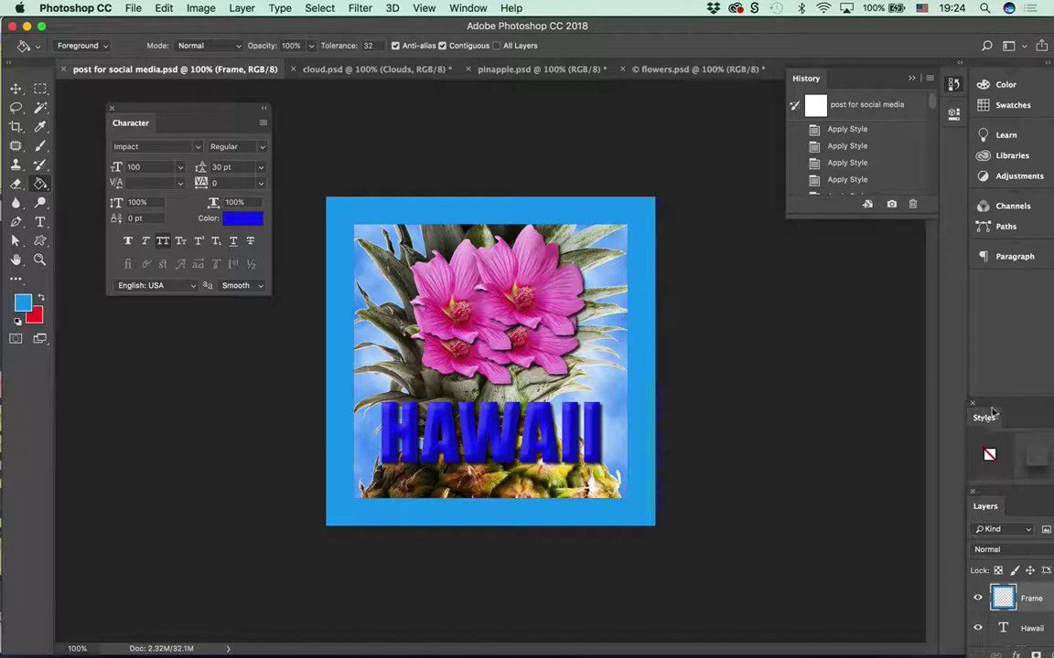
# - Collapse the Styles panel into the dock, and place and lengthen the Layers panel so all layers fit beside the artwork
pyautogui.moveTo(986, 417); pyautogui.dragTo(1006, 258)
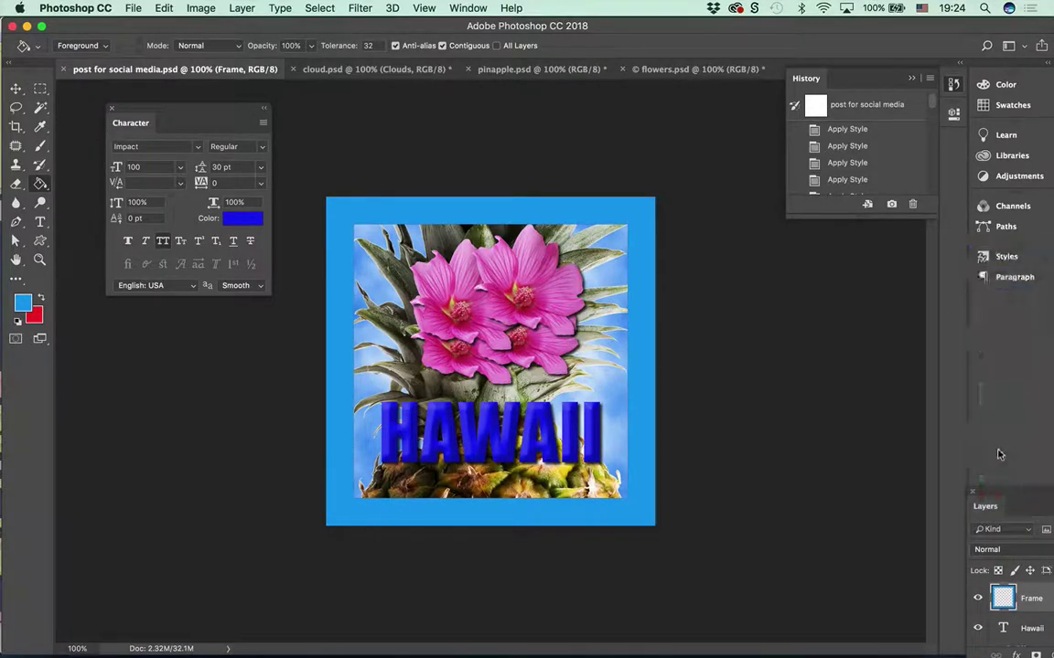
pyautogui.moveTo(985, 506); pyautogui.dragTo(736, 282)
pyautogui.moveTo(823, 437); pyautogui.dragTo(823, 655)
pyautogui.moveTo(777, 272); pyautogui.dragTo(774, 310)
# - Hide the Pines and Flowers groups, the Hawaii text and the Frame layer, leaving only sky and Background visible
pyautogui.click(745, 535)
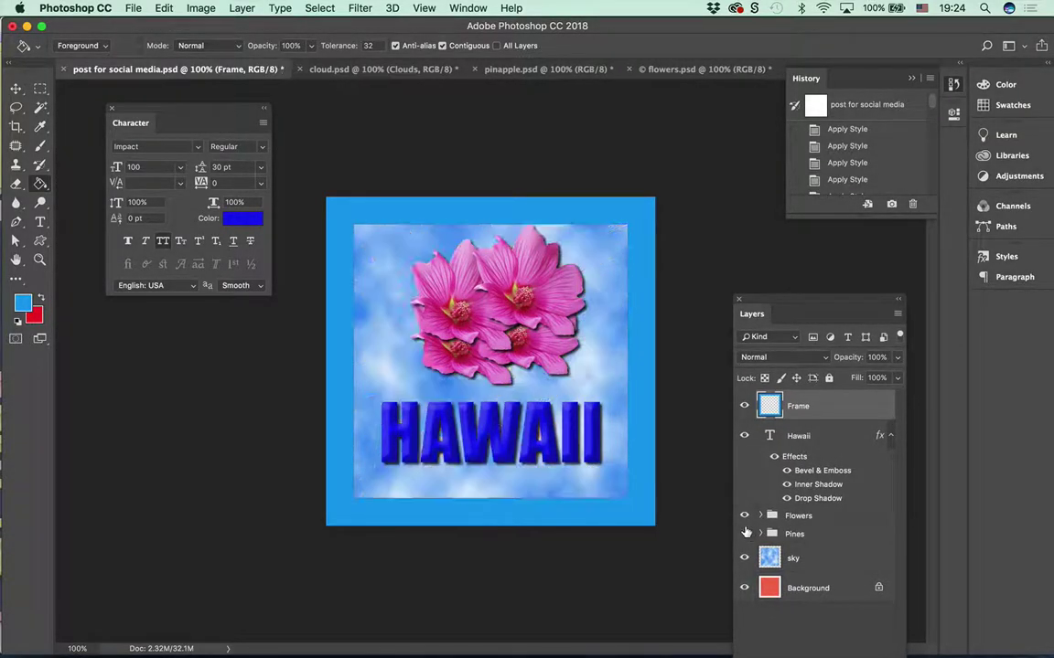
pyautogui.click(744, 517)
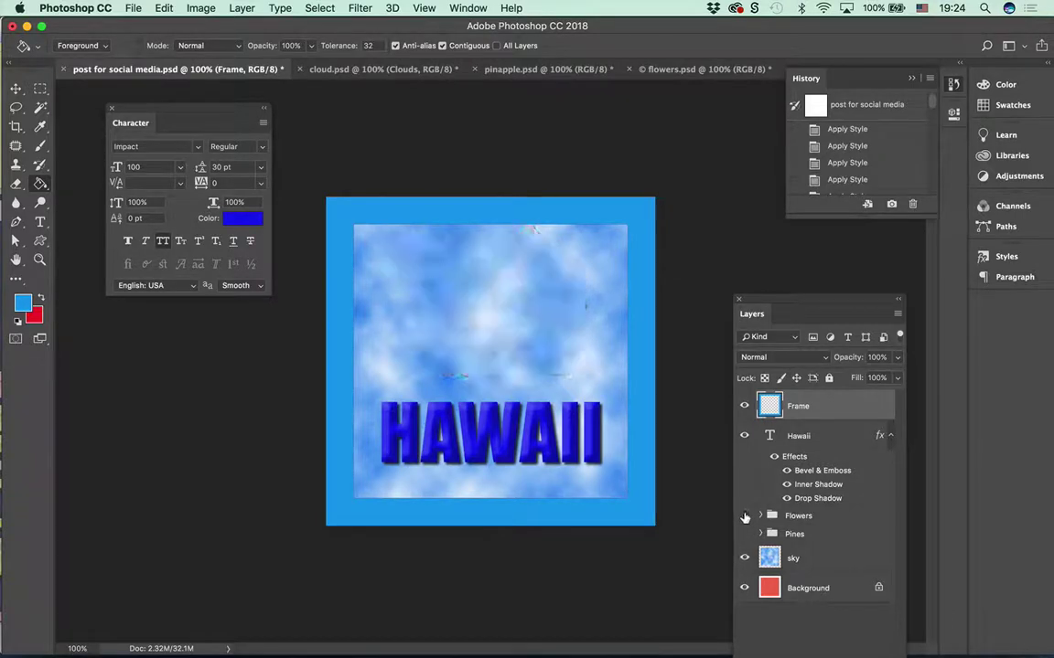
pyautogui.click(744, 436)
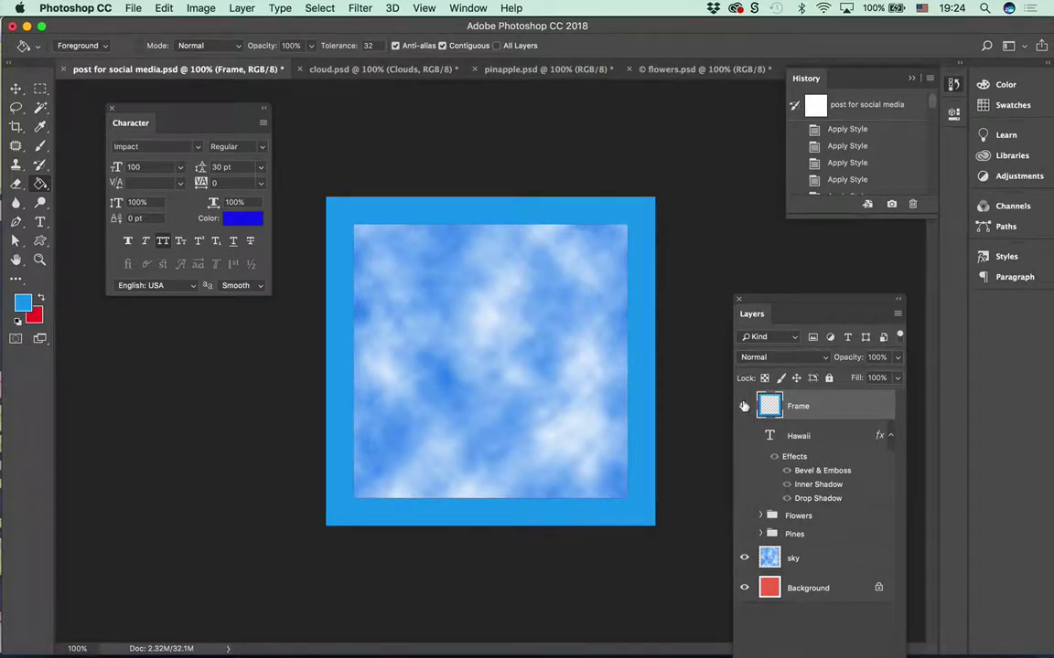
pyautogui.click(743, 406)
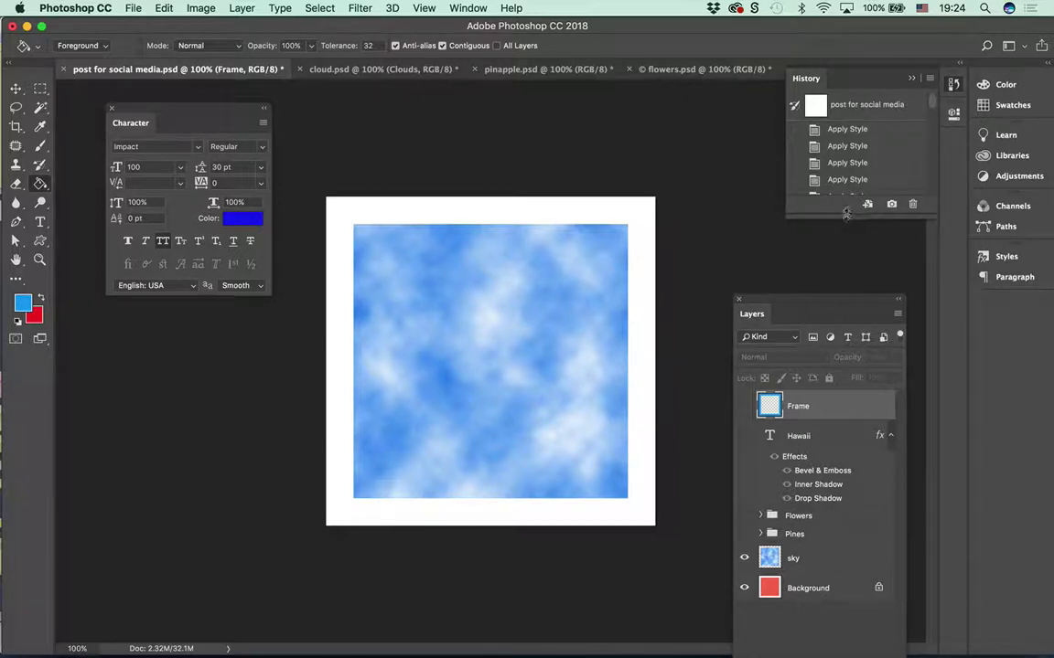
# - Create a history snapshot of the sky-only state and name it Stage1
pyautogui.moveTo(847, 212); pyautogui.dragTo(847, 272)
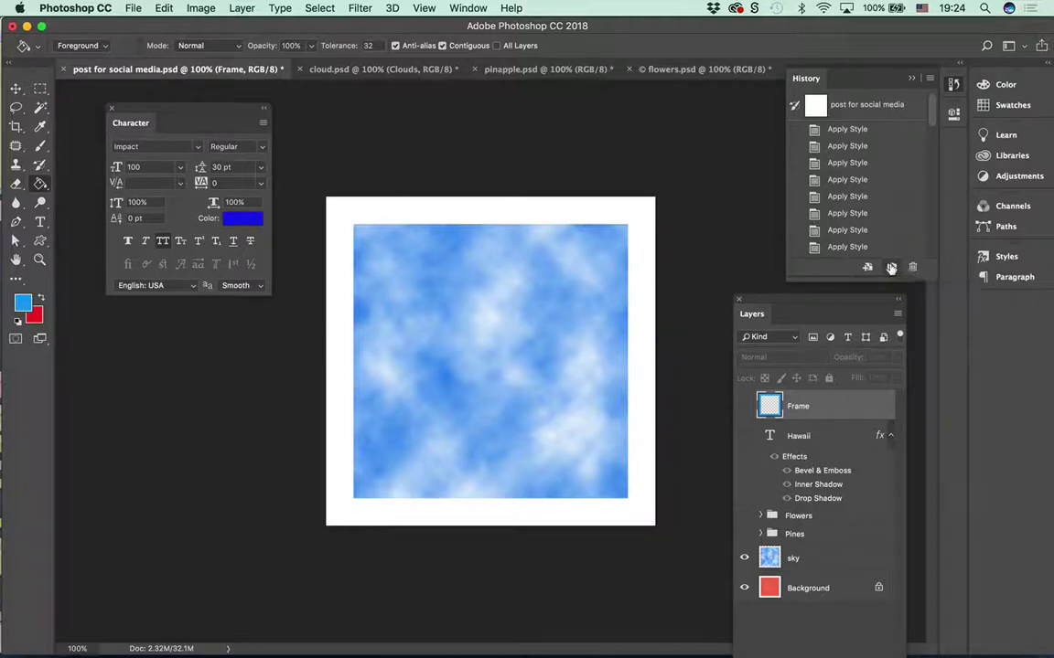
pyautogui.scroll(-10, 876, 242)
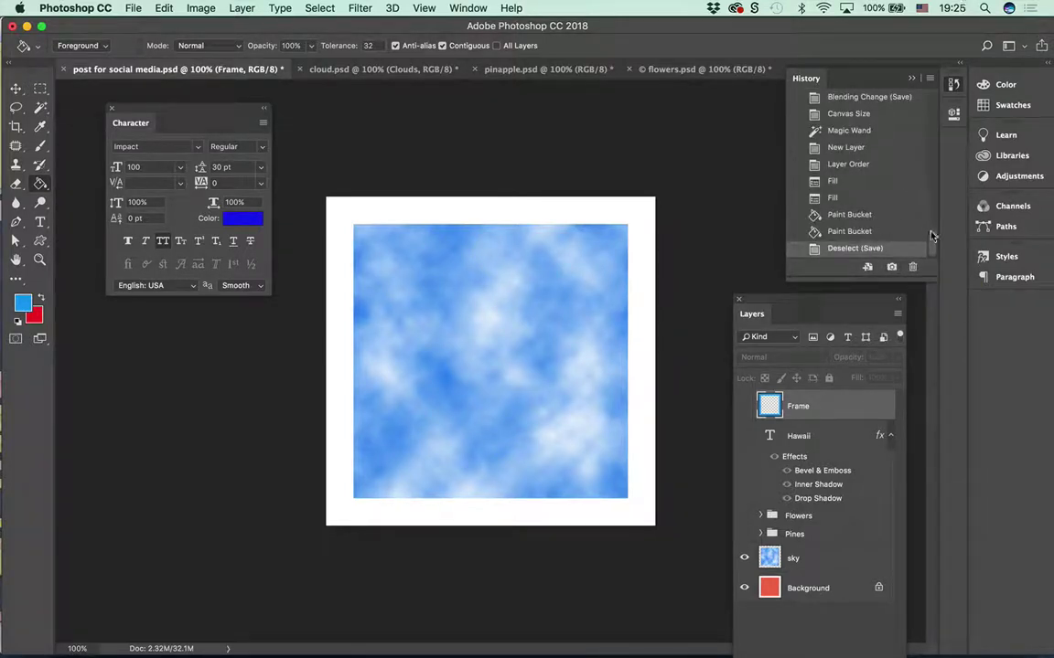
pyautogui.moveTo(932, 236); pyautogui.dragTo(932, 114)
pyautogui.doubleClick(855, 134)
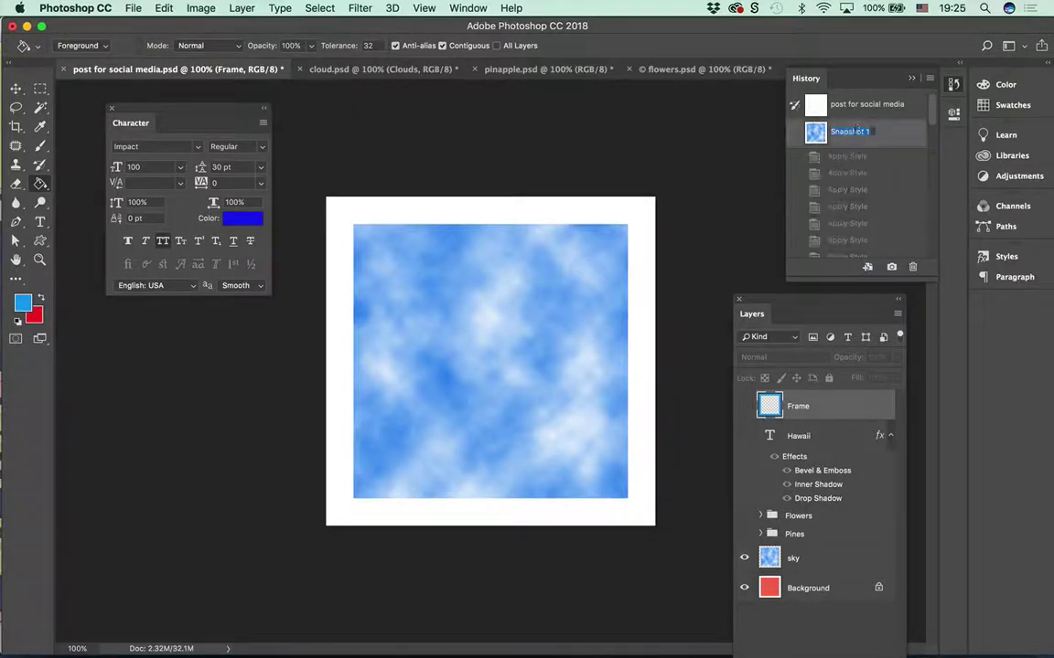
pyautogui.write('Stack')
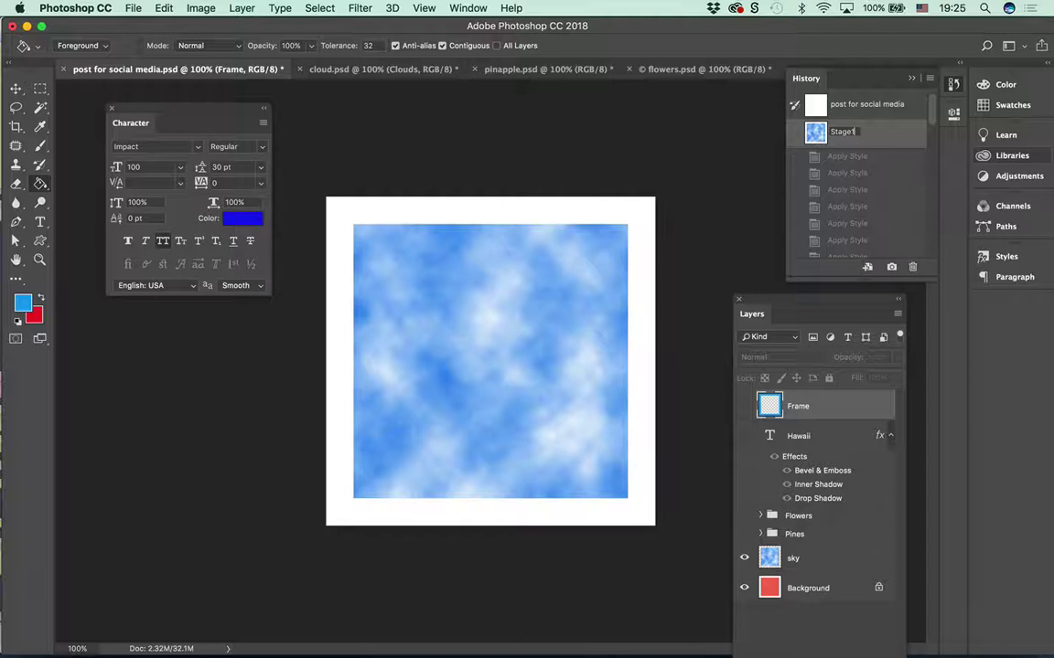
pyautogui.write('1')
pyautogui.press('Return')
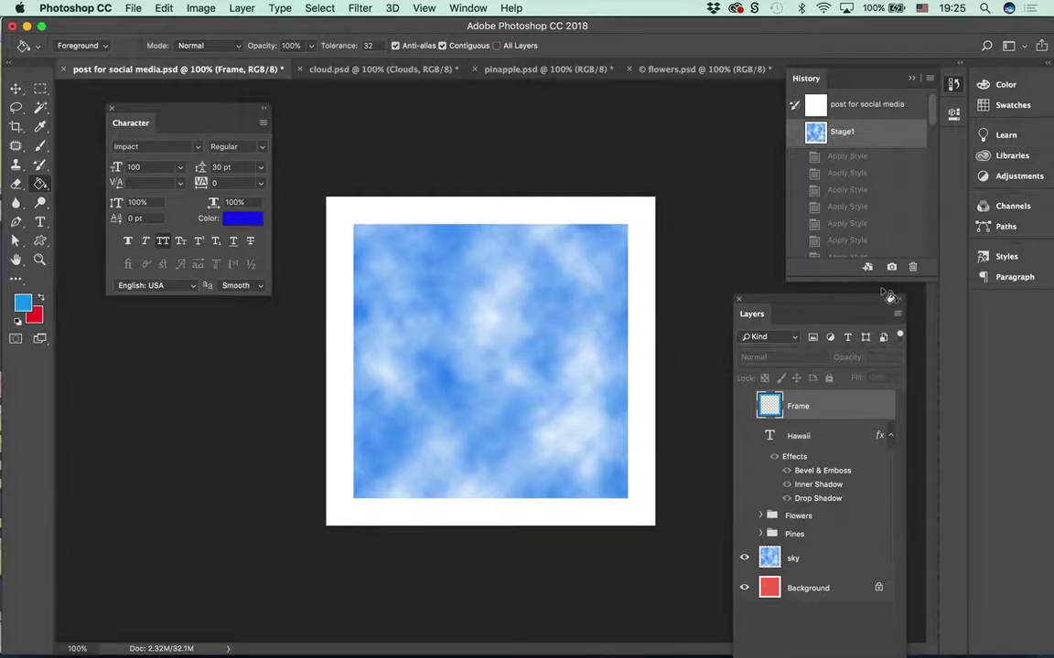
# - Show the Frame layer and create a full-document history snapshot named "with frame"
pyautogui.moveTo(769, 299); pyautogui.dragTo(740, 214)
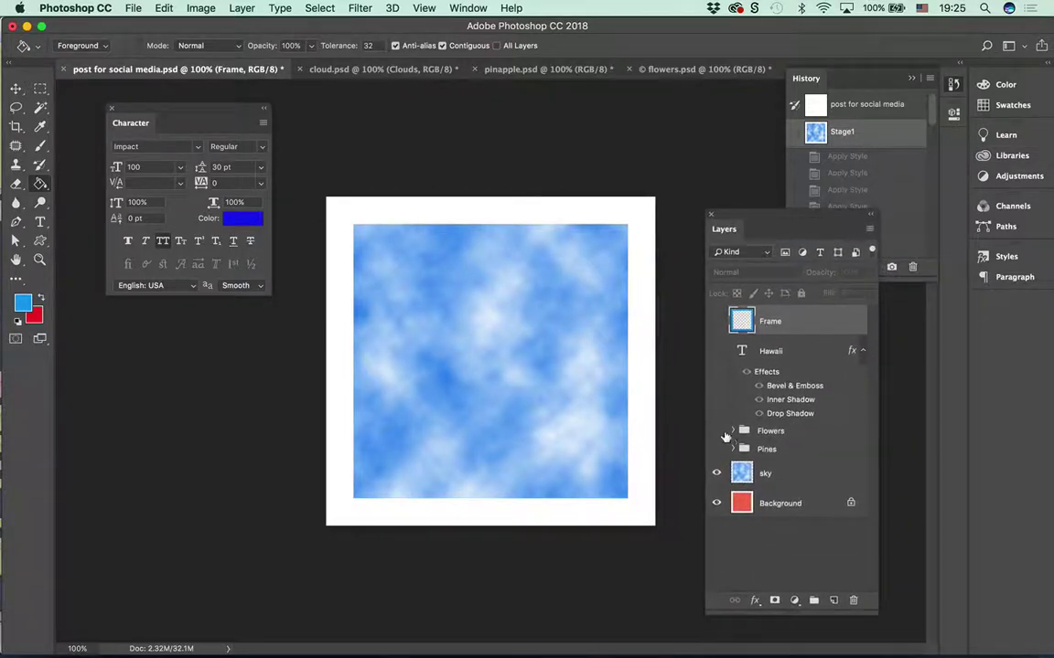
pyautogui.click(717, 321)
pyautogui.moveTo(770, 218); pyautogui.dragTo(757, 283)
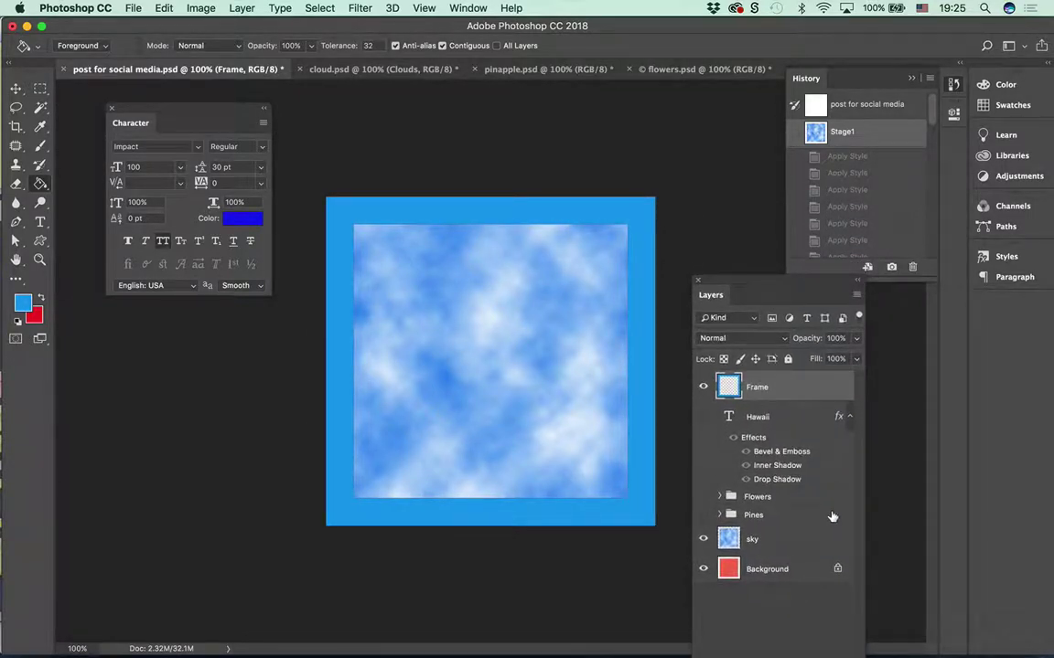
pyautogui.click(928, 79)
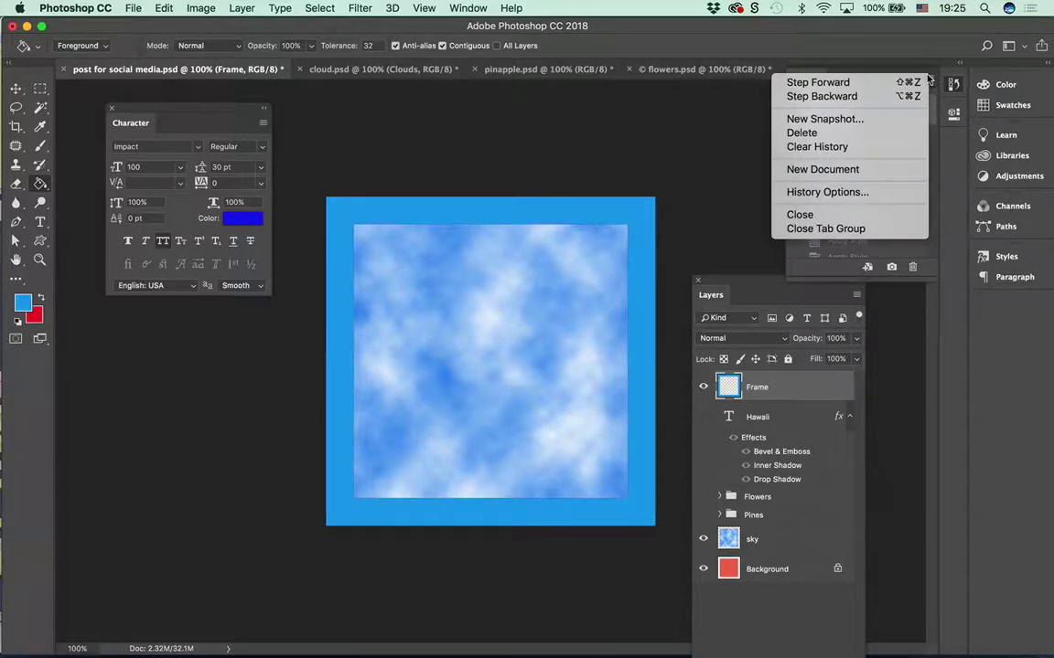
pyautogui.click(889, 118)
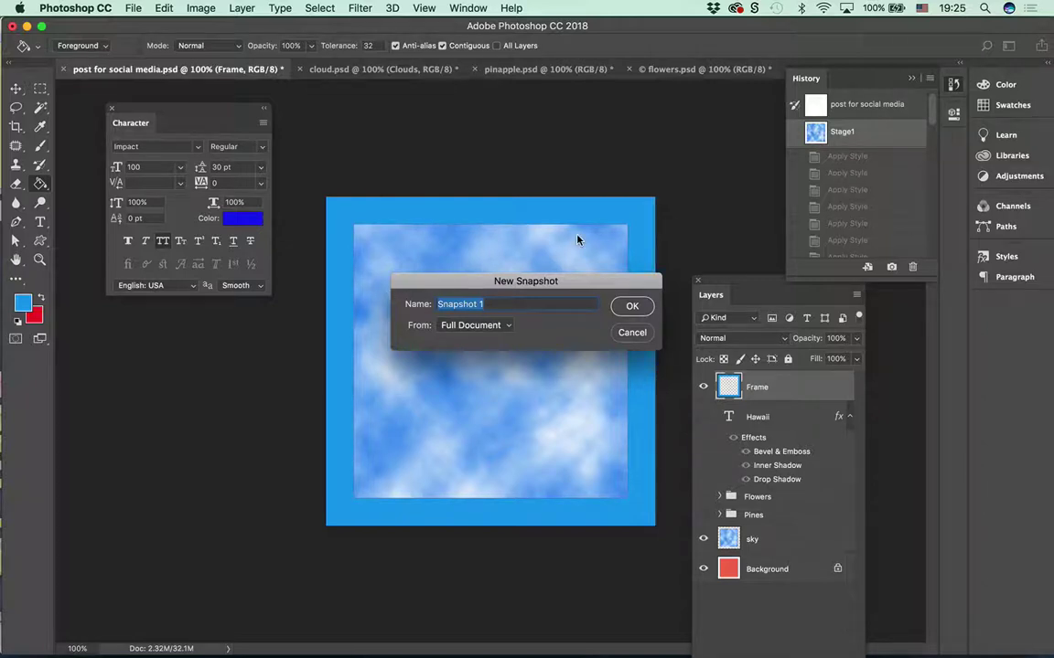
pyautogui.write('with frame')
pyautogui.click(630, 308)
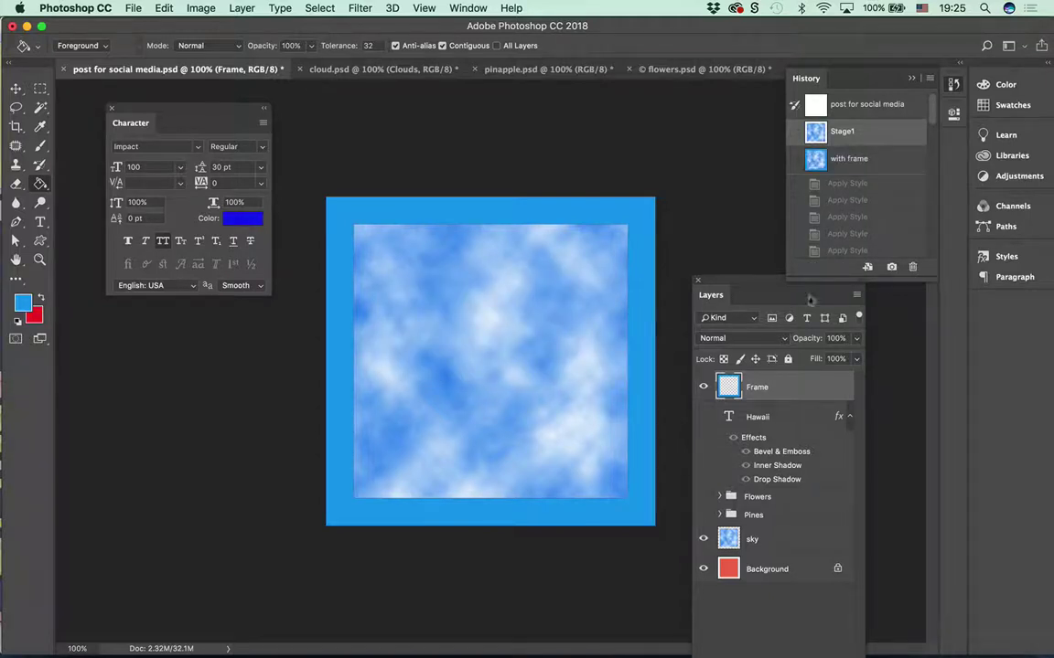
# - Enlarge the History panel and compare the Stage1 and "with frame" snapshots, ending on "with frame"
pyautogui.moveTo(848, 278); pyautogui.dragTo(848, 315)
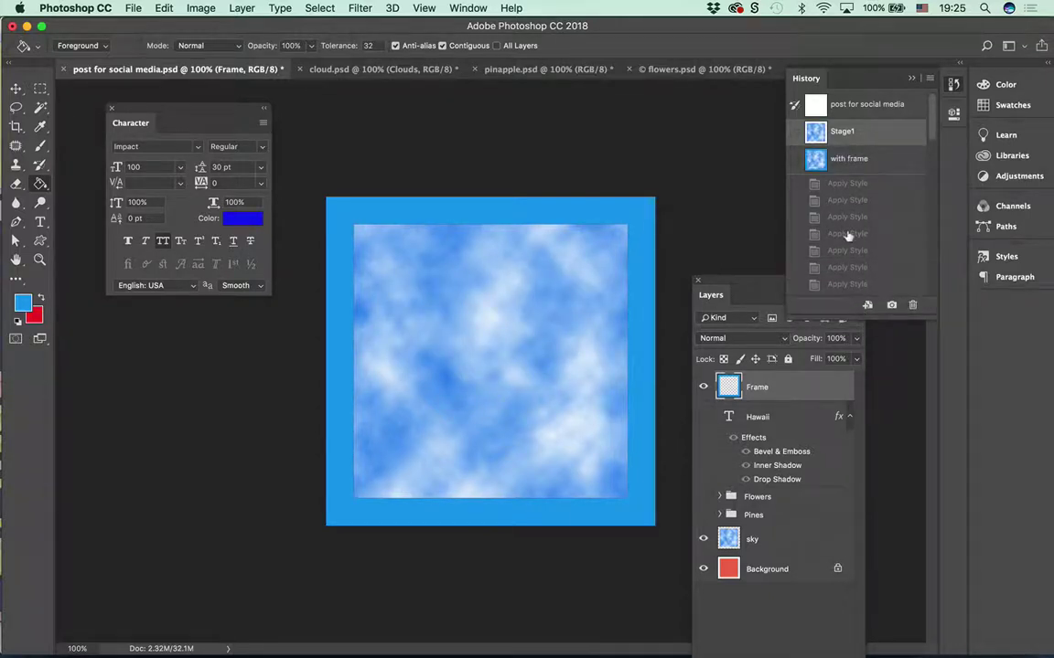
pyautogui.click(815, 132)
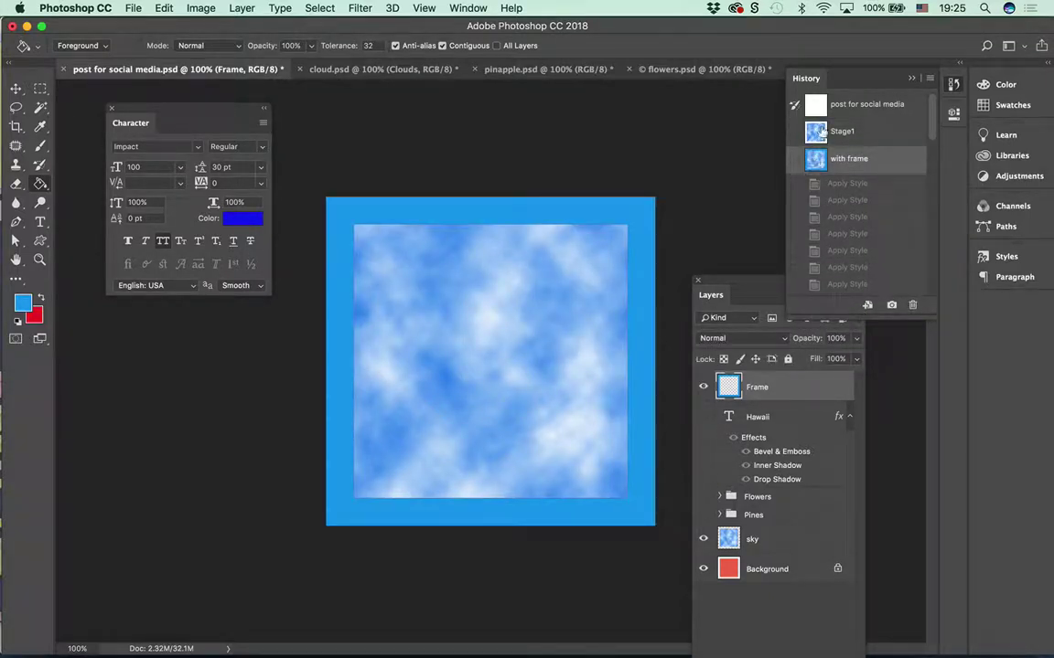
pyautogui.click(815, 160)
# - Show the Pines group, create a history snapshot, and name it "with pine"
pyautogui.click(703, 518)
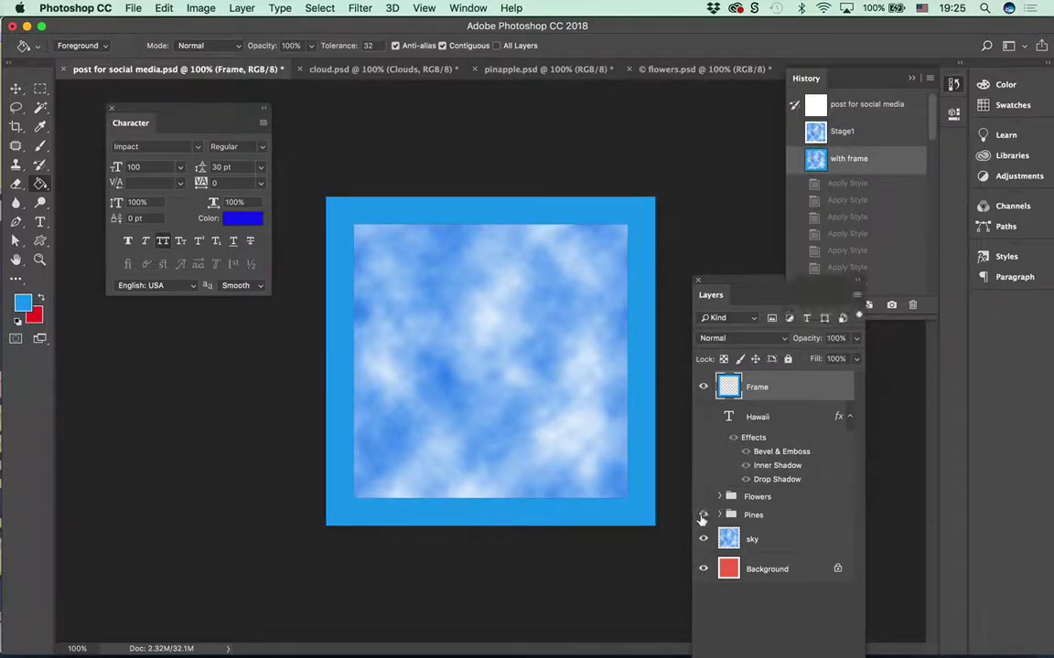
pyautogui.click(702, 518)
pyautogui.click(703, 515)
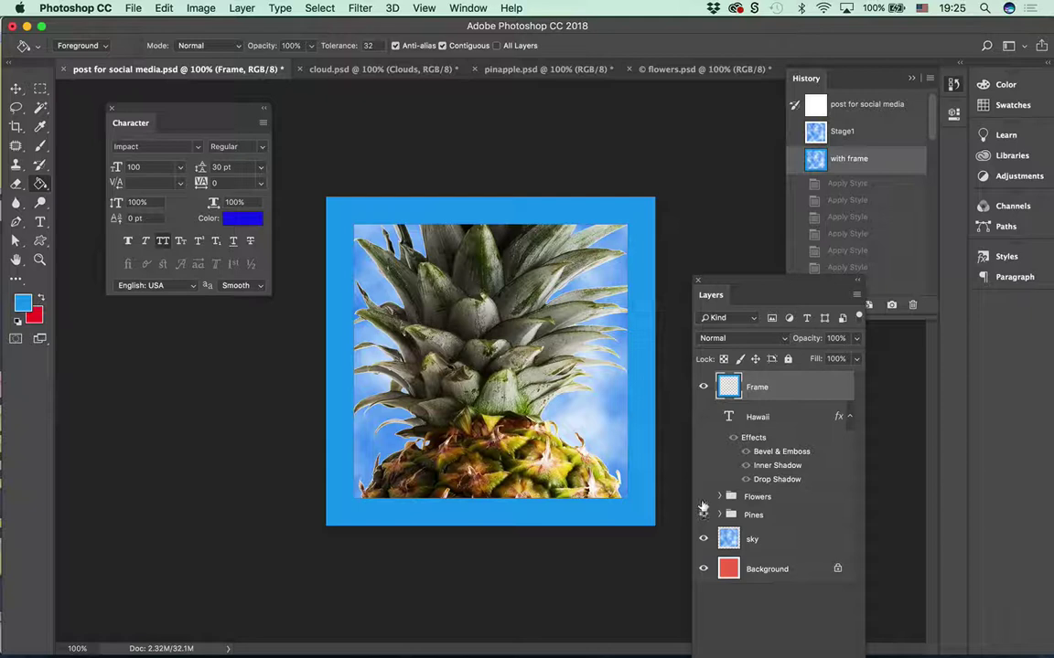
pyautogui.click(890, 304)
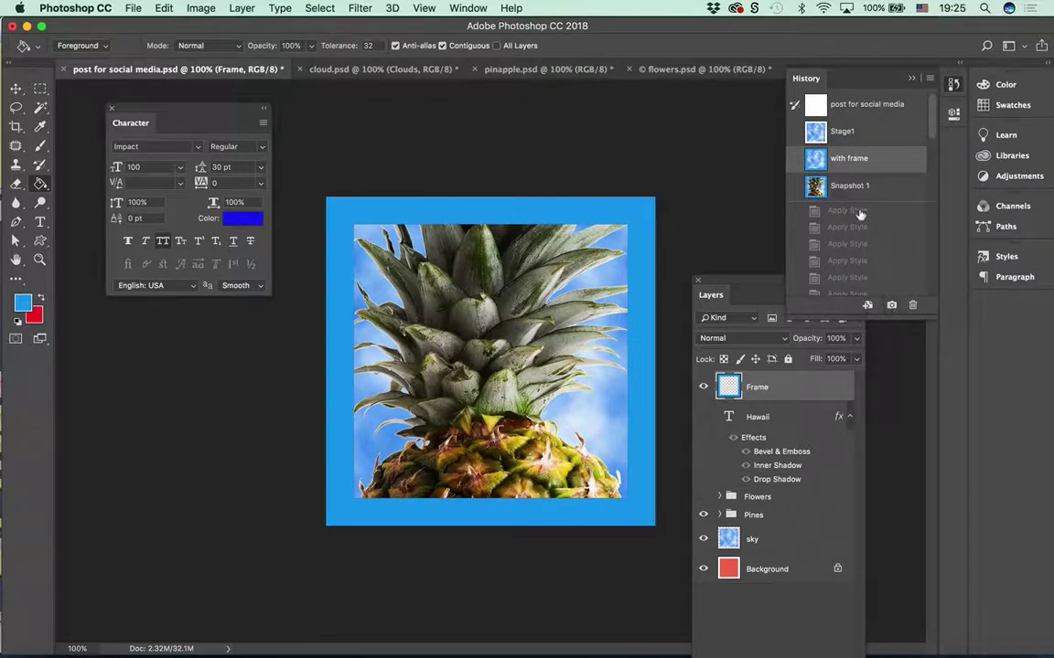
pyautogui.doubleClick(850, 186)
pyautogui.write('sd')
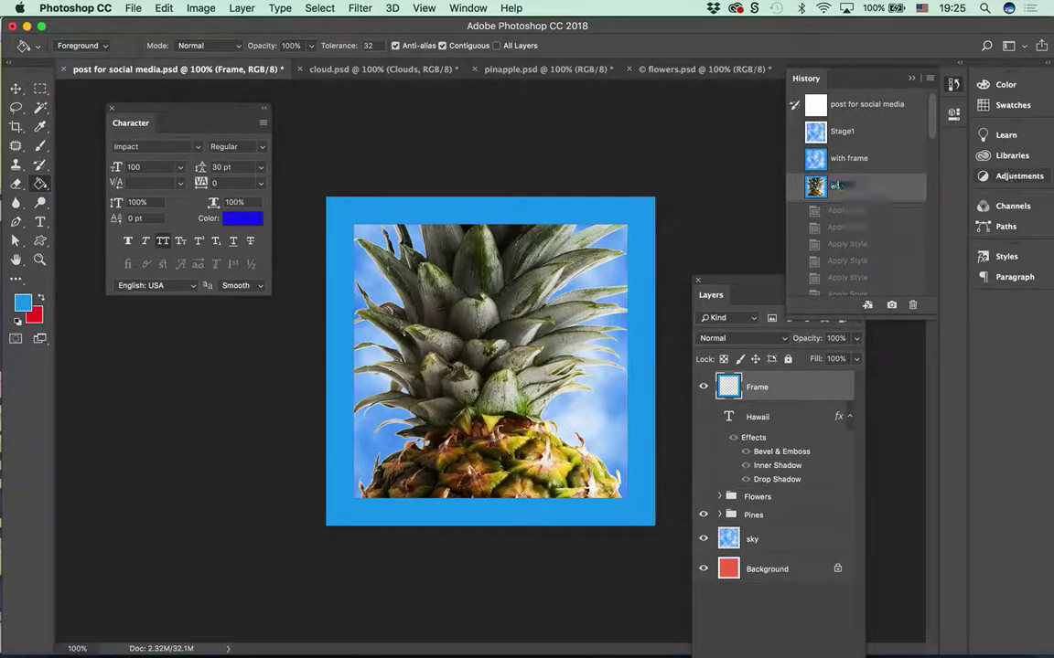
pyautogui.write('th pine')
pyautogui.press('Return')
# - Show the Flowers group and record it in a history snapshot, and make the Hawaii text layer visible
pyautogui.click(704, 497)
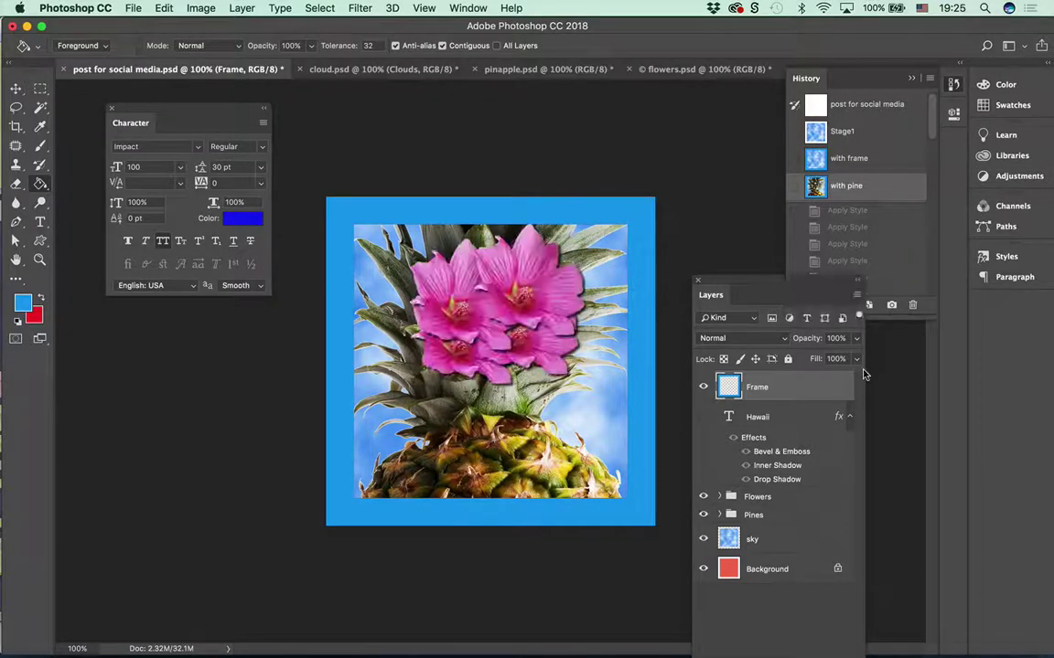
pyautogui.click(892, 305)
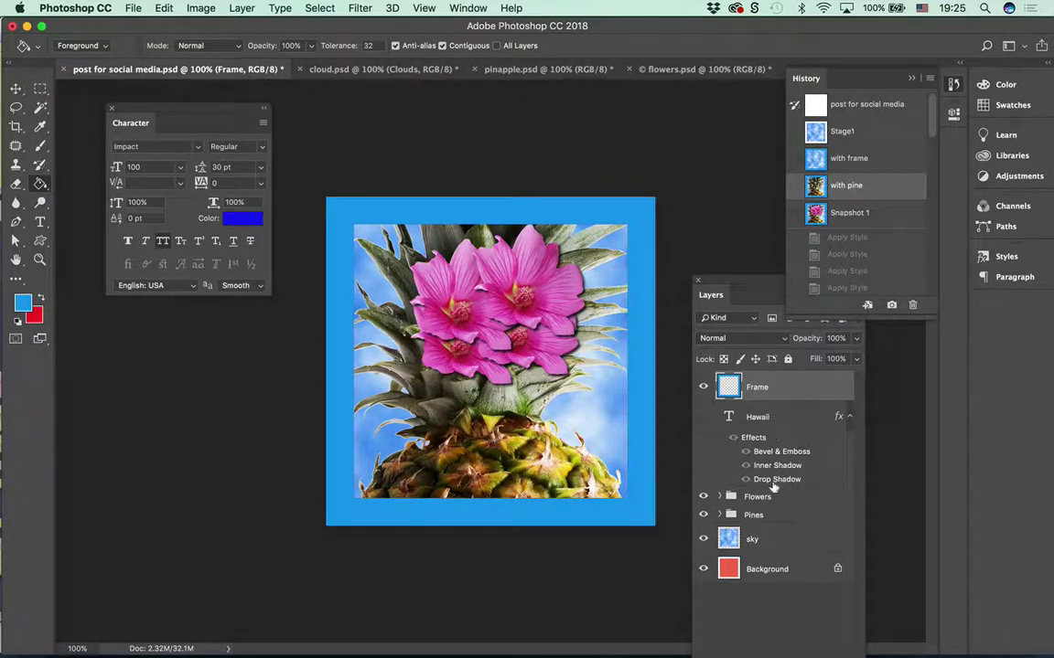
pyautogui.click(703, 417)
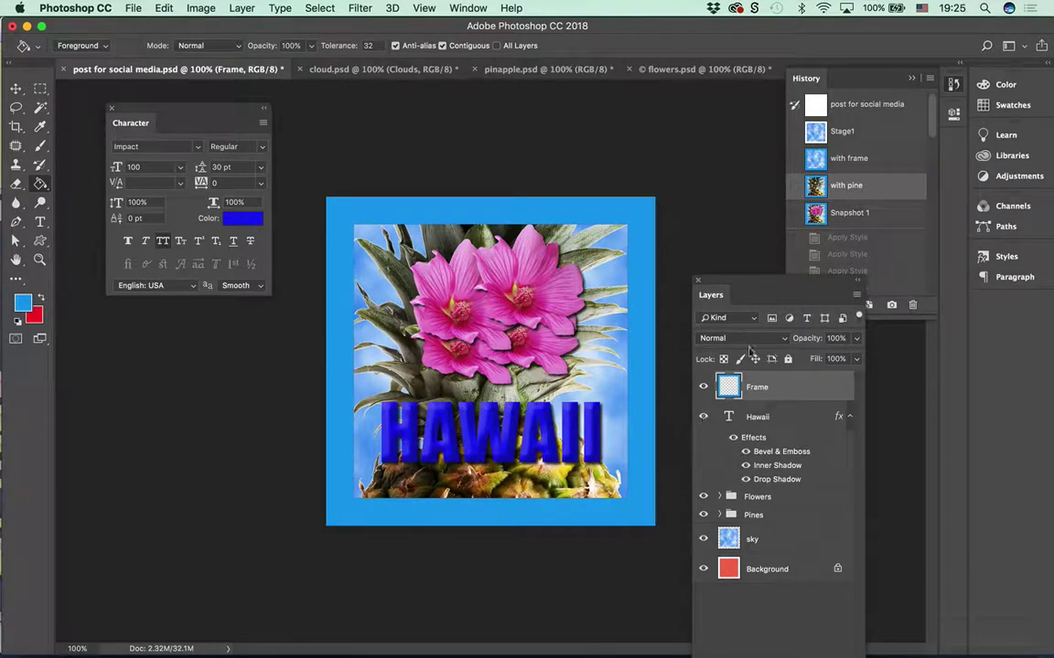
# - Record the visible Hawaii text stage in a history snapshot and give the Frame layer a Drop Shadow and Bevel & Emboss
pyautogui.click(892, 305)
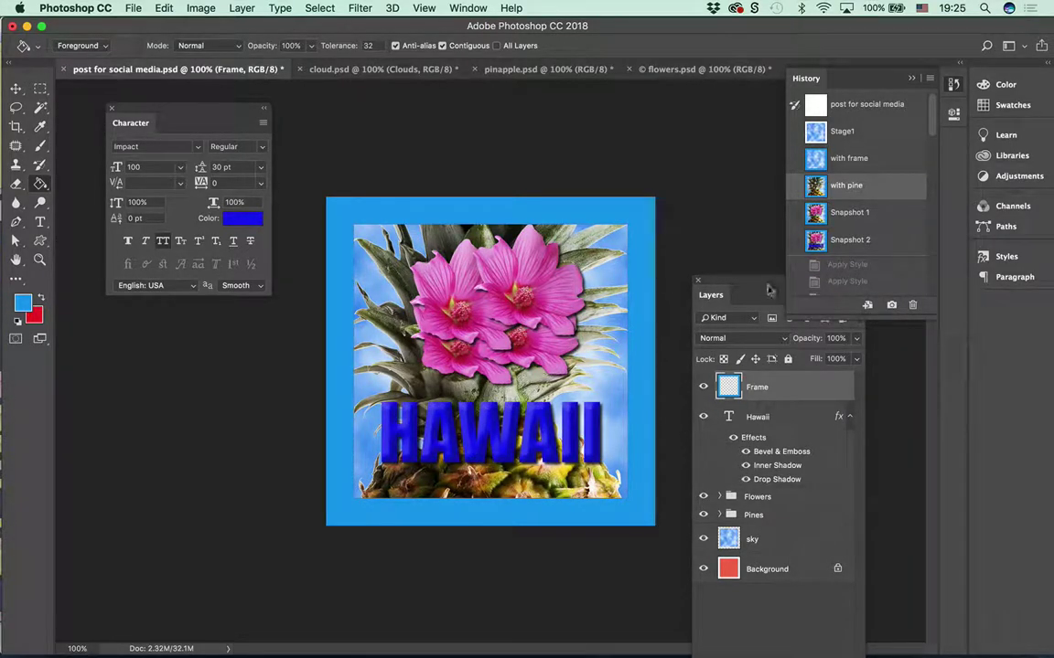
pyautogui.moveTo(768, 290); pyautogui.dragTo(748, 281)
pyautogui.doubleClick(808, 381)
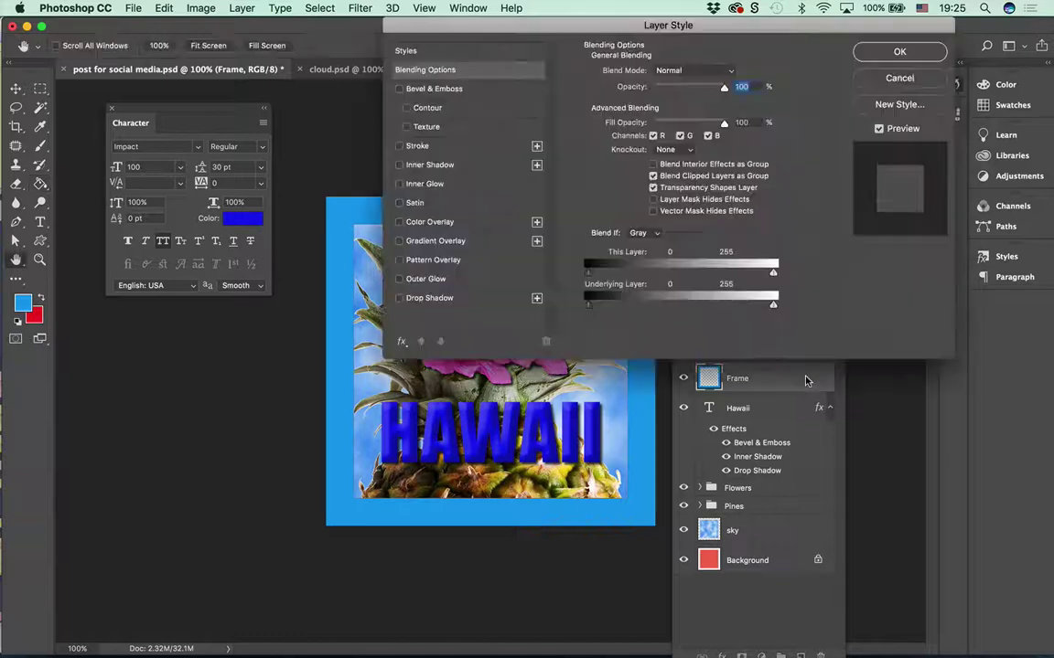
pyautogui.click(428, 299)
pyautogui.click(430, 89)
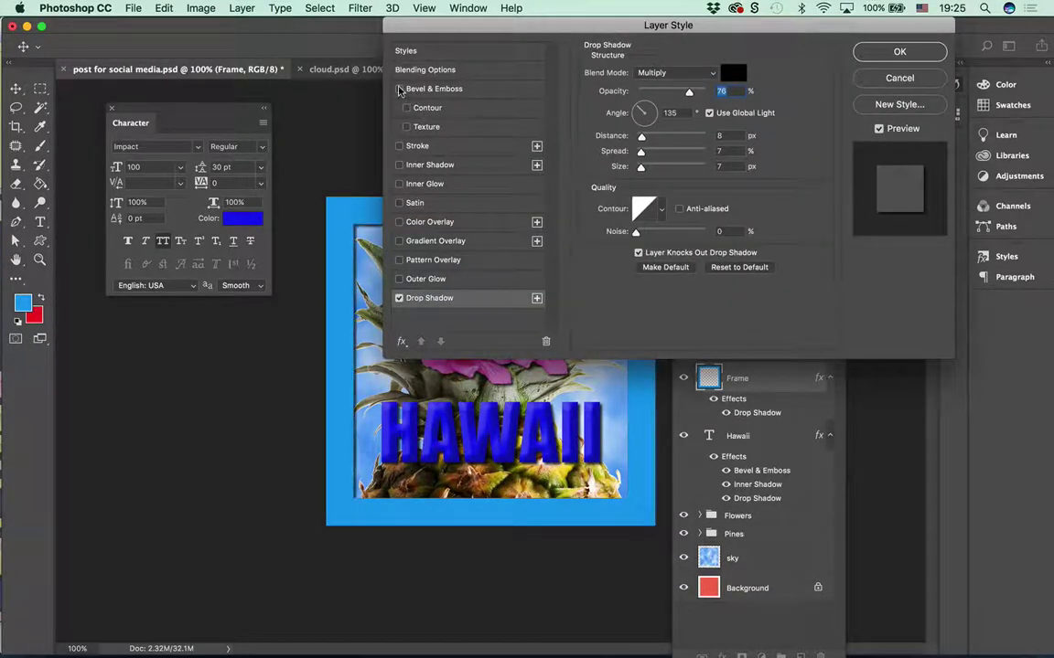
pyautogui.click(899, 51)
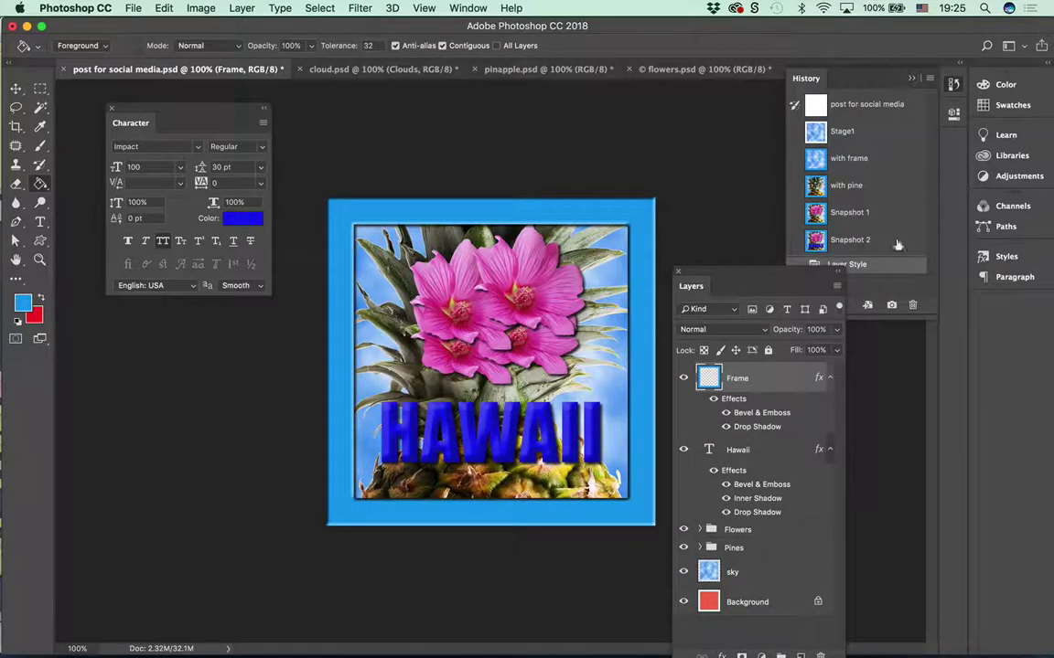
# - Record the styled frame stage in a history snapshot and save the document
pyautogui.click(891, 306)
pyautogui.click(891, 305)
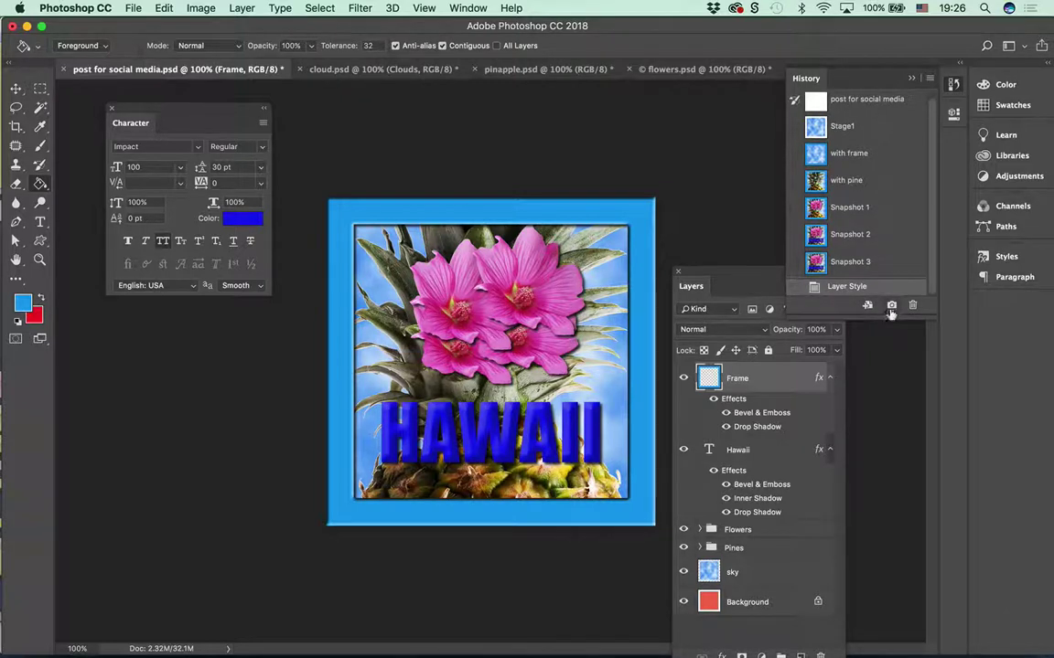
pyautogui.moveTo(722, 279); pyautogui.dragTo(934, 388)
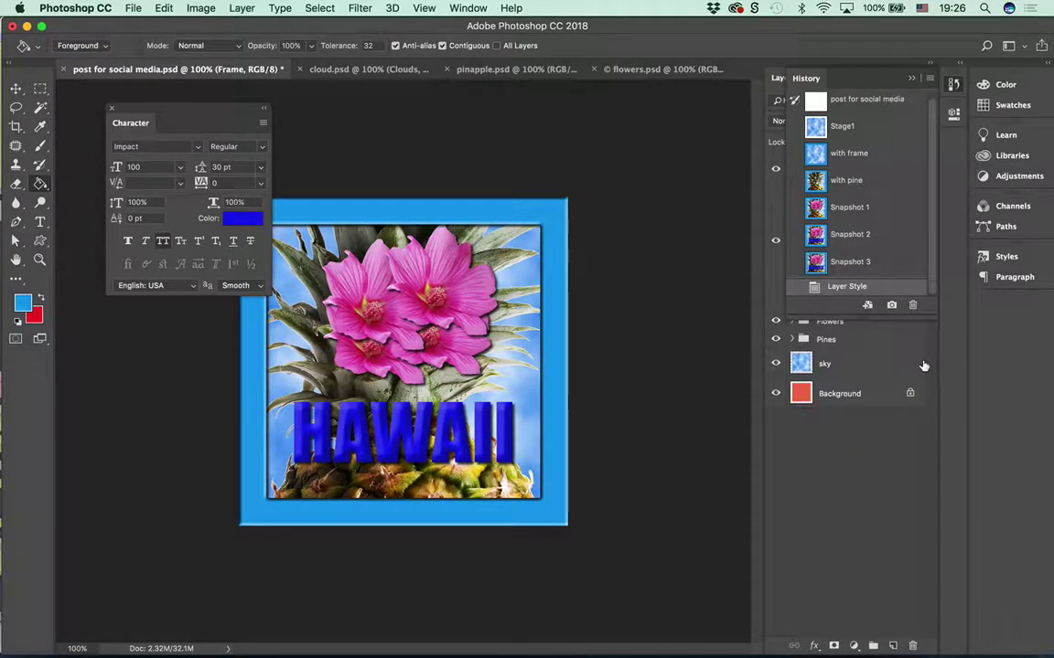
pyautogui.press('super+s')
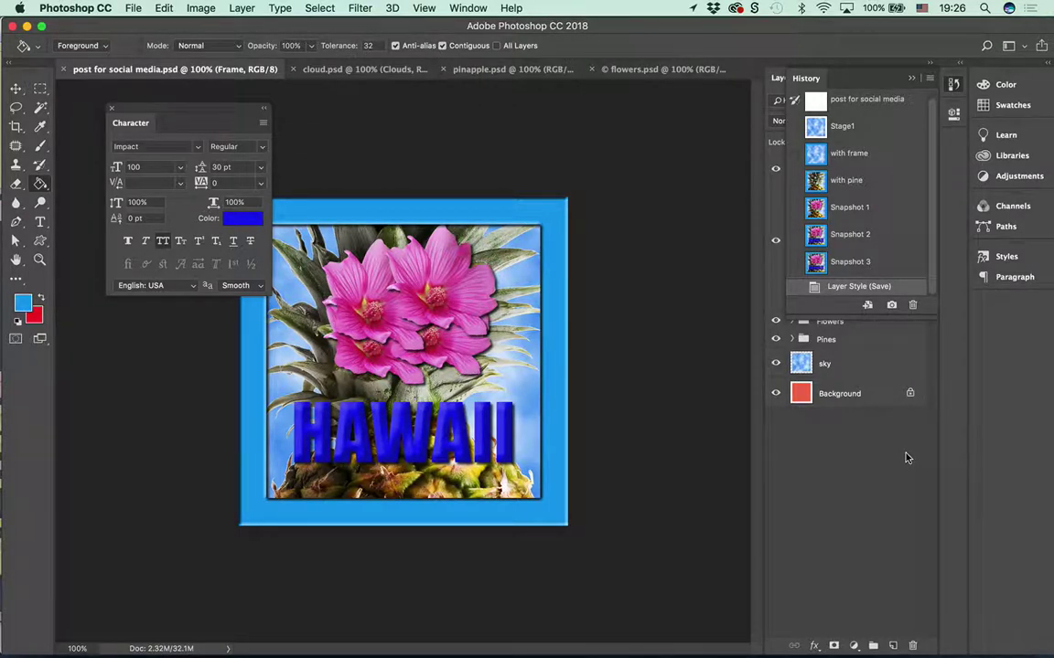
# - Float the Layers and History panels on opposite sides of the artwork, removing the Character panel and lengthening the History panel
pyautogui.click(860, 450)
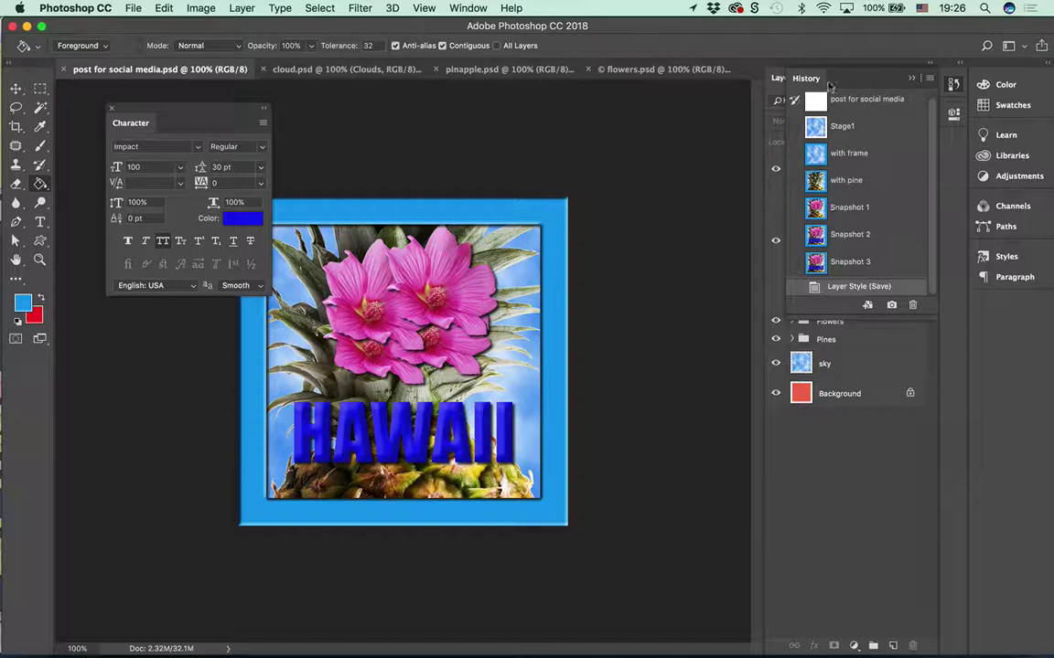
pyautogui.moveTo(830, 85); pyautogui.dragTo(1006, 304)
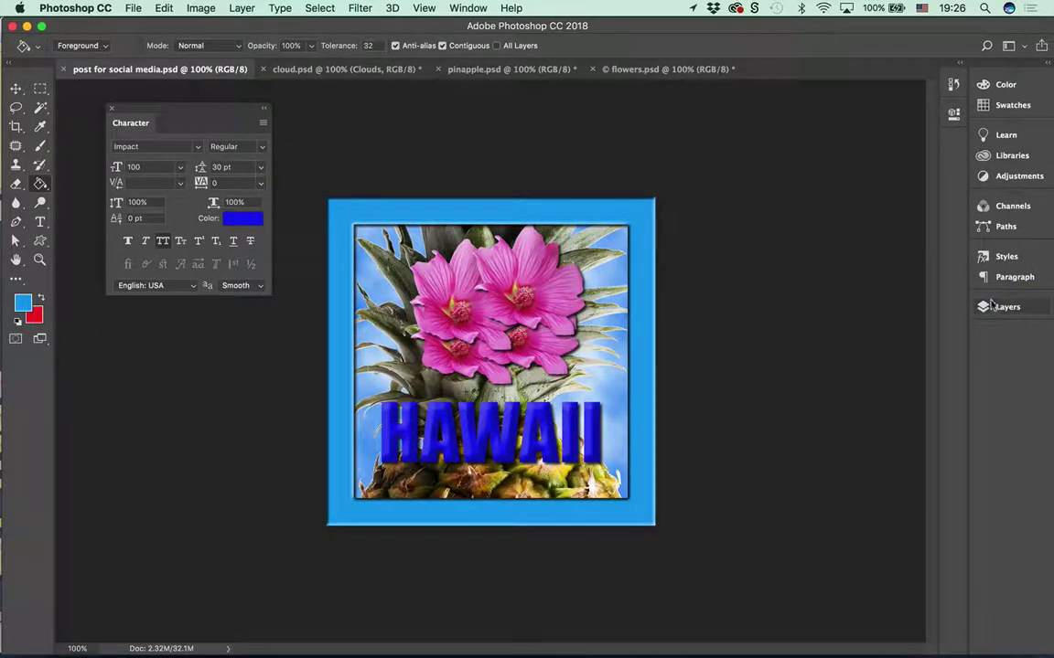
pyautogui.click(990, 307)
pyautogui.moveTo(818, 265); pyautogui.dragTo(676, 95)
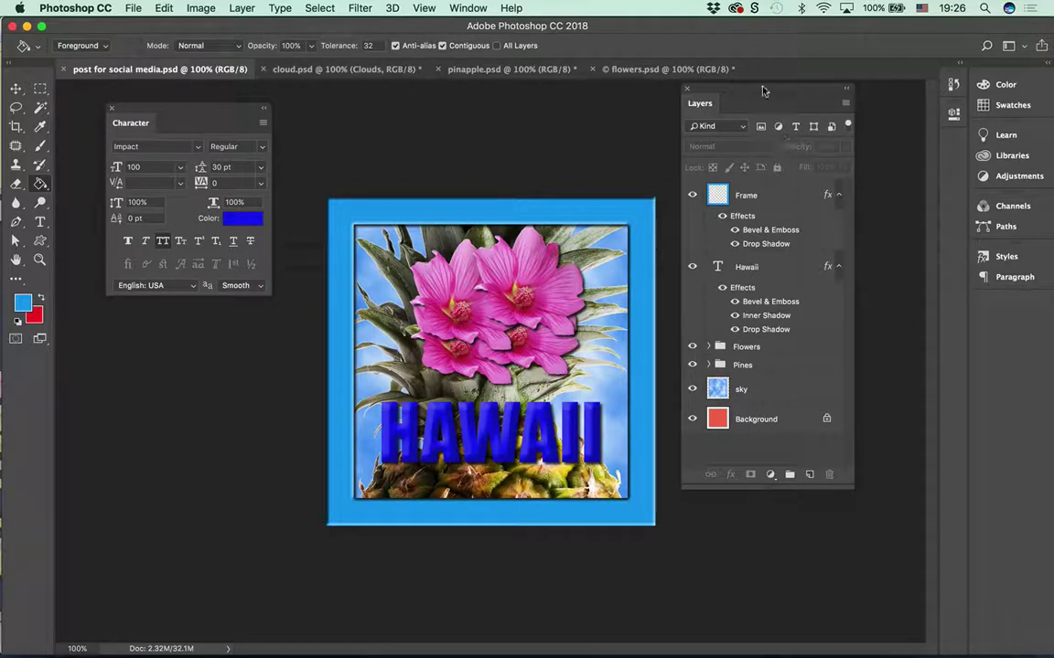
pyautogui.moveTo(763, 91); pyautogui.dragTo(148, 110)
pyautogui.click(953, 85)
pyautogui.click(112, 108)
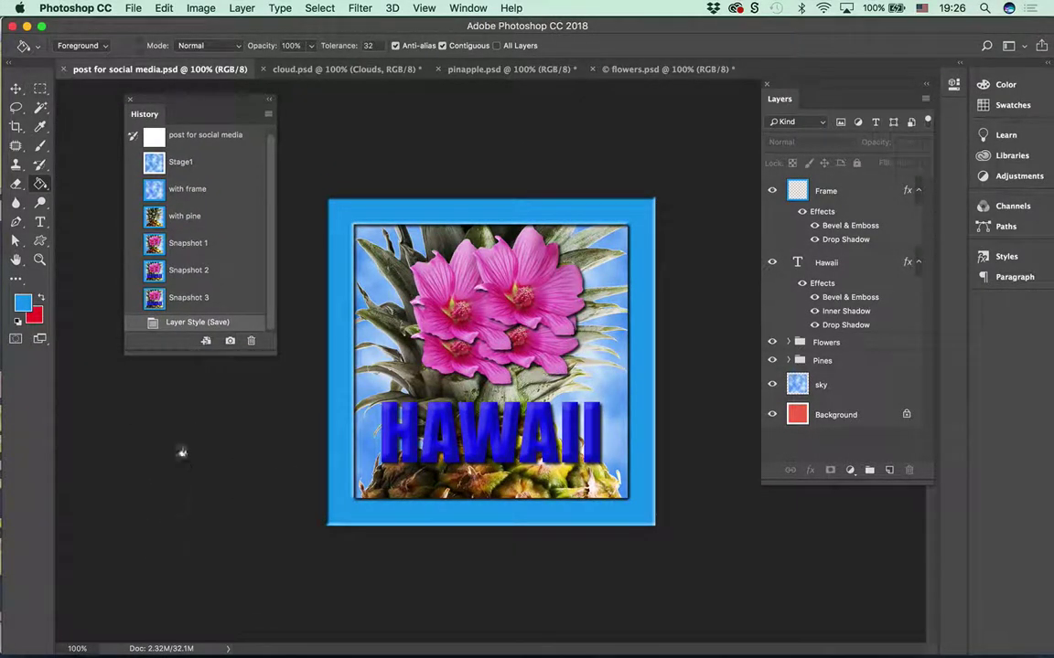
pyautogui.moveTo(192, 355); pyautogui.dragTo(192, 593)
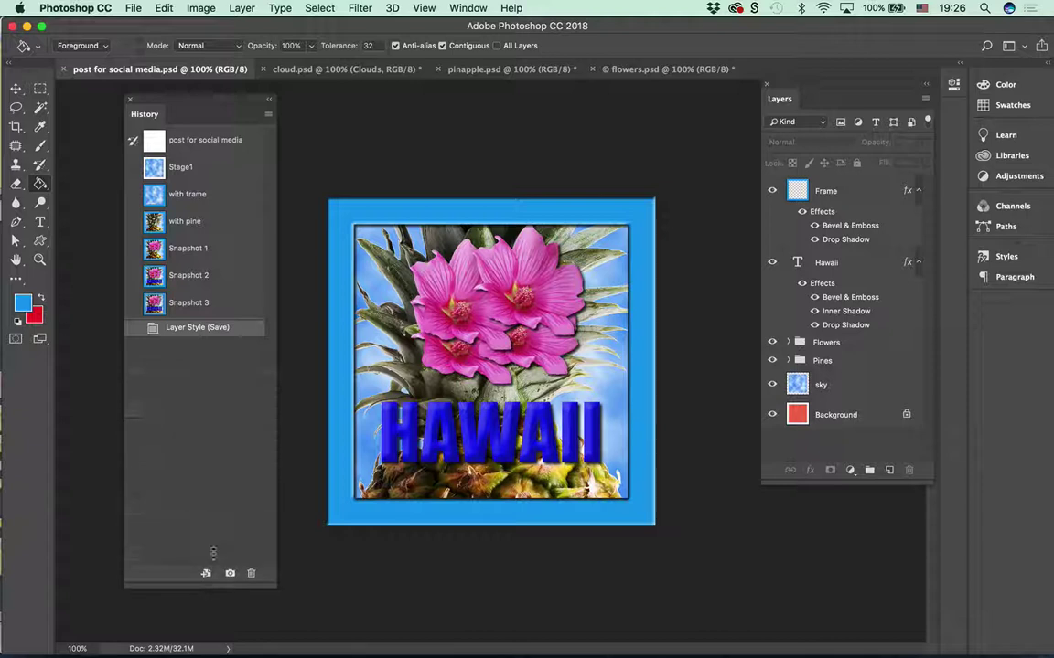
# - Restore Snapshot 2, move the Flowers group to the lower-right corner of the artwork, and record the variation in a history snapshot
pyautogui.click(173, 248)
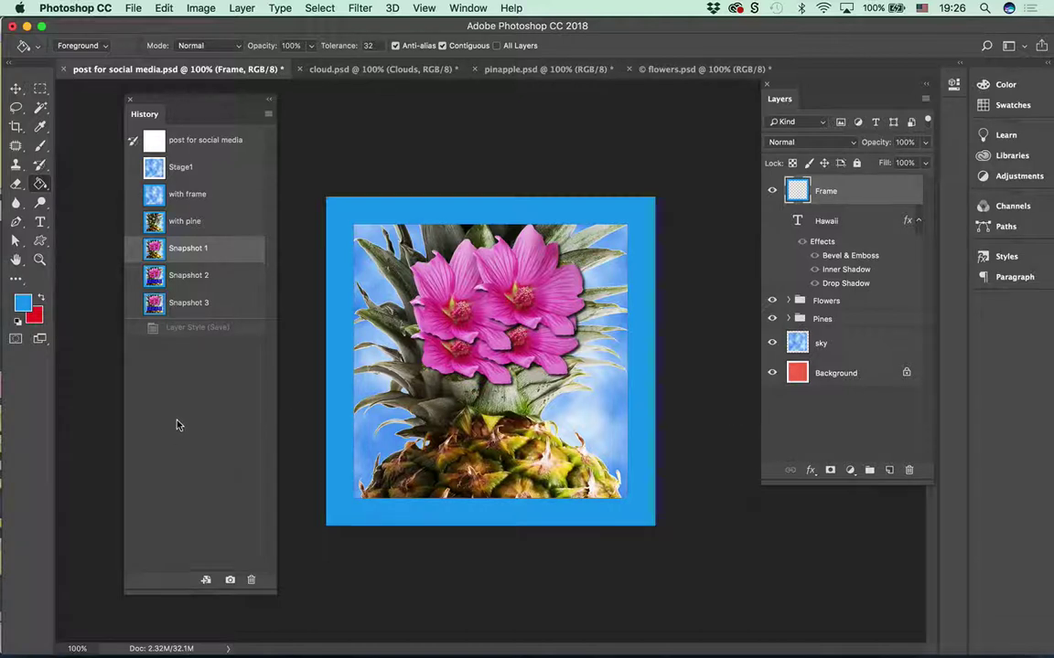
pyautogui.click(178, 277)
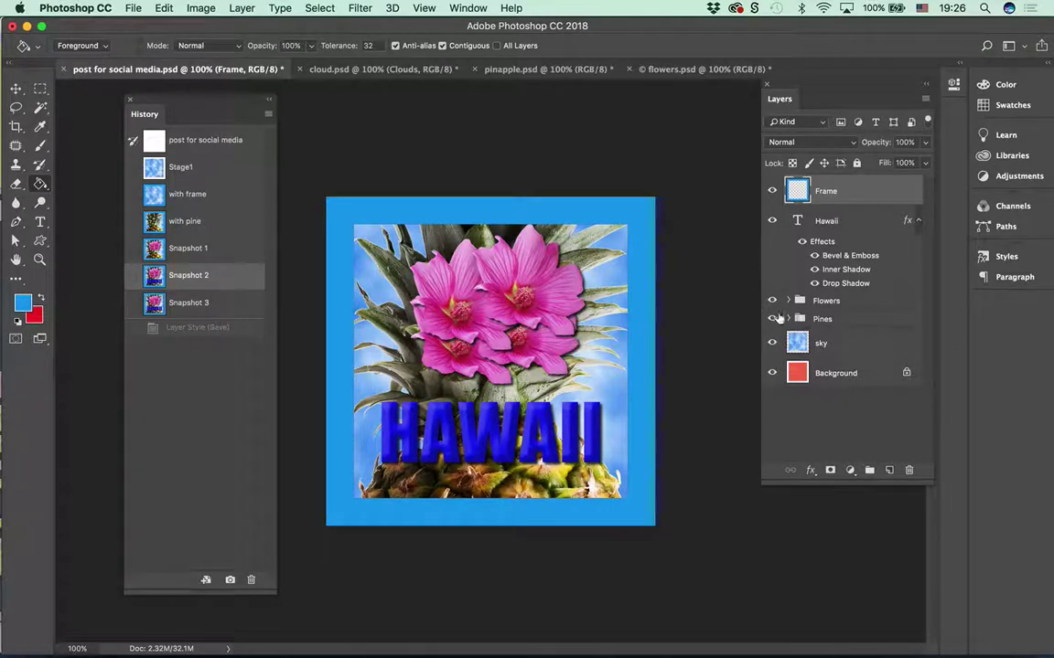
pyautogui.click(814, 302)
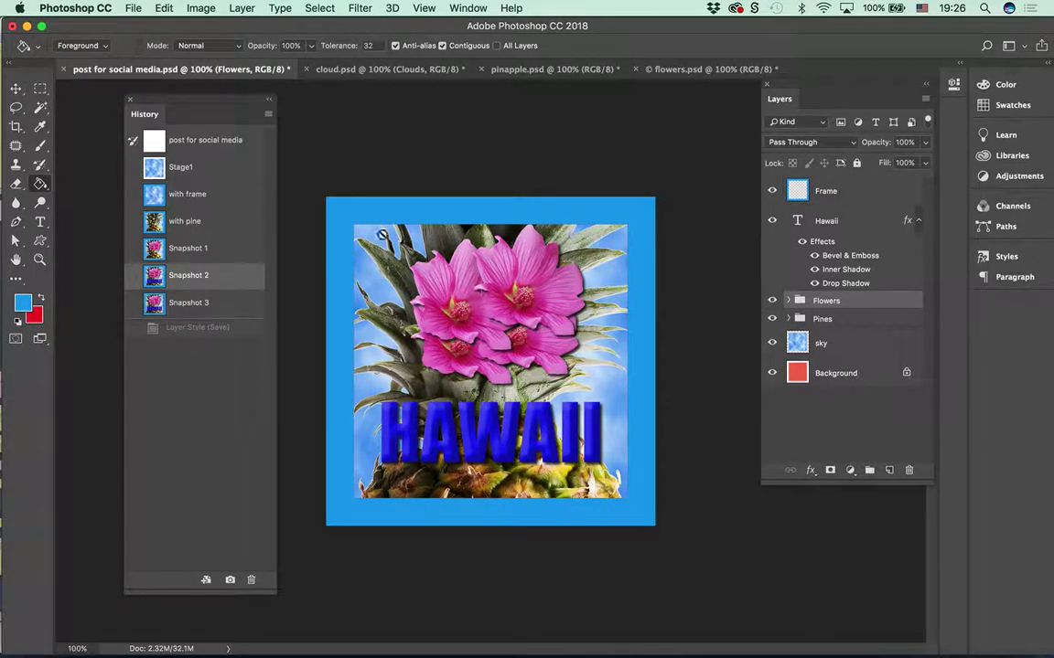
pyautogui.press('v')
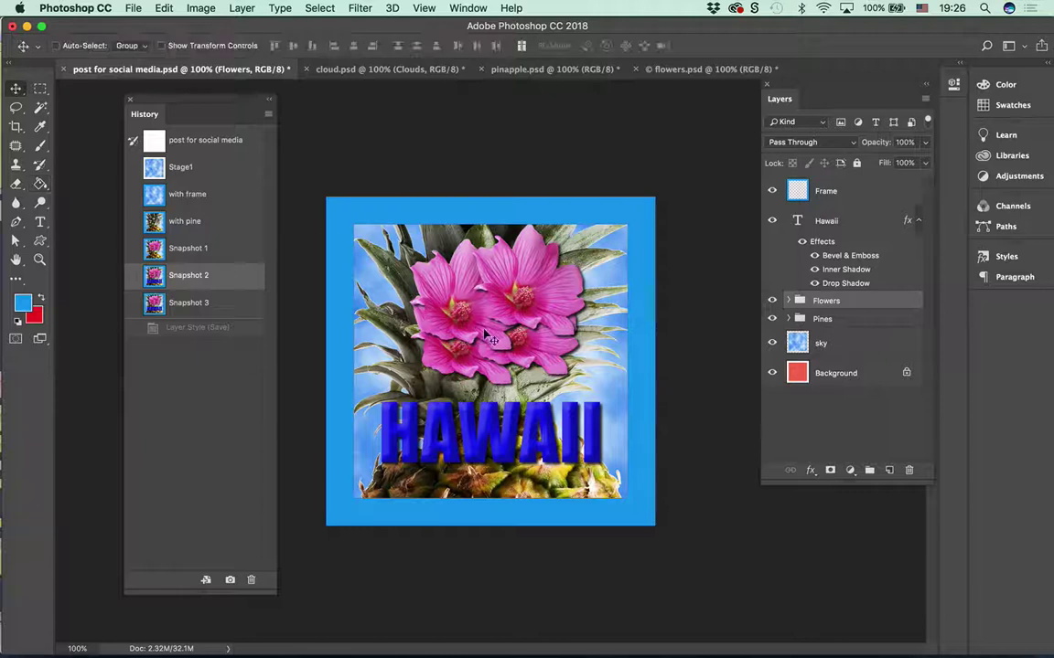
pyautogui.moveTo(492, 332); pyautogui.dragTo(594, 453)
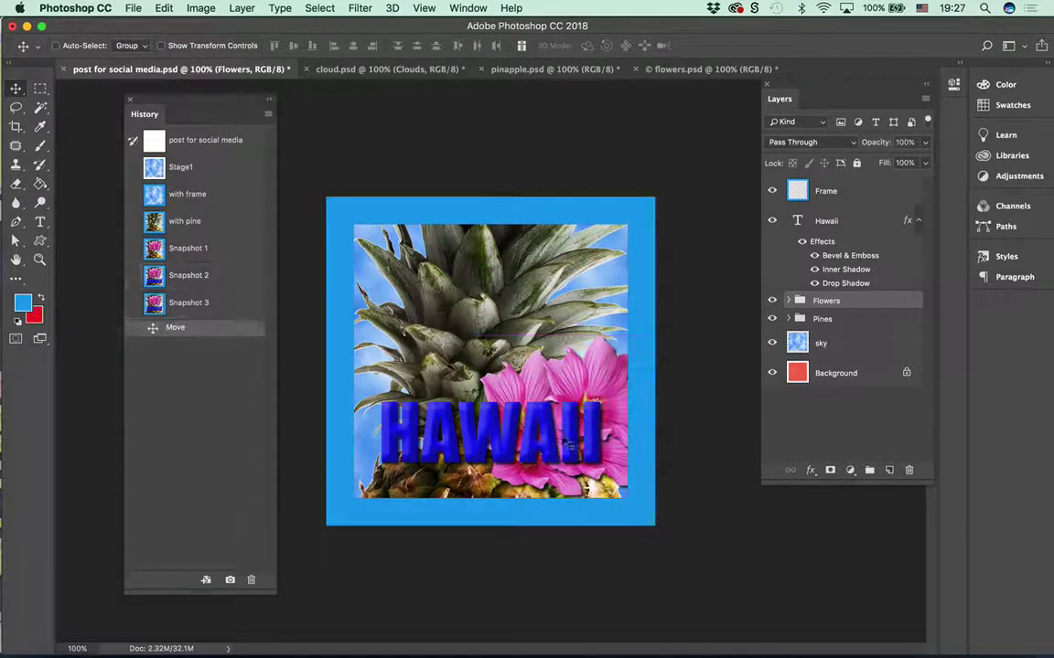
pyautogui.click(229, 580)
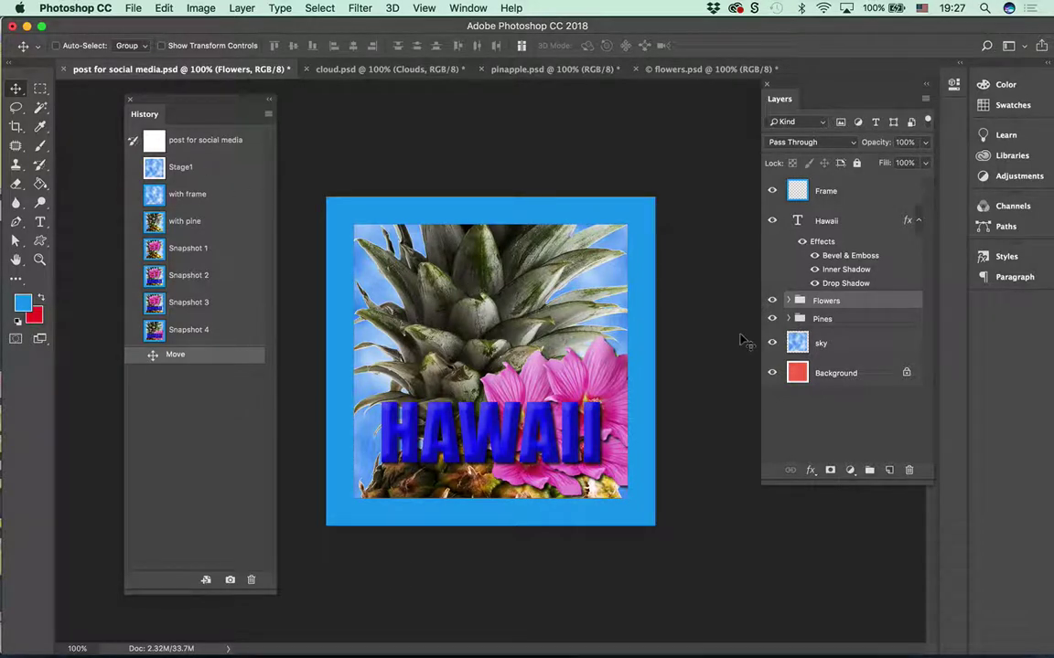
# - Shift the Pines group toward the left side of the frame and record this variation in a history snapshot
pyautogui.click(822, 318)
pyautogui.moveTo(450, 304); pyautogui.dragTo(416, 340)
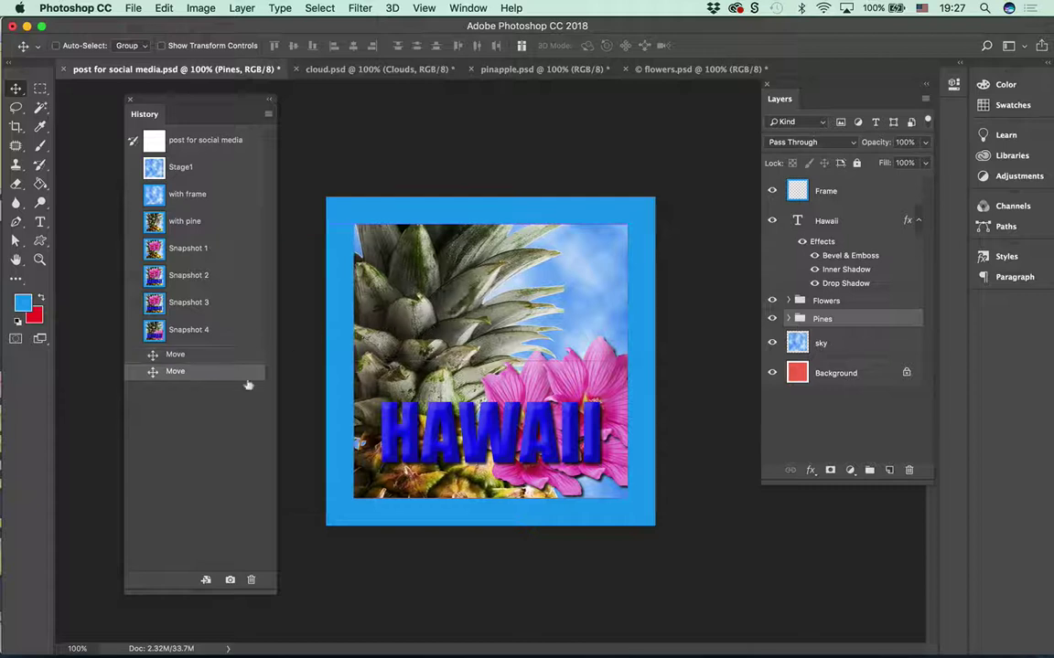
pyautogui.click(230, 580)
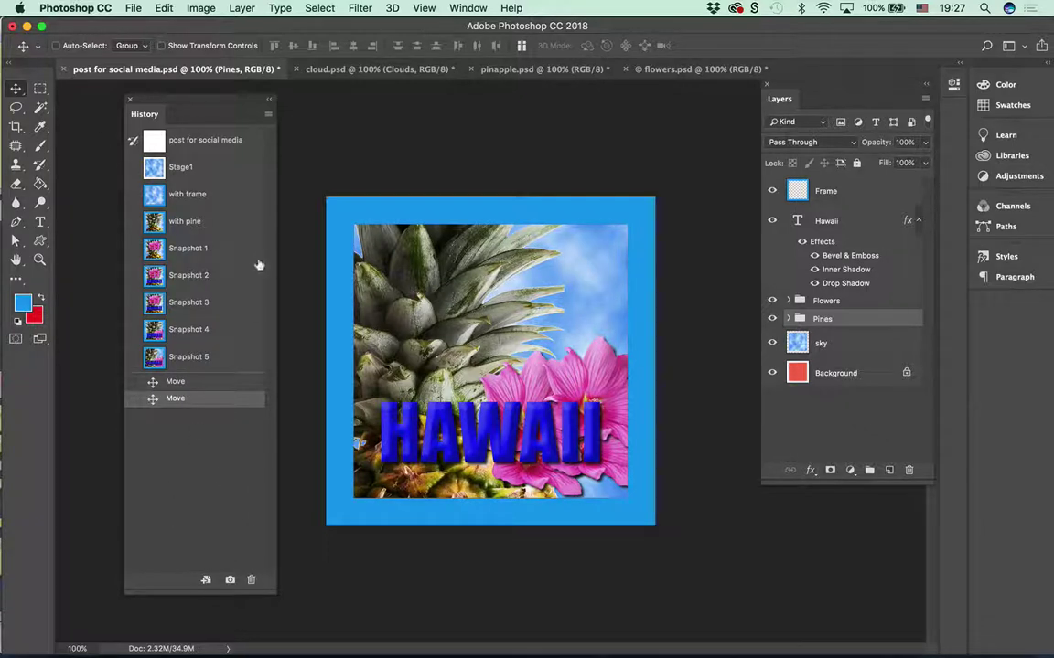
# - Compare the recorded history snapshots, restore Snapshot 3 with the styled frame, and save the document
pyautogui.click(201, 196)
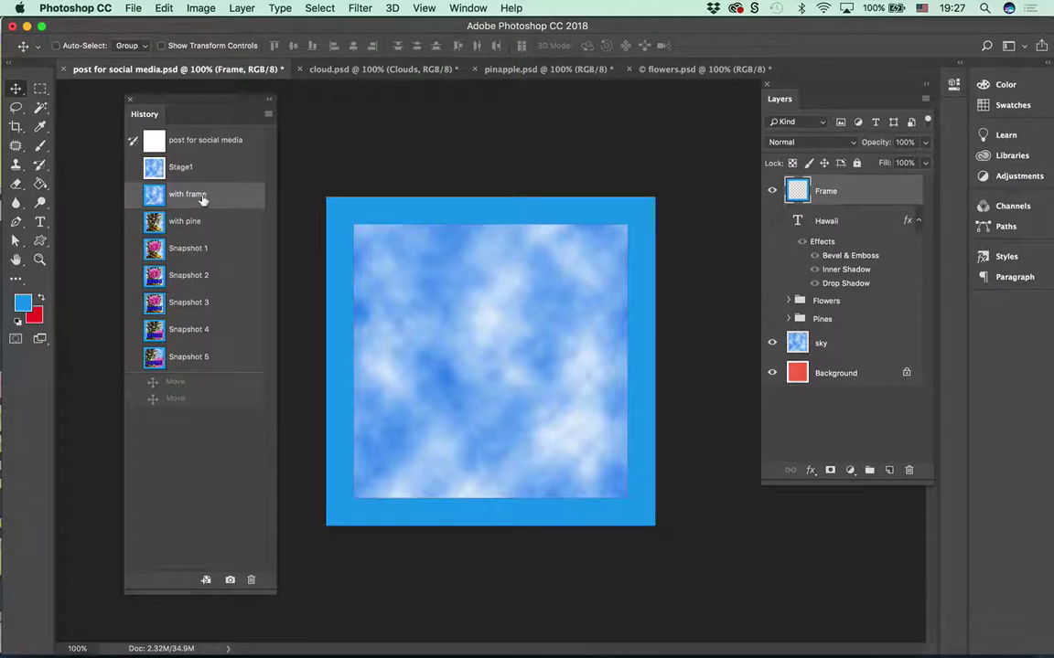
pyautogui.click(204, 223)
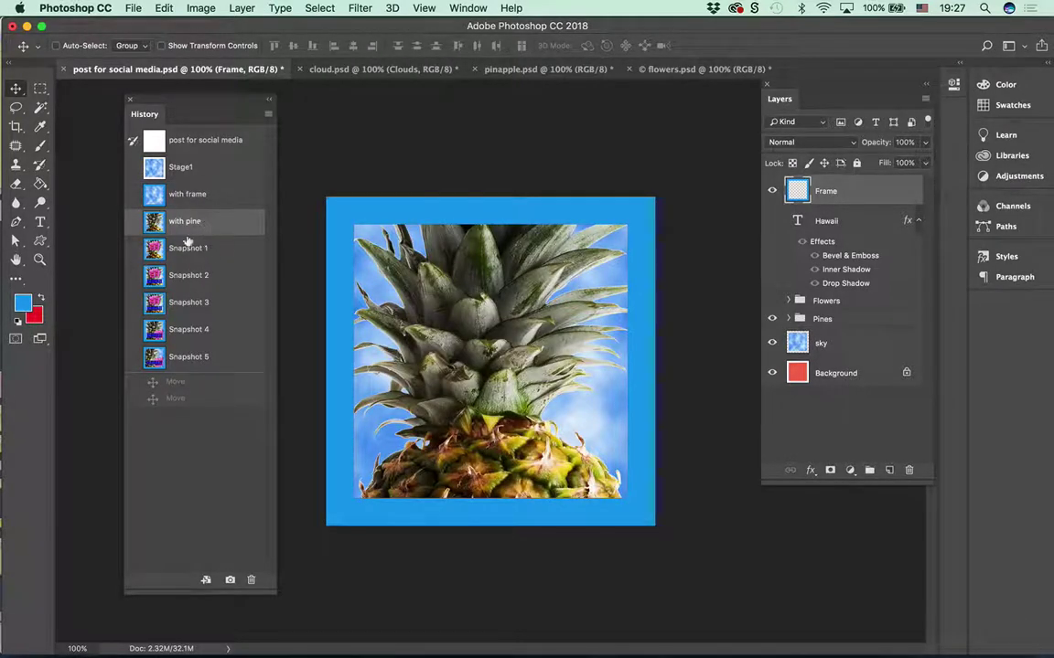
pyautogui.click(175, 252)
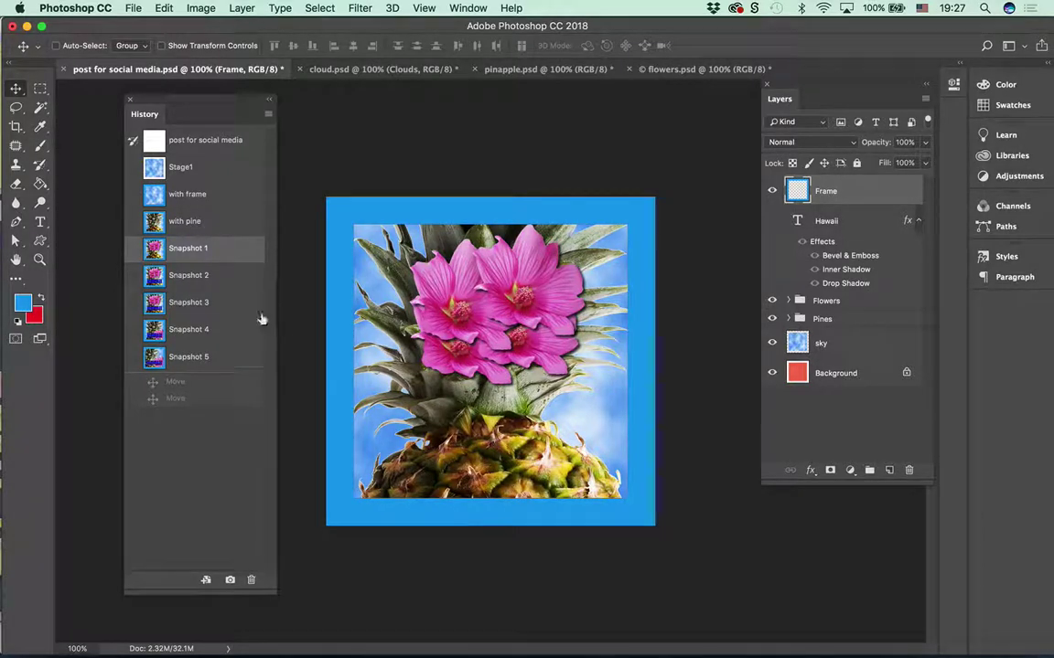
pyautogui.click(200, 331)
pyautogui.click(187, 303)
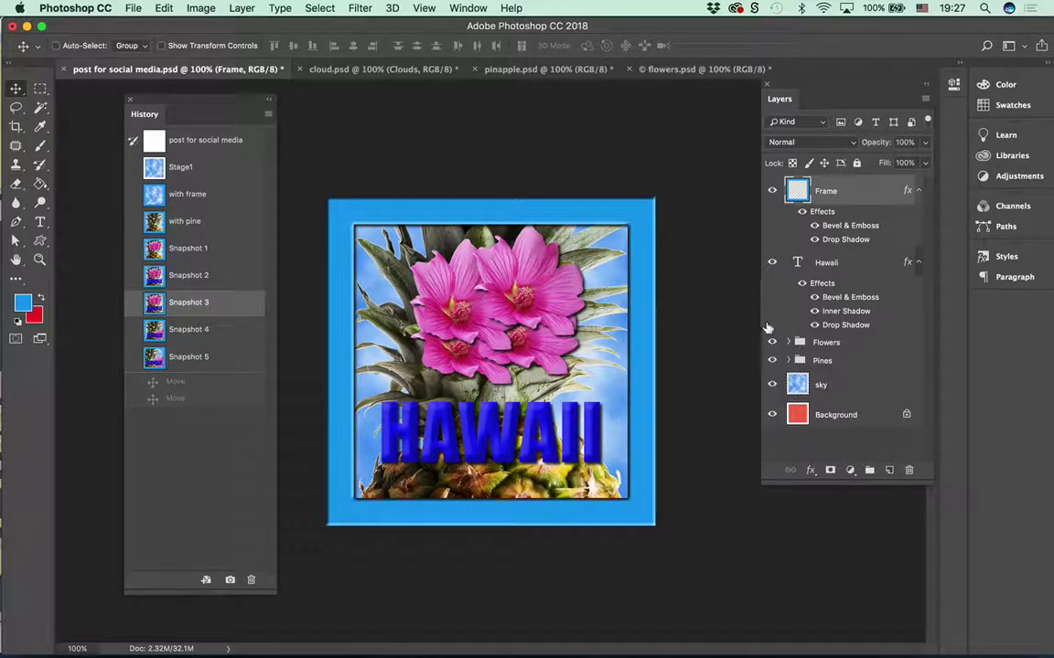
pyautogui.press('super+s')
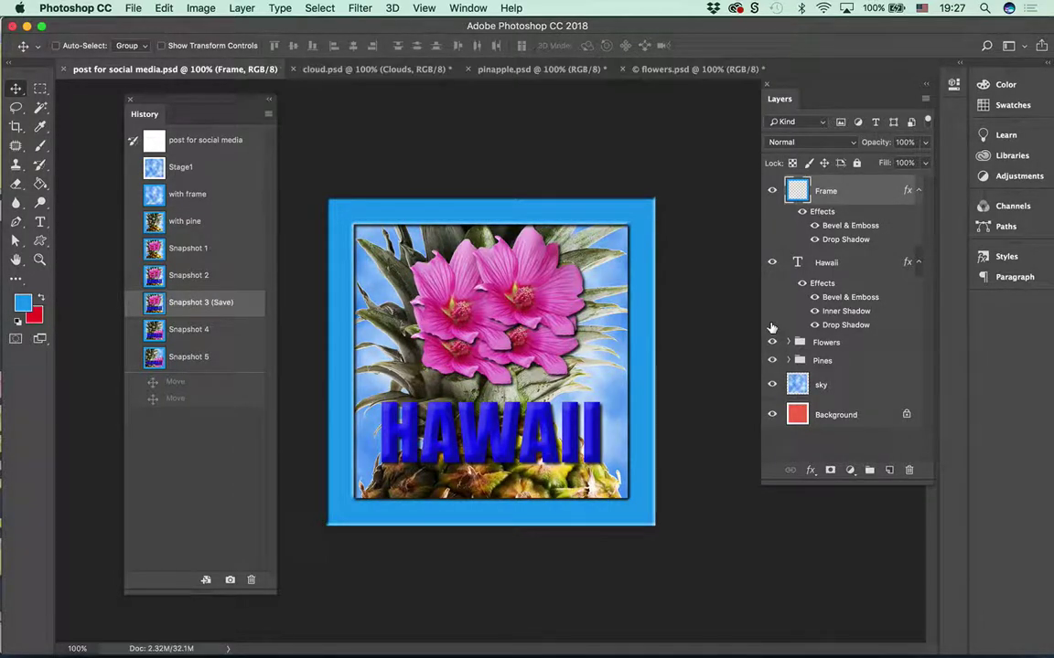
# - Open Export As for the document, add a second export size of 0.1x, and set the file format to JPG
pyautogui.click(134, 7)
pyautogui.moveTo(191, 197)
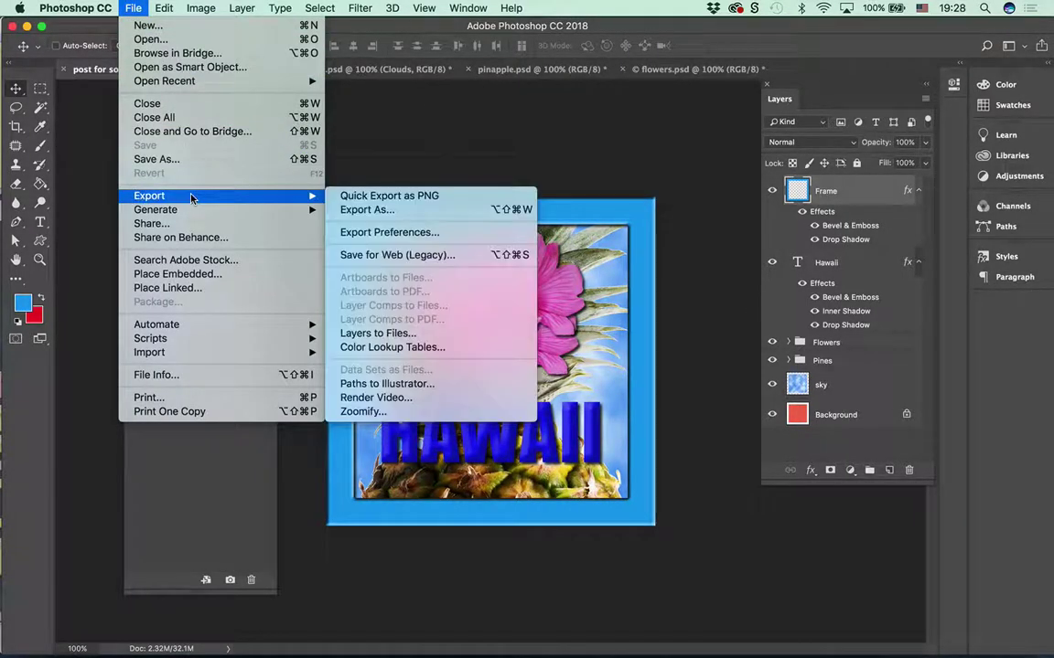
pyautogui.click(405, 212)
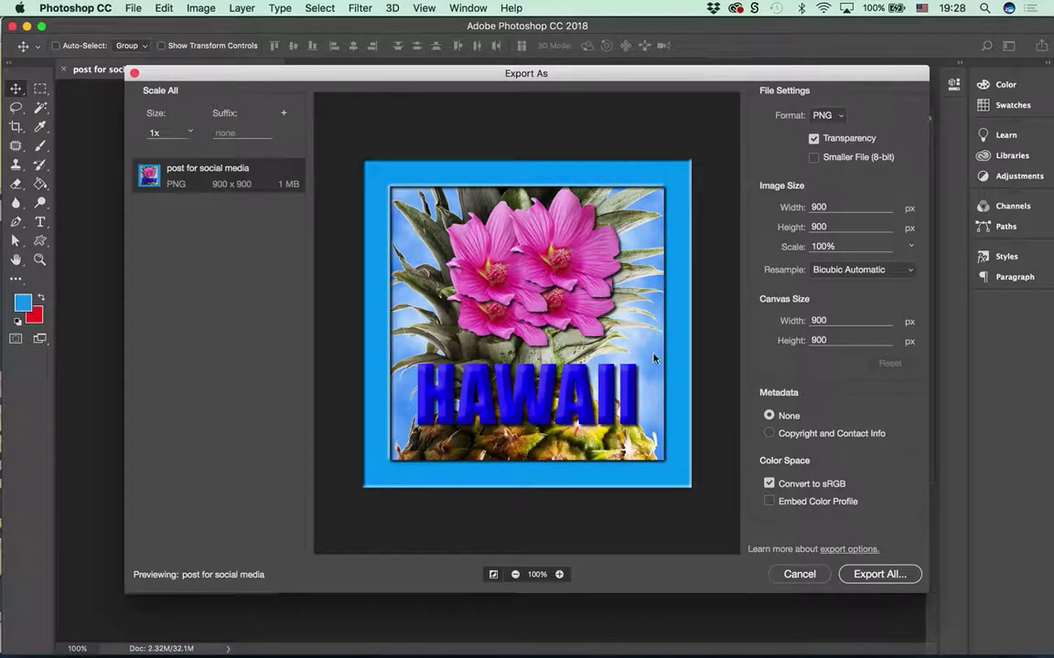
pyautogui.click(283, 113)
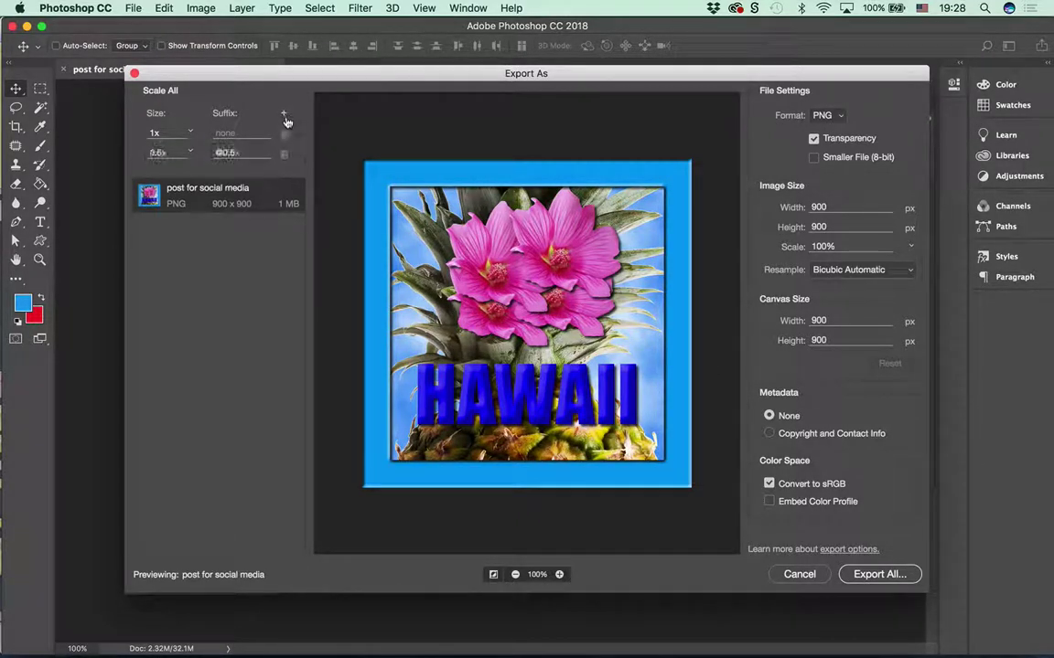
pyautogui.click(192, 153)
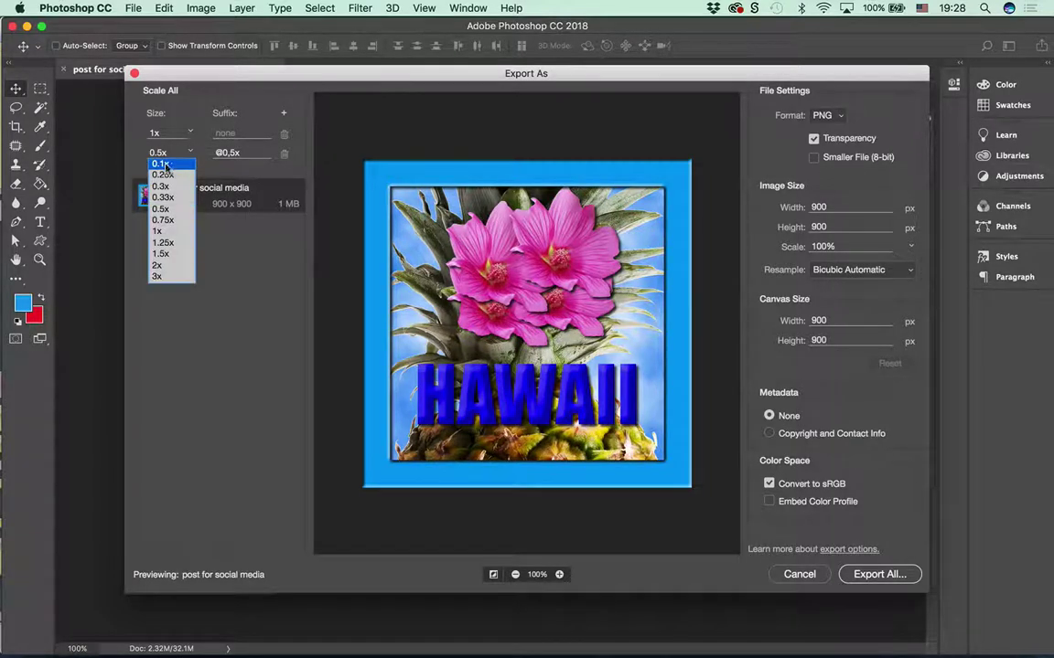
pyautogui.click(165, 162)
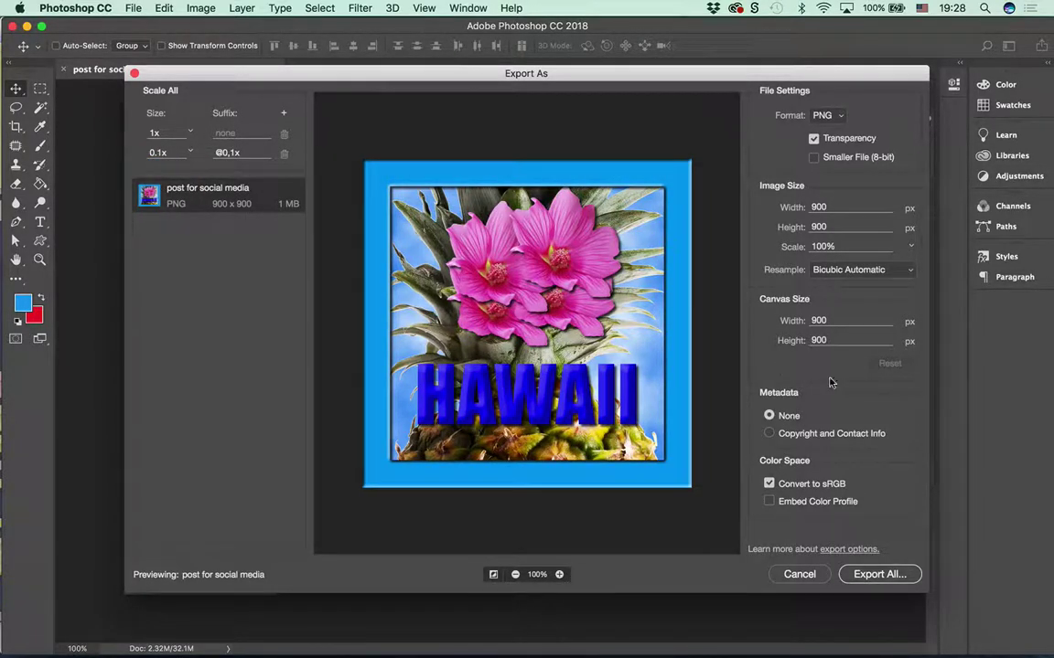
pyautogui.click(838, 115)
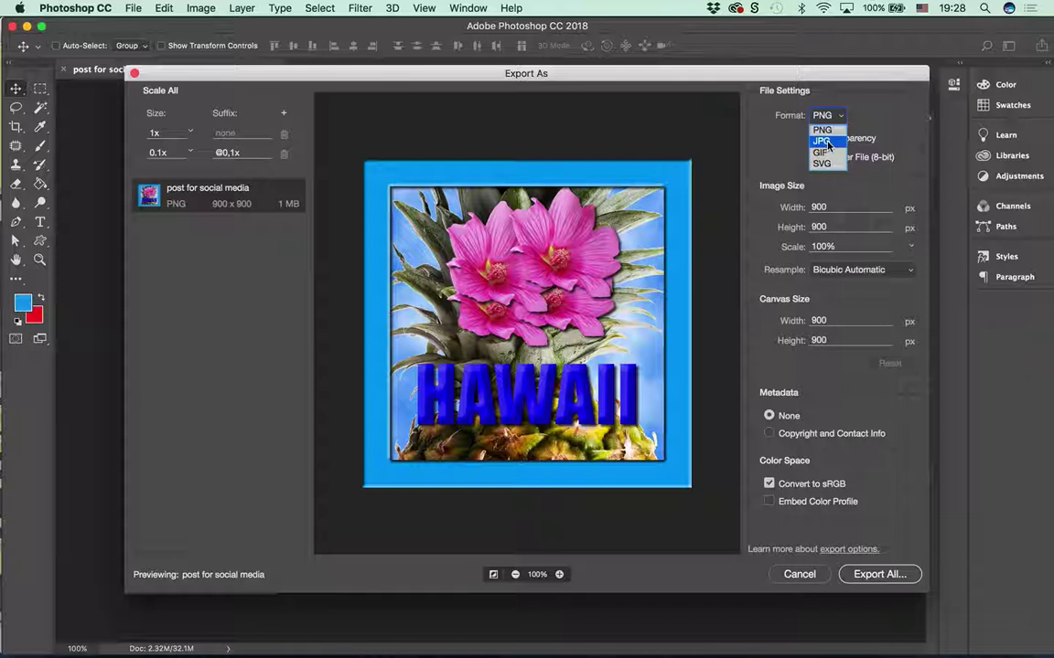
pyautogui.click(823, 142)
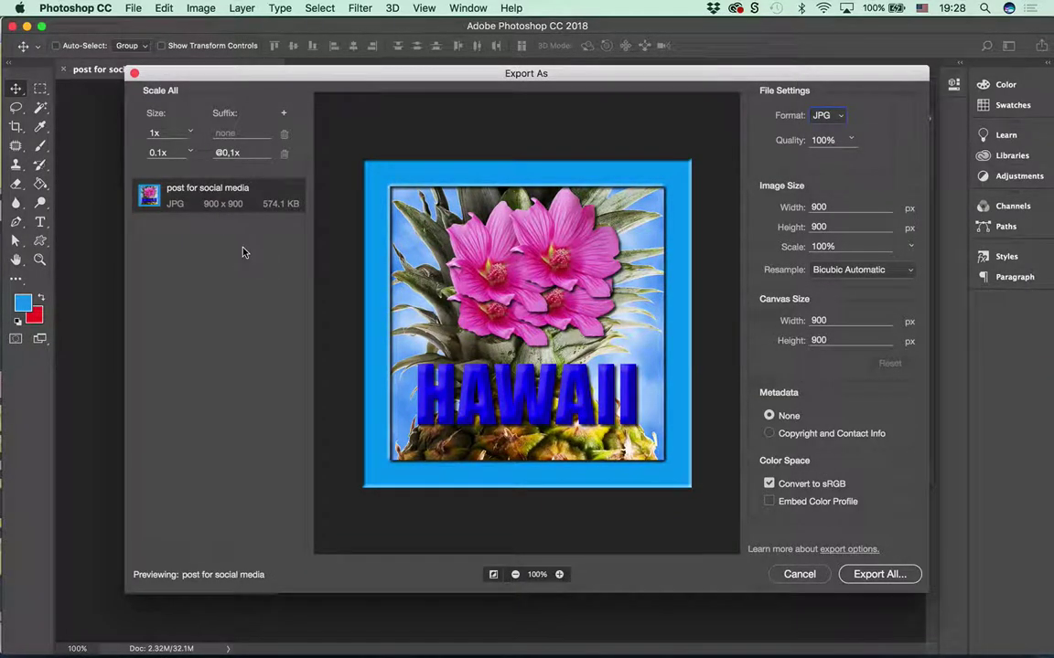
# - Set the suffix of the 1x export to "png" and add further export sizes of 0.5x and 0.75x
pyautogui.click(157, 133)
pyautogui.click(233, 134)
pyautogui.write('g')
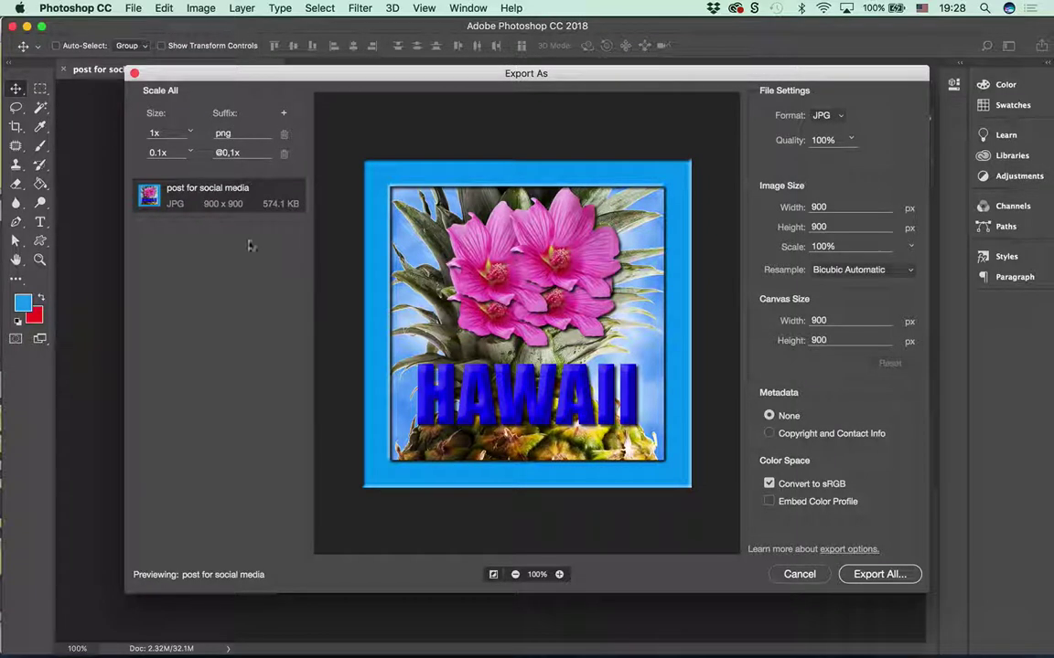
pyautogui.click(285, 115)
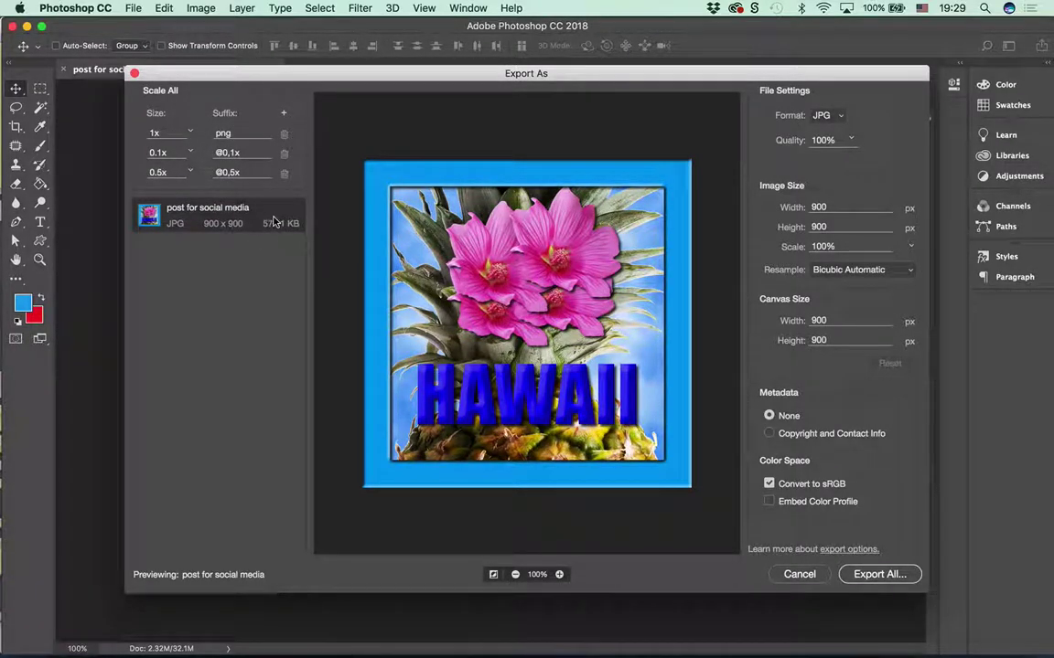
pyautogui.click(285, 113)
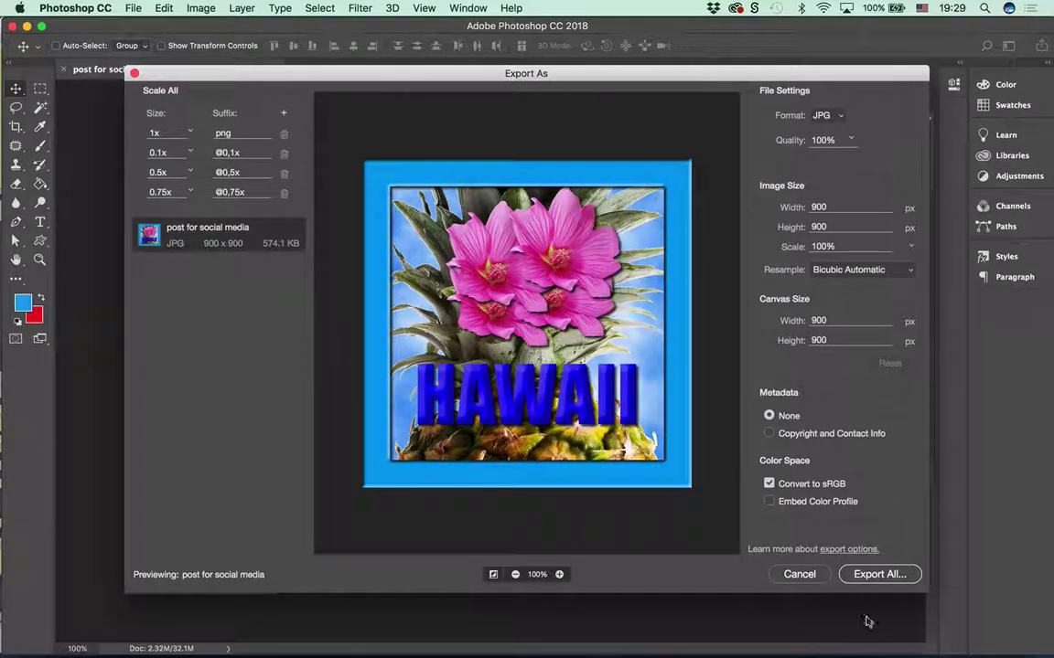
# - Export all the configured sizes into a new folder named "web" on the Desktop
pyautogui.click(867, 575)
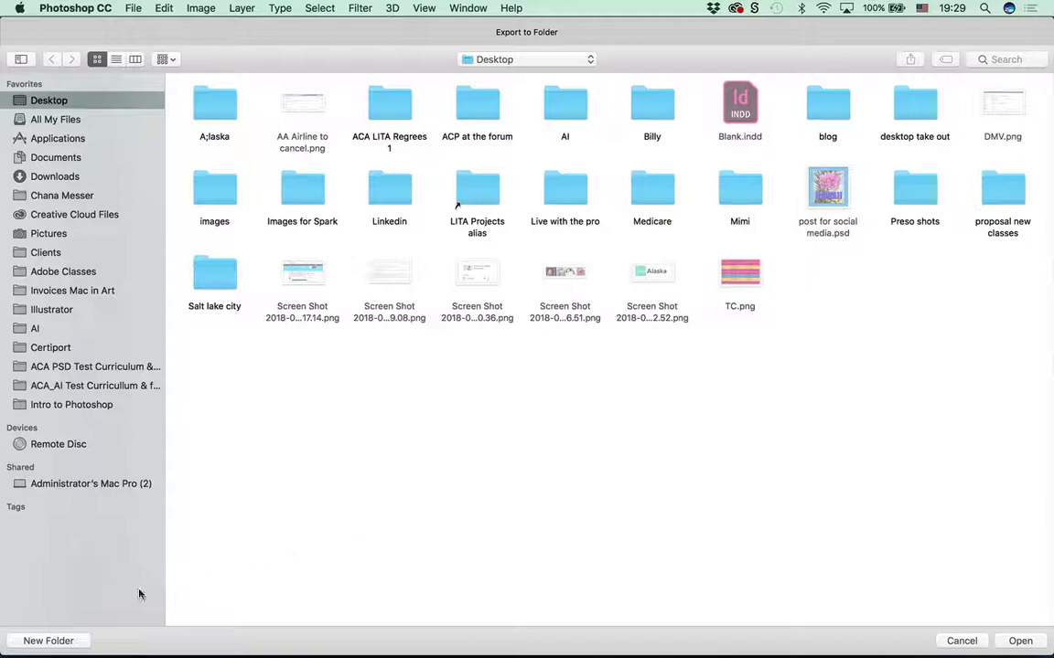
pyautogui.click(50, 641)
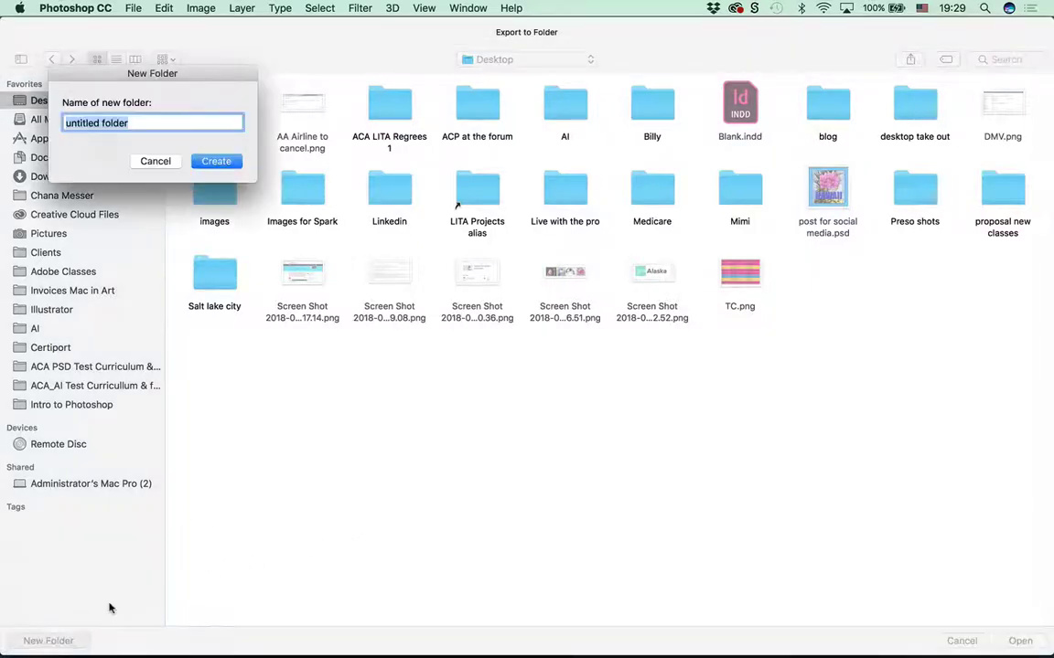
pyautogui.write('we')
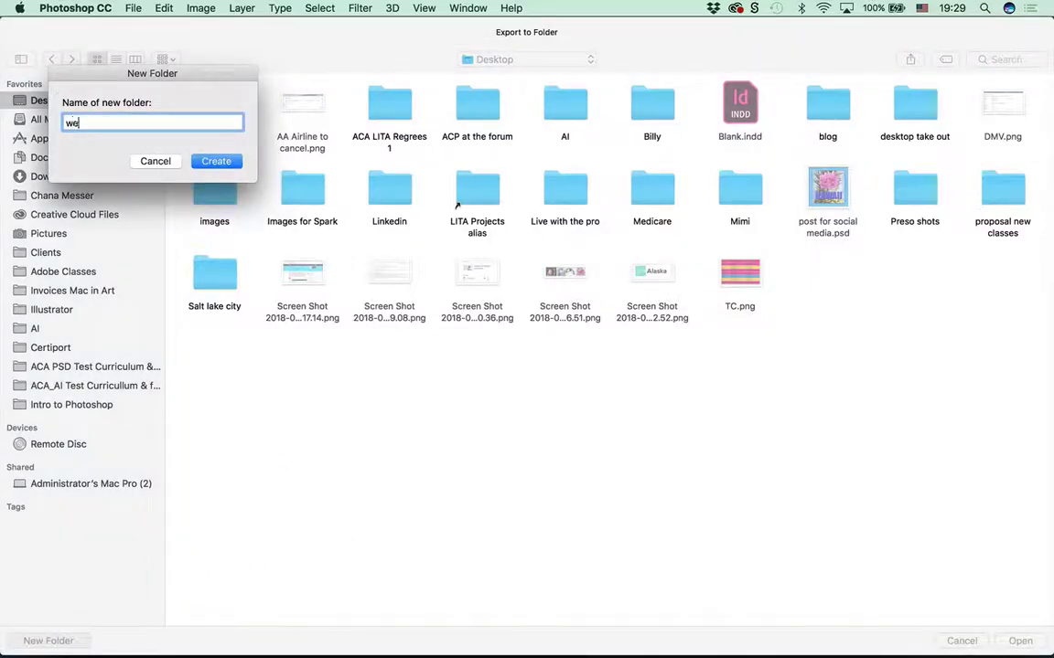
pyautogui.write('b')
pyautogui.press('Return')
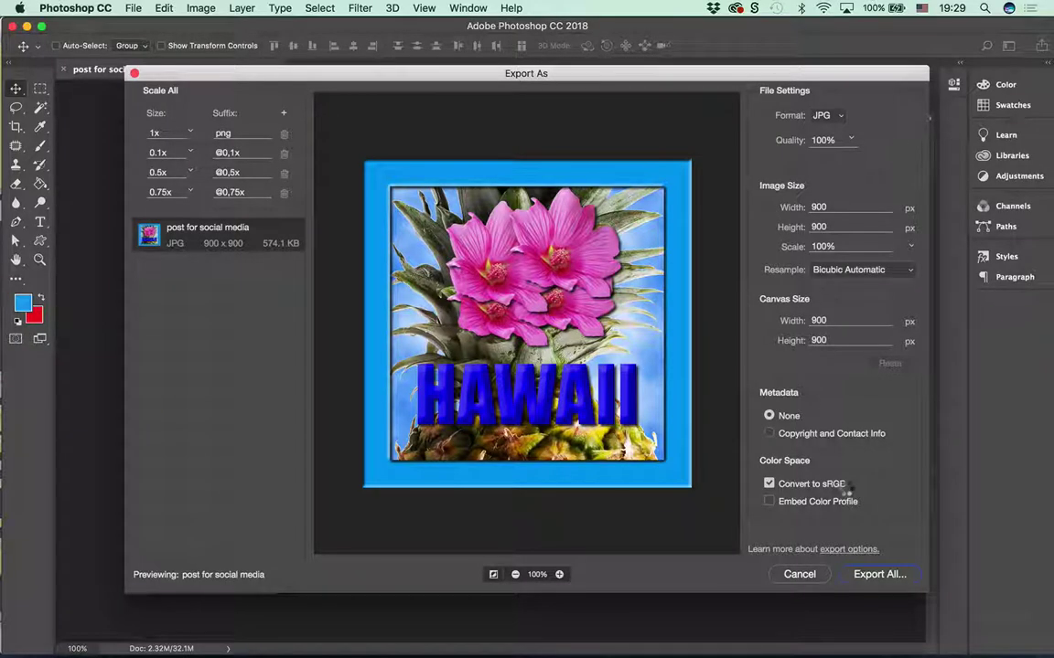
pyautogui.press('Escape')
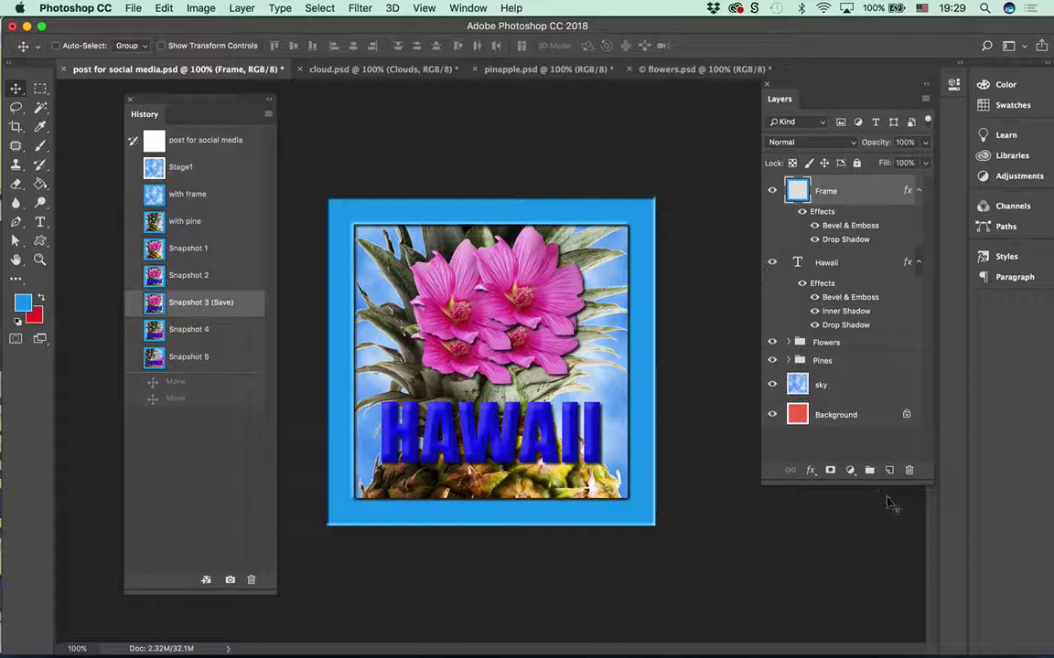
# - Start the Layers to Files export for the document and choose PSD as the file type
pyautogui.click(133, 9)
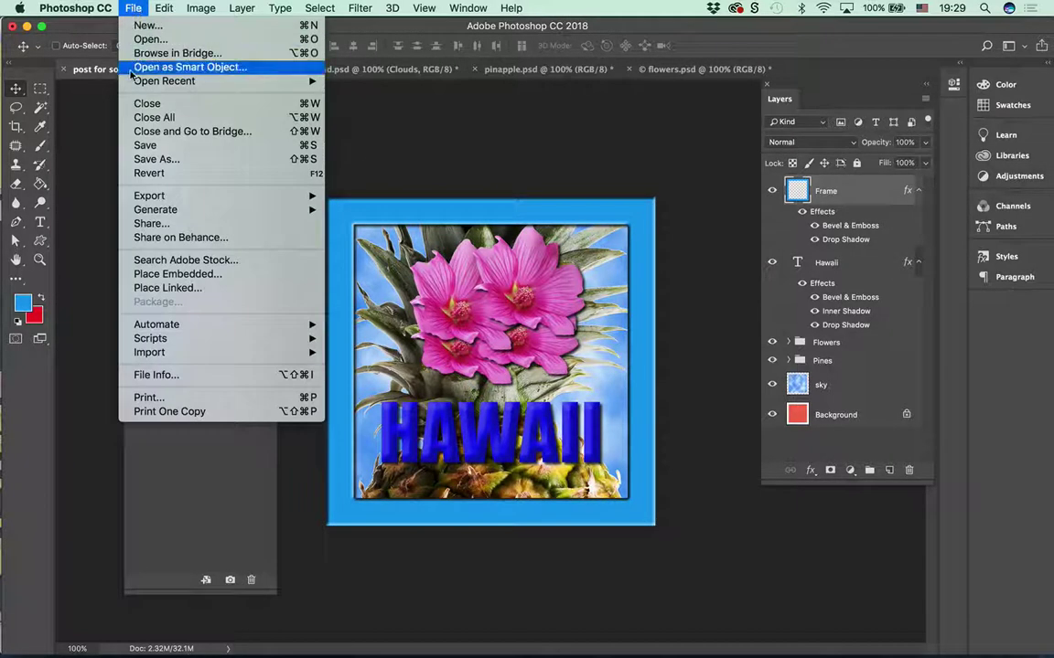
pyautogui.moveTo(158, 213)
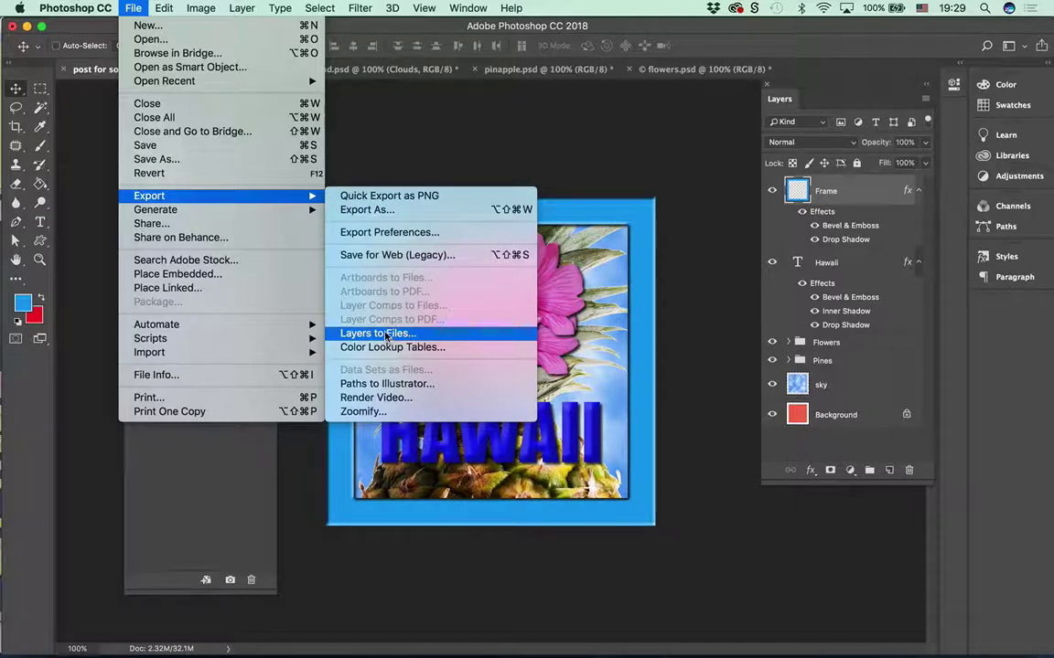
pyautogui.click(382, 335)
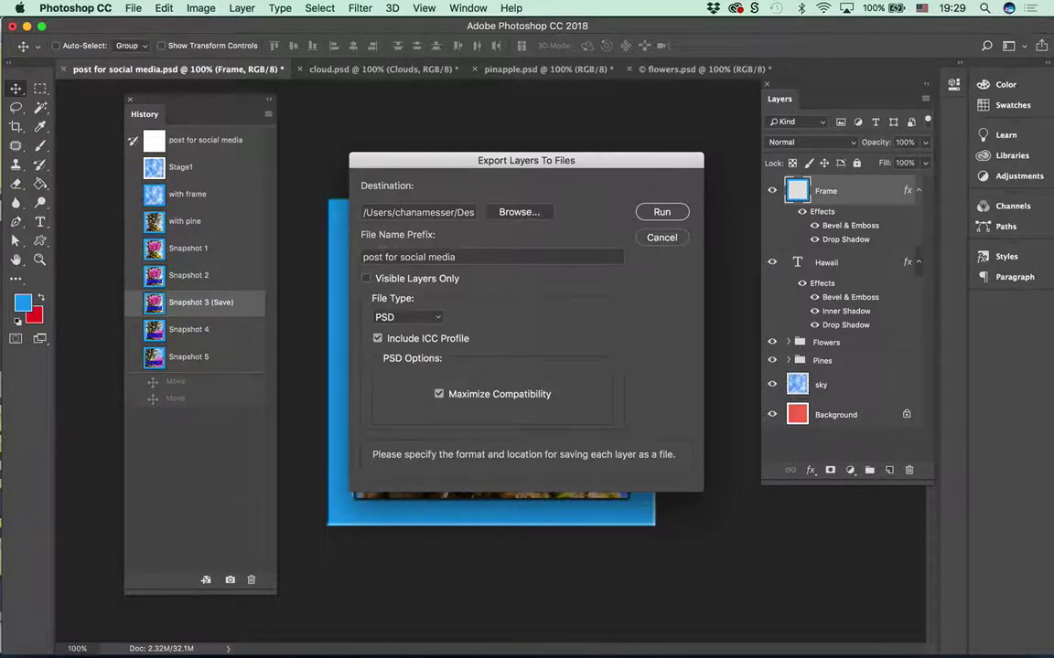
pyautogui.click(395, 317)
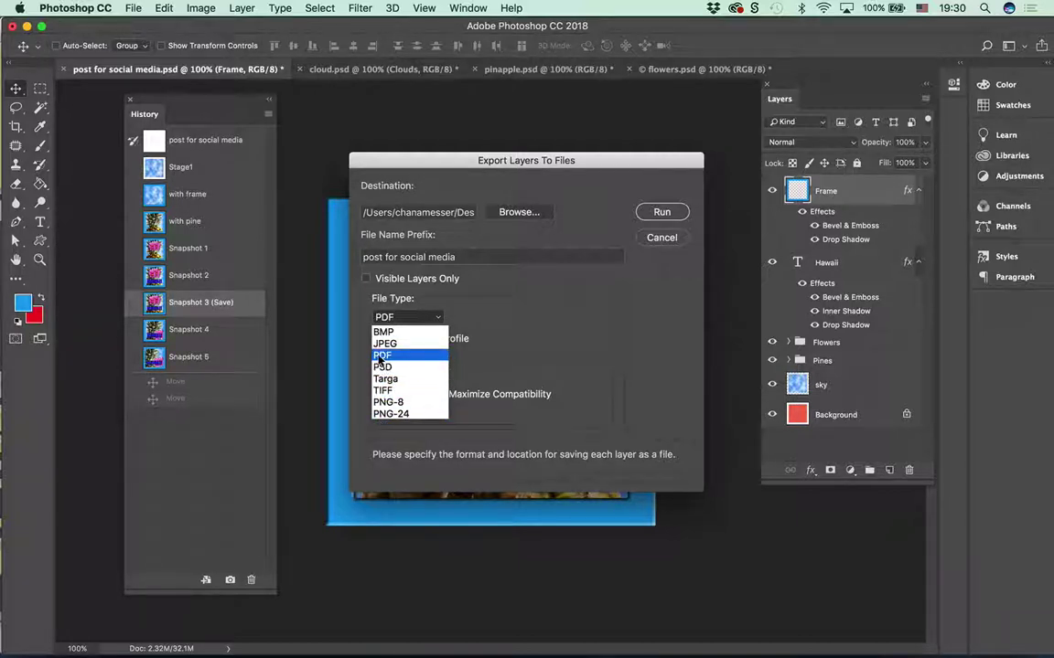
pyautogui.click(381, 367)
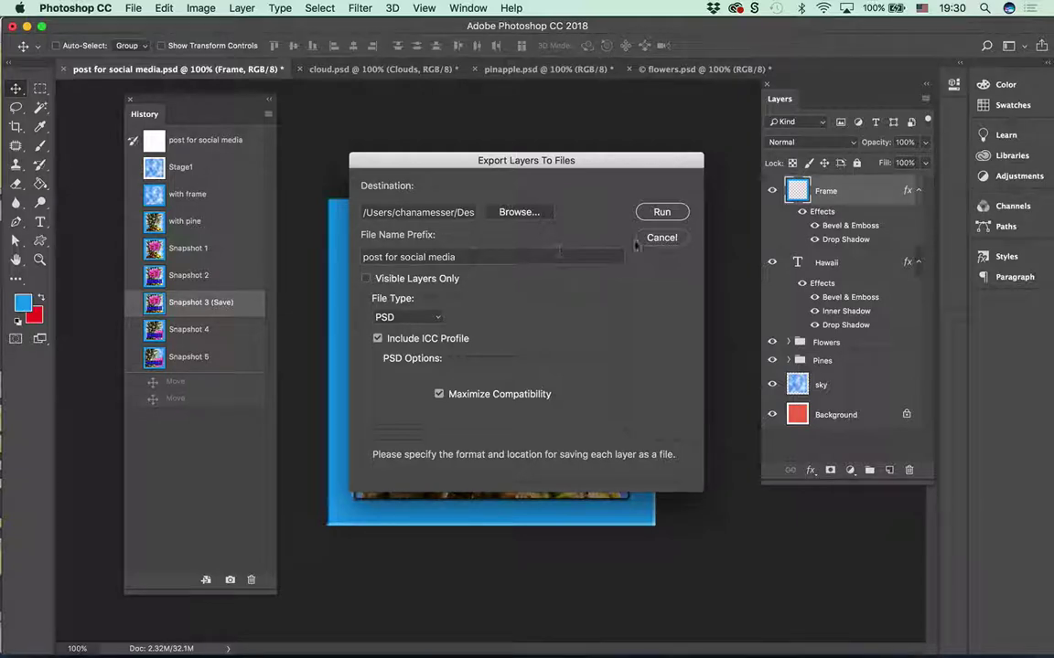
# - Set the Desktop's web folder as the destination and export the layers to separate files
pyautogui.click(540, 213)
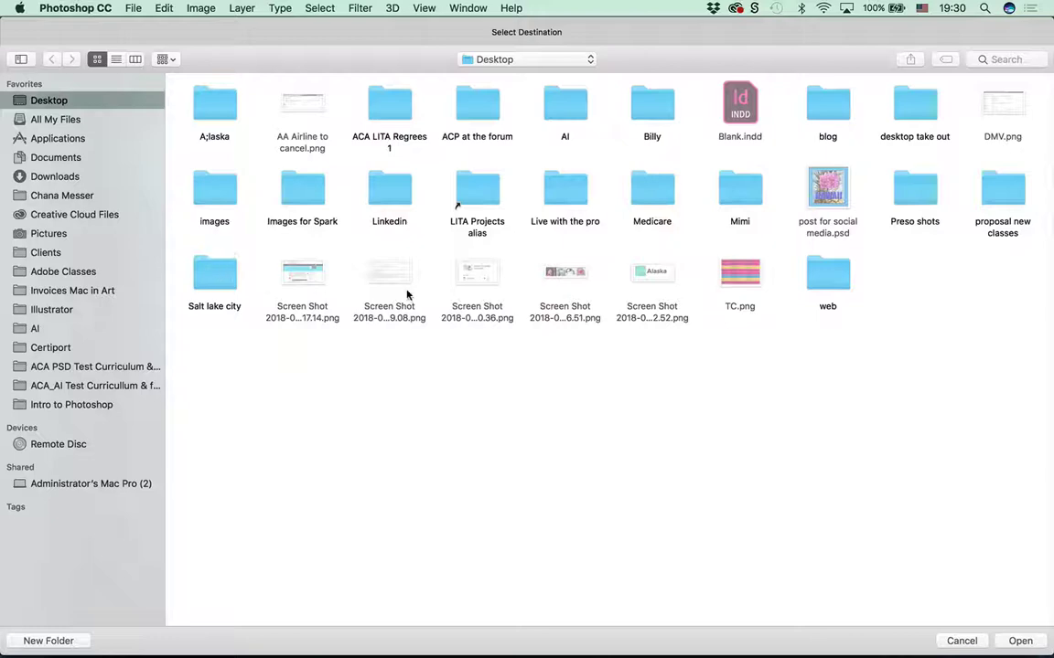
pyautogui.doubleClick(828, 274)
pyautogui.click(1018, 641)
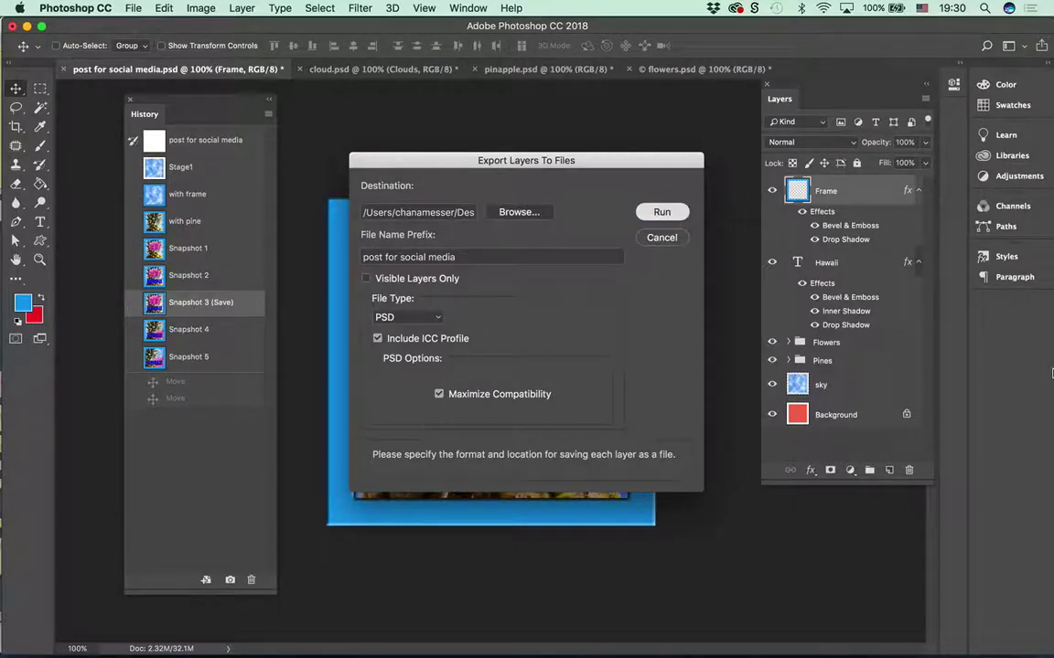
pyautogui.press('Return')
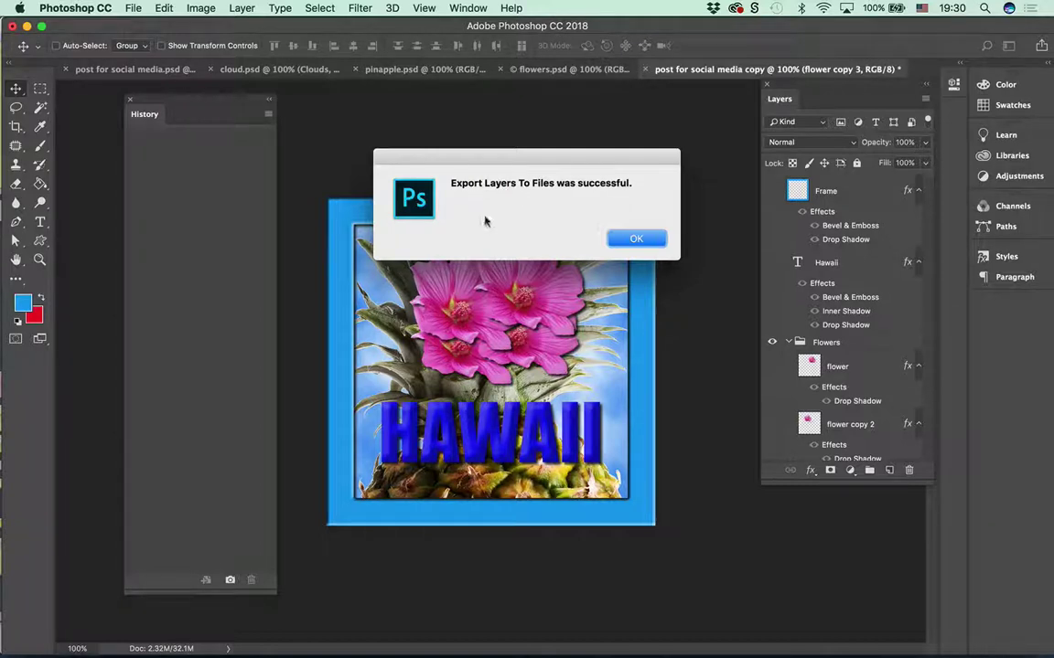
pyautogui.click(646, 241)
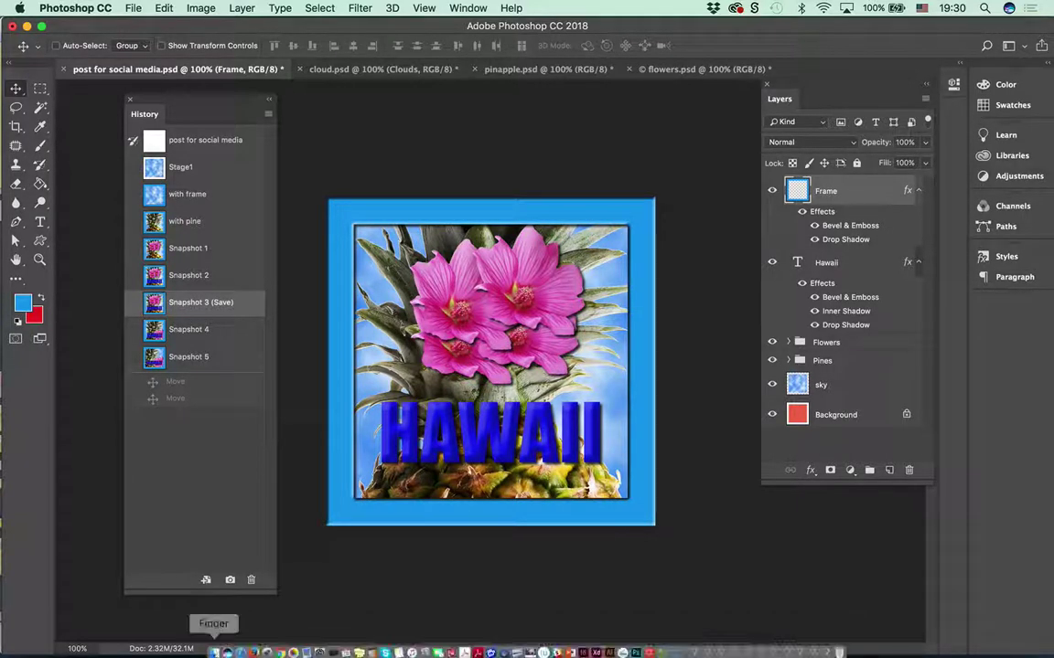
# - Switch to Finder and open the web folder on the Desktop
pyautogui.click(213, 644)
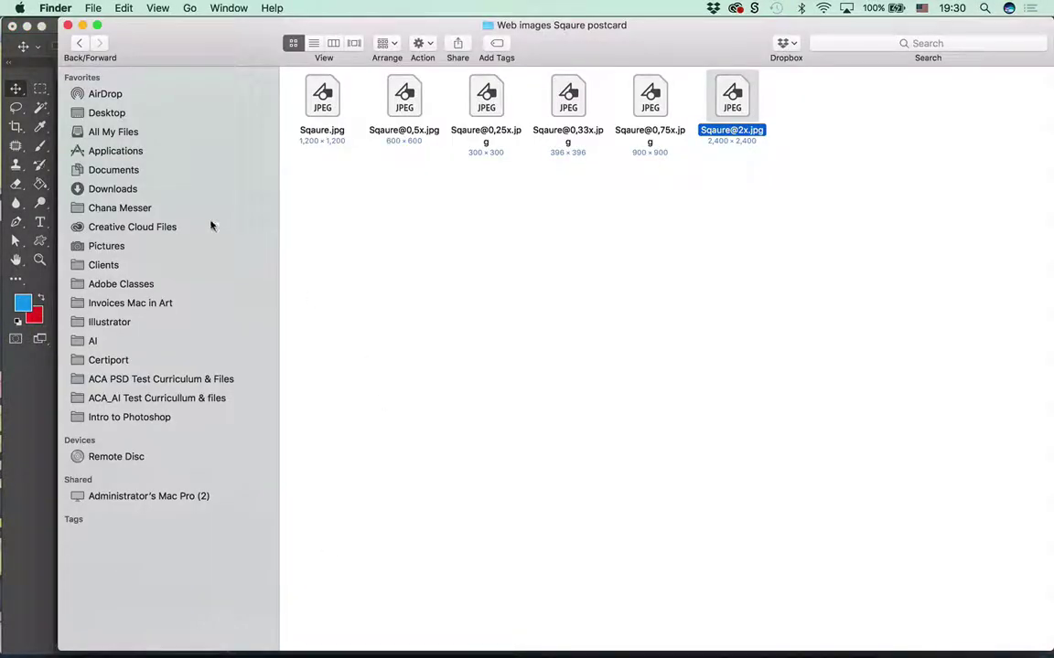
pyautogui.click(106, 113)
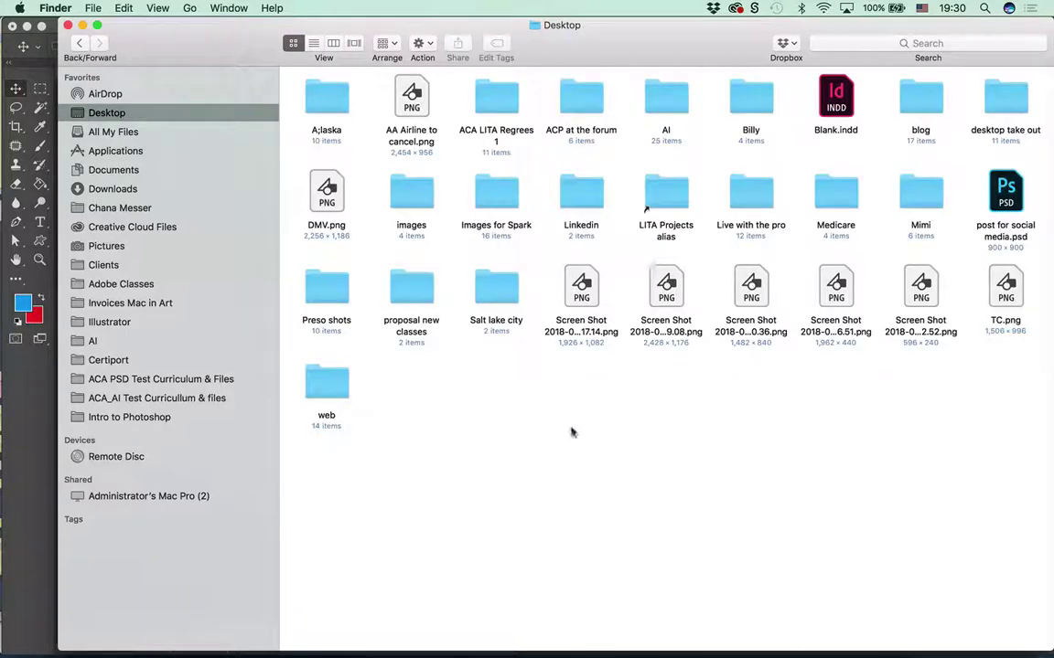
pyautogui.click(322, 396)
pyautogui.doubleClick(325, 384)
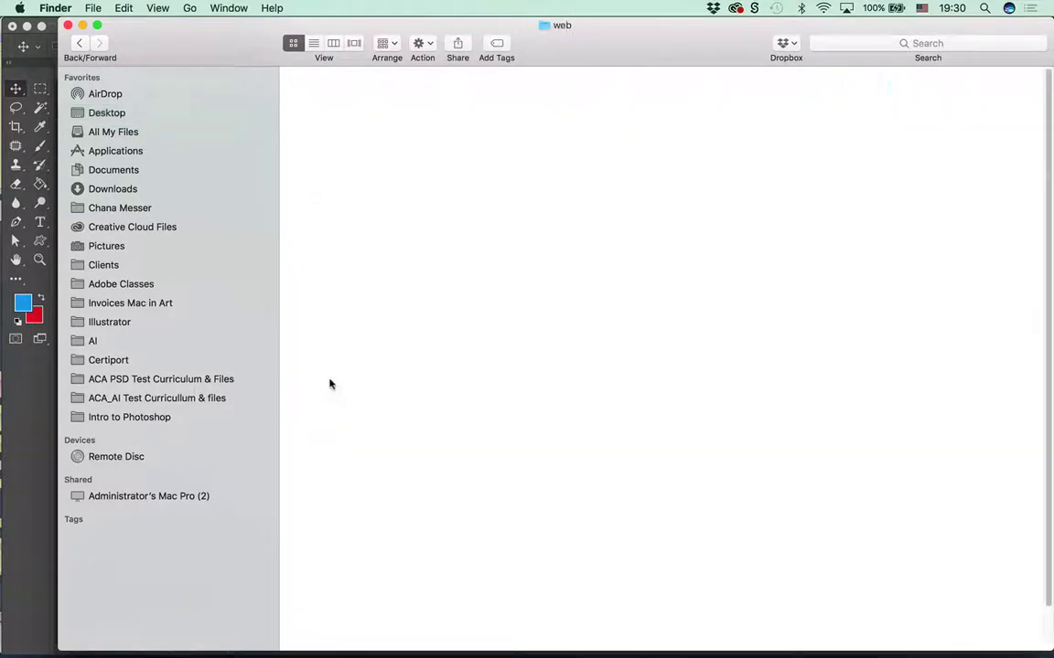
# - Preview the exported PSD files of the flower copy 3, Hawaii and pine c#2 layers
pyautogui.click(667, 102)
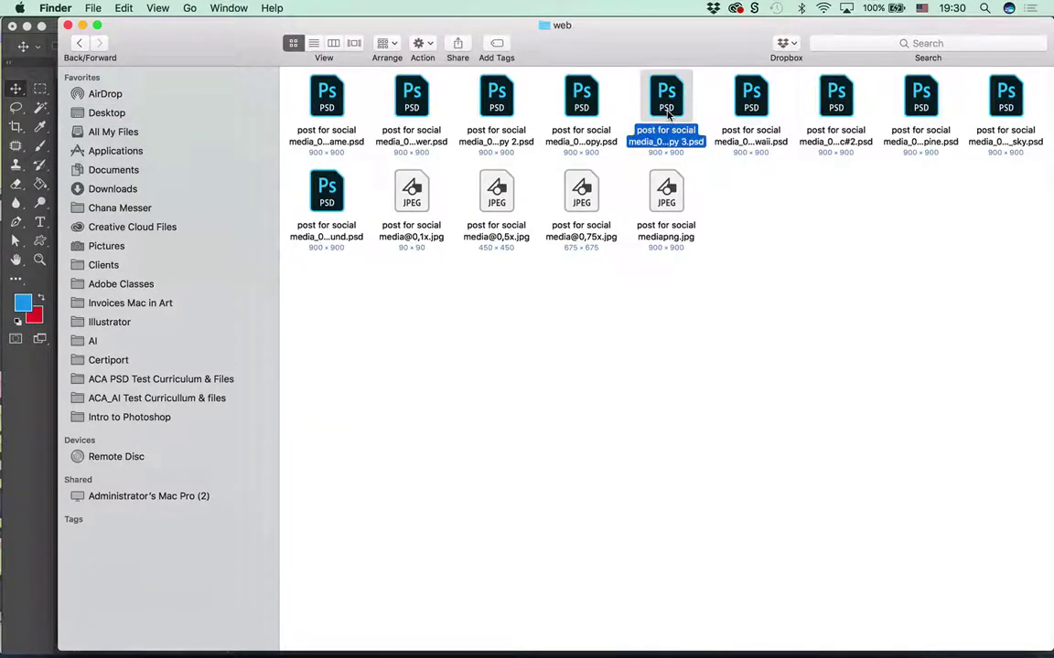
pyautogui.press('space')
pyautogui.press('space')
pyautogui.click(750, 103)
pyautogui.press('space')
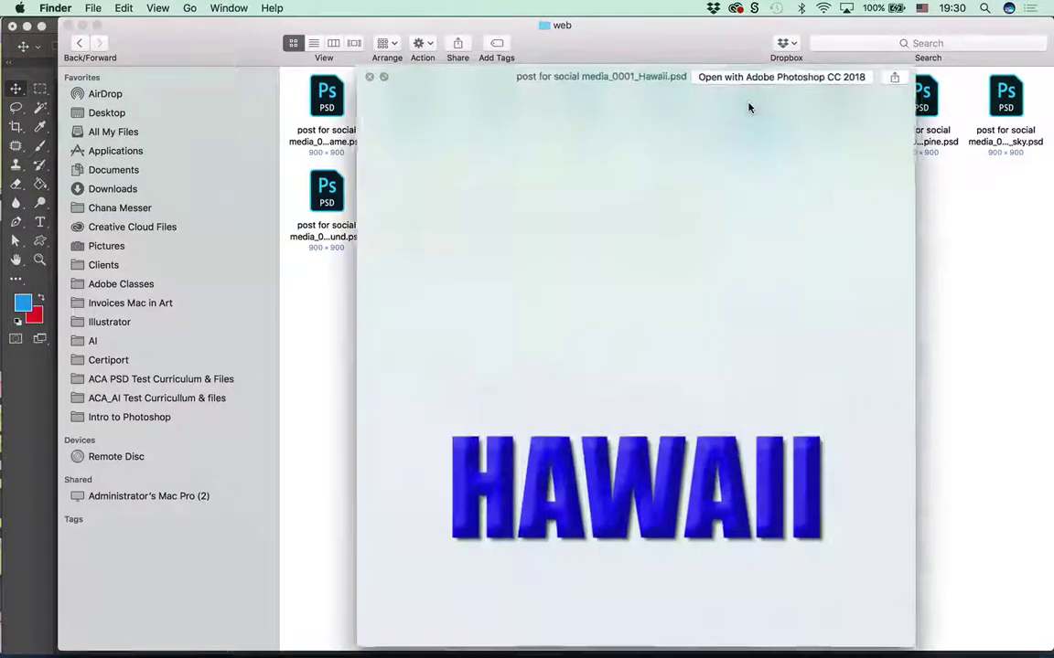
pyautogui.press('space')
pyautogui.click(835, 97)
pyautogui.press('space')
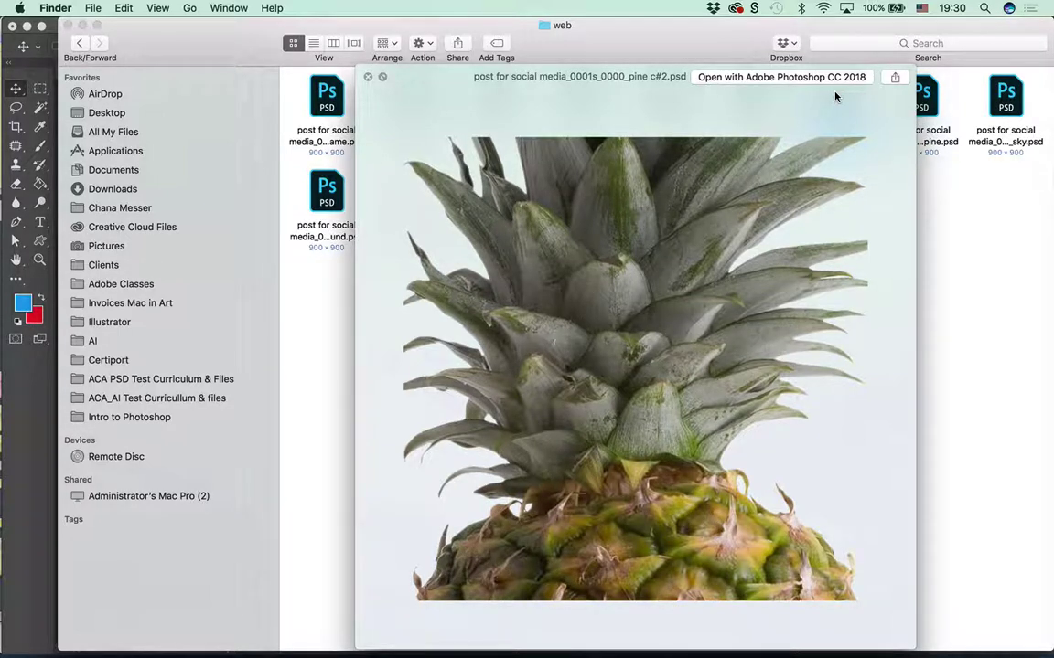
pyautogui.press('space')
# - Preview the exported pine and sky layer files, and compare the pine file with the pine c#2 file
pyautogui.click(922, 95)
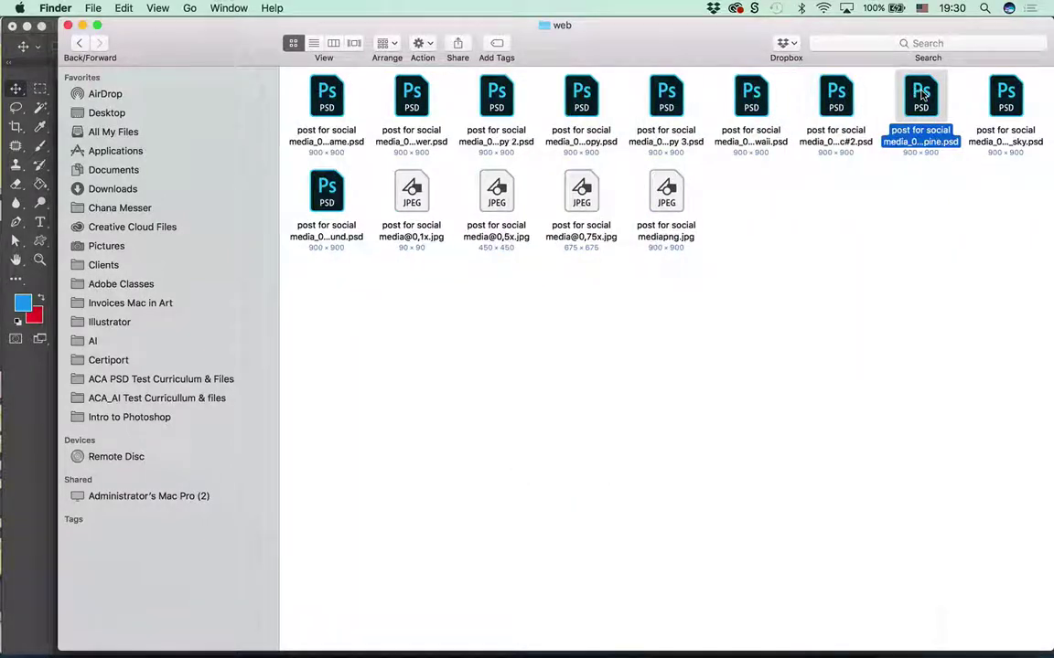
pyautogui.press('space')
pyautogui.press('space')
pyautogui.click(1010, 103)
pyautogui.press('space')
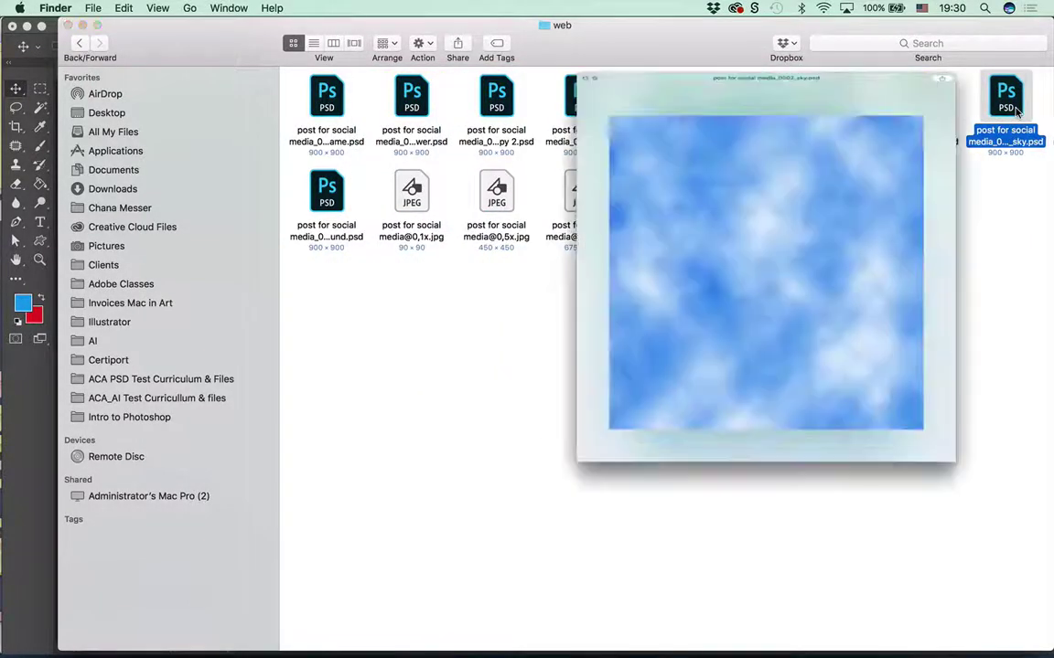
pyautogui.press('space')
pyautogui.click(919, 99)
pyautogui.press('space')
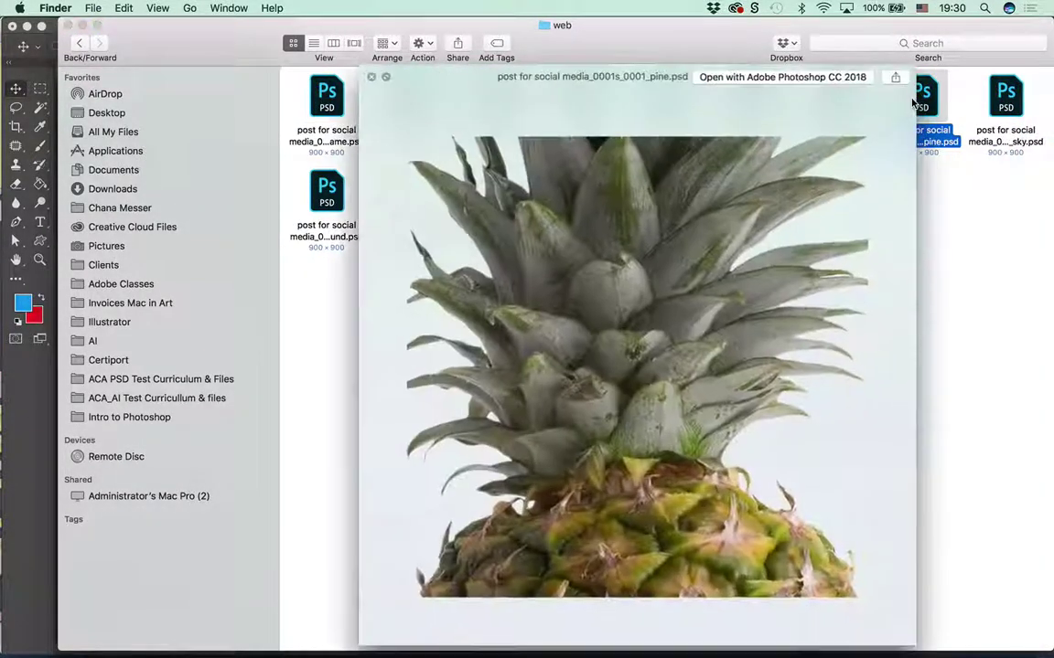
pyautogui.press('space')
pyautogui.click(837, 97)
pyautogui.press('space')
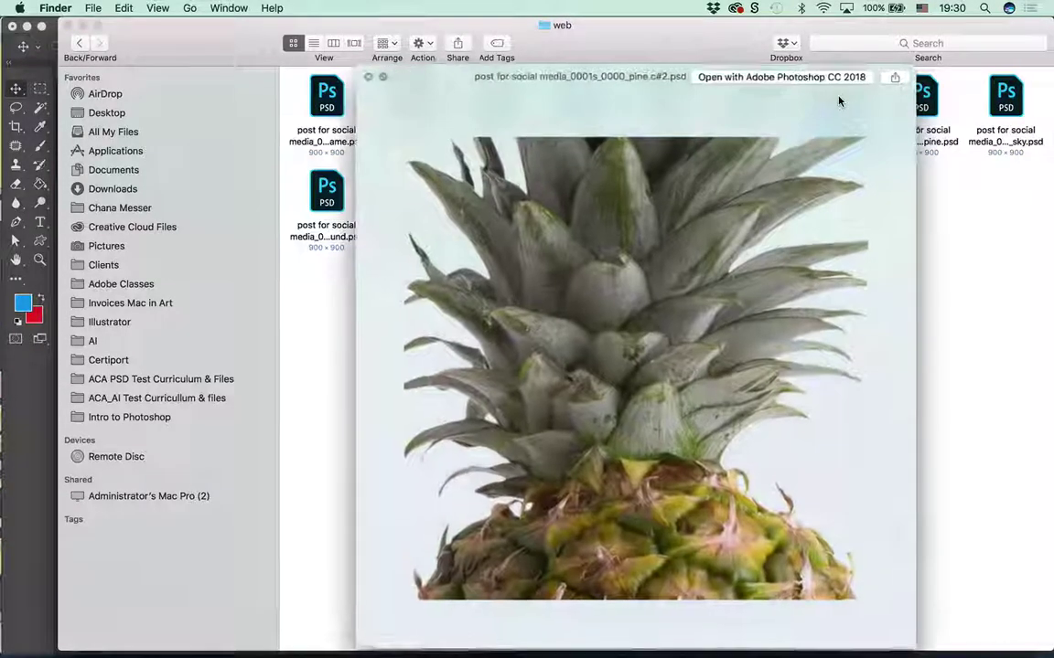
pyautogui.press('space')
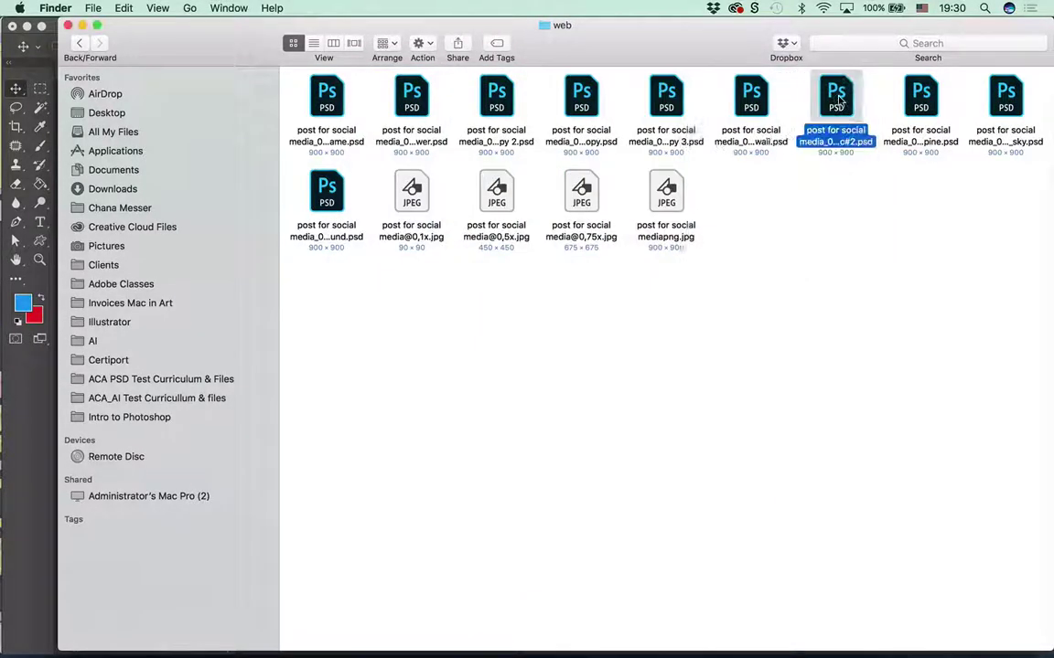
# - Preview the exported PSD files of the flower copy, flower copy 2 and flower layers
pyautogui.click(580, 98)
pyautogui.press('space')
pyautogui.press('space')
pyautogui.click(494, 96)
pyautogui.press('space')
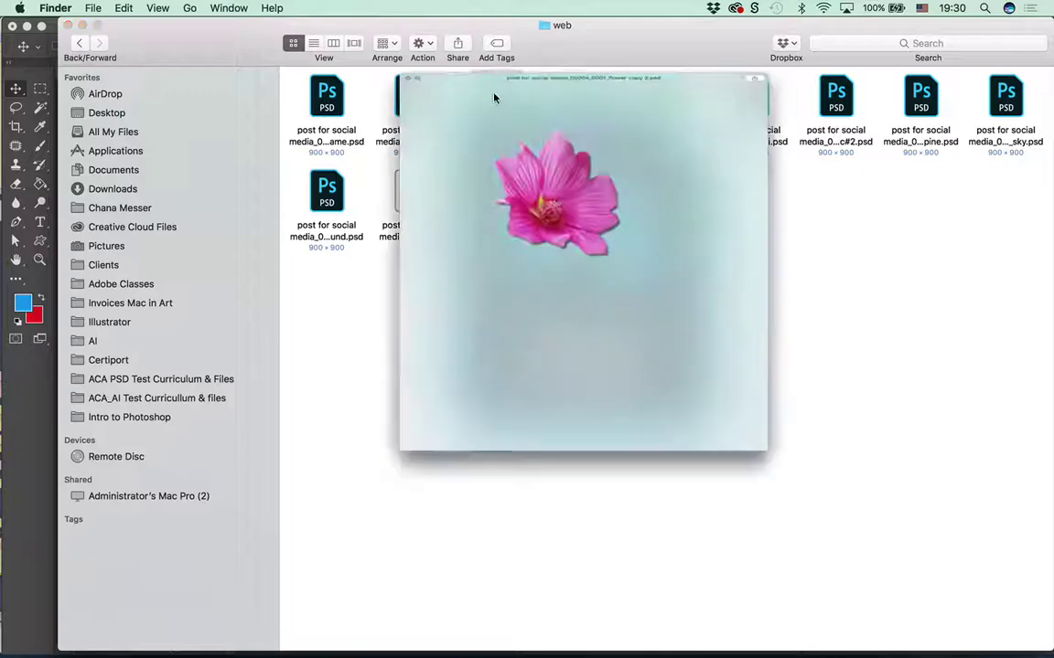
pyautogui.press('space')
pyautogui.click(407, 98)
pyautogui.press('space')
pyautogui.press('space')
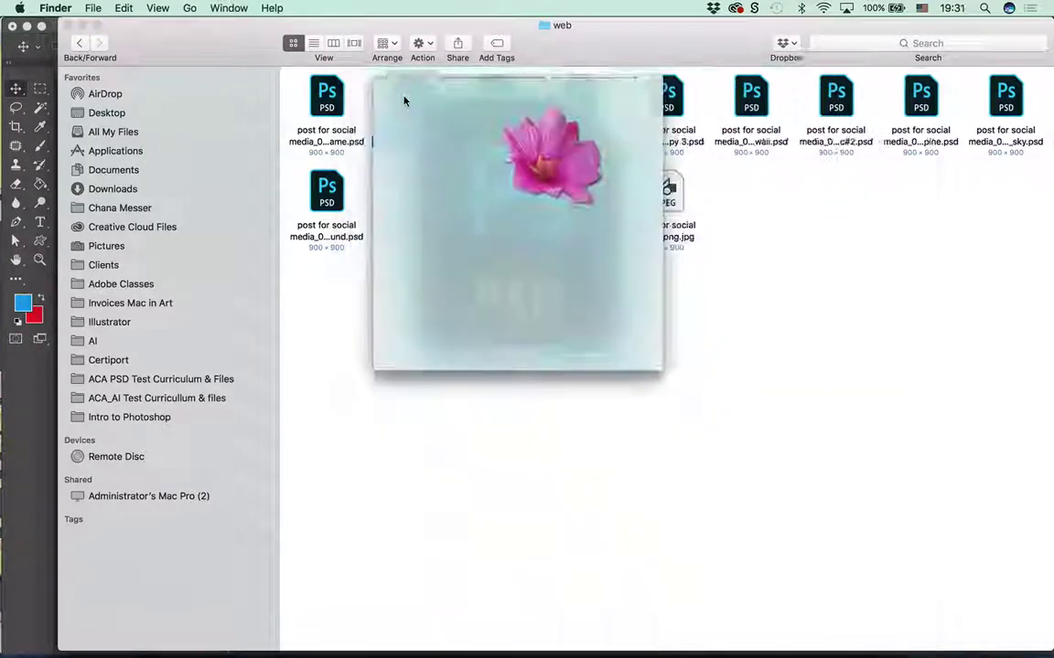
# - Preview the exported PSD files of the Frame and Background layers
pyautogui.click(324, 99)
pyautogui.press('space')
pyautogui.press('space')
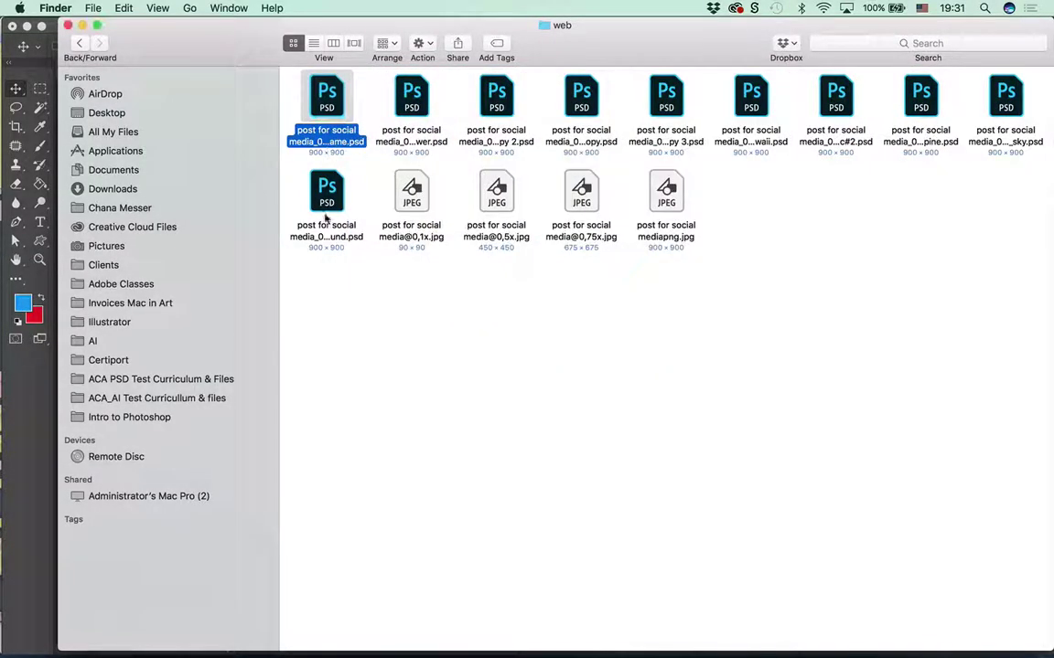
pyautogui.click(327, 201)
pyautogui.press('space')
pyautogui.press('space')
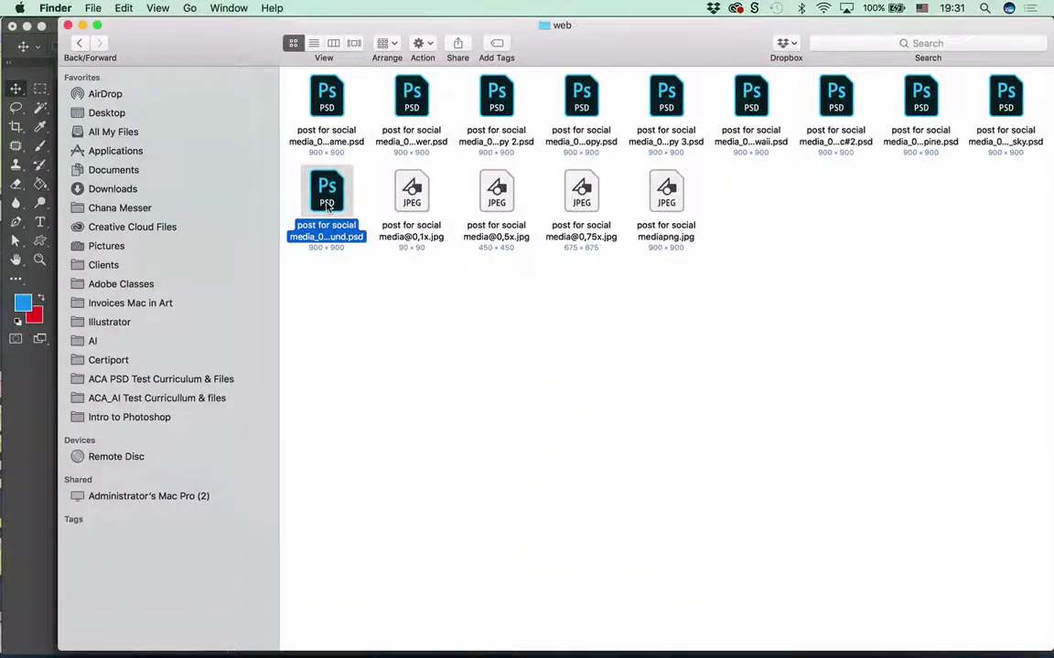